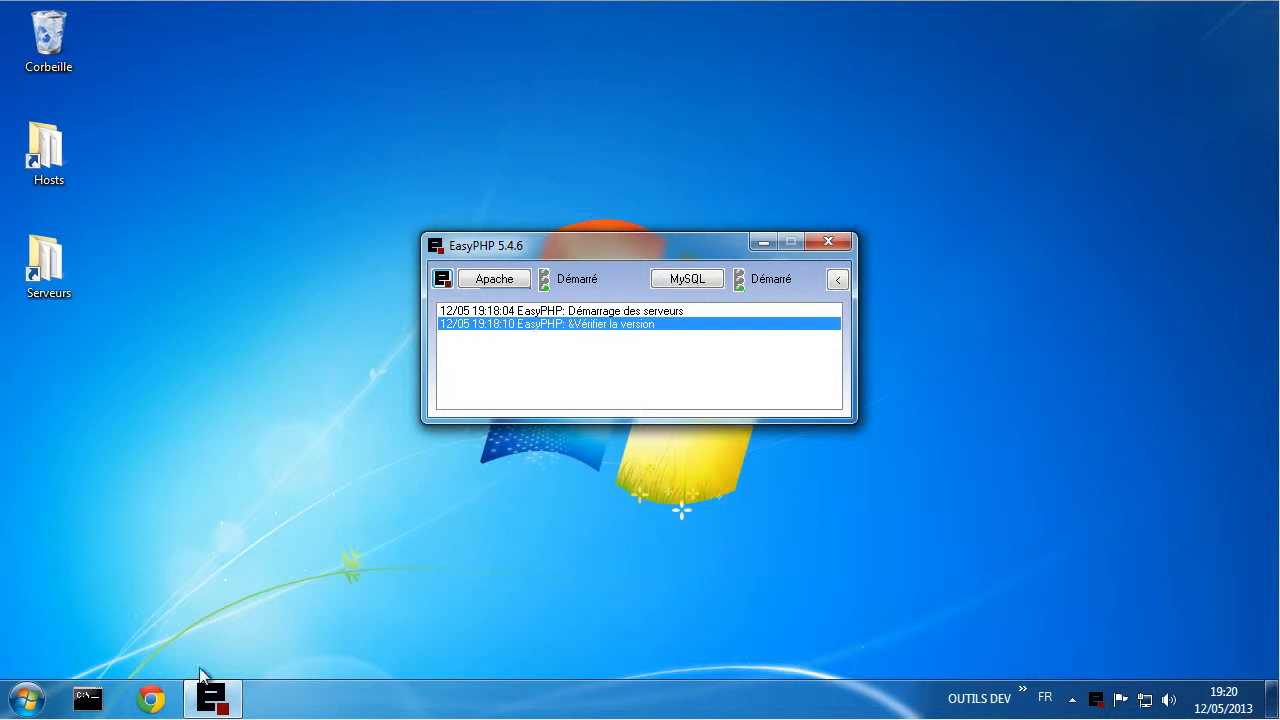
# - In Chrome, open the router administration page at 192.168.5.1 and log in with the Freebox Server password
pyautogui.click(151, 698)
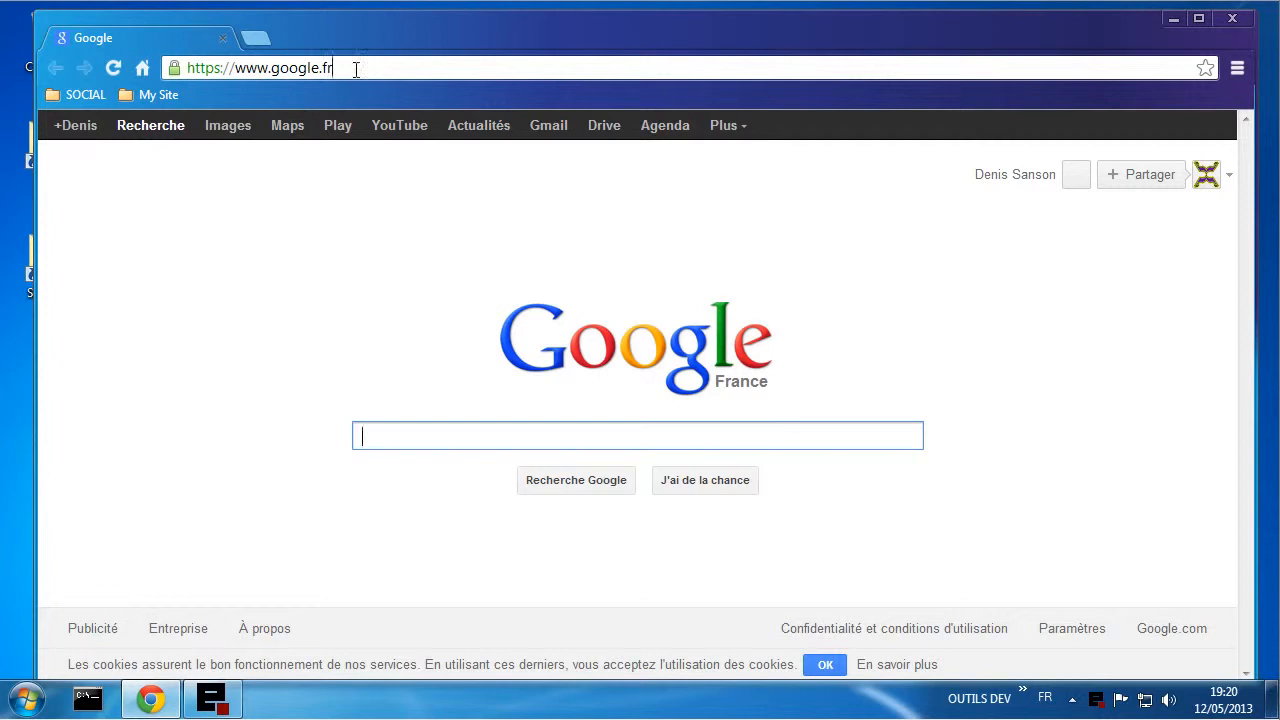
pyautogui.click(355, 69)
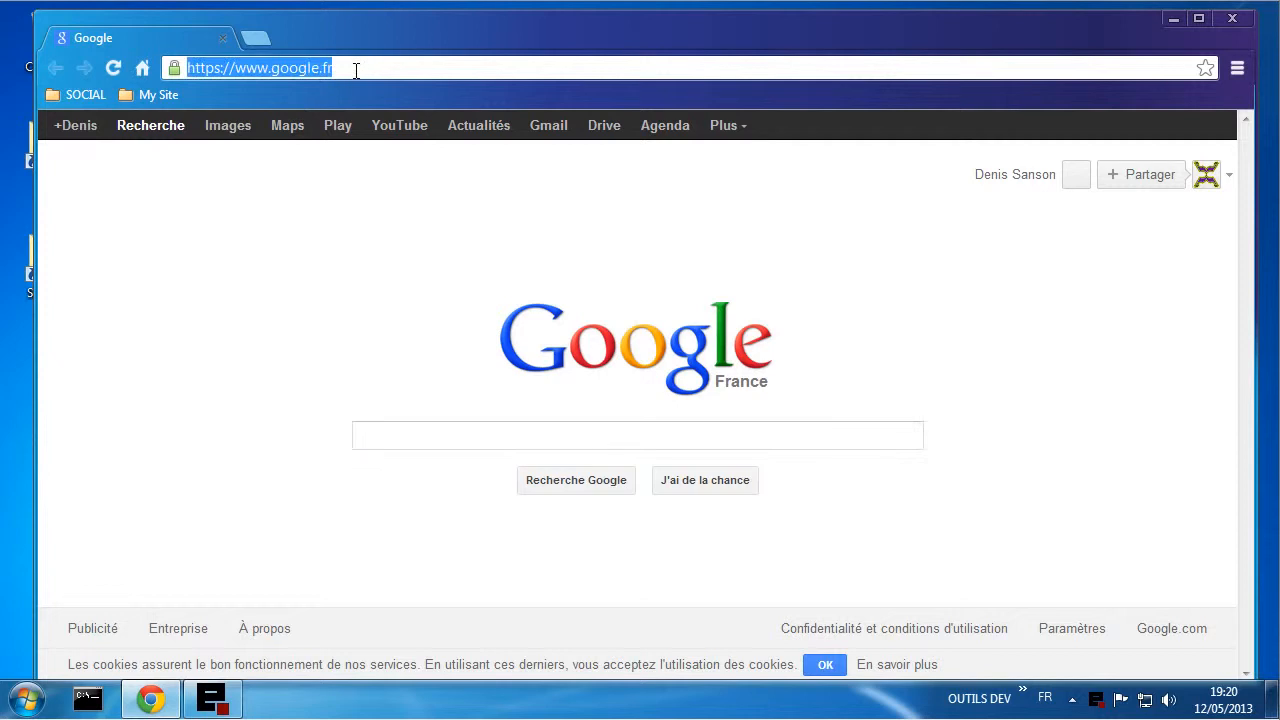
pyautogui.write('192.168')
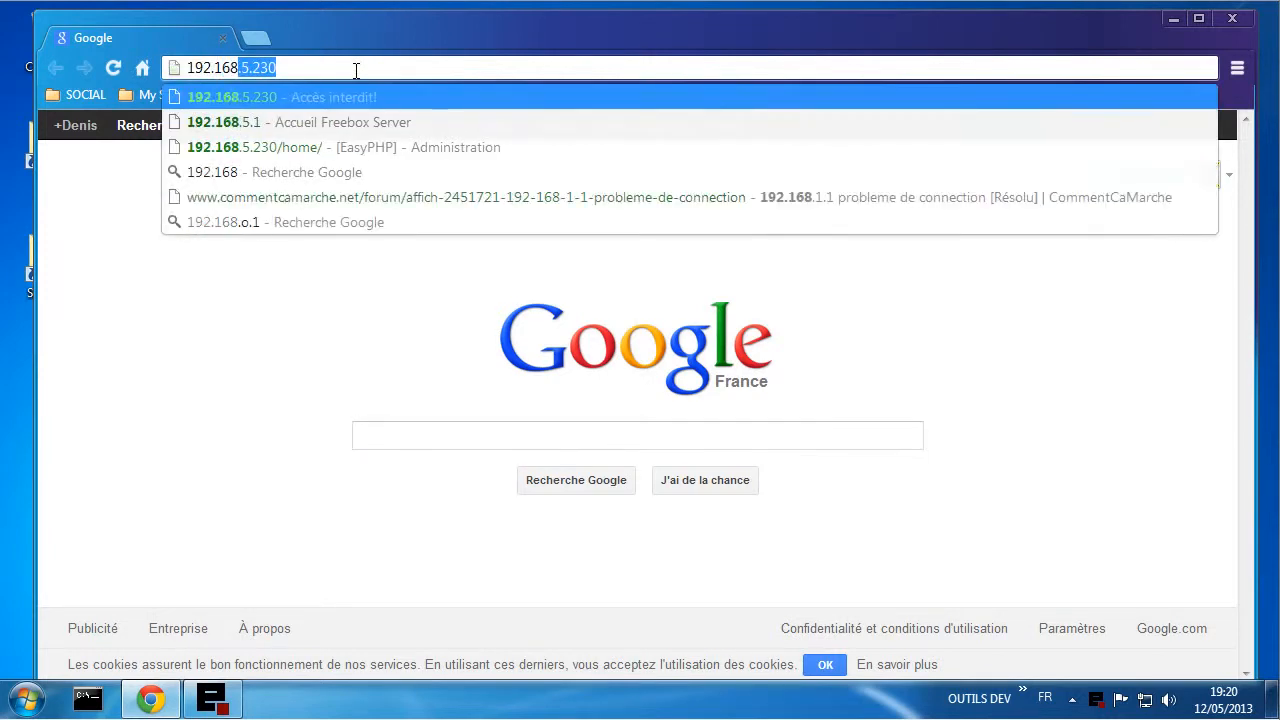
pyautogui.write('.5.1')
pyautogui.press('Return')
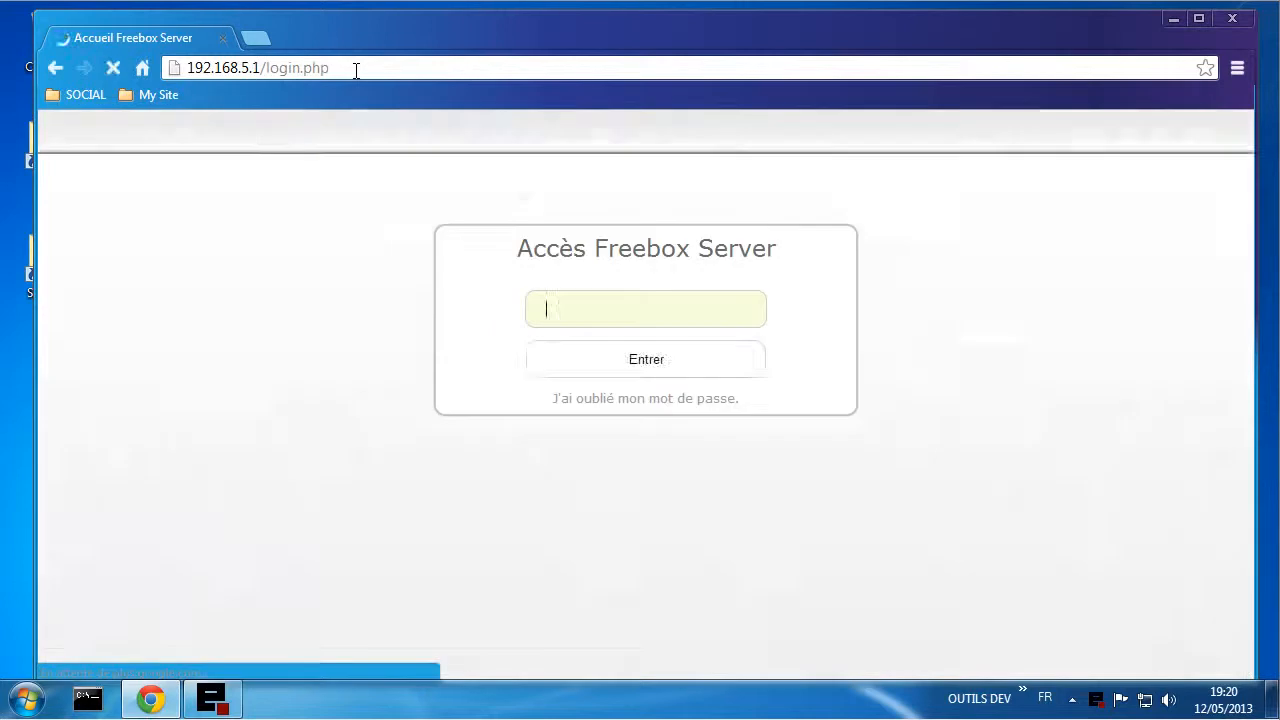
pyautogui.write('••••••••')
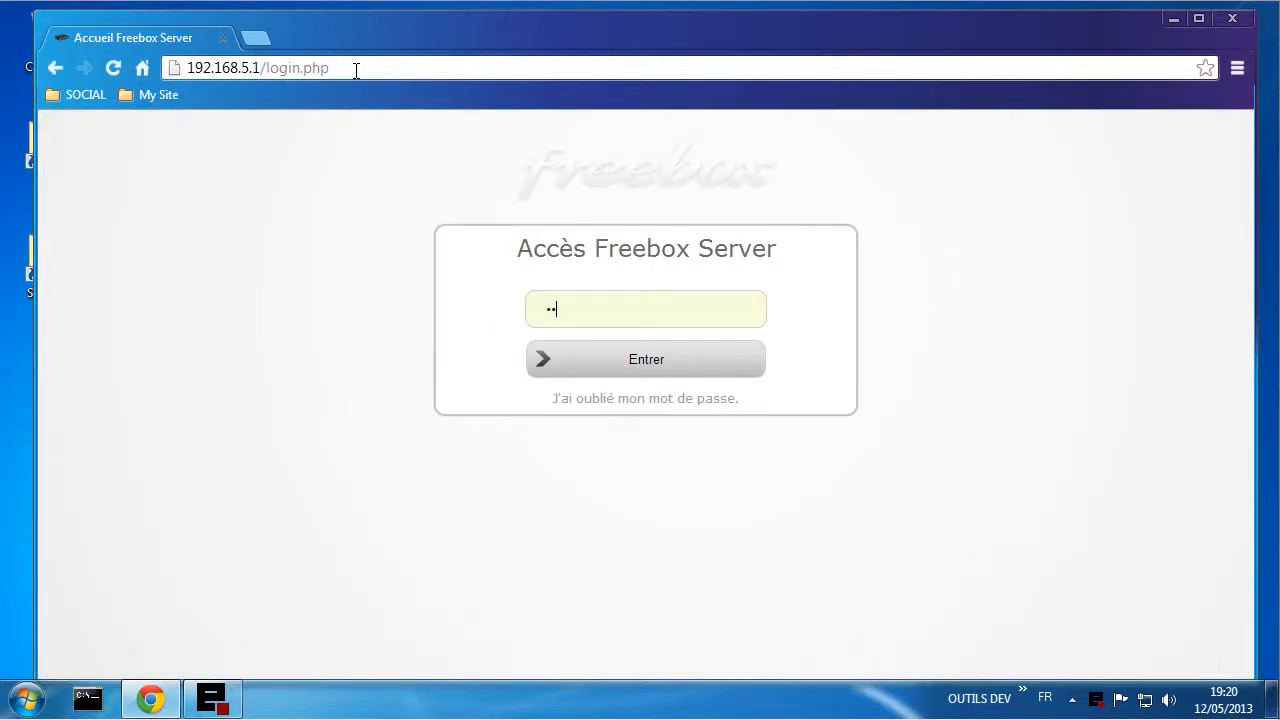
pyautogui.press('Return')
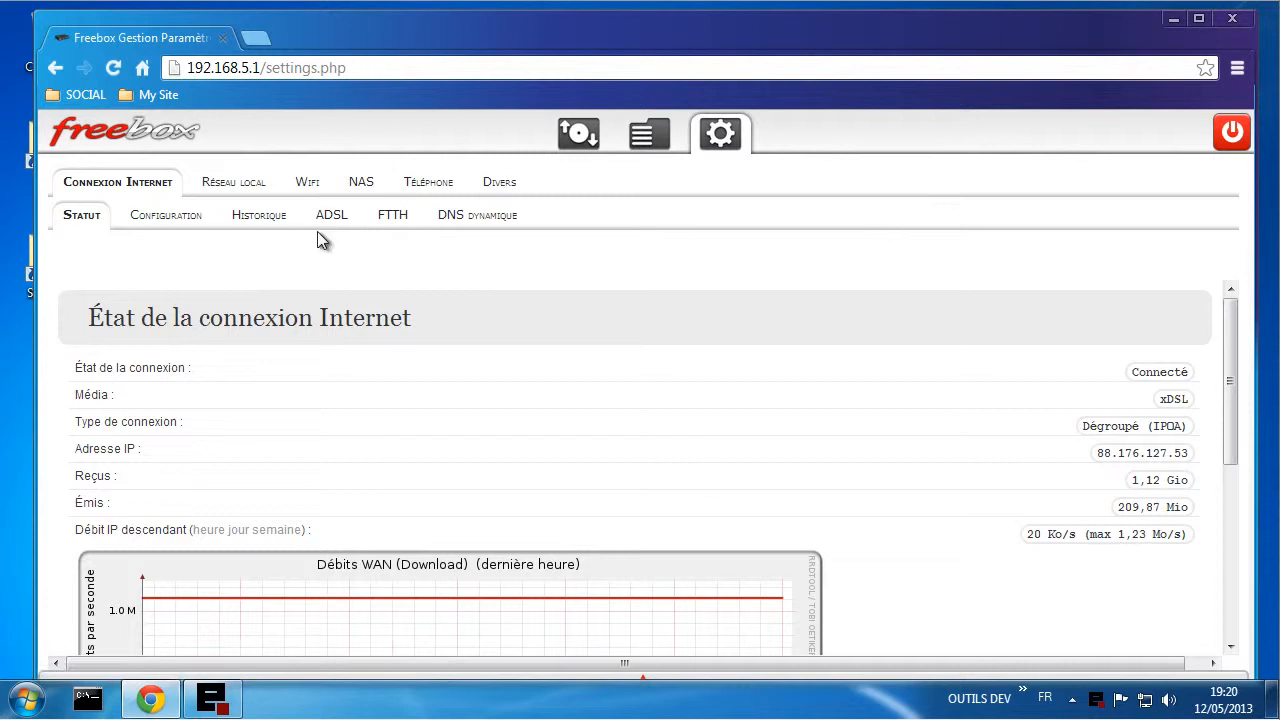
# - Go through the Internet connection settings to the ADSL line's statistics
pyautogui.click(182, 220)
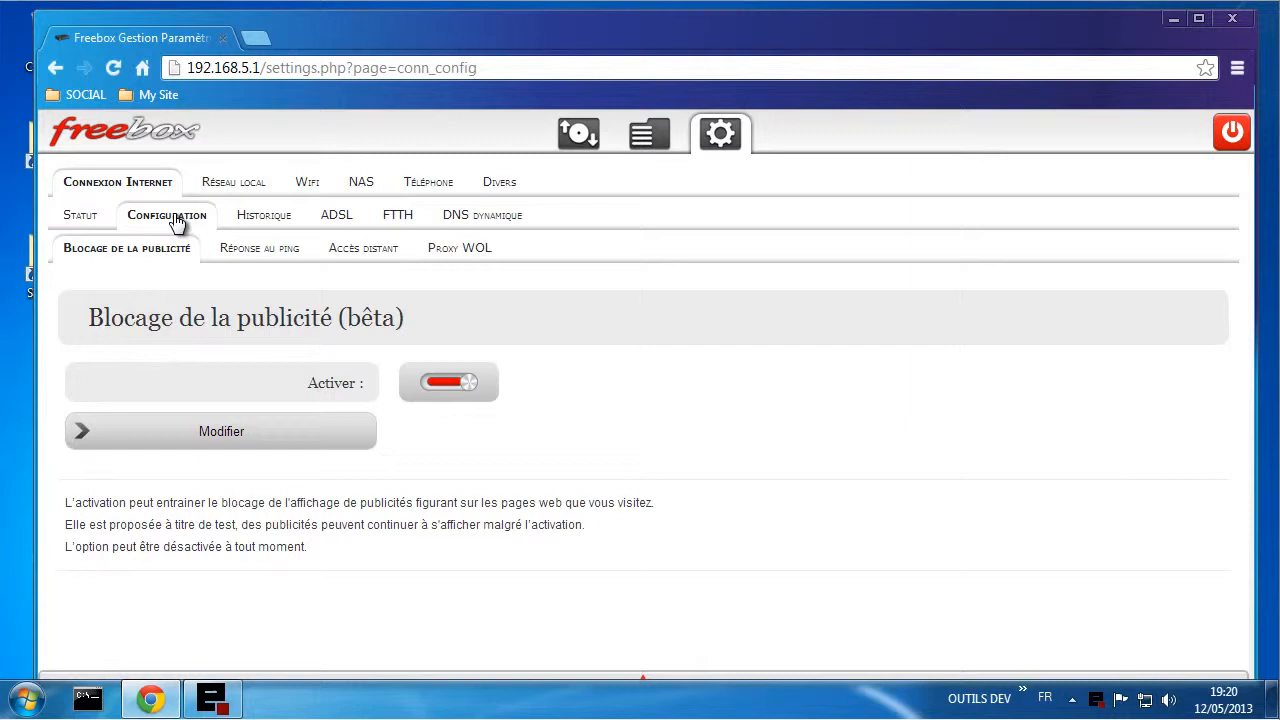
pyautogui.click(84, 221)
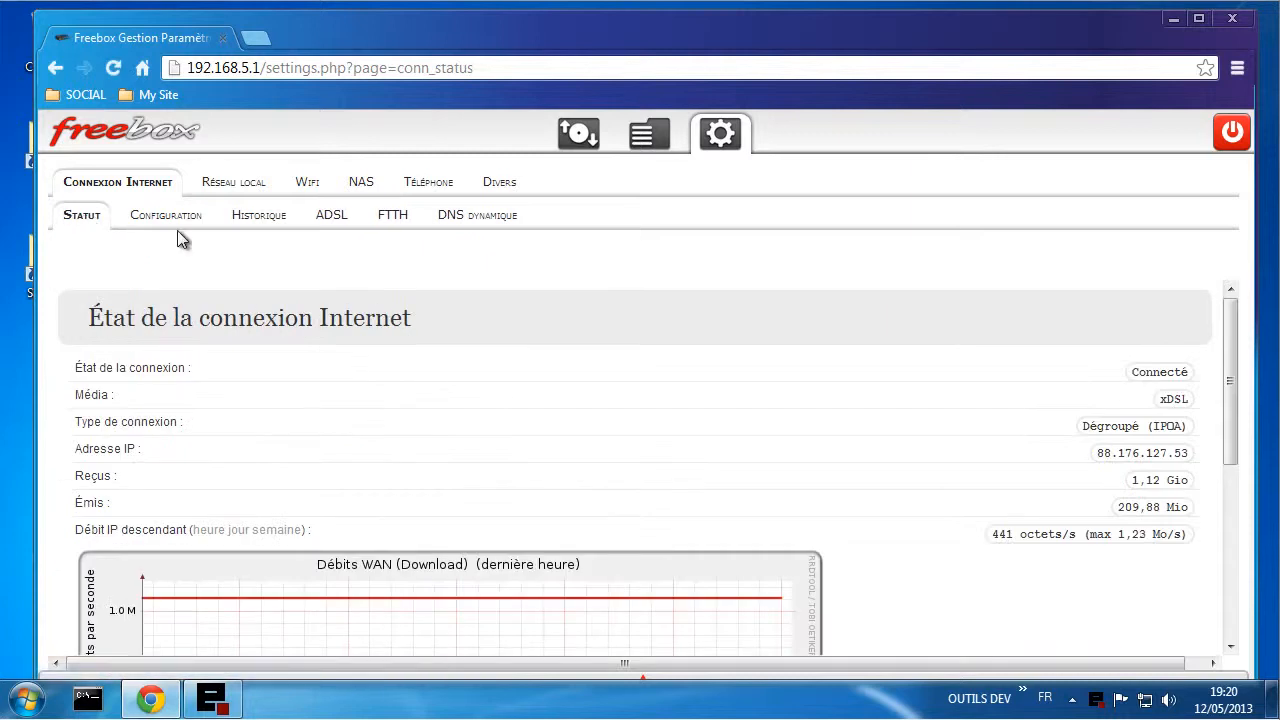
pyautogui.click(333, 222)
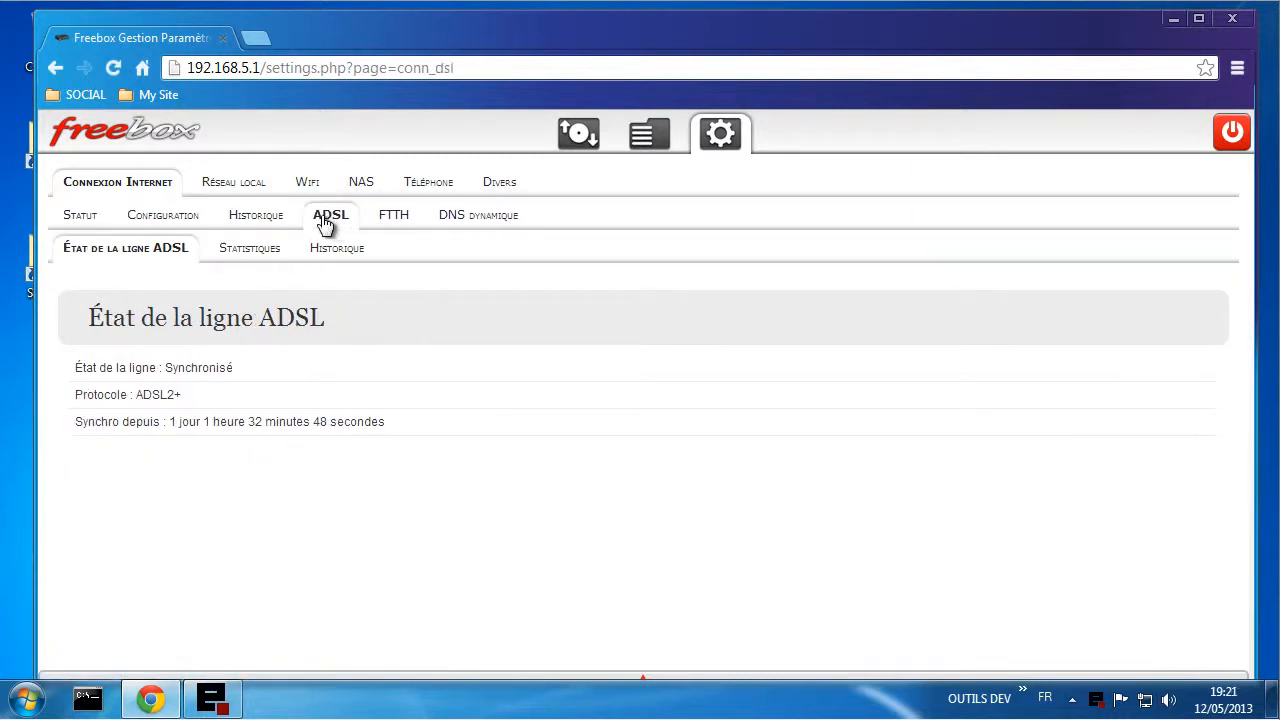
pyautogui.click(248, 252)
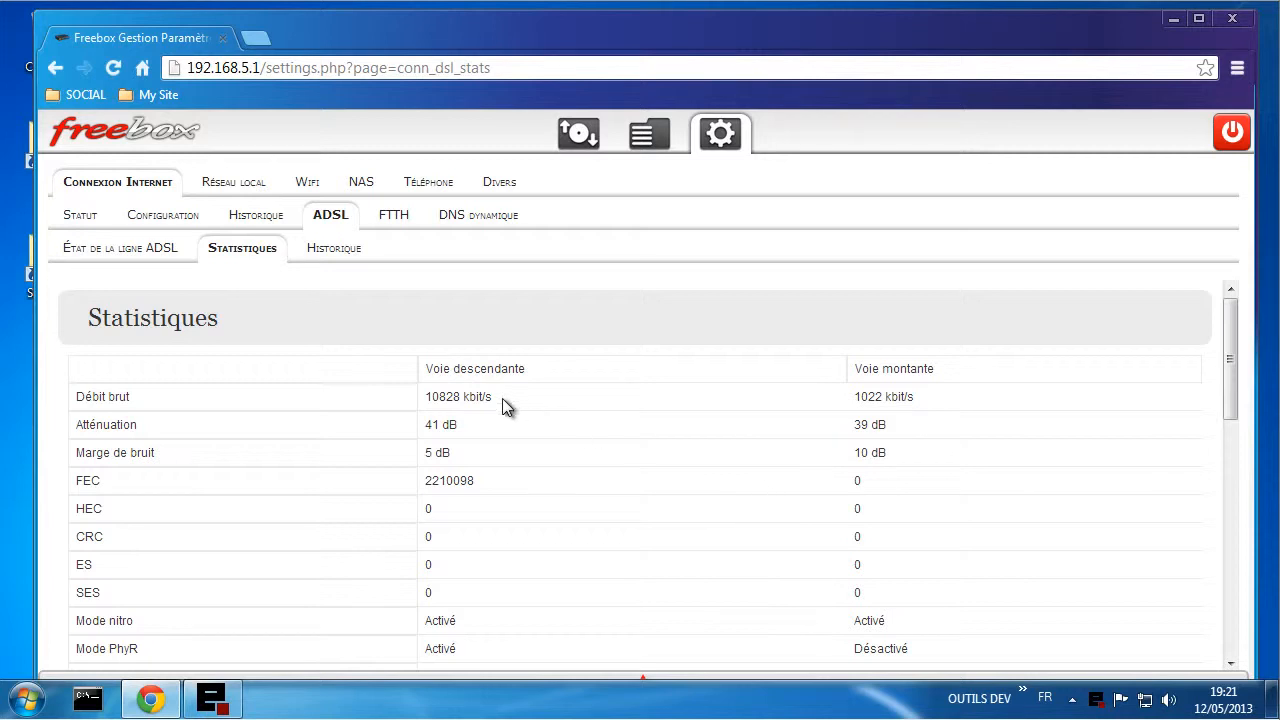
# - Examine the downstream and upstream raw rates in the ADSL statistics, highlighting each, and close the browser window
pyautogui.moveTo(500, 397); pyautogui.dragTo(424, 396)
pyautogui.click(512, 401)
pyautogui.moveTo(427, 396); pyautogui.dragTo(434, 396)
pyautogui.moveTo(863, 397); pyautogui.dragTo(851, 393)
pyautogui.moveTo(915, 400); pyautogui.dragTo(852, 401)
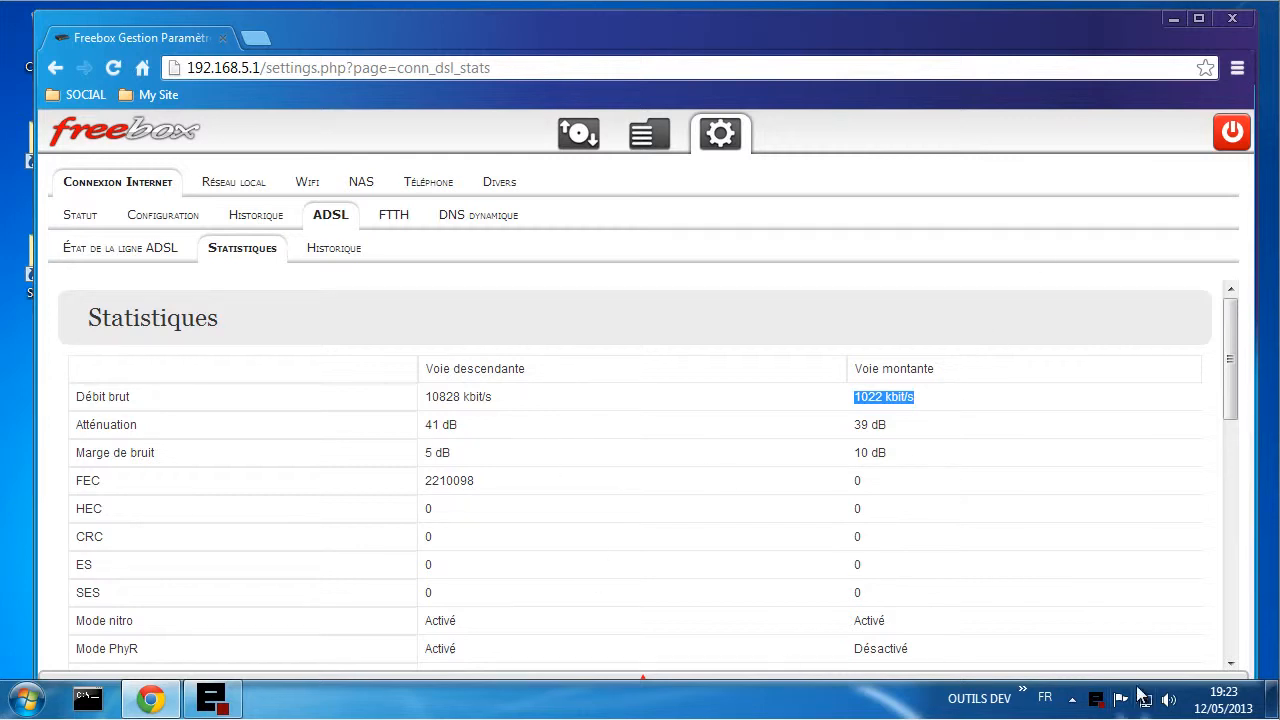
pyautogui.moveTo(1146, 701)
pyautogui.click(931, 397)
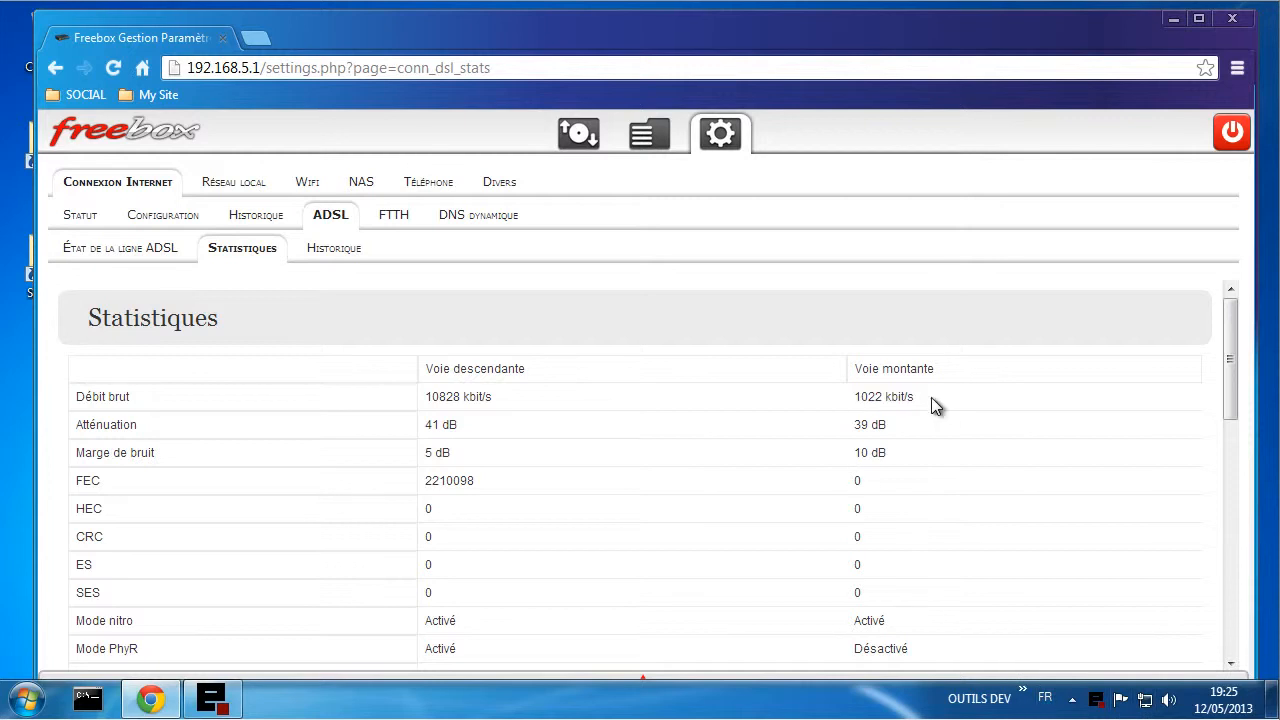
pyautogui.moveTo(931, 397); pyautogui.dragTo(848, 397)
pyautogui.moveTo(862, 398); pyautogui.dragTo(852, 398)
pyautogui.click(1230, 17)
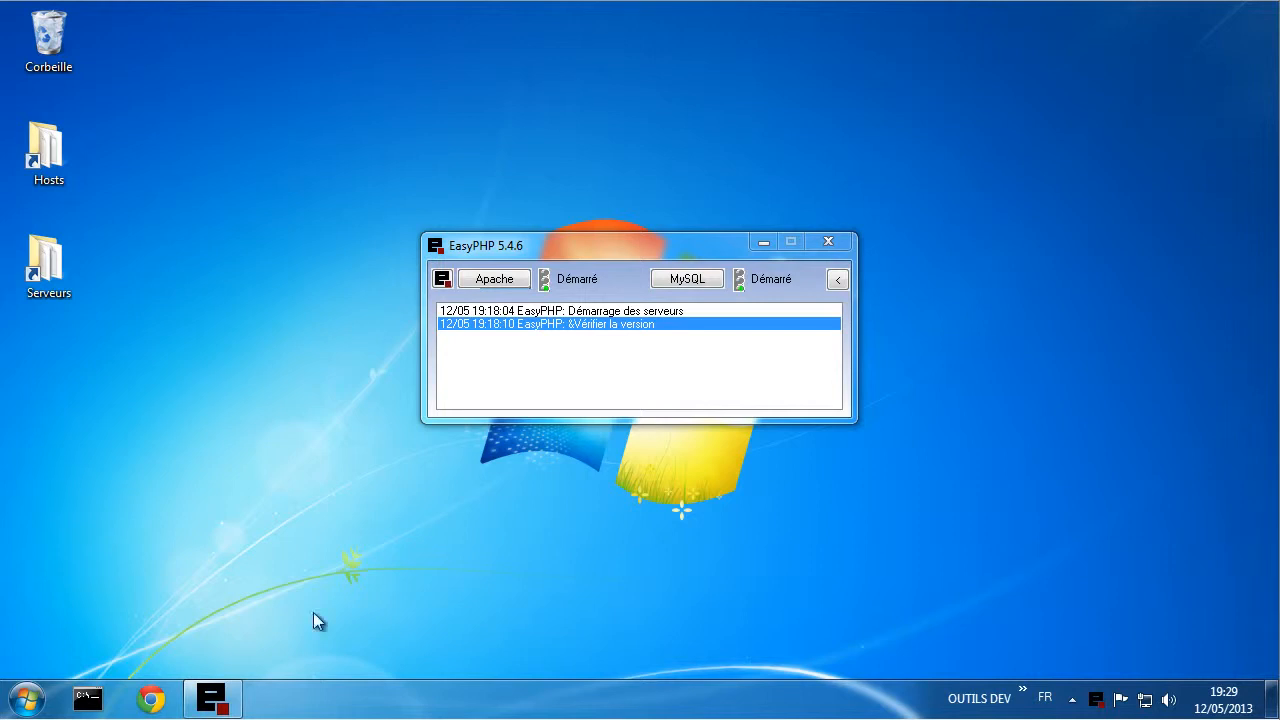
# - Reopen Chrome and search Google for "hebergement gratuit"
pyautogui.click(151, 699)
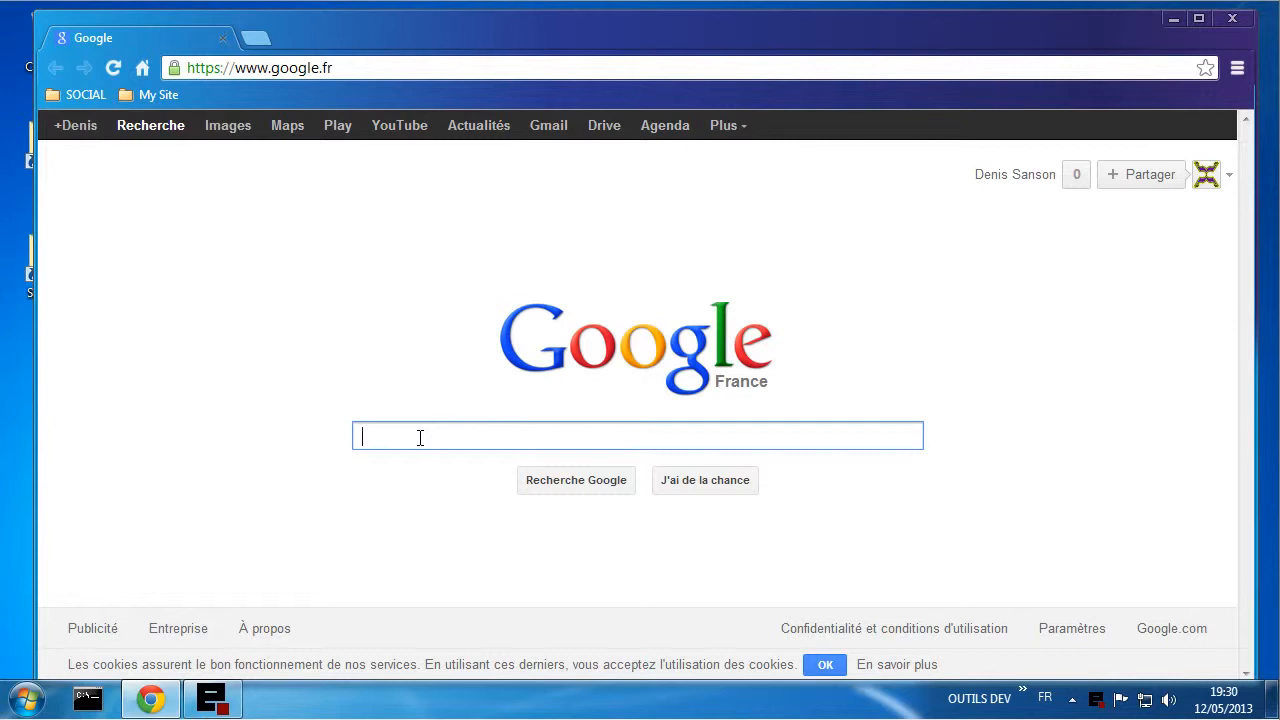
pyautogui.write('her')
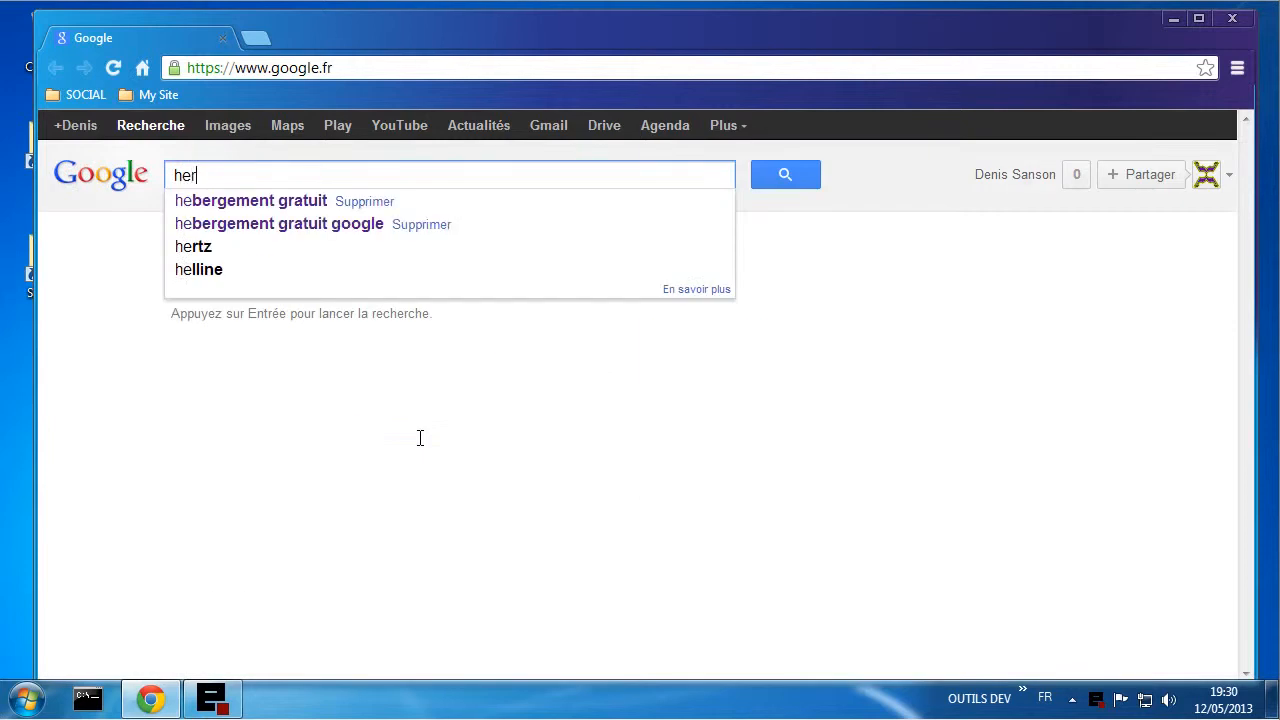
pyautogui.press('BackSpace')
pyautogui.write('ber')
pyautogui.press('Down')
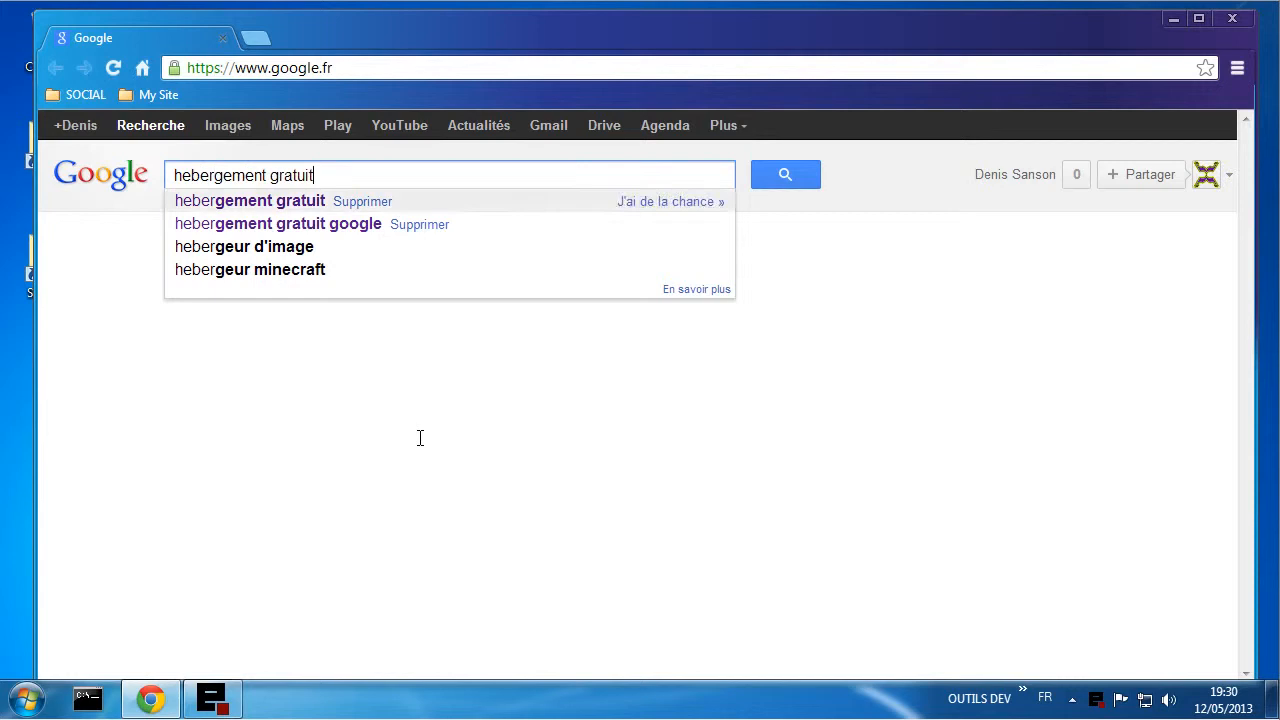
pyautogui.press('Return')
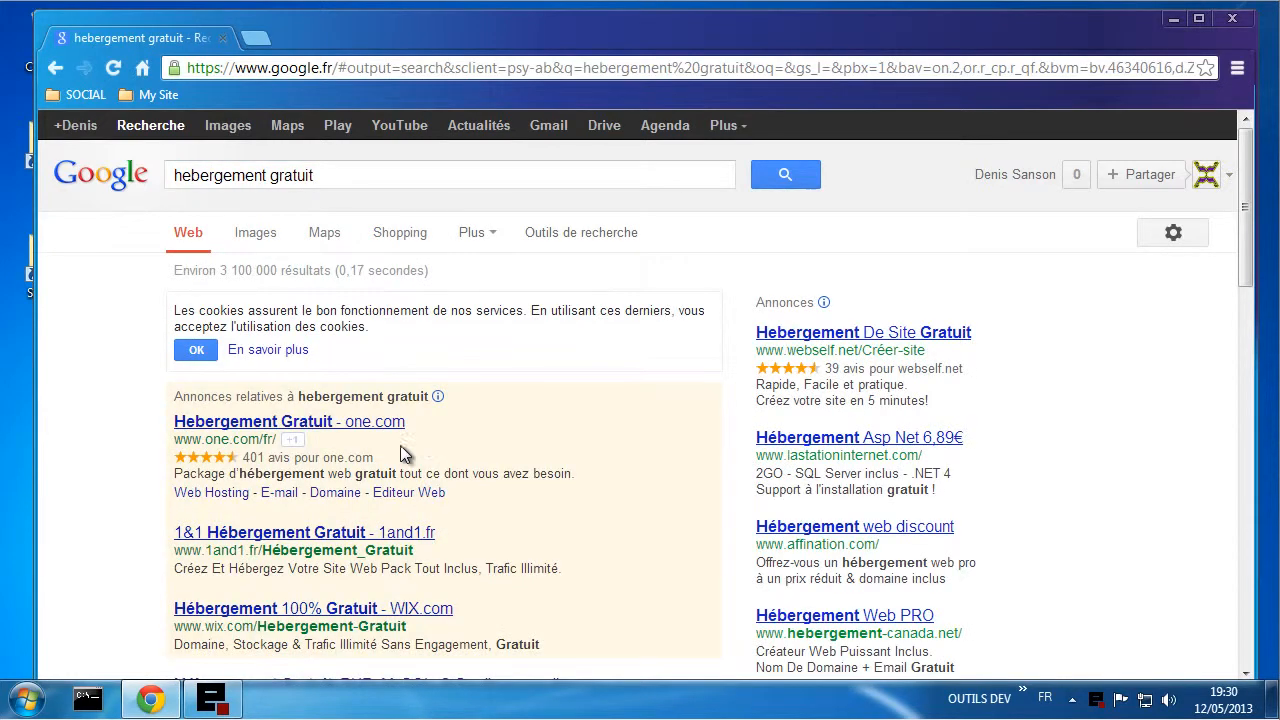
# - Open the hostinger.fr free hosting page from the search results
pyautogui.scroll(-2, 418, 437)
pyautogui.scroll(-1, 537, 400)
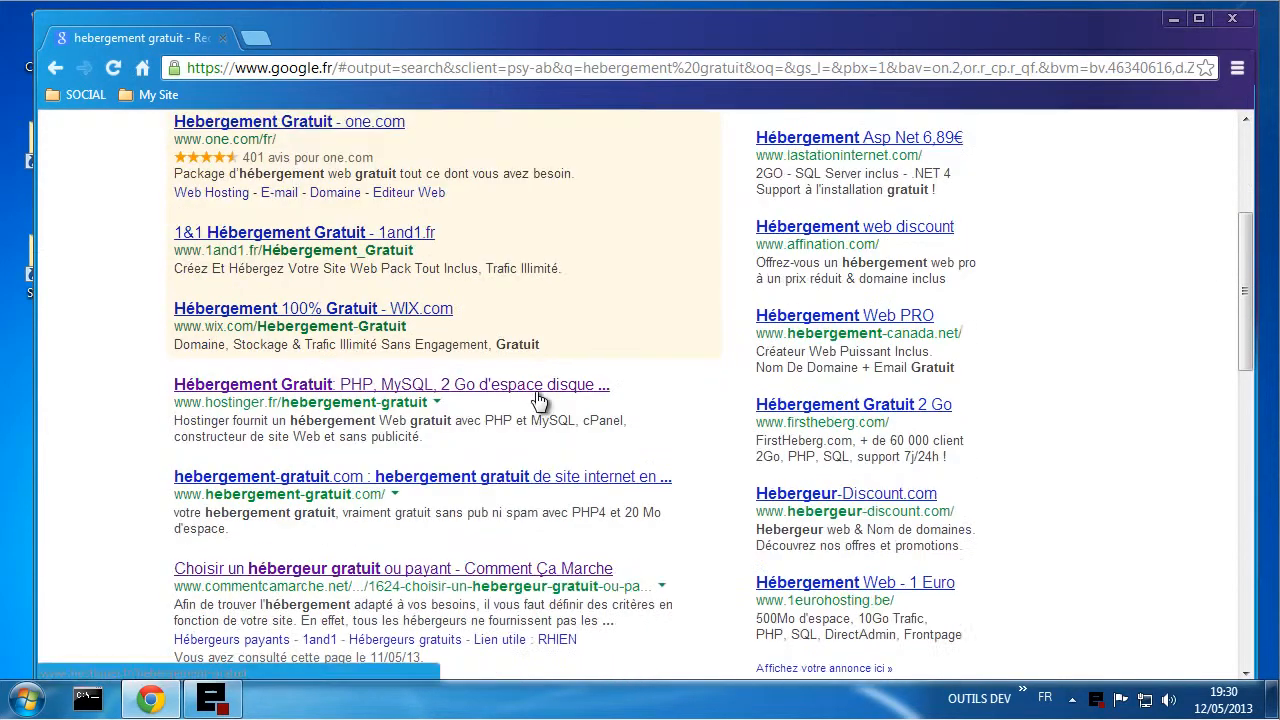
pyautogui.scroll(-1, 536, 455)
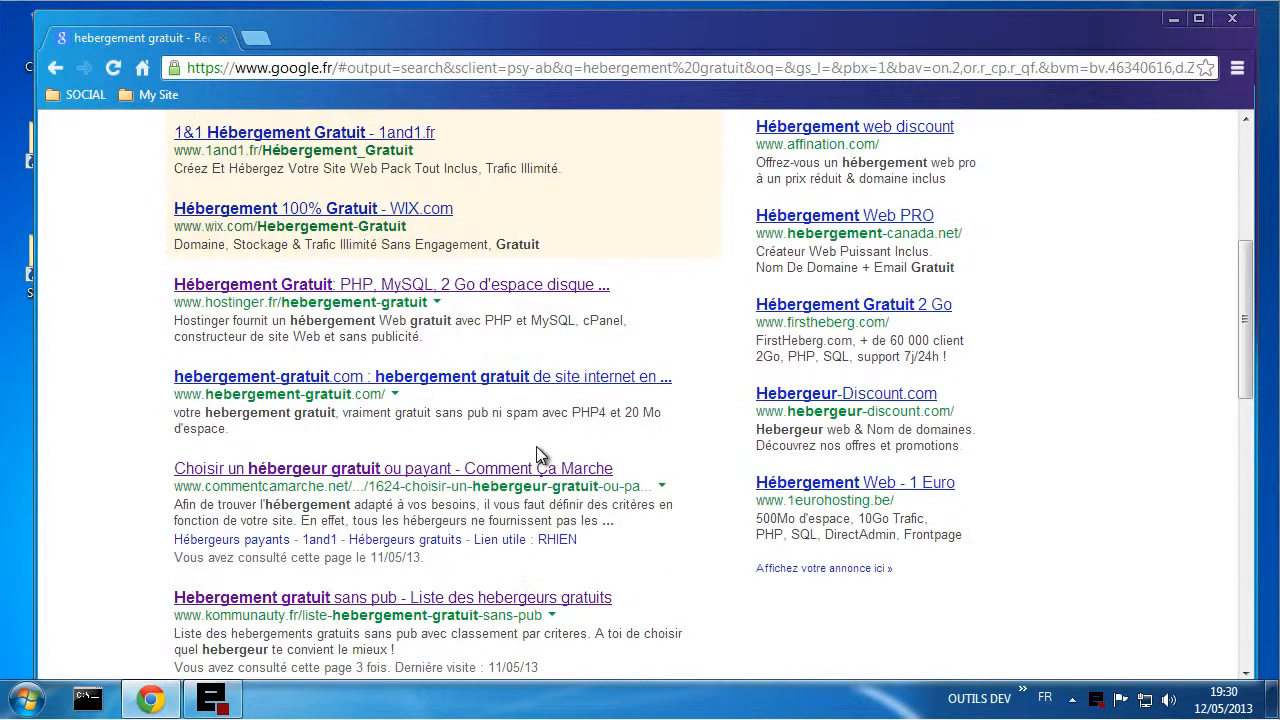
pyautogui.click(308, 288)
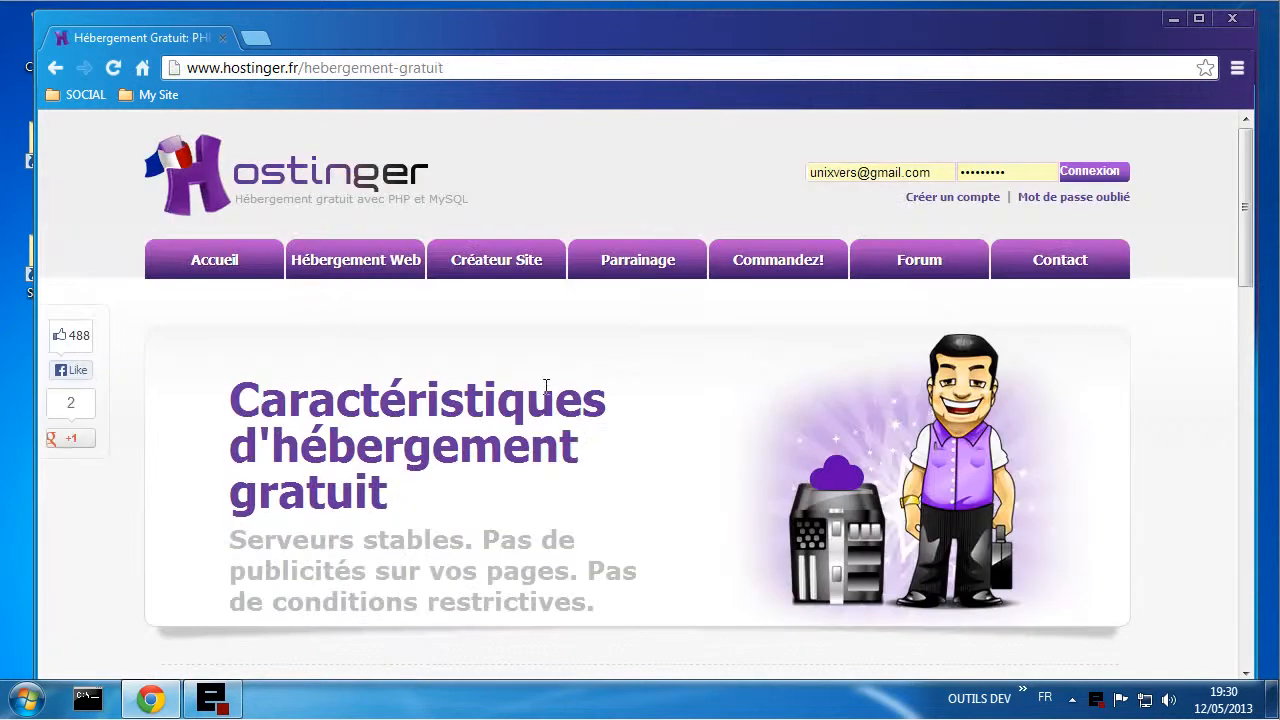
# - Examine Hostinger's free hosting features down to the MySQL characteristics and highlight the database allowance
pyautogui.scroll(-2, 546, 386)
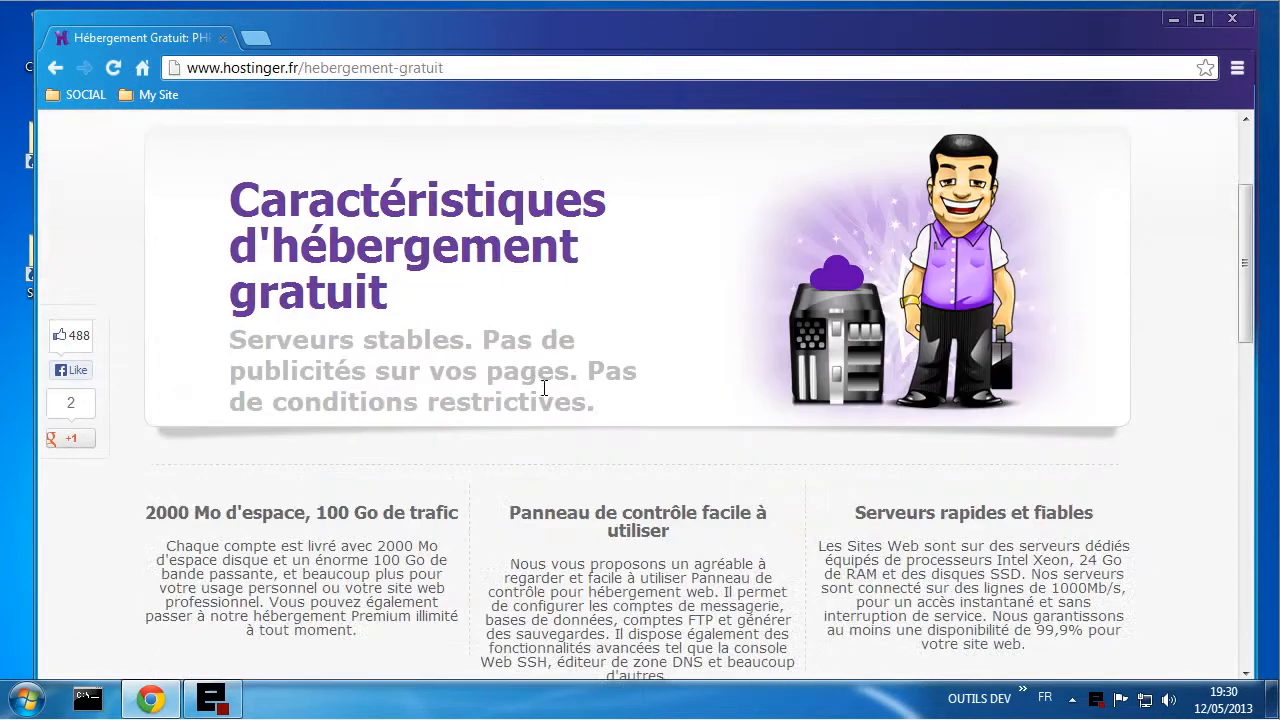
pyautogui.scroll(-1, 545, 390)
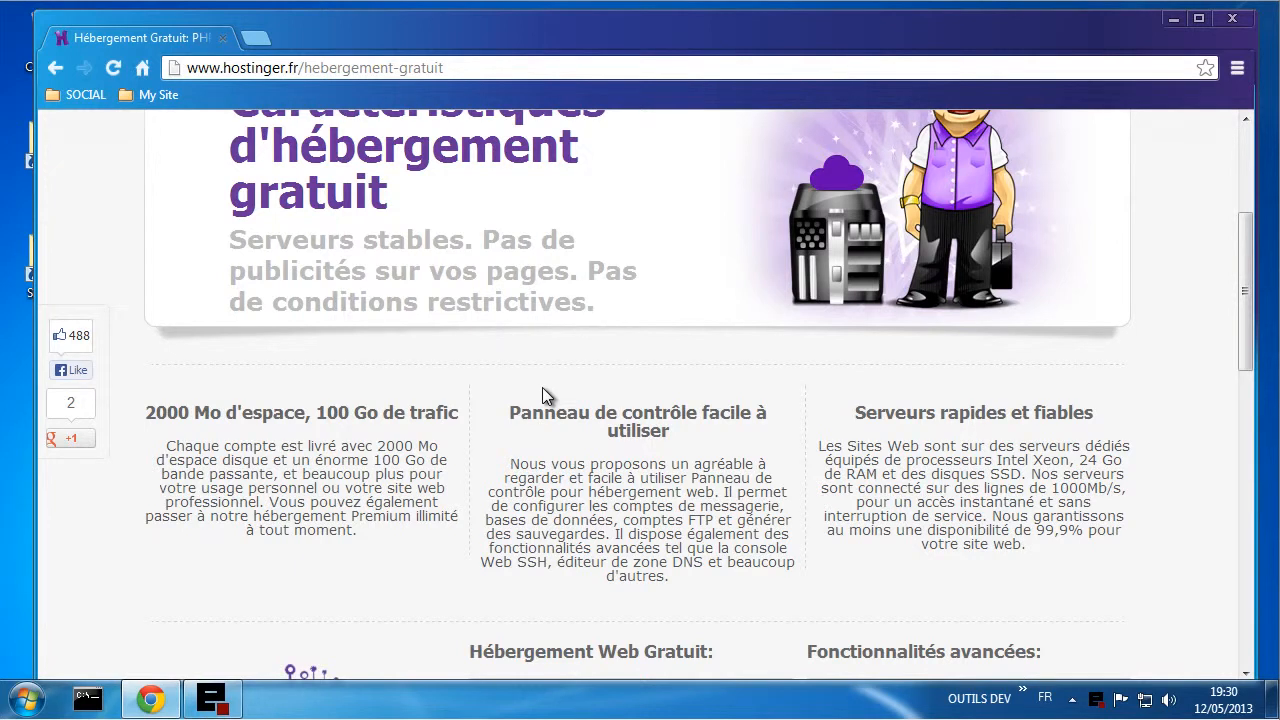
pyautogui.scroll(-2, 542, 387)
pyautogui.scroll(-1, 544, 388)
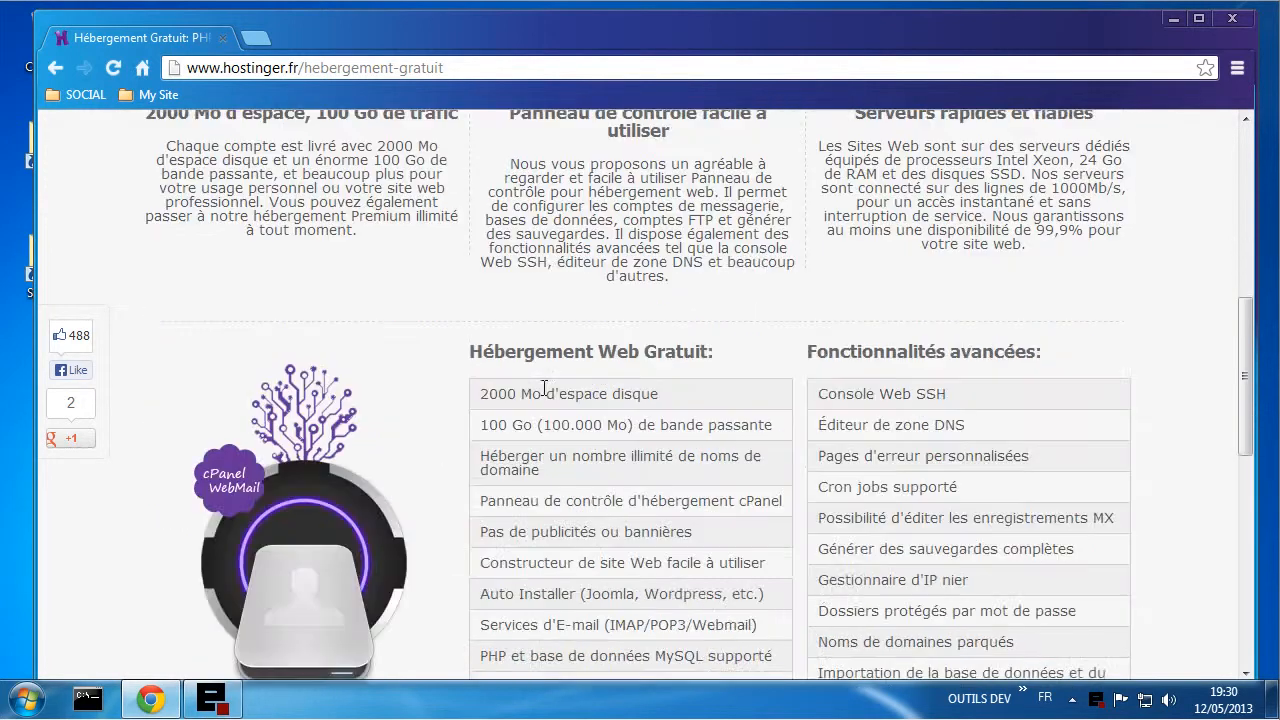
pyautogui.scroll(-1, 544, 390)
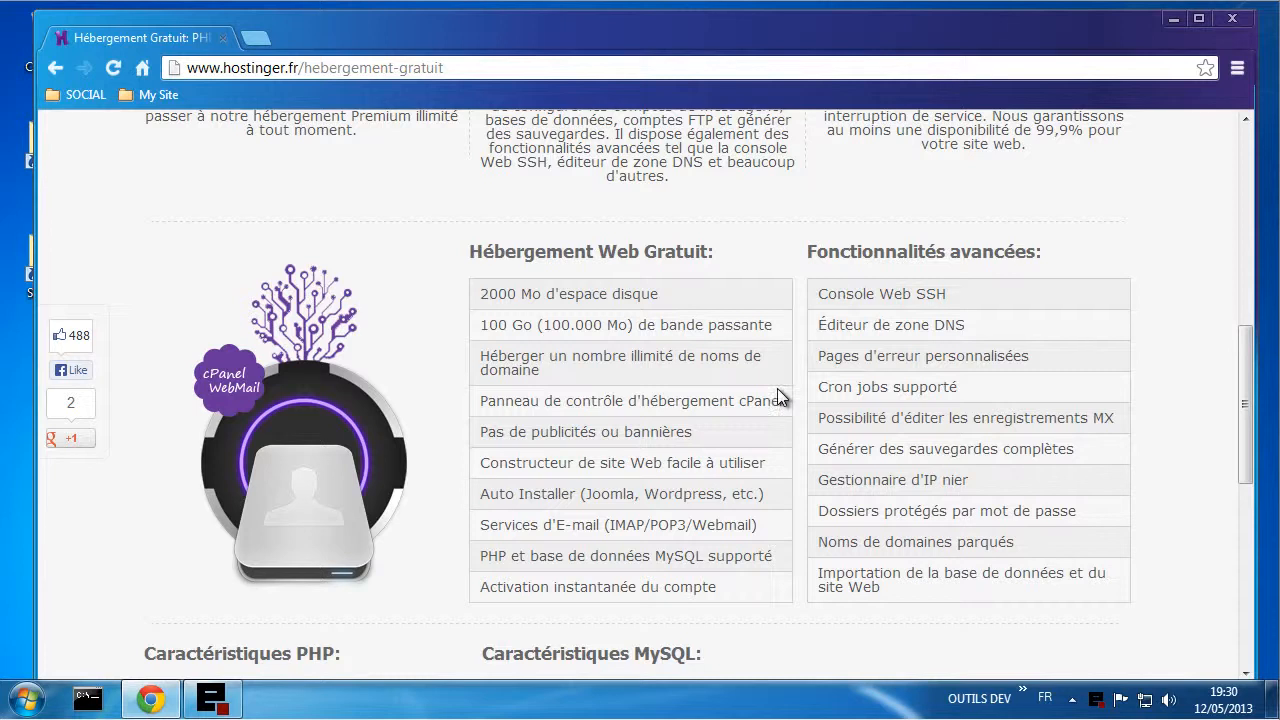
pyautogui.scroll(-2, 716, 442)
pyautogui.scroll(-2, 734, 407)
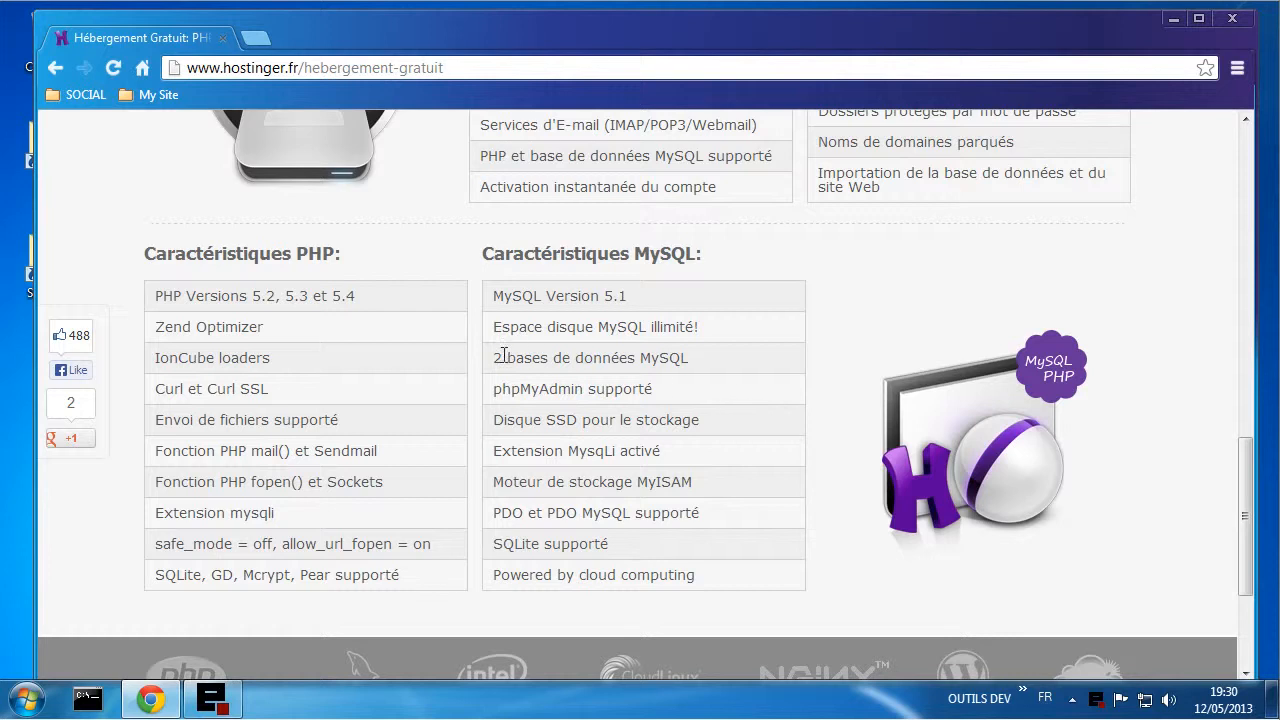
pyautogui.moveTo(489, 358); pyautogui.dragTo(698, 362)
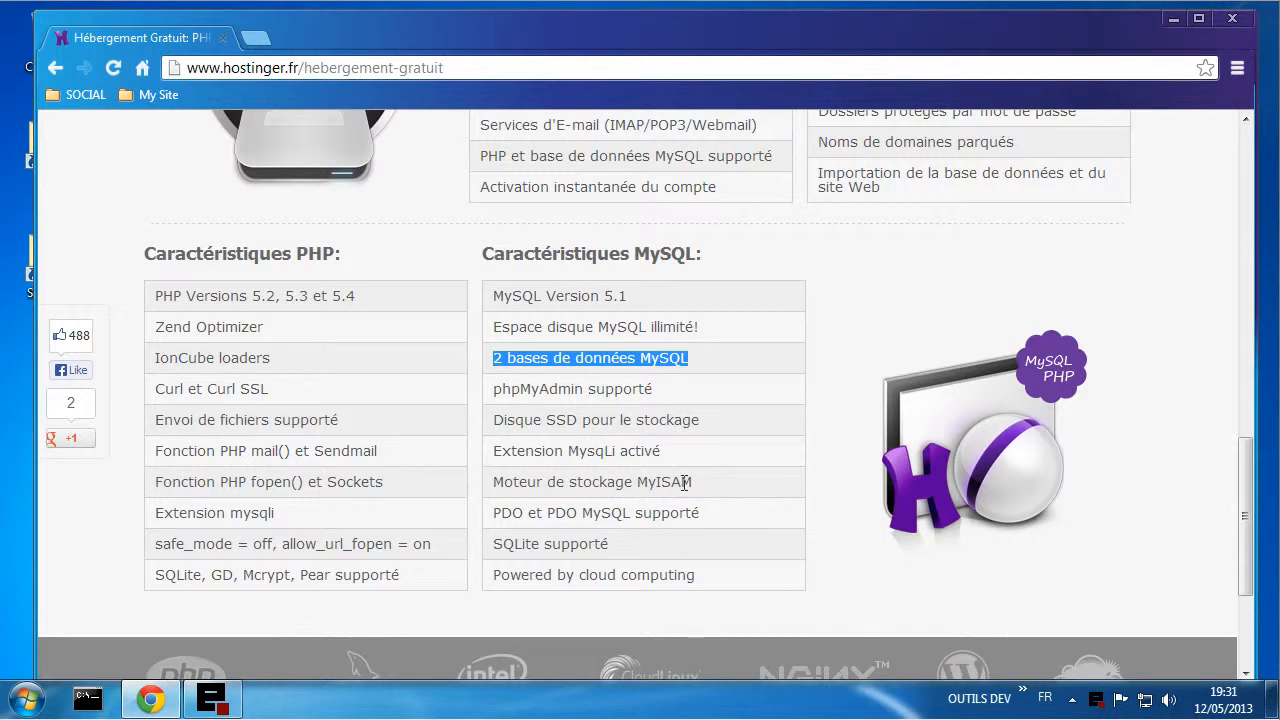
# - Return to the free web hosting feature list and highlight the entry about the number of domain names
pyautogui.scroll(4, 695, 434)
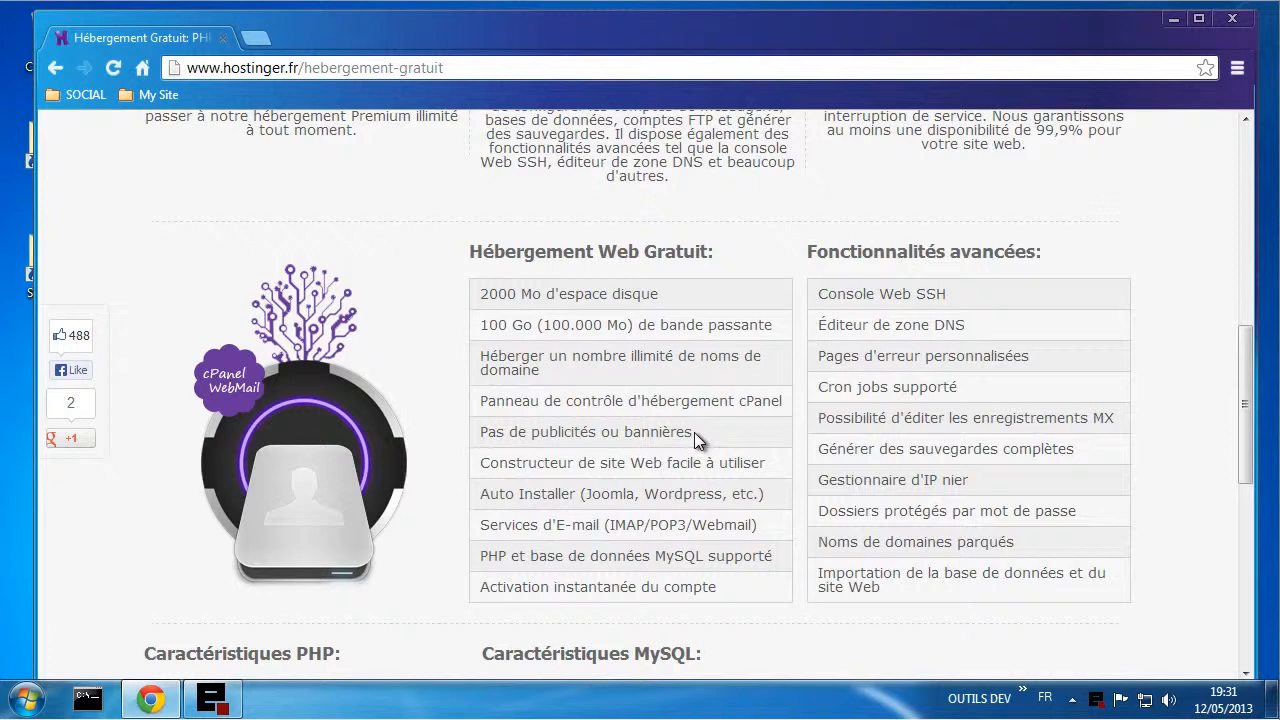
pyautogui.scroll(2, 695, 434)
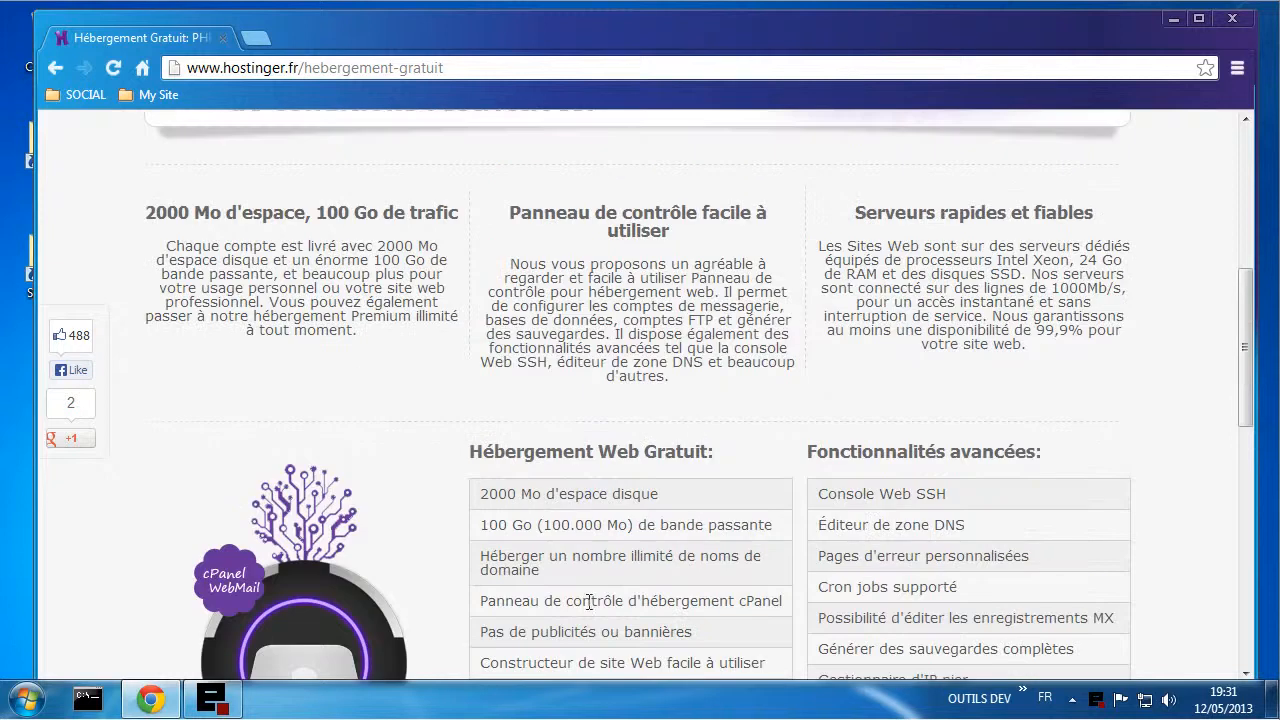
pyautogui.moveTo(540, 571); pyautogui.dragTo(475, 551)
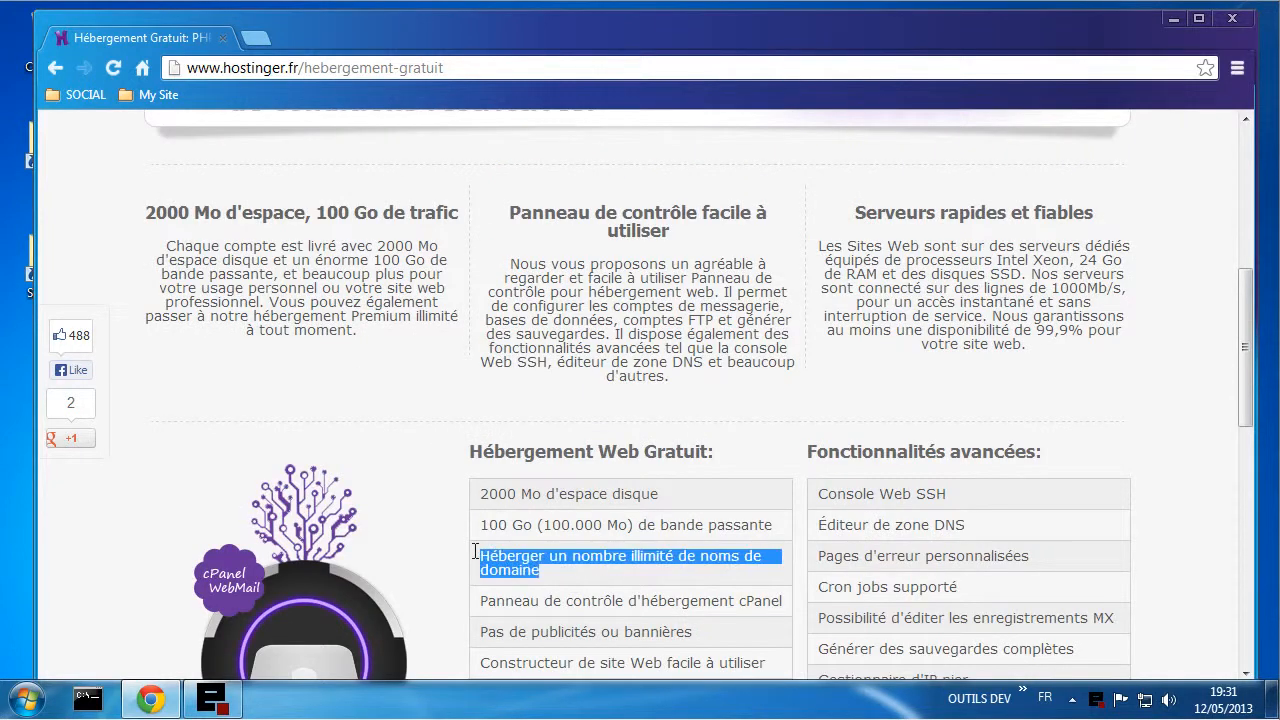
pyautogui.click(762, 424)
# - Log in to the Hostinger account with the prefilled credentials at the head of the page
pyautogui.scroll(3, 743, 395)
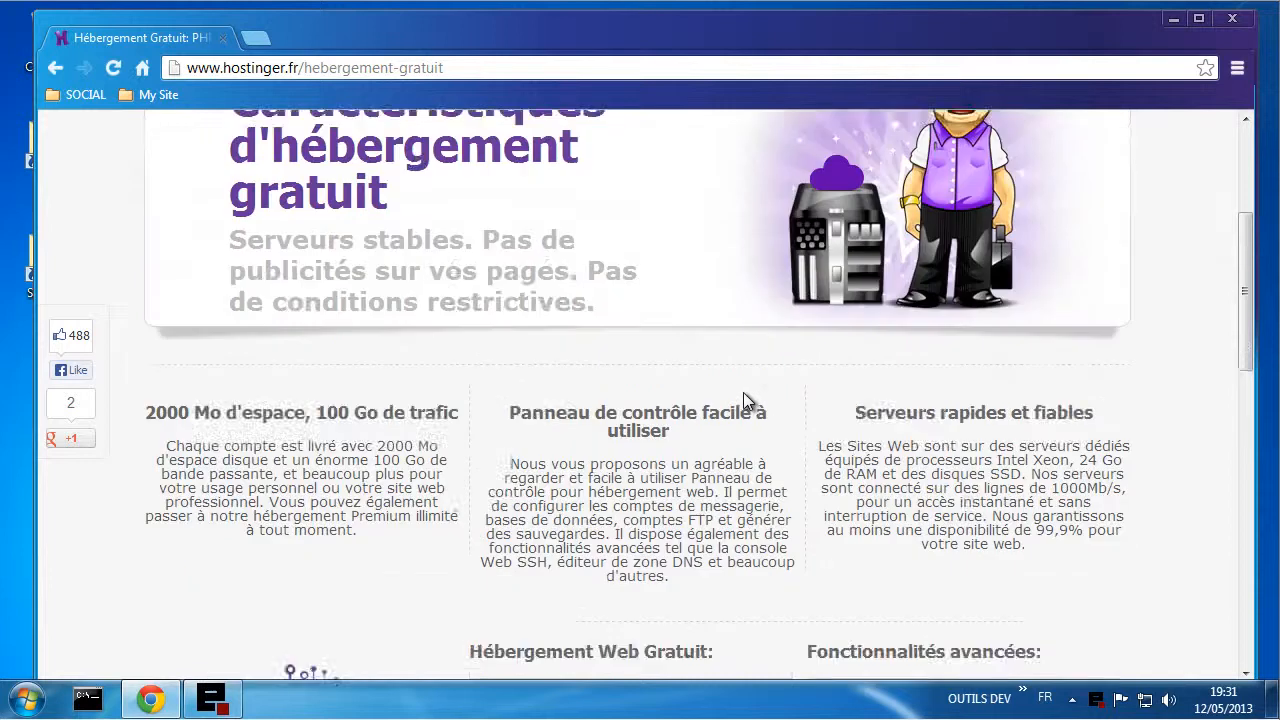
pyautogui.scroll(2, 739, 396)
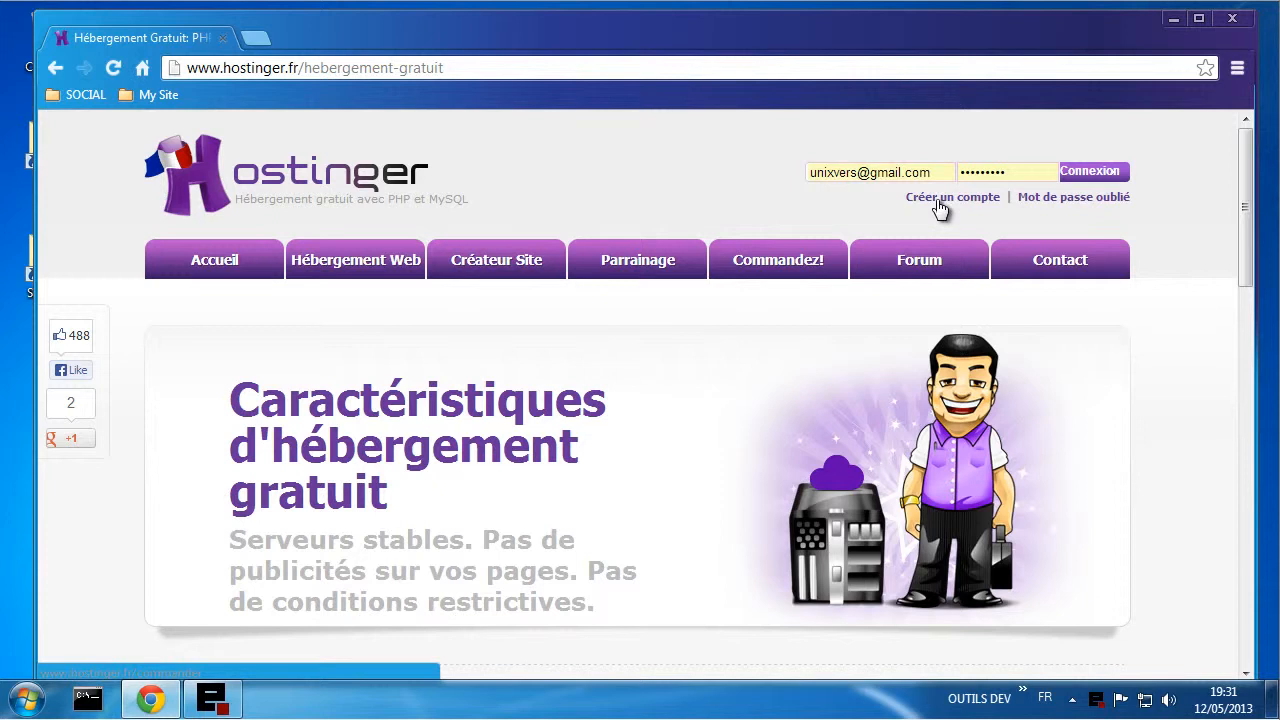
pyautogui.click(1098, 172)
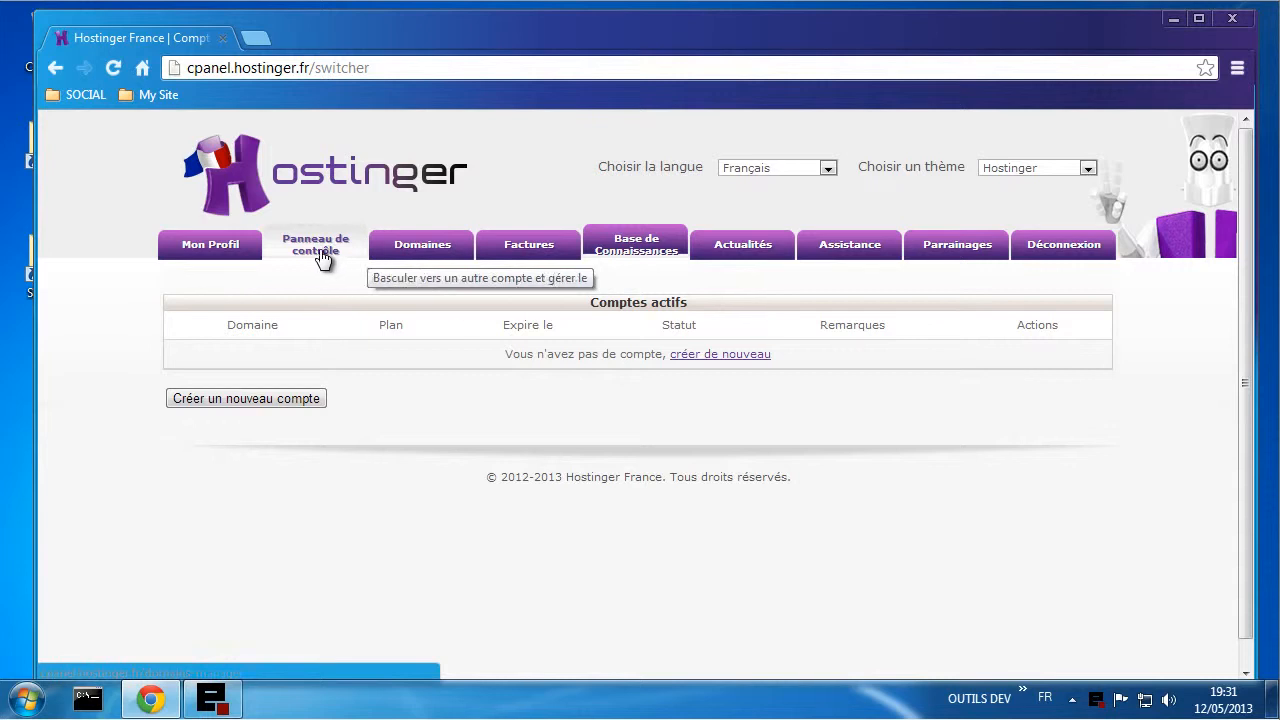
# - View the account's domain management section, highlight part of its description, and return to the list of active hosting accounts
pyautogui.click(423, 255)
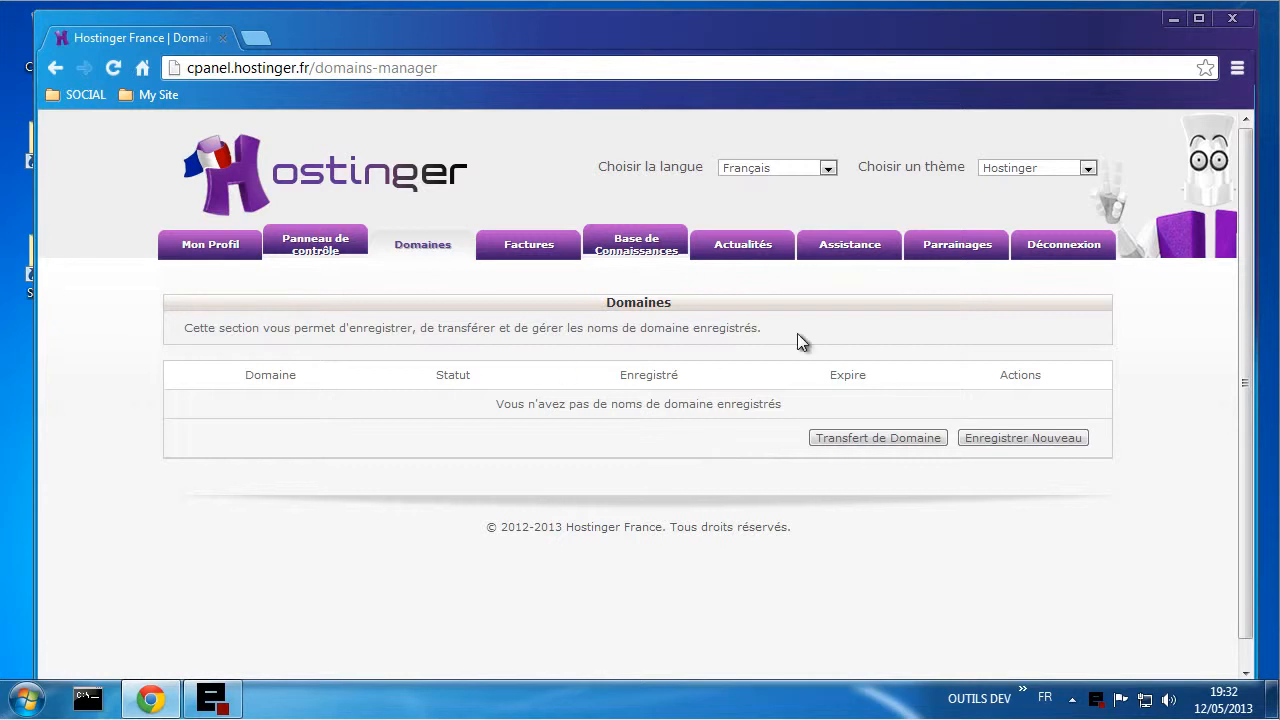
pyautogui.moveTo(758, 329); pyautogui.dragTo(506, 316)
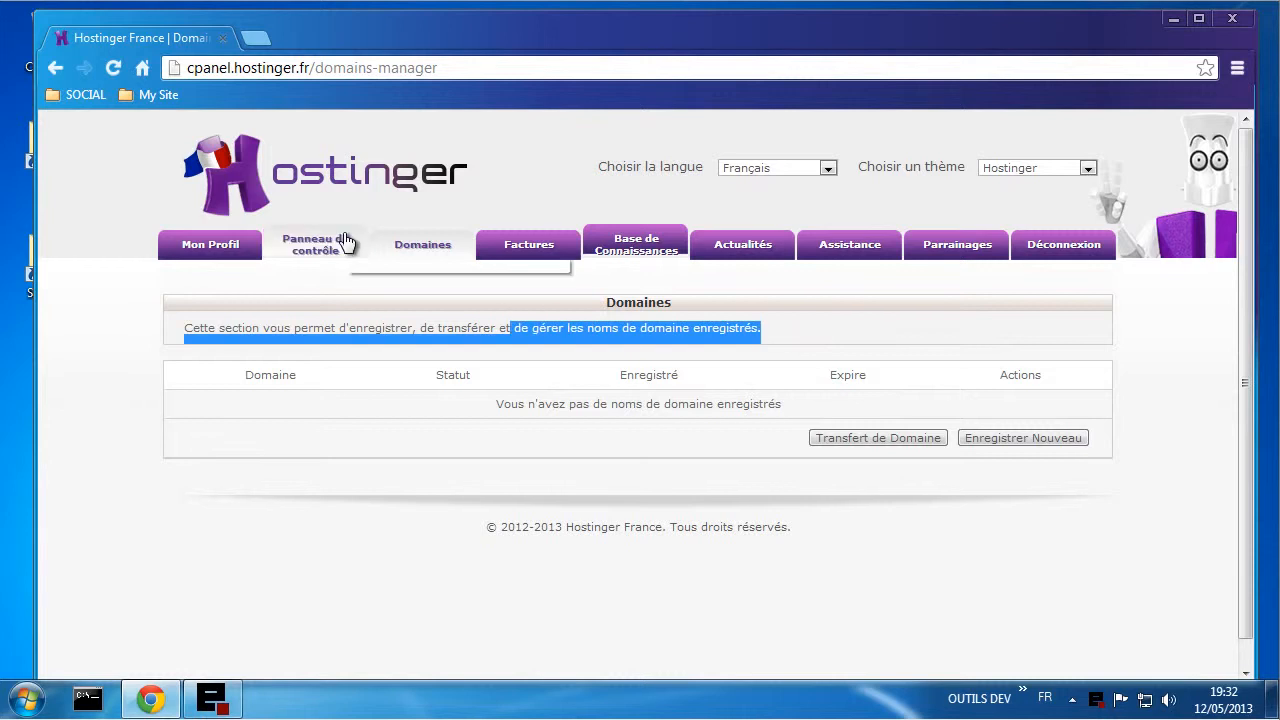
pyautogui.click(340, 243)
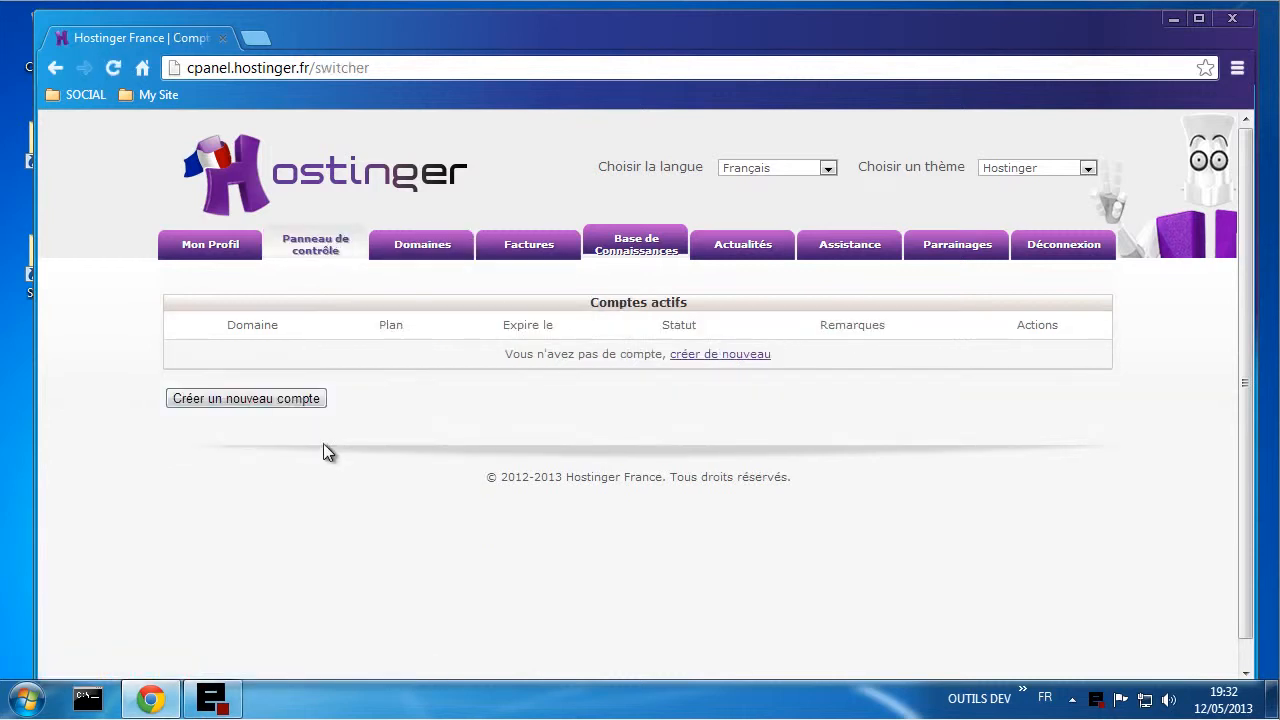
# - Start creating a new hosting account and order the free plan (Gratuit)
pyautogui.click(276, 405)
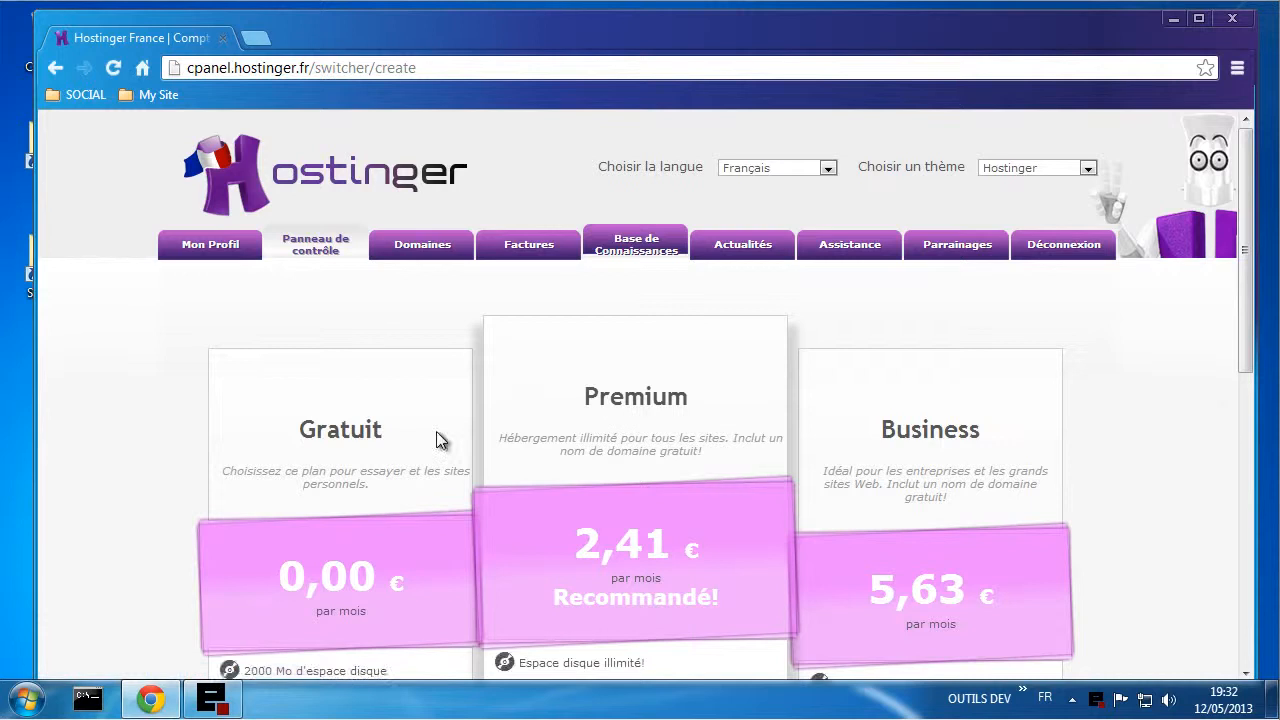
pyautogui.scroll(-2, 210, 434)
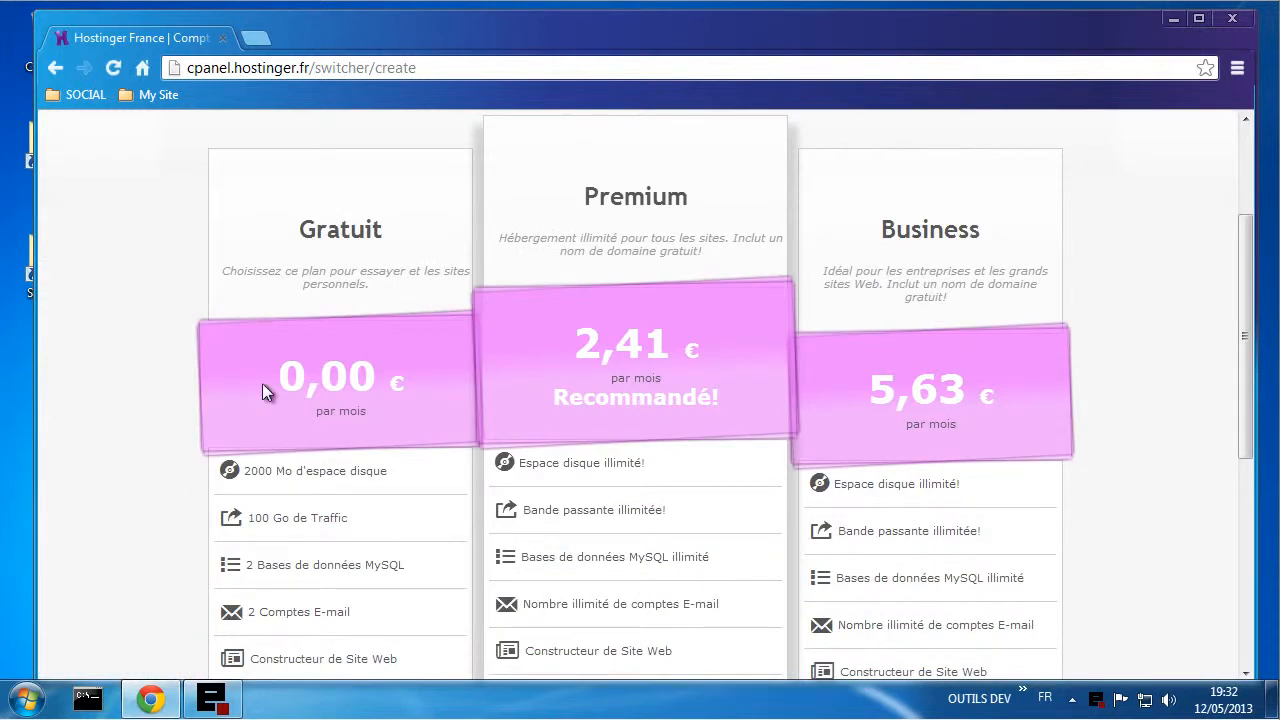
pyautogui.scroll(-1, 262, 391)
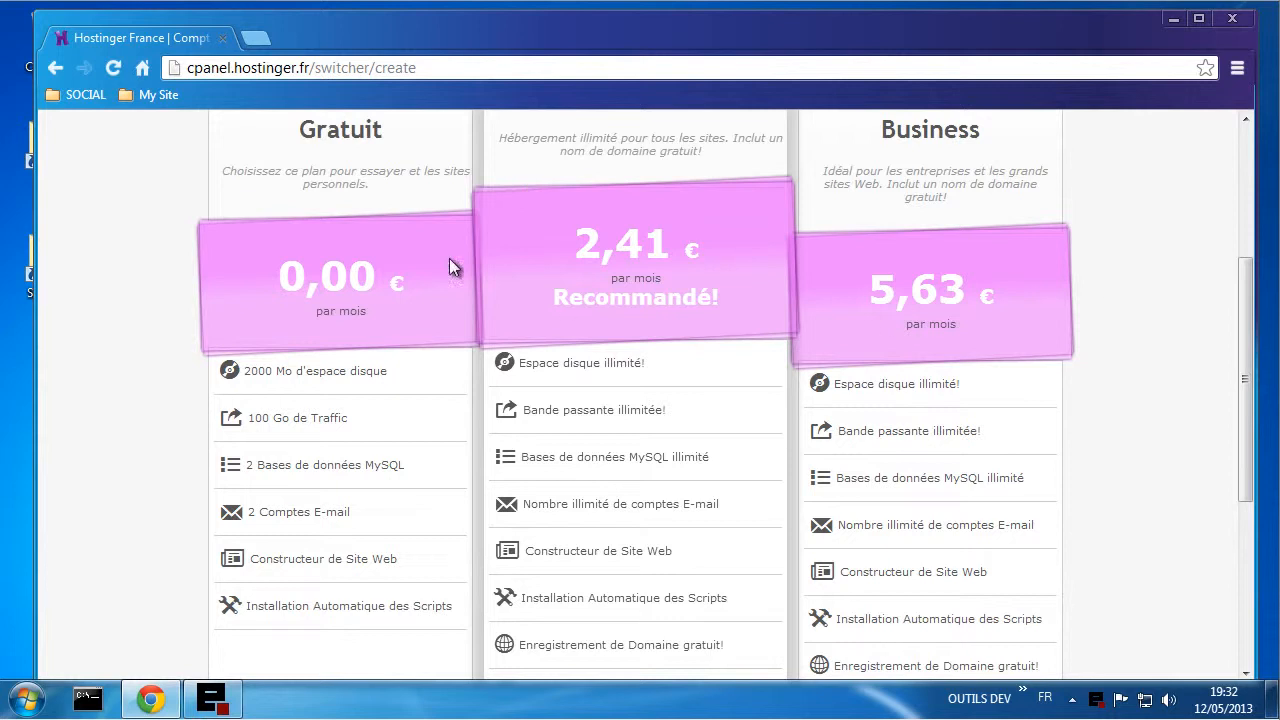
pyautogui.scroll(-1, 177, 258)
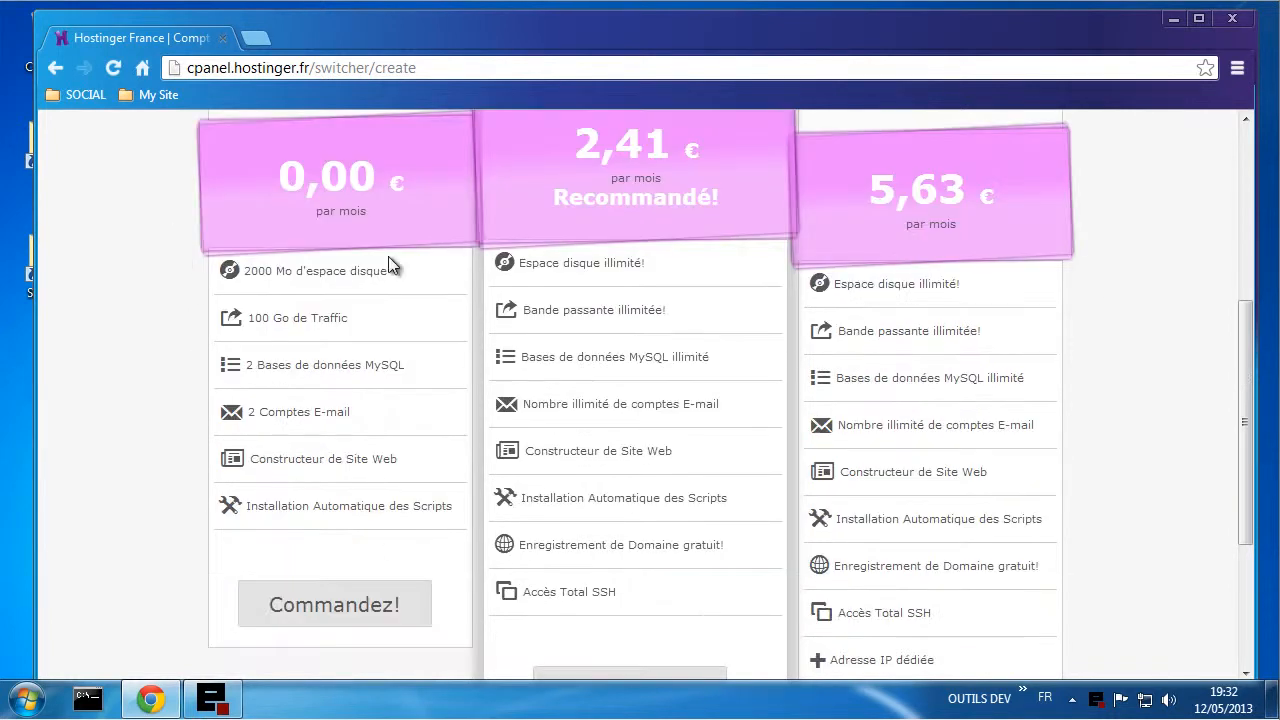
pyautogui.scroll(-1, 275, 490)
pyautogui.click(316, 507)
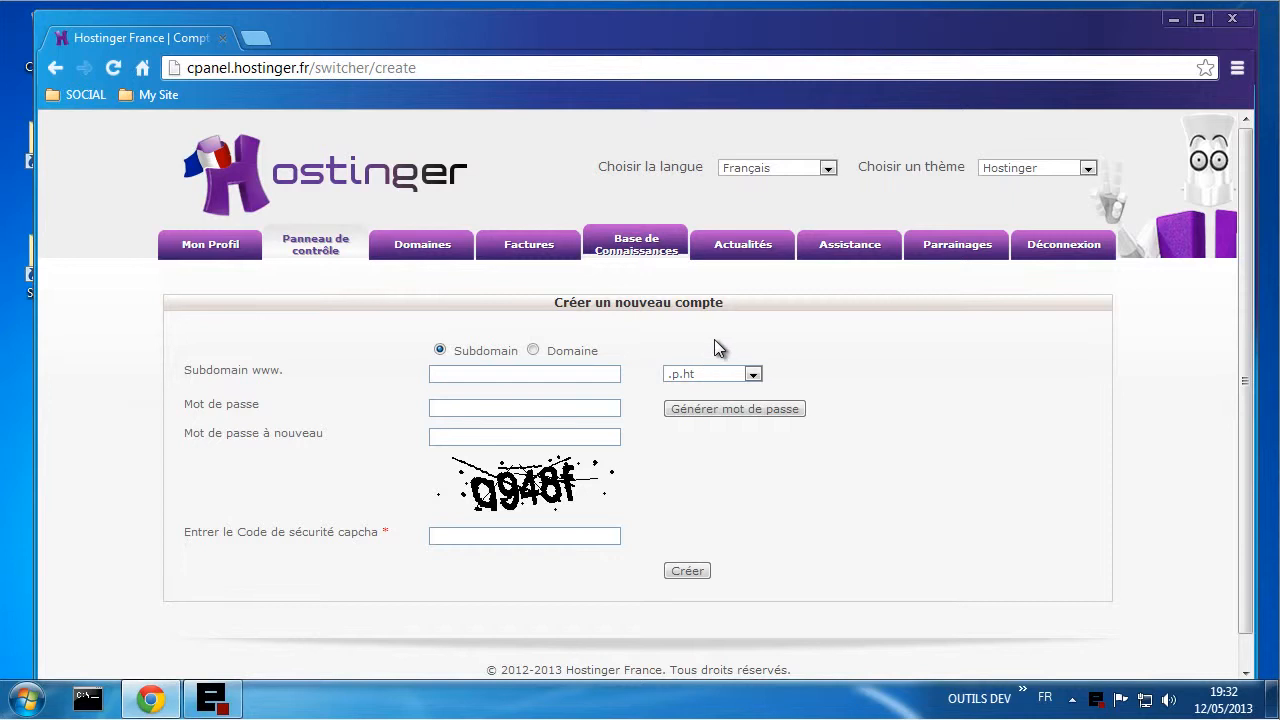
# - Check the available domain extensions, keep .p.ht, and enter blog-unixvers as the subdomain
pyautogui.click(704, 376)
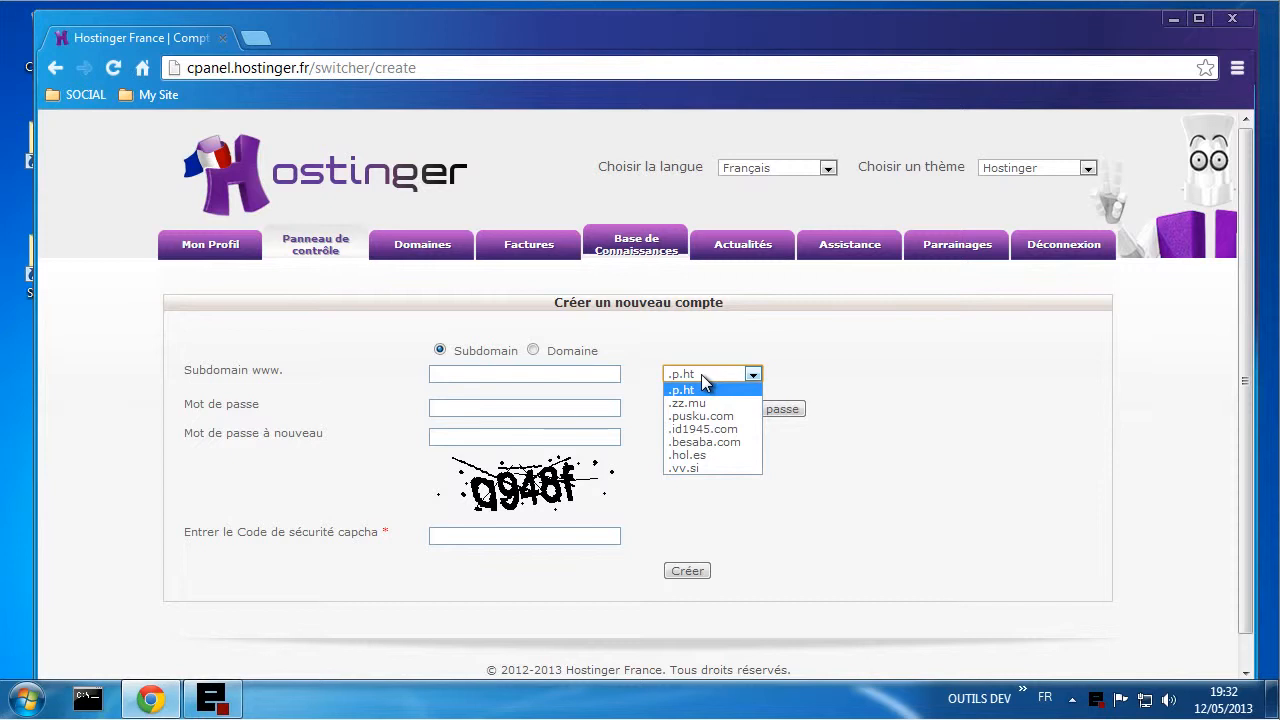
pyautogui.click(693, 374)
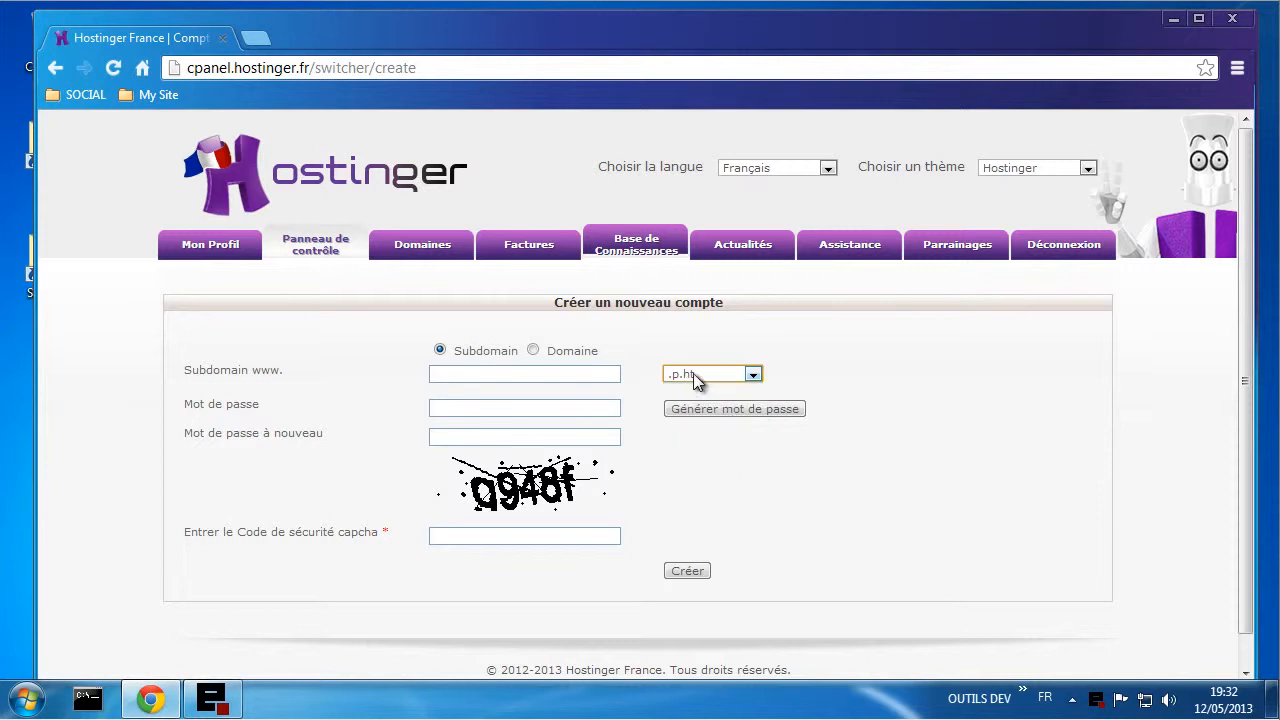
pyautogui.click(579, 371)
pyautogui.click(578, 371)
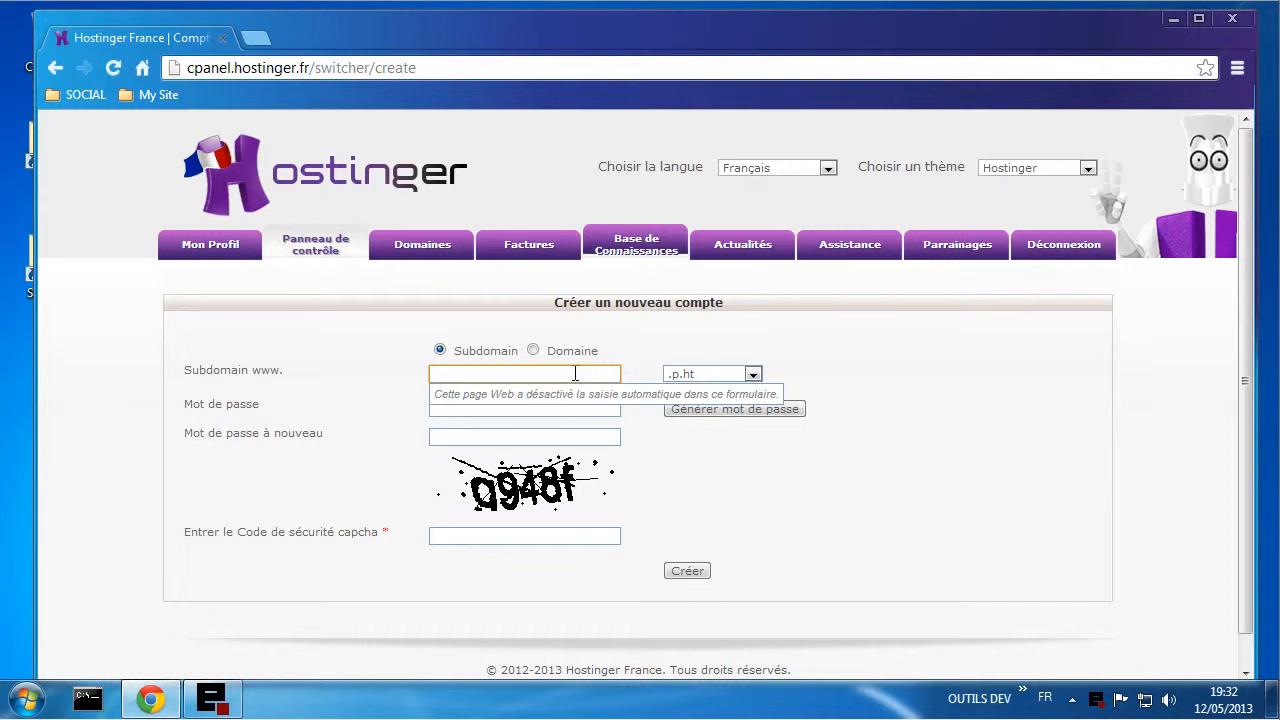
pyautogui.write('bl')
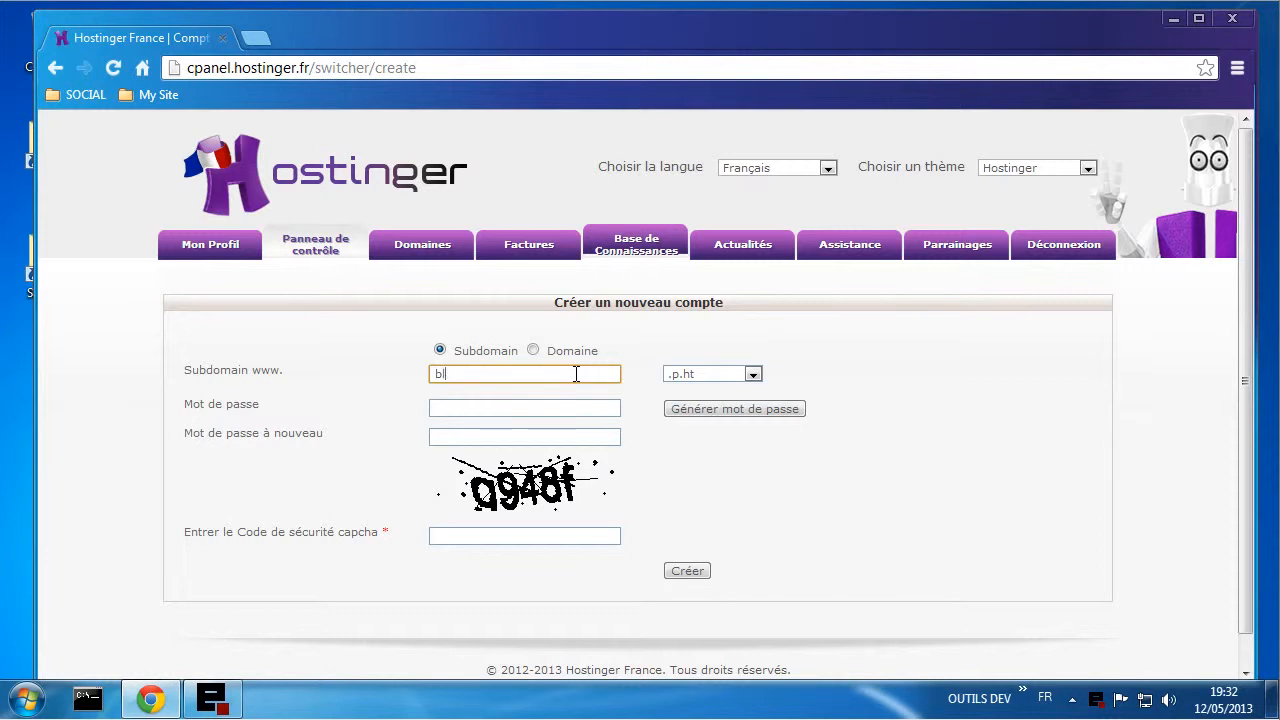
pyautogui.write('og-unixvers')
# - Enter the new account's password and repeat it for confirmation
pyautogui.click(504, 408)
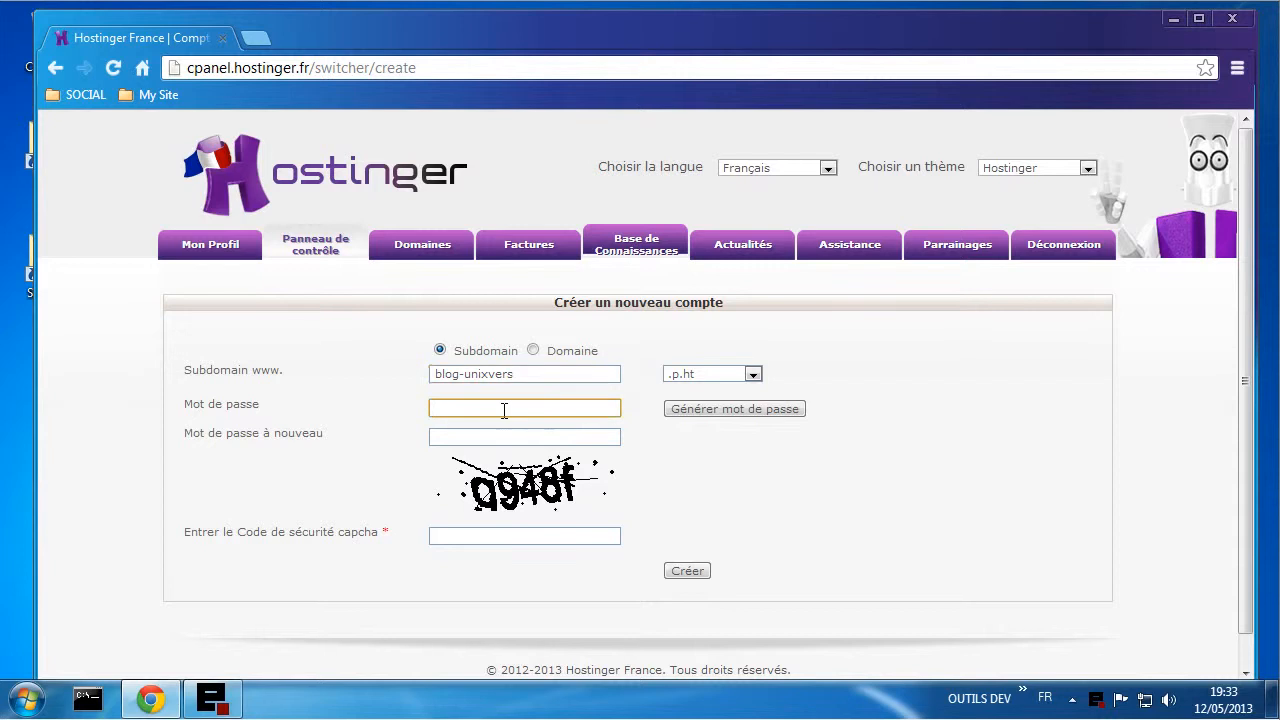
pyautogui.write('•••••••')
pyautogui.press('Tab')
pyautogui.press('Tab')
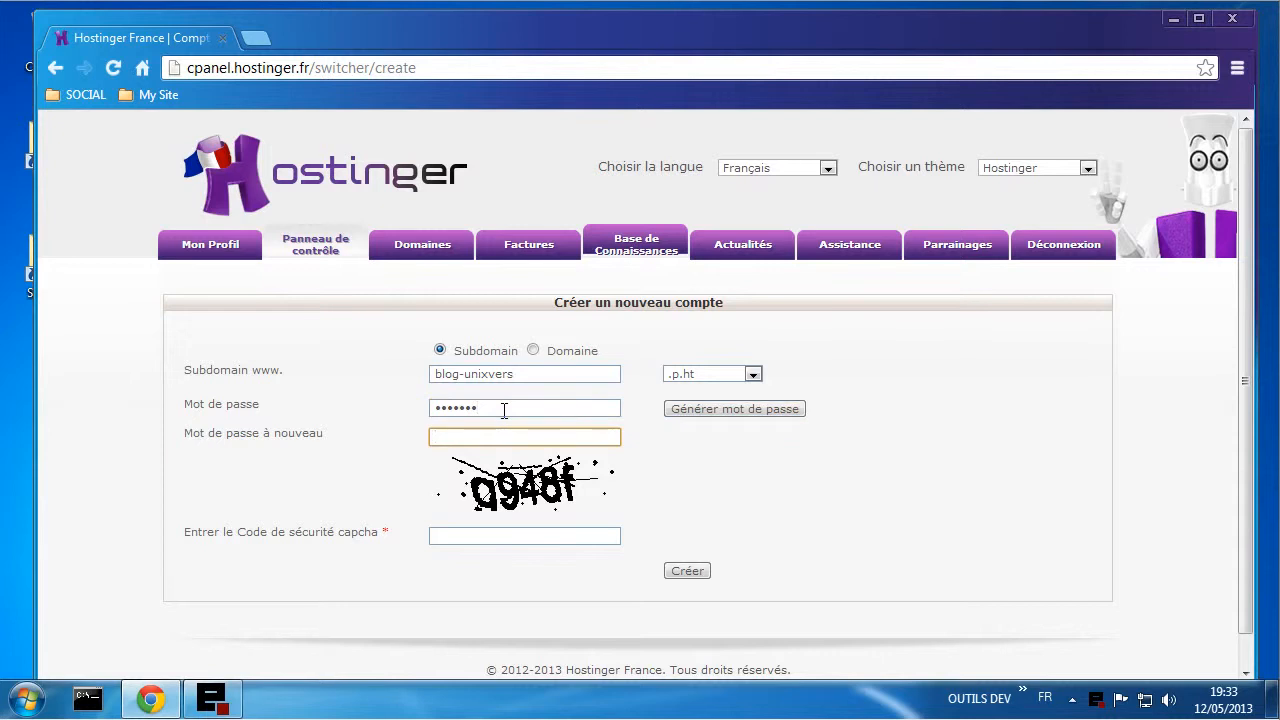
pyautogui.write('•••••••')
pyautogui.press('Tab')
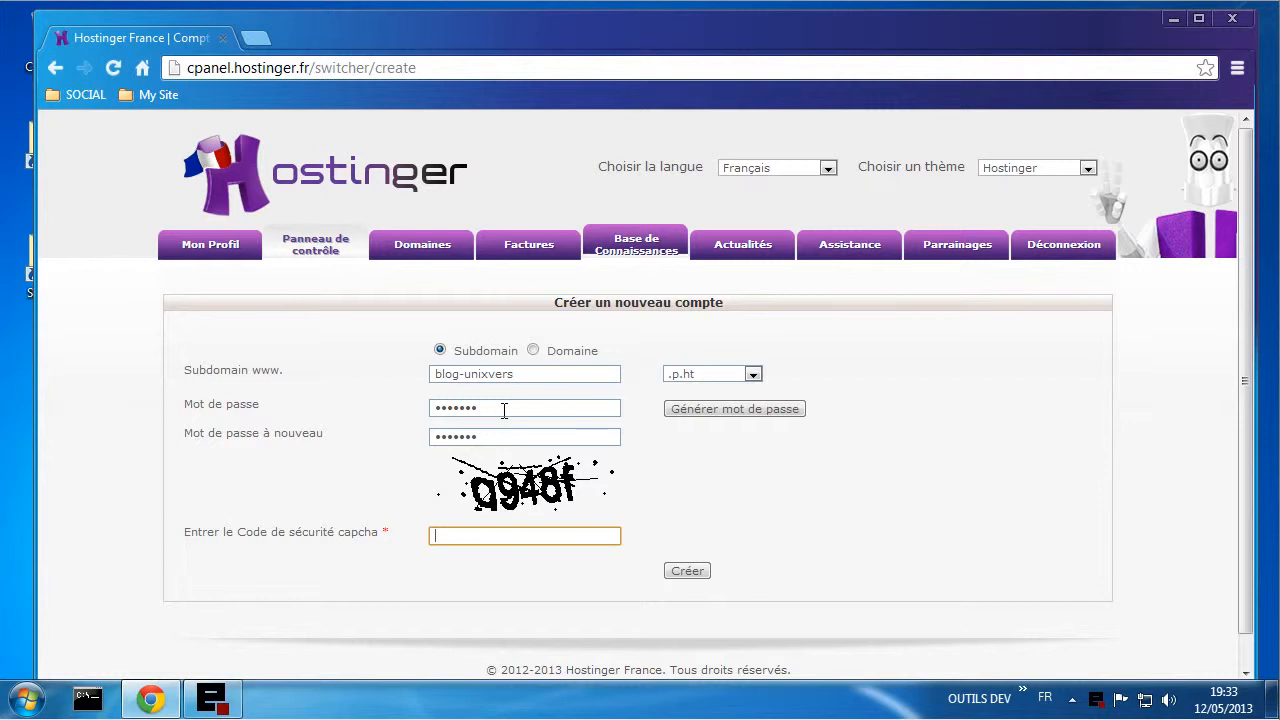
# - Fill in the captcha security code and create the hosting account
pyautogui.write('a')
pyautogui.press('BackSpace')
pyautogui.write('g9')
pyautogui.write('48f')
pyautogui.click(688, 572)
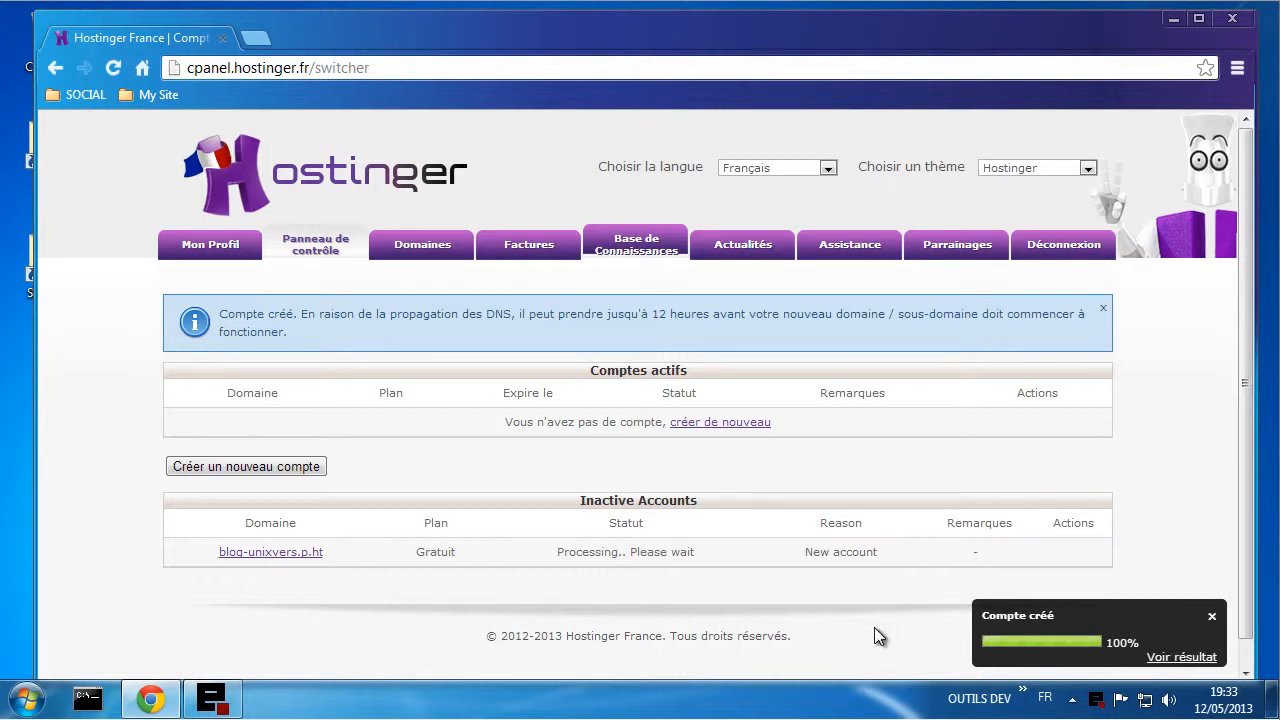
# - Dismiss the account creation notification, view the blog-unixvers.p.ht site's default page, and close it
pyautogui.click(1210, 616)
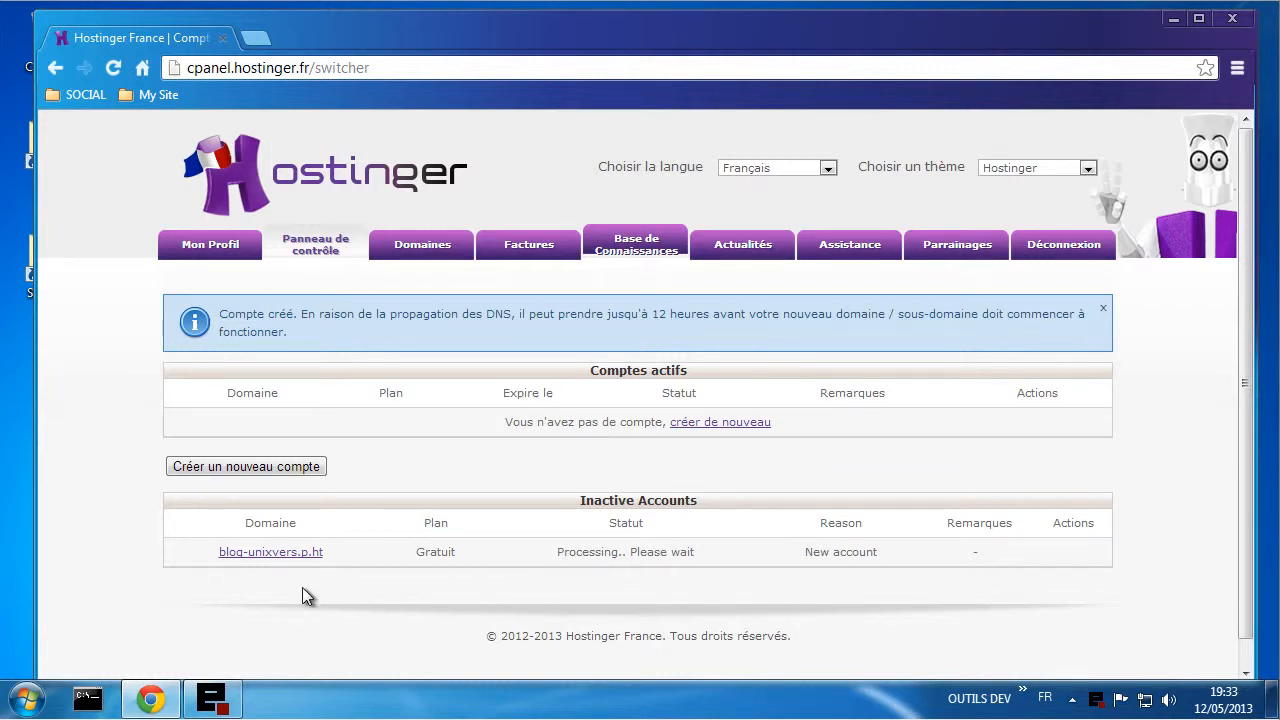
pyautogui.scroll(-1, 339, 578)
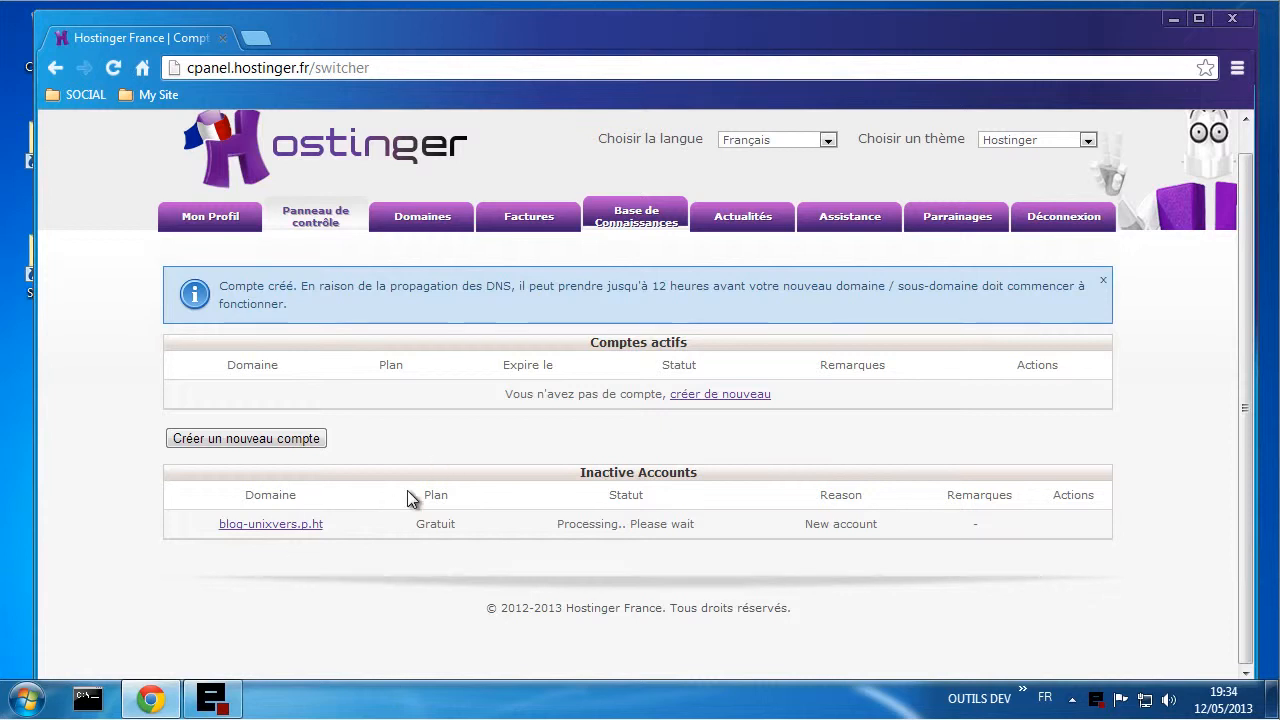
pyautogui.click(280, 526)
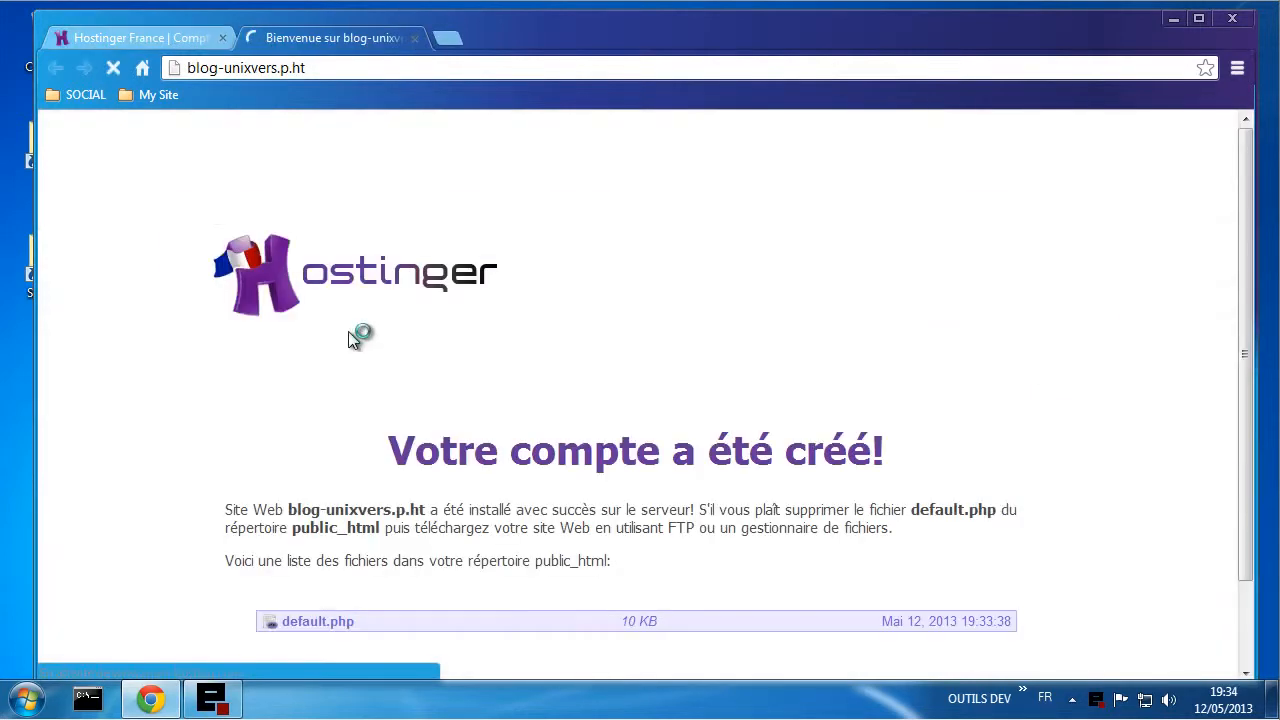
pyautogui.scroll(-1, 434, 405)
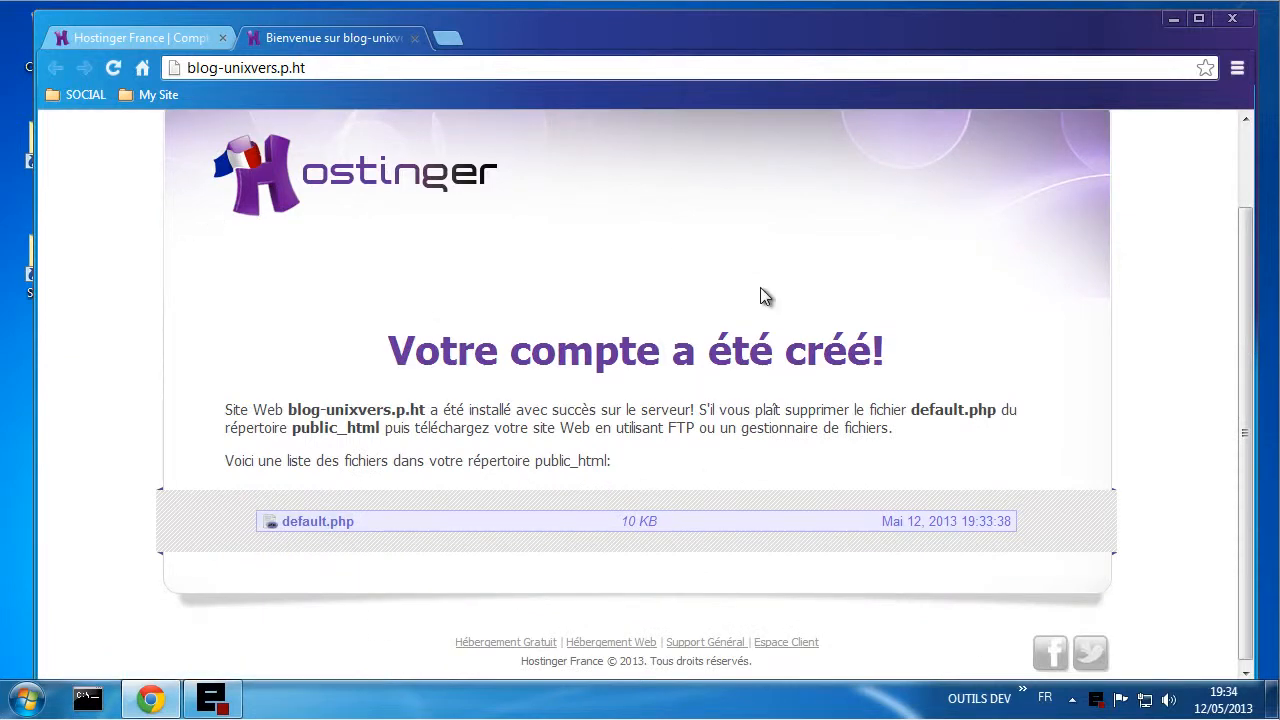
pyautogui.scroll(1, 729, 401)
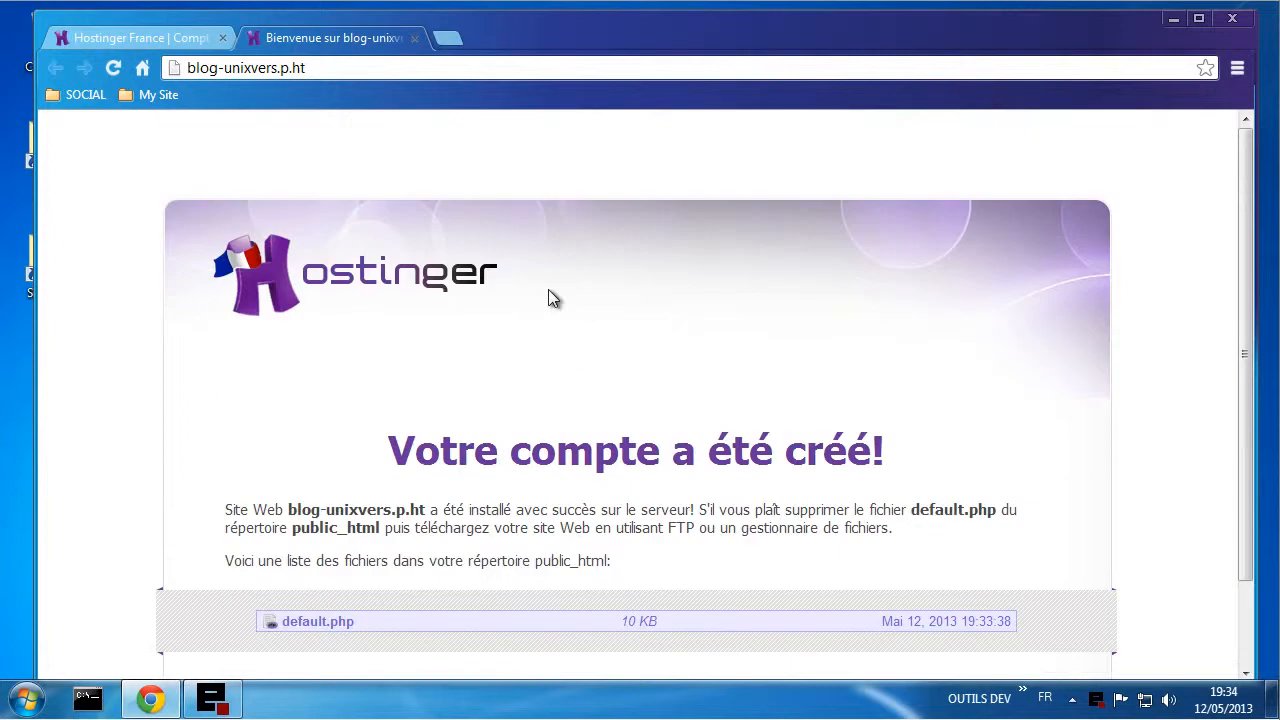
pyautogui.click(415, 39)
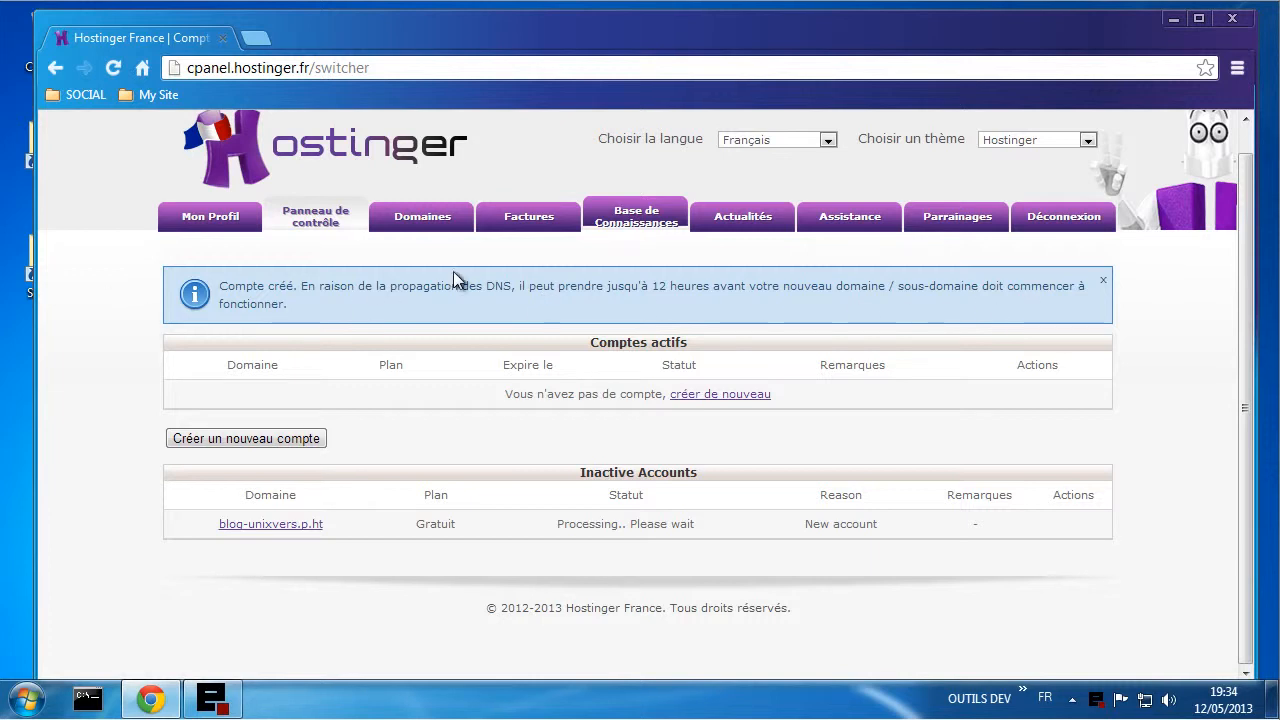
# - Reload the account list, open the blog-unixvers.p.ht dashboard, and view its subdomain creation page
pyautogui.rightClick(521, 439)
pyautogui.click(578, 220)
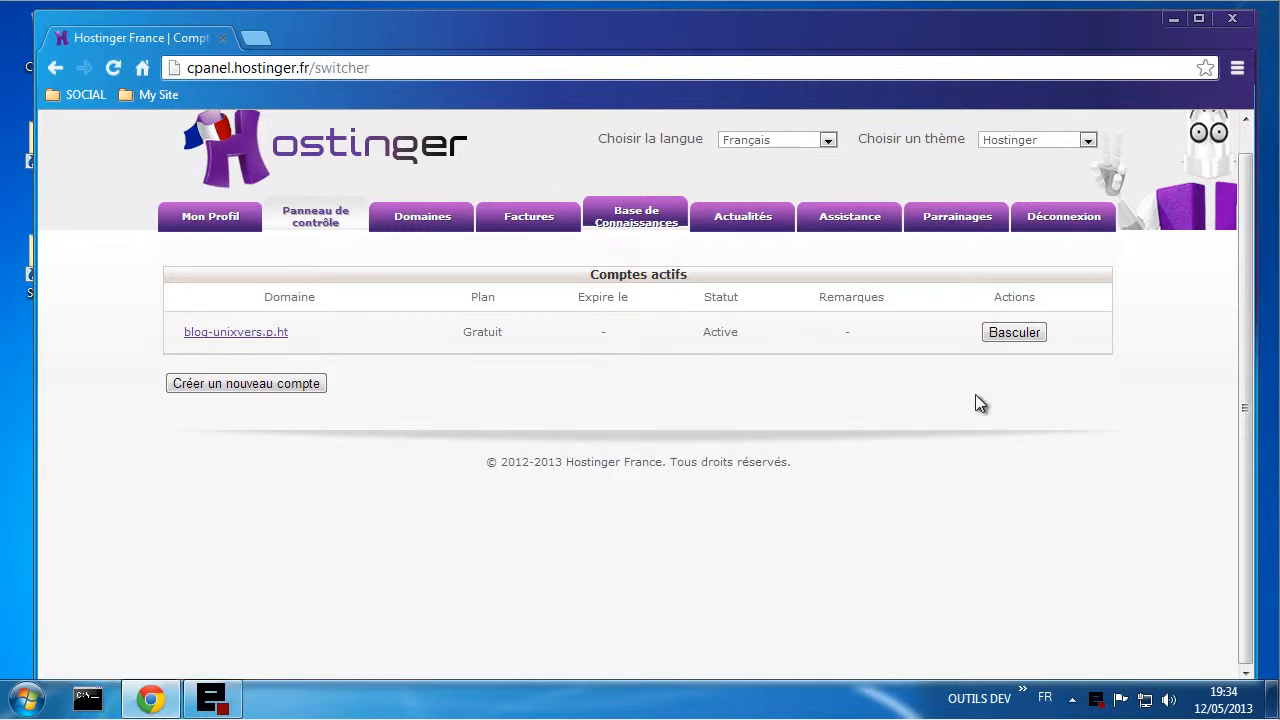
pyautogui.click(1019, 338)
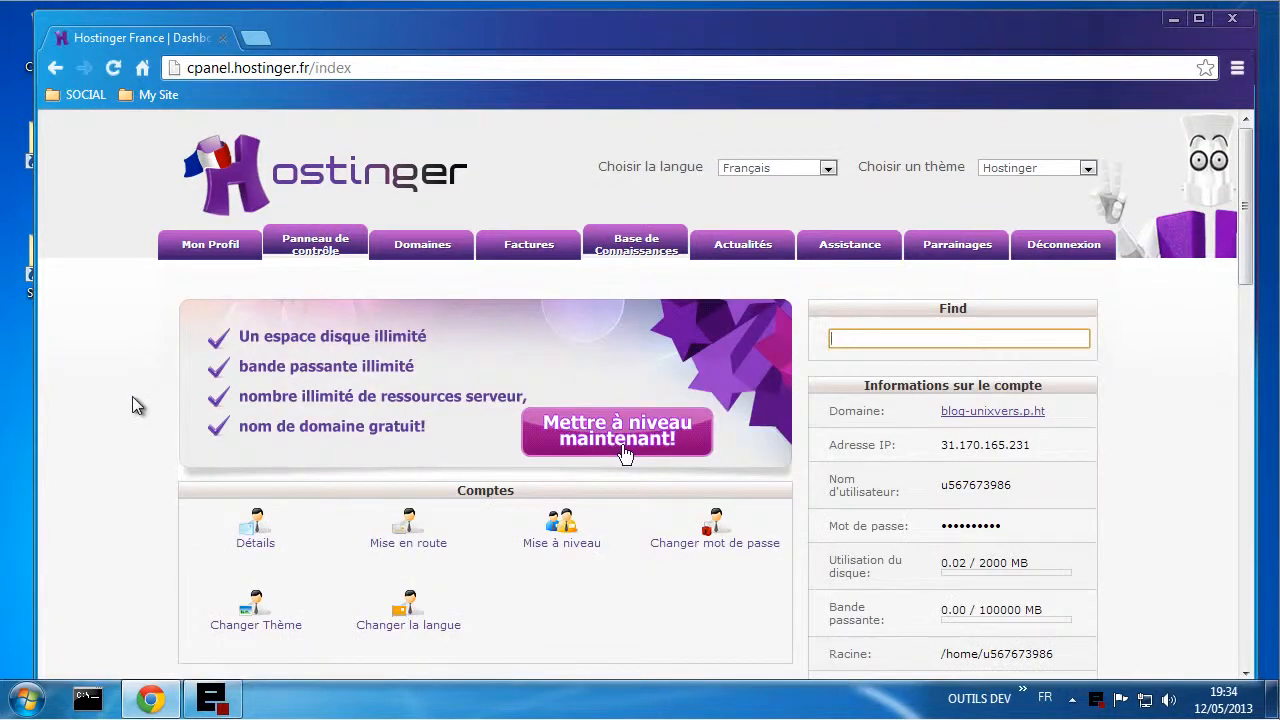
pyautogui.scroll(-2, 129, 390)
pyautogui.scroll(-2, 129, 395)
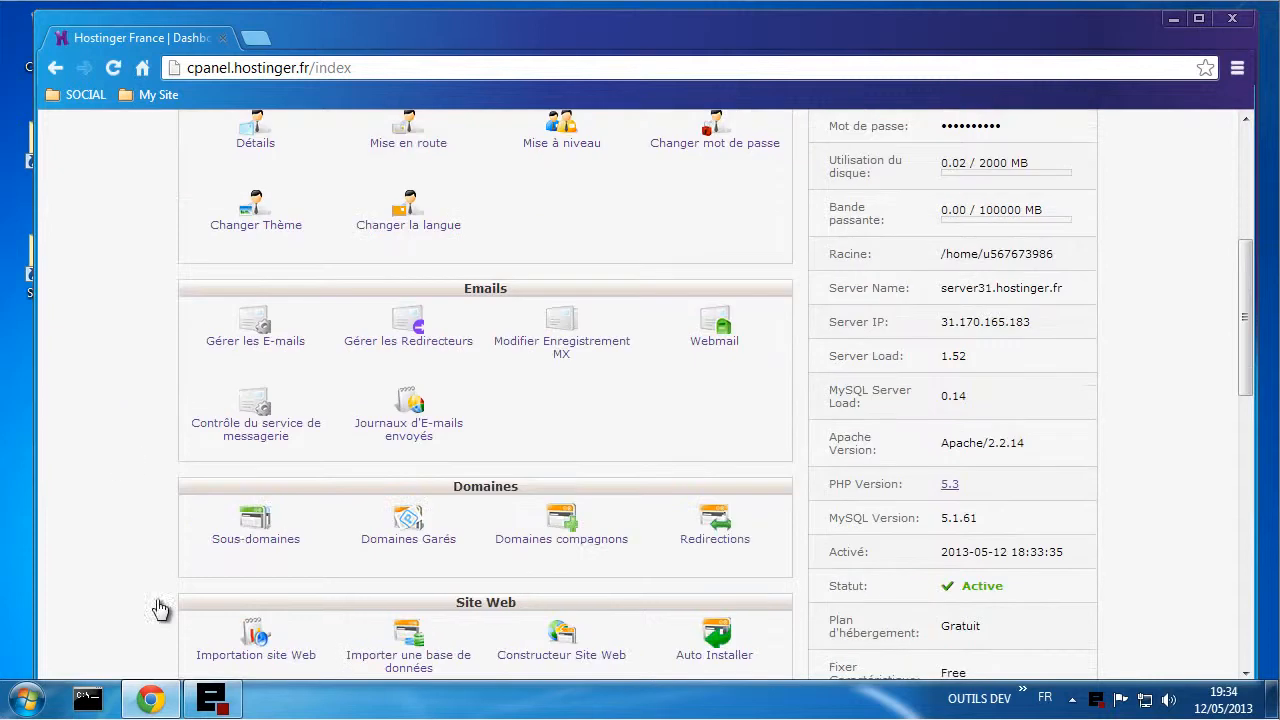
pyautogui.click(253, 527)
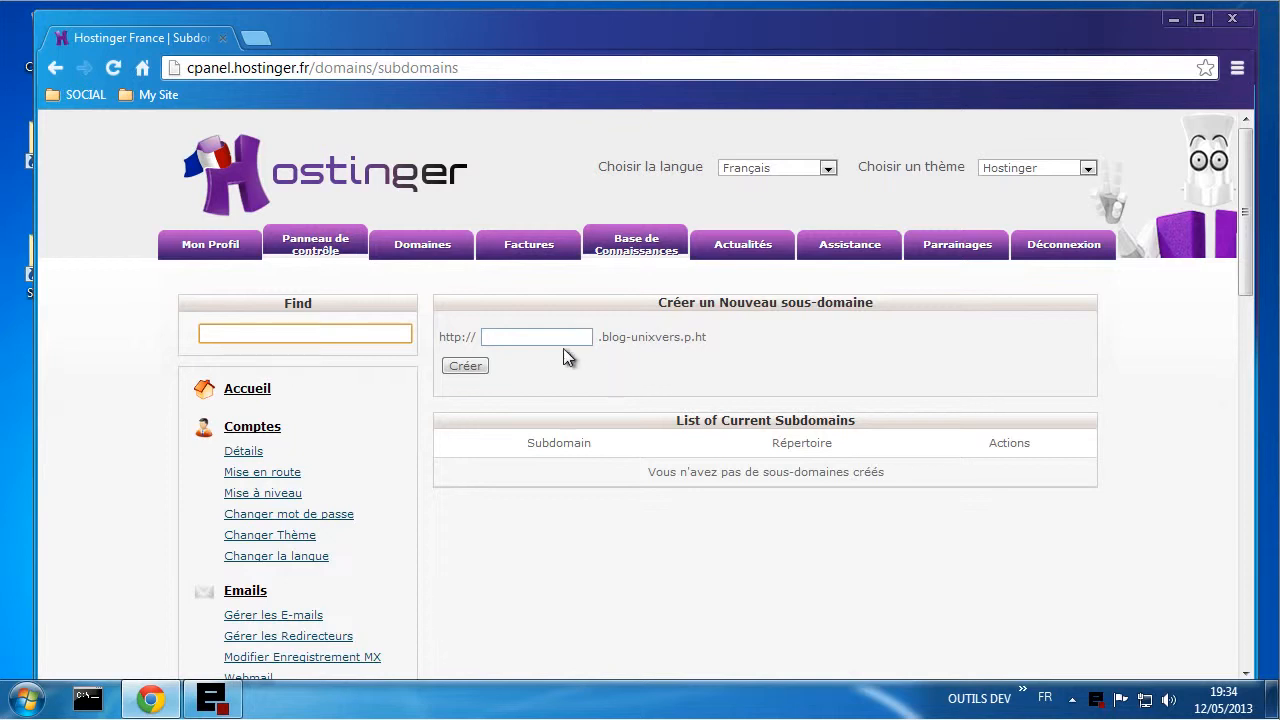
# - Return to the list of active accounts, open the blog-unixvers.p.ht site again, and close it
pyautogui.click(308, 250)
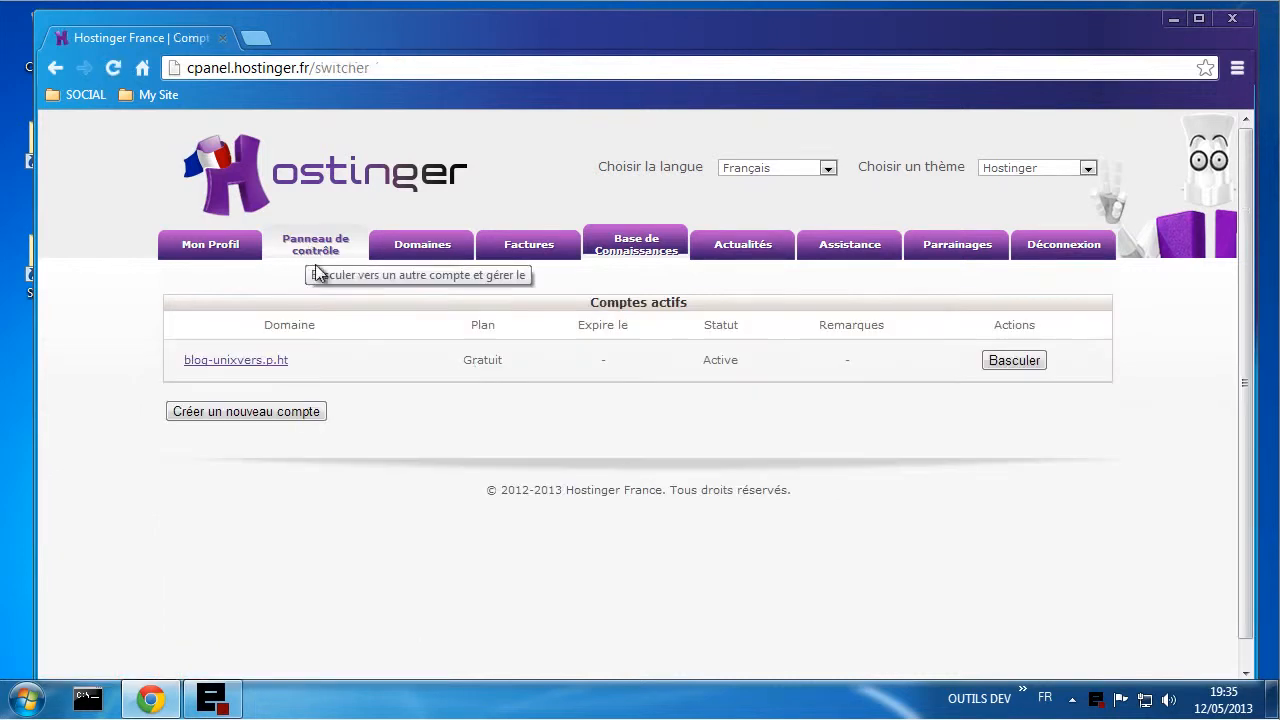
pyautogui.click(245, 366)
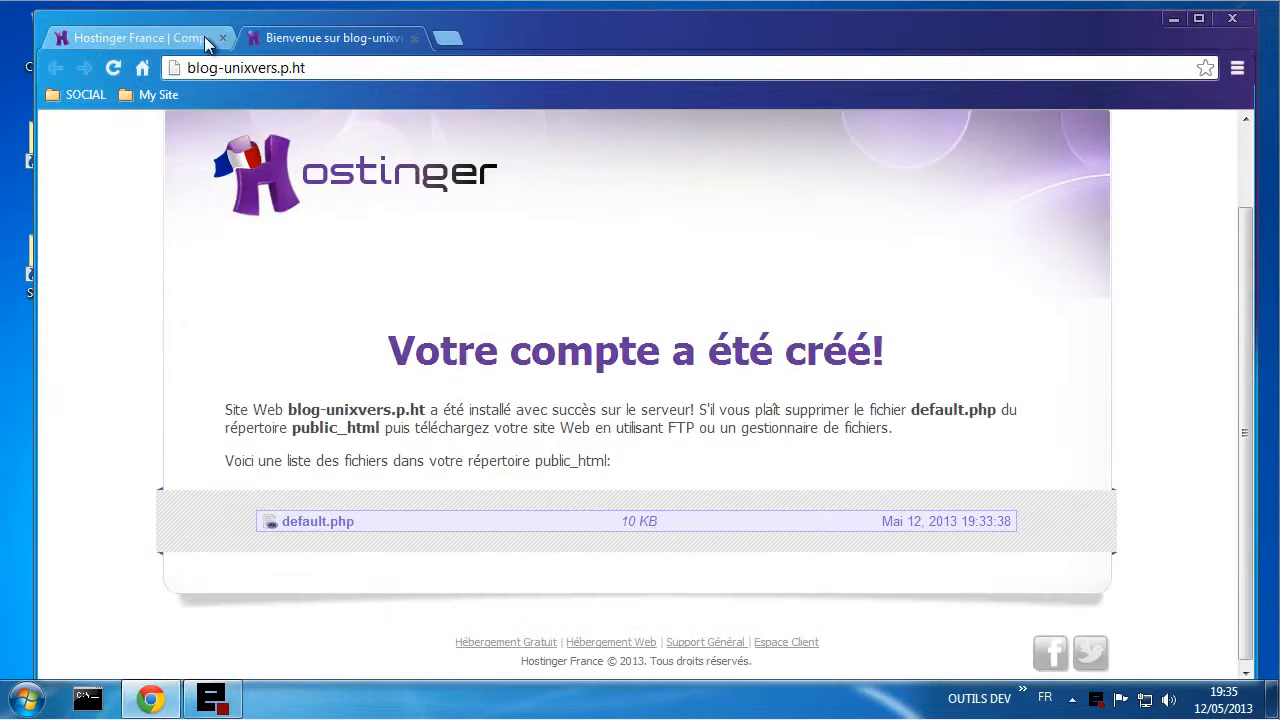
pyautogui.click(415, 38)
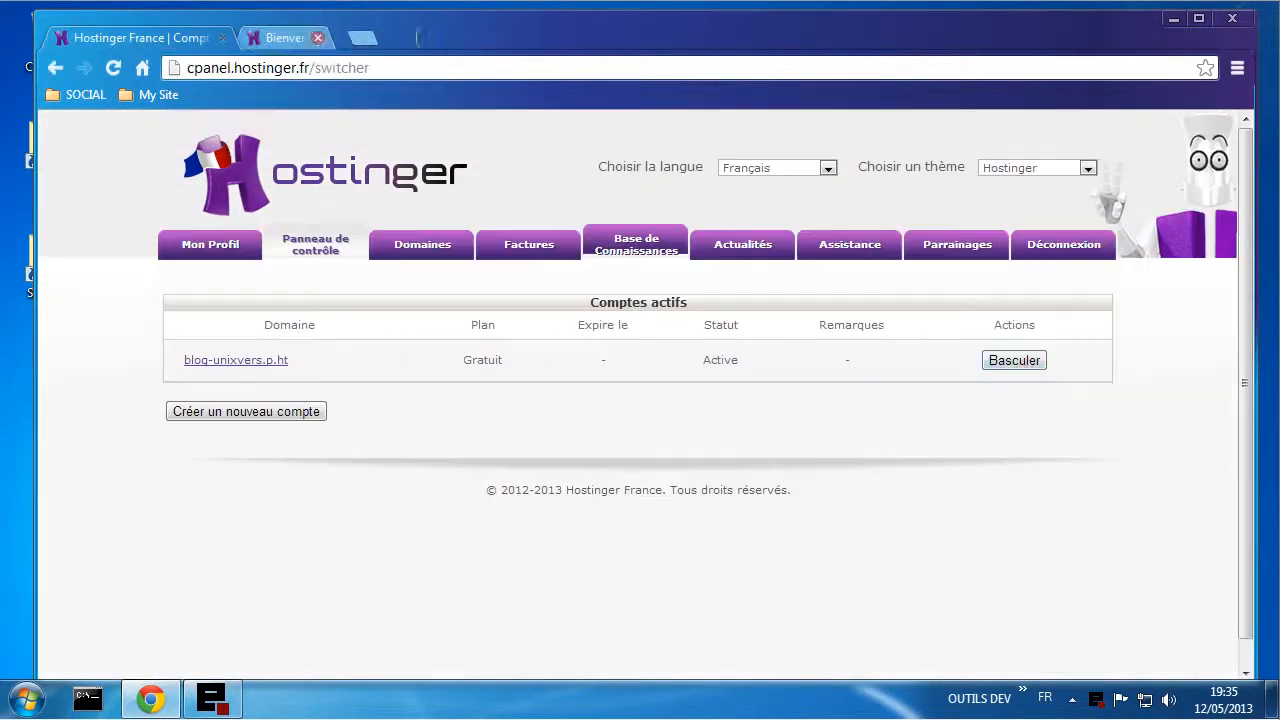
# - Open the blog-unixvers.p.ht account's dashboard again and delete that hosting account
pyautogui.click(1018, 361)
pyautogui.scroll(-10, 405, 510)
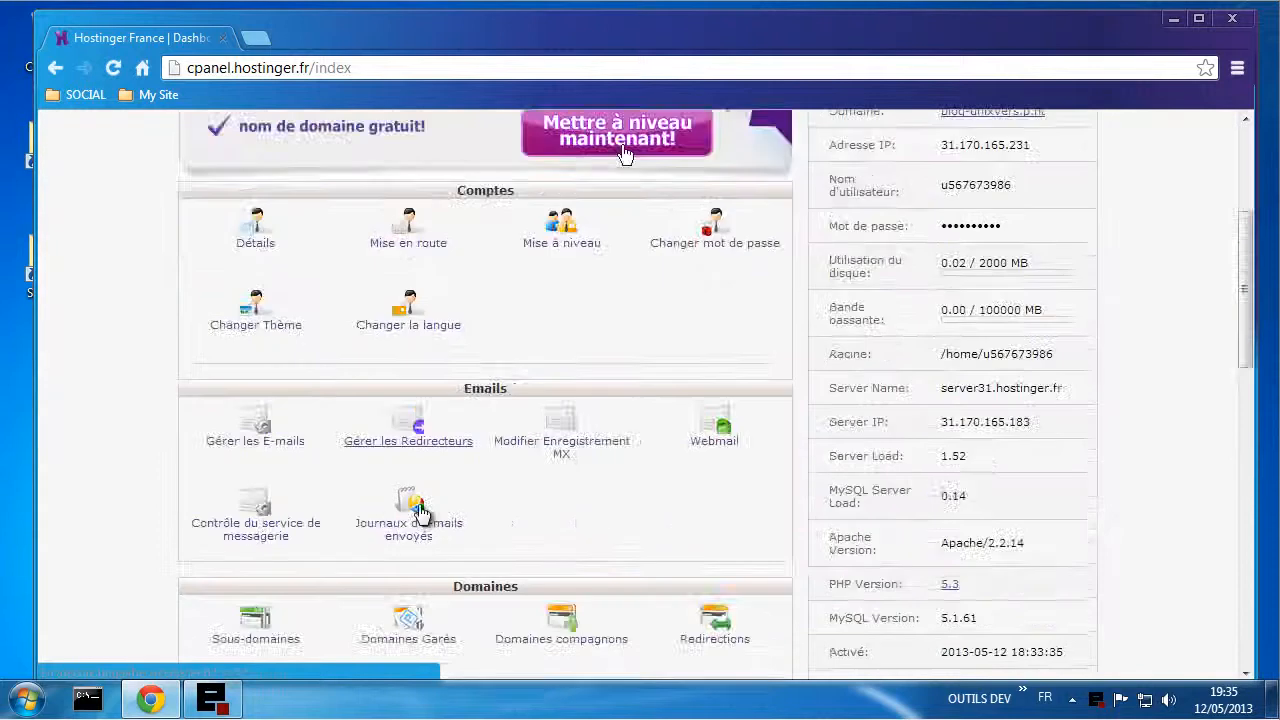
pyautogui.scroll(-4, 665, 453)
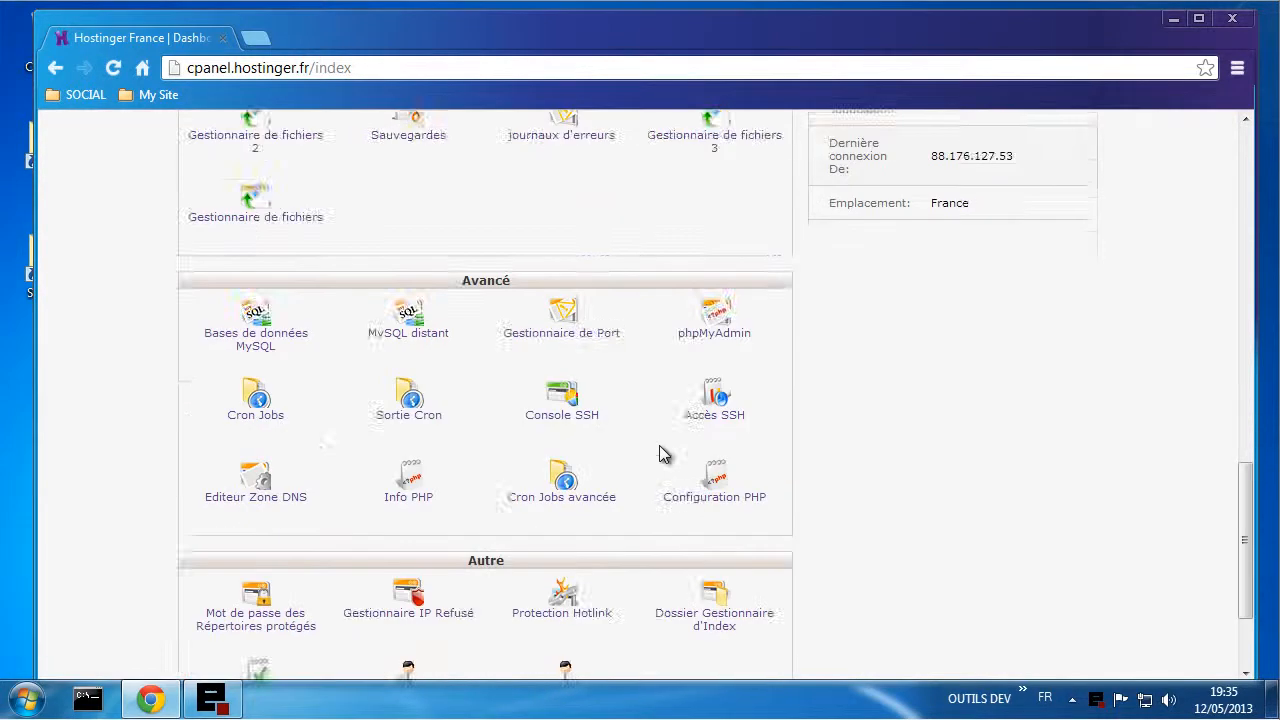
pyautogui.click(610, 535)
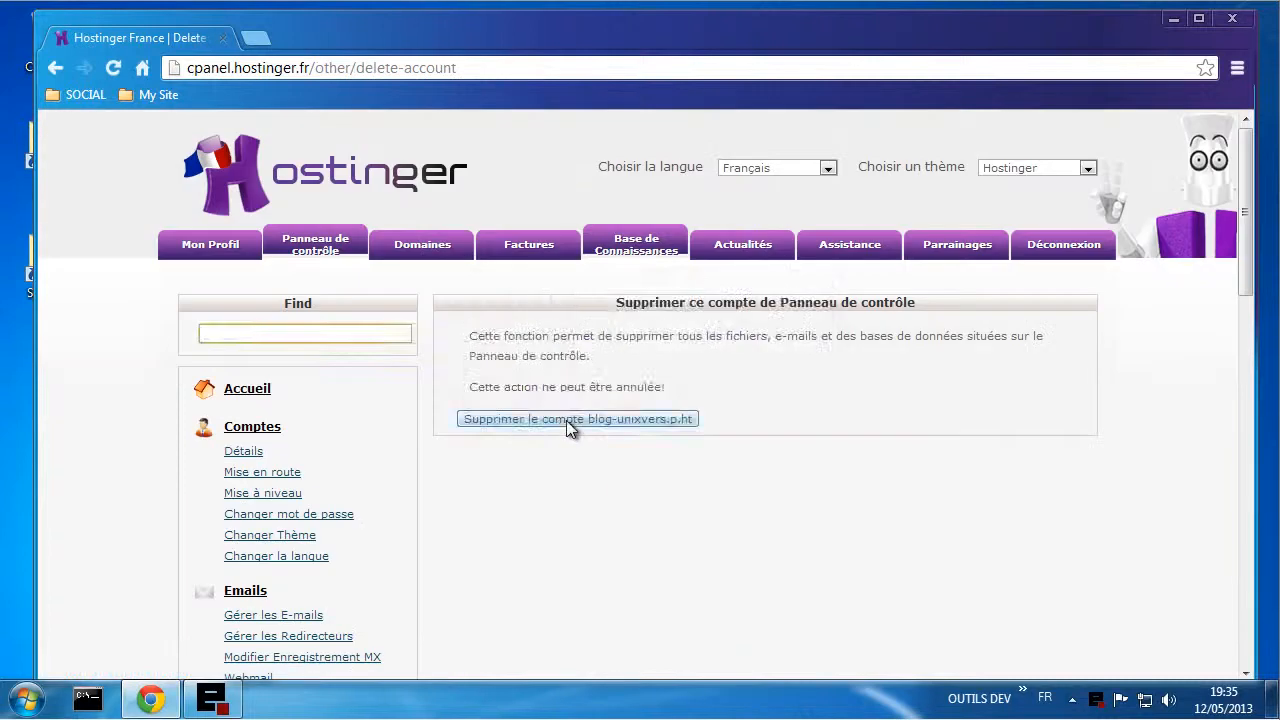
pyautogui.click(566, 420)
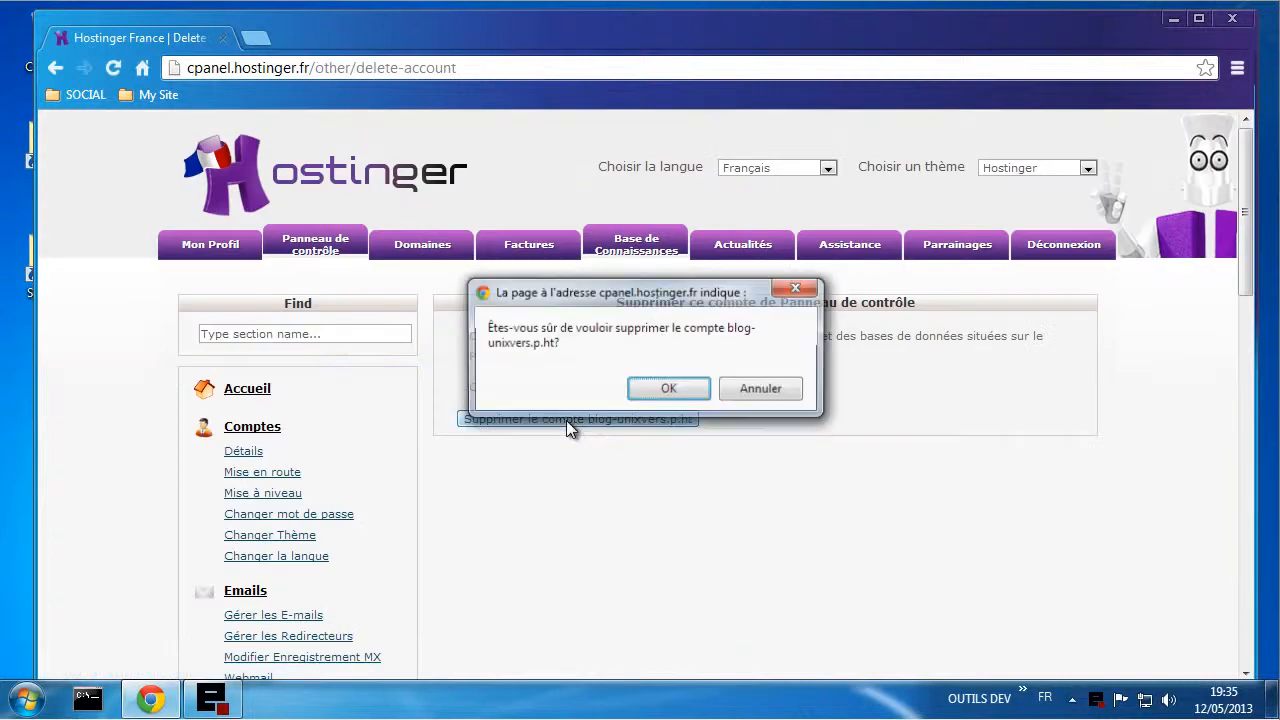
pyautogui.click(633, 390)
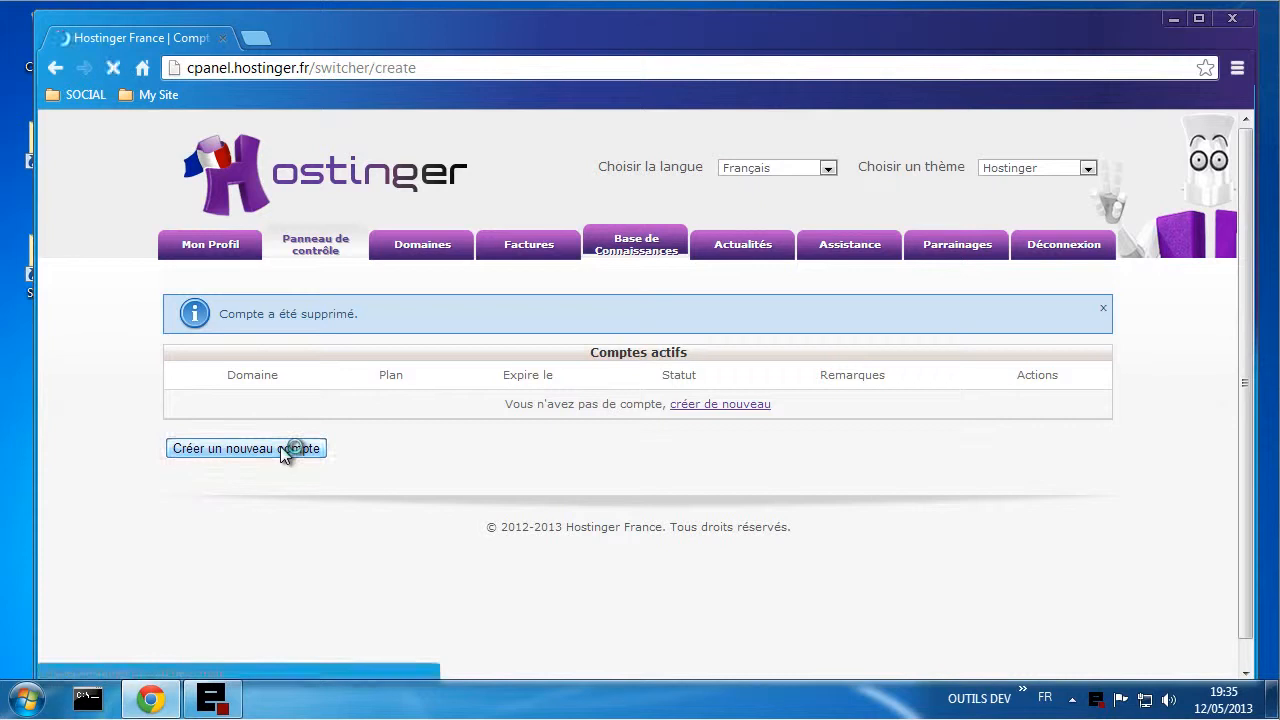
# - Order the free plan for a new account and enter unixvers as its subdomain with the .p.ht extension
pyautogui.scroll(-5, 310, 460)
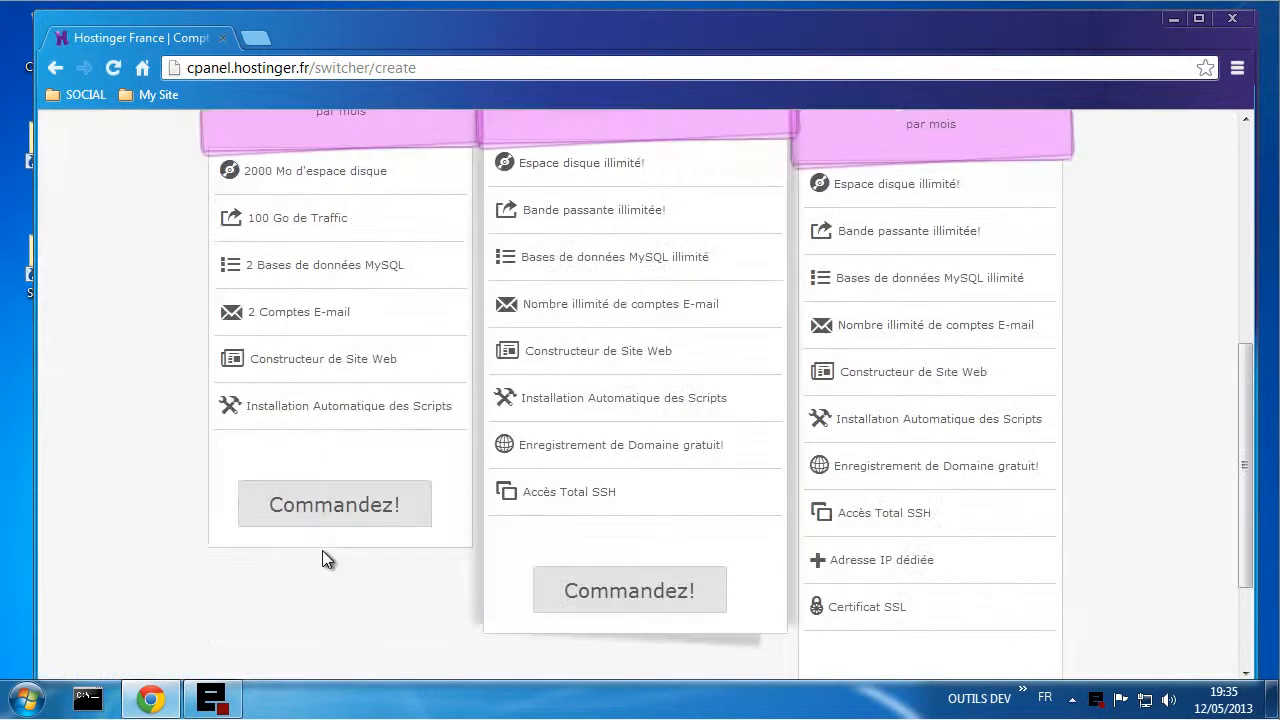
pyautogui.click(318, 506)
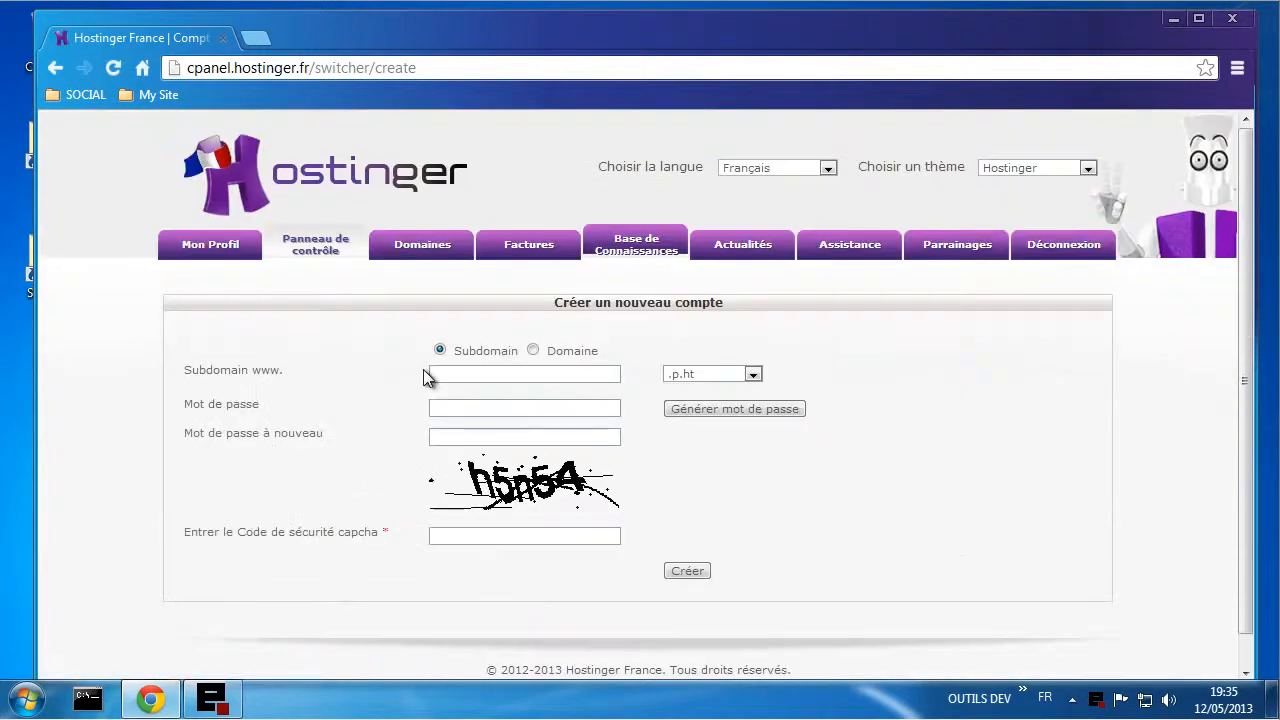
pyautogui.click(492, 374)
pyautogui.write('unixvers')
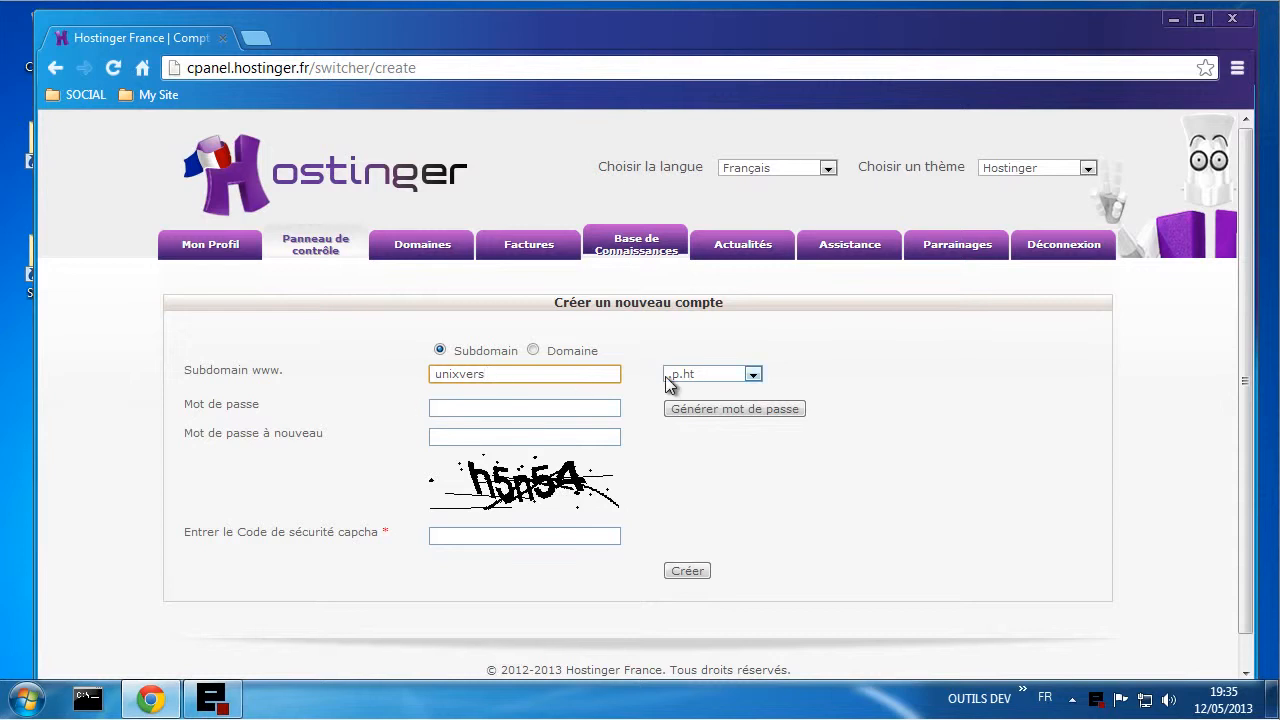
# - Enter and repeat the account password, fill in the captcha security code, and create the unixvers.p.ht account
pyautogui.click(464, 408)
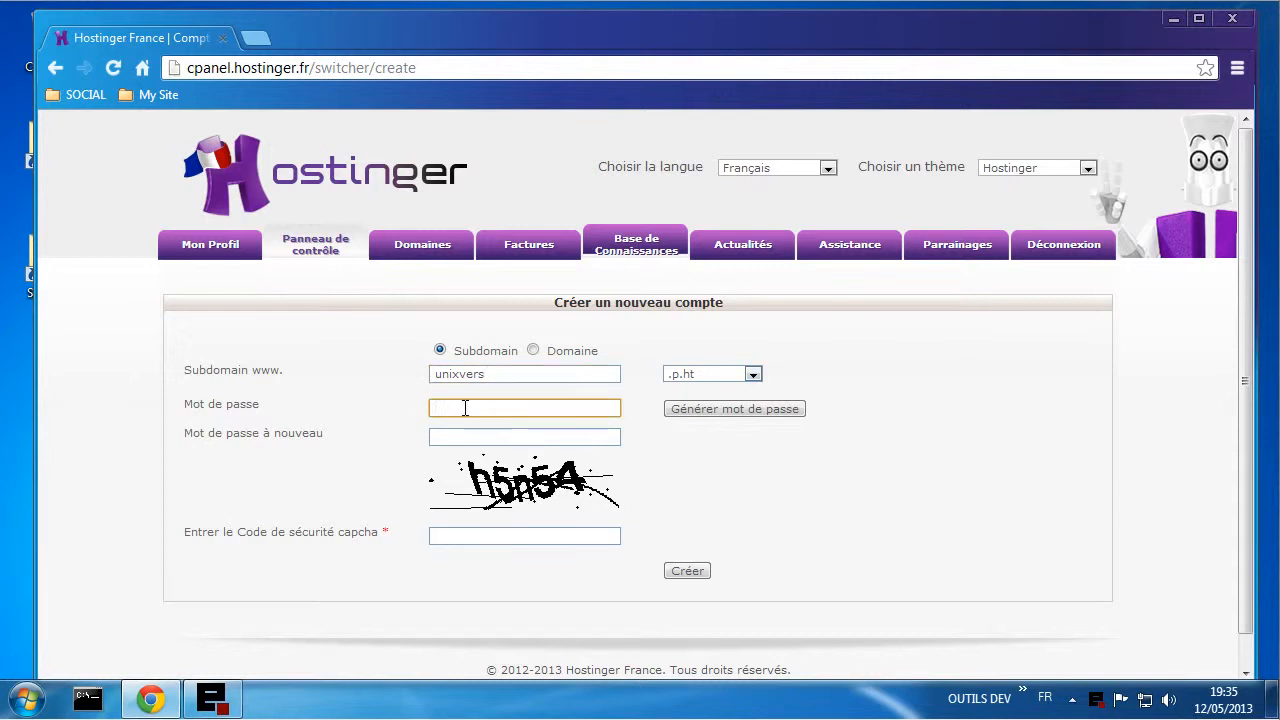
pyautogui.write('•••••••')
pyautogui.click(461, 437)
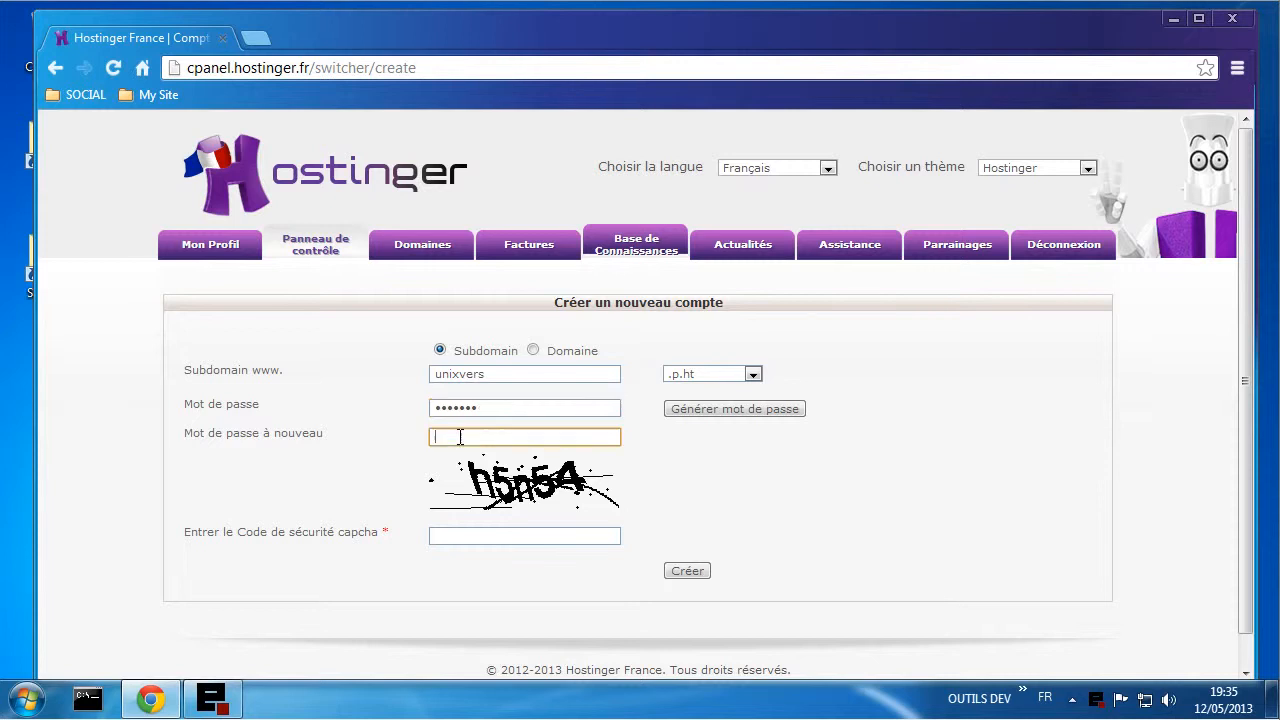
pyautogui.write('•••••••')
pyautogui.click(482, 536)
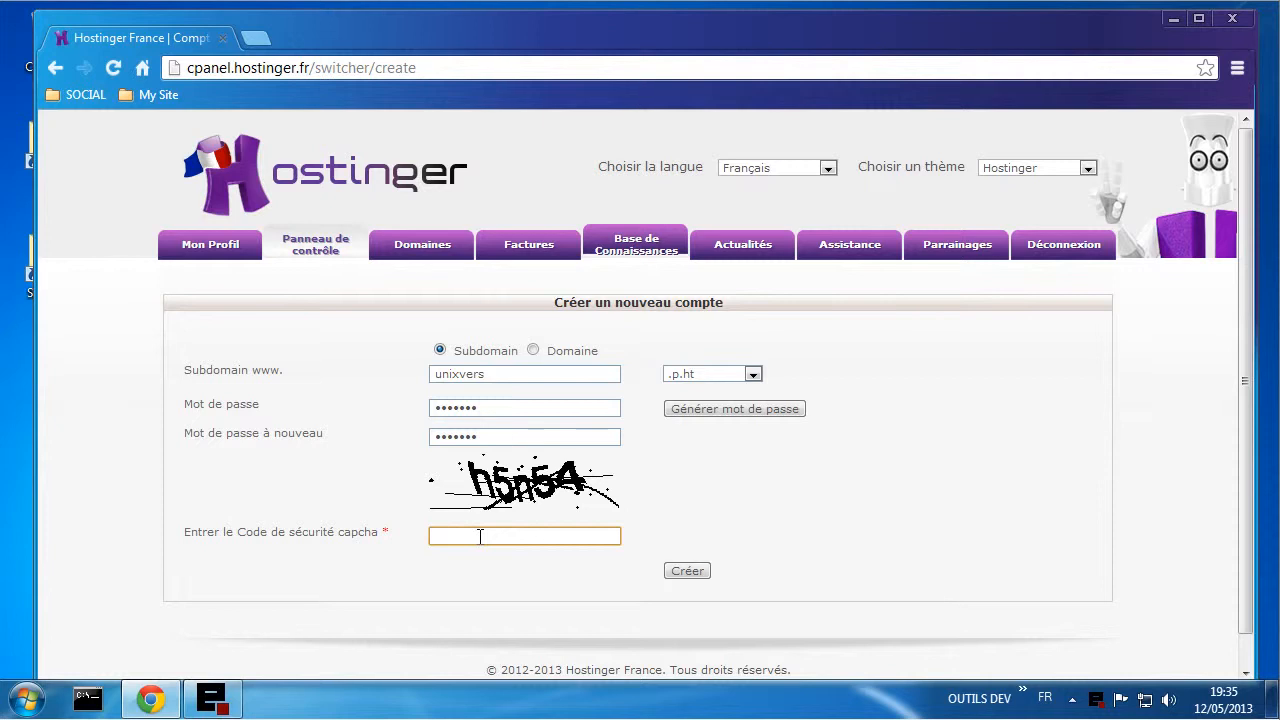
pyautogui.write('h5n54')
pyautogui.click(686, 571)
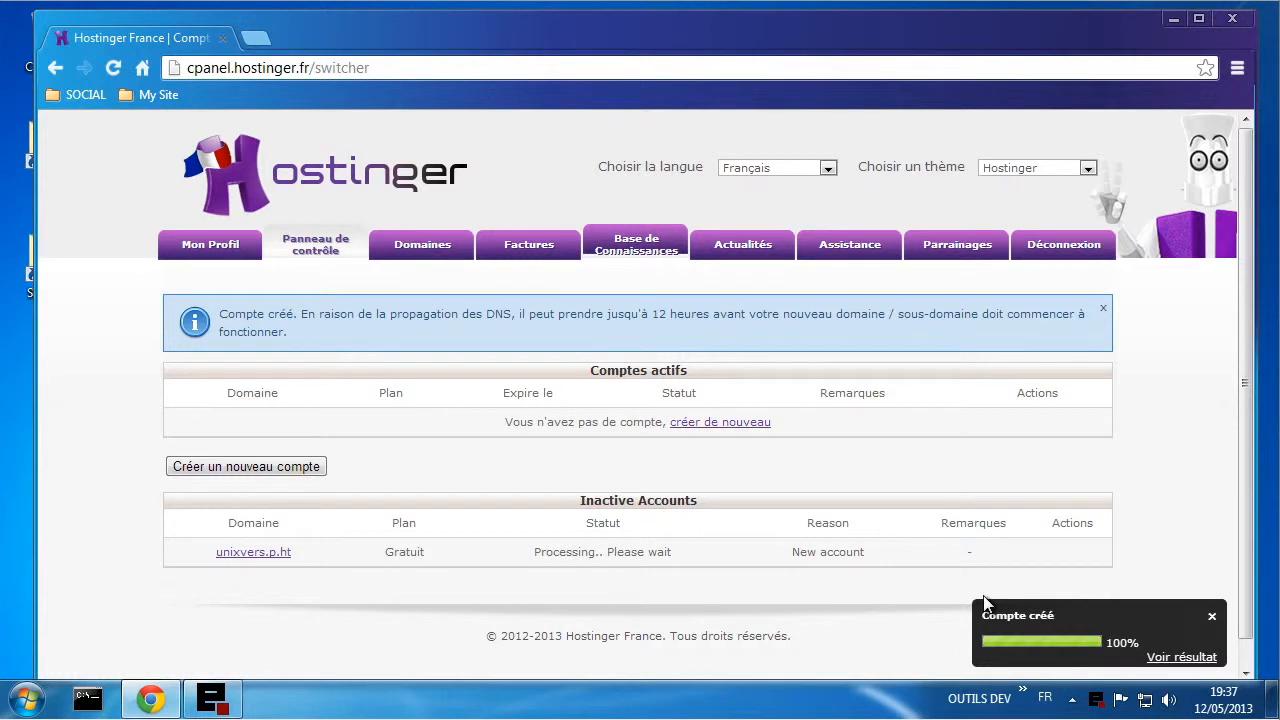
# - Dismiss the account creation notice, reload the account list, and switch to the unixvers.p.ht dashboard
pyautogui.click(1212, 617)
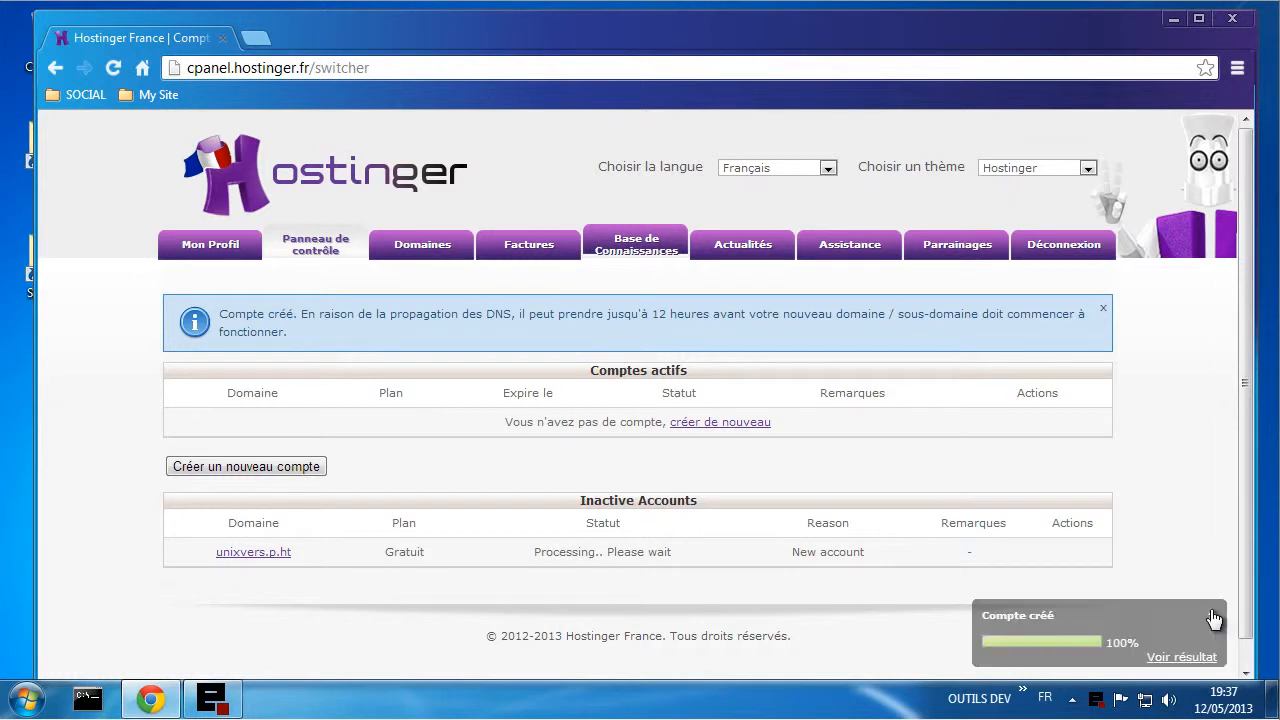
pyautogui.rightClick(1143, 439)
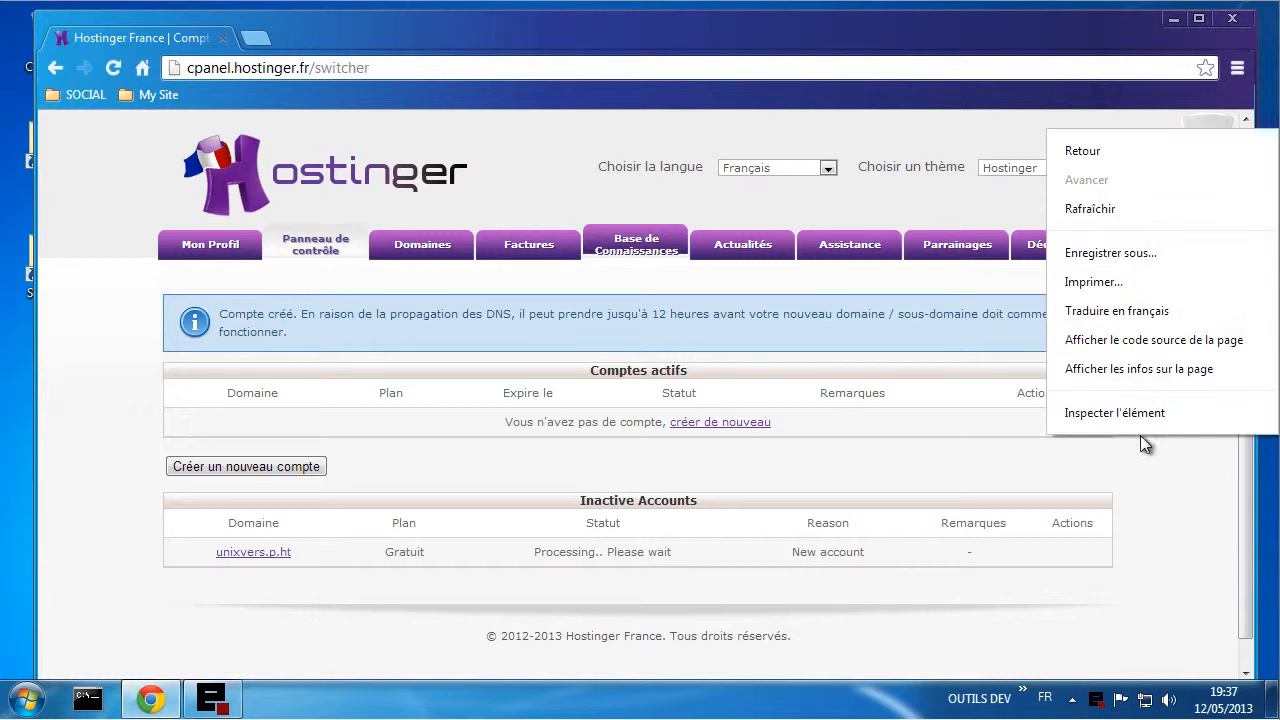
pyautogui.click(1089, 209)
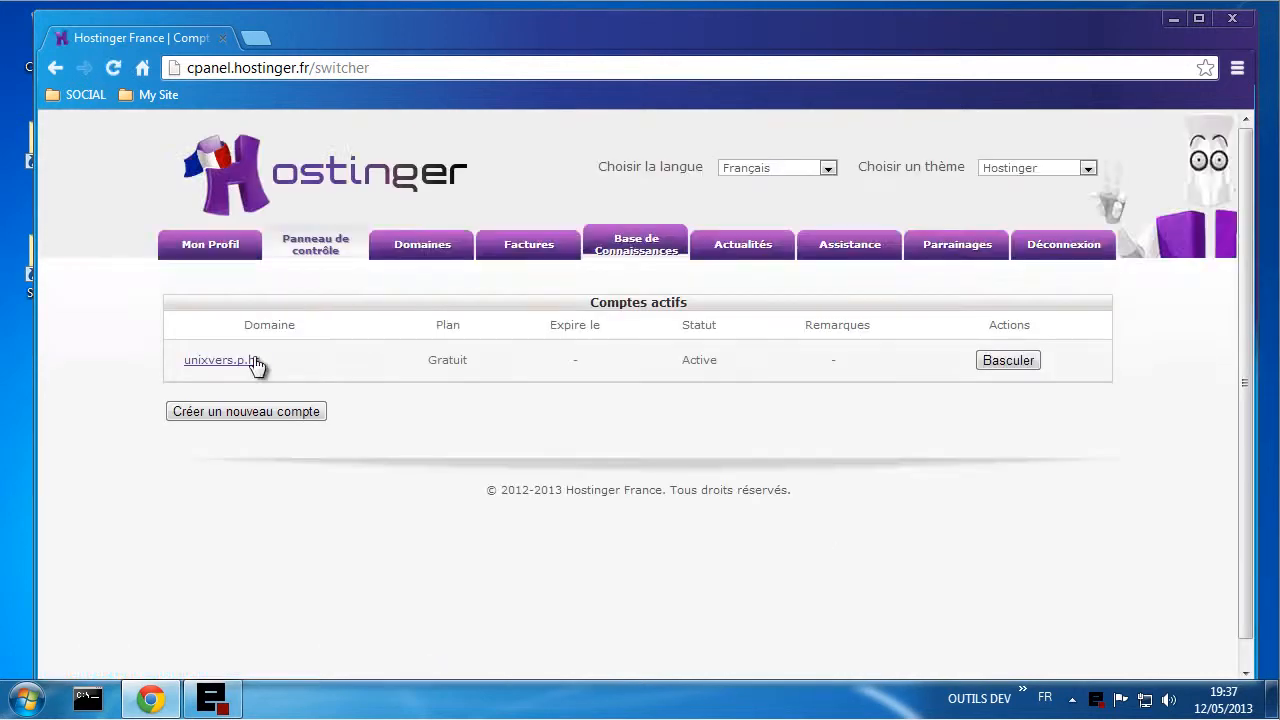
pyautogui.click(1005, 360)
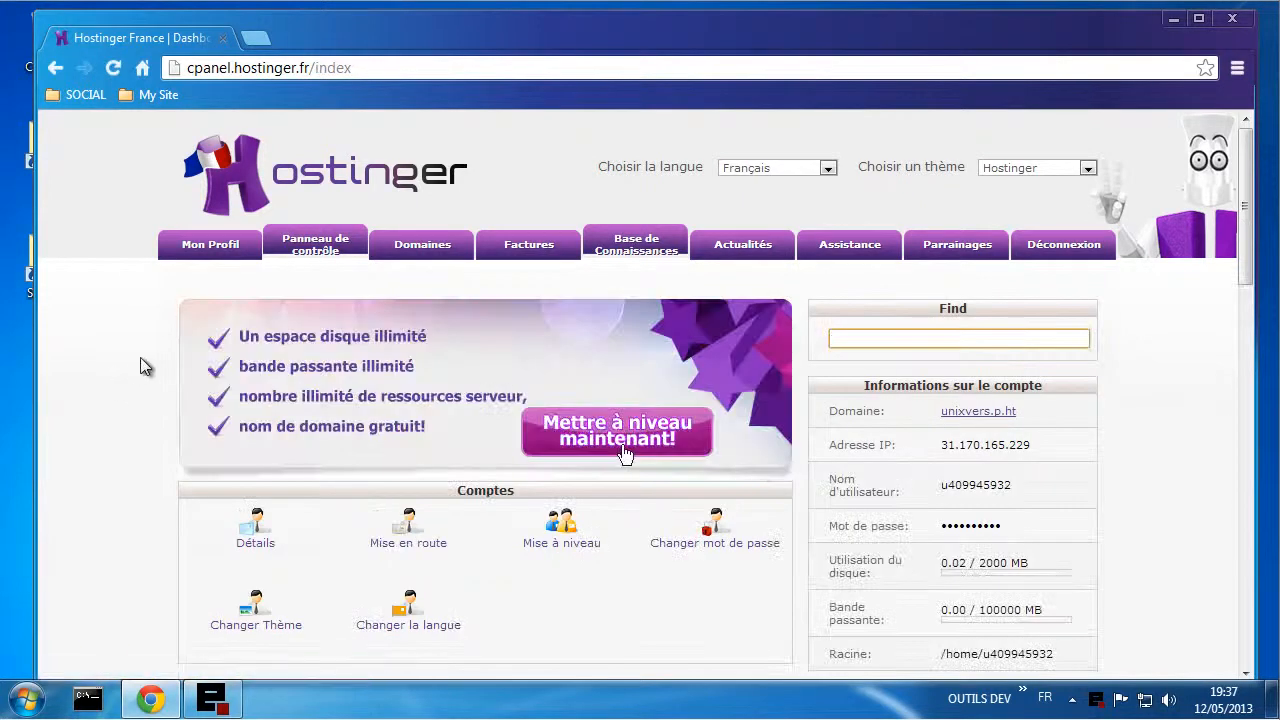
# - Open the subdomain management page of unixvers.p.ht and create the subdomain blog
pyautogui.scroll(-3, 140, 366)
pyautogui.scroll(-2, 140, 366)
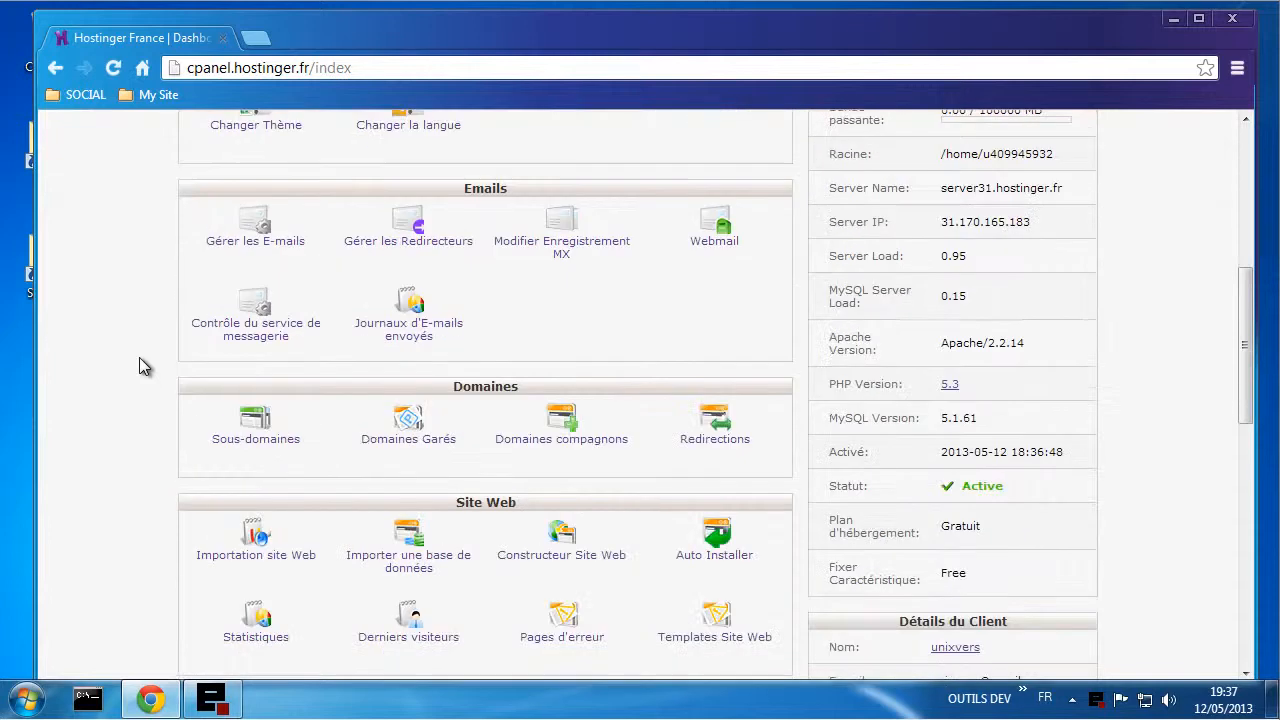
pyautogui.click(260, 430)
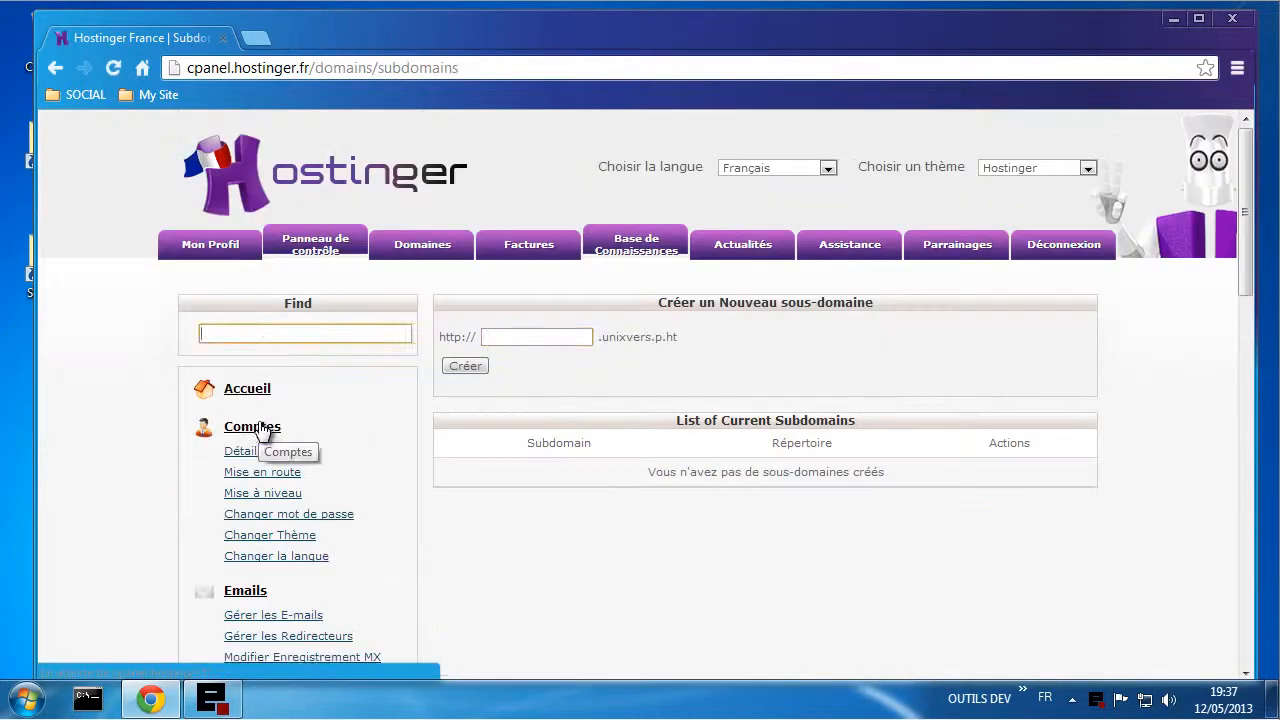
pyautogui.click(540, 336)
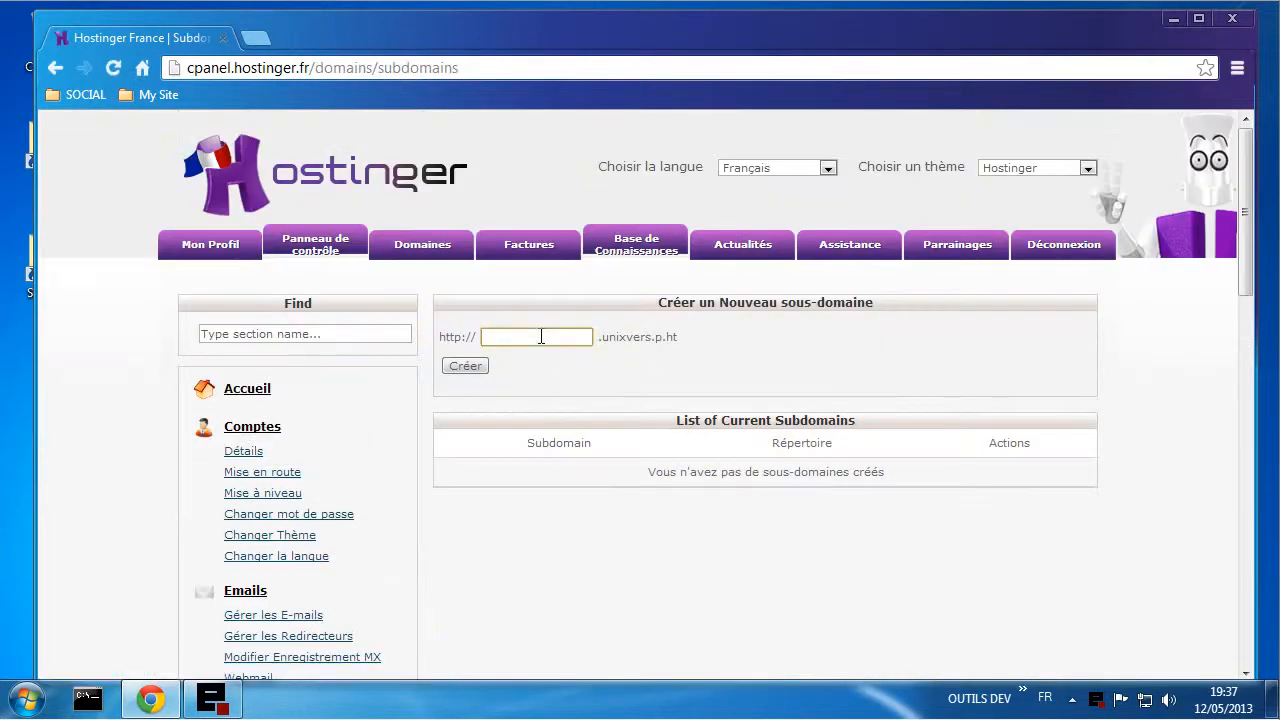
pyautogui.write('blog')
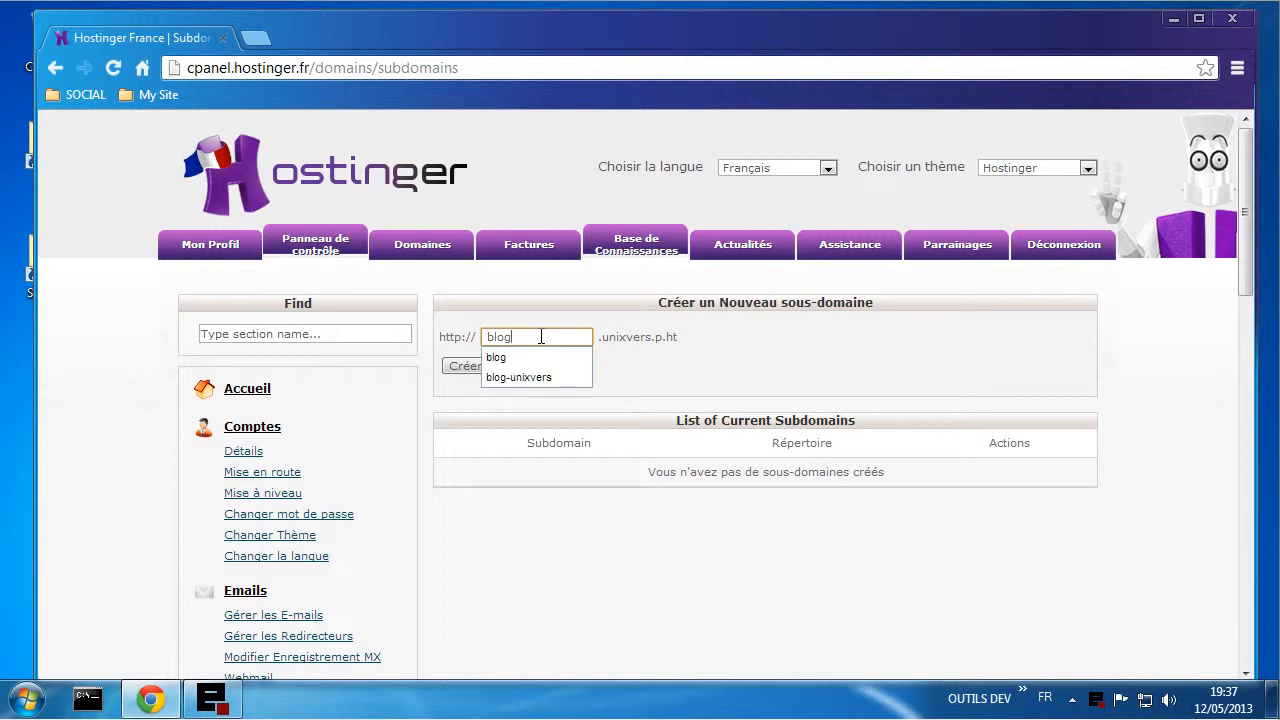
pyautogui.click(637, 350)
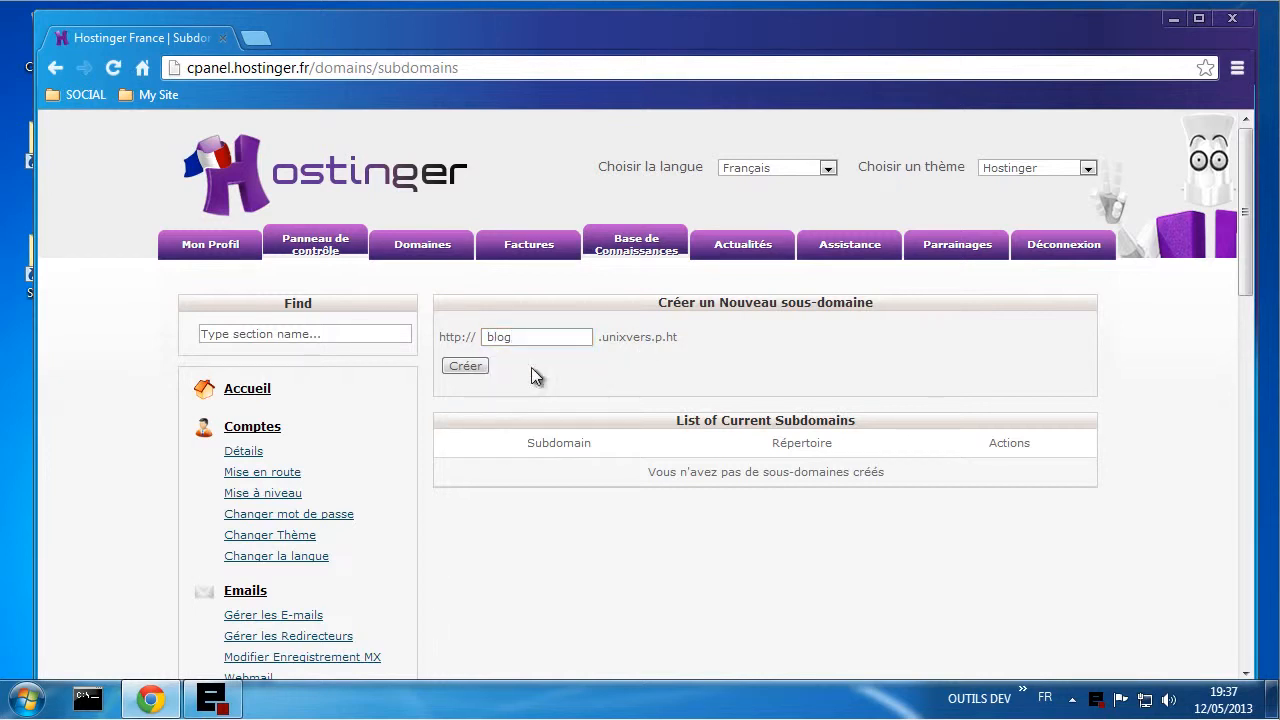
pyautogui.click(465, 366)
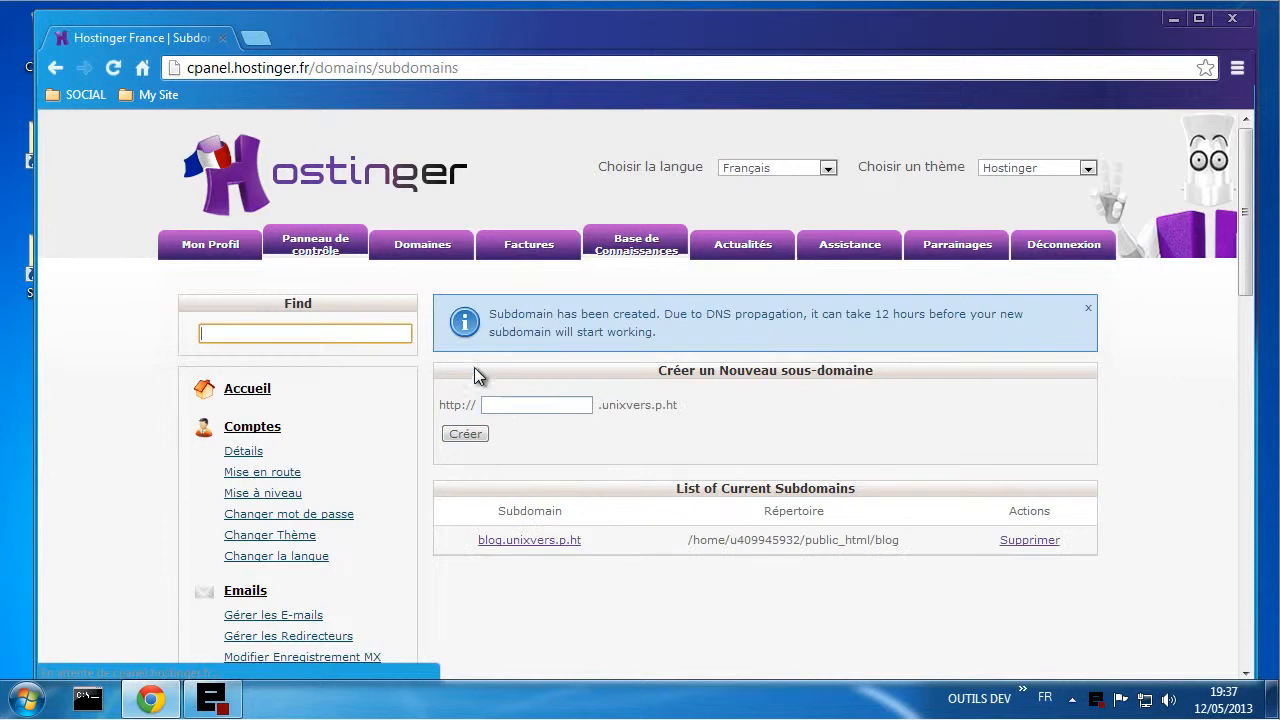
# - Create a second subdomain named chat under unixvers.p.ht and dismiss the creation notice
pyautogui.click(509, 410)
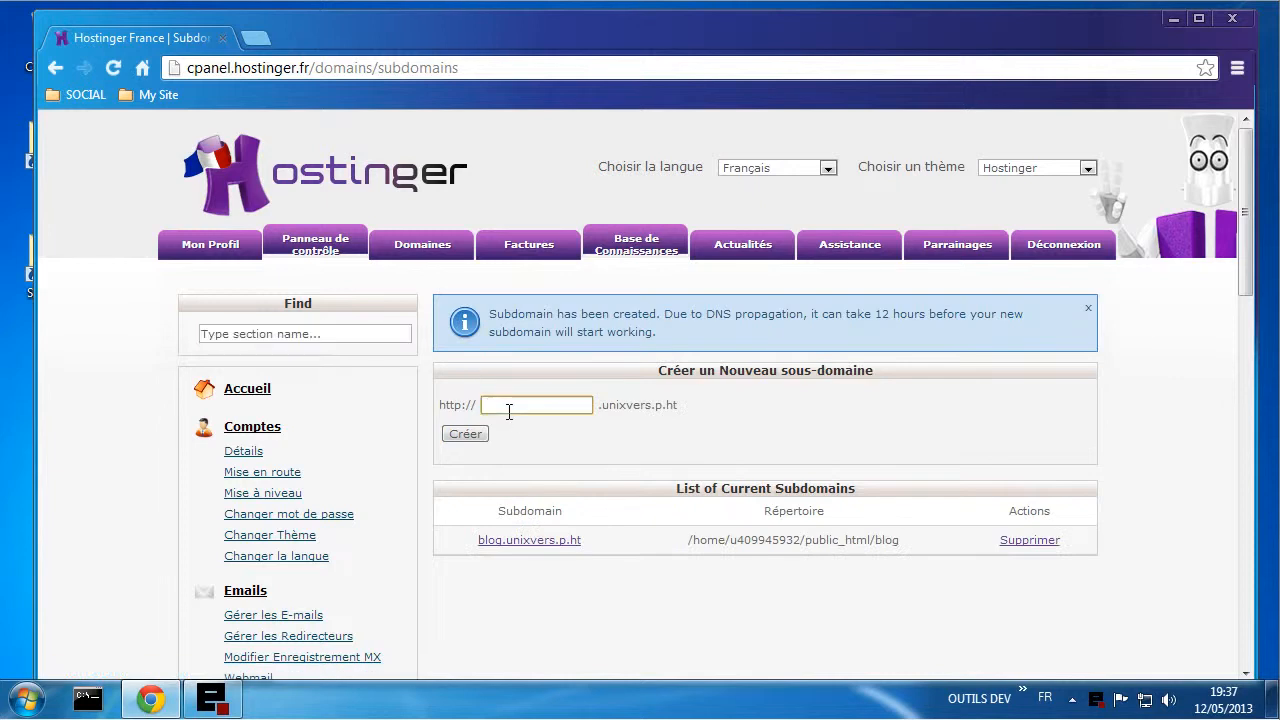
pyautogui.write('chat')
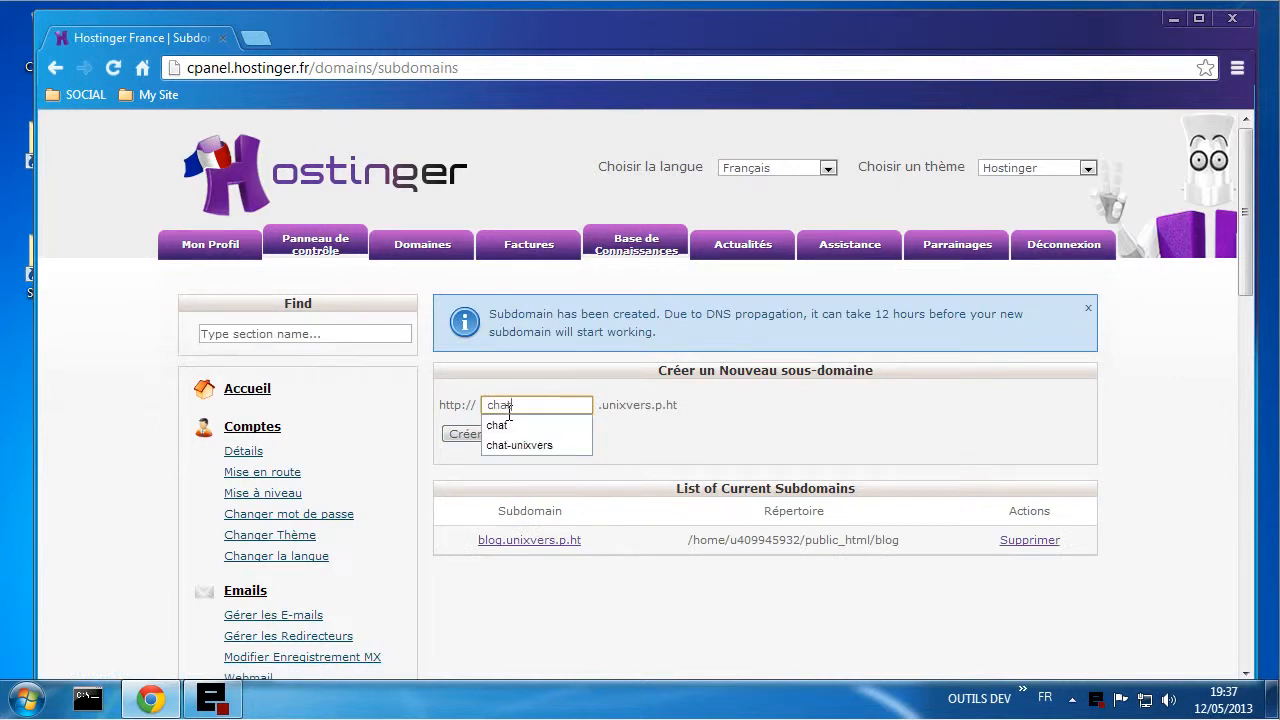
pyautogui.click(819, 418)
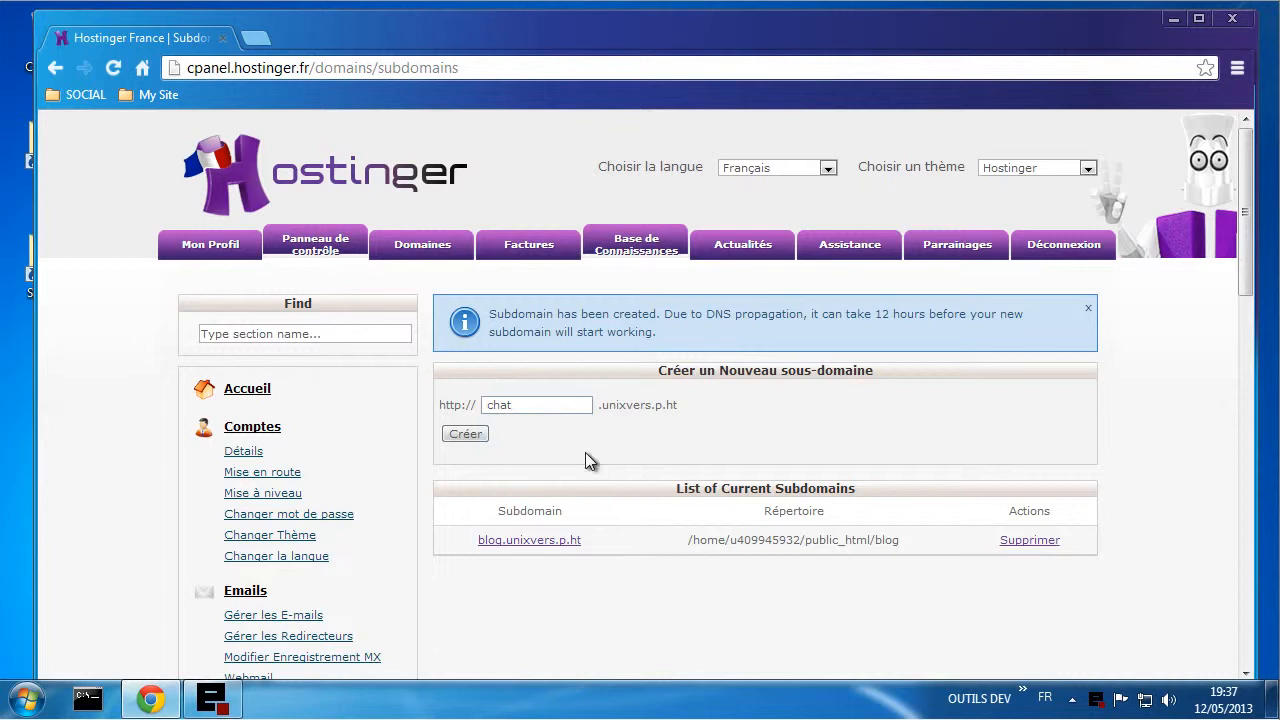
pyautogui.click(476, 438)
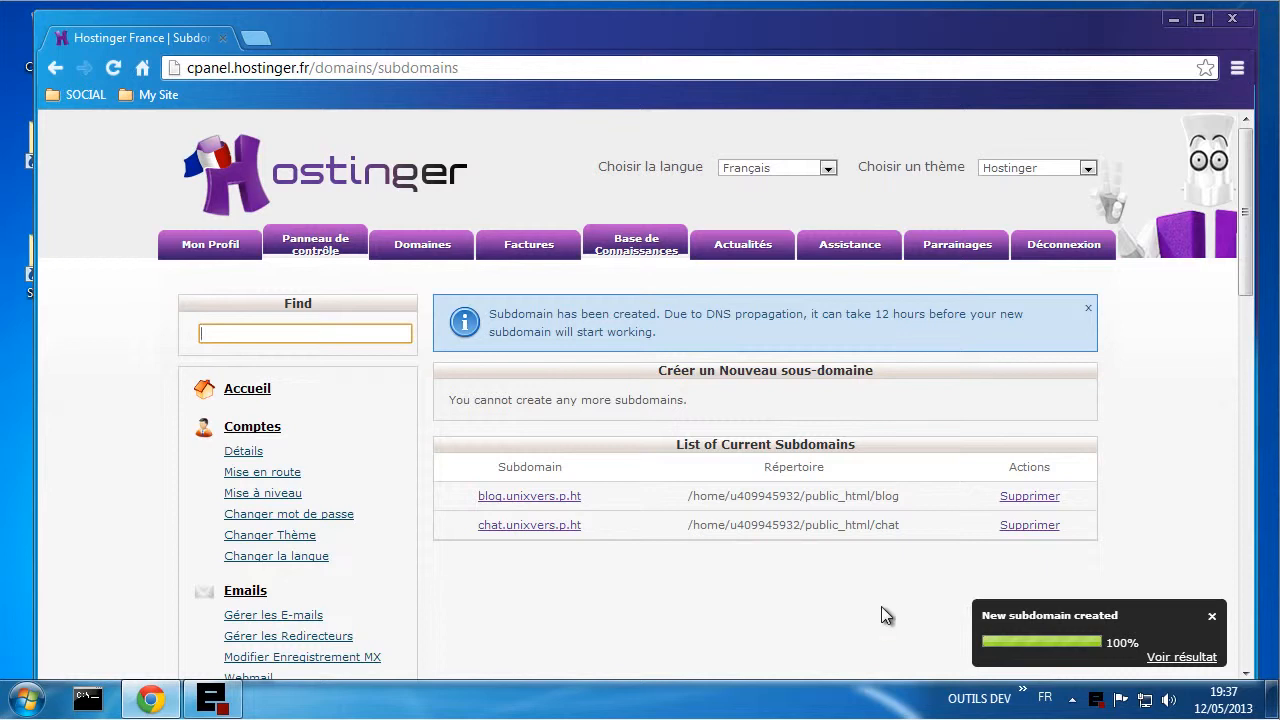
pyautogui.click(1212, 617)
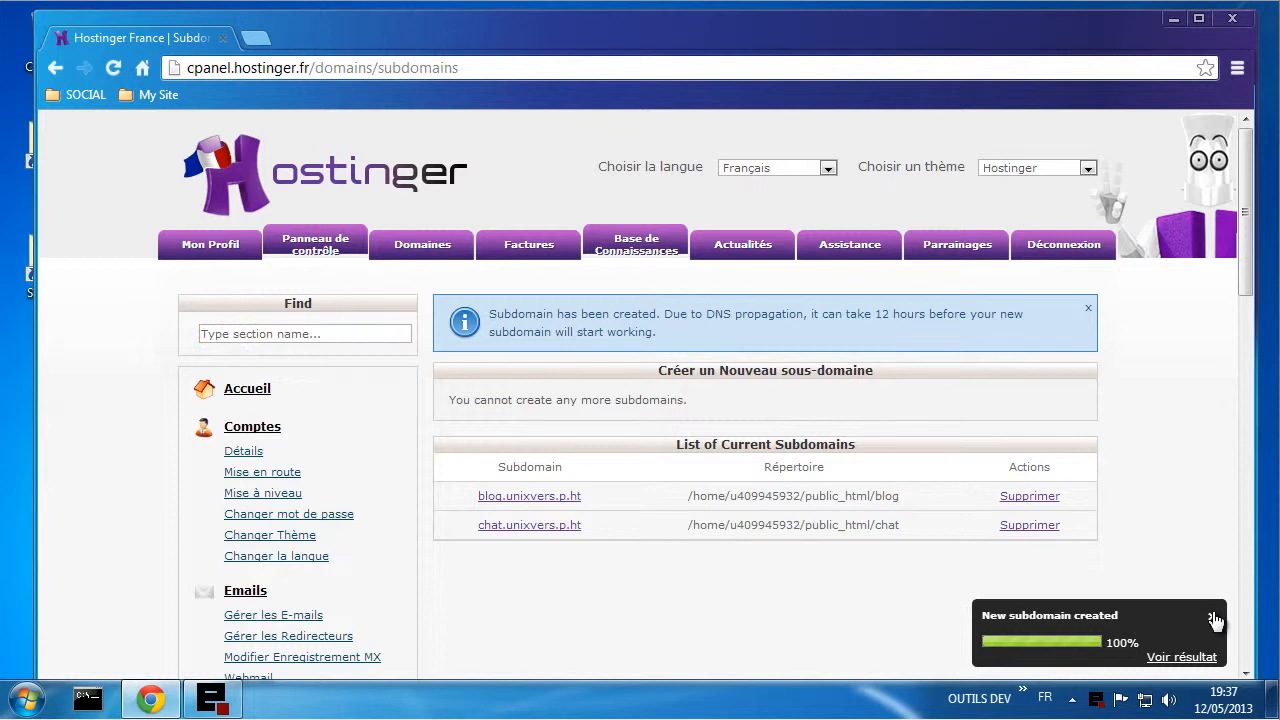
# - Copy the .unixvers.p.ht part of the blog subdomain's address from the list of current subdomains
pyautogui.scroll(-1, 783, 557)
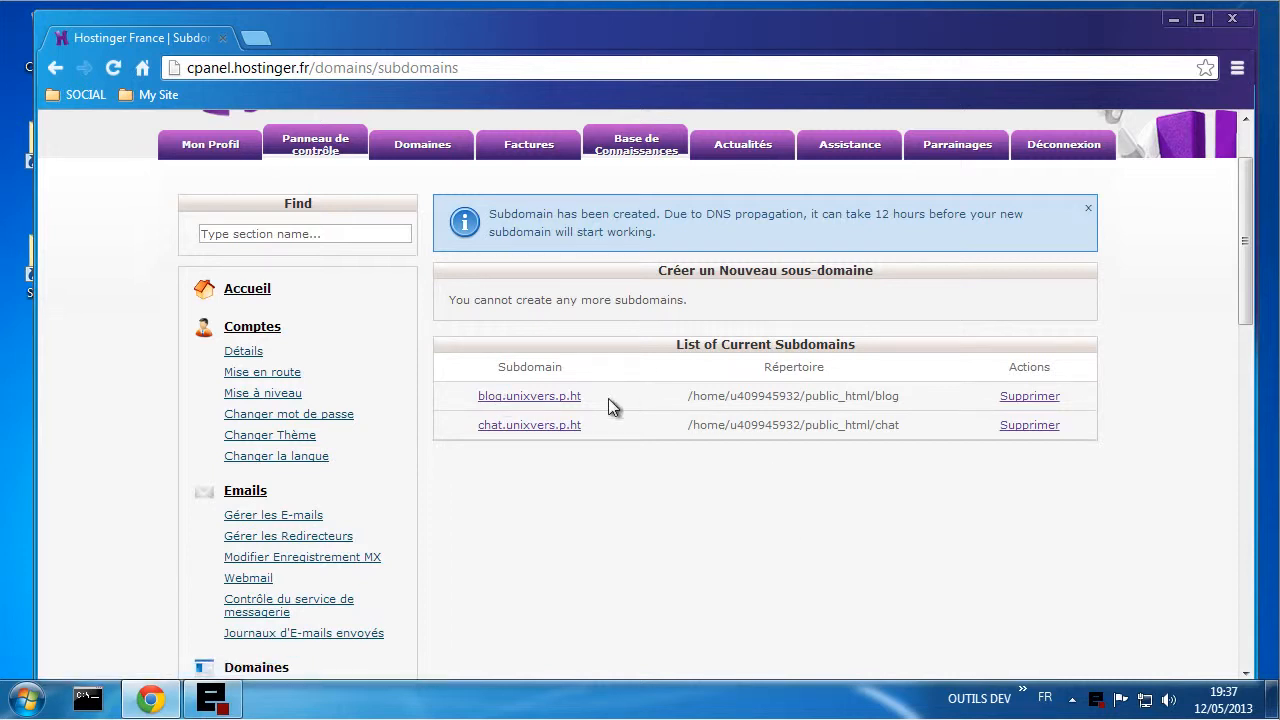
pyautogui.moveTo(600, 397); pyautogui.dragTo(498, 400)
pyautogui.hotkey('ctrl', 'c')
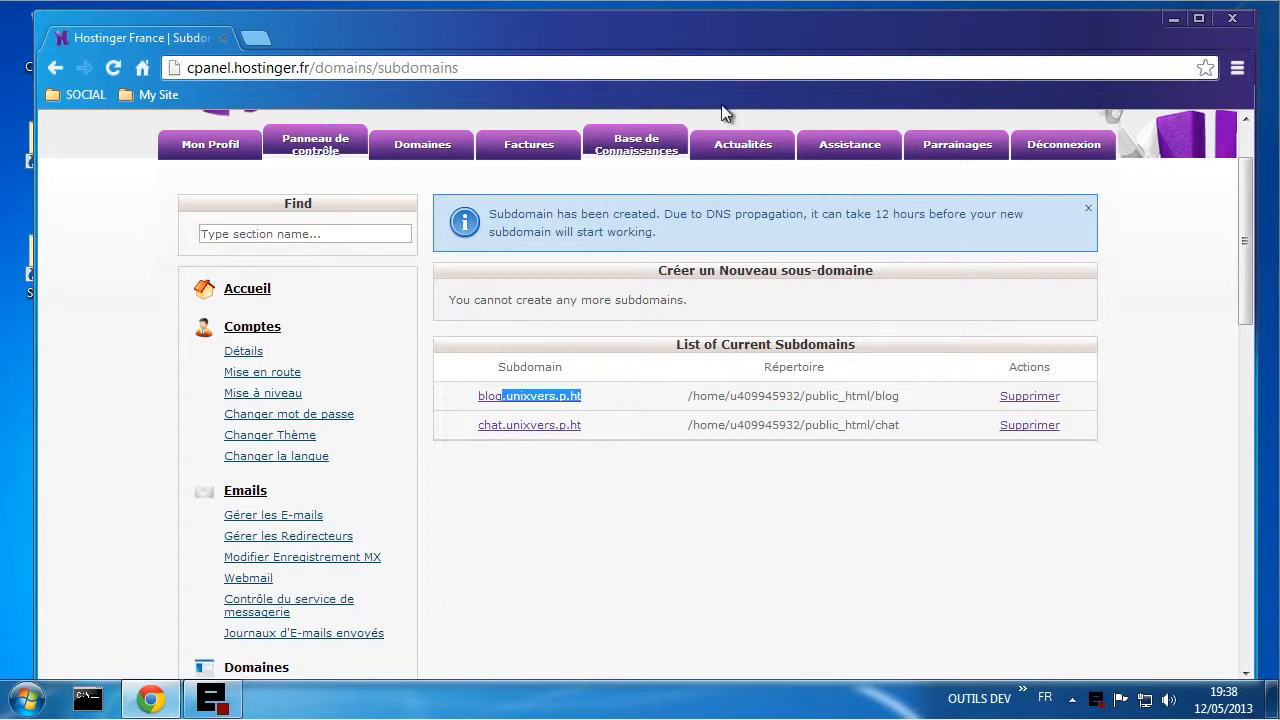
# - Minimize the browser and quit EasyPHP so that its Apache and MySQL servers stop
pyautogui.click(1173, 19)
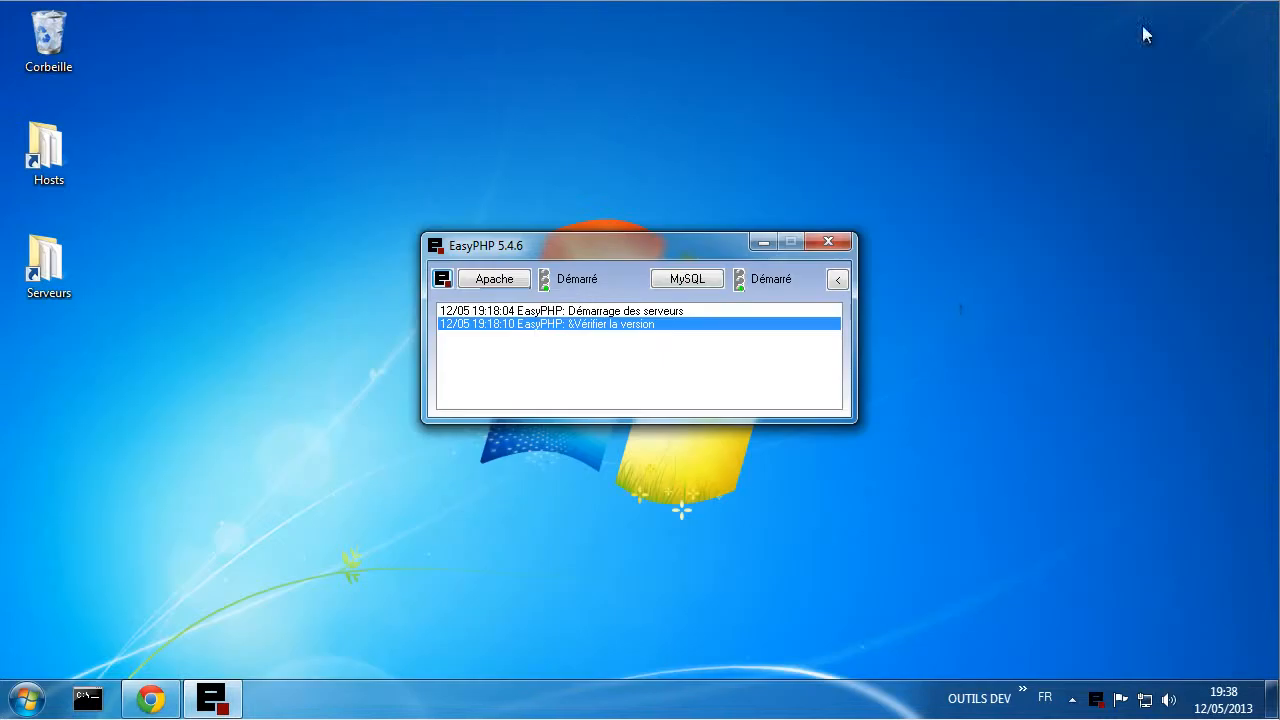
pyautogui.rightClick(1099, 697)
pyautogui.click(1120, 646)
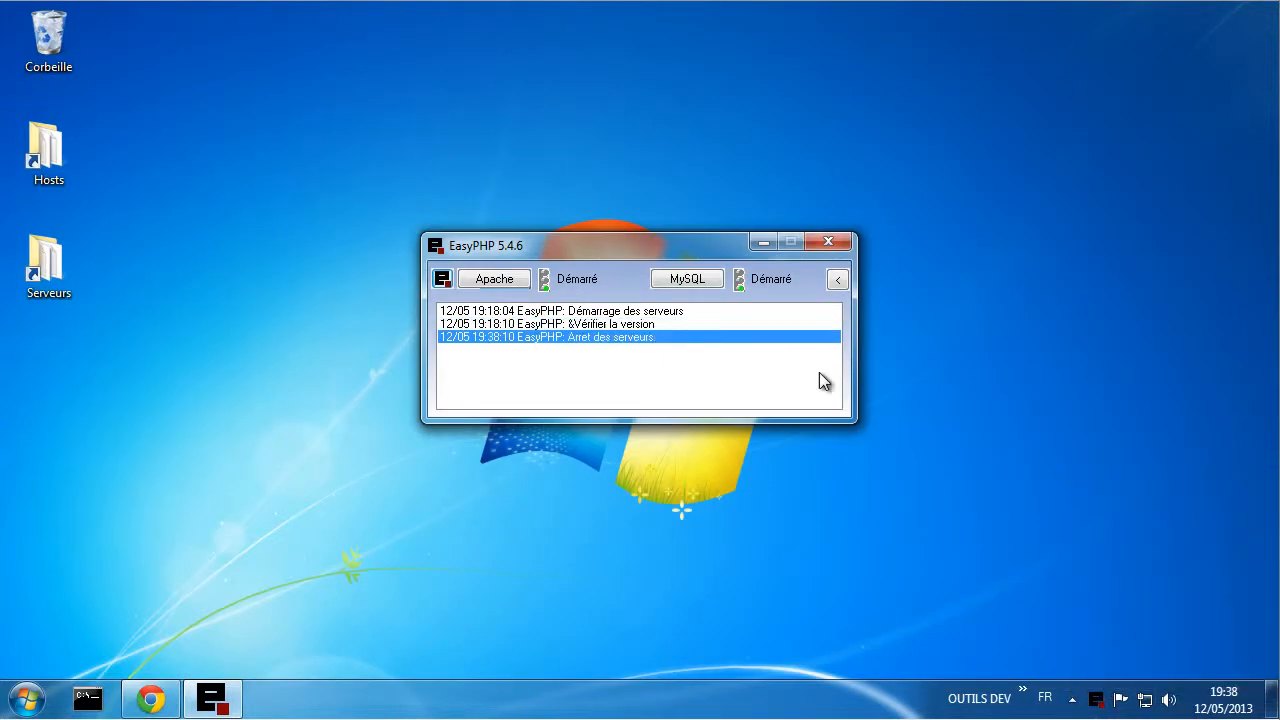
# - Open the Hosts folder from the desktop and edit the hosts file with Notepad++
pyautogui.doubleClick(45, 165)
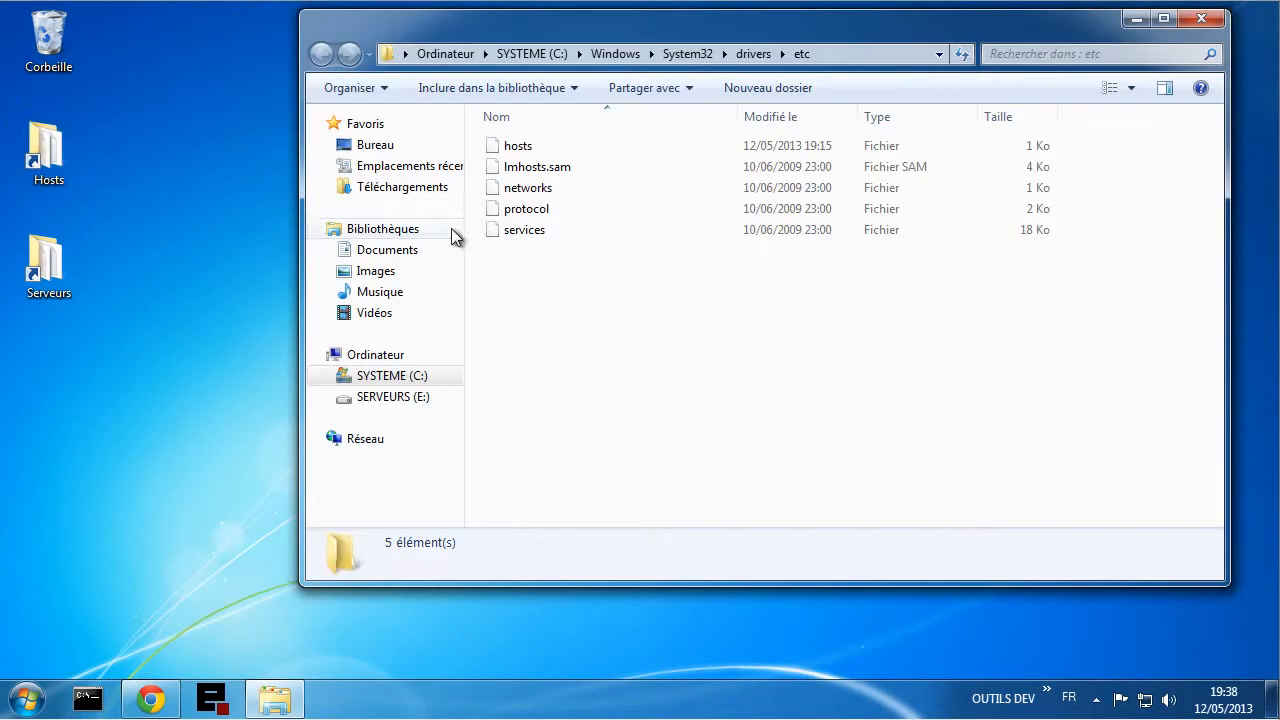
pyautogui.rightClick(514, 149)
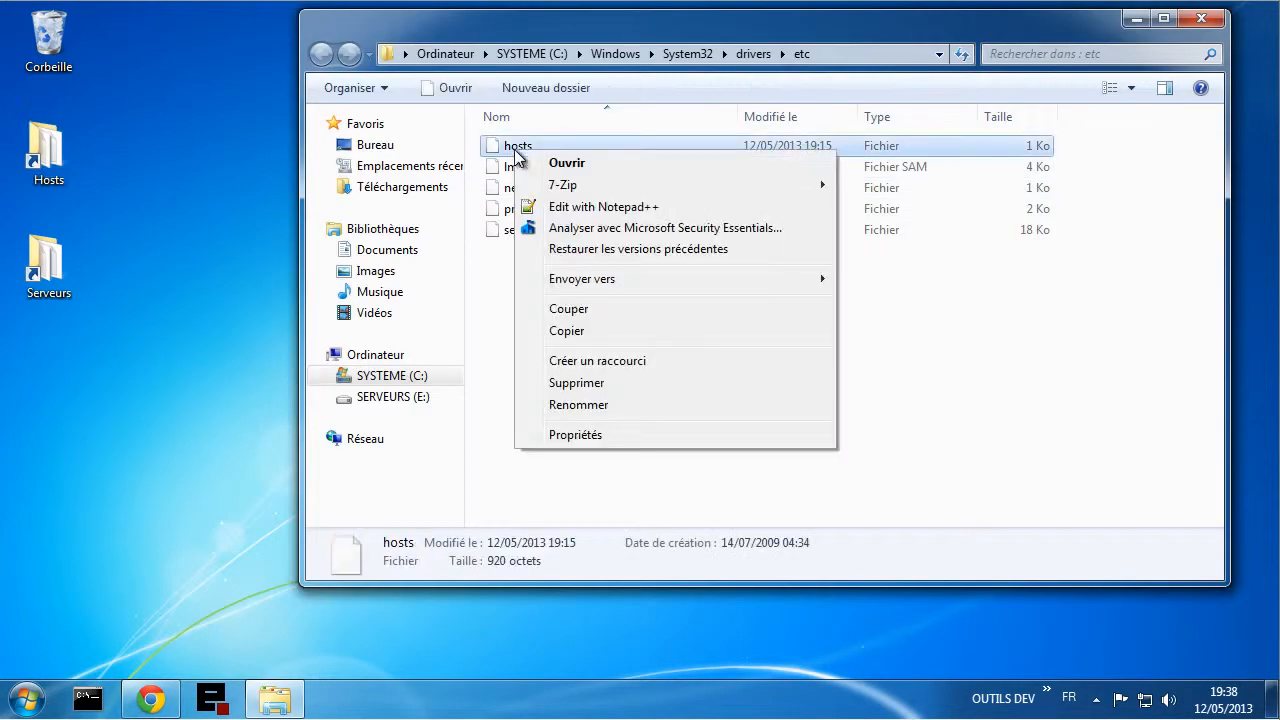
pyautogui.click(572, 209)
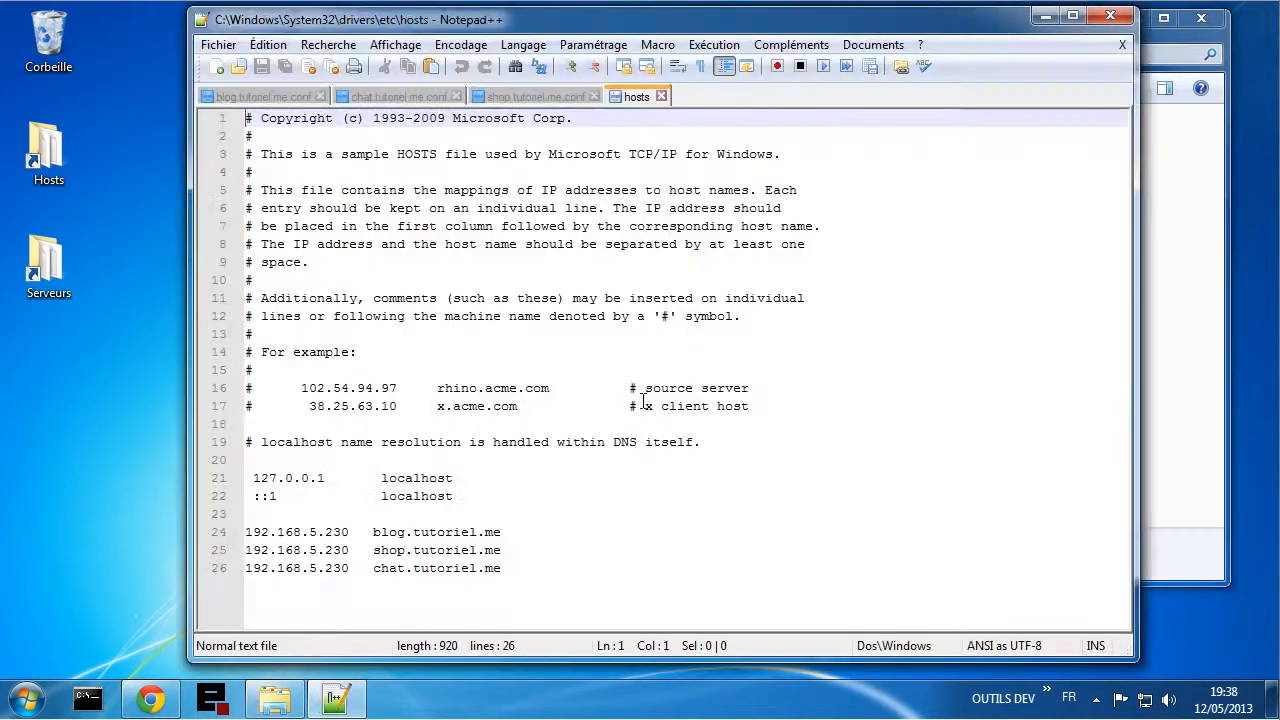
# - Replace .tutoriel.me with .unixvers.p.ht in the blog, shop and chat entries of the hosts file and save it
pyautogui.click(408, 536)
pyautogui.moveTo(408, 536); pyautogui.dragTo(510, 540)
pyautogui.hotkey('ctrl', 'v')
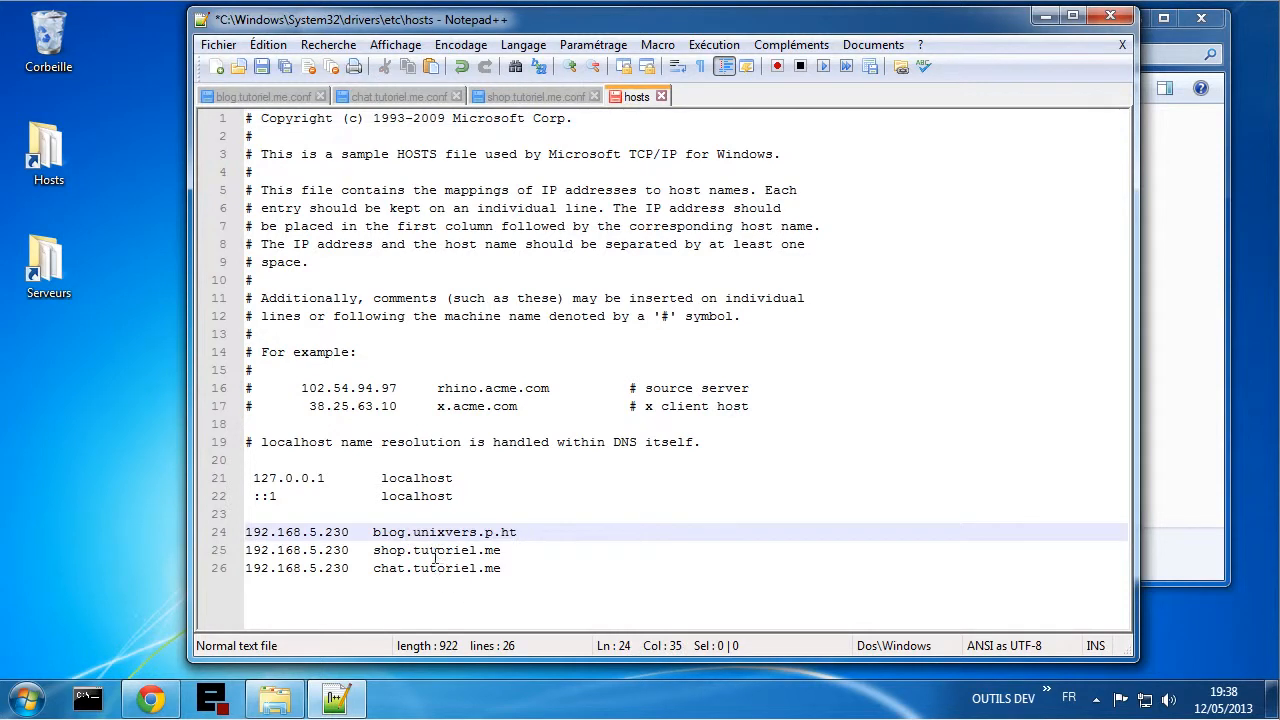
pyautogui.click(408, 549)
pyautogui.moveTo(408, 549); pyautogui.dragTo(502, 551)
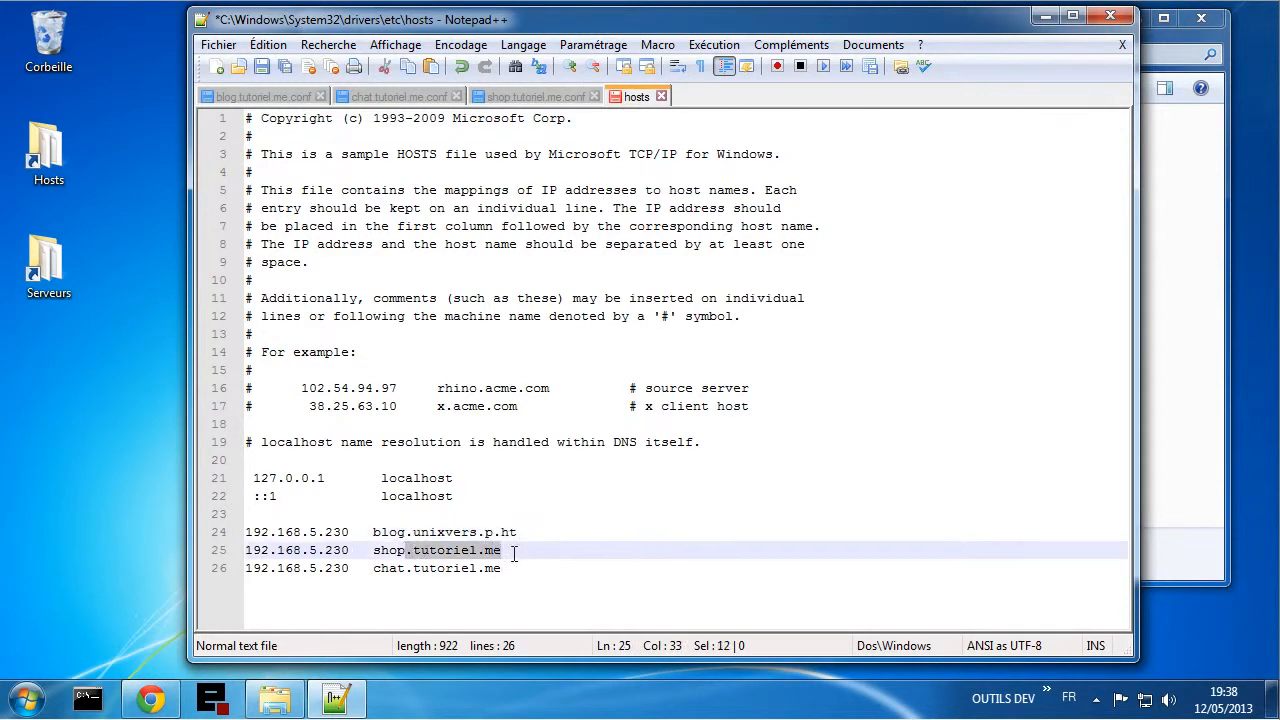
pyautogui.hotkey('ctrl', 'v')
pyautogui.click(408, 568)
pyautogui.moveTo(408, 568); pyautogui.dragTo(510, 571)
pyautogui.hotkey('ctrl', 'v')
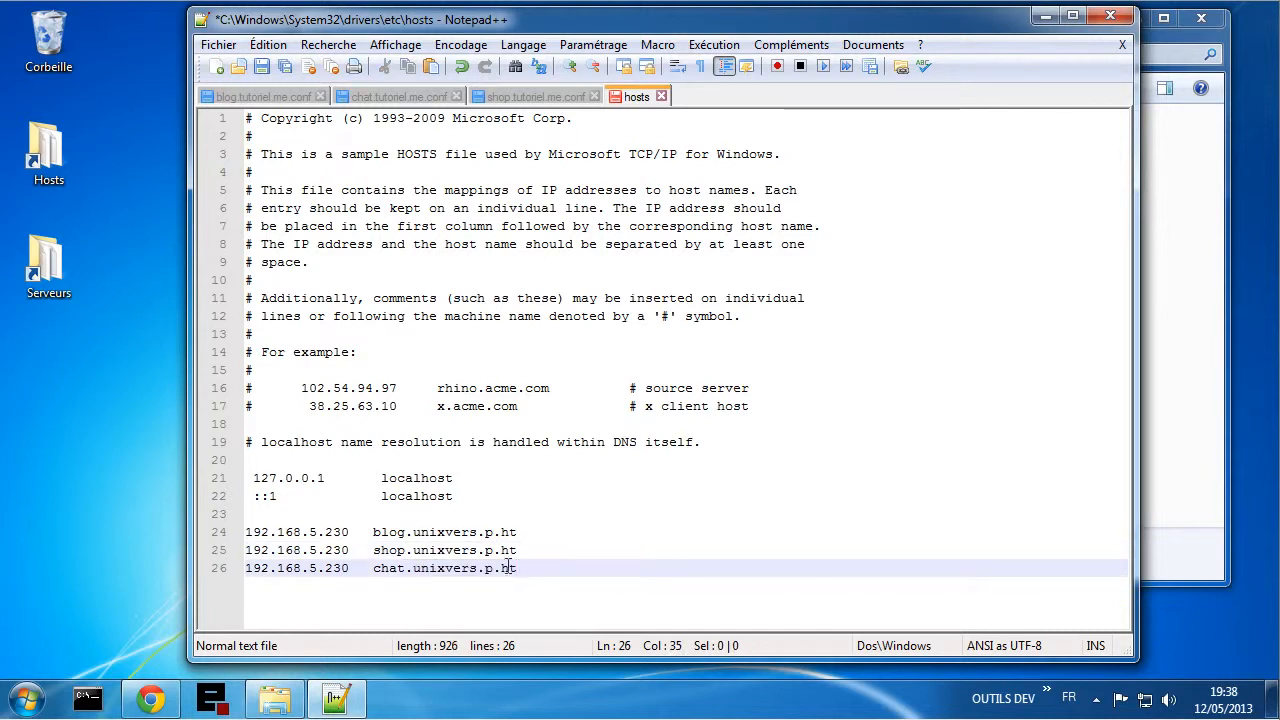
pyautogui.hotkey('ctrl', 's')
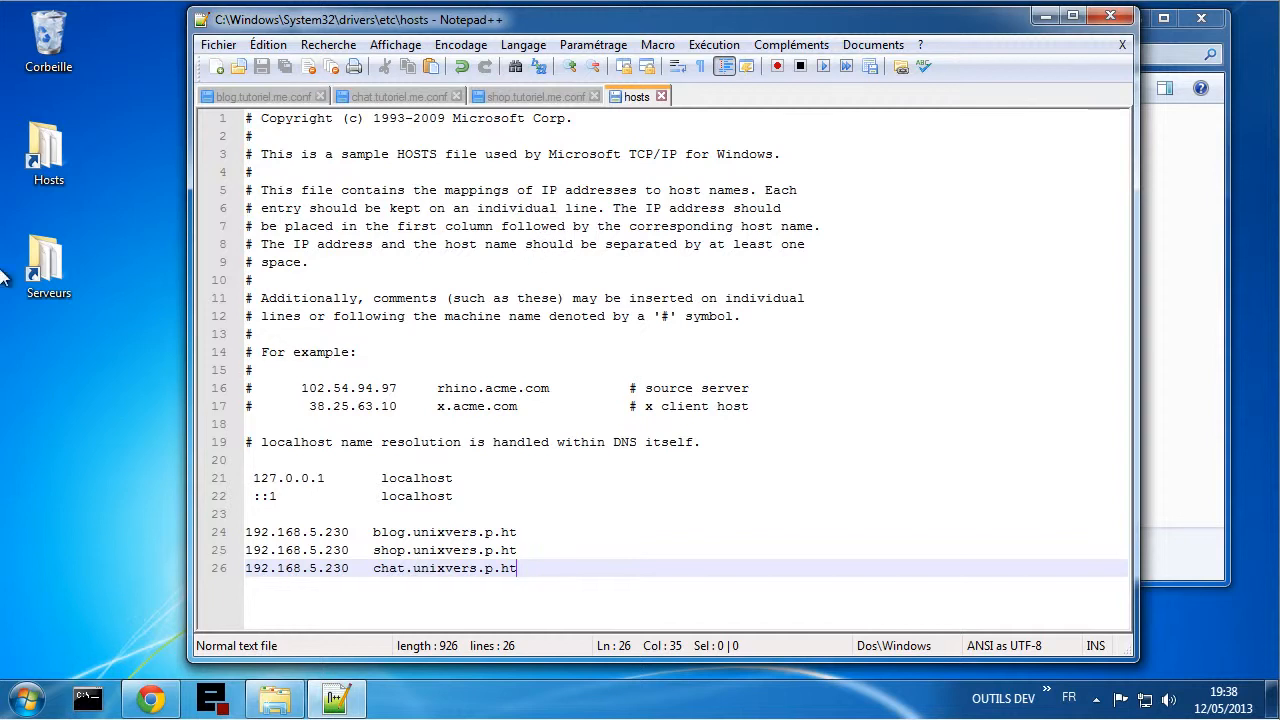
# - Open the Serveurs folder and close the blog, chat and shop tutoriel.me configuration files and the hosts file in Notepad++
pyautogui.click(50, 265)
pyautogui.doubleClick(50, 265)
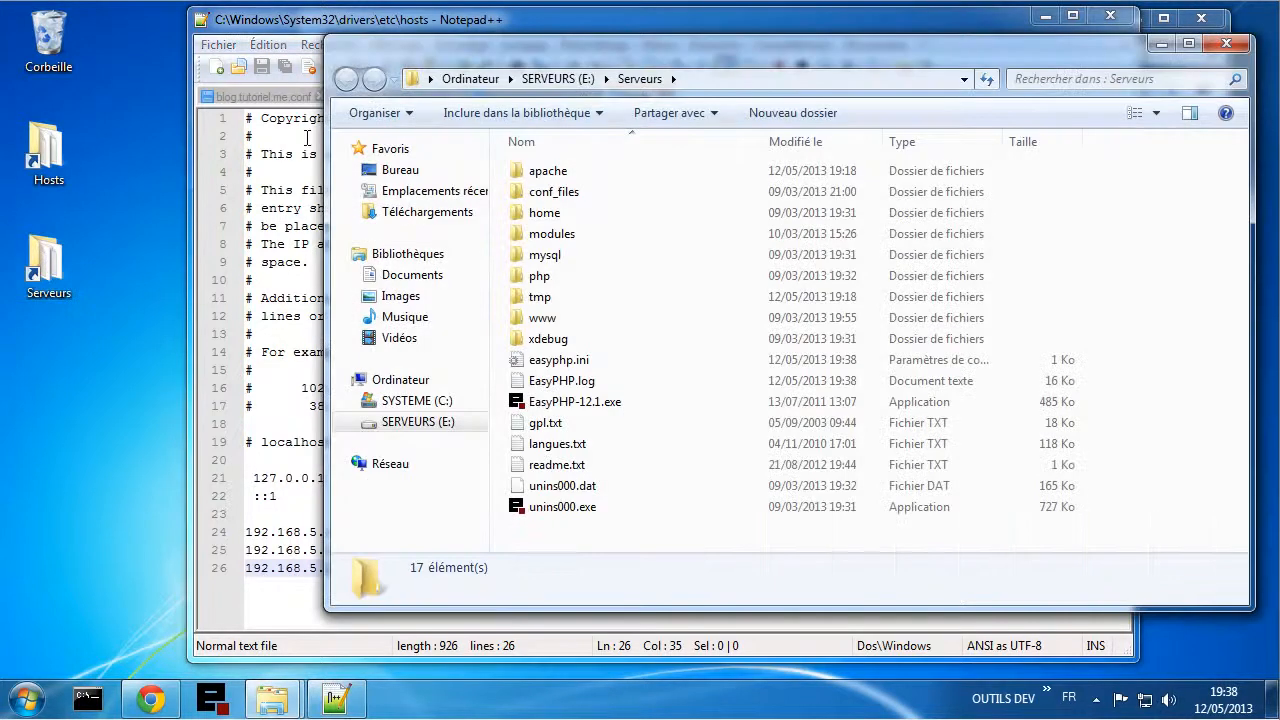
pyautogui.click(238, 92)
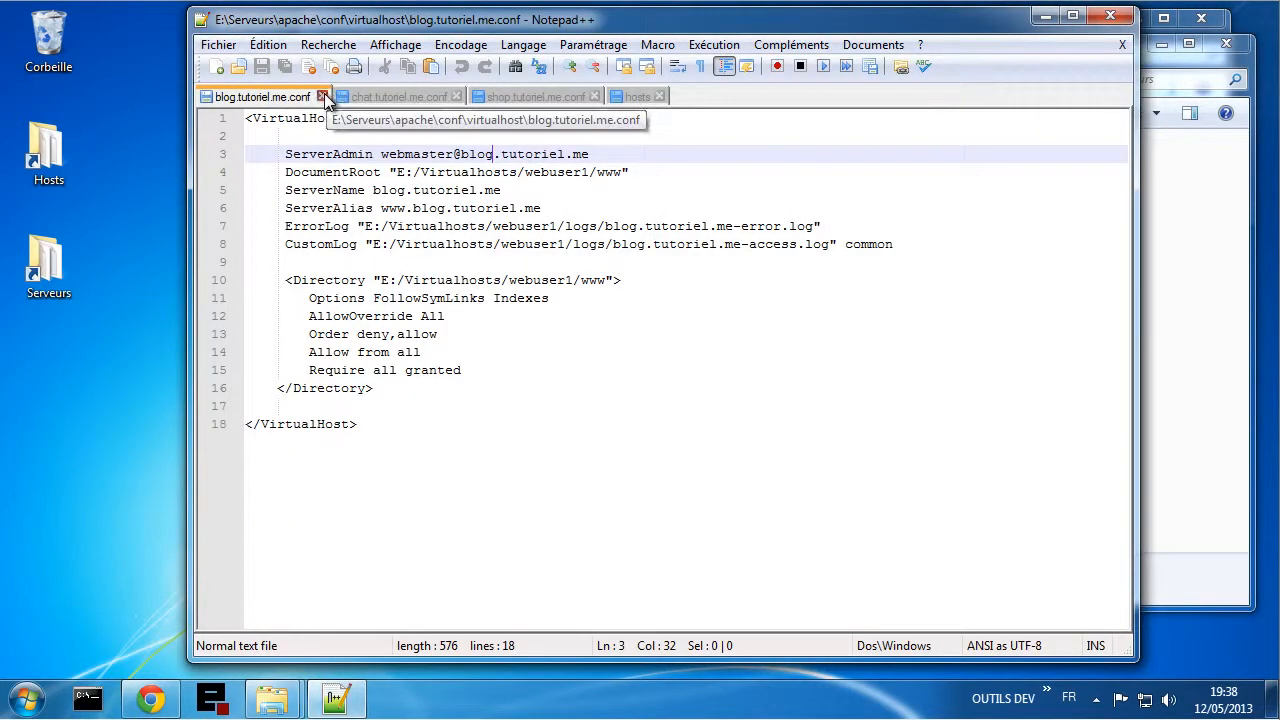
pyautogui.click(323, 96)
pyautogui.click(323, 96)
pyautogui.click(323, 96)
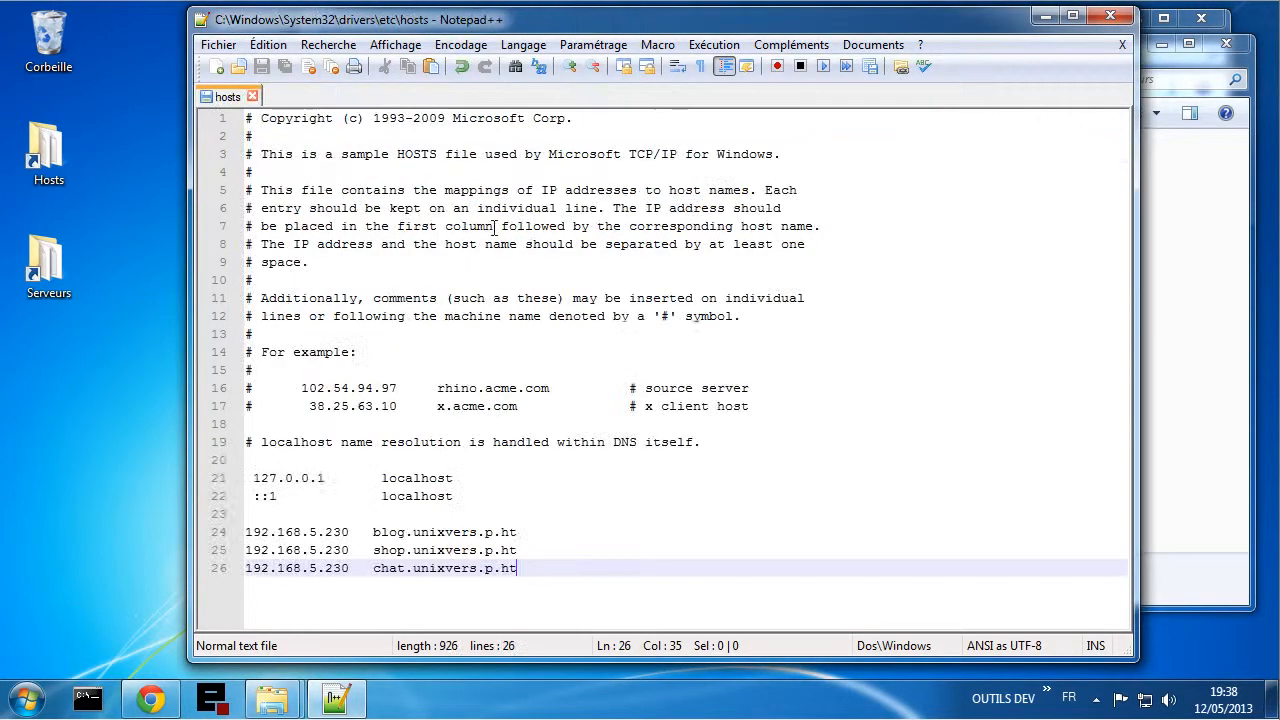
pyautogui.click(253, 97)
# - Open the apache\conf\virtualhost folder inside Serveurs on drive E
pyautogui.click(1149, 433)
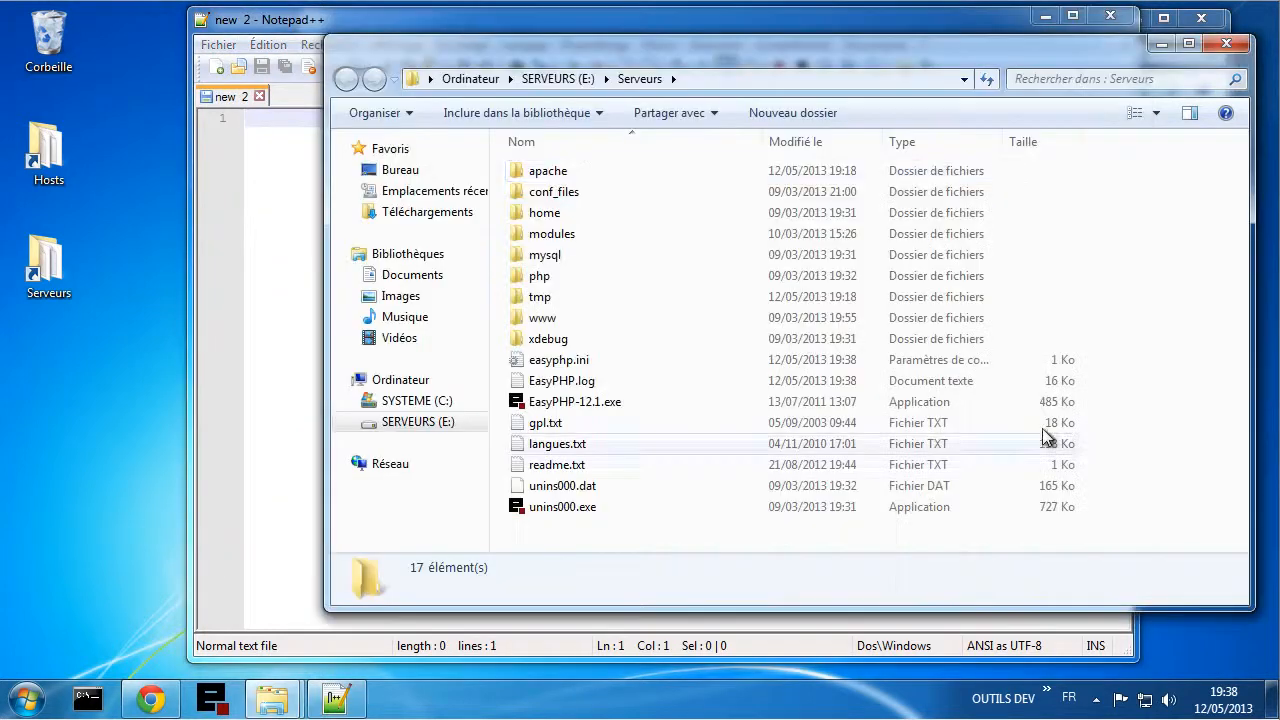
pyautogui.doubleClick(563, 172)
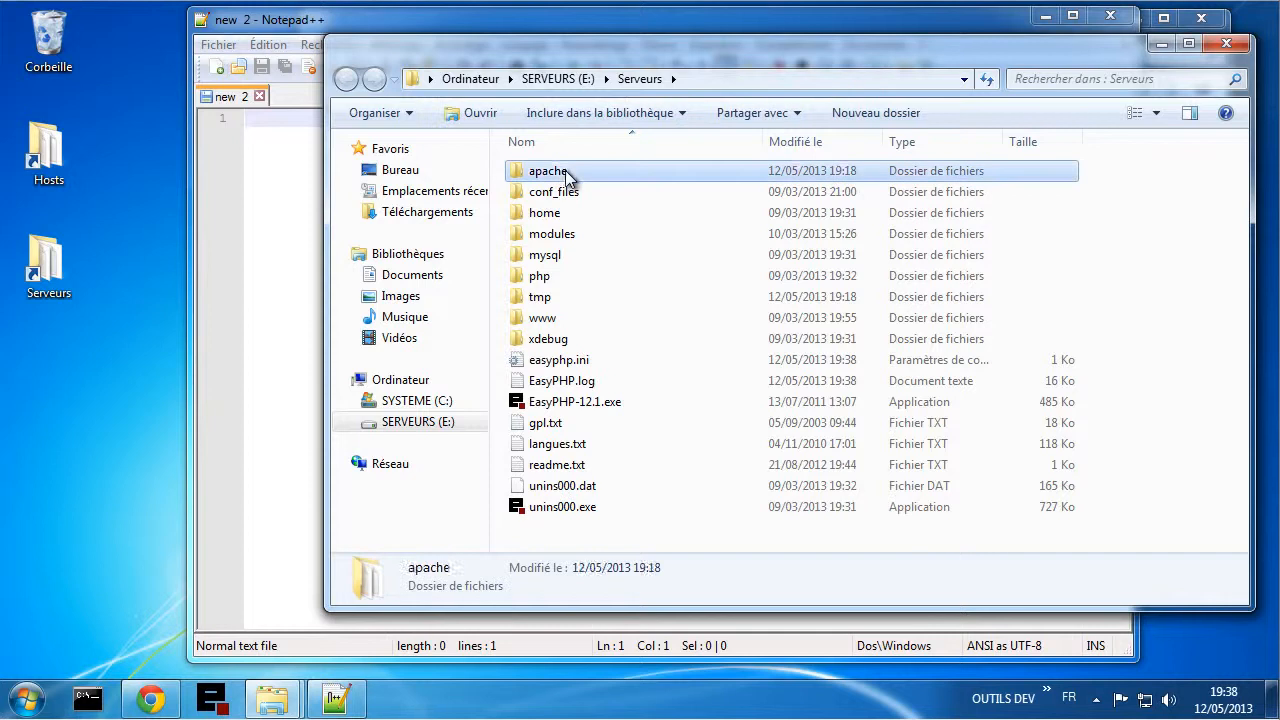
pyautogui.doubleClick(558, 213)
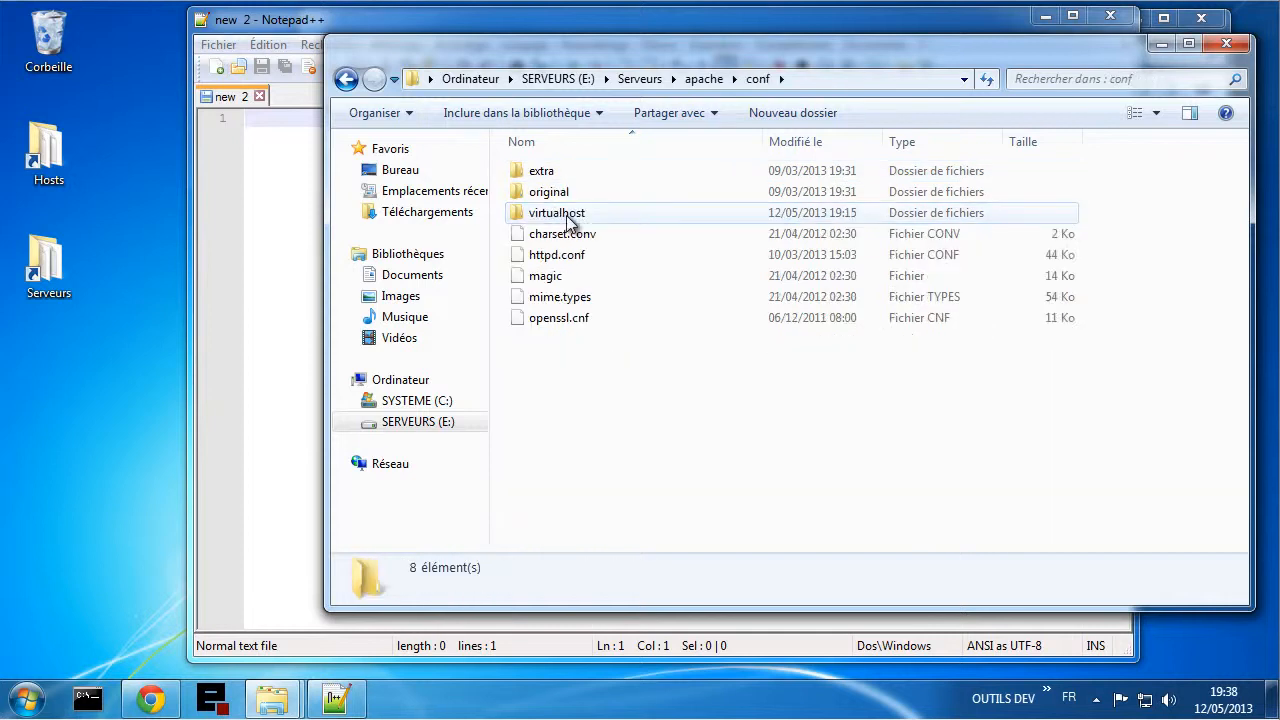
pyautogui.doubleClick(556, 213)
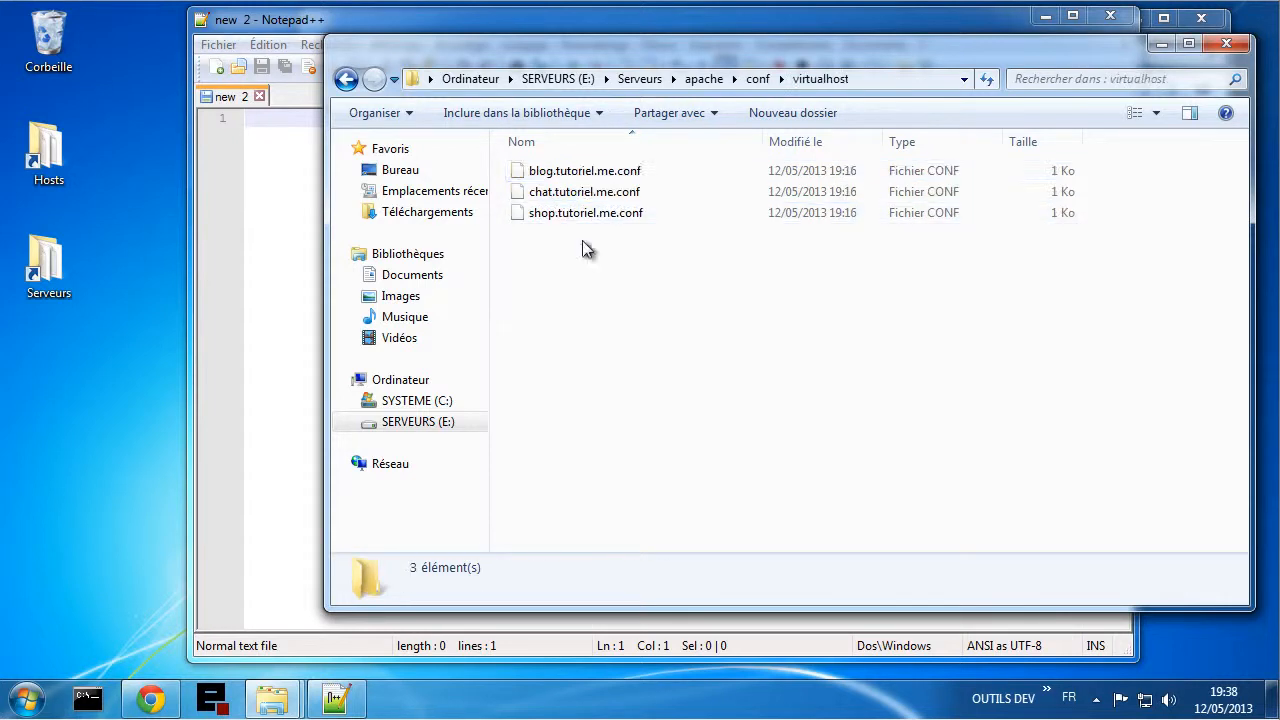
# - Rename blog.tutoriel.me.conf as blog.unixvers.p.ht.conf
pyautogui.click(578, 176)
pyautogui.click(610, 180)
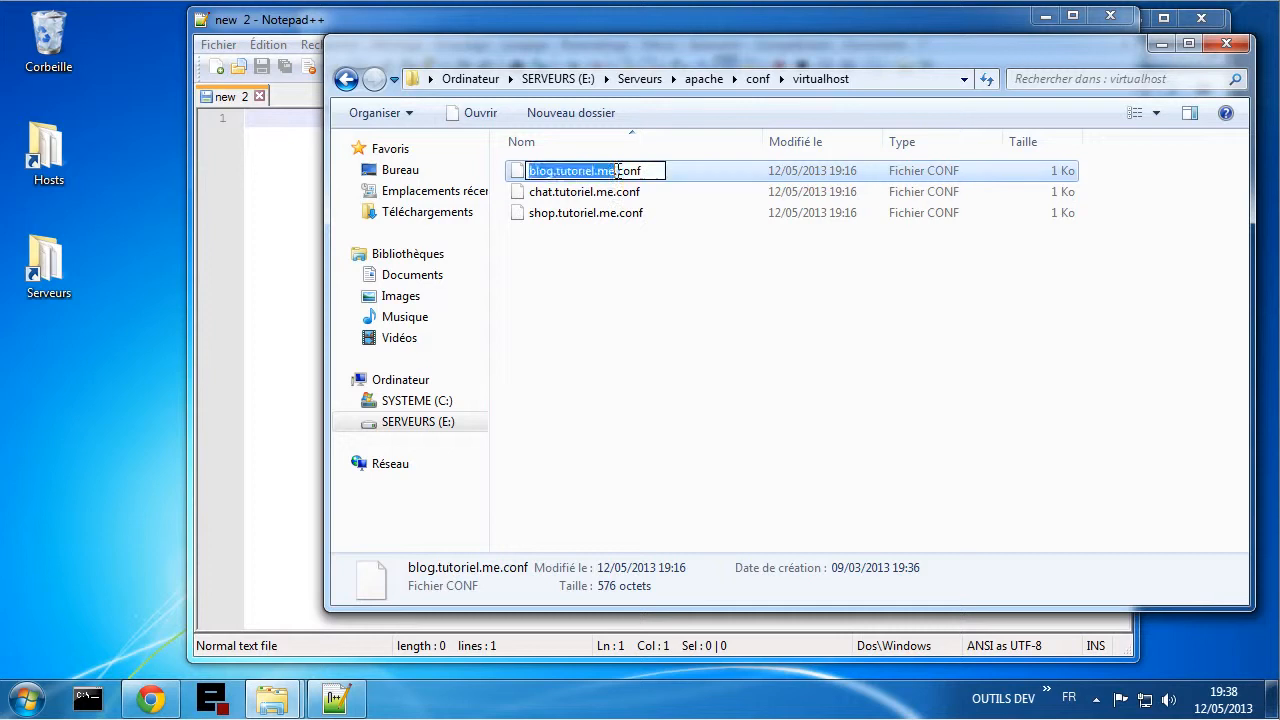
pyautogui.moveTo(617, 171)
pyautogui.mouseDown()
pyautogui.moveTo(557, 171)
pyautogui.moveTo(628, 171)
pyautogui.moveTo(615, 172)
pyautogui.mouseUp()
pyautogui.write('.unixvers.p.ht')
pyautogui.click(669, 276)
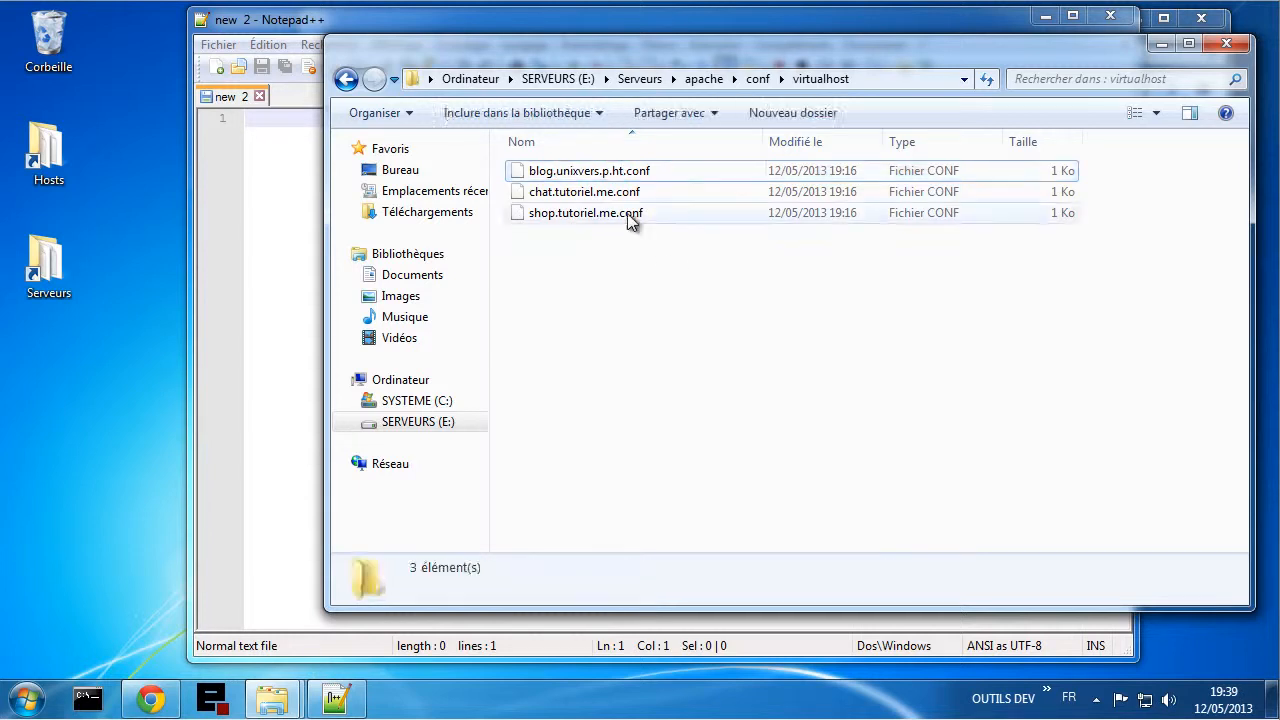
# - Rename chat.tutoriel.me.conf as chat.unixvers.p.ht.conf
pyautogui.click(555, 191)
pyautogui.click(555, 190)
pyautogui.moveTo(553, 191); pyautogui.dragTo(605, 200)
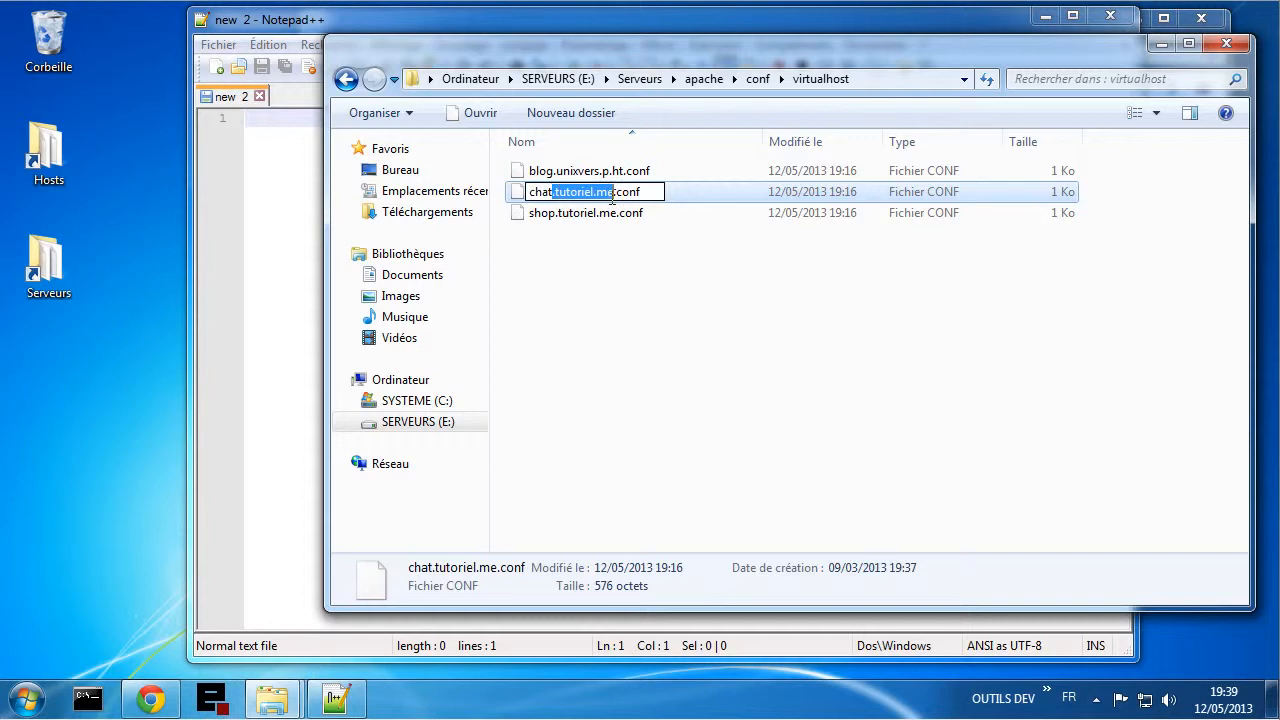
pyautogui.write('.unixvers.p.ht')
pyautogui.click(628, 295)
# - Rename shop.tutoriel.me.conf as shop.unixvers.p.ht.conf
pyautogui.click(562, 214)
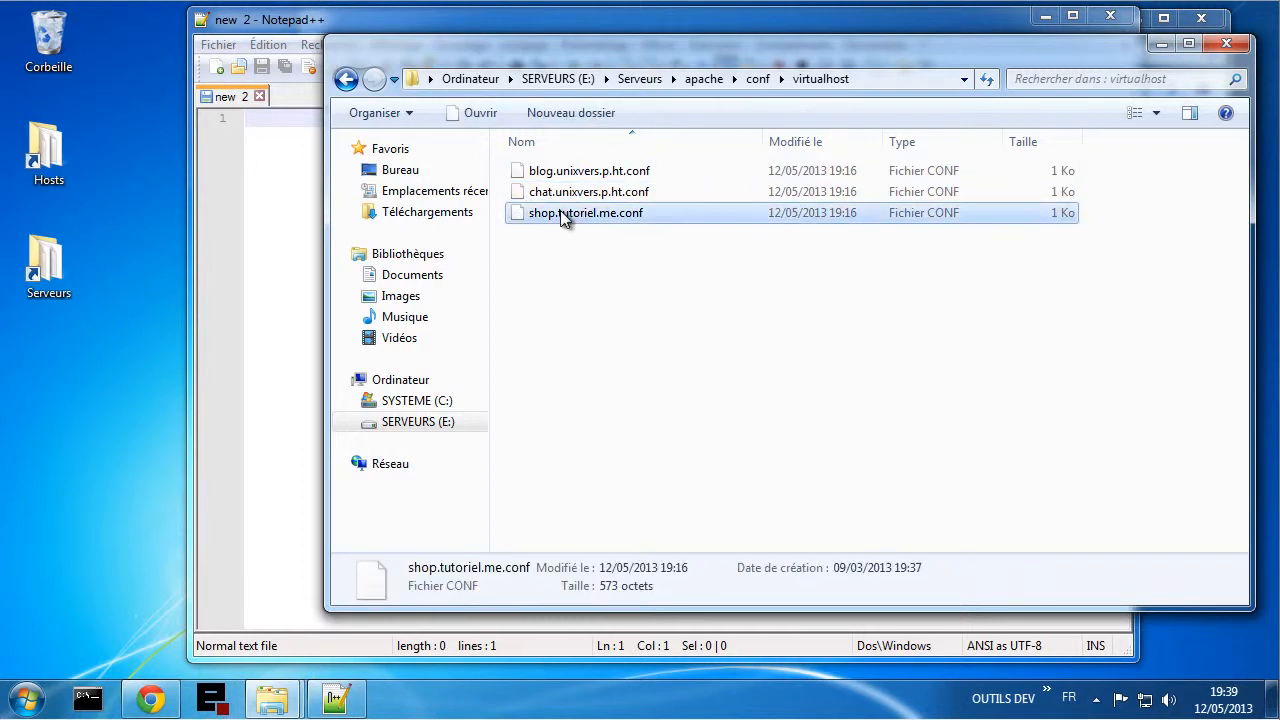
pyautogui.click(556, 213)
pyautogui.moveTo(556, 213); pyautogui.dragTo(617, 215)
pyautogui.hotkey('ctrl', 'v')
pyautogui.click(605, 279)
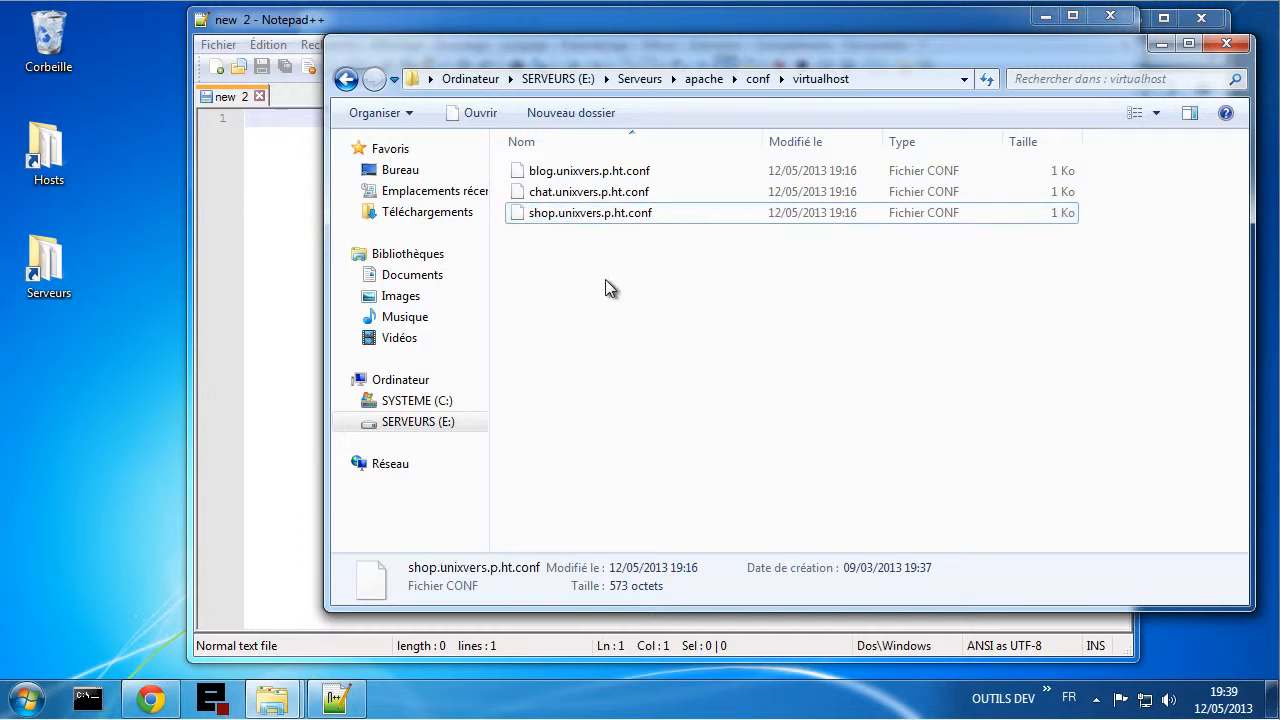
# - Open the three virtual host files in Notepad++, replace .tutoriel.me with .unixvers.p.ht in all open documents and save them all
pyautogui.moveTo(640, 285); pyautogui.dragTo(300, 224)
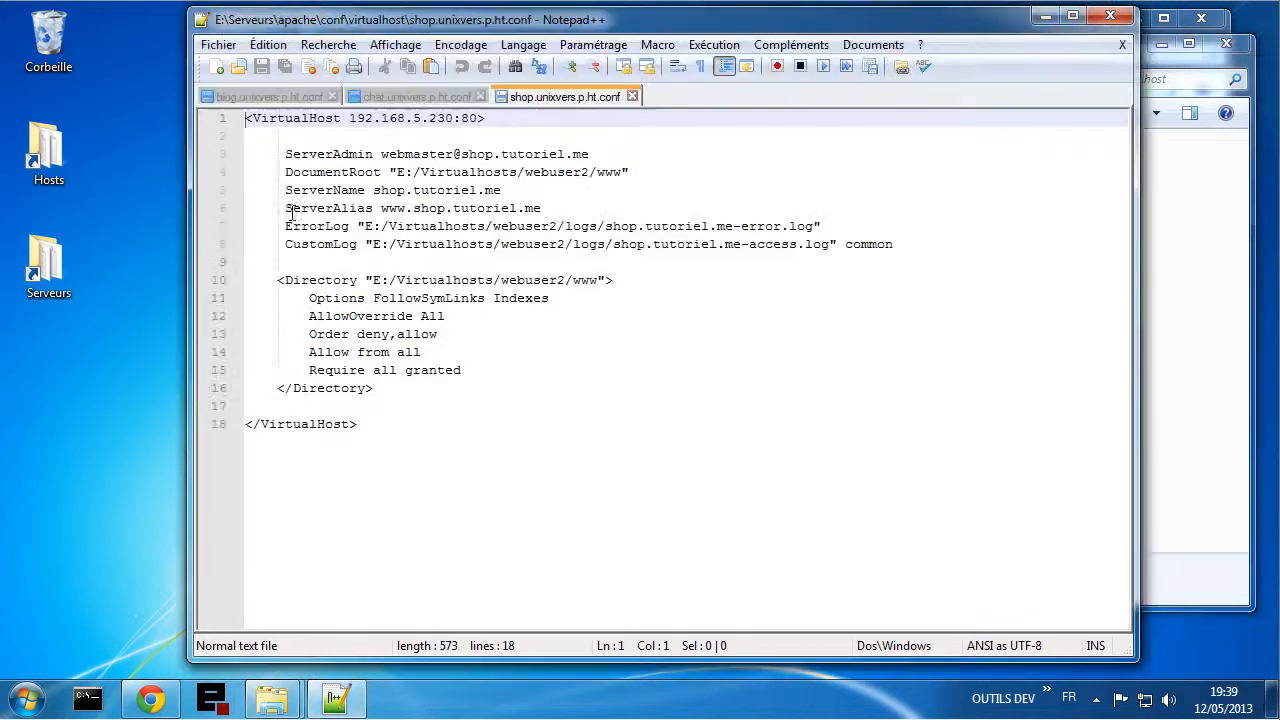
pyautogui.click(265, 97)
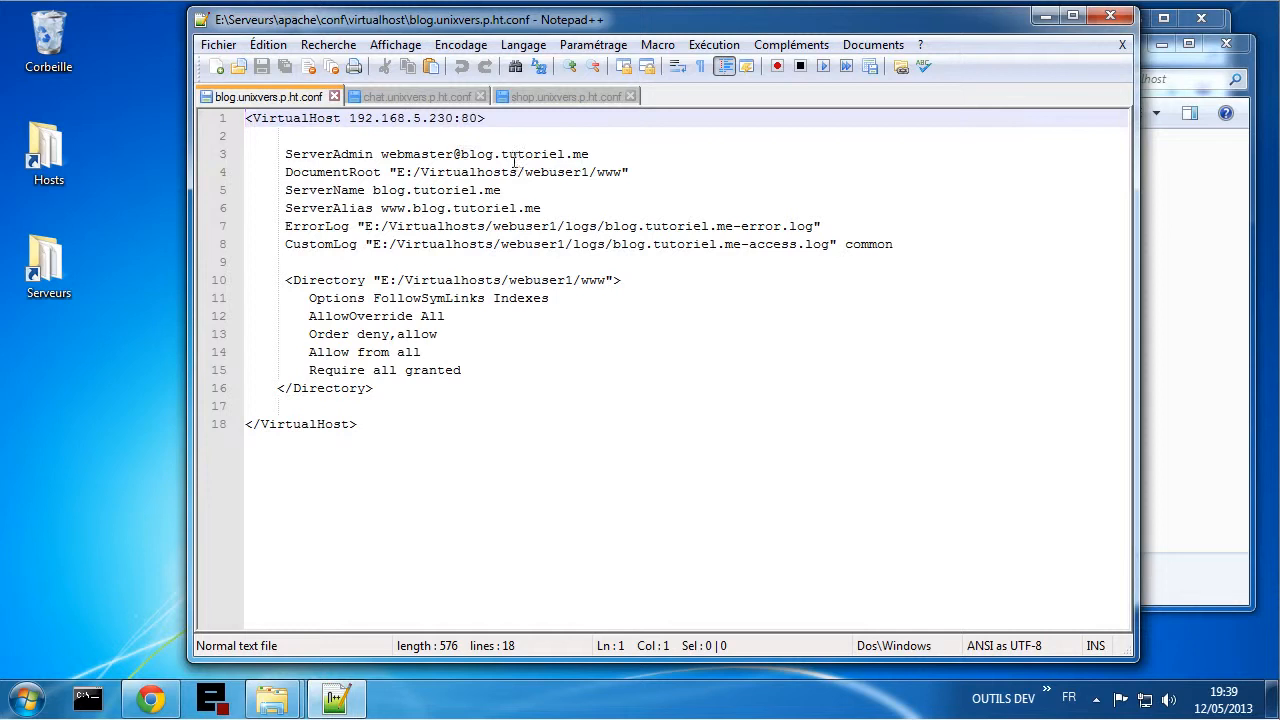
pyautogui.moveTo(493, 153); pyautogui.dragTo(592, 154)
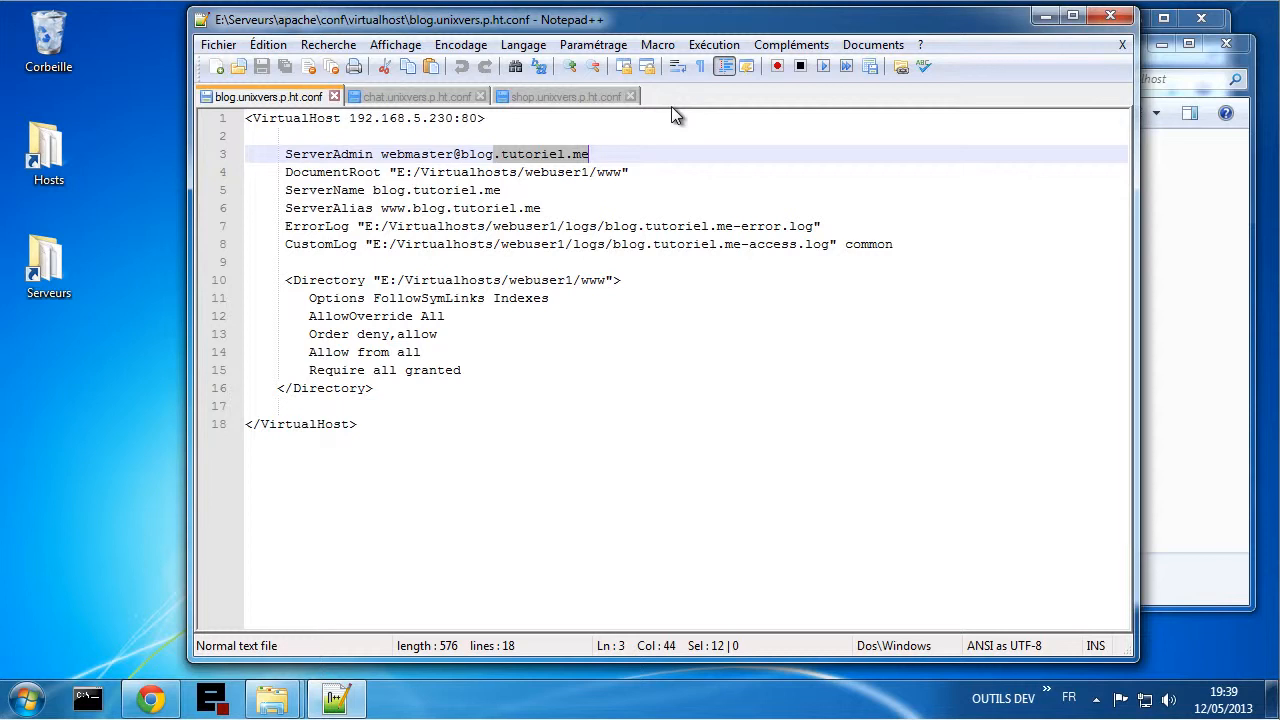
pyautogui.hotkey('ctrl', 'h')
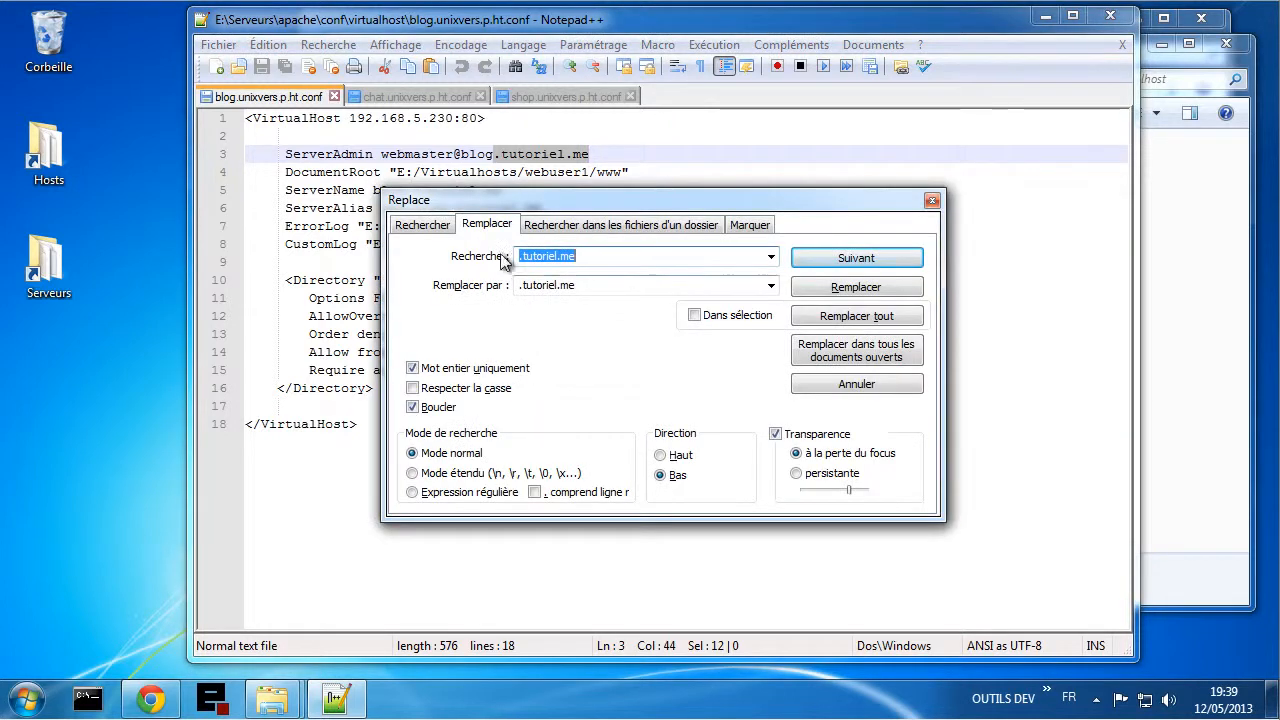
pyautogui.click(599, 288)
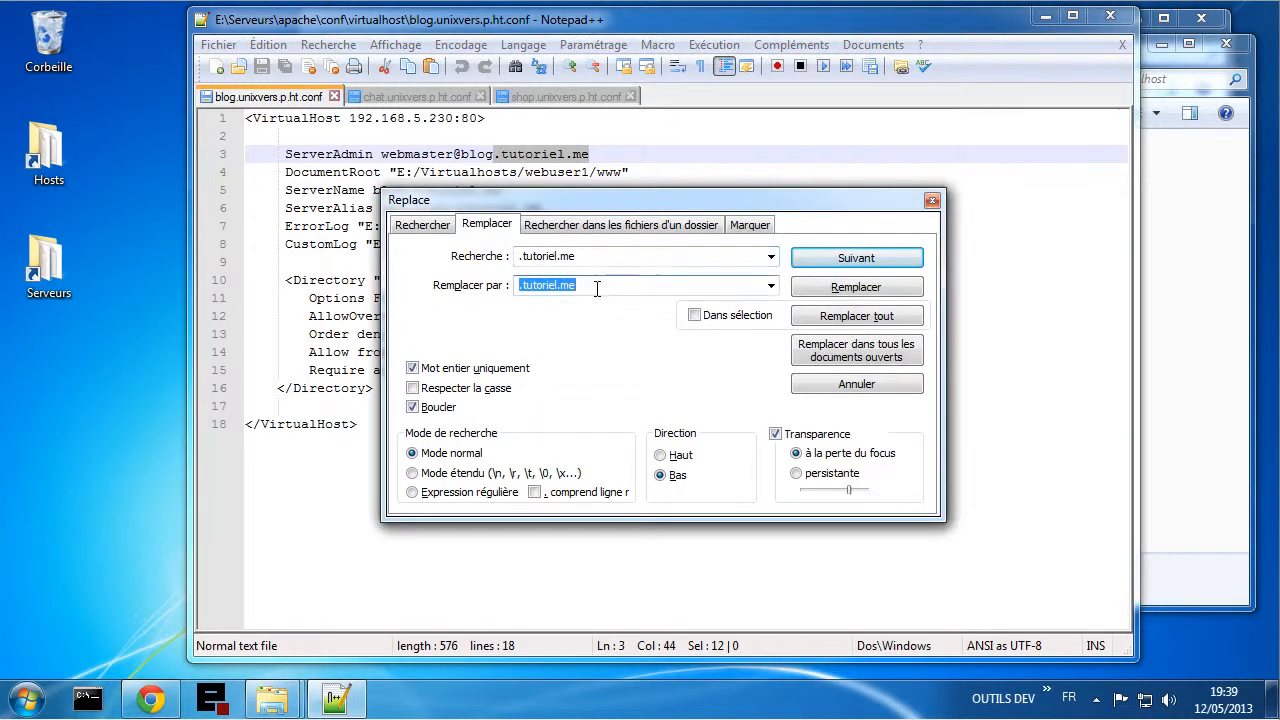
pyautogui.write('.unixvers.p.ht')
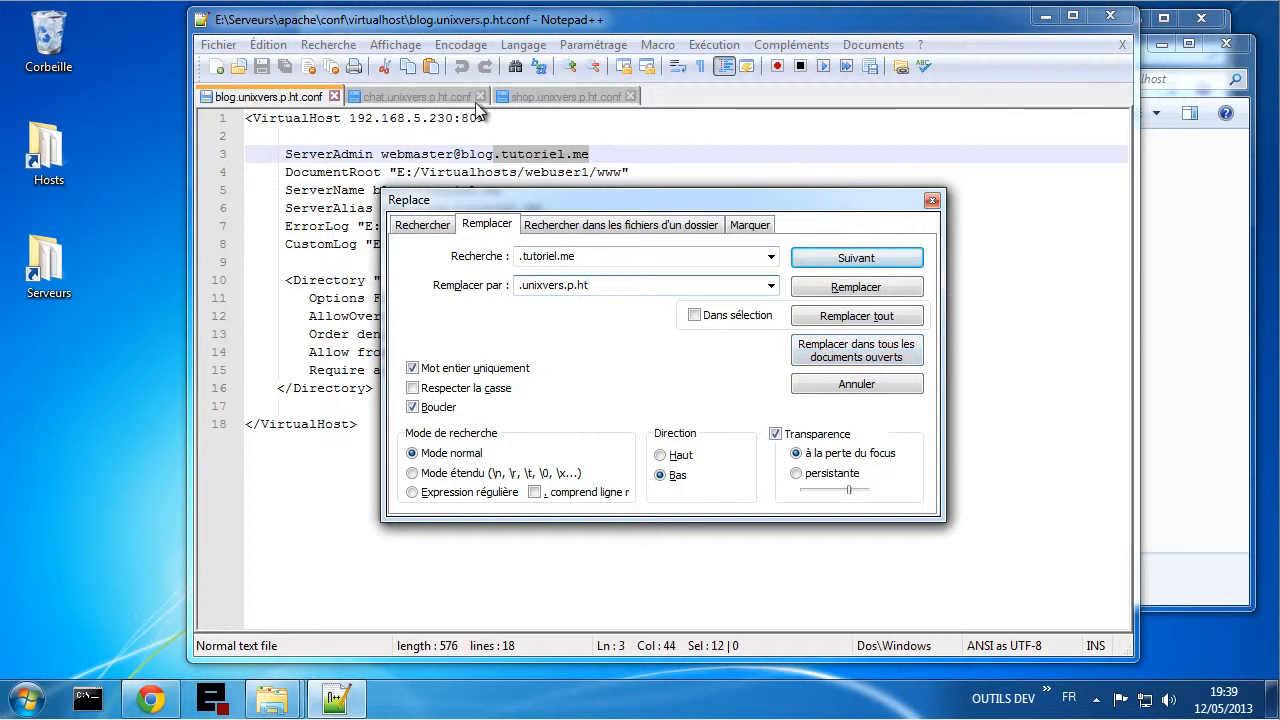
pyautogui.click(862, 350)
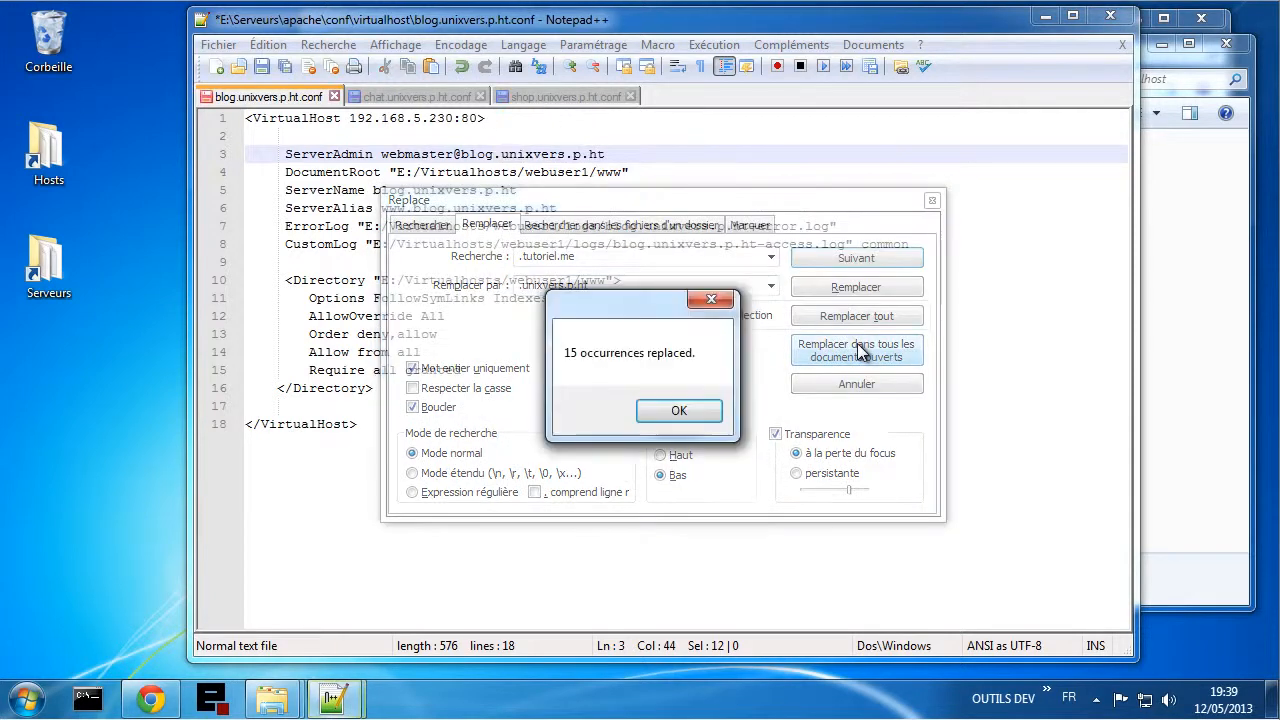
pyautogui.click(676, 410)
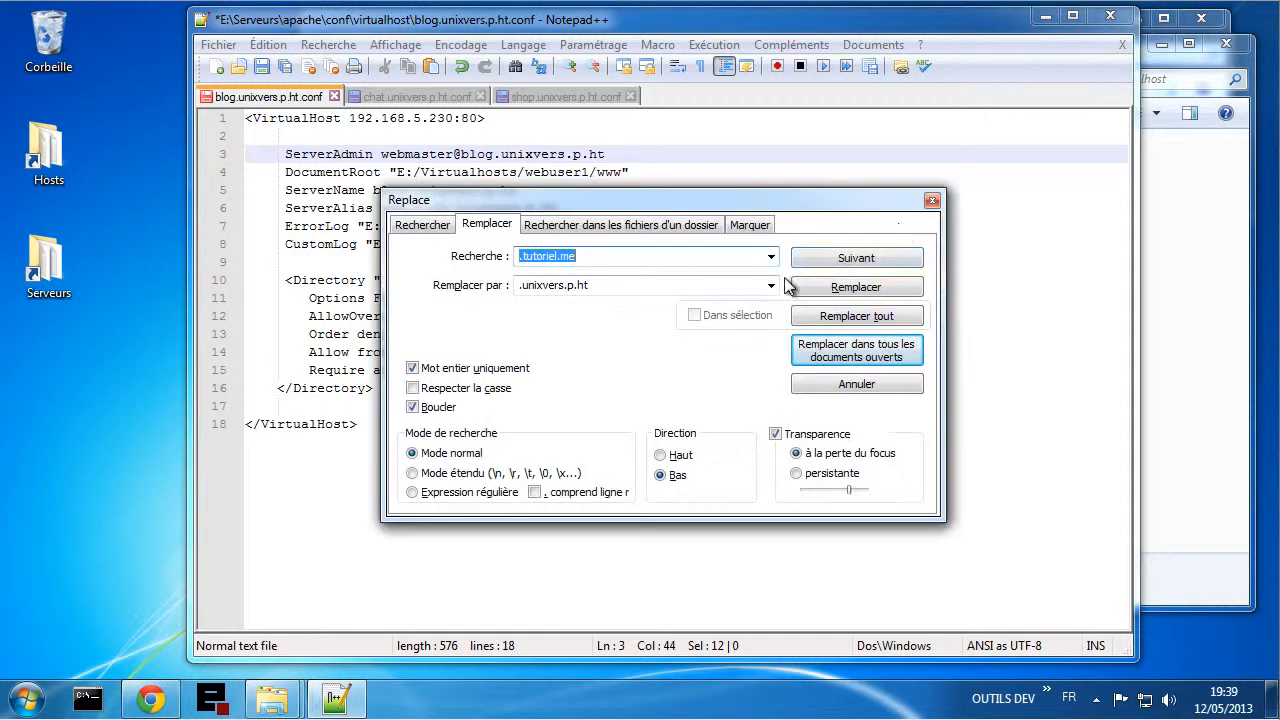
pyautogui.click(932, 200)
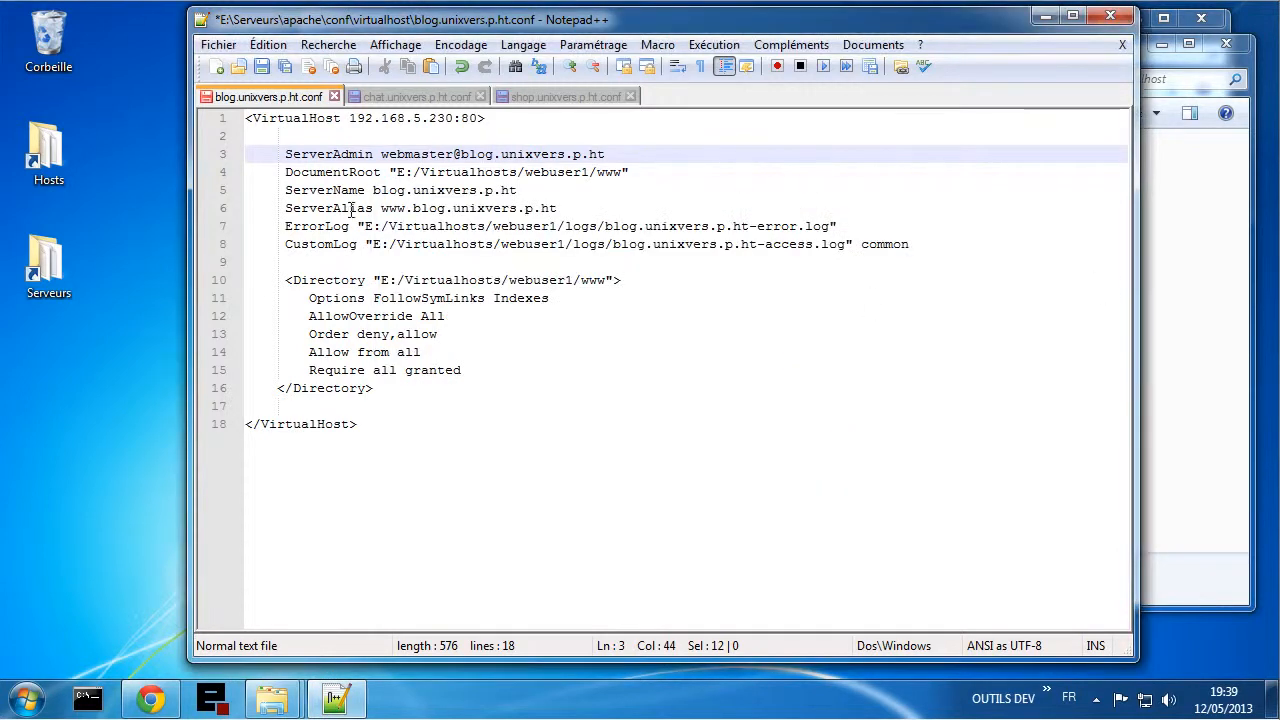
pyautogui.click(286, 67)
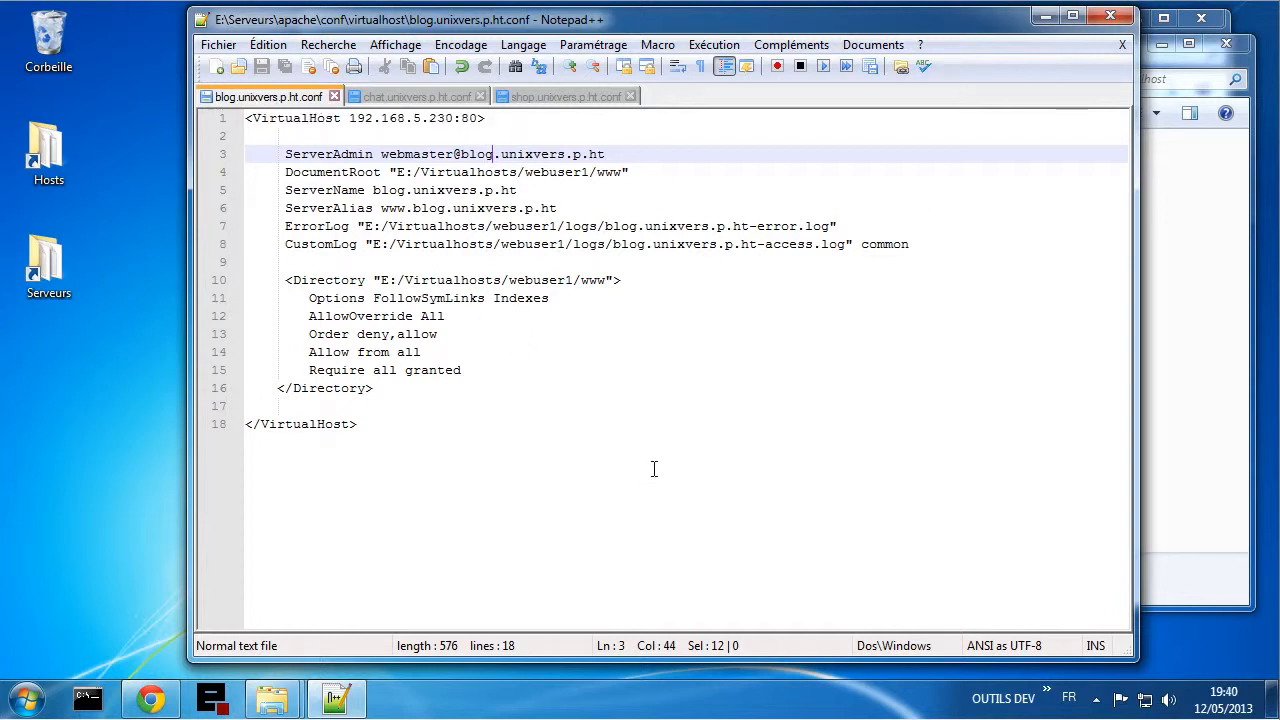
# - Go to Virtualhosts\webuser1\logs on drive E and delete all the log files in it
pyautogui.moveTo(272, 698)
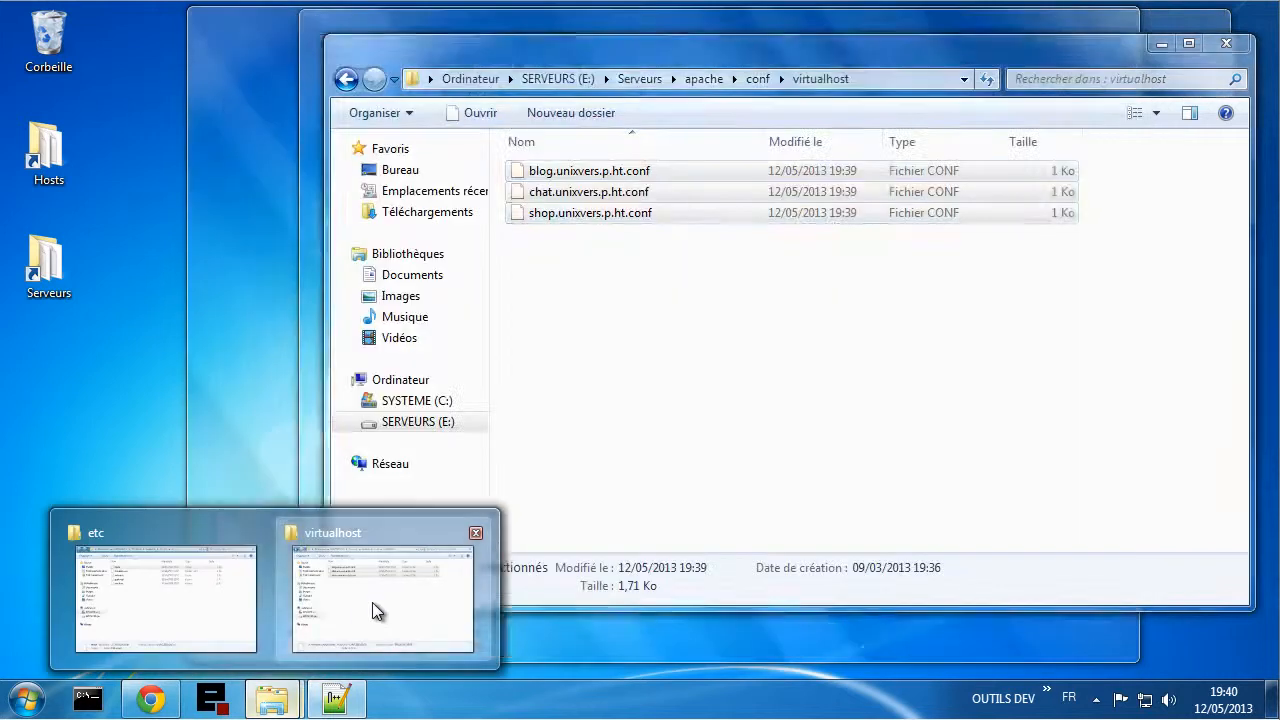
pyautogui.click(372, 602)
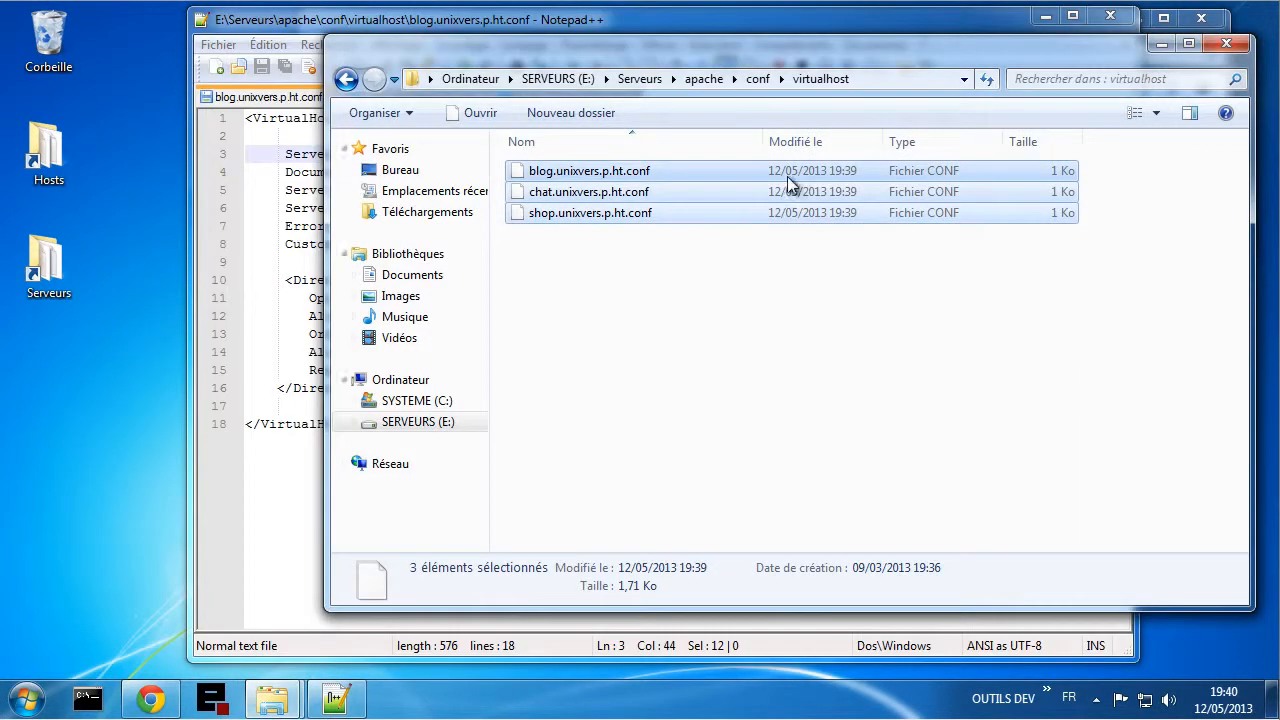
pyautogui.click(560, 80)
pyautogui.click(566, 195)
pyautogui.doubleClick(564, 171)
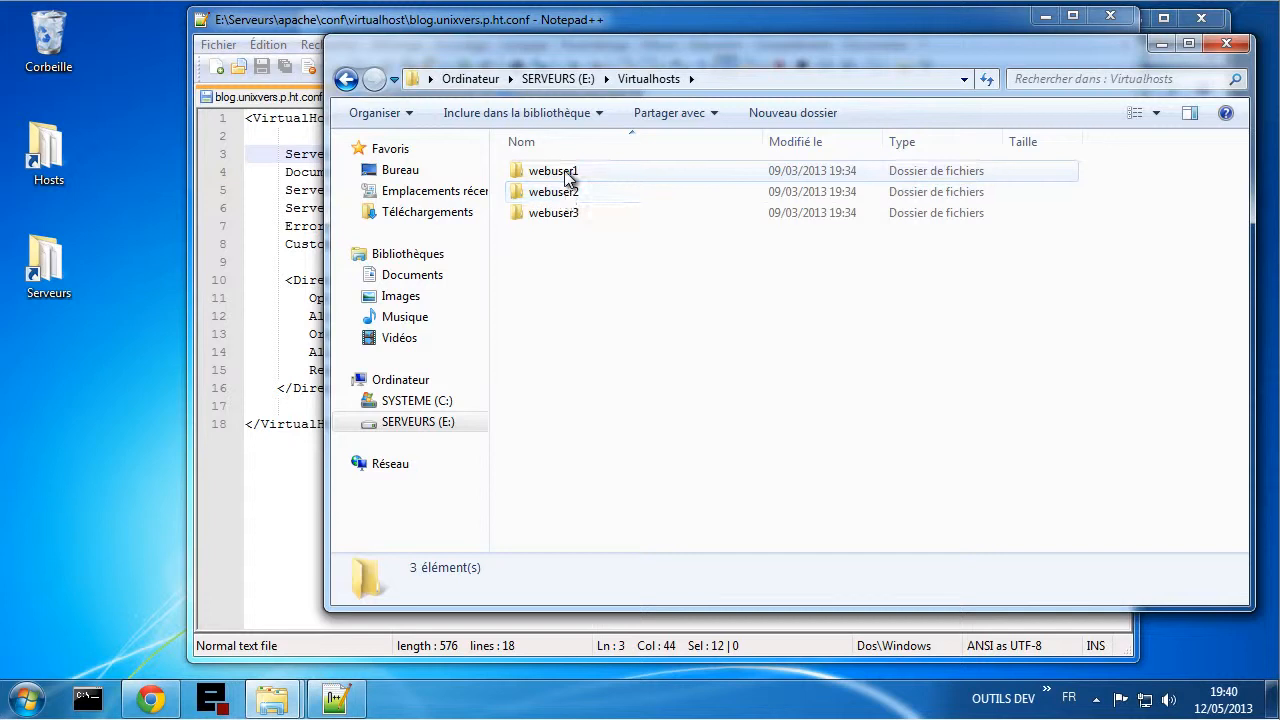
pyautogui.doubleClick(564, 174)
pyautogui.moveTo(663, 244); pyautogui.dragTo(600, 162)
pyautogui.press('Delete')
pyautogui.click(727, 365)
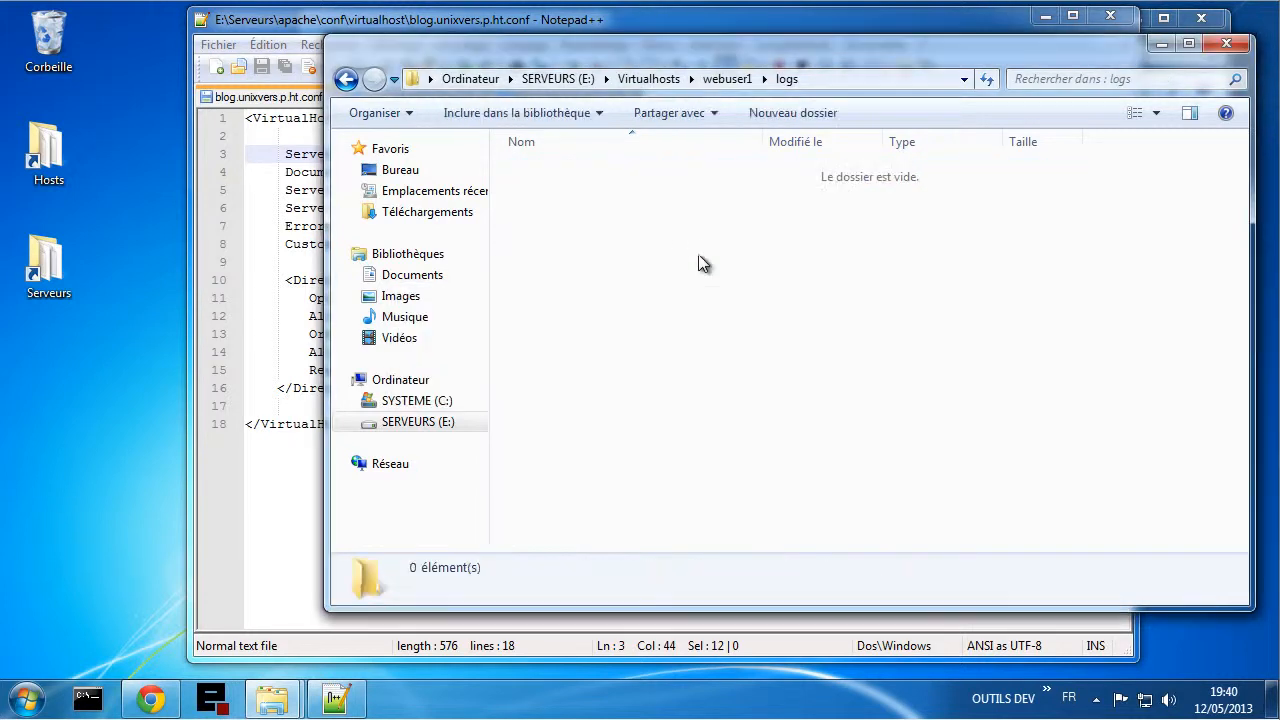
# - Delete the shop.tutoriel.me access and error logs from the webuser2 logs folder
pyautogui.click(727, 80)
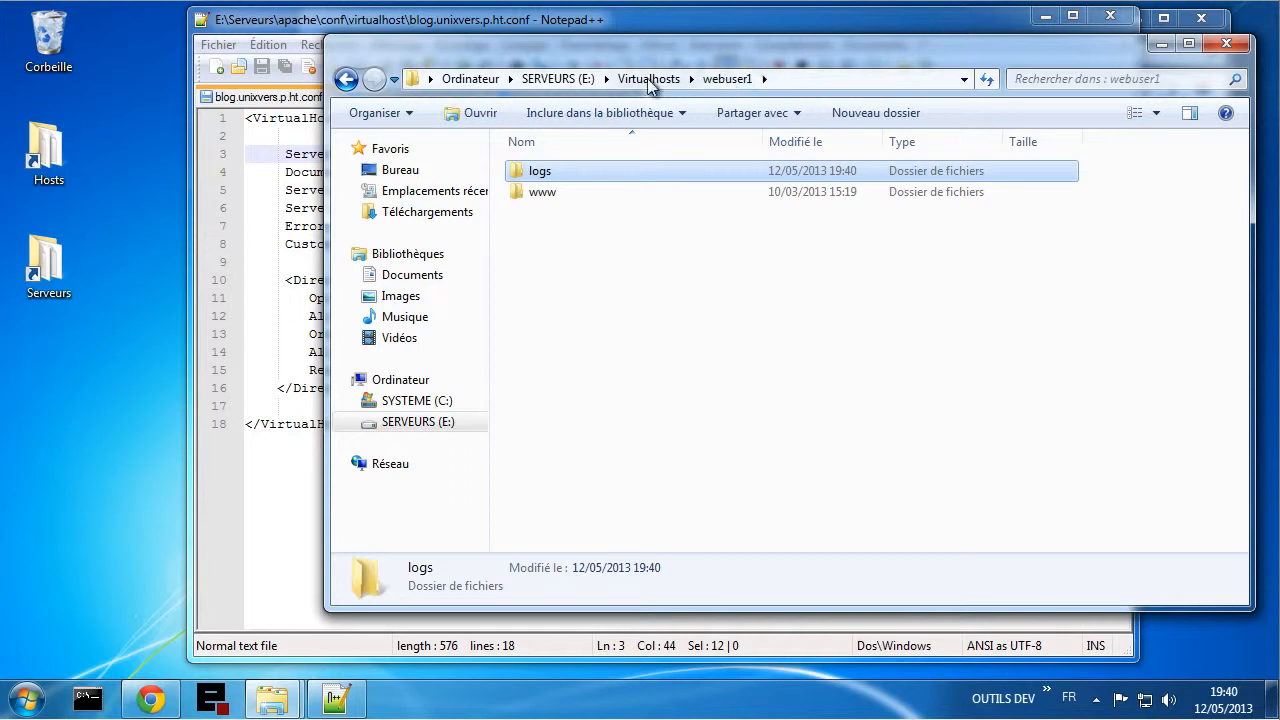
pyautogui.click(649, 79)
pyautogui.doubleClick(569, 191)
pyautogui.doubleClick(567, 171)
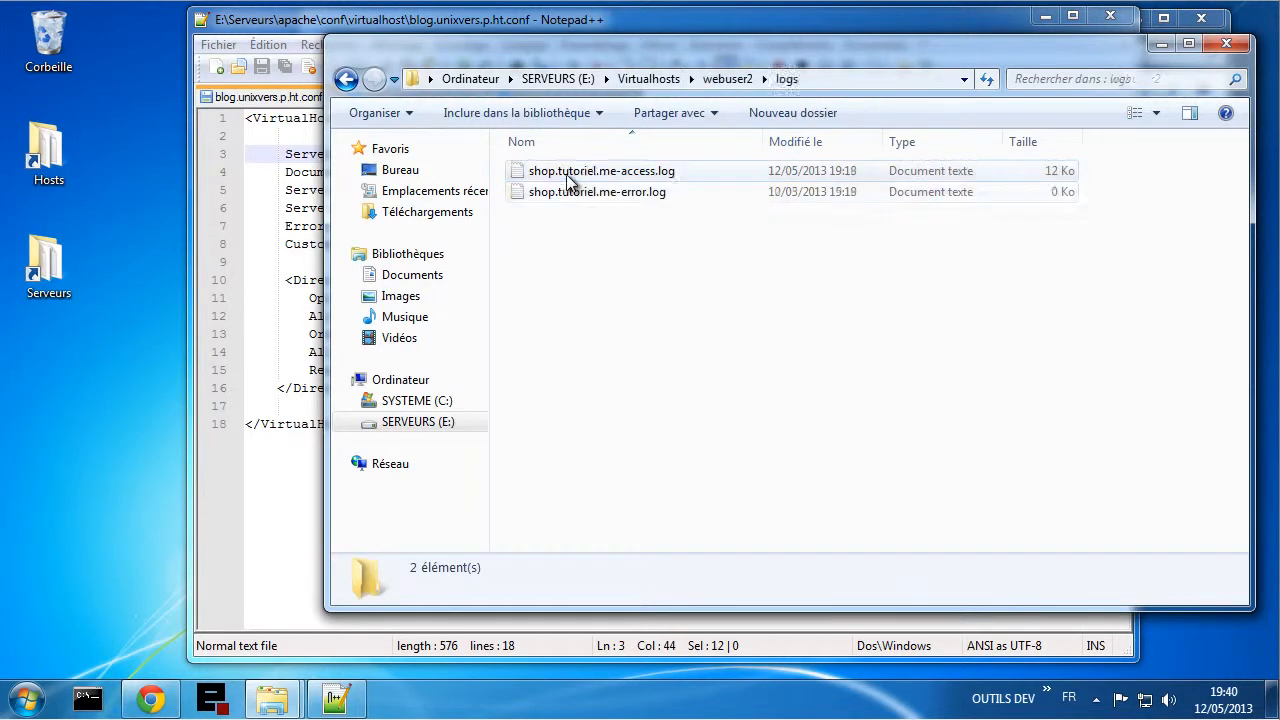
pyautogui.click(574, 186)
pyautogui.keyDown('shift'); pyautogui.click(558, 168); pyautogui.keyUp('shift')
pyautogui.press('Delete')
pyautogui.press('Return')
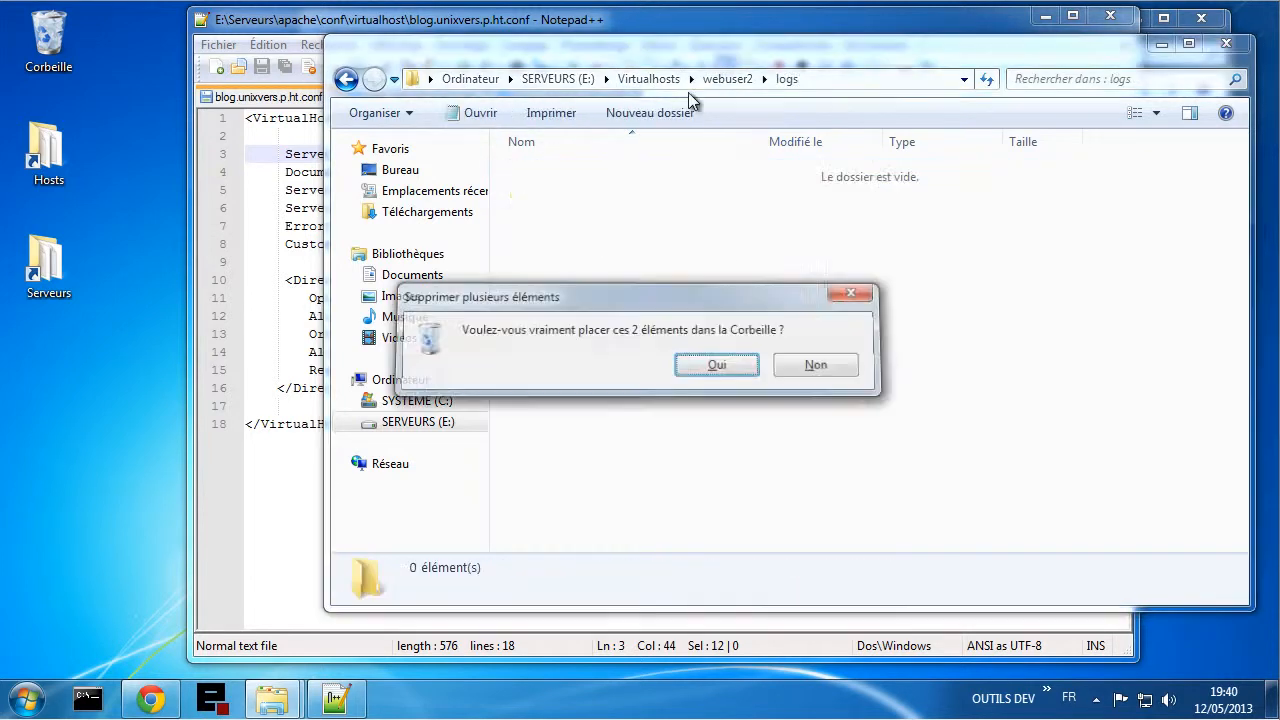
# - Delete all the old log files from the webuser3 logs folder
pyautogui.click(723, 80)
pyautogui.click(669, 79)
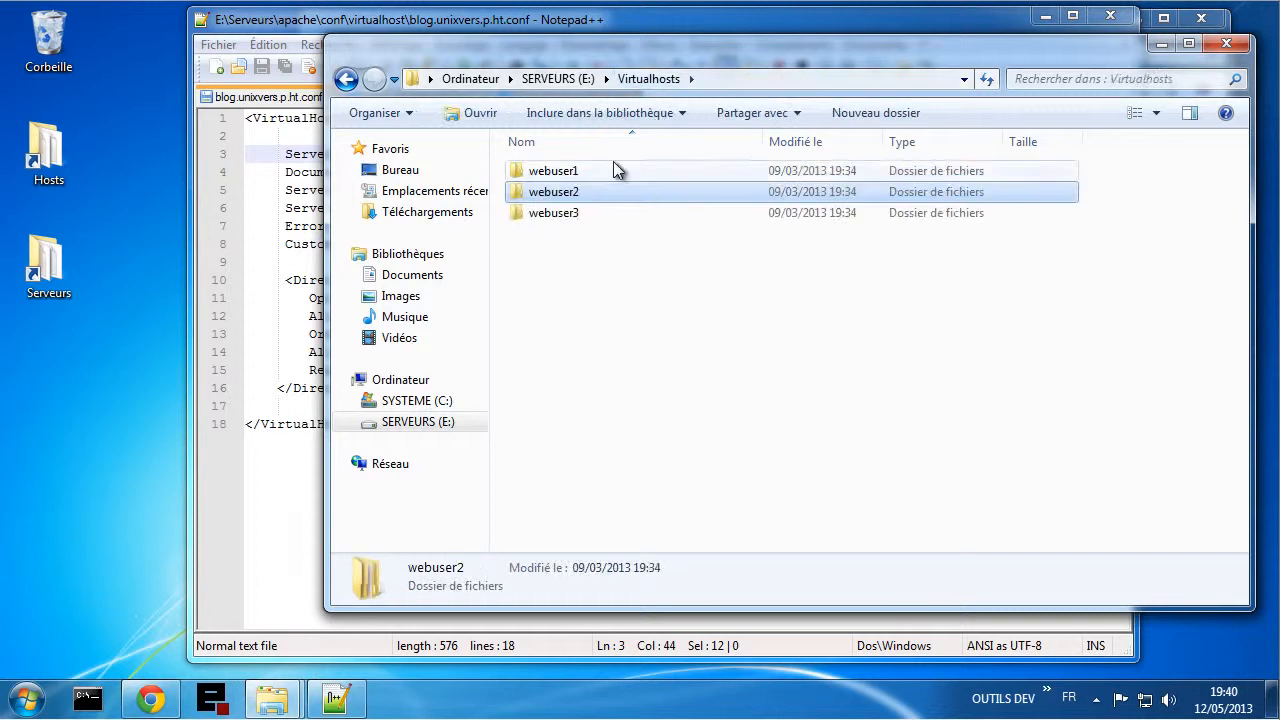
pyautogui.click(562, 216)
pyautogui.doubleClick(560, 216)
pyautogui.doubleClick(554, 171)
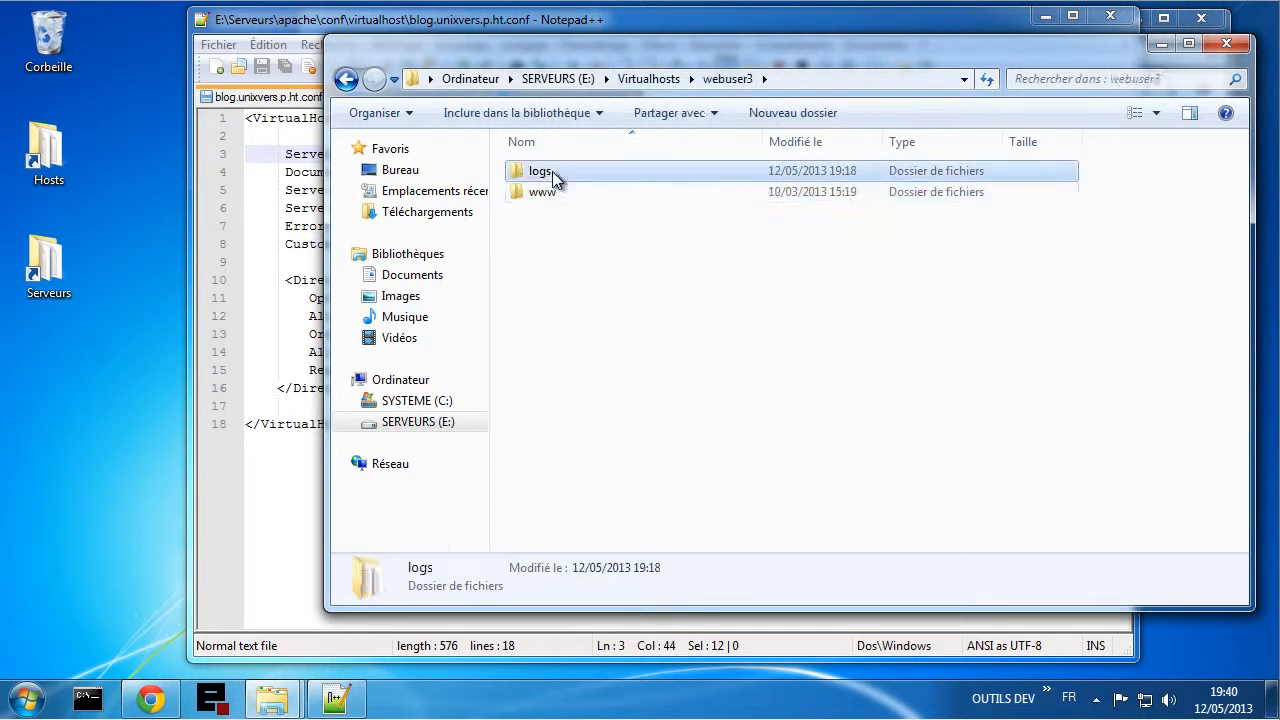
pyautogui.moveTo(609, 243); pyautogui.dragTo(577, 173)
pyautogui.press('Delete')
pyautogui.press('Return')
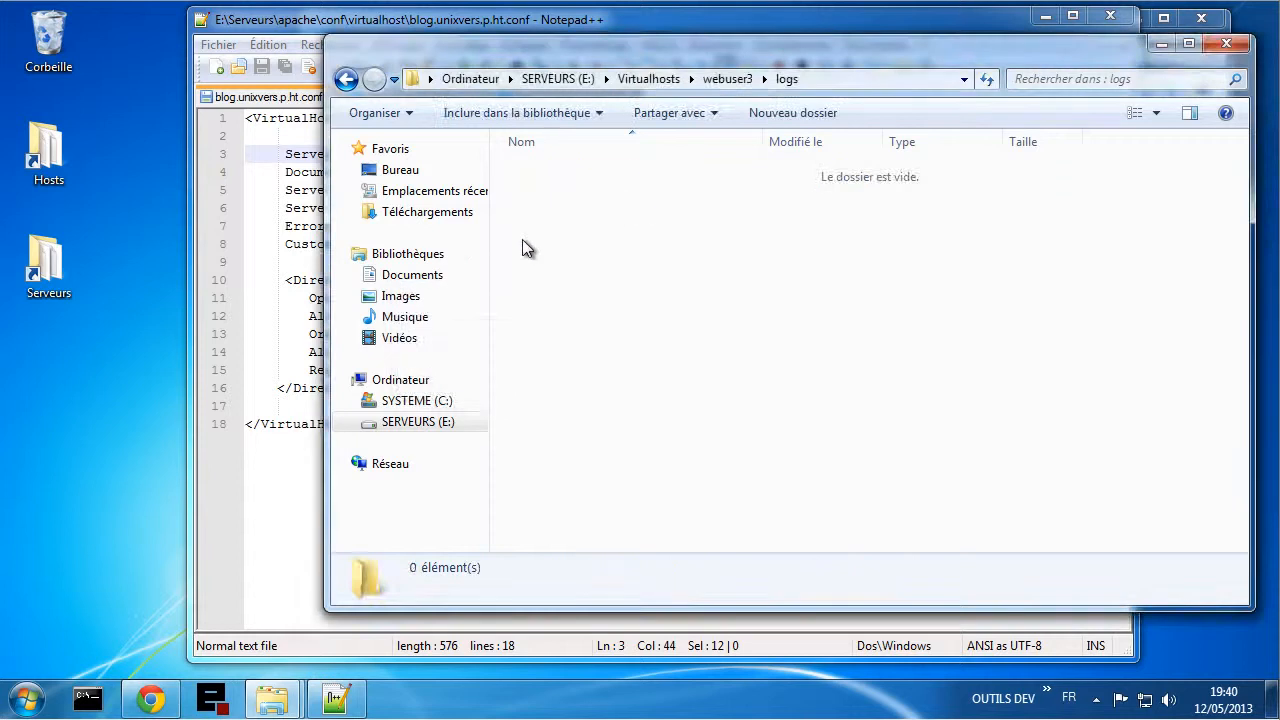
# - Start EasyPHP to launch its servers, decline the offered upgrade and minimize its window
pyautogui.click(213, 697)
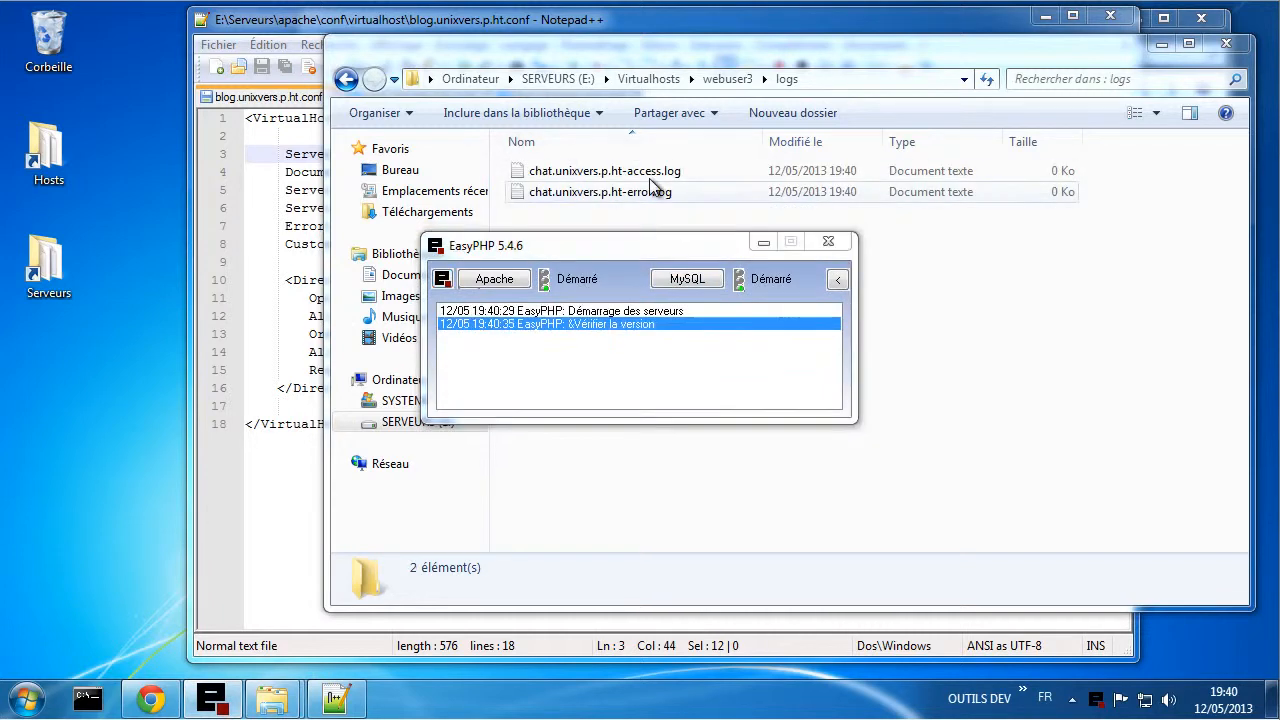
pyautogui.click(600, 383)
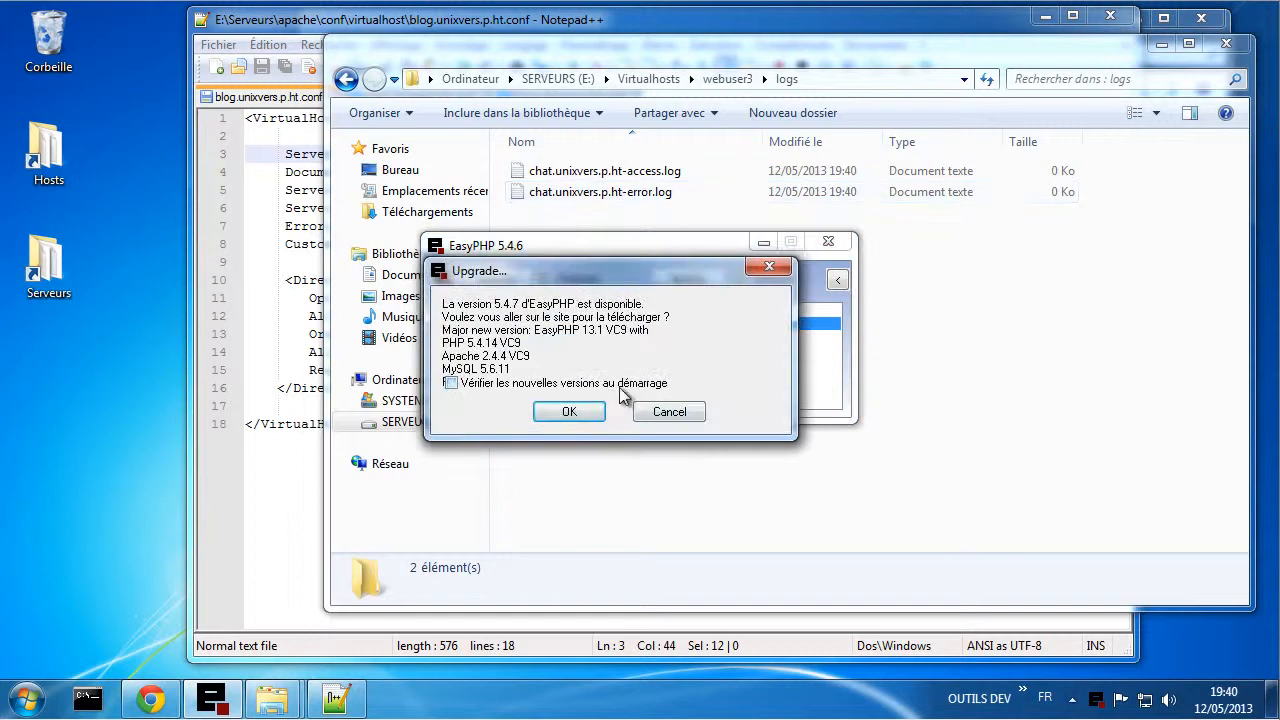
pyautogui.click(666, 413)
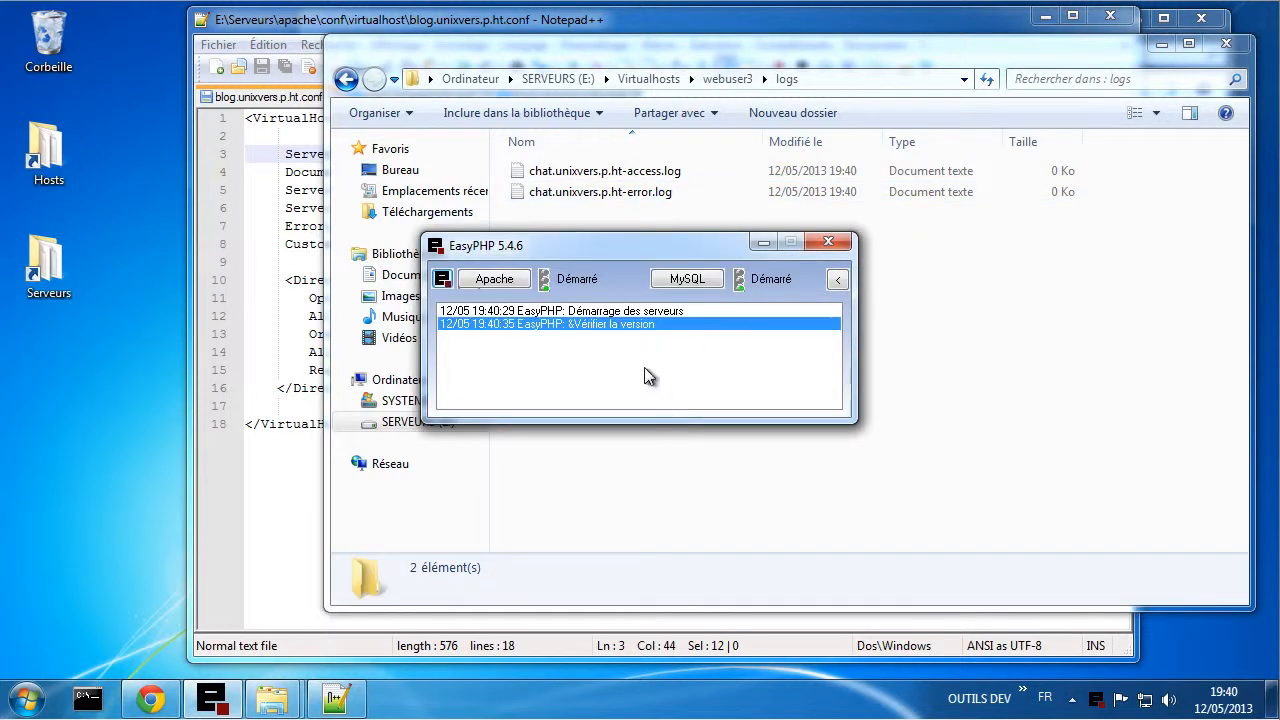
pyautogui.click(762, 242)
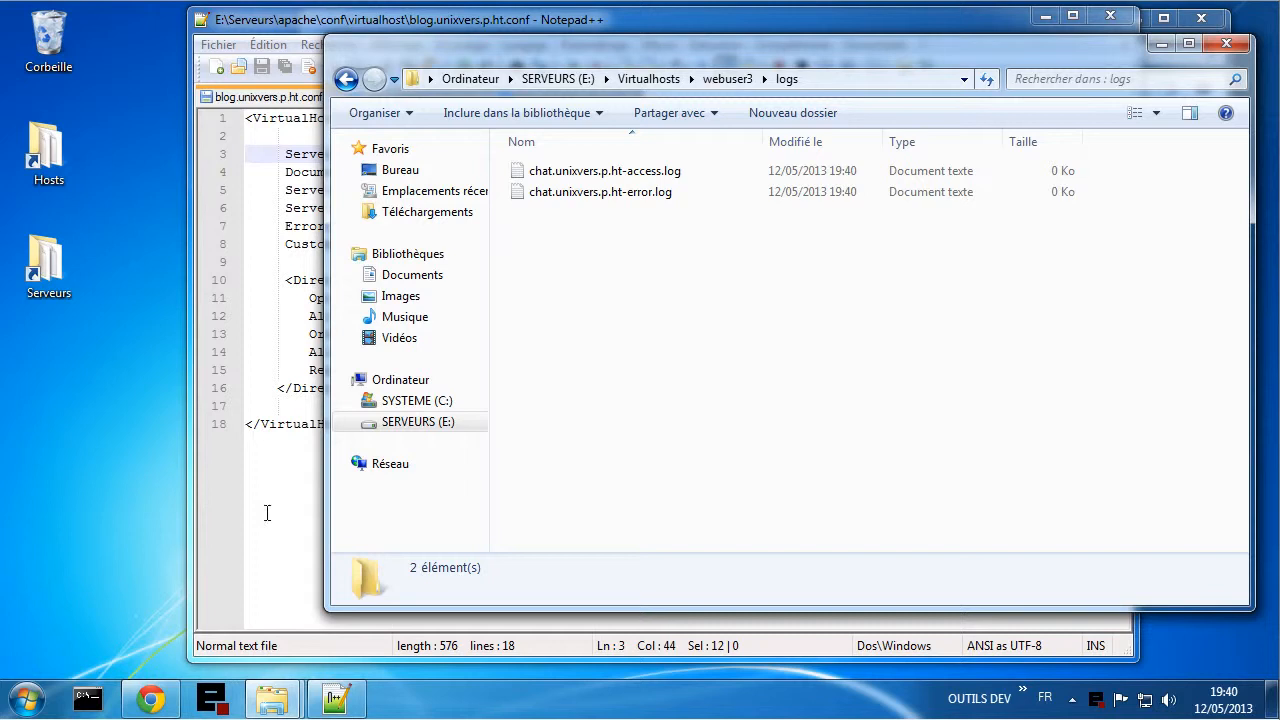
# - Switch to Chrome and, in a new tab, change the Blog bookmark's URL in the My Site folder to blog.unixvers.p.ht
pyautogui.click(151, 698)
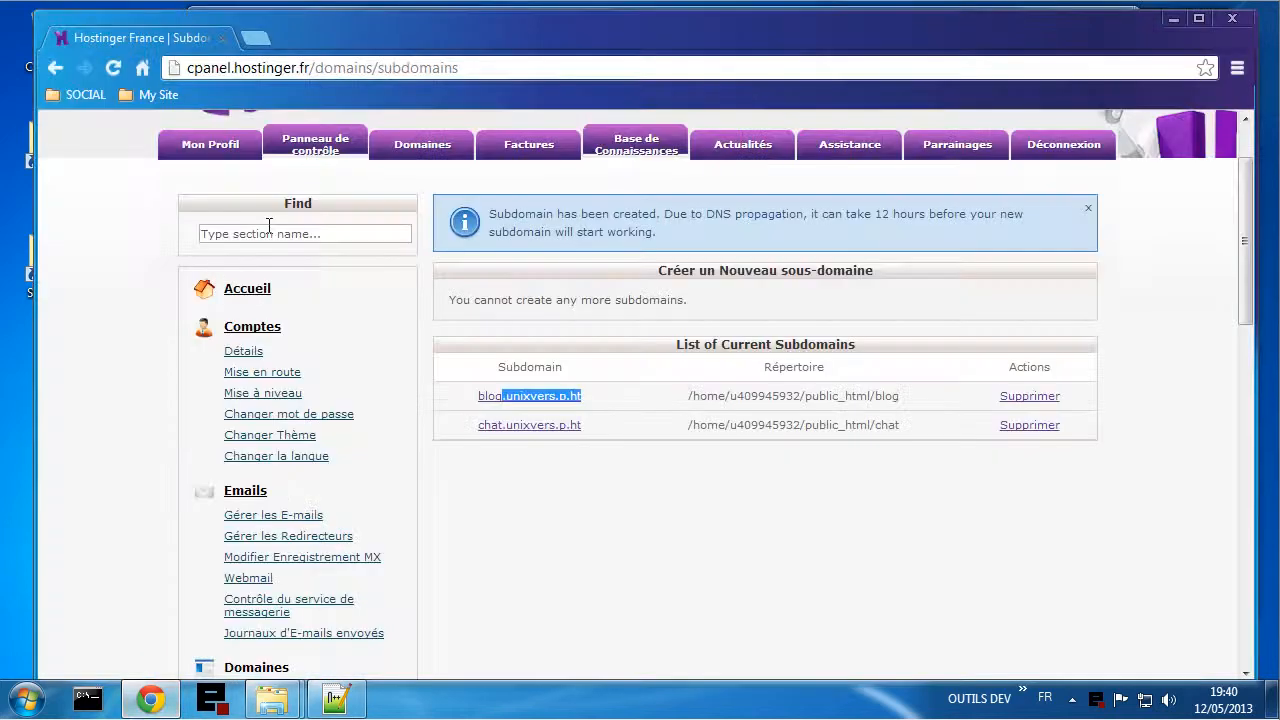
pyautogui.click(256, 36)
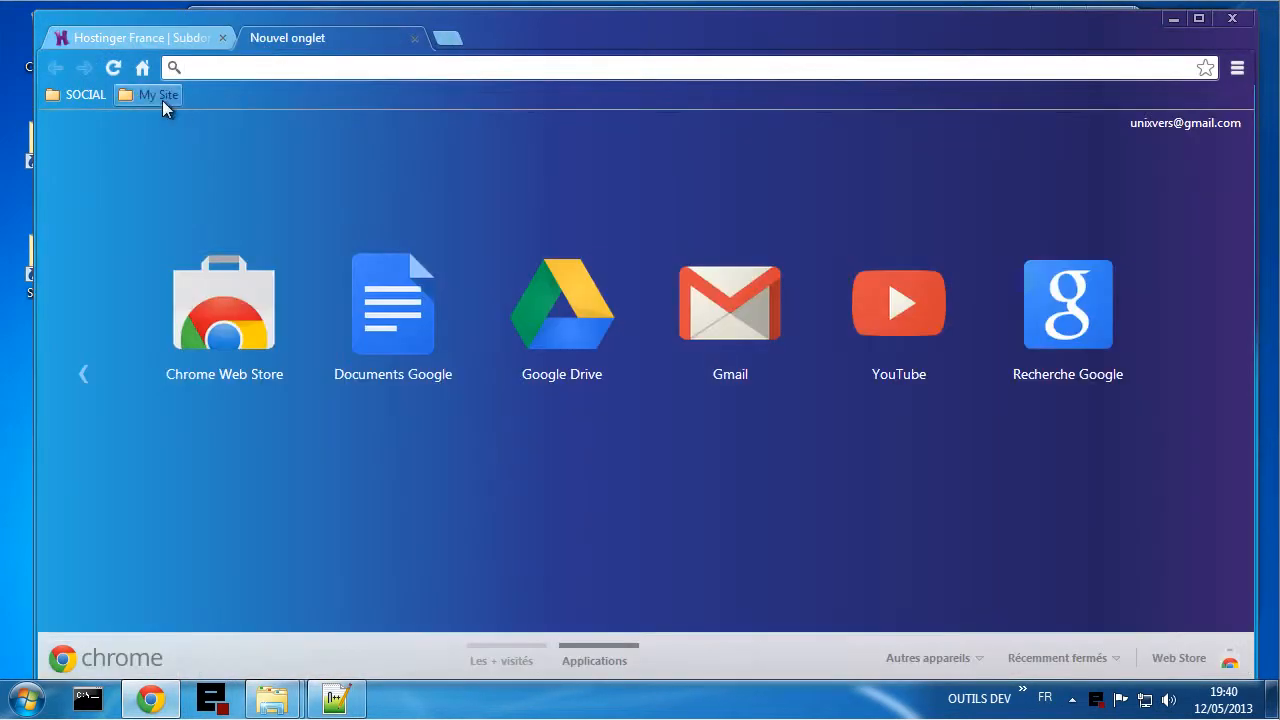
pyautogui.click(161, 98)
pyautogui.rightClick(152, 130)
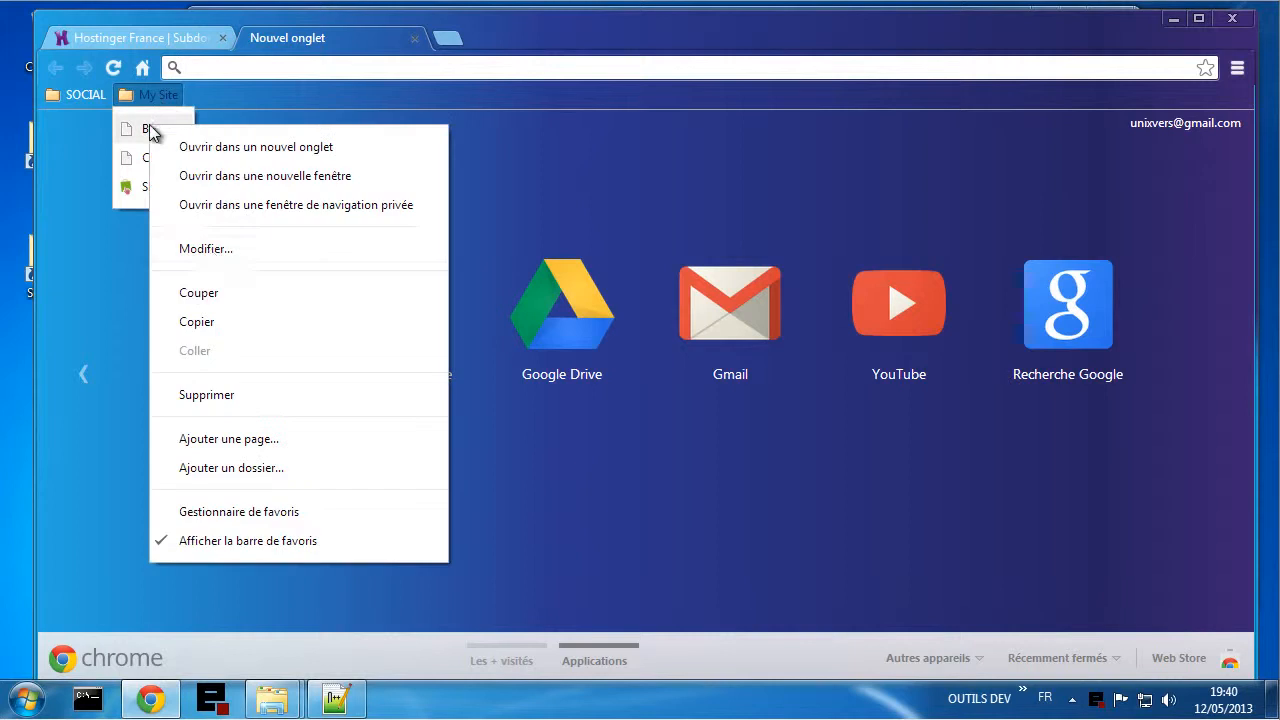
pyautogui.click(180, 249)
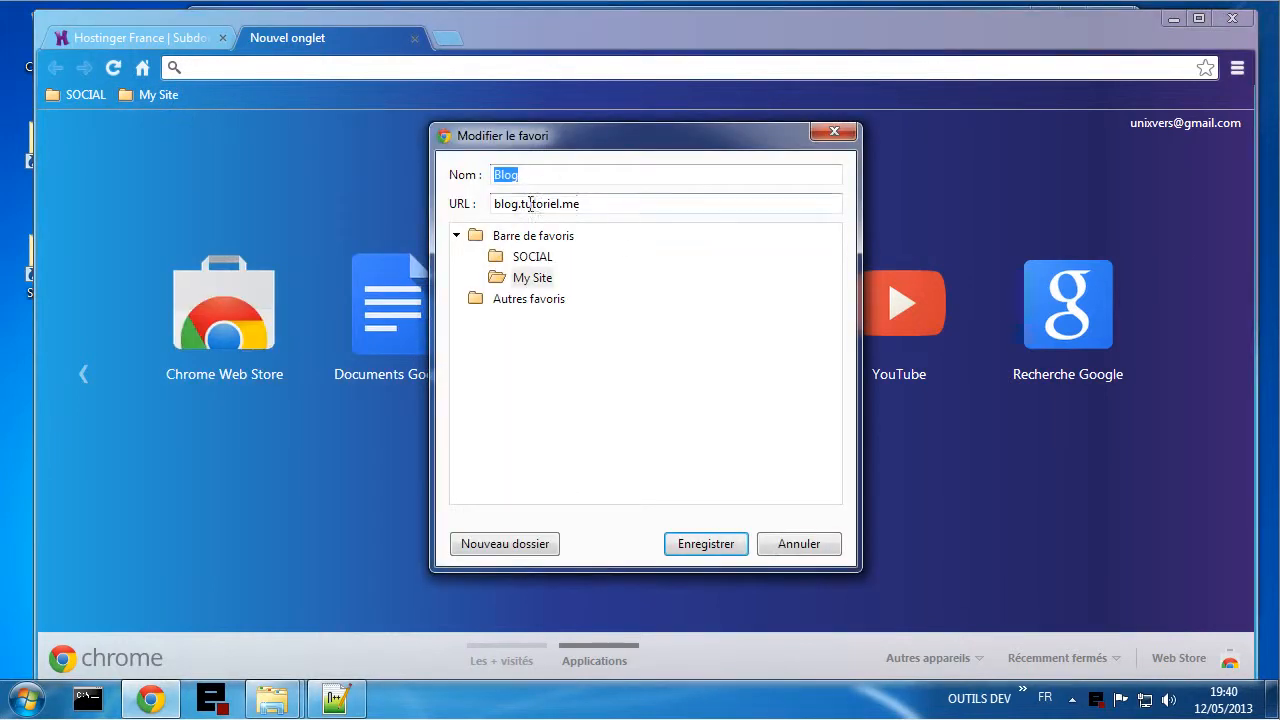
pyautogui.moveTo(520, 204); pyautogui.dragTo(581, 203)
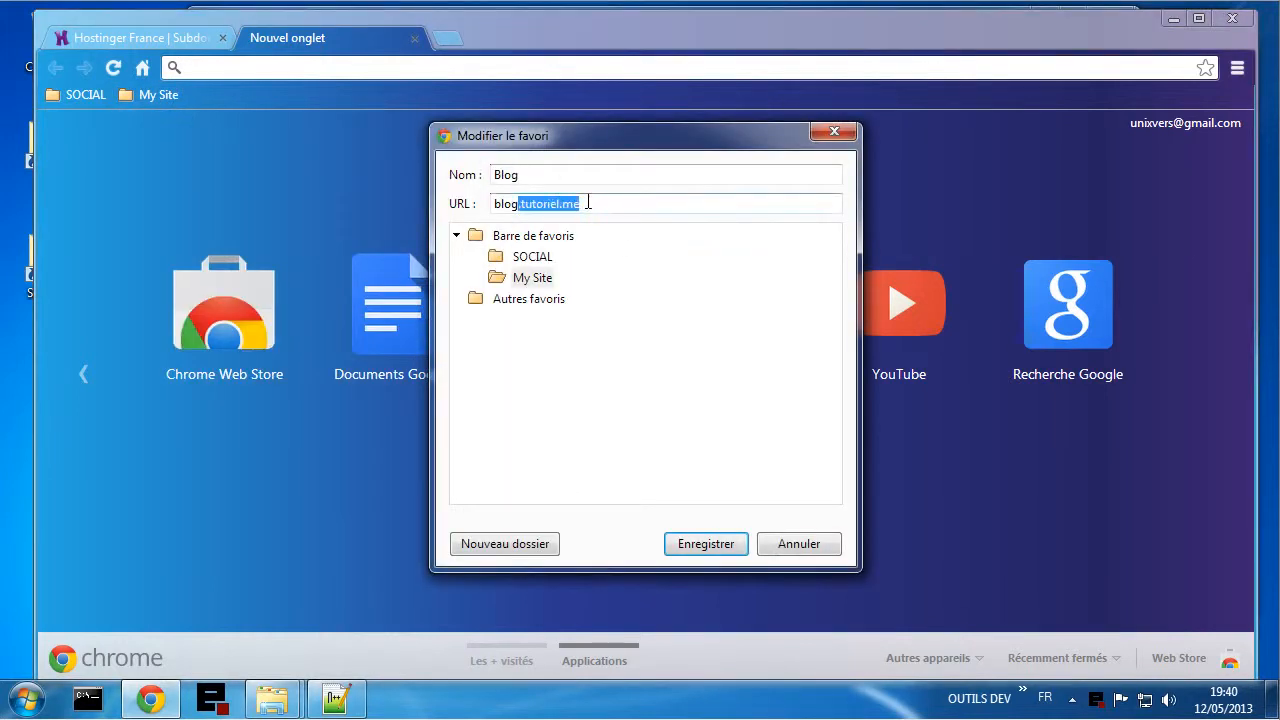
pyautogui.write('.univers.p.ht')
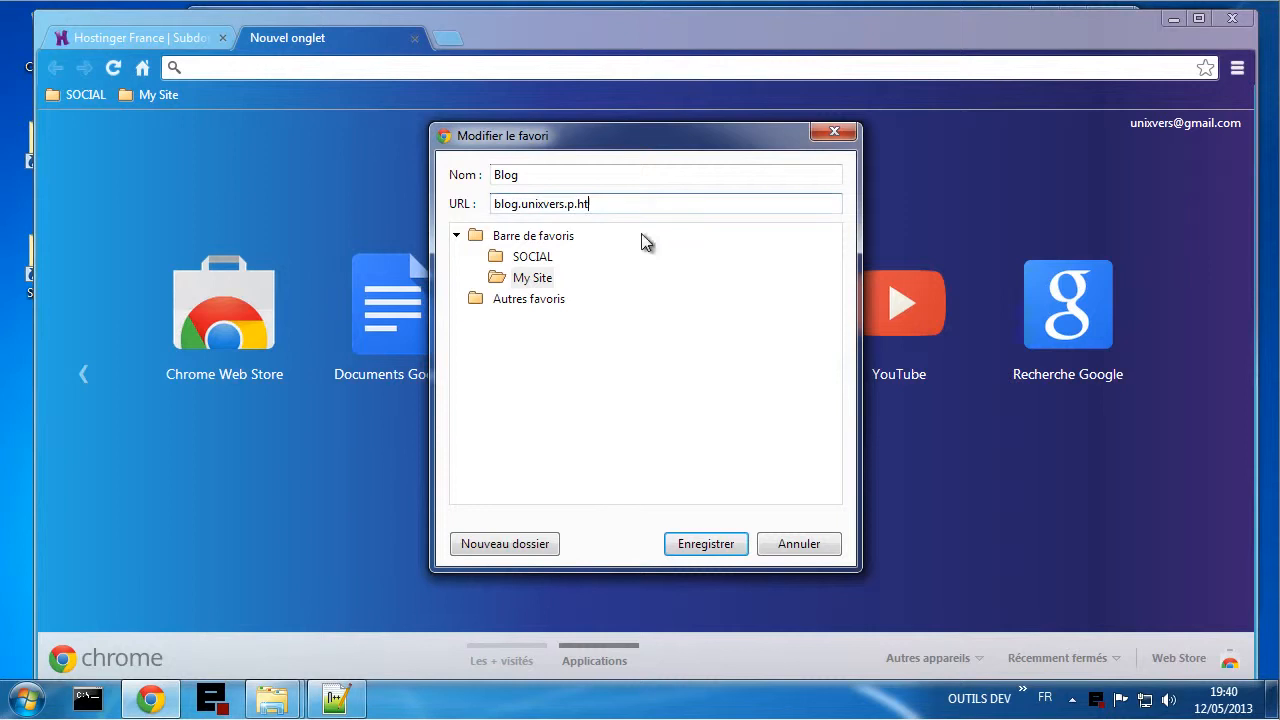
pyautogui.click(703, 543)
# - Change the URL of the Chat bookmark in the My Site folder to chat.unixvers.p.ht and save it
pyautogui.click(158, 94)
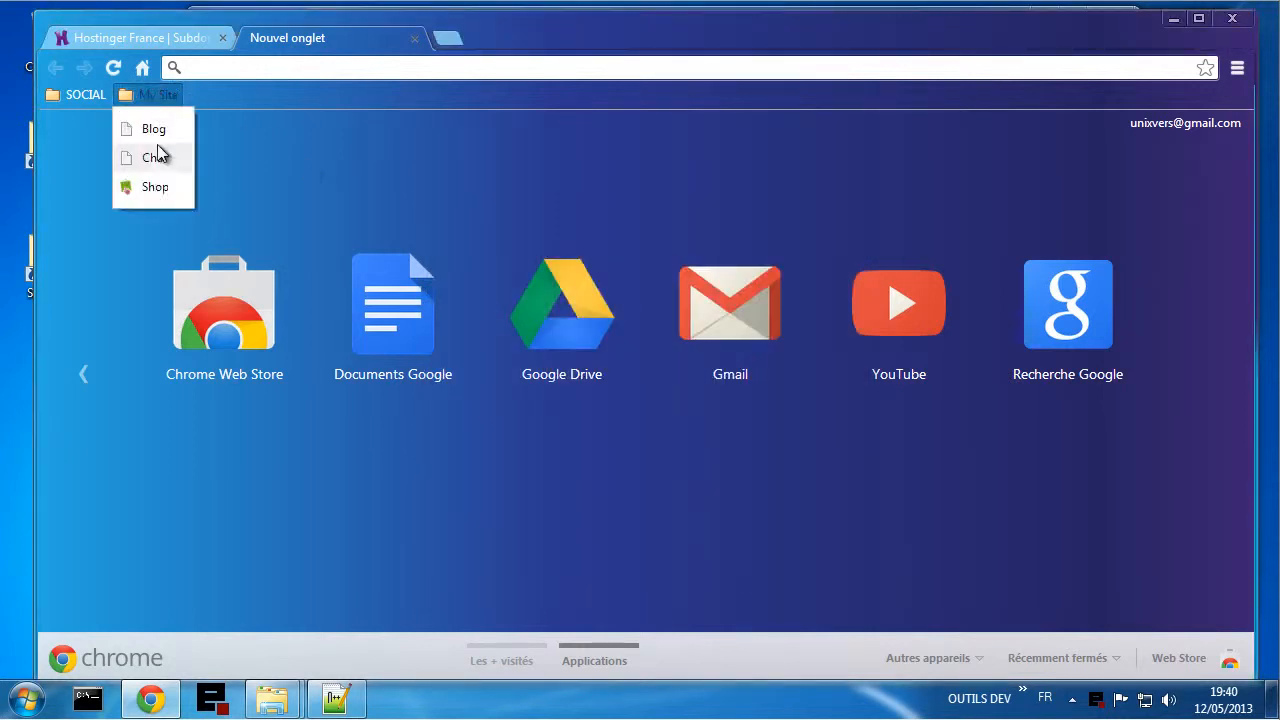
pyautogui.rightClick(156, 156)
pyautogui.click(204, 270)
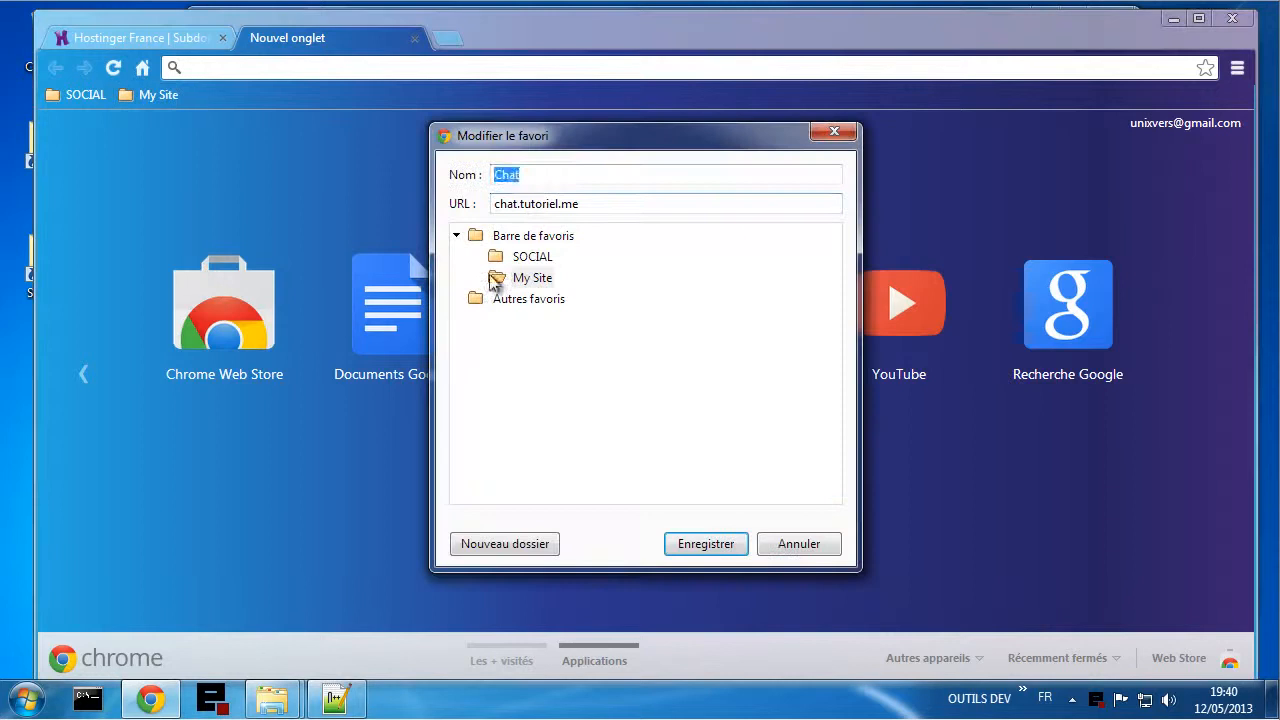
pyautogui.click(522, 204)
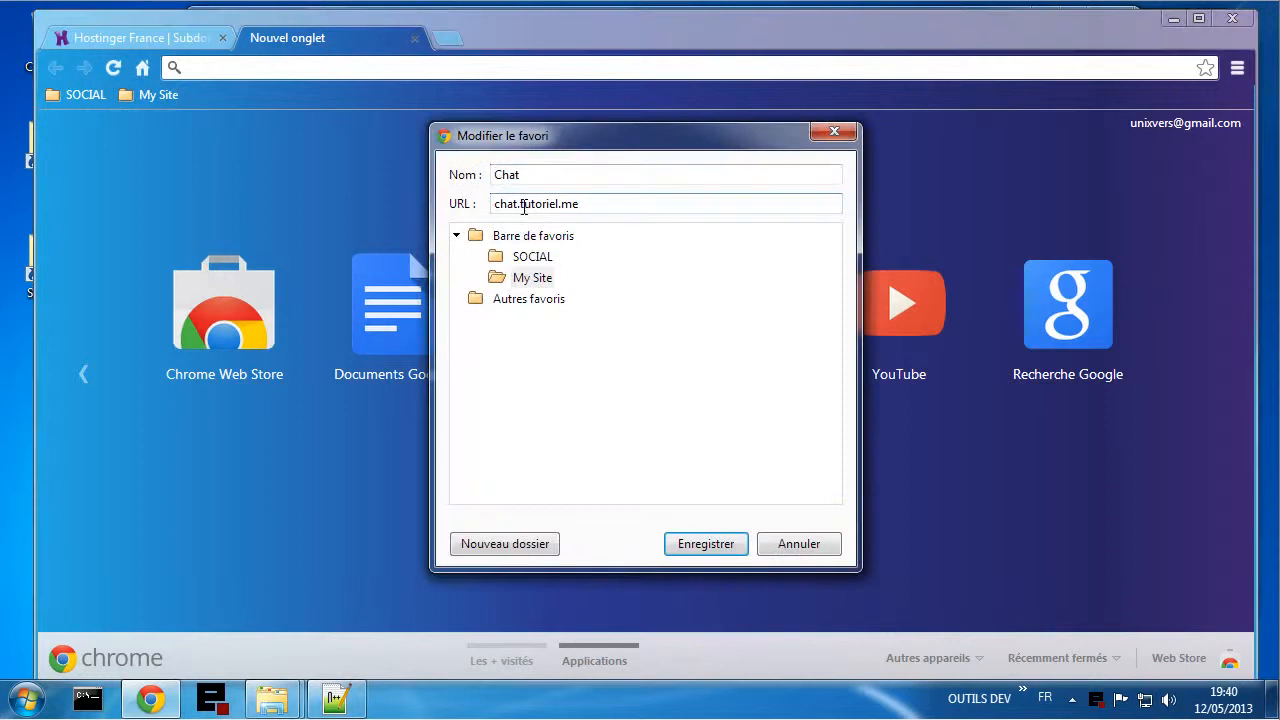
pyautogui.moveTo(521, 205); pyautogui.dragTo(677, 177)
pyautogui.write('unixvers.p.ht')
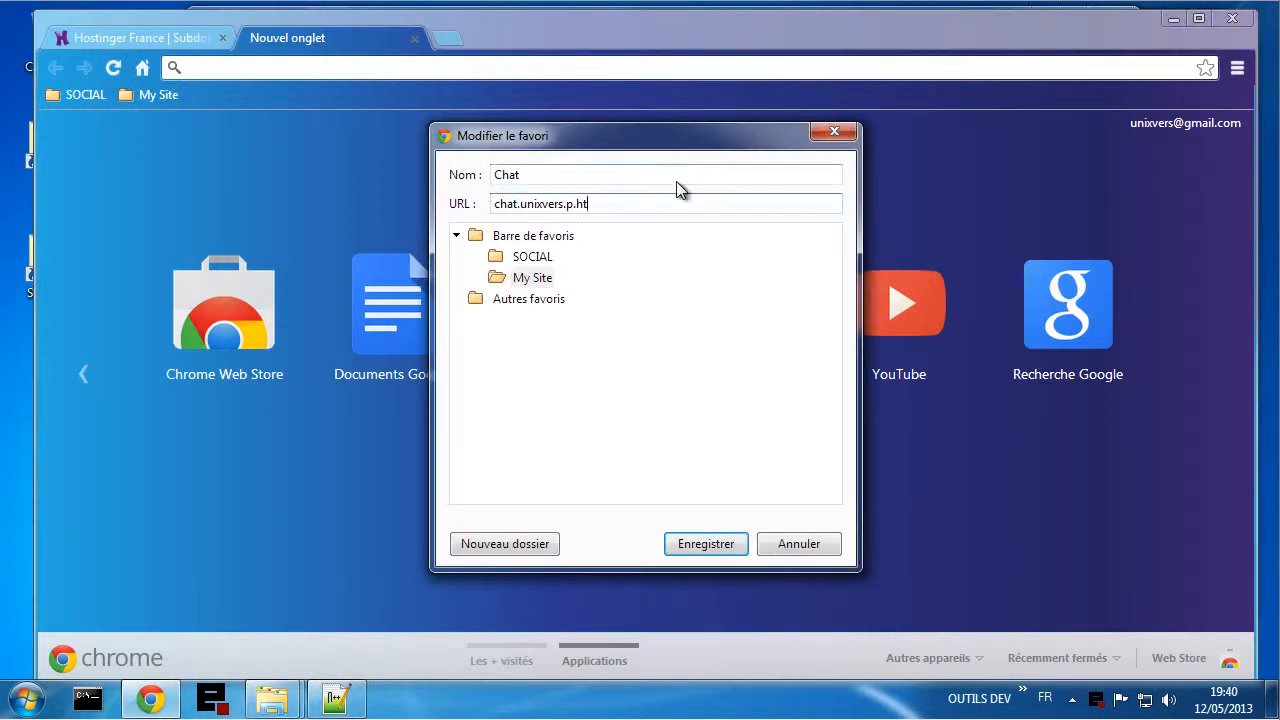
pyautogui.click(723, 546)
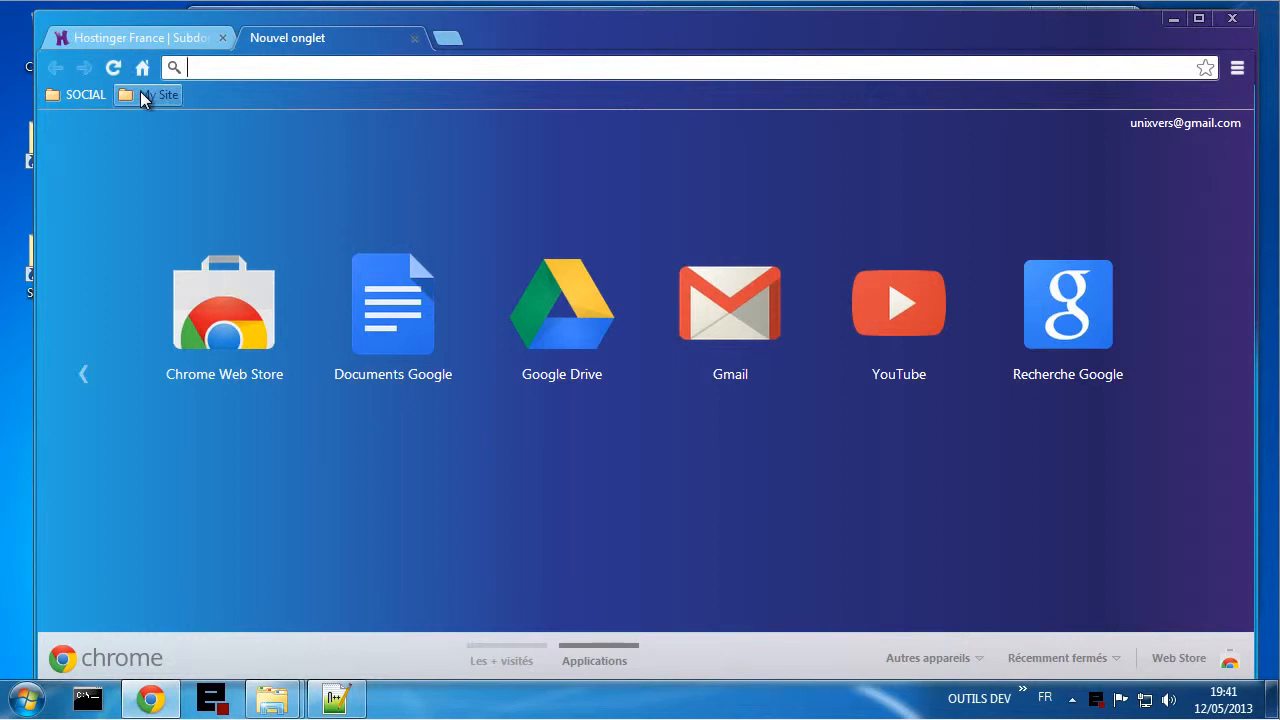
# - Change the URL of the Shop bookmark in the My Site folder to shop.unixvers.p.ht and save it
pyautogui.click(141, 92)
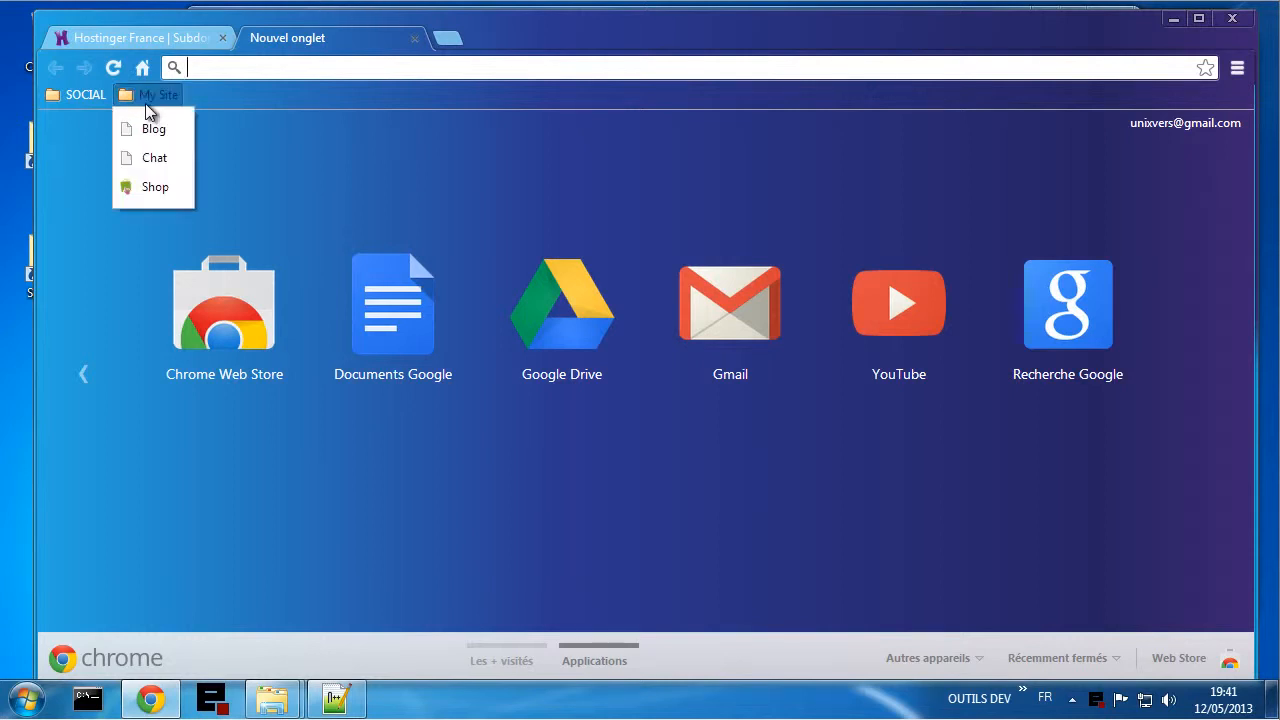
pyautogui.rightClick(165, 195)
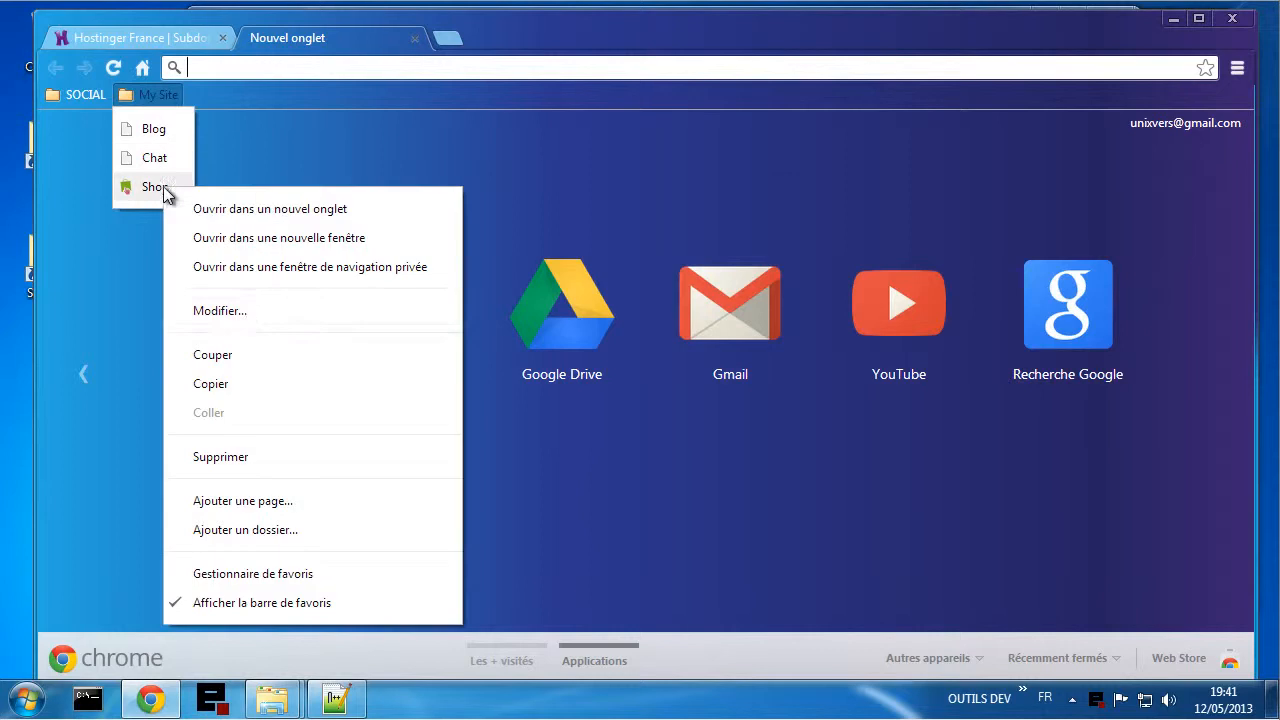
pyautogui.click(246, 311)
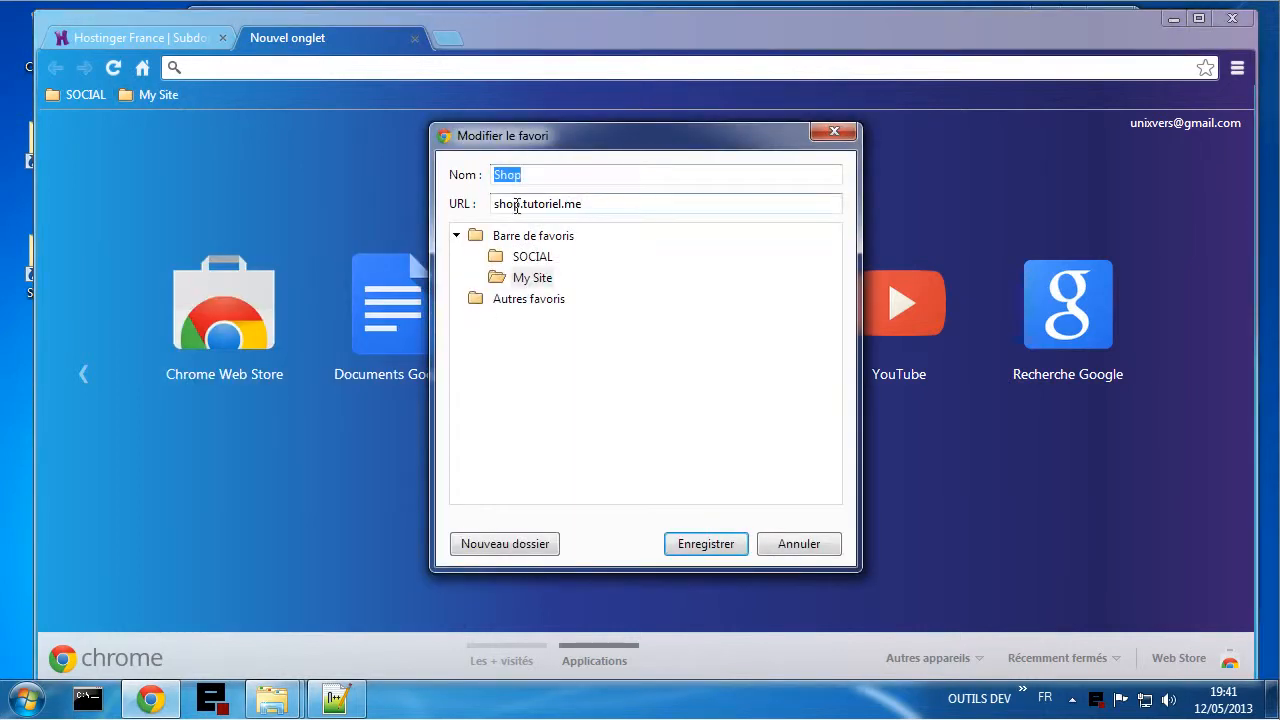
pyautogui.moveTo(521, 204); pyautogui.dragTo(595, 204)
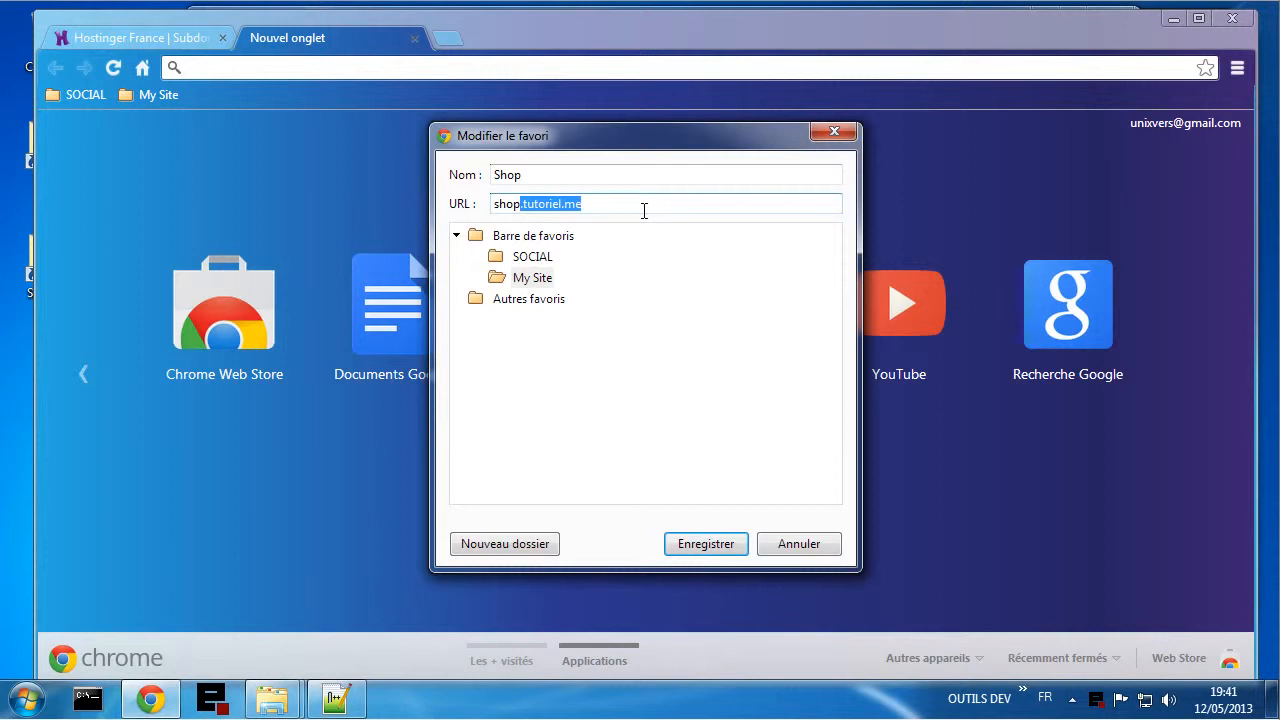
pyautogui.write('.unixvers.p.ht')
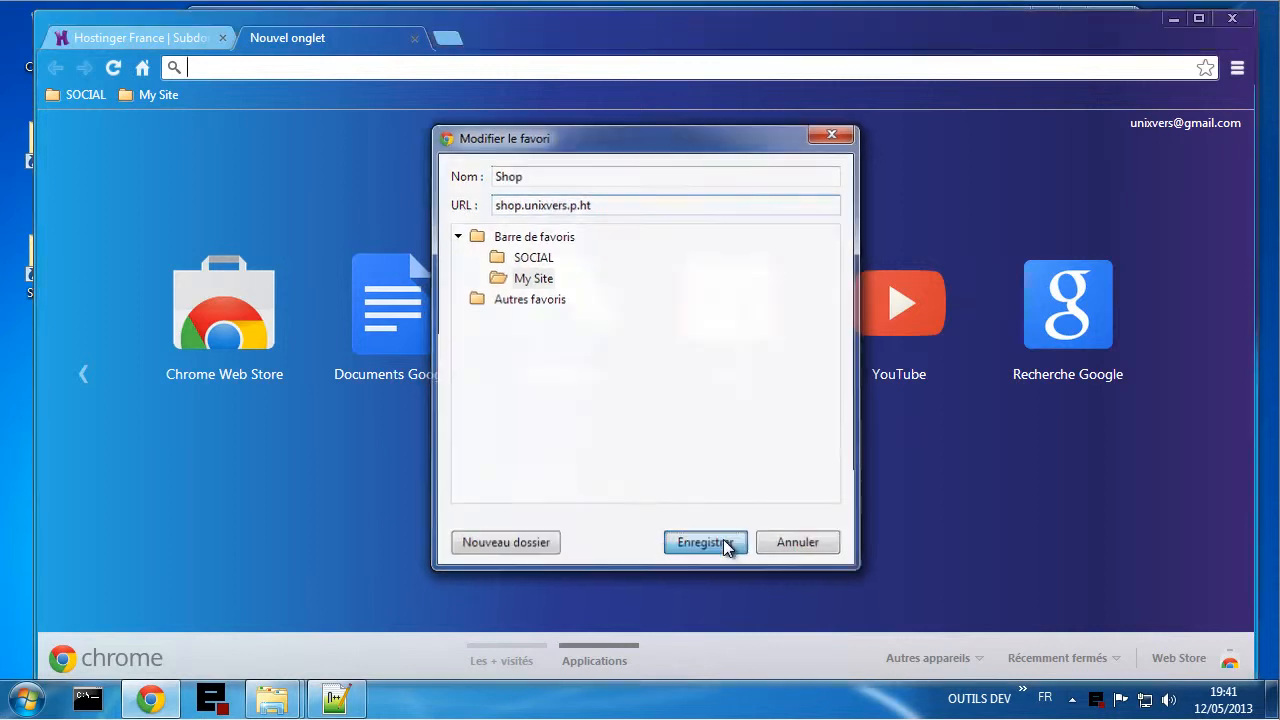
pyautogui.click(723, 539)
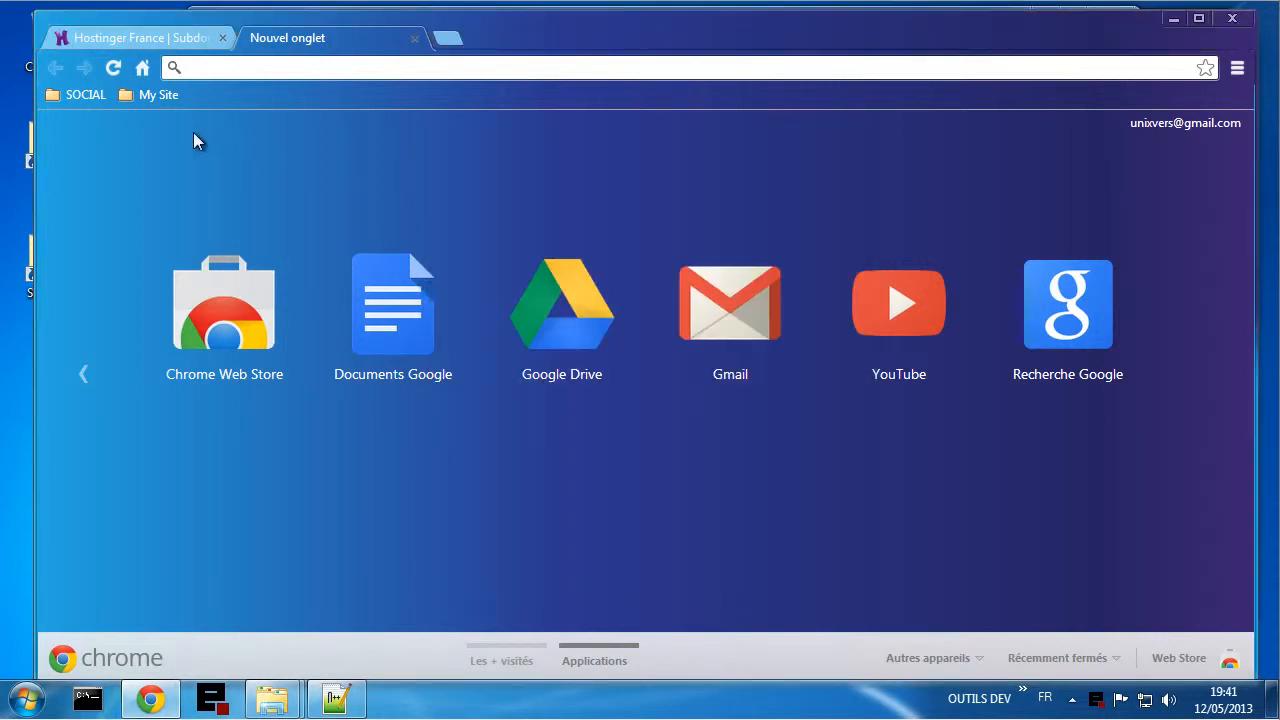
# - Open the Blog bookmark from the My Site folder and reload the page to check the site
pyautogui.click(156, 95)
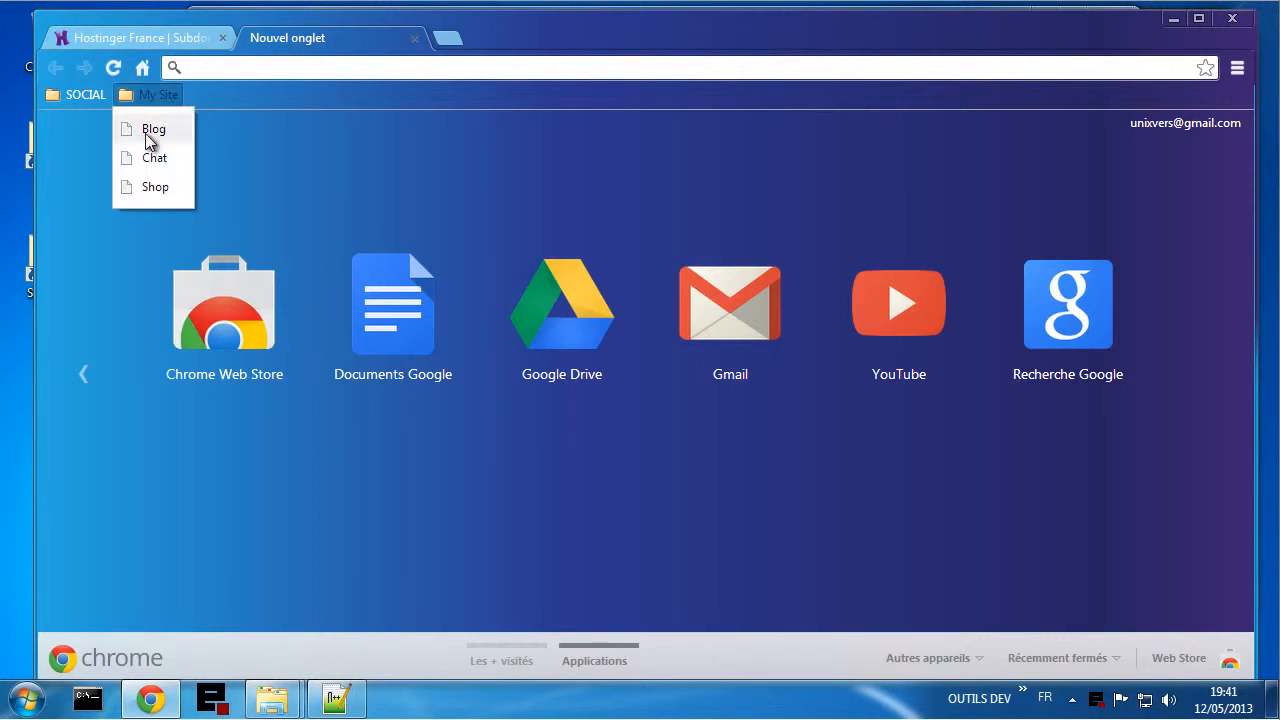
pyautogui.click(150, 128)
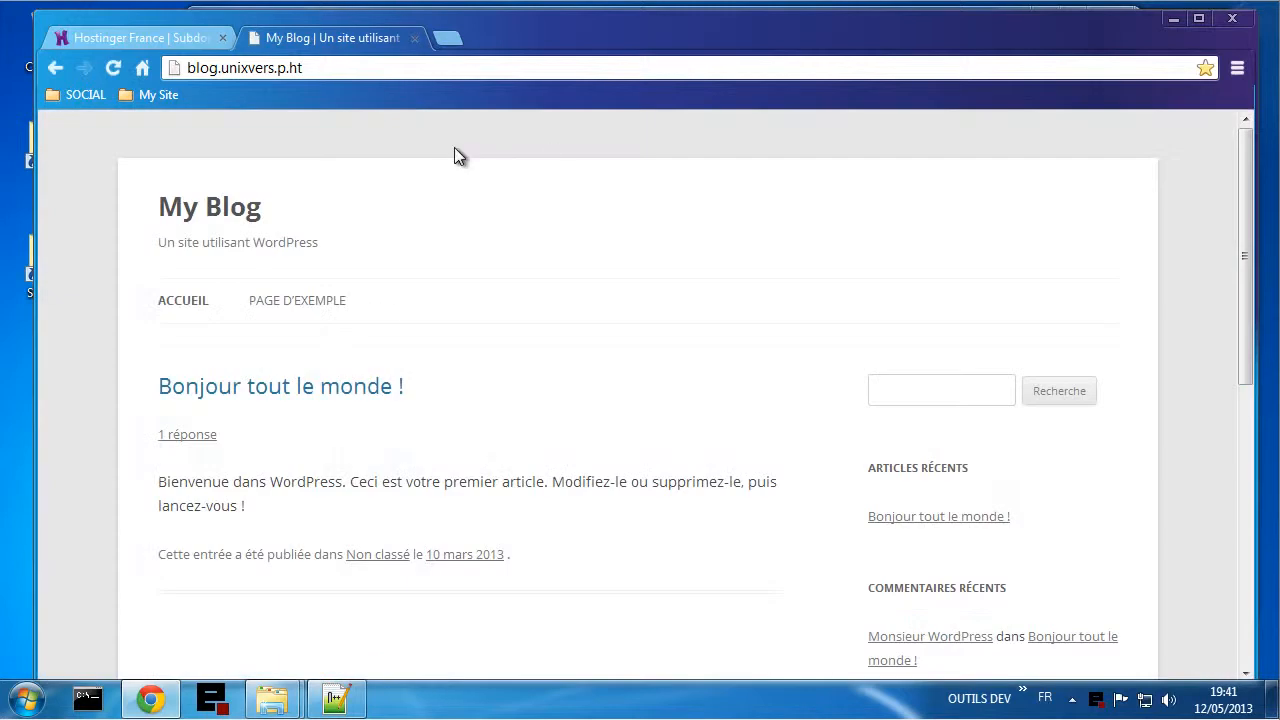
pyautogui.click(112, 68)
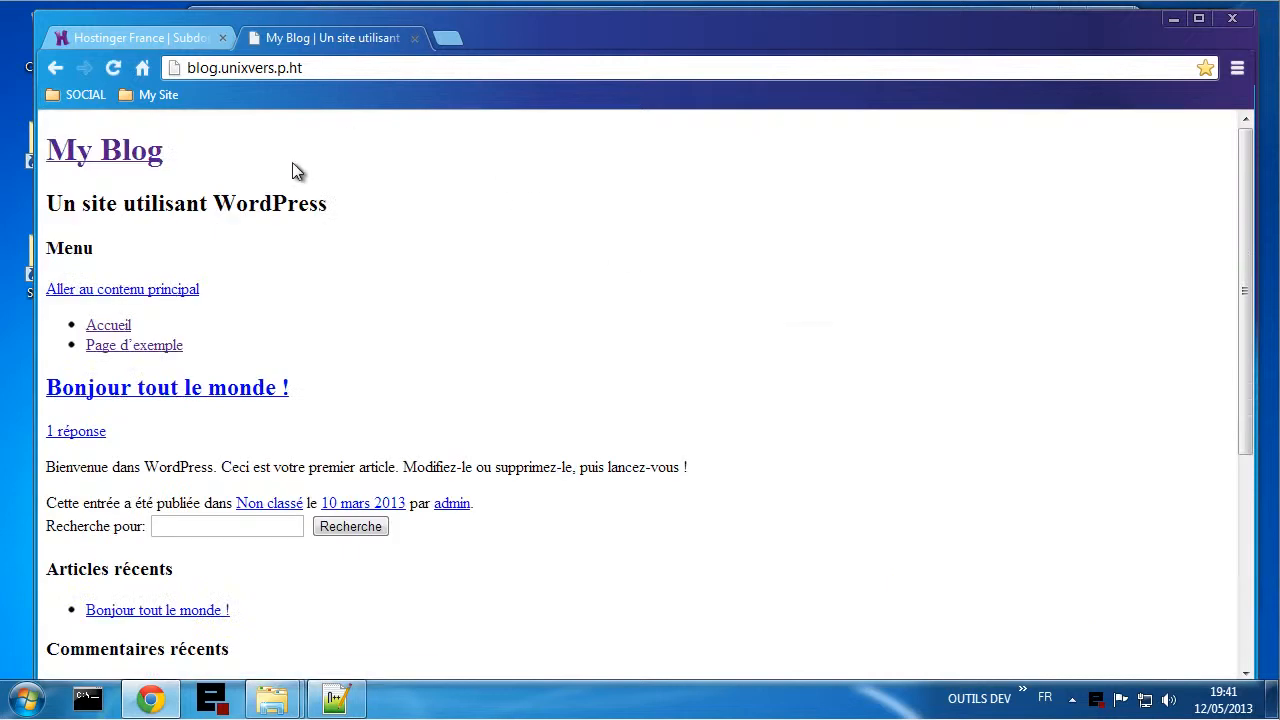
# - Open the Chat and Shop bookmarks from the My Site folder, each in its own new tab, to check both sites
pyautogui.click(446, 38)
pyautogui.click(178, 95)
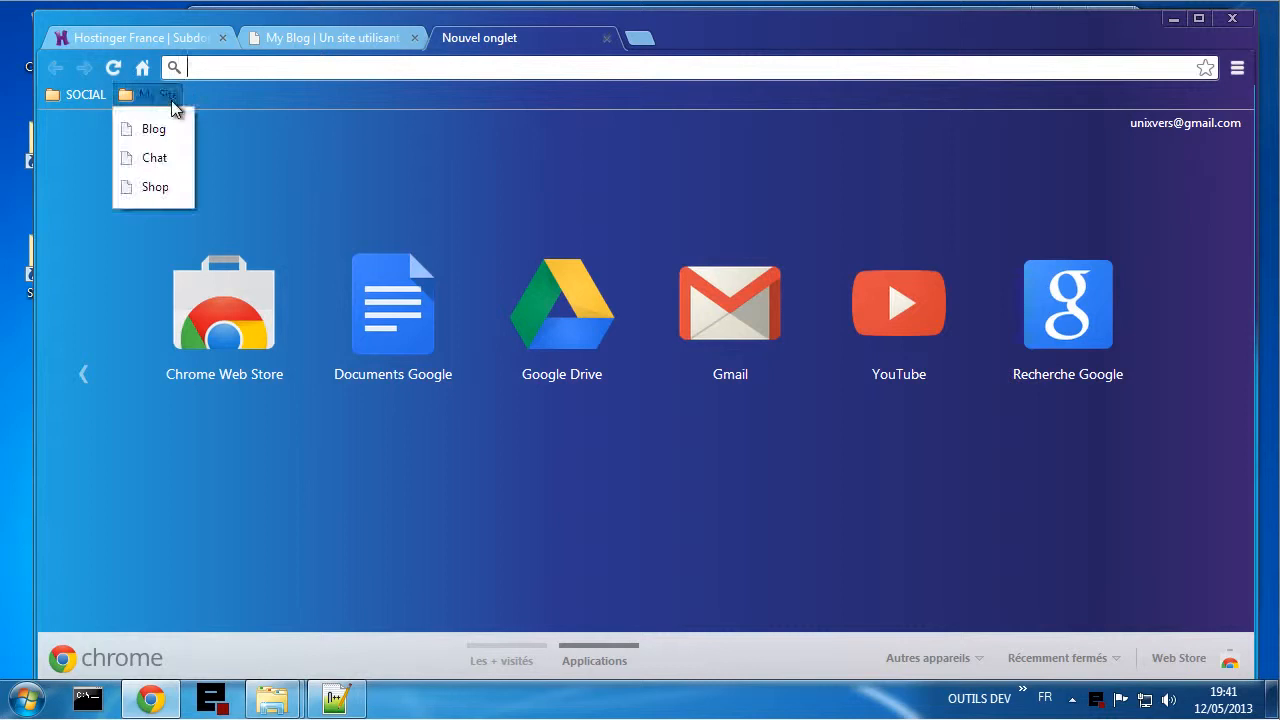
pyautogui.click(155, 158)
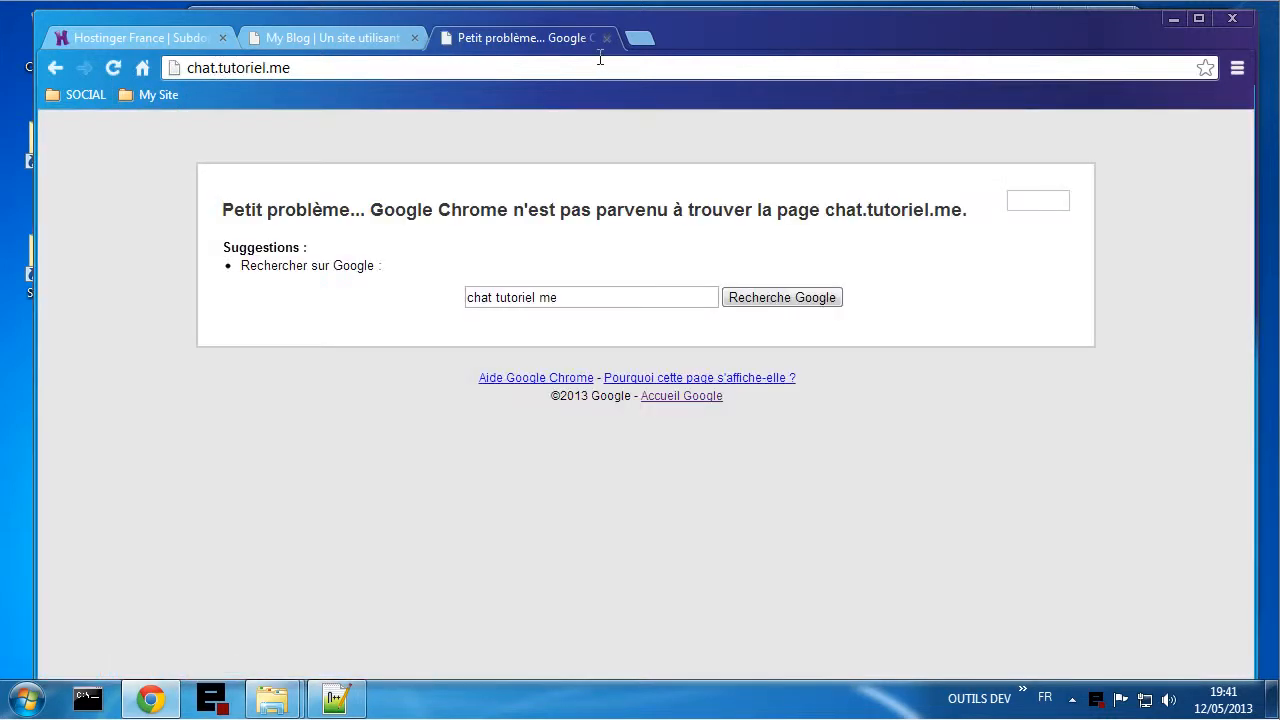
pyautogui.click(639, 38)
pyautogui.click(179, 95)
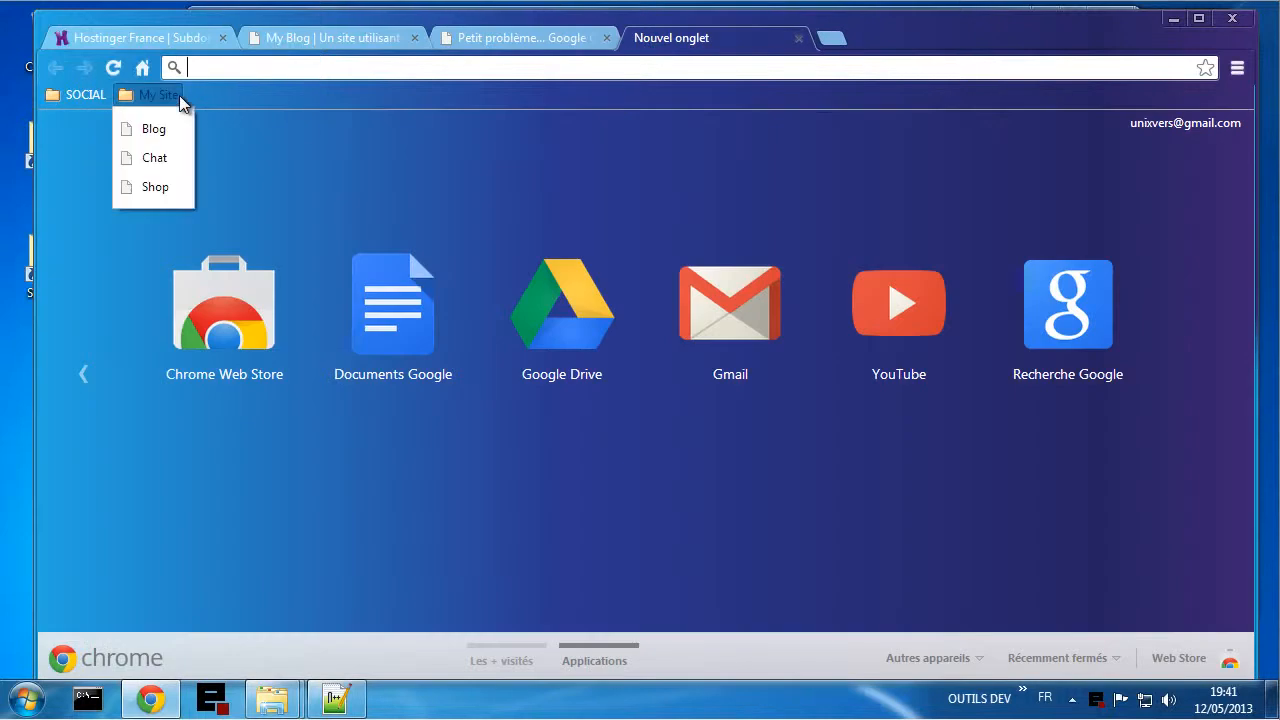
pyautogui.click(183, 185)
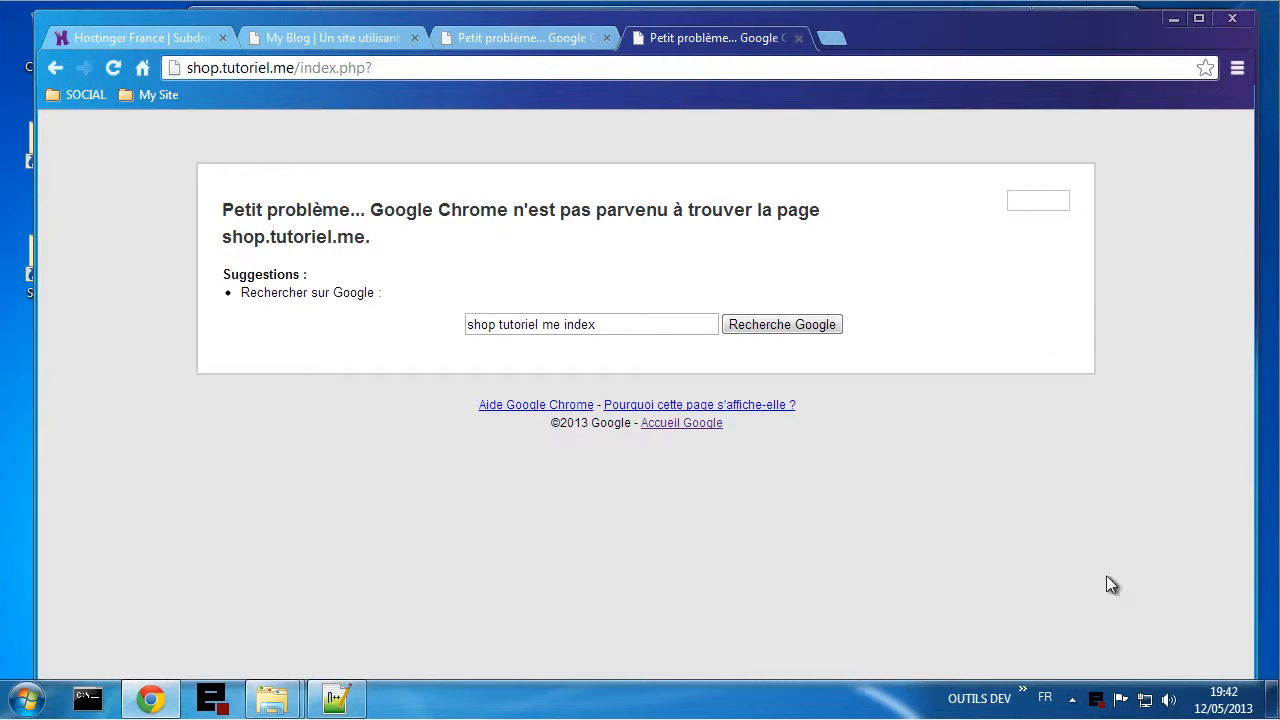
# - Open phpMyAdmin from the EasyPHP administration page and log in as root
pyautogui.rightClick(1096, 700)
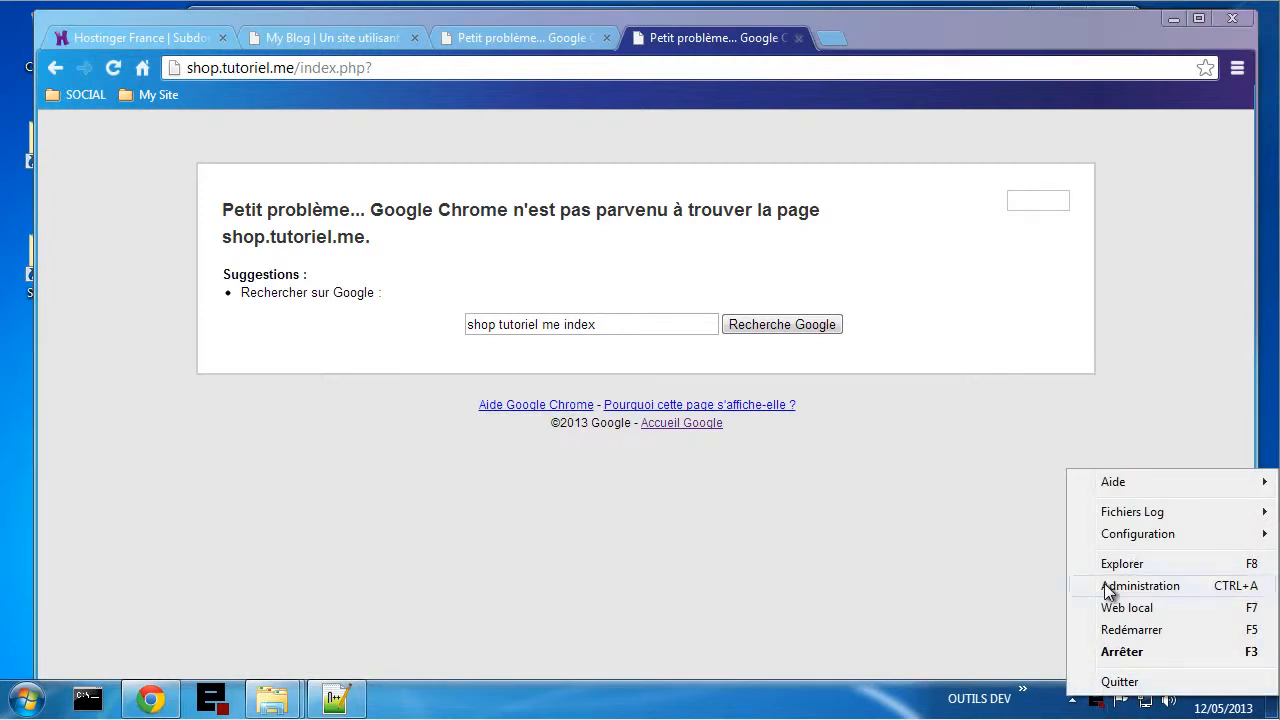
pyautogui.click(1141, 587)
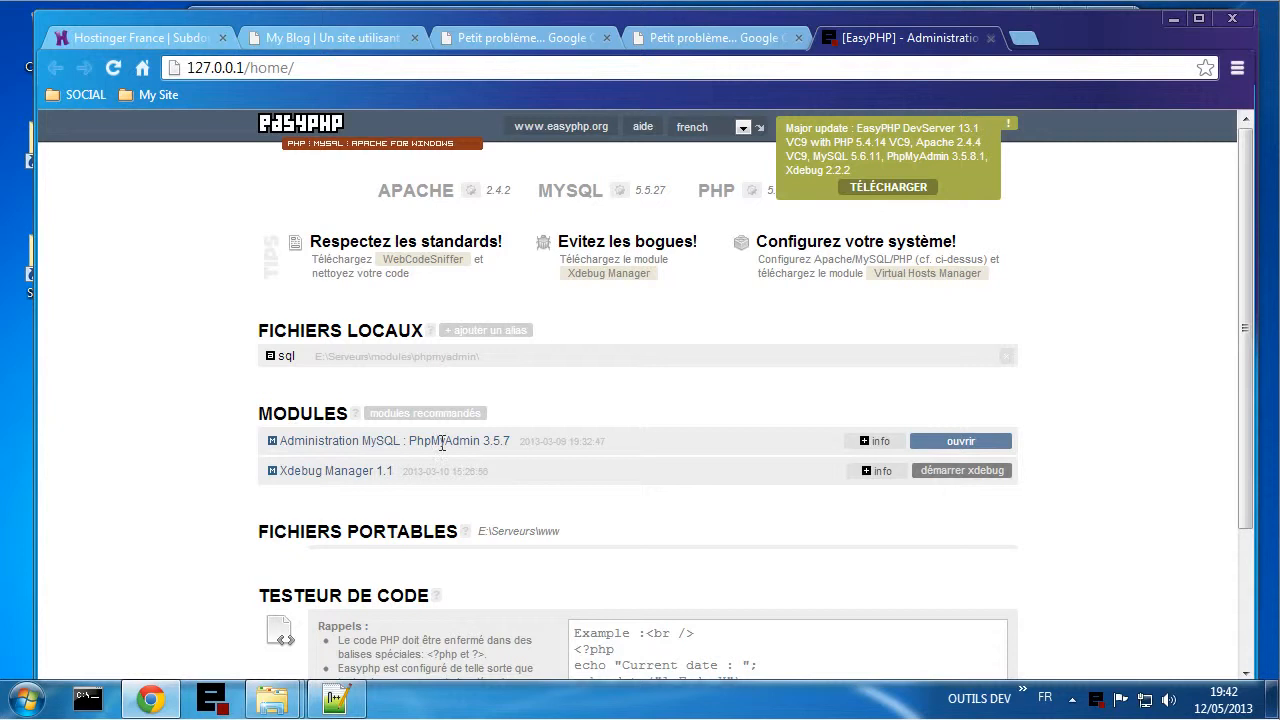
pyautogui.click(960, 441)
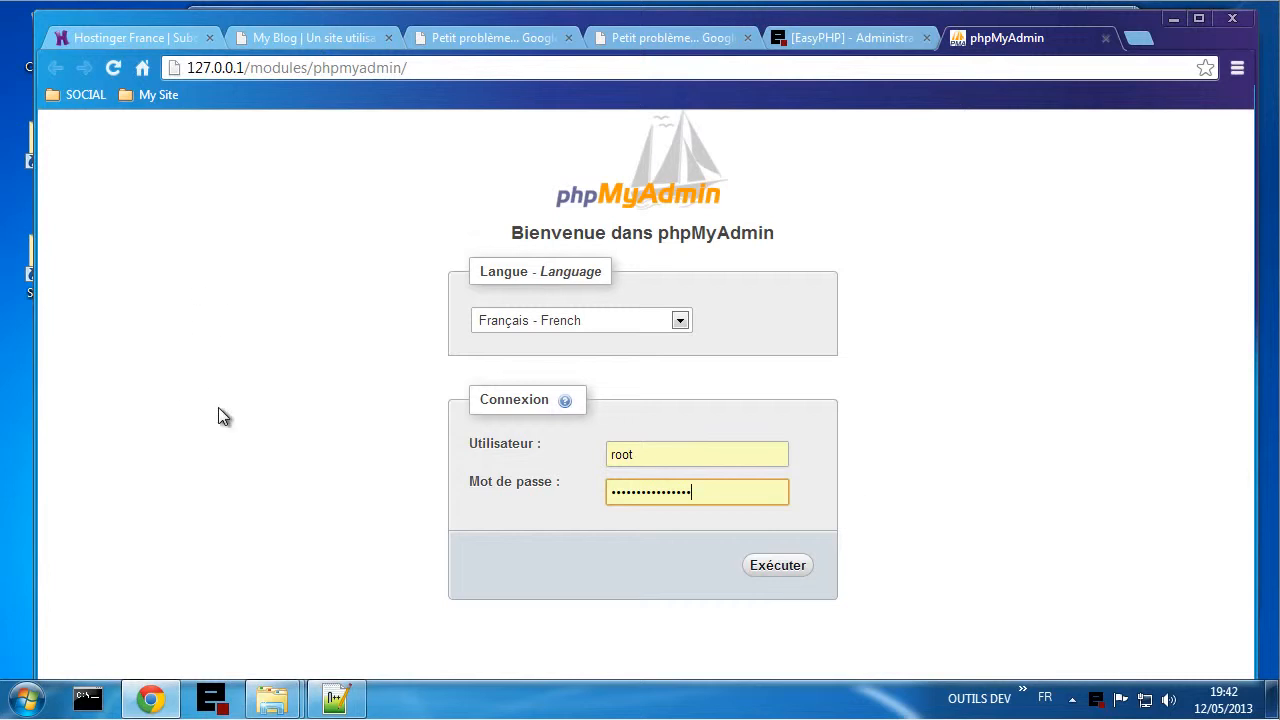
pyautogui.click(778, 568)
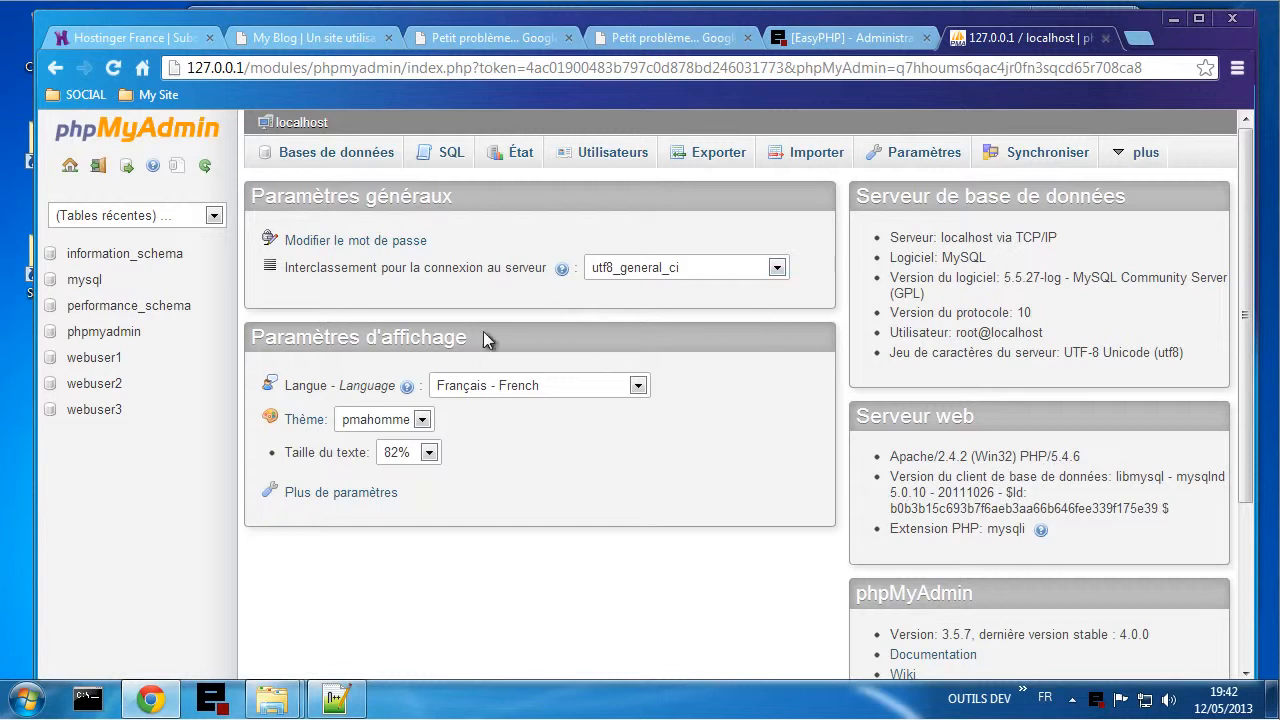
# - Open the webuser1 database and display the contents of its wp_options table
pyautogui.click(94, 358)
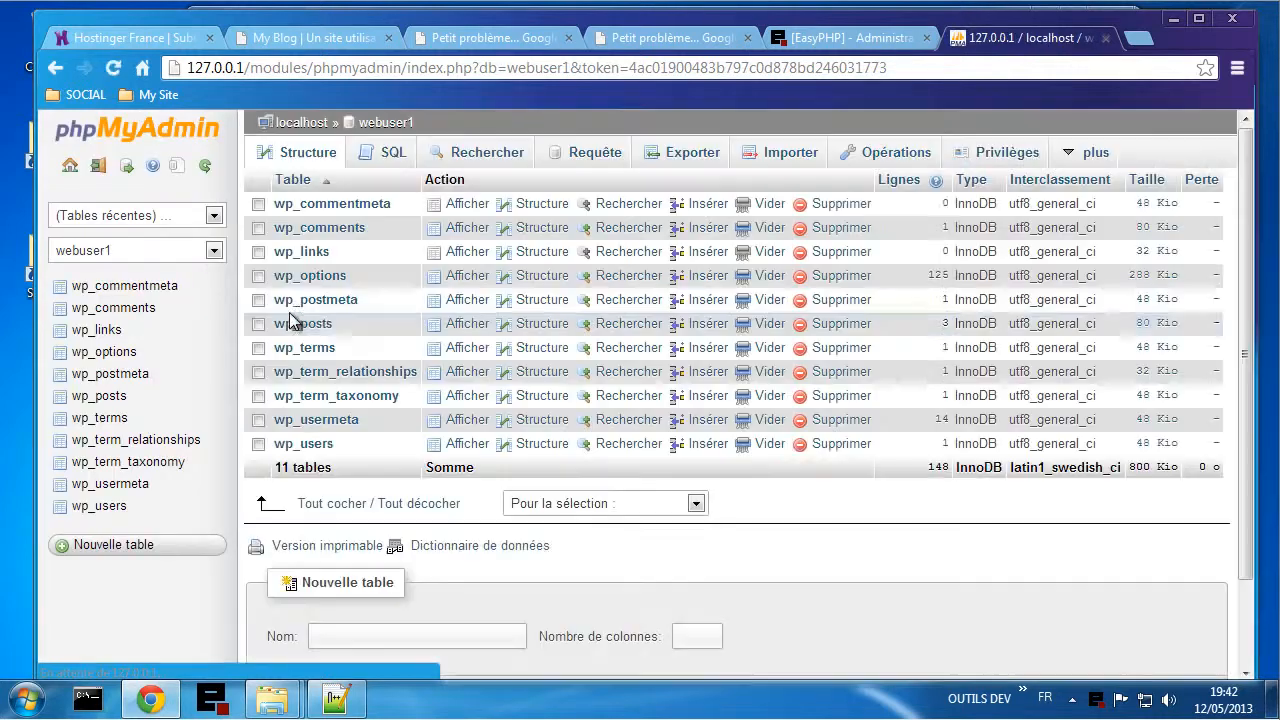
pyautogui.click(105, 359)
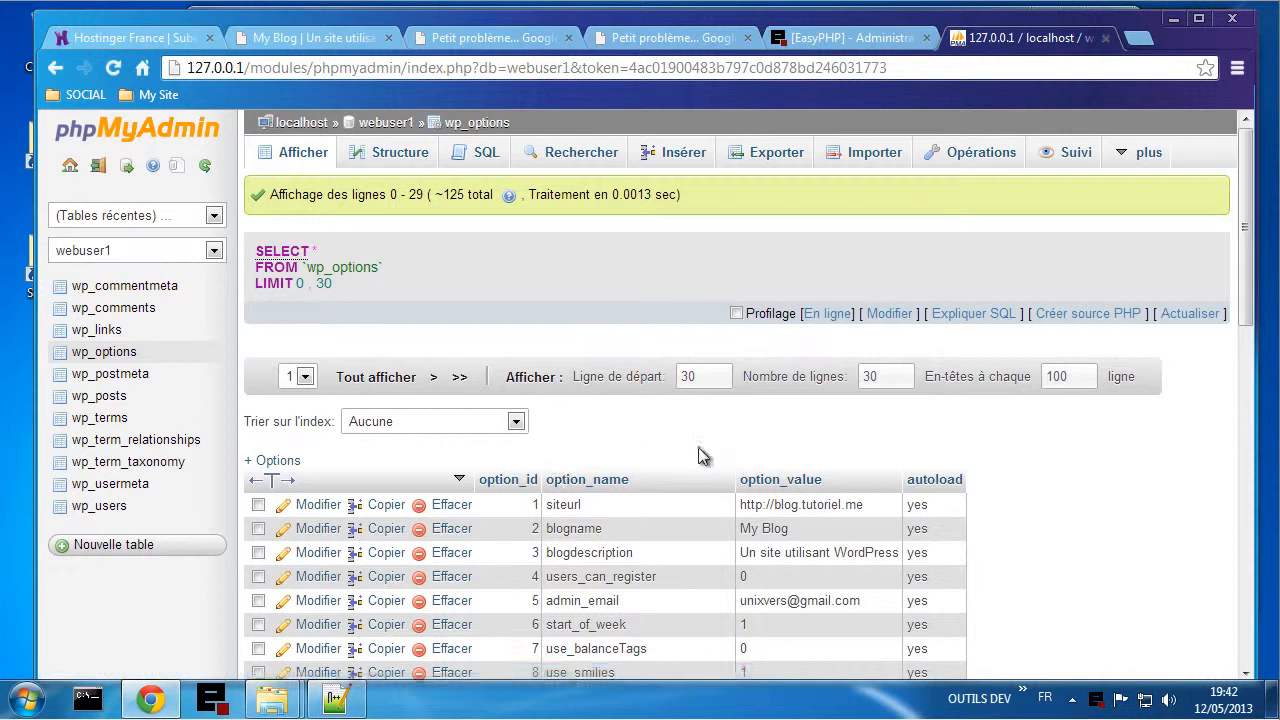
pyautogui.scroll(-1, 698, 447)
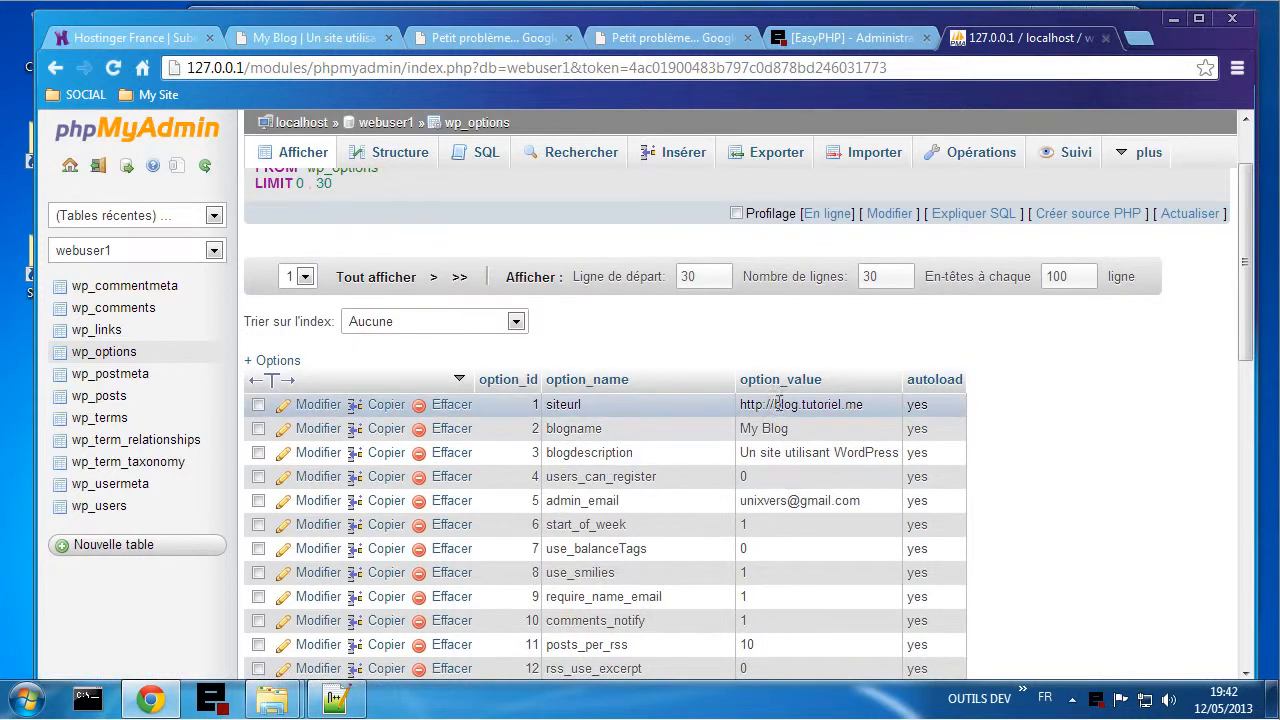
pyautogui.scroll(1, 748, 420)
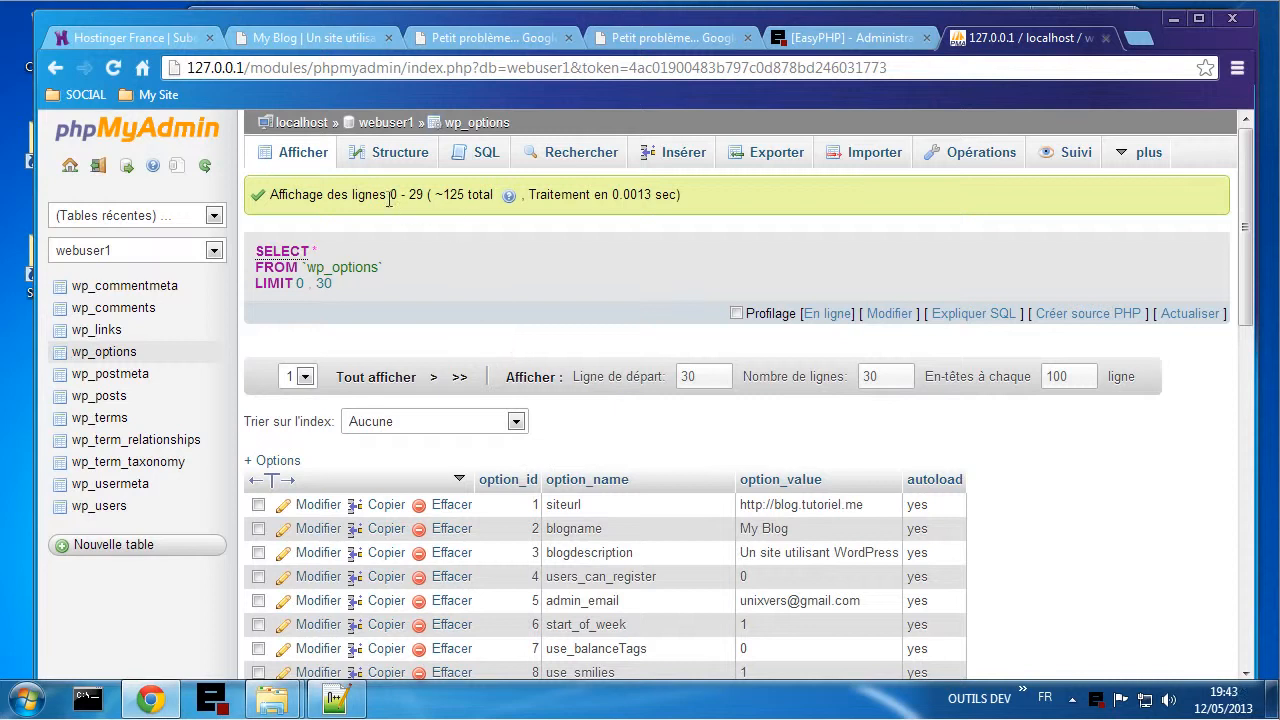
# - Display 300 rows of the wp_options table starting from row 0
pyautogui.click(702, 375)
pyautogui.press('BackSpace')
pyautogui.press('BackSpace')
pyautogui.write('0')
pyautogui.doubleClick(889, 381)
pyautogui.write('300')
pyautogui.press('Return')
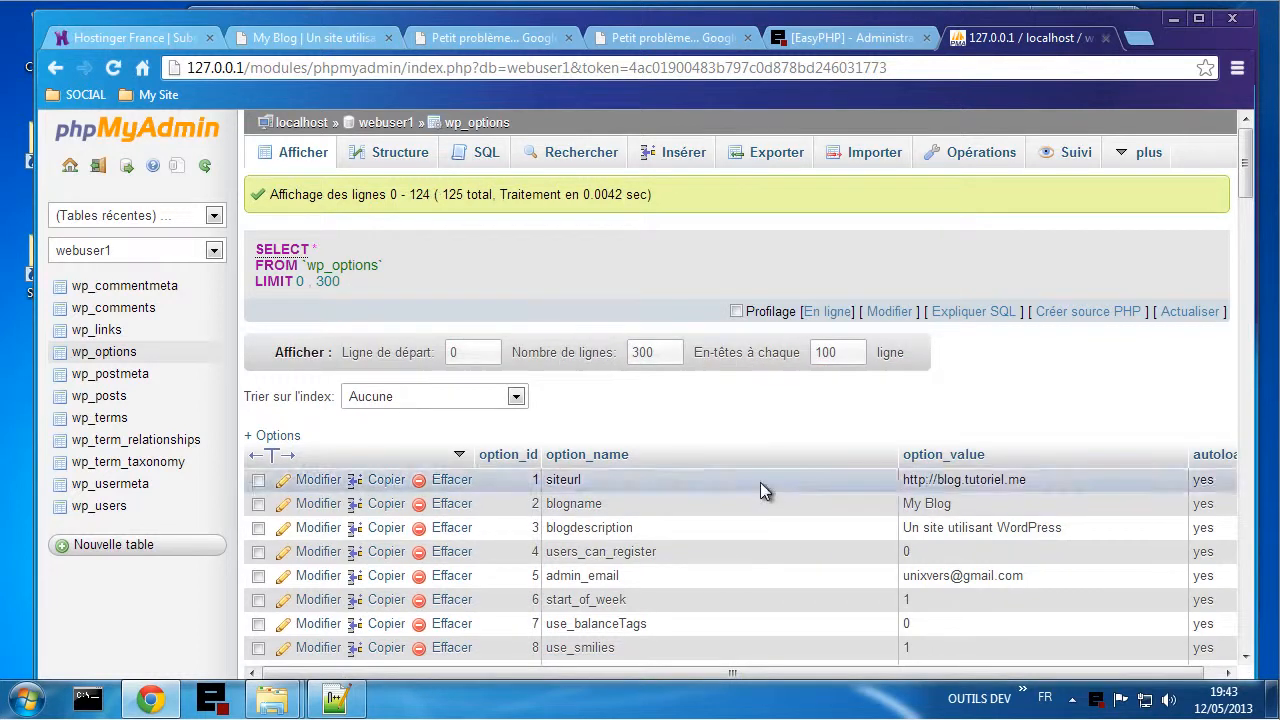
pyautogui.hscroll(1, 758, 670)
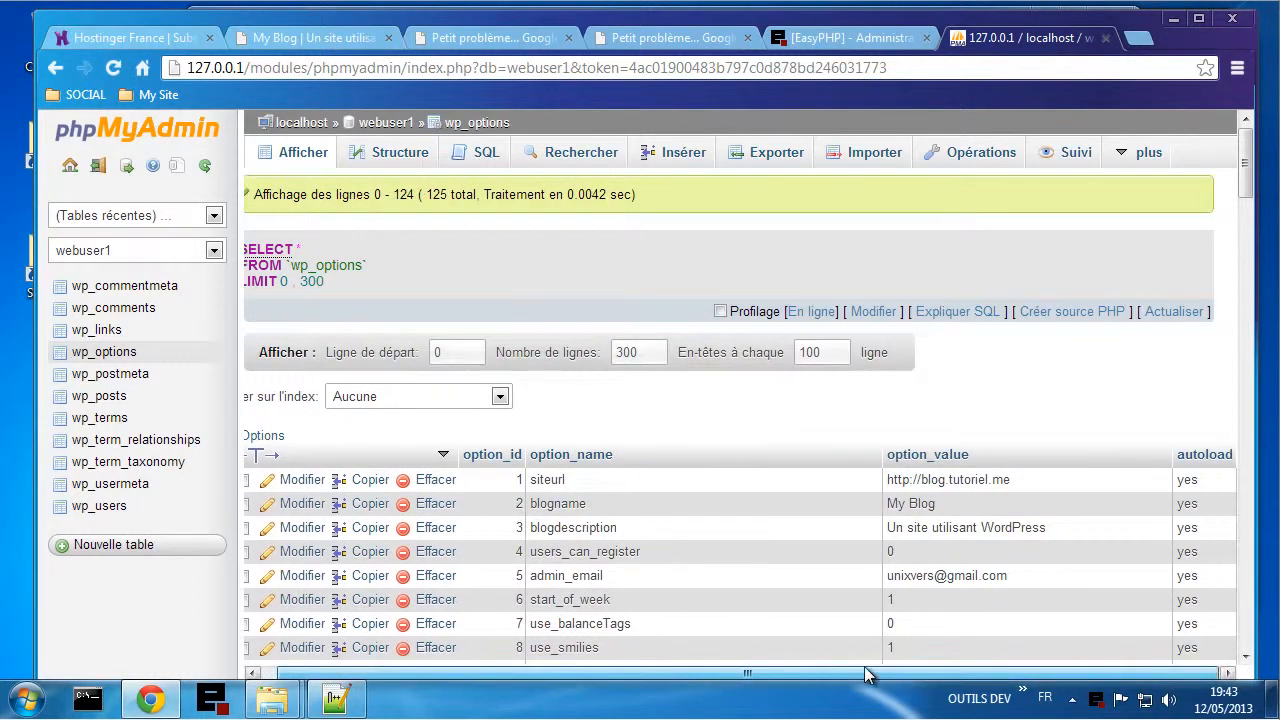
pyautogui.doubleClick(951, 479)
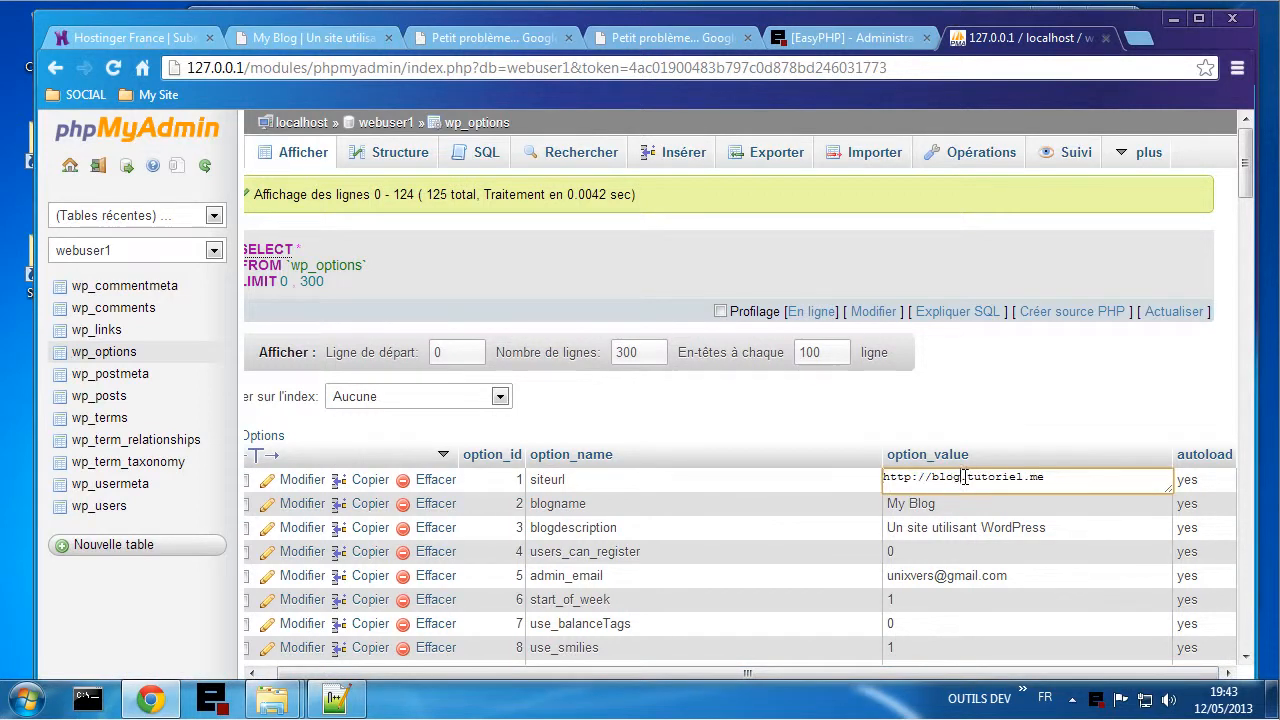
pyautogui.moveTo(964, 477); pyautogui.dragTo(1069, 477)
pyautogui.write('.unixvers.p.ht')
pyautogui.click(1089, 418)
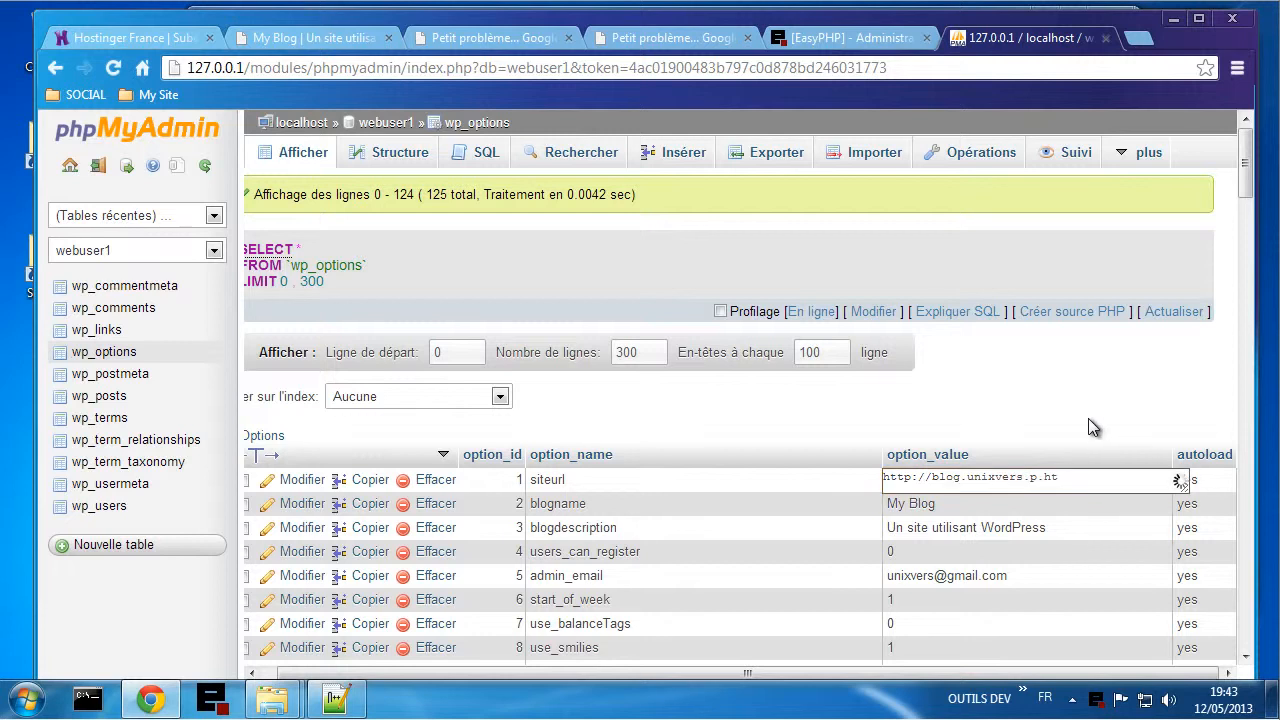
pyautogui.scroll(-2, 1072, 471)
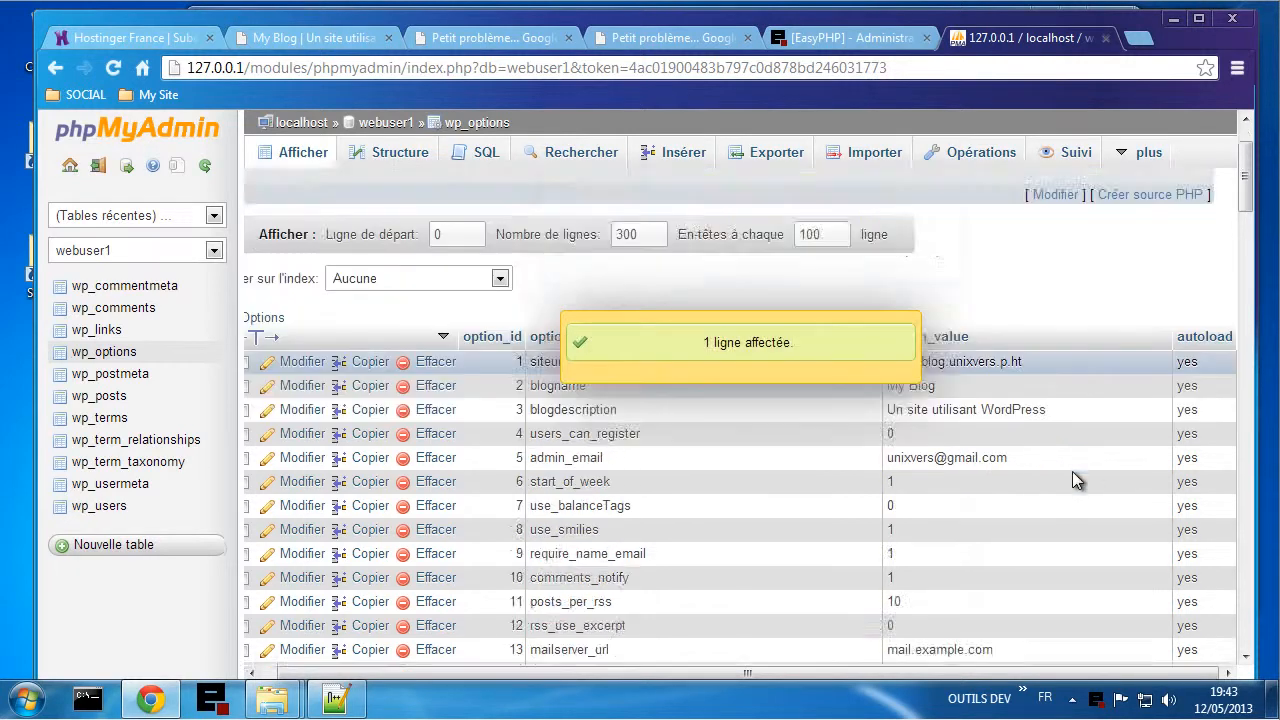
pyautogui.scroll(-5, 1071, 474)
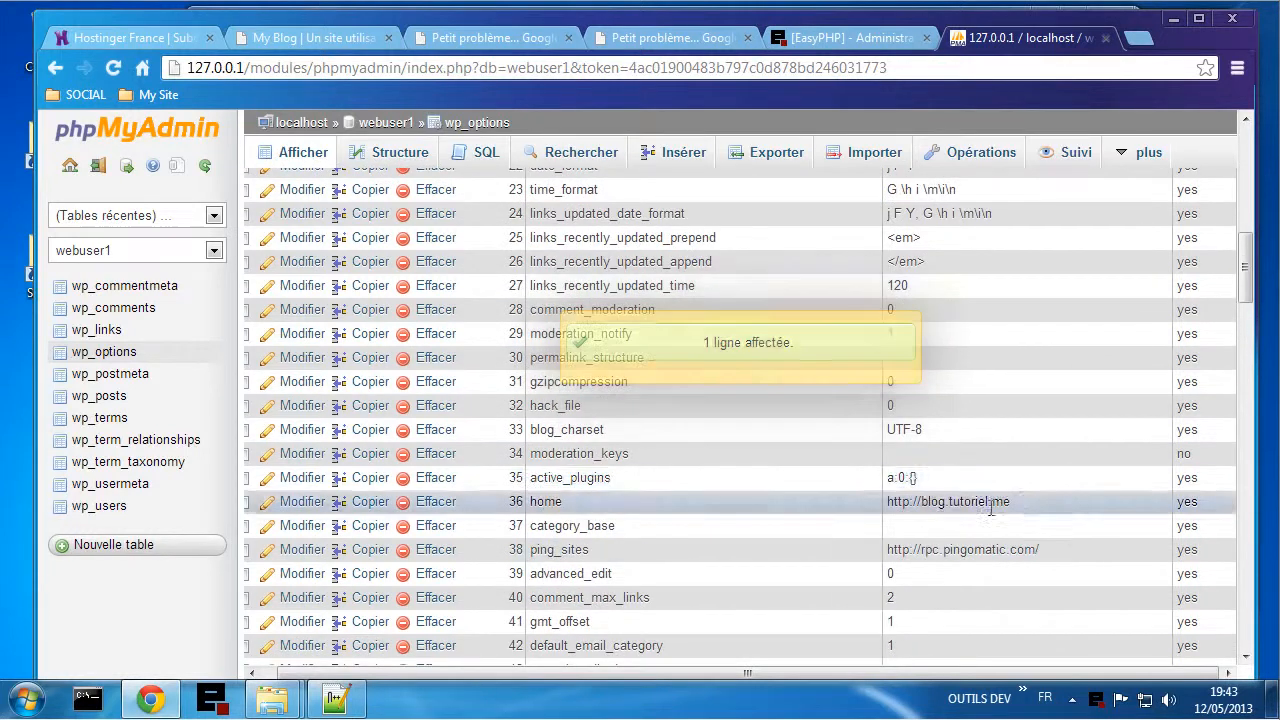
pyautogui.doubleClick(947, 503)
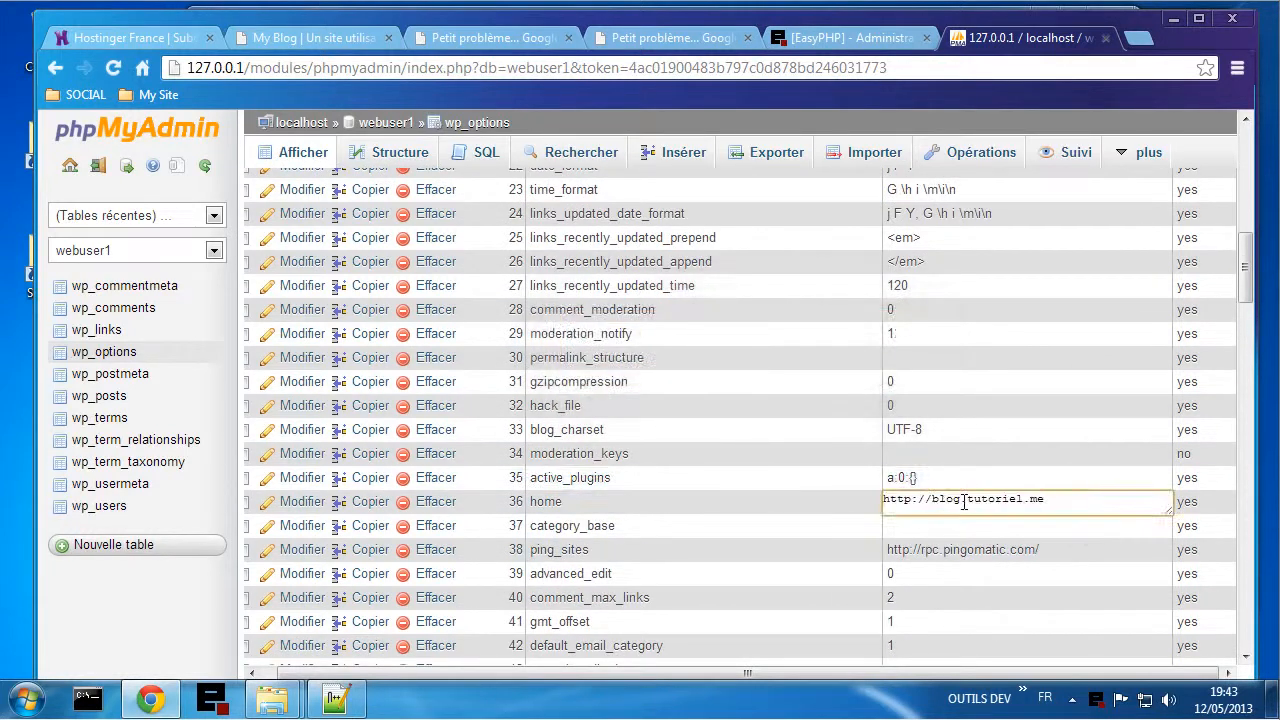
pyautogui.write('.unixvers.p.ht')
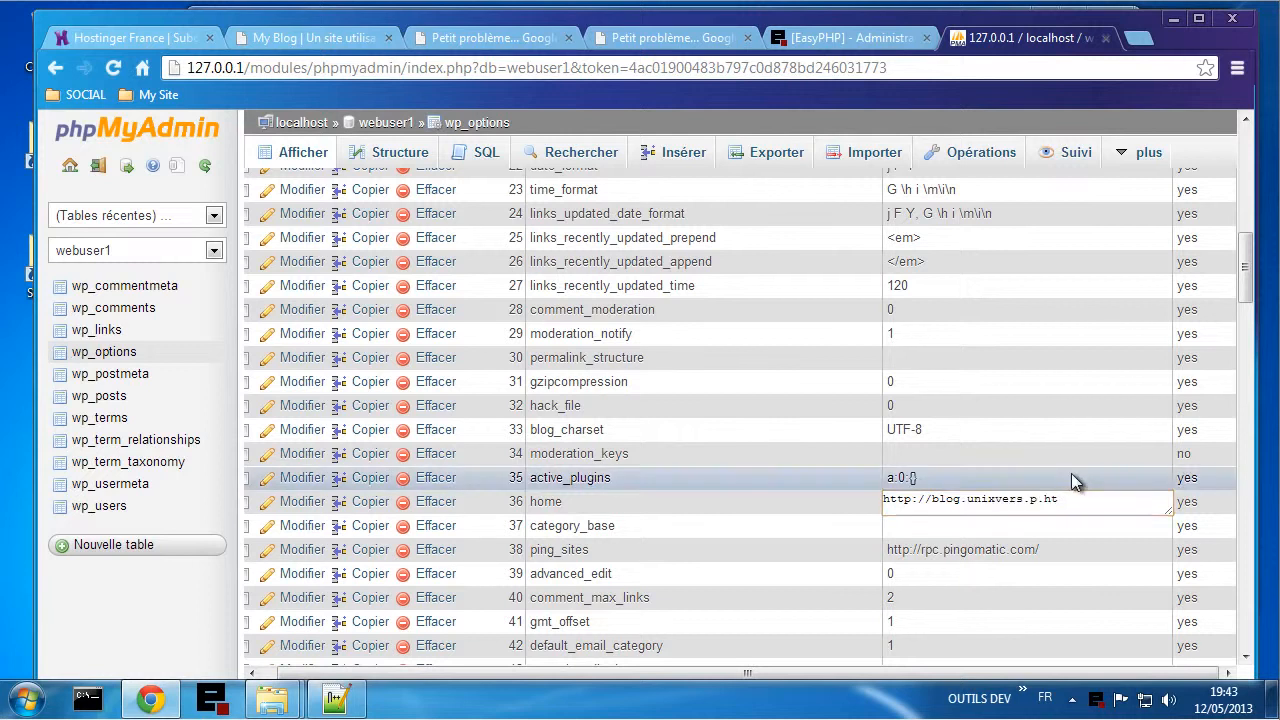
pyautogui.press('Return')
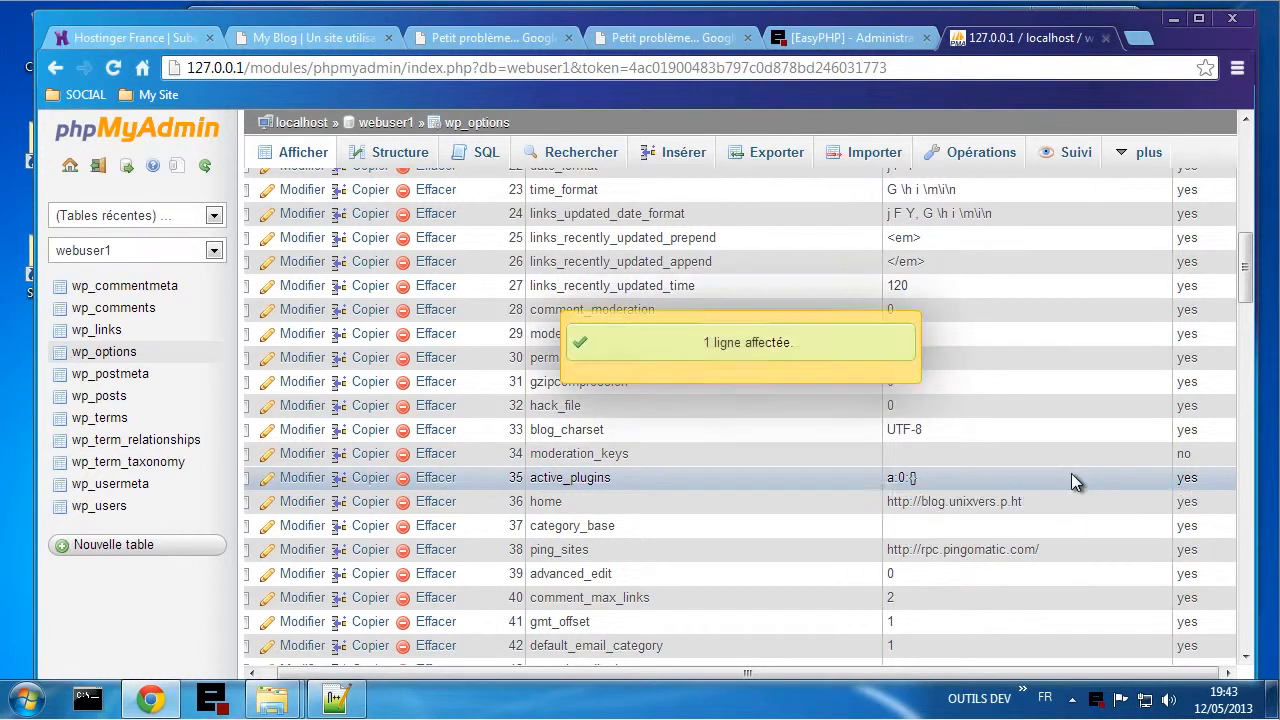
pyautogui.scroll(-4, 1056, 515)
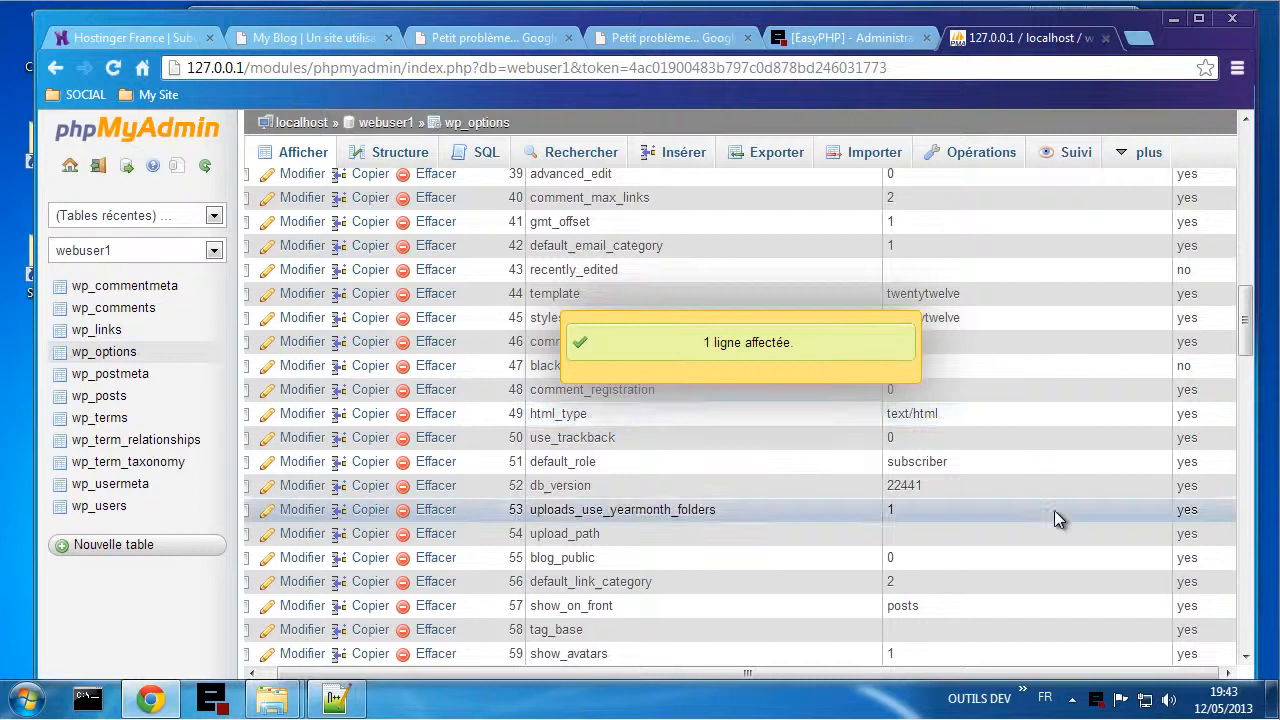
pyautogui.scroll(-5, 1056, 515)
pyautogui.scroll(-7, 1054, 510)
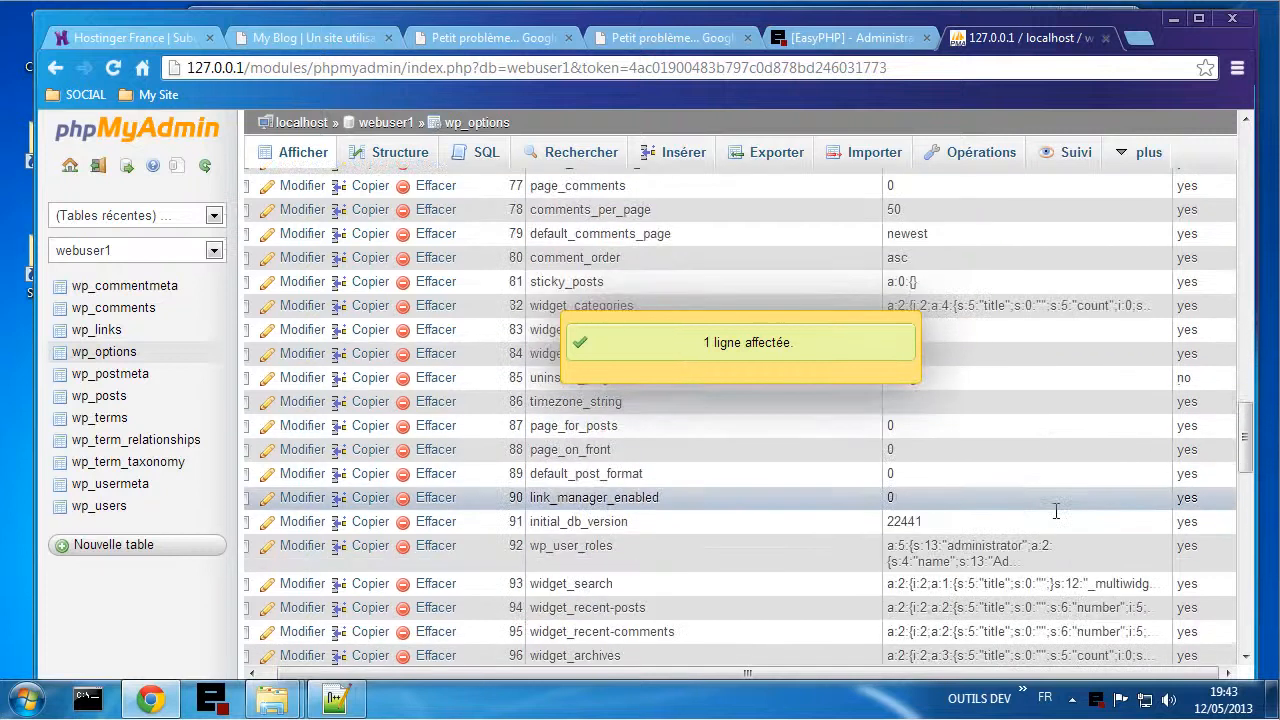
pyautogui.scroll(-10, 1054, 510)
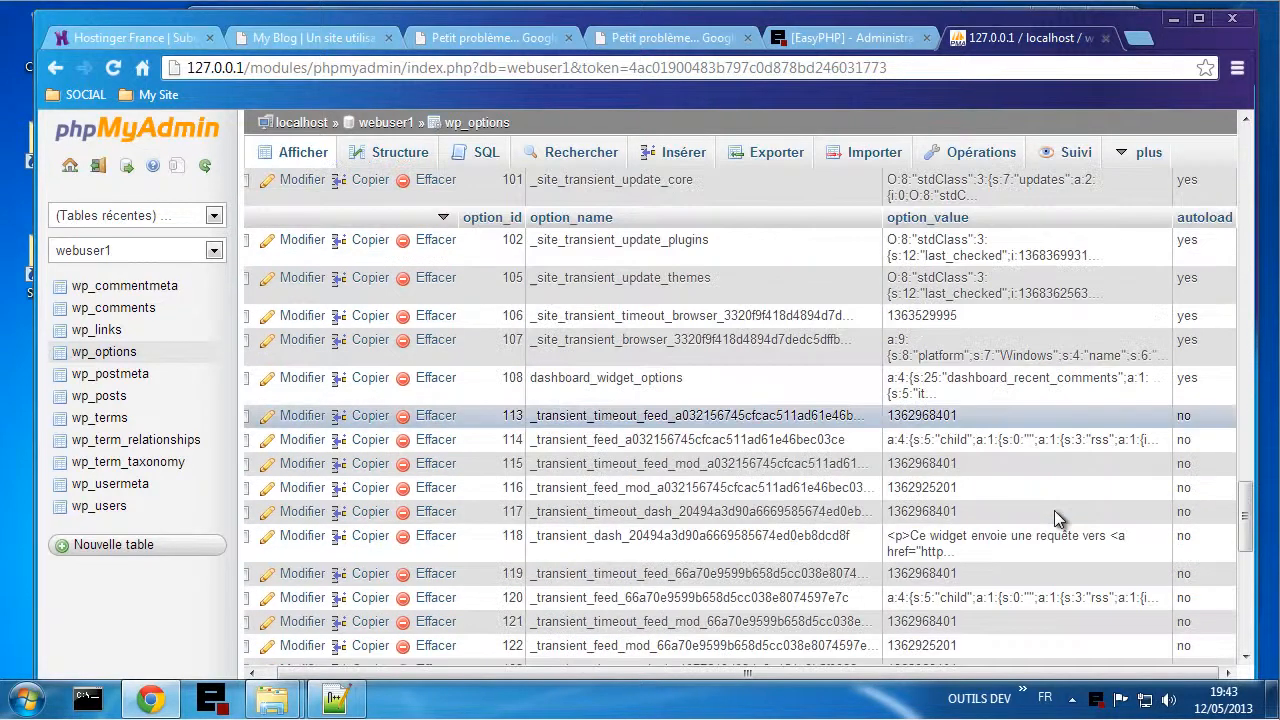
pyautogui.scroll(4, 1057, 514)
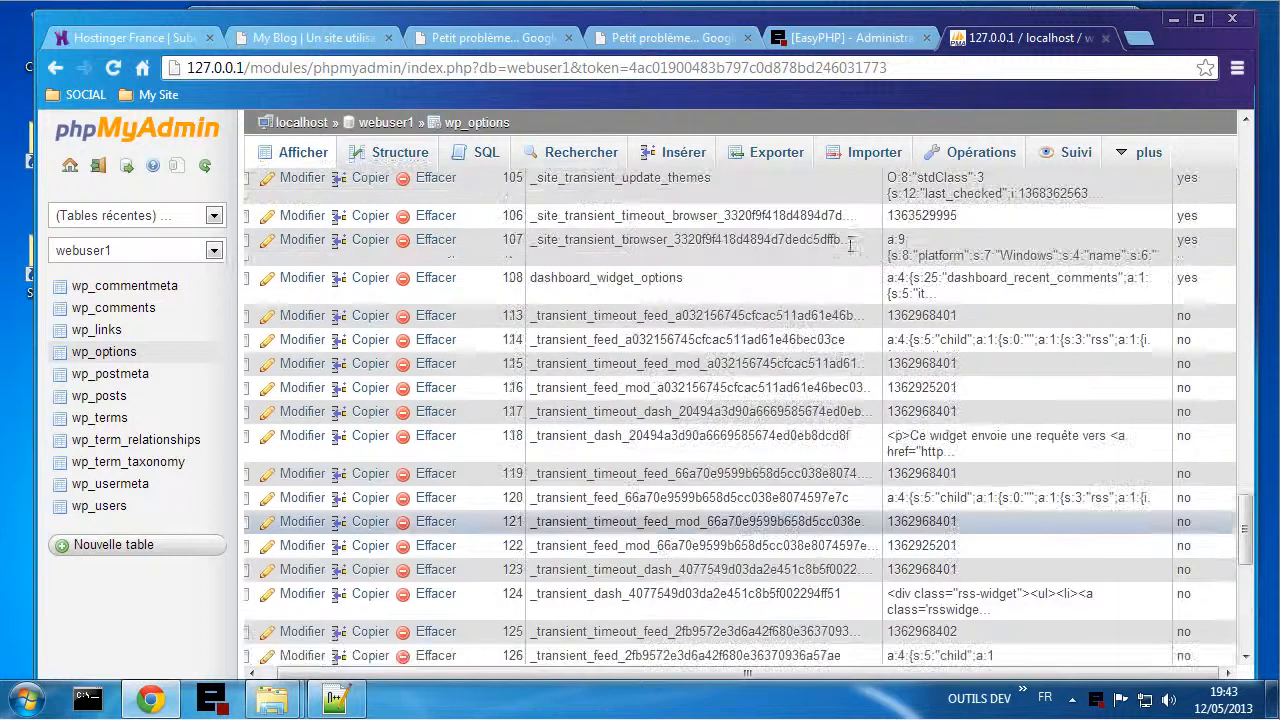
# - Reload the blog site at blog.unixvers.p.ht and check its Page d'exemple page
pyautogui.click(355, 38)
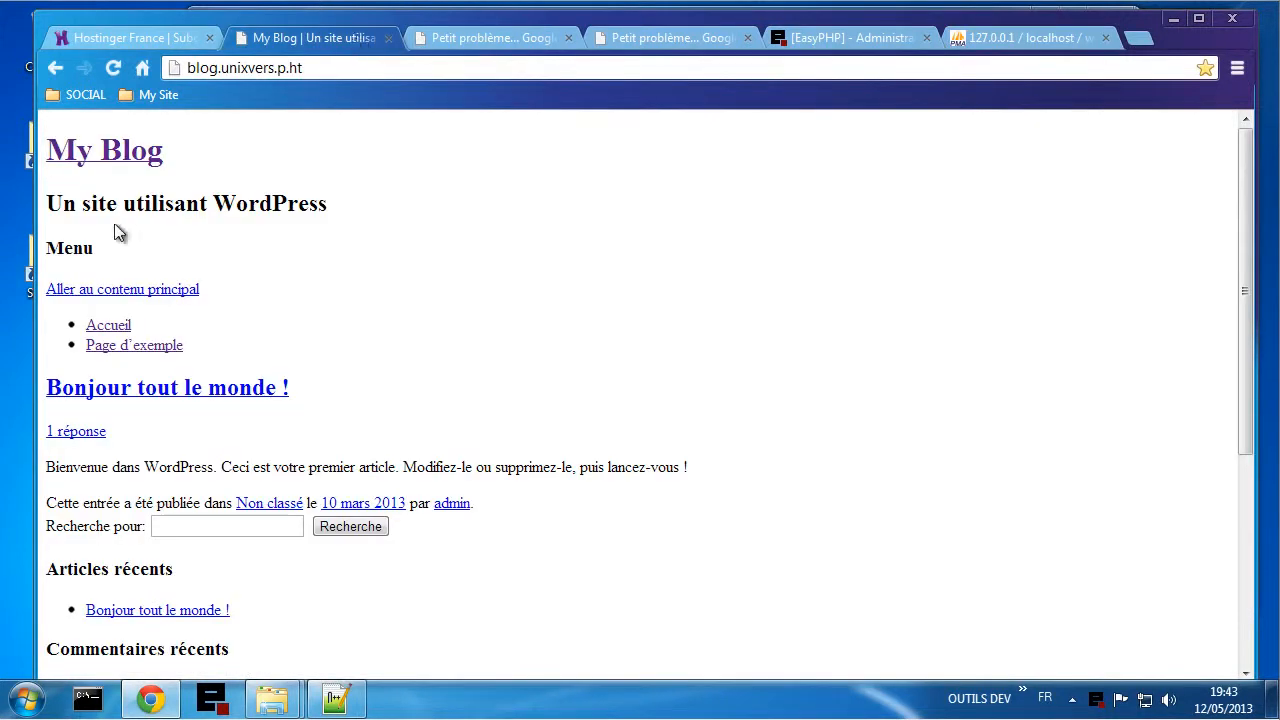
pyautogui.click(115, 67)
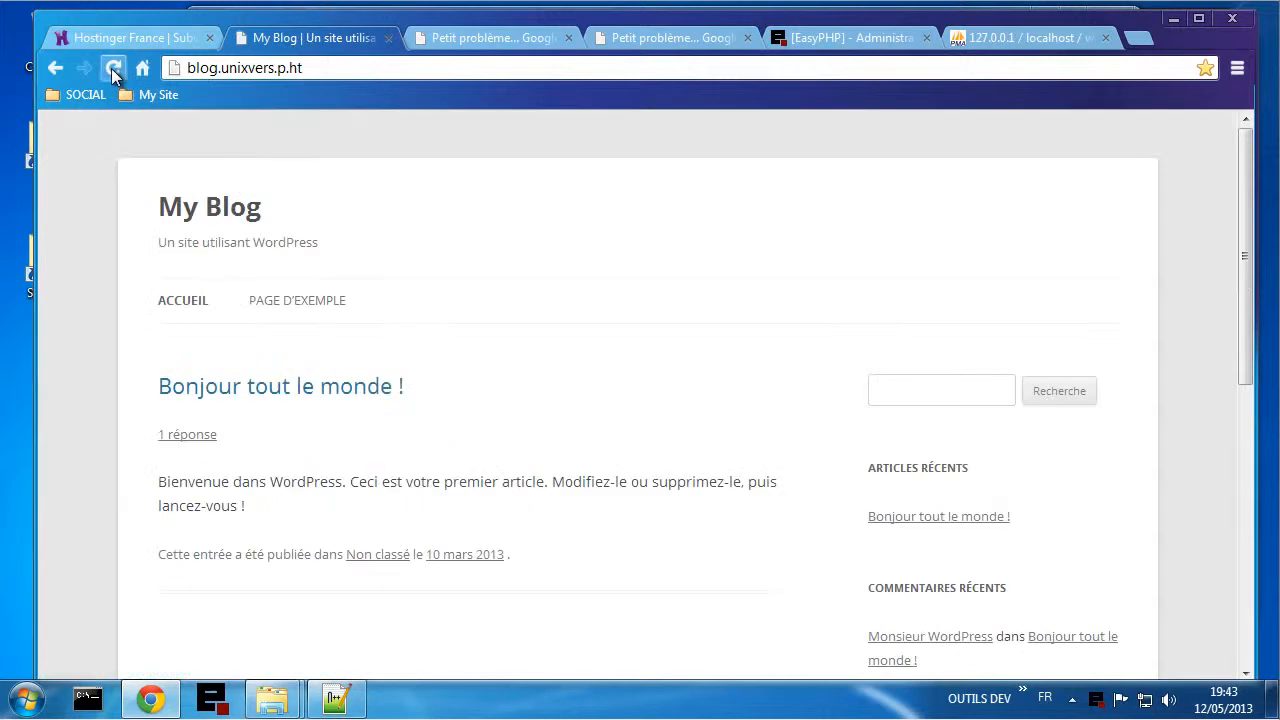
pyautogui.click(111, 68)
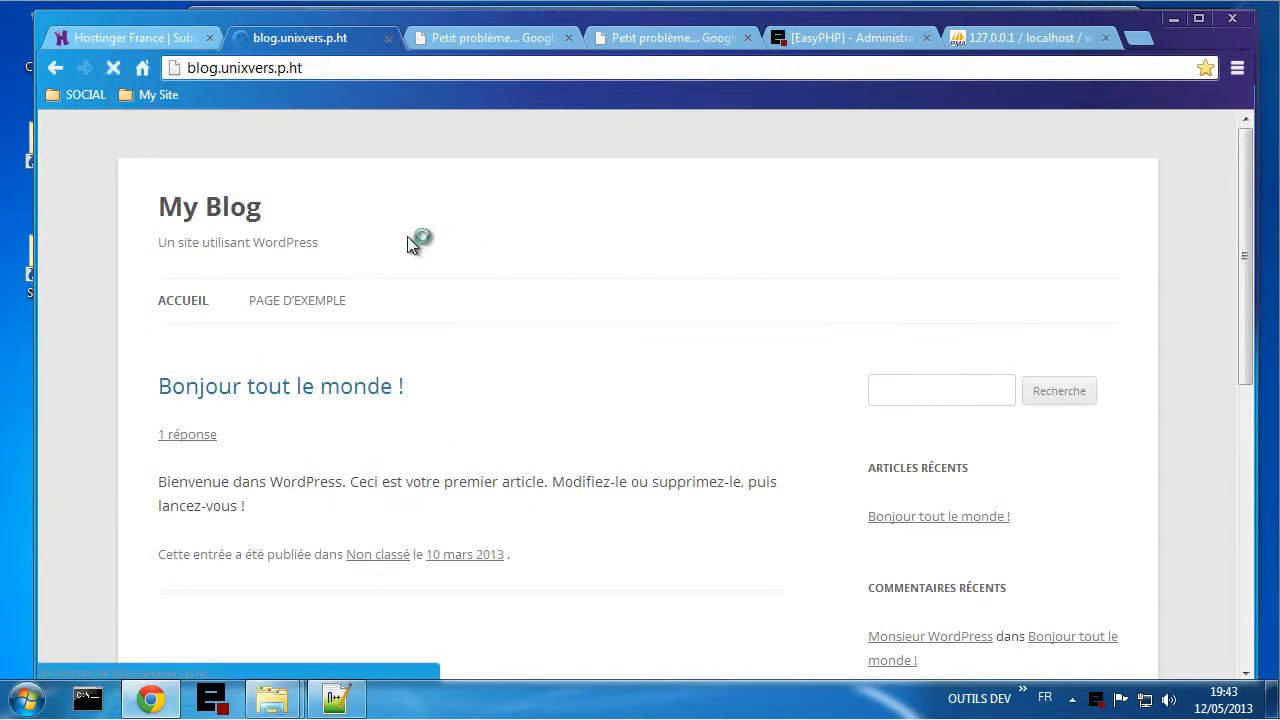
pyautogui.click(285, 305)
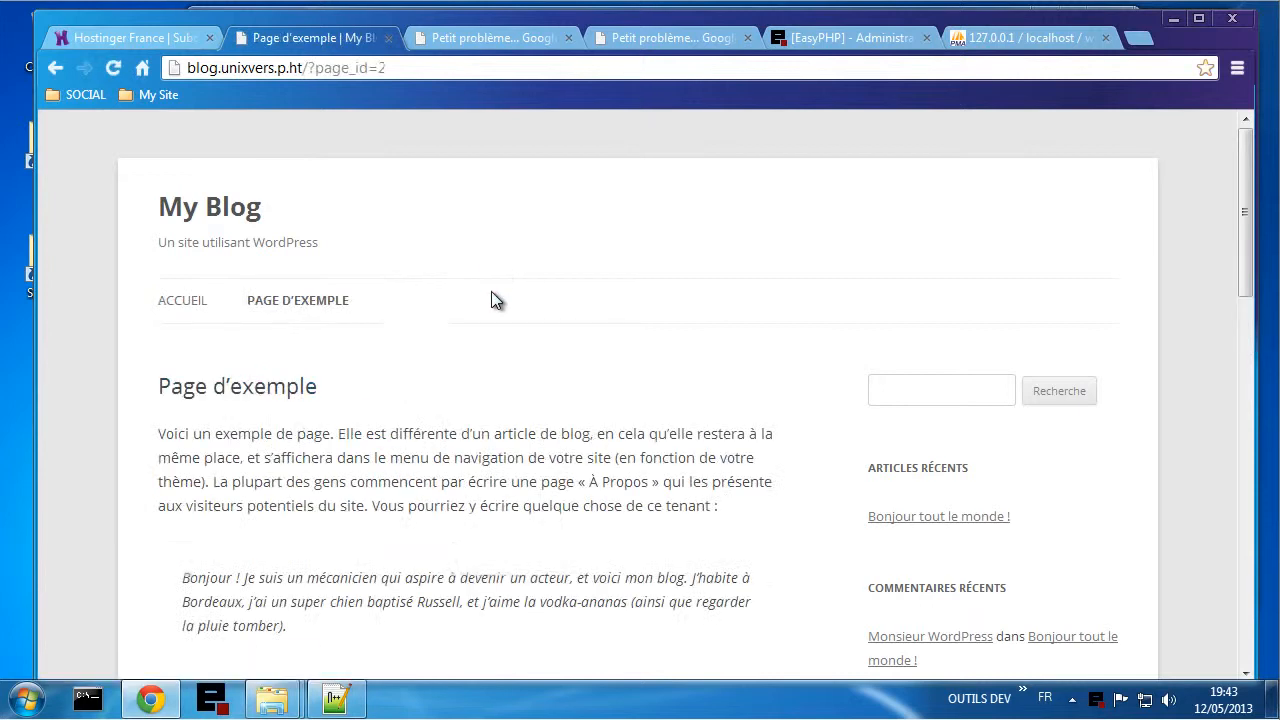
pyautogui.scroll(-5, 589, 509)
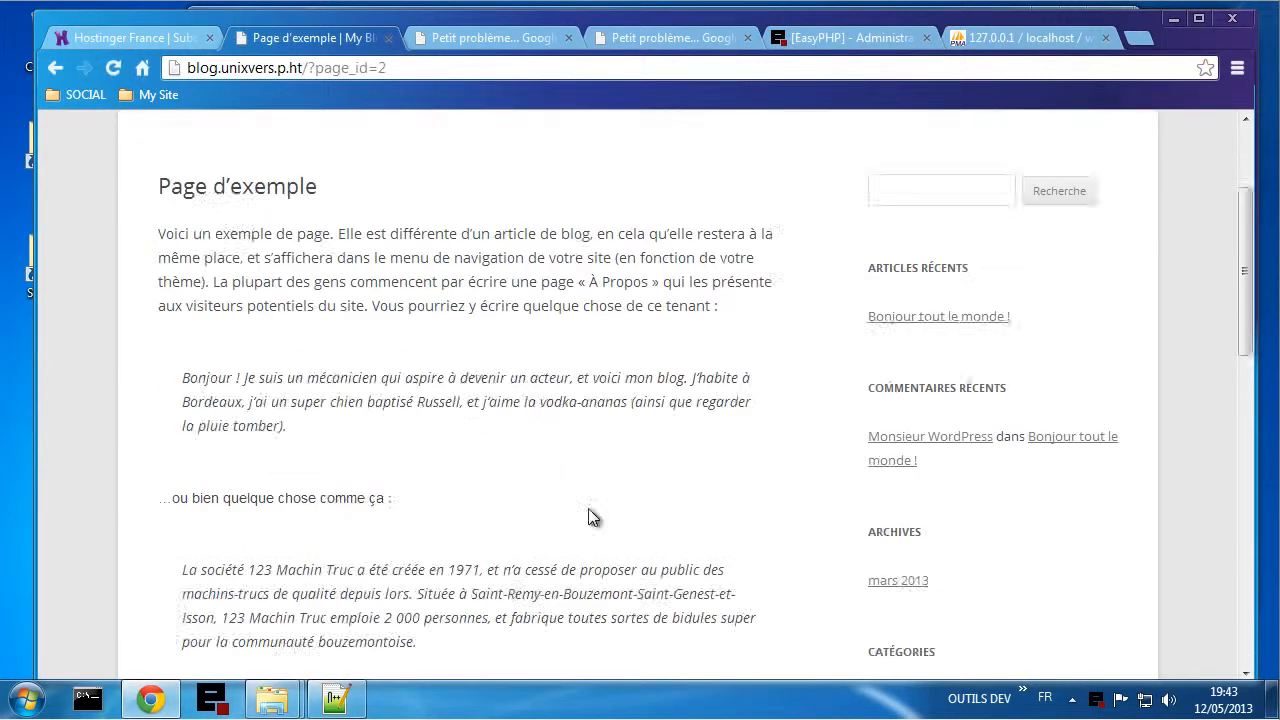
pyautogui.scroll(5, 590, 510)
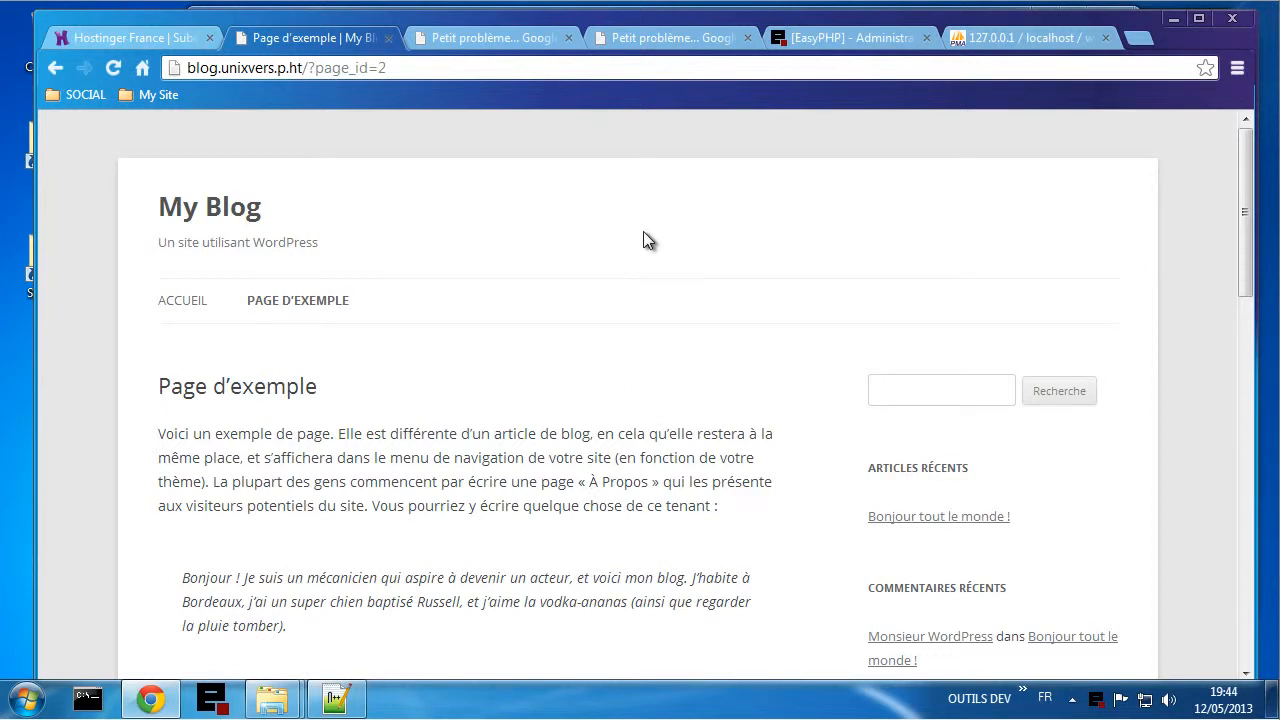
# - Open config.php from the www\ow_includes folder of webuser3 in Notepad++
pyautogui.click(463, 36)
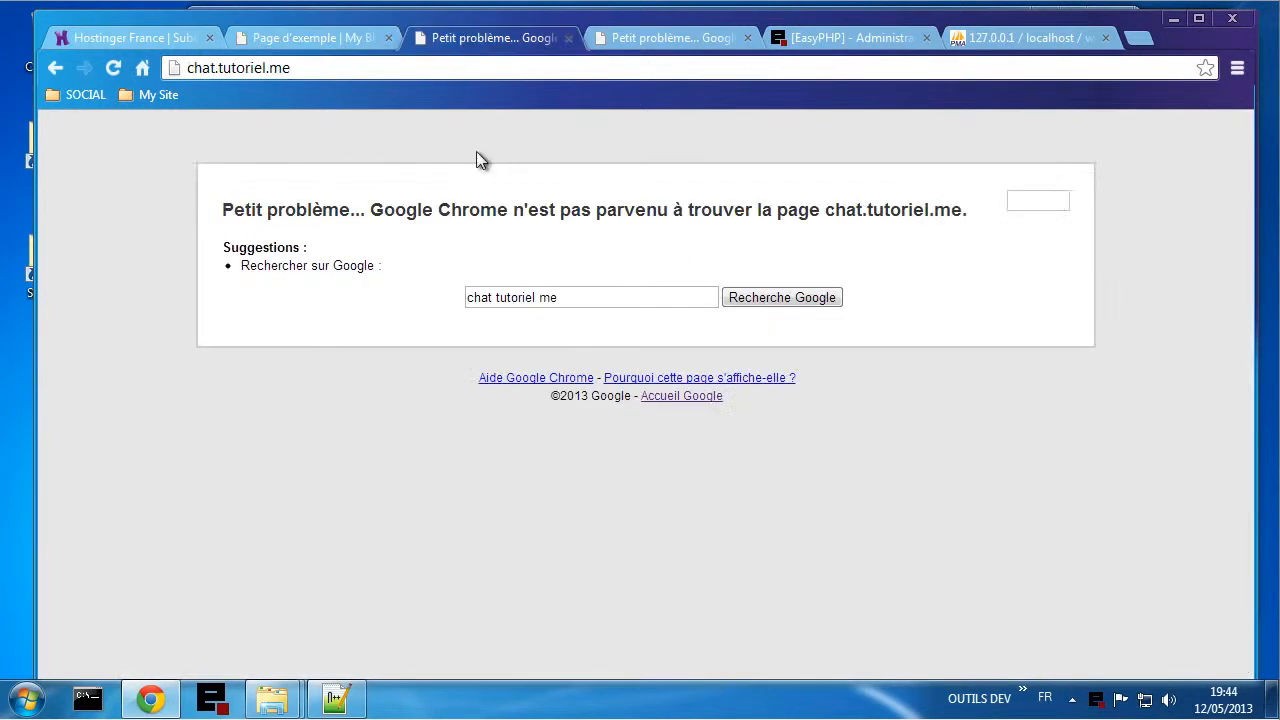
pyautogui.moveTo(272, 698)
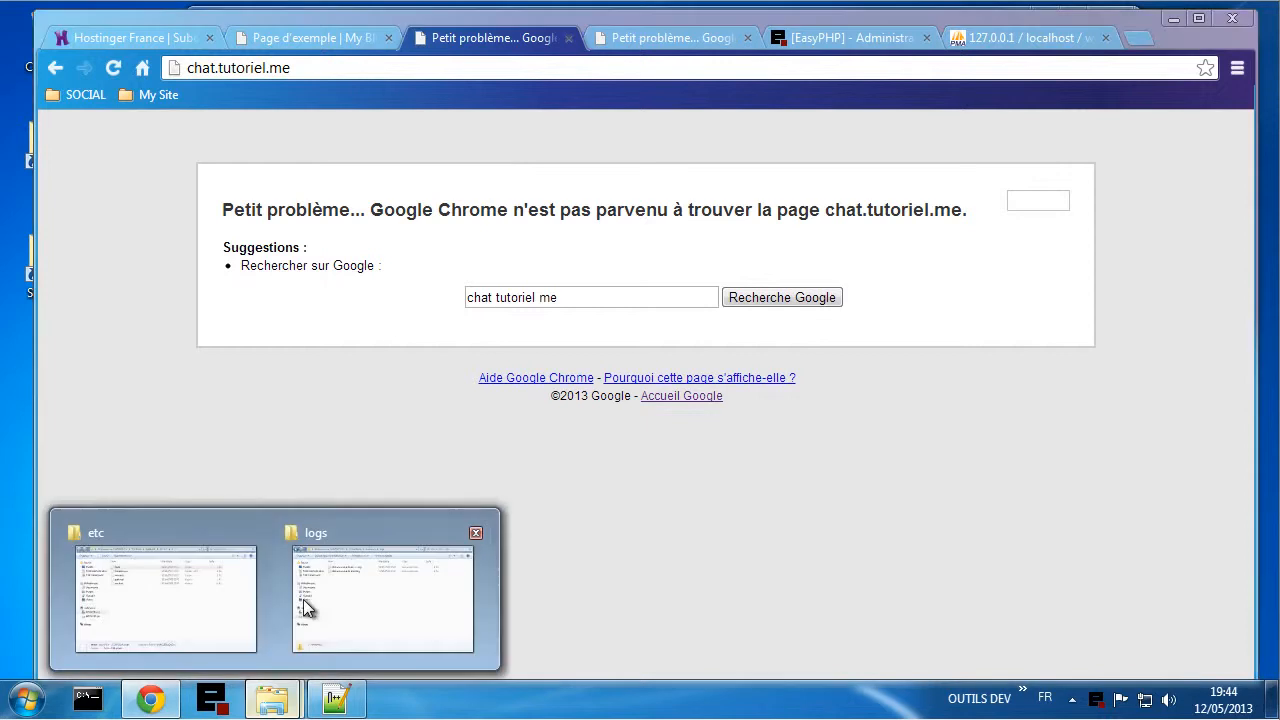
pyautogui.click(368, 595)
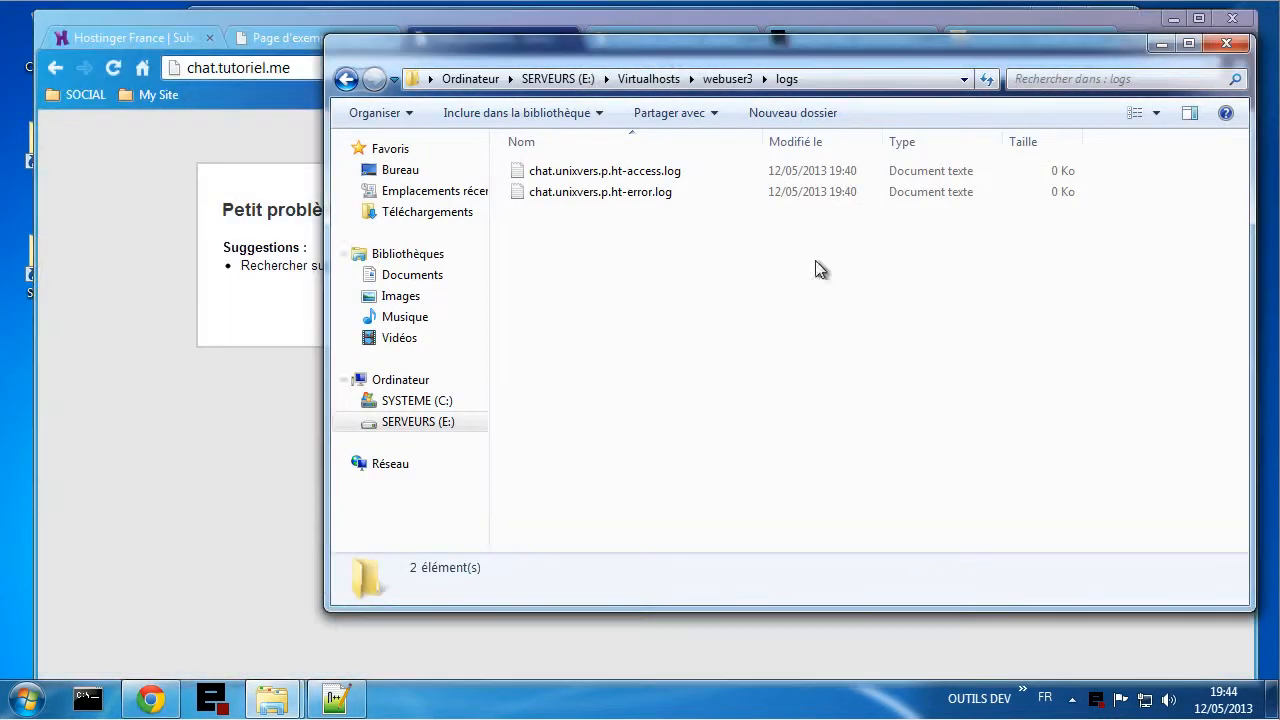
pyautogui.click(726, 82)
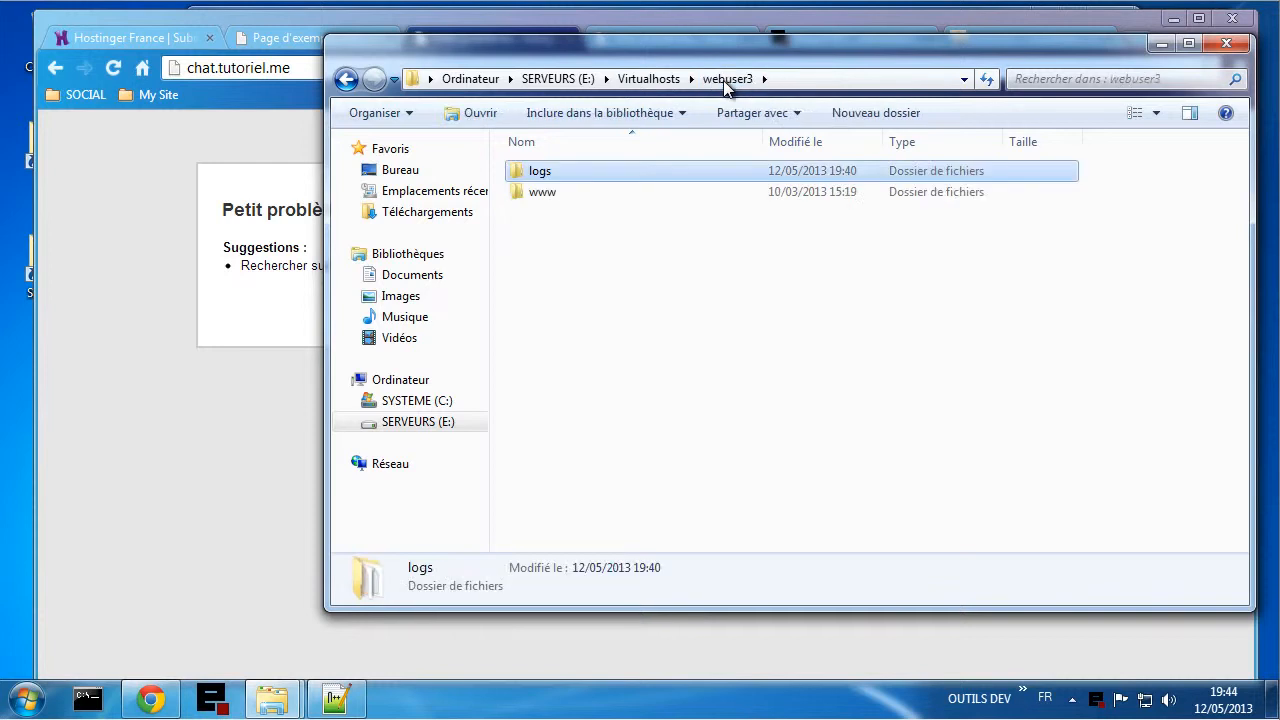
pyautogui.doubleClick(620, 170)
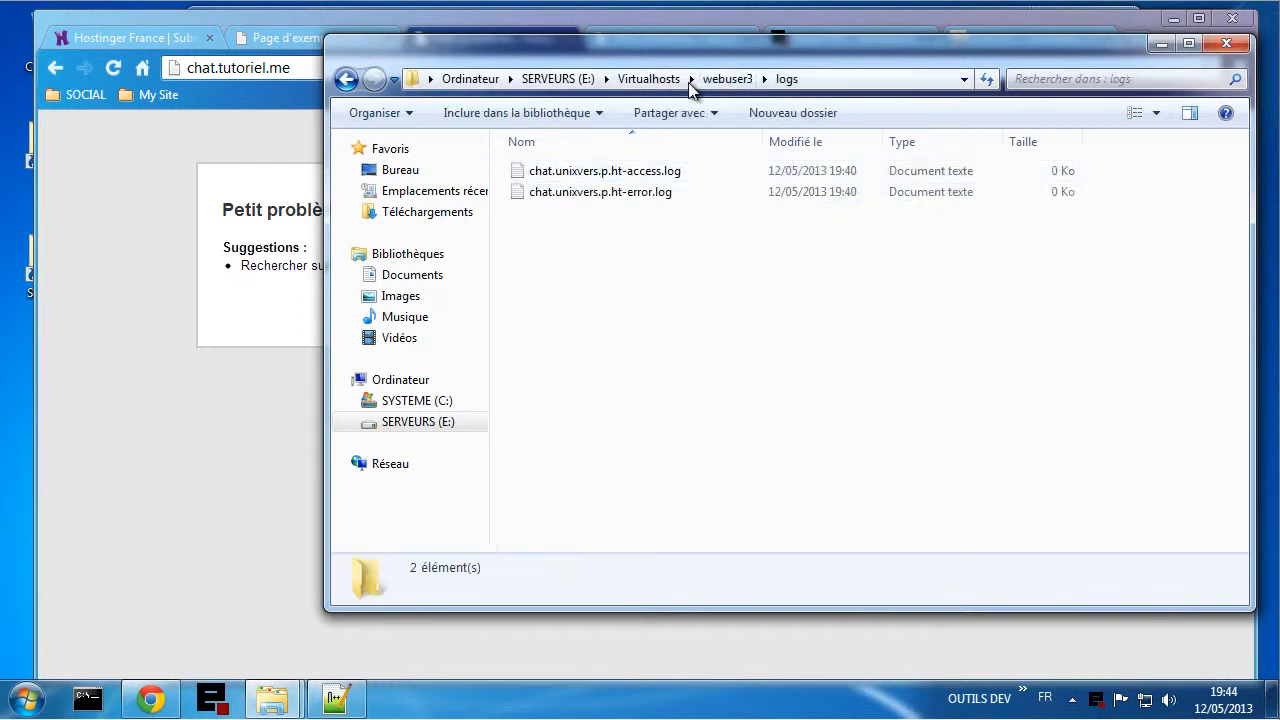
pyautogui.click(710, 80)
pyautogui.doubleClick(550, 194)
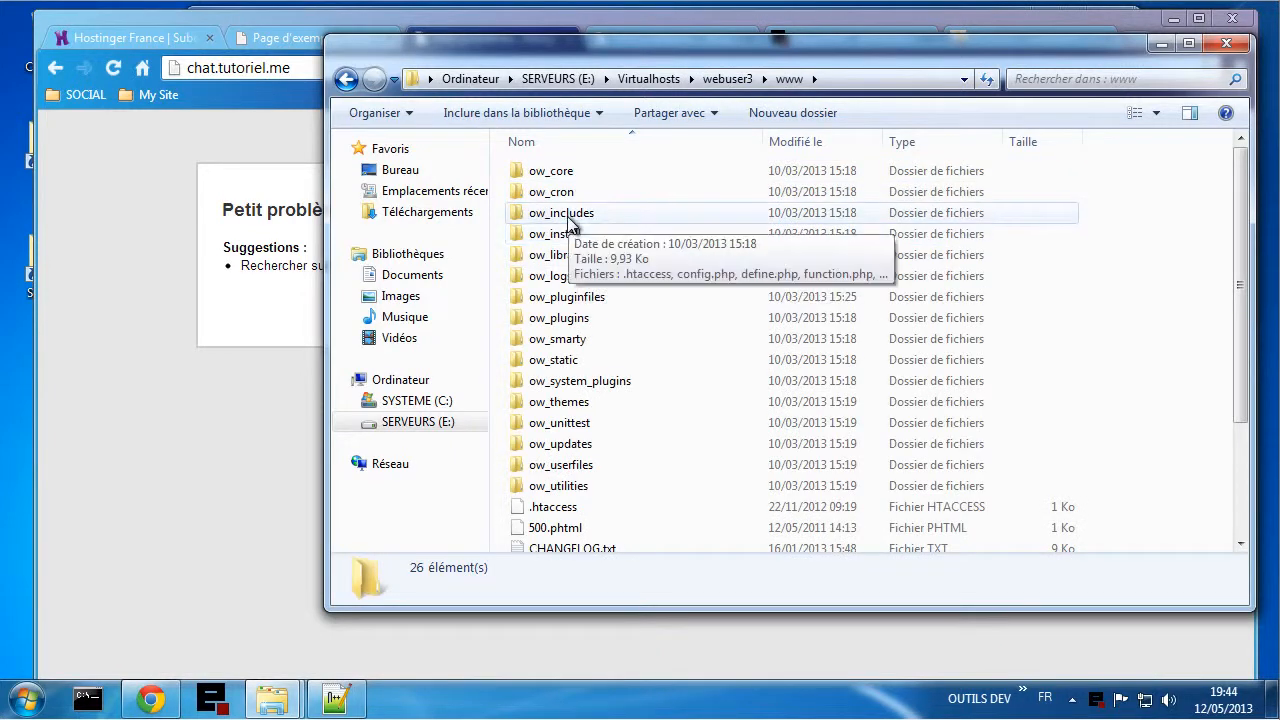
pyautogui.doubleClick(568, 214)
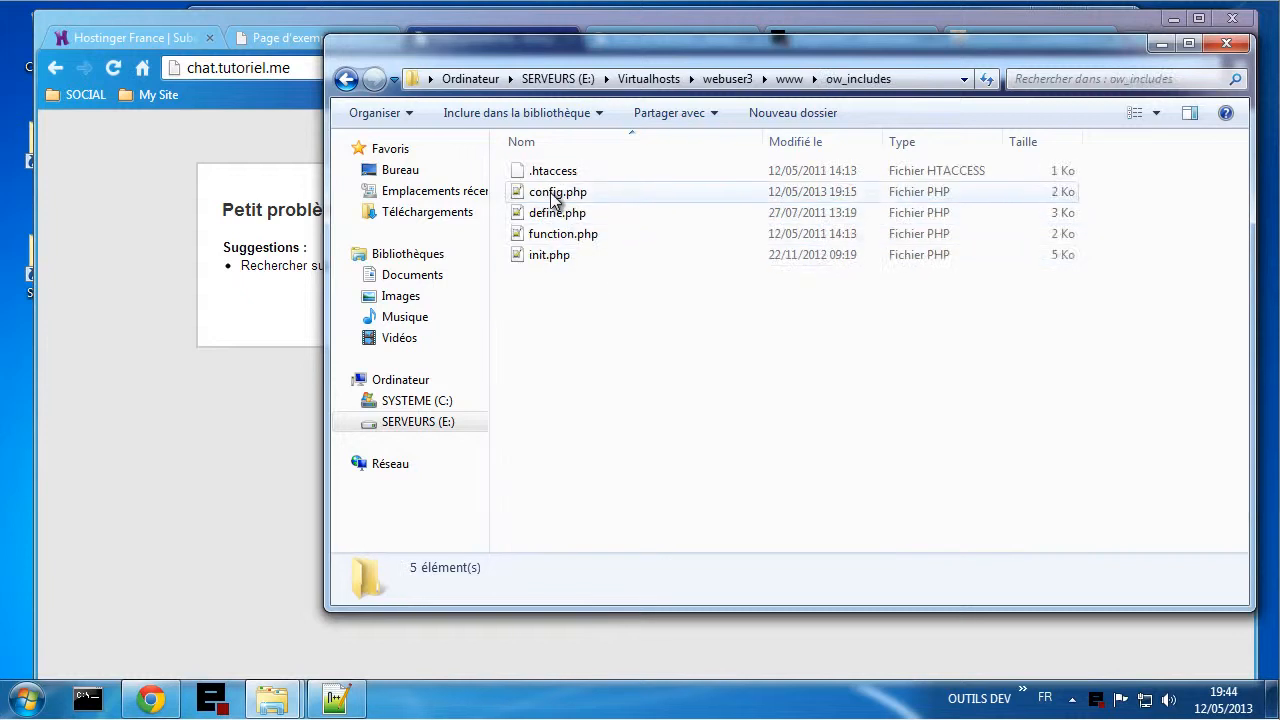
pyautogui.doubleClick(553, 196)
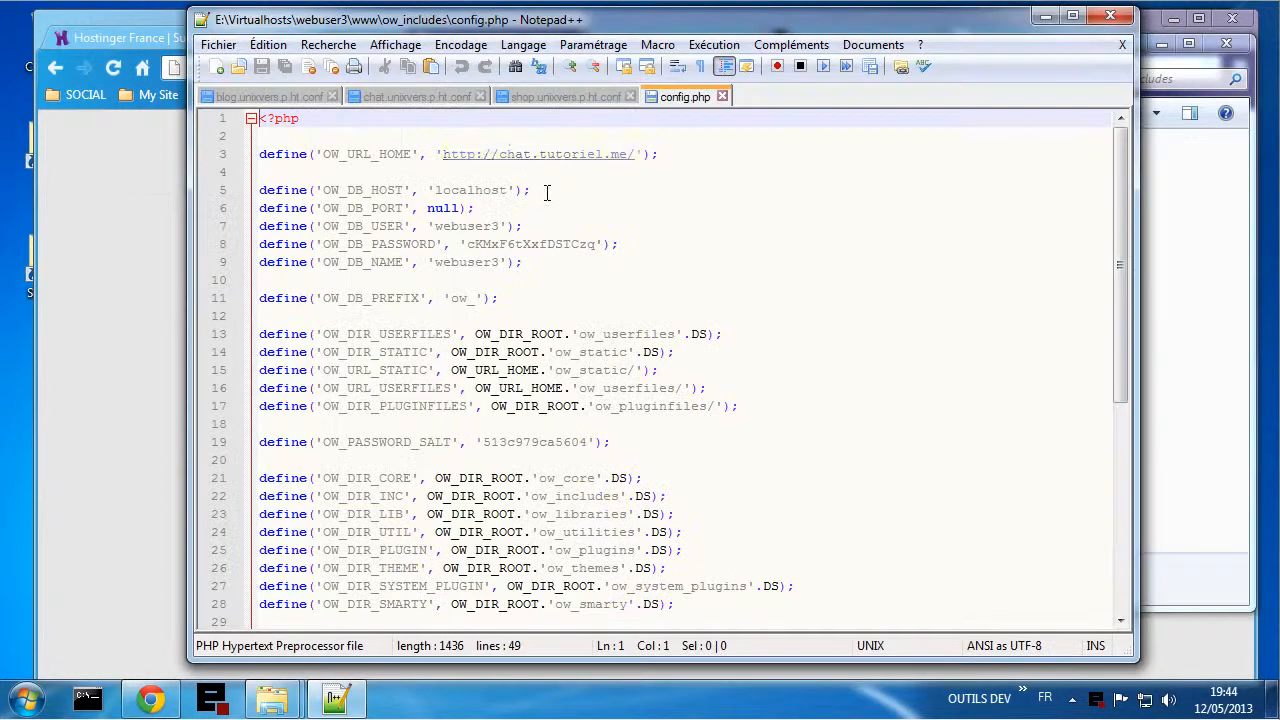
pyautogui.moveTo(533, 156); pyautogui.dragTo(619, 154)
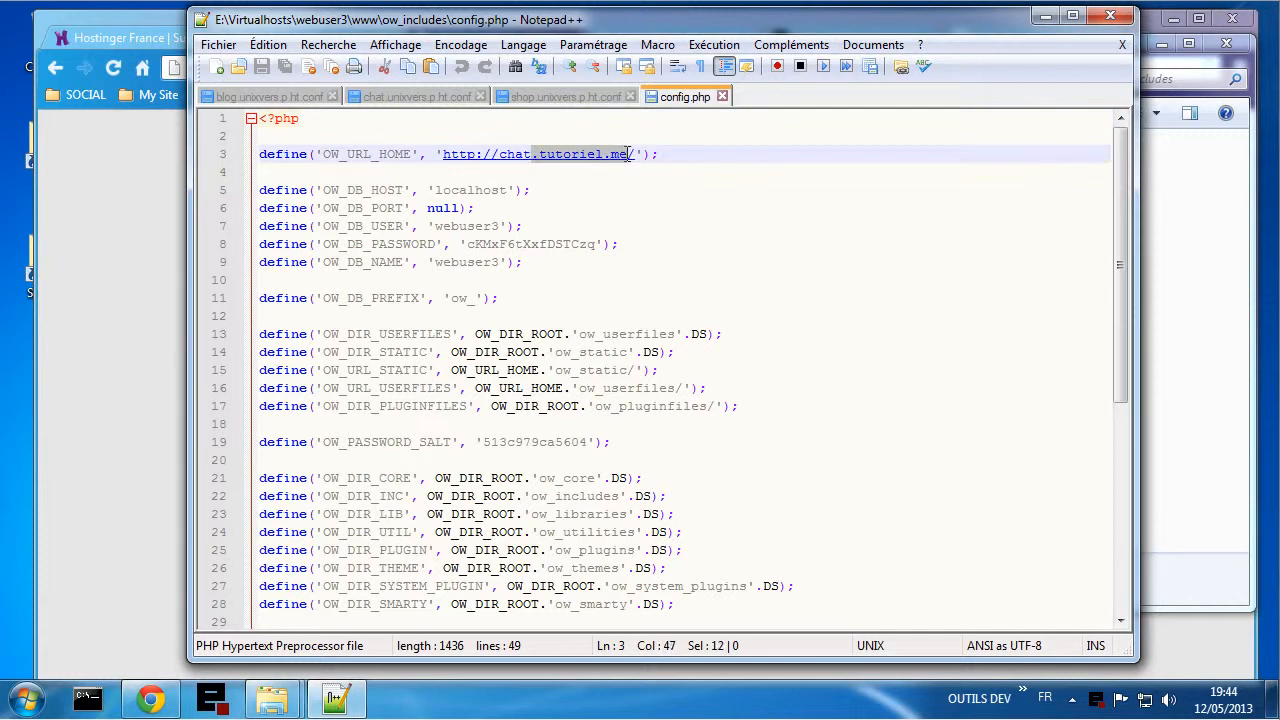
pyautogui.write('.unixvers.p.ht')
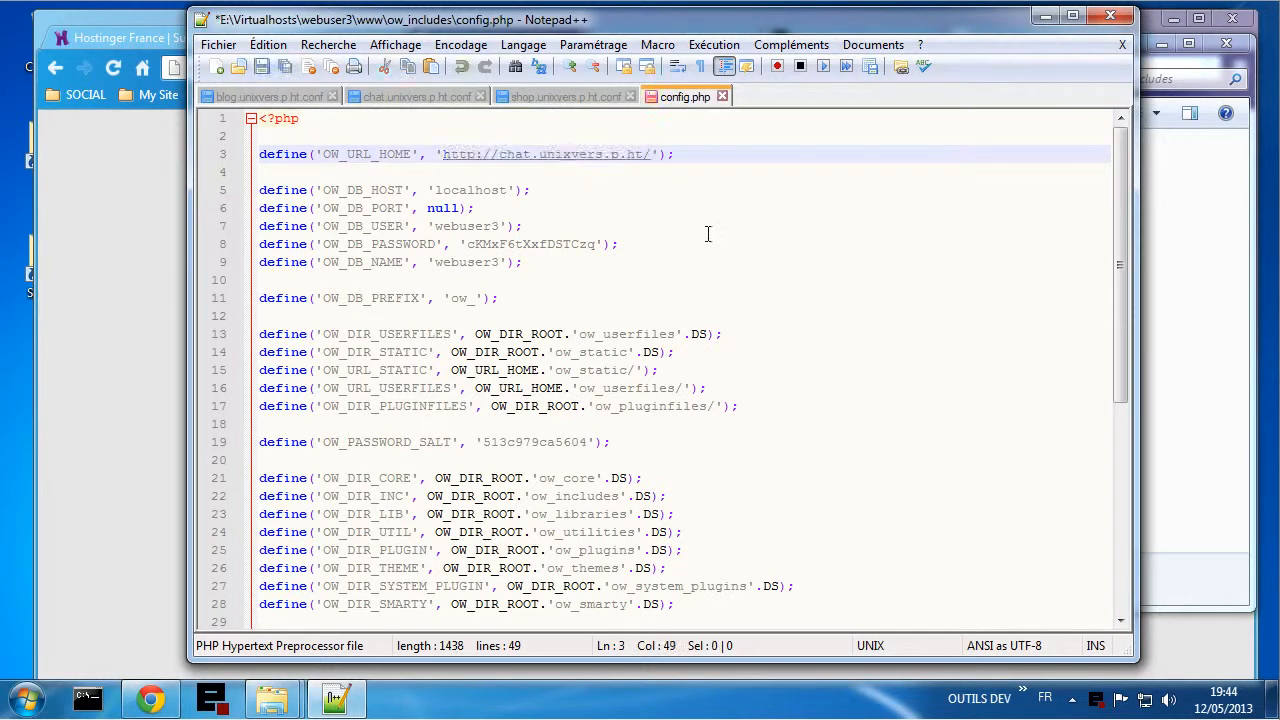
pyautogui.hotkey('ctrl', 's')
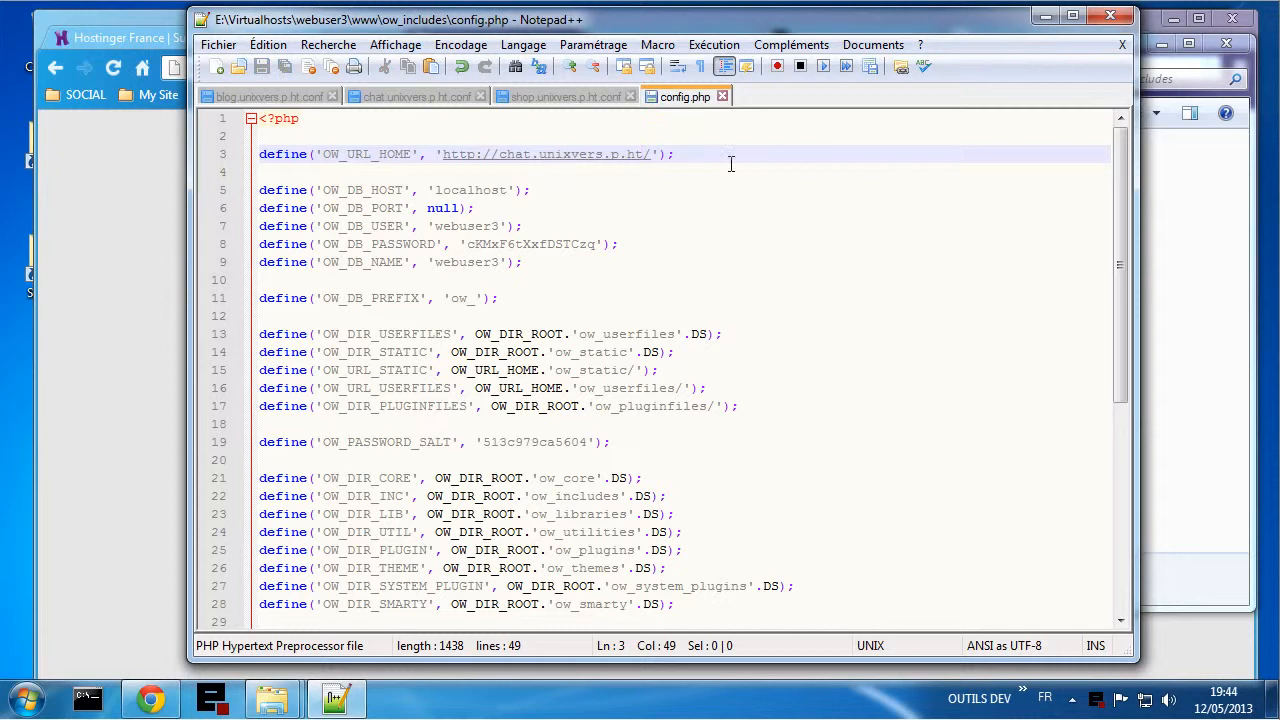
# - Switch to Chrome, load the Chat bookmark from the My Site folder and check the site's Members and Groups pages
pyautogui.click(137, 247)
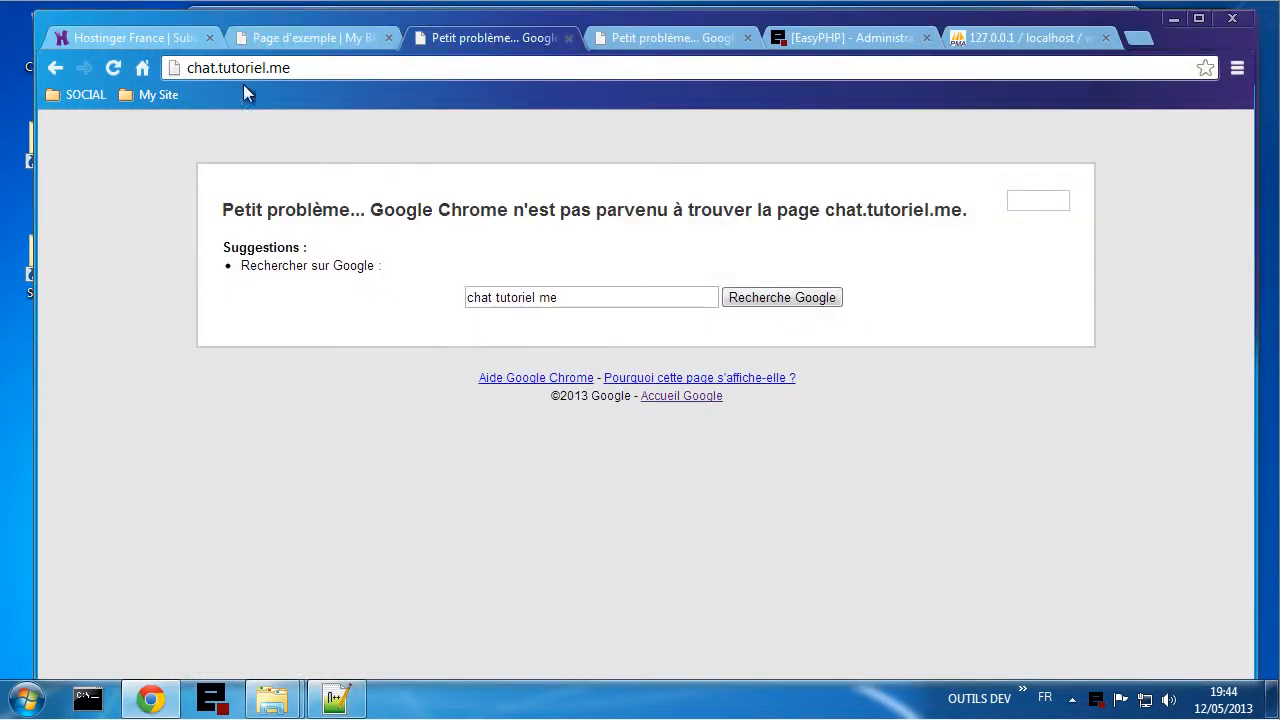
pyautogui.click(114, 71)
pyautogui.click(158, 94)
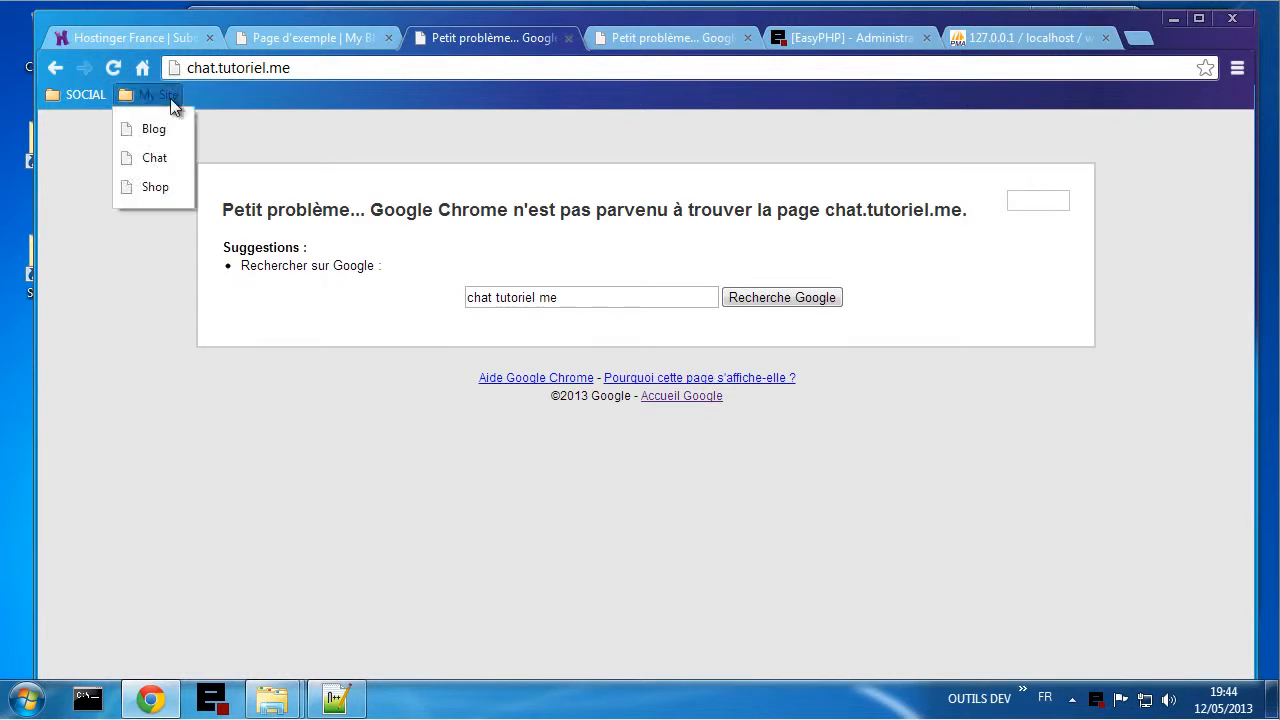
pyautogui.click(148, 158)
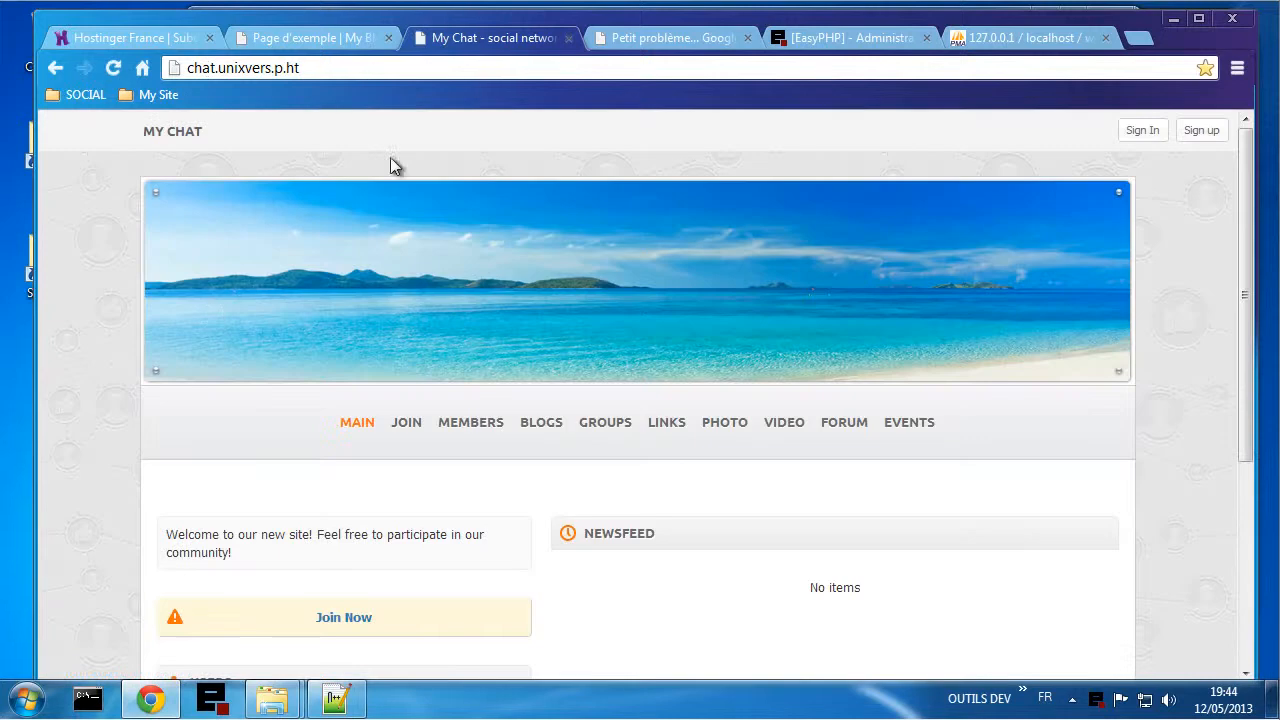
pyautogui.click(468, 428)
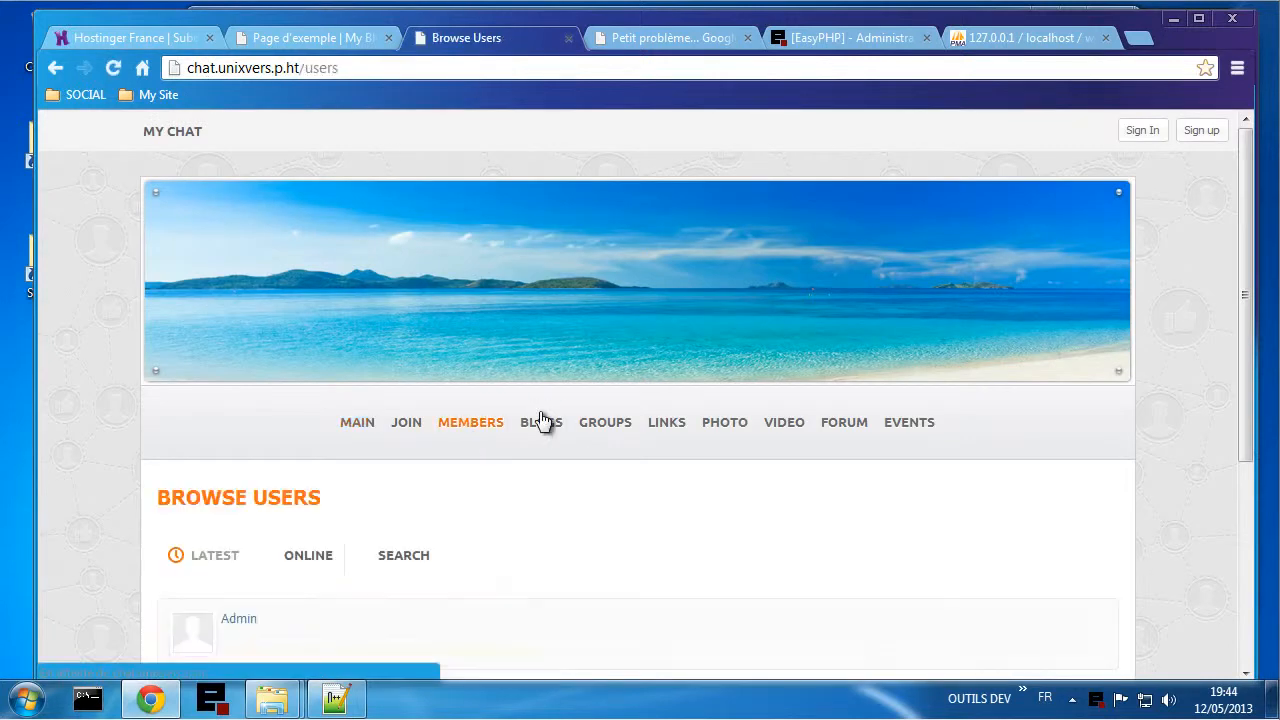
pyautogui.click(605, 424)
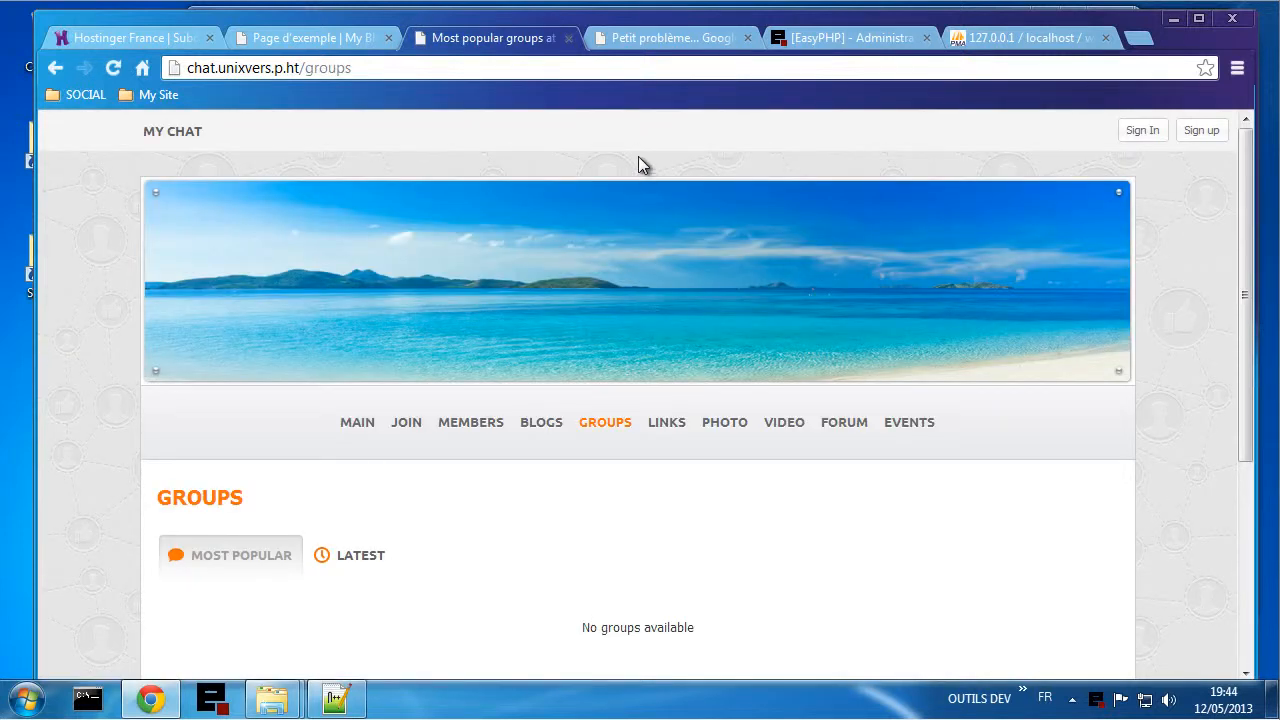
# - Switch to phpMyAdmin and open the ps_configuration table of the webuser2 database
pyautogui.click(992, 38)
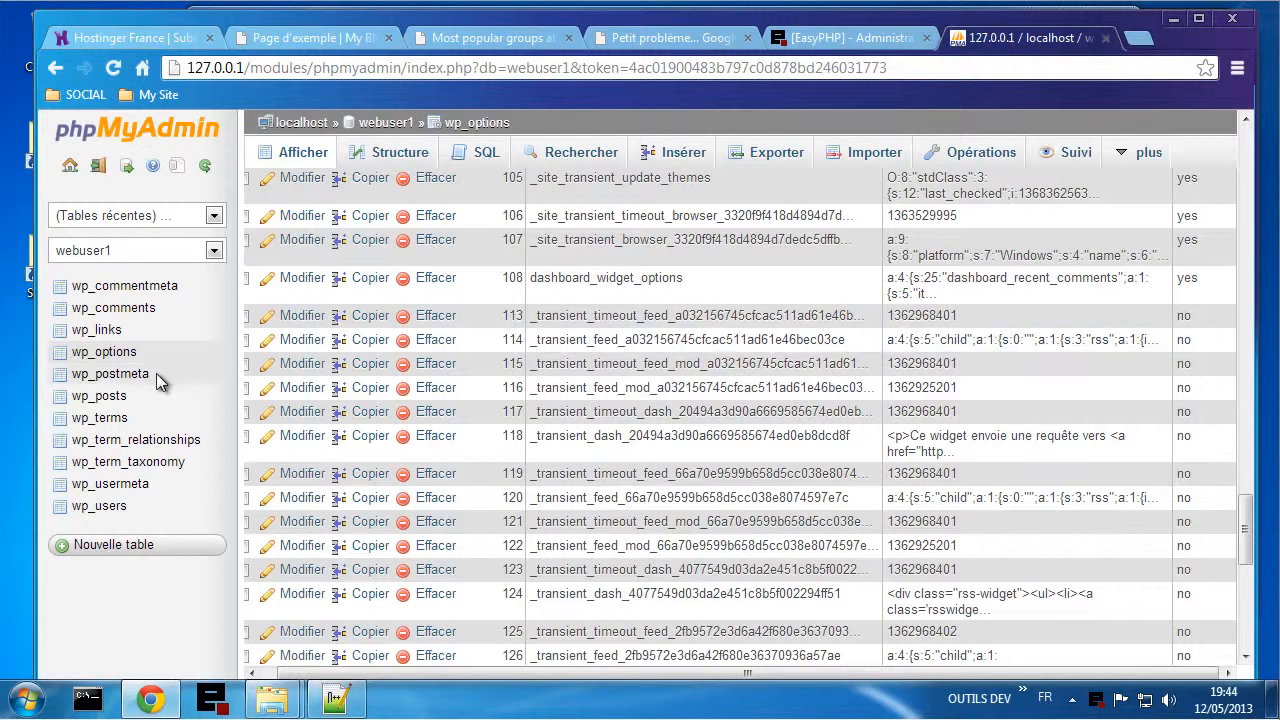
pyautogui.click(126, 257)
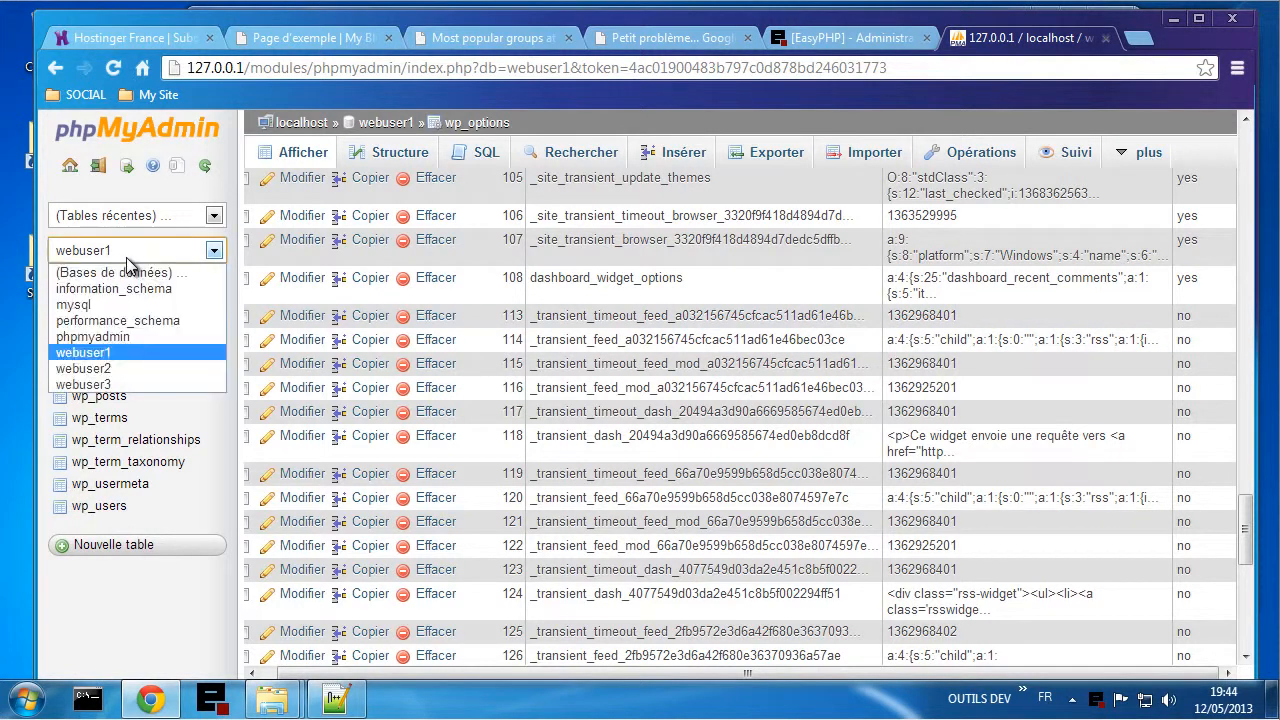
pyautogui.click(110, 369)
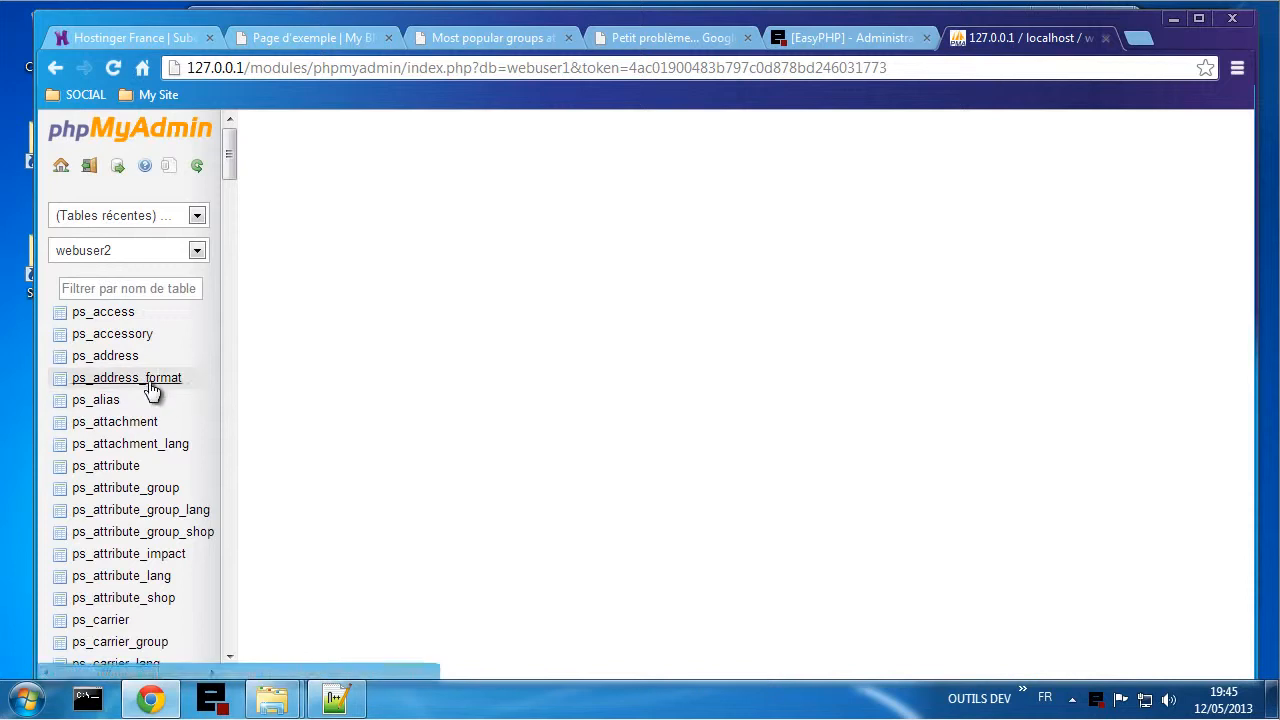
pyautogui.scroll(-1, 152, 389)
pyautogui.scroll(-3, 148, 385)
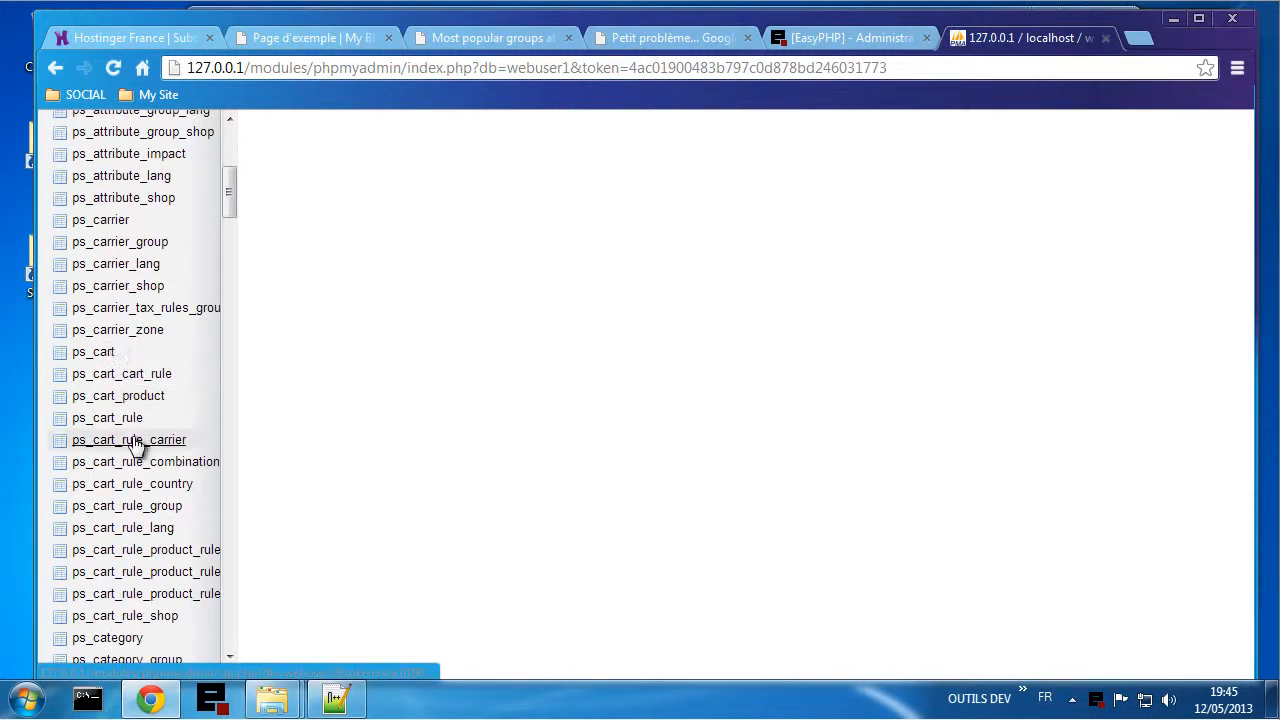
pyautogui.scroll(-1, 136, 443)
pyautogui.scroll(-3, 137, 447)
pyautogui.scroll(-1, 168, 520)
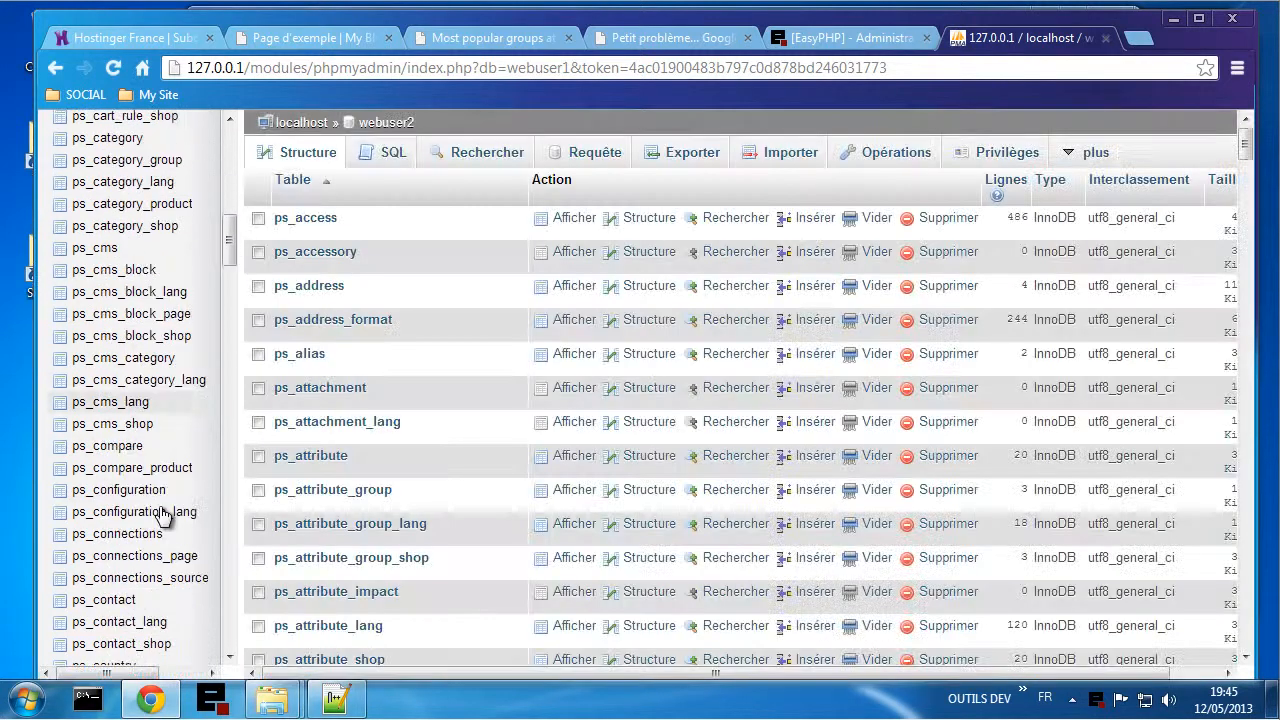
pyautogui.click(118, 495)
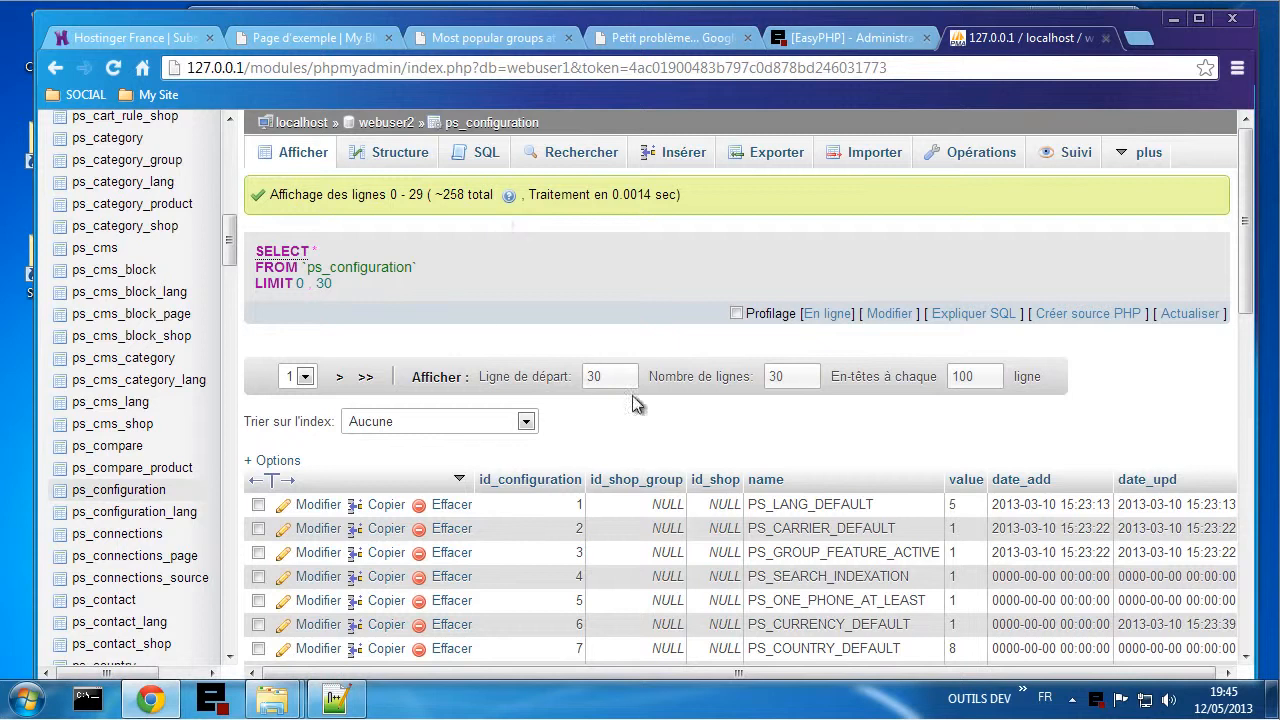
# - Display 300 rows of the ps_configuration table, starting from row 0
pyautogui.doubleClick(605, 376)
pyautogui.doubleClick(806, 380)
pyautogui.write('300')
pyautogui.press('Return')
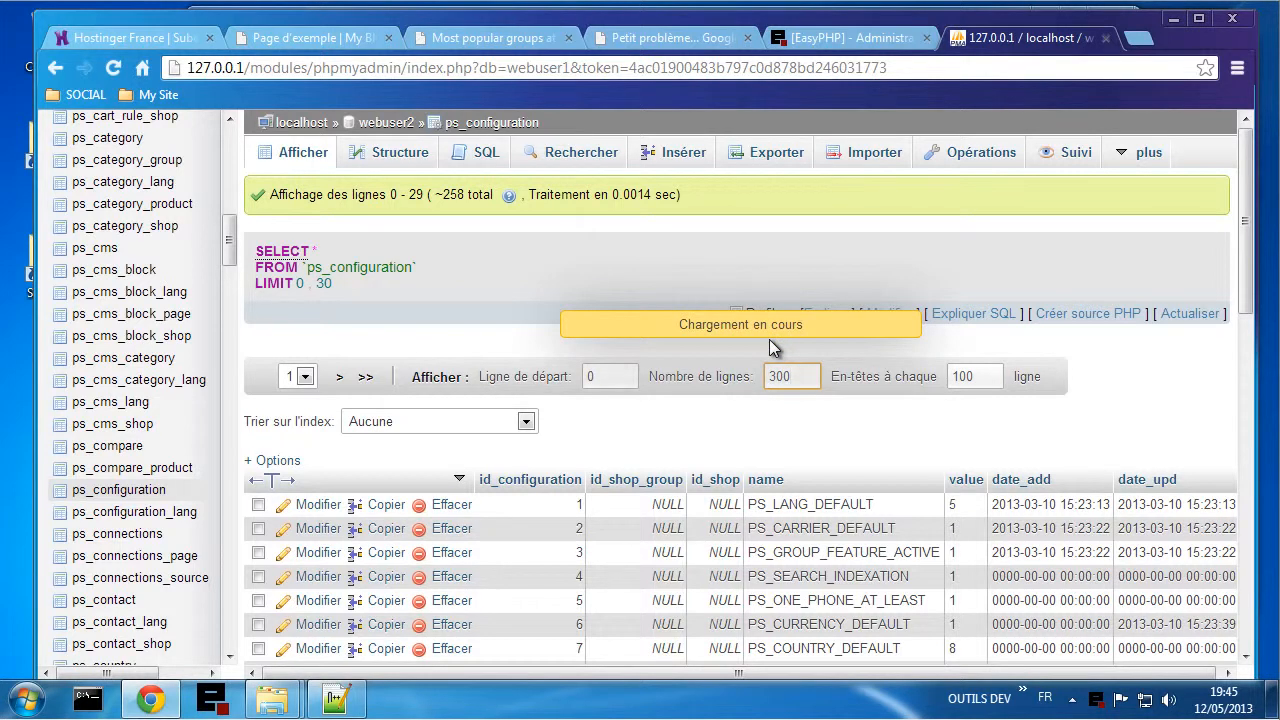
# - Set the value of PS_SHOP_DOMAIN in ps_configuration to shop.unixvers.p.ht and save it
pyautogui.hscroll(5, 783, 682)
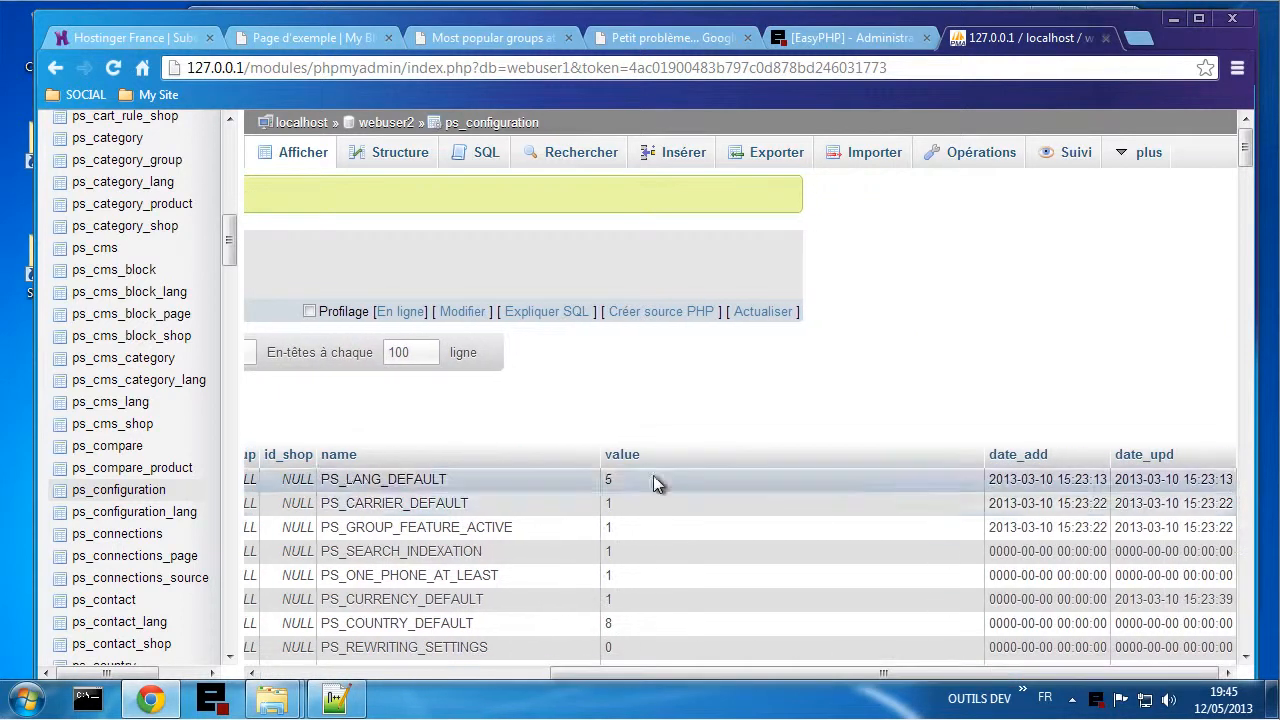
pyautogui.scroll(-4, 715, 505)
pyautogui.scroll(-10, 711, 497)
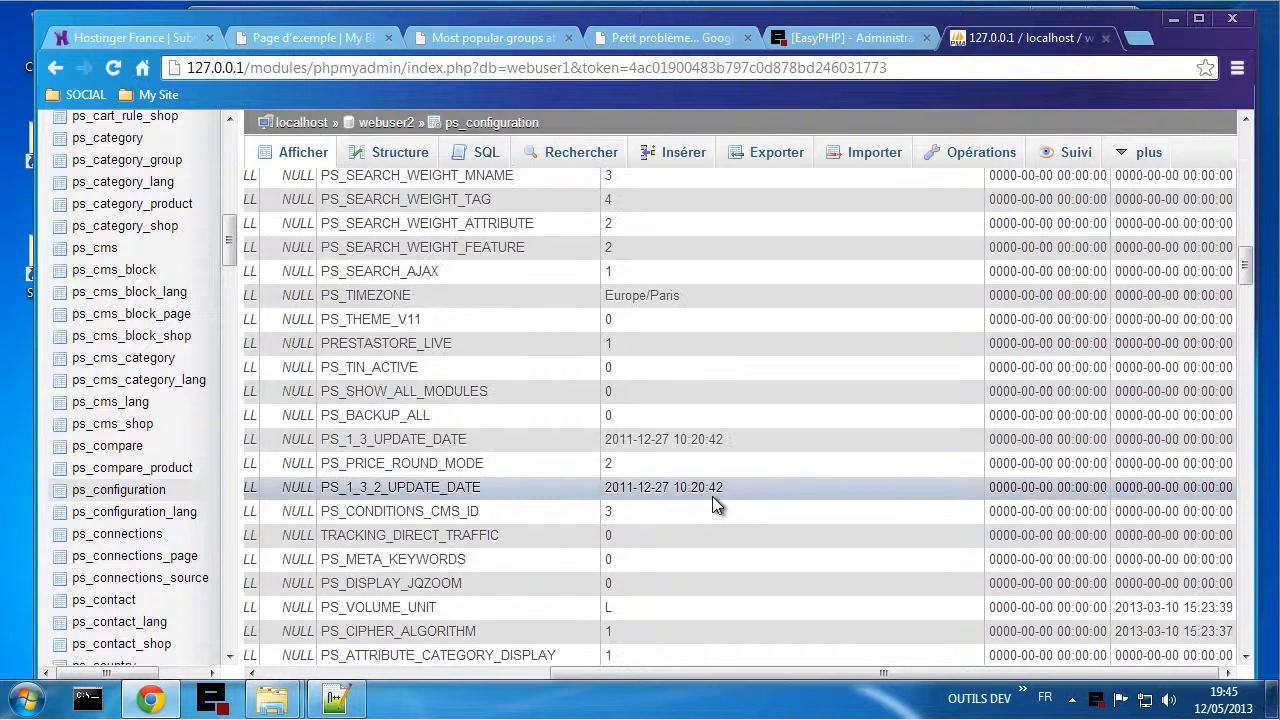
pyautogui.scroll(-10, 712, 496)
pyautogui.scroll(-12, 713, 497)
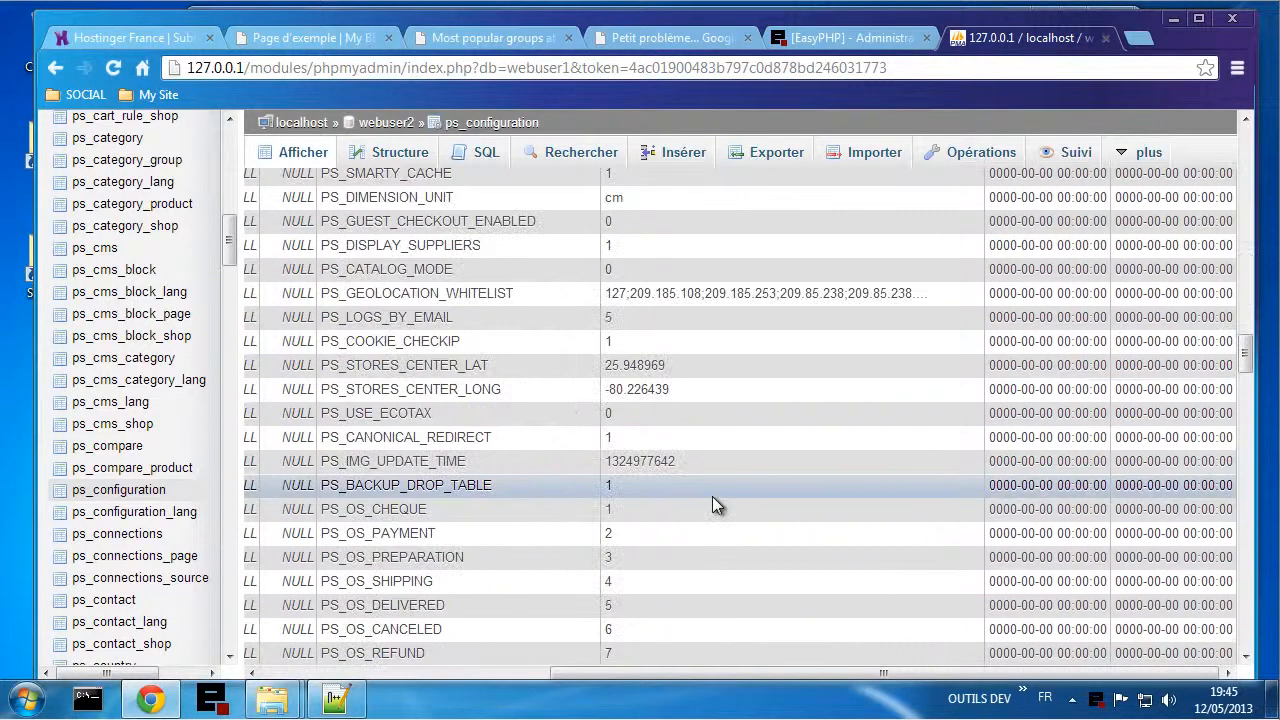
pyautogui.scroll(-8, 712, 504)
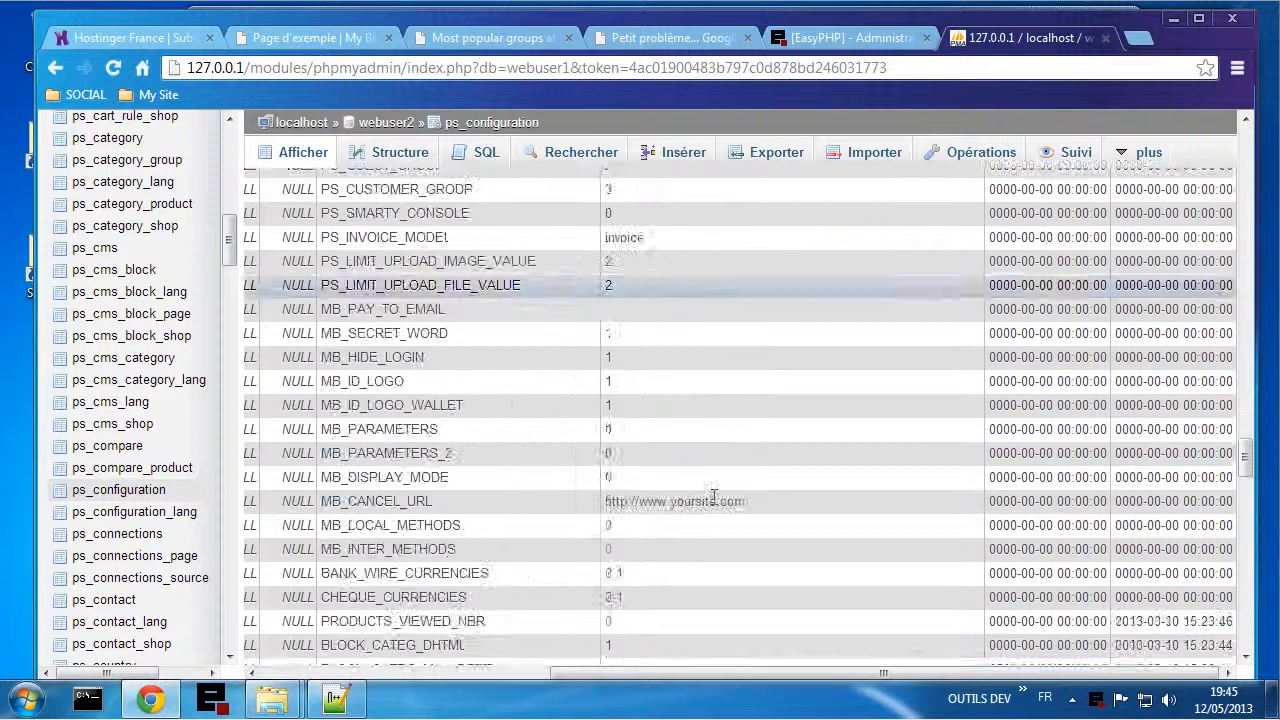
pyautogui.scroll(-10, 717, 488)
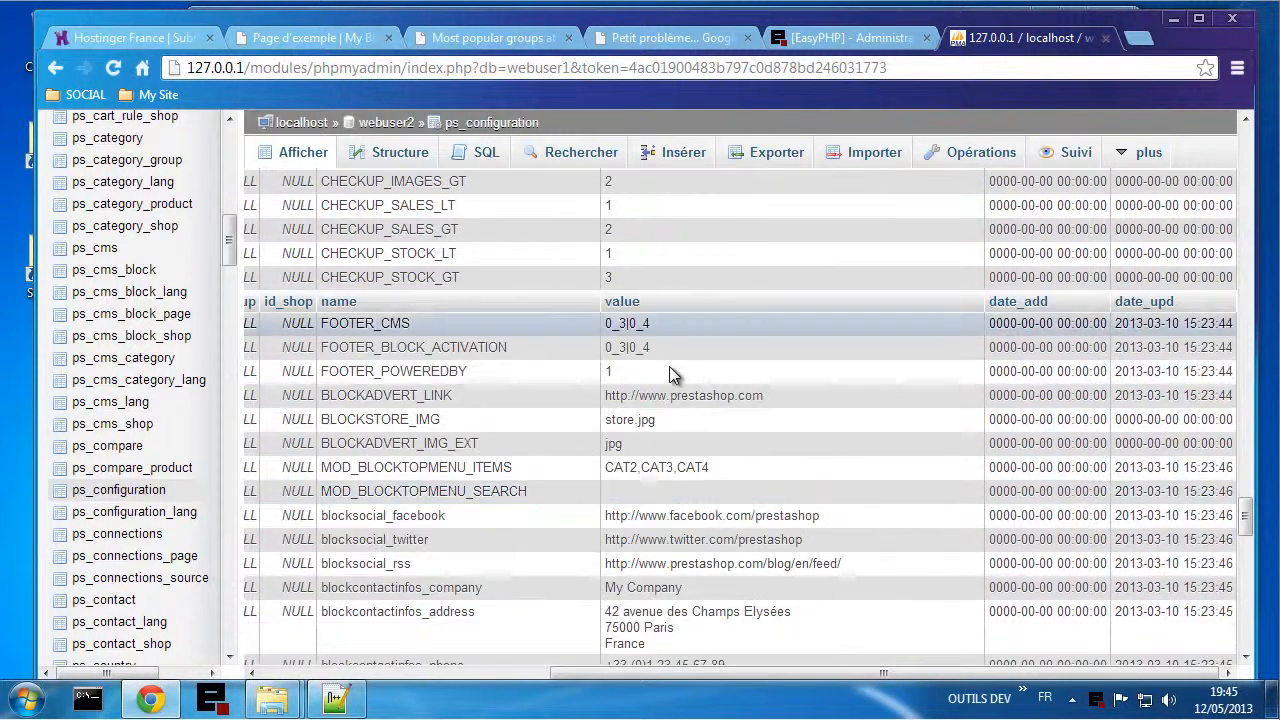
pyautogui.scroll(-7, 705, 465)
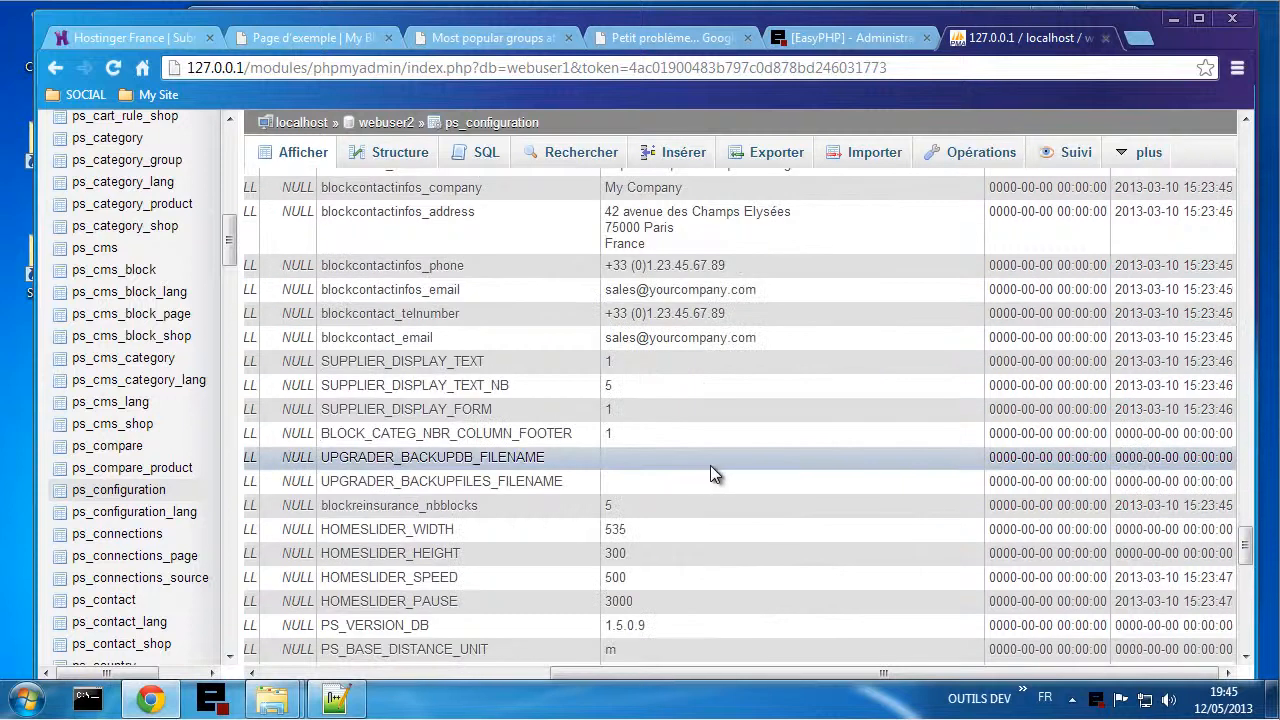
pyautogui.scroll(-5, 718, 464)
pyautogui.scroll(2, 766, 460)
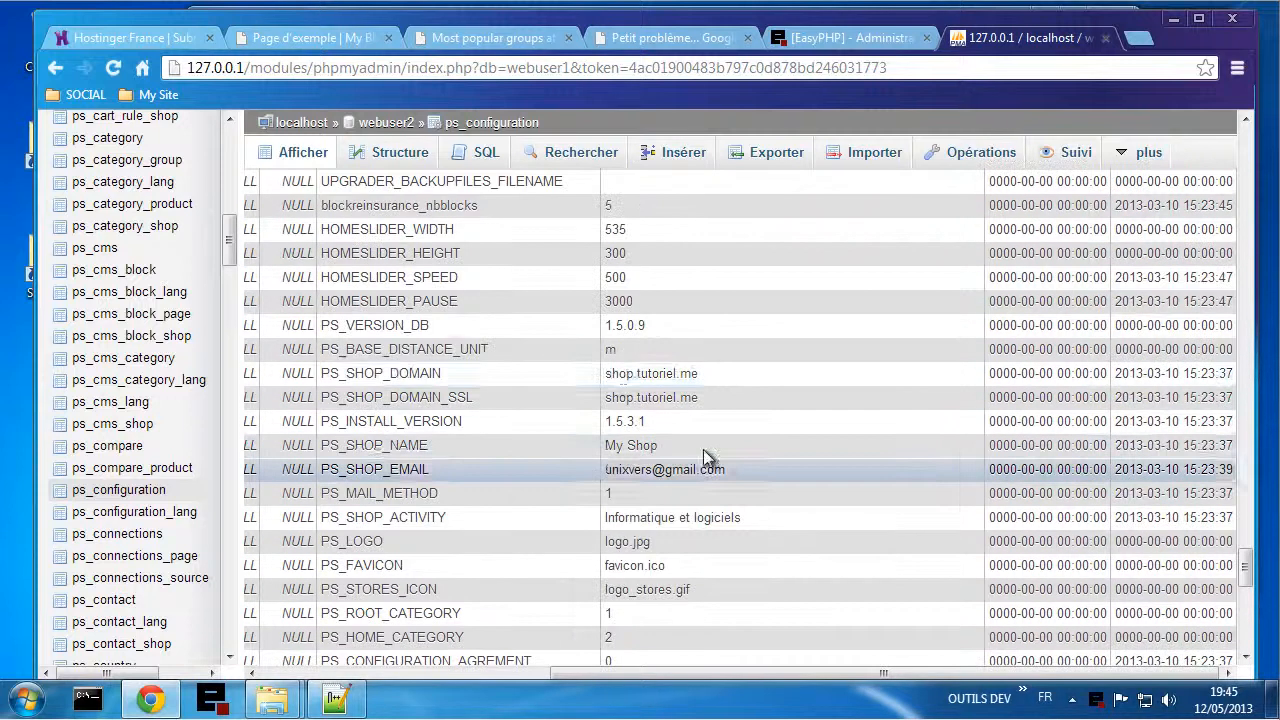
pyautogui.doubleClick(637, 372)
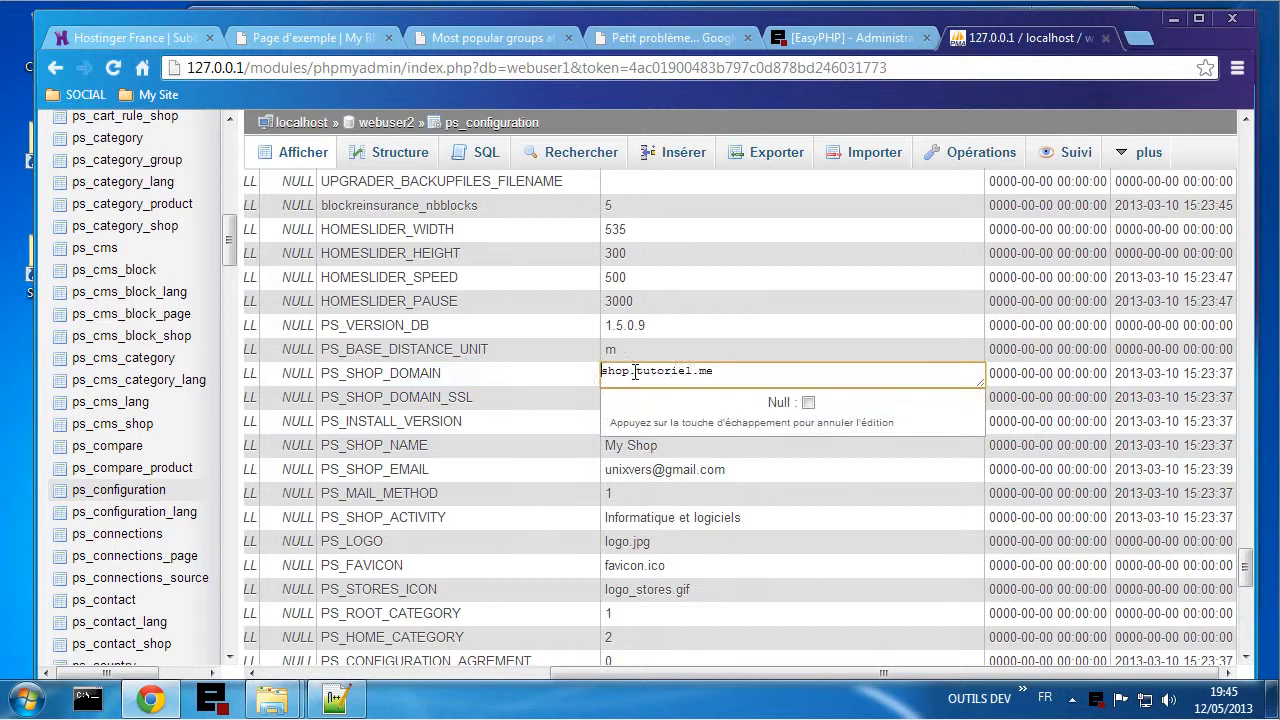
pyautogui.moveTo(628, 372); pyautogui.dragTo(727, 365)
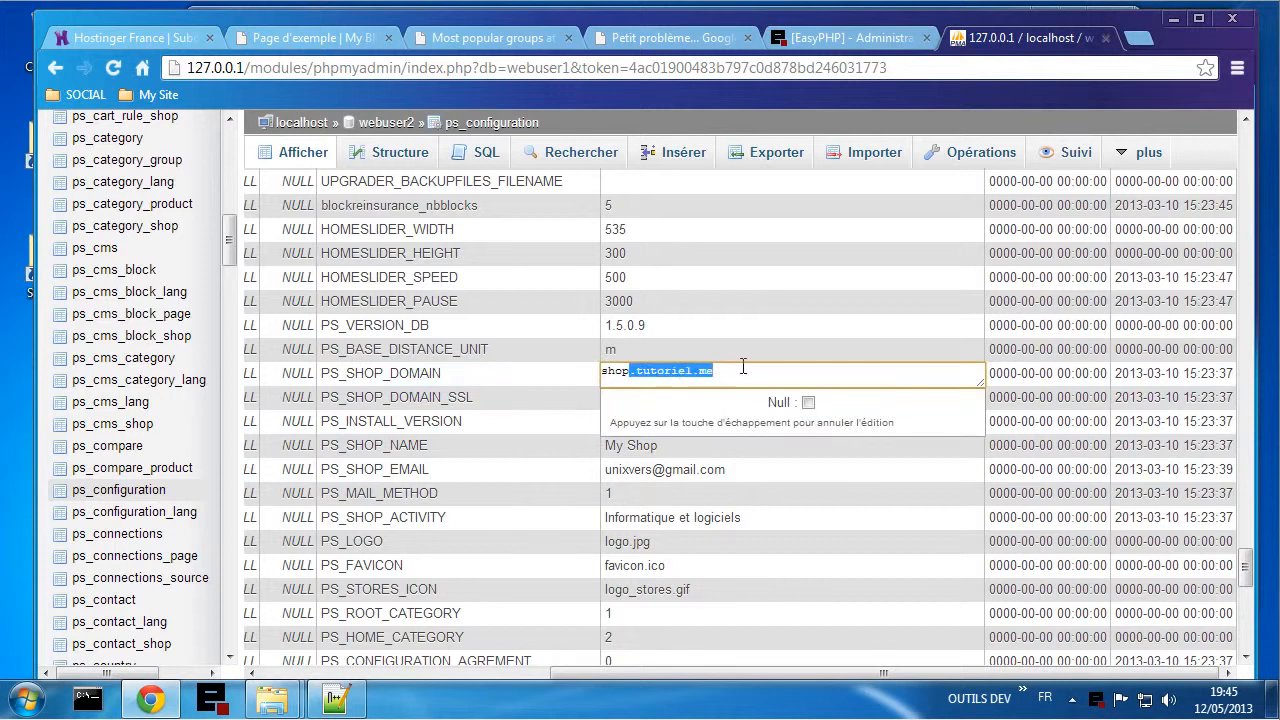
pyautogui.write('.unixvers.p.ht')
pyautogui.click(578, 380)
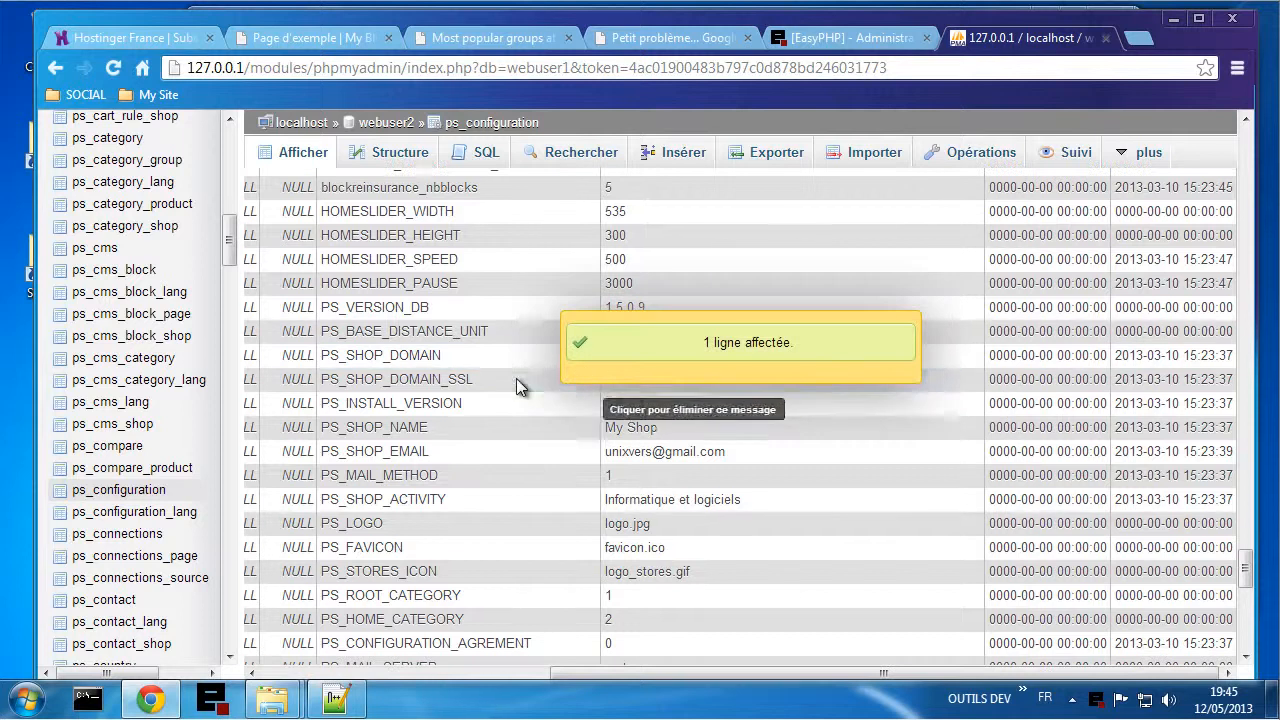
# - Set the value of PS_SHOP_DOMAIN_SSL to shop.unixvers.p.ht and save it
pyautogui.doubleClick(945, 380)
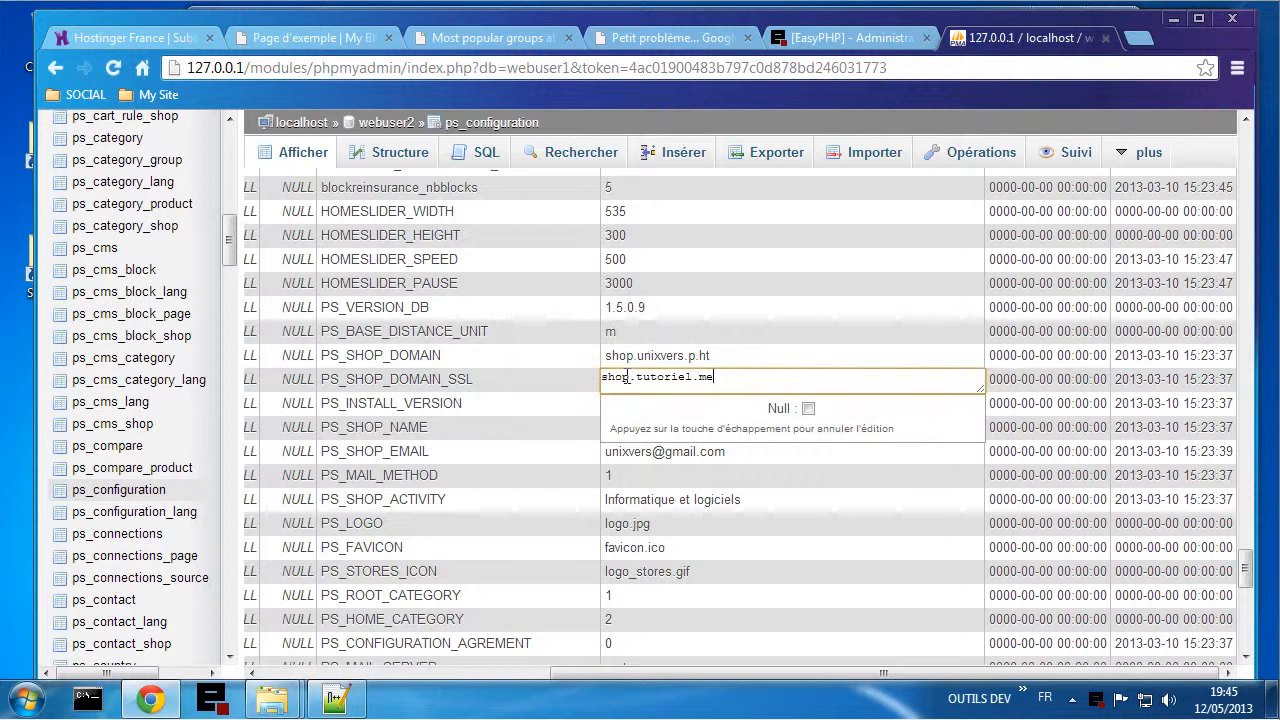
pyautogui.moveTo(625, 377); pyautogui.dragTo(723, 380)
pyautogui.click(716, 377)
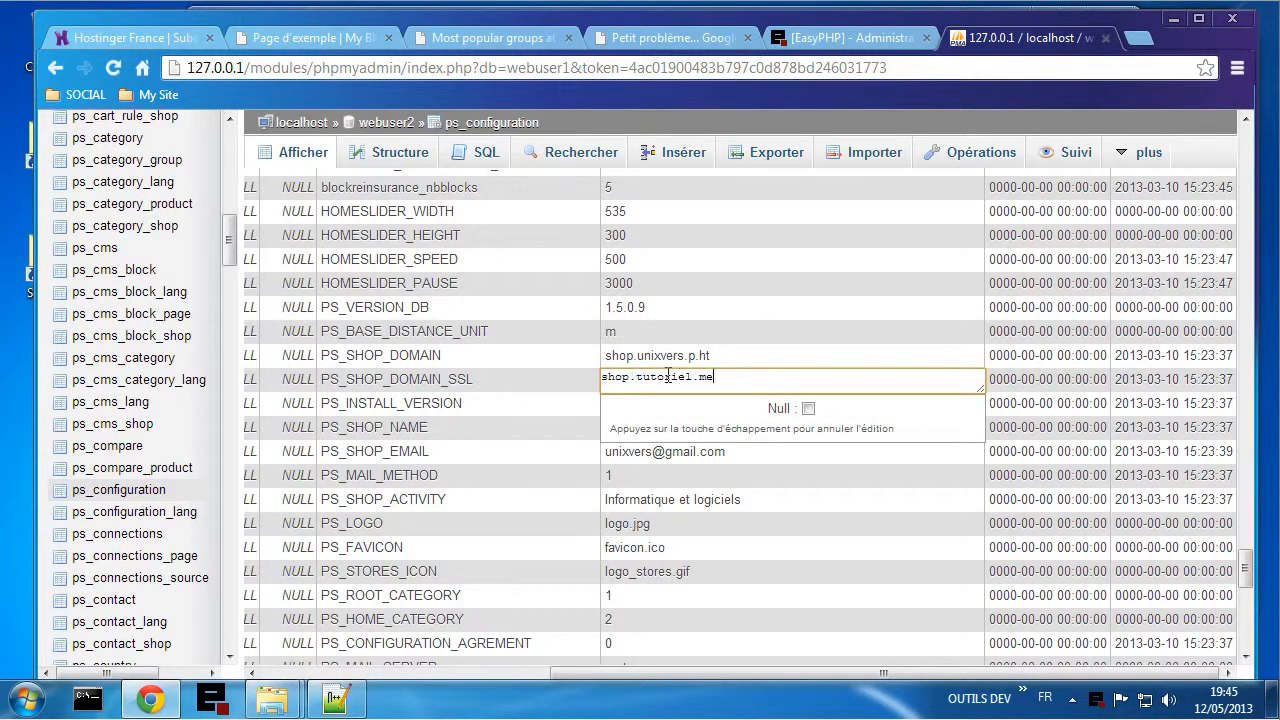
pyautogui.moveTo(645, 377); pyautogui.dragTo(784, 381)
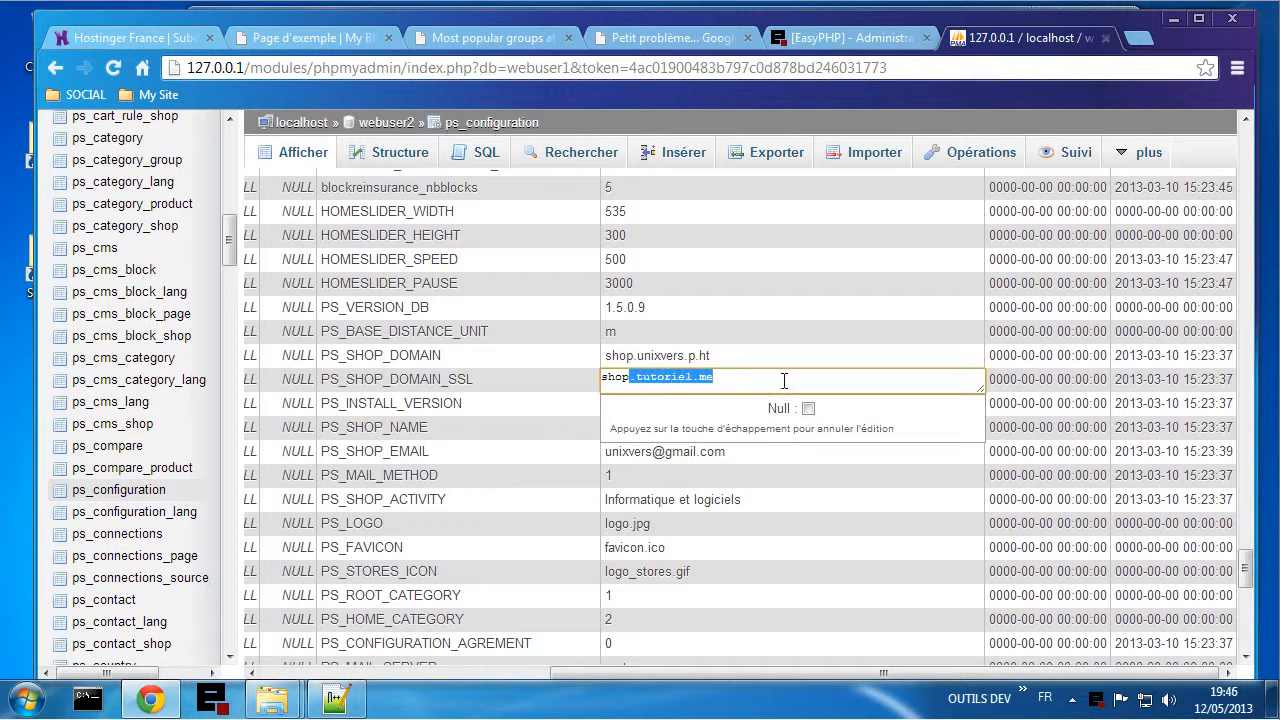
pyautogui.write('.unixvers.p.ht')
pyautogui.click(784, 360)
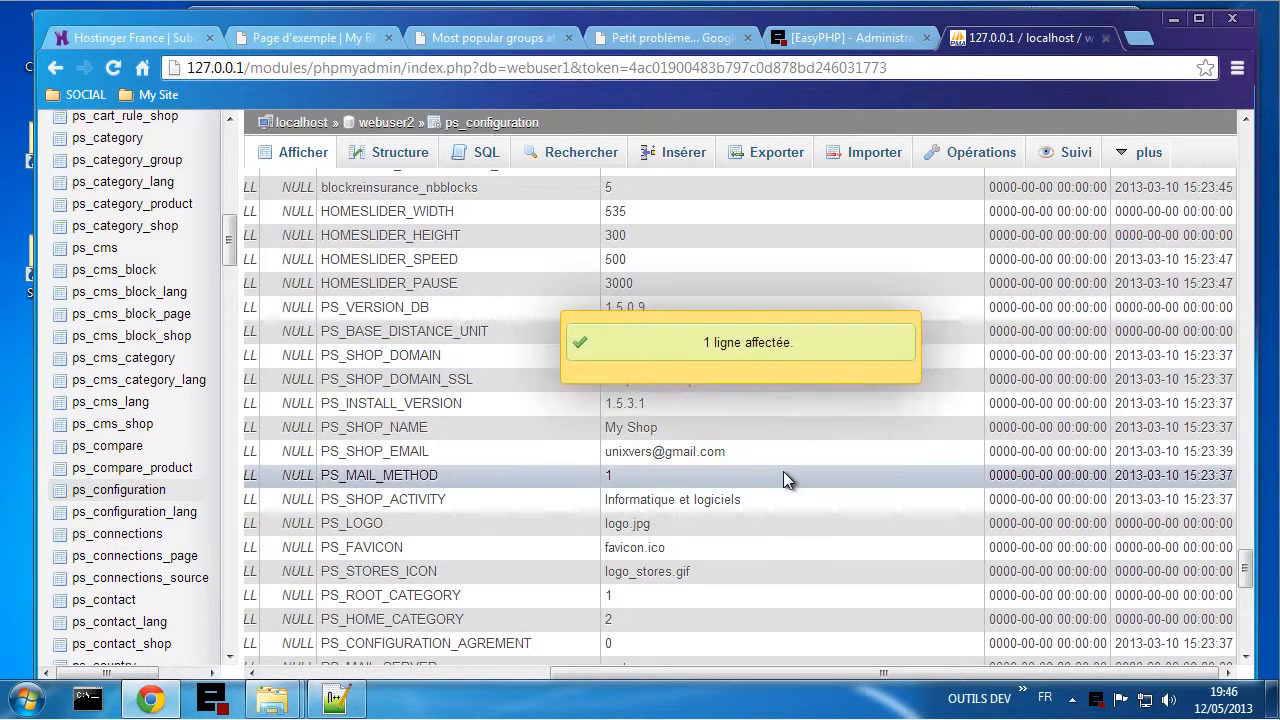
# - Open the ps_shop_url table of the webuser2 database
pyautogui.scroll(-1, 783, 471)
pyautogui.scroll(-5, 823, 514)
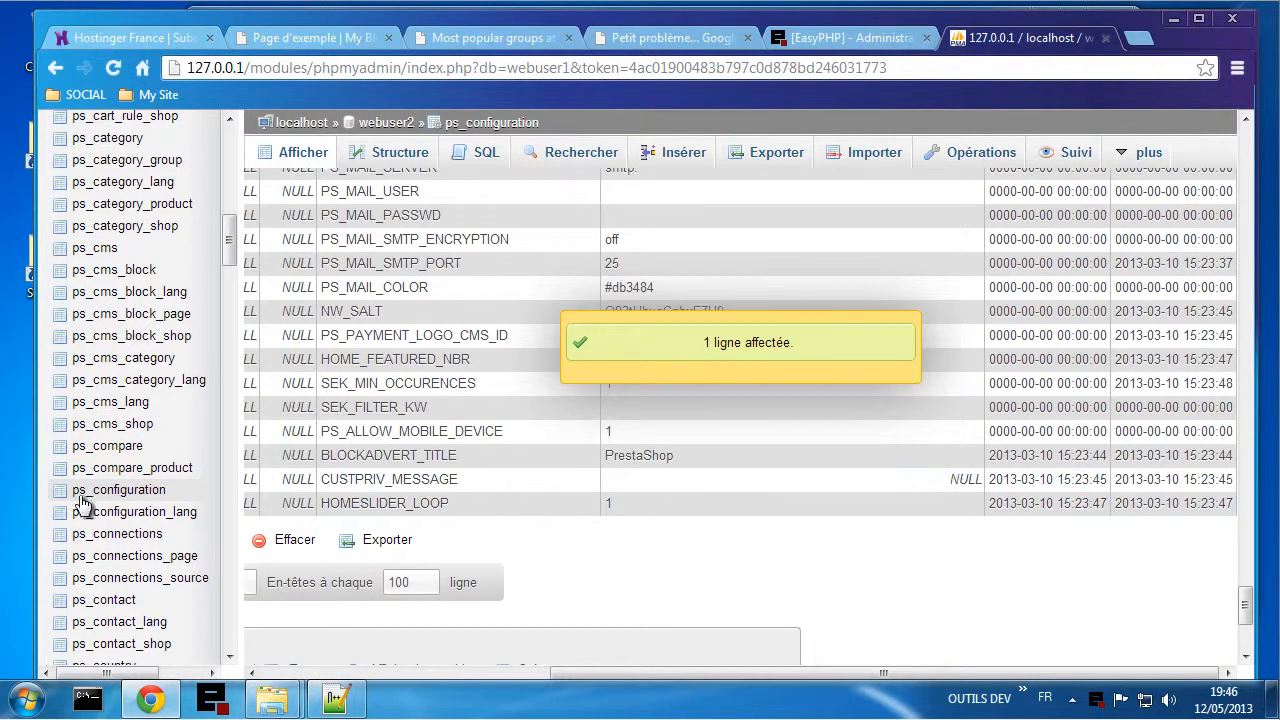
pyautogui.scroll(-5, 170, 535)
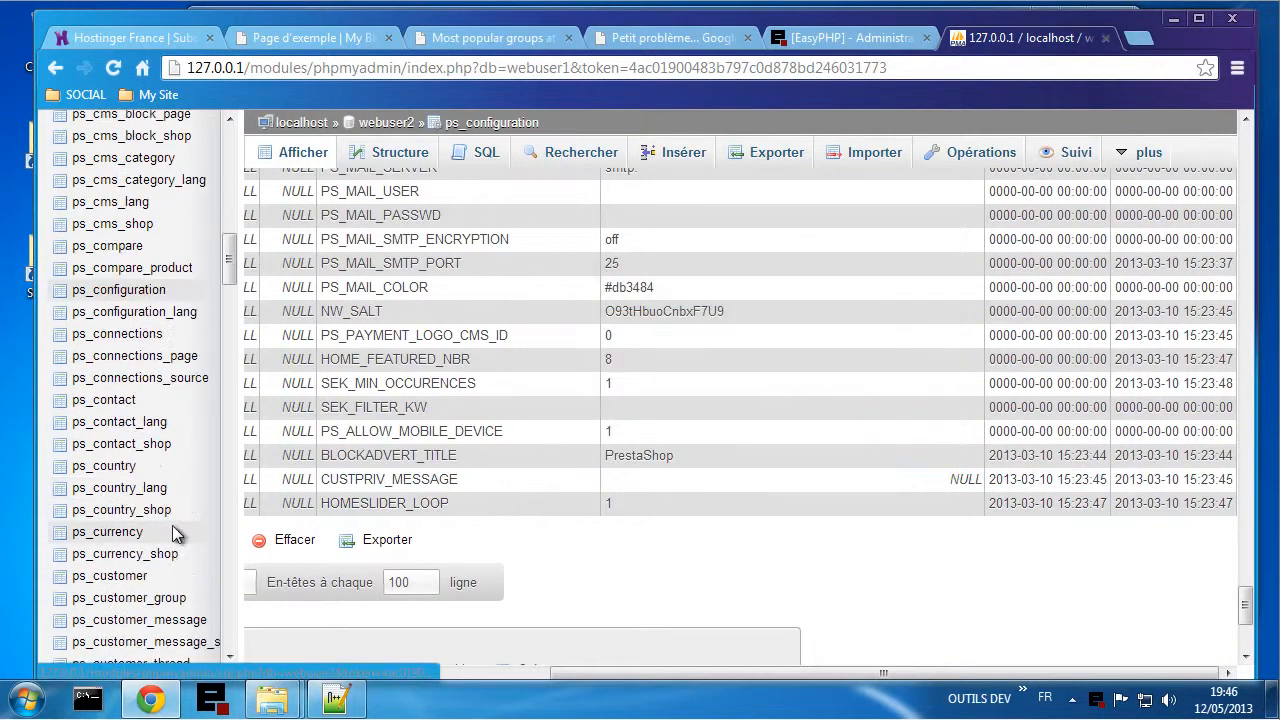
pyautogui.scroll(-5, 170, 535)
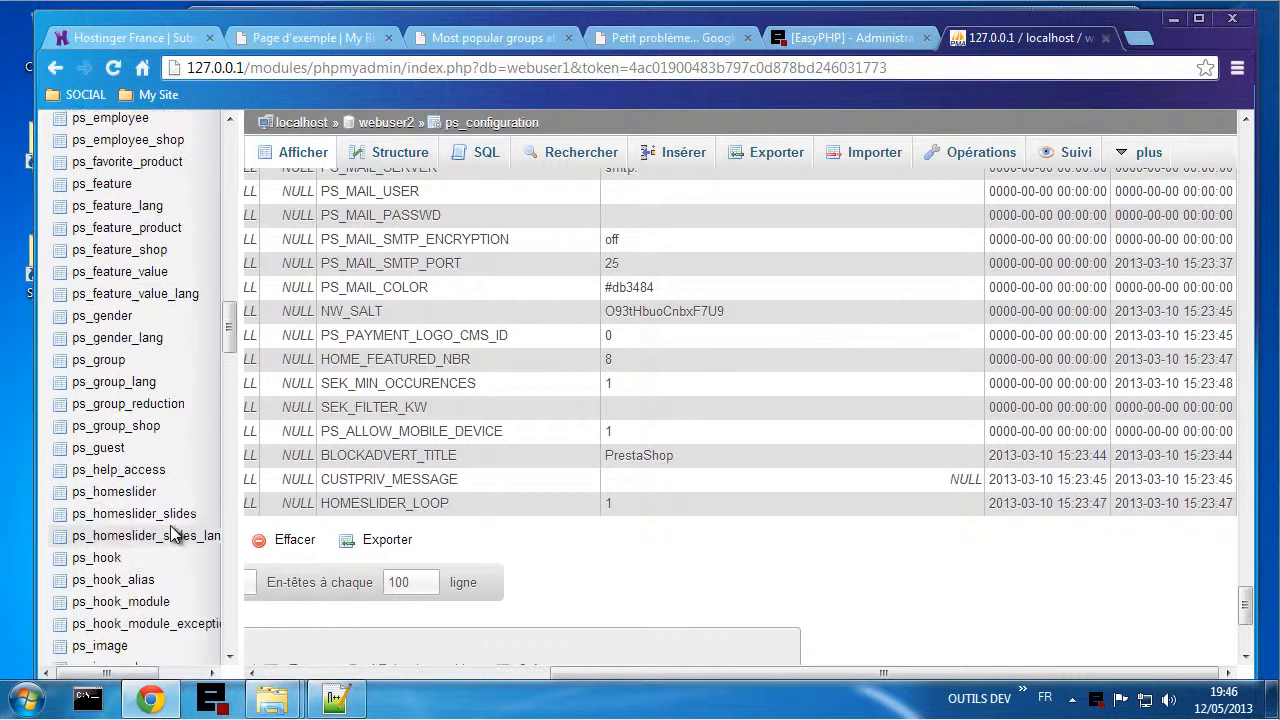
pyautogui.scroll(-3, 160, 480)
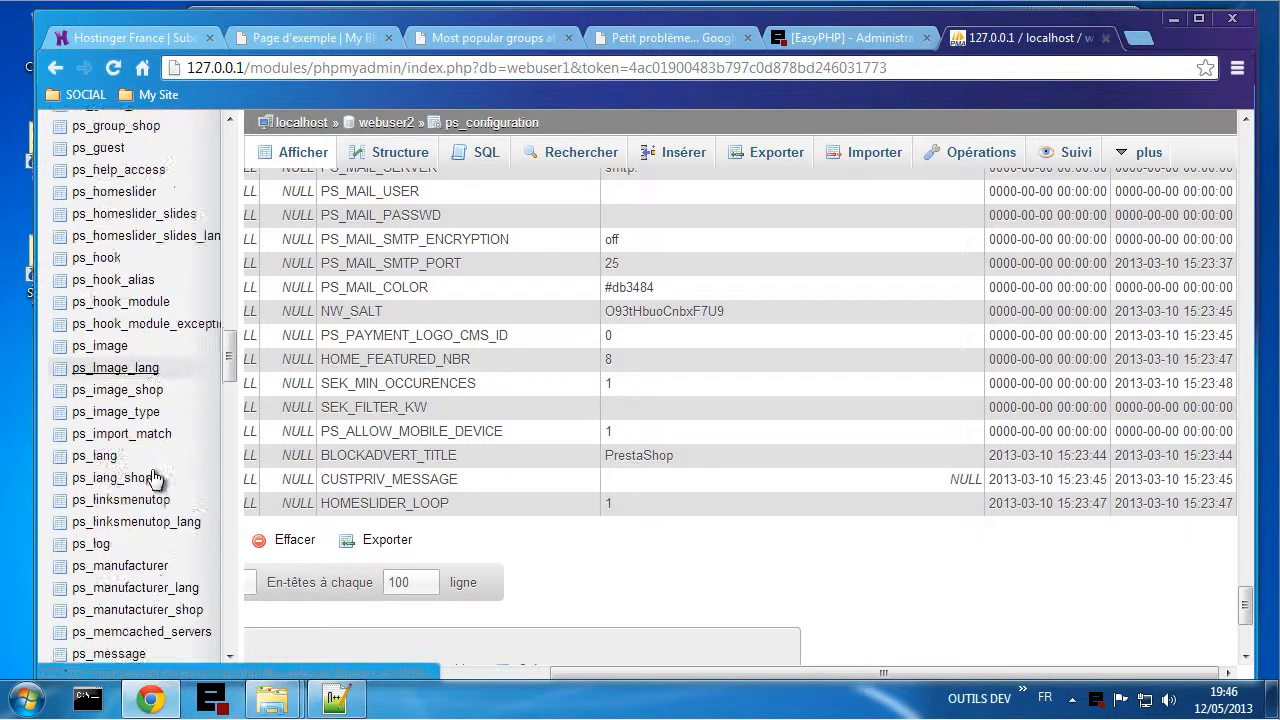
pyautogui.scroll(-2, 155, 478)
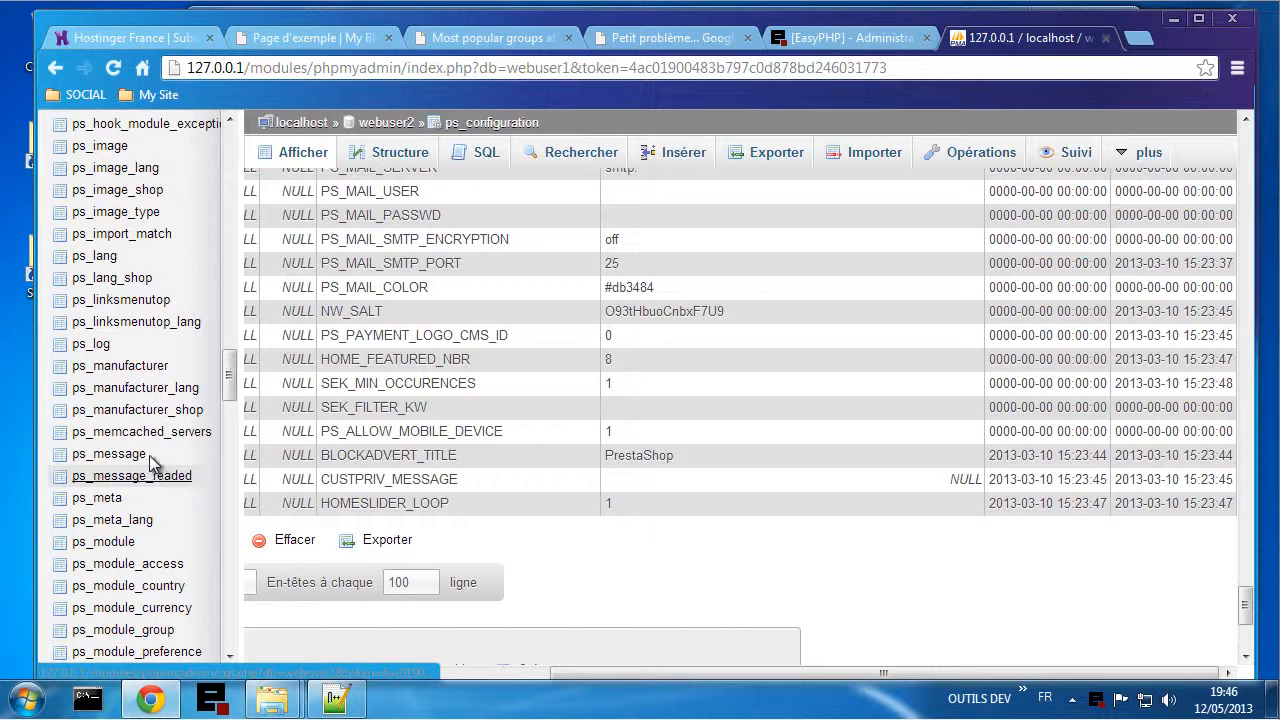
pyautogui.scroll(-9, 150, 460)
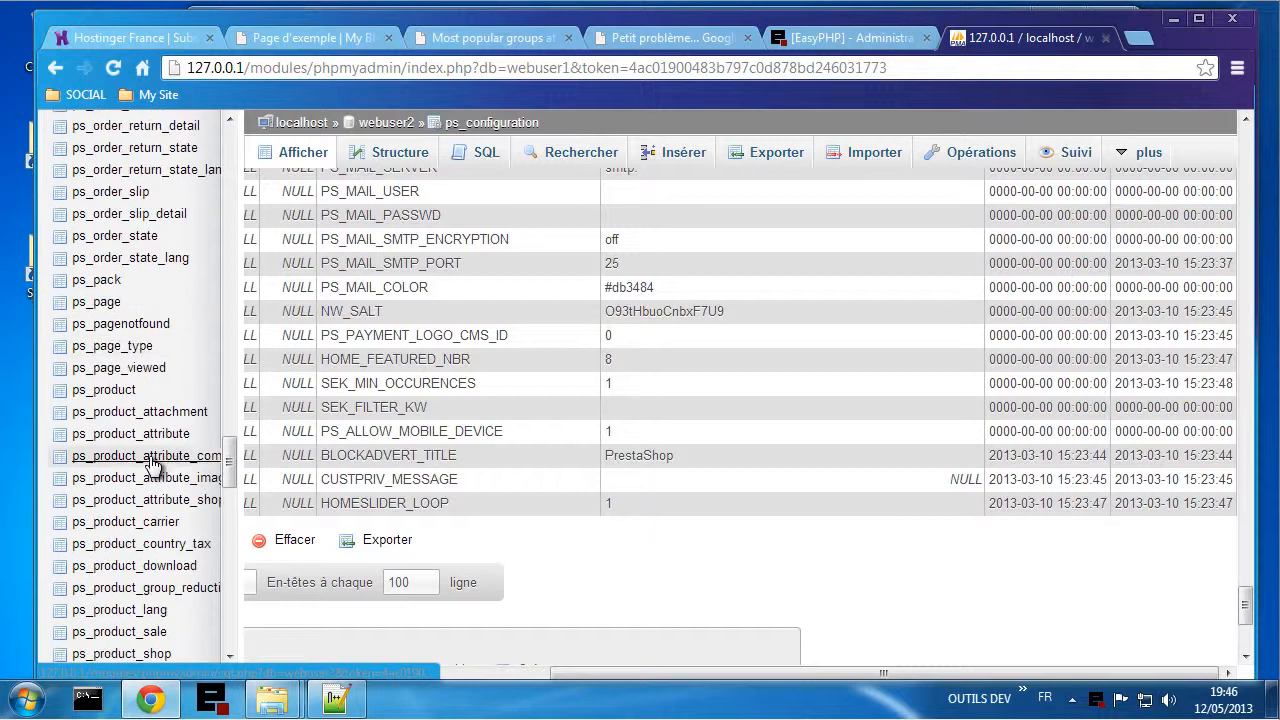
pyautogui.scroll(-8, 150, 466)
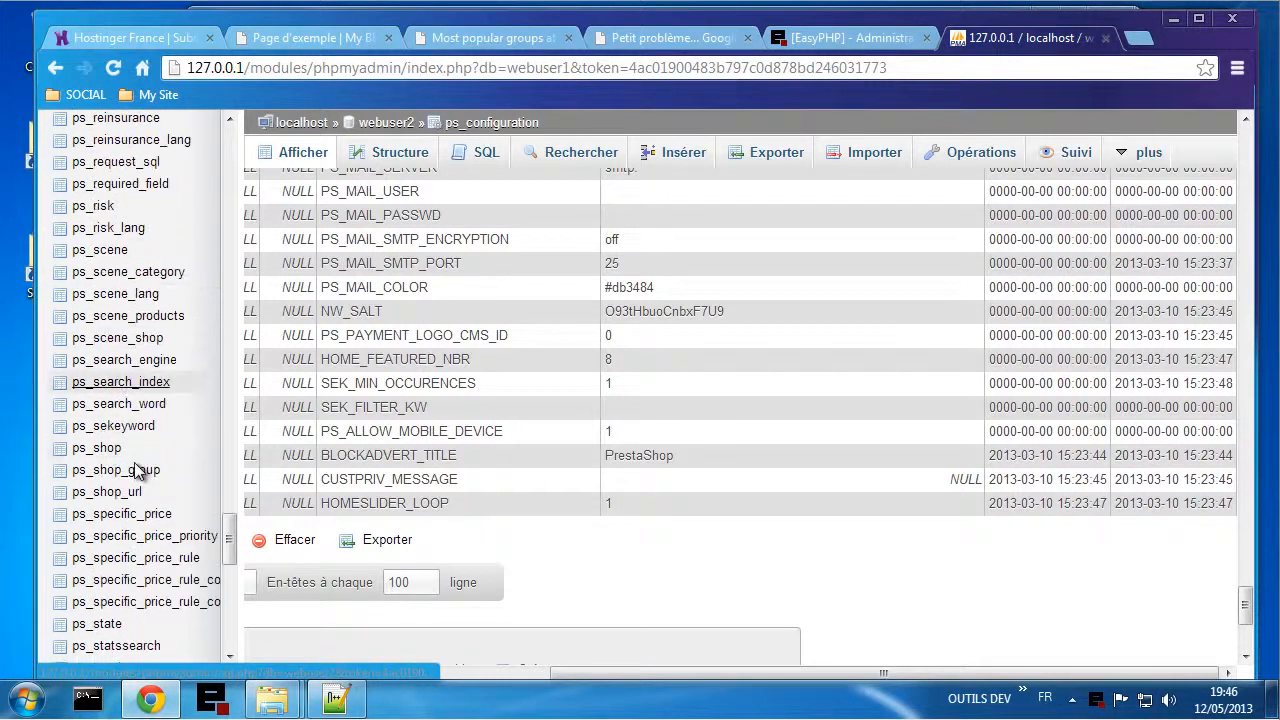
pyautogui.click(104, 495)
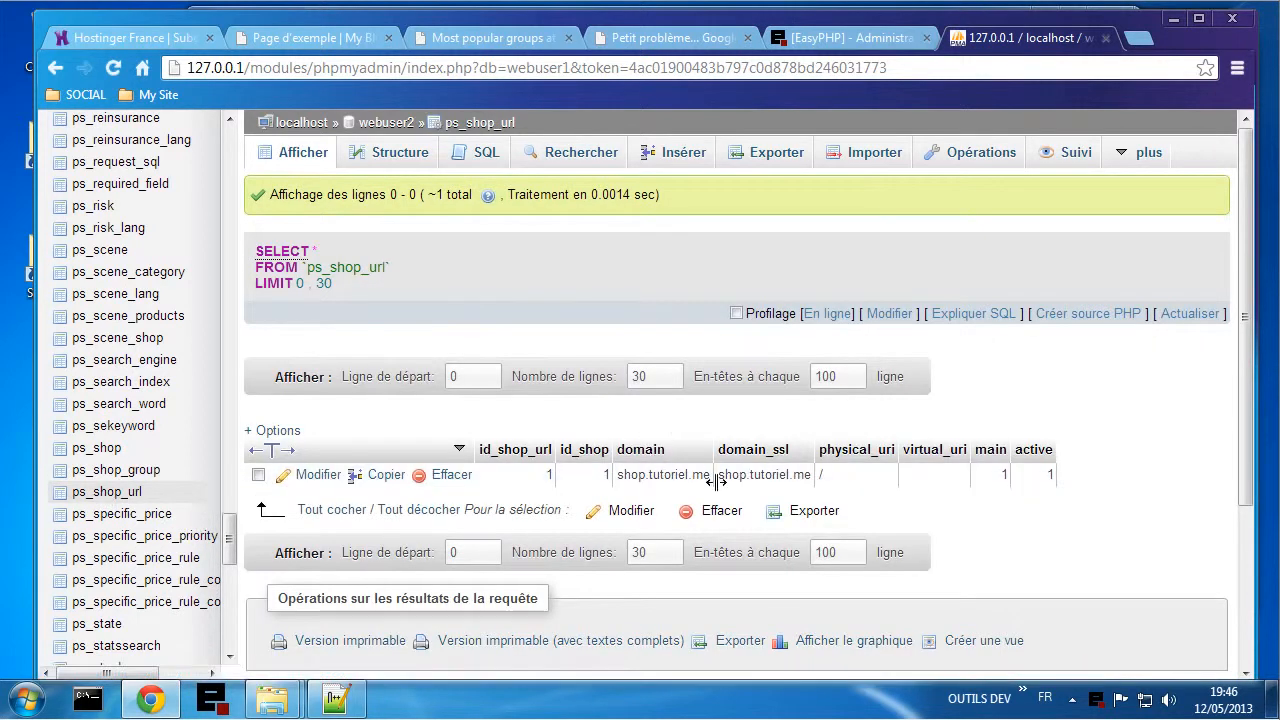
# - Set the domain field of the only ps_shop_url row to shop.unixvers.p.ht and save it
pyautogui.doubleClick(656, 477)
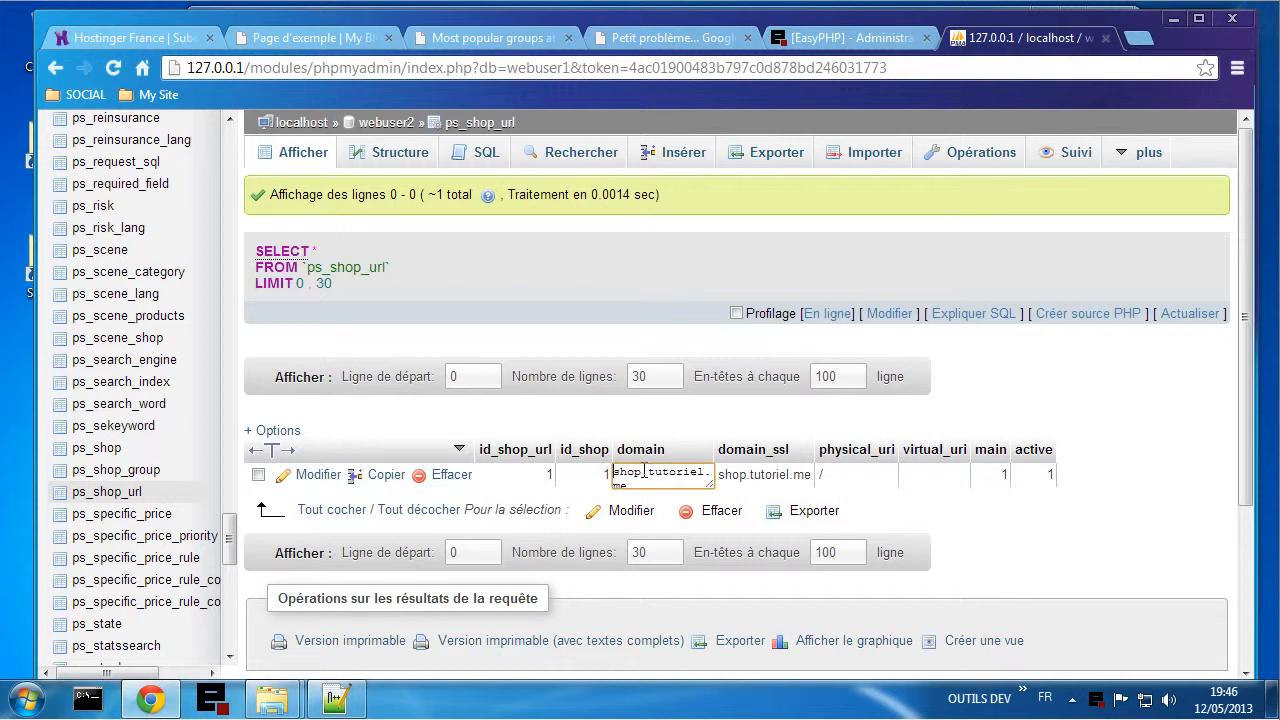
pyautogui.moveTo(671, 478); pyautogui.dragTo(700, 500)
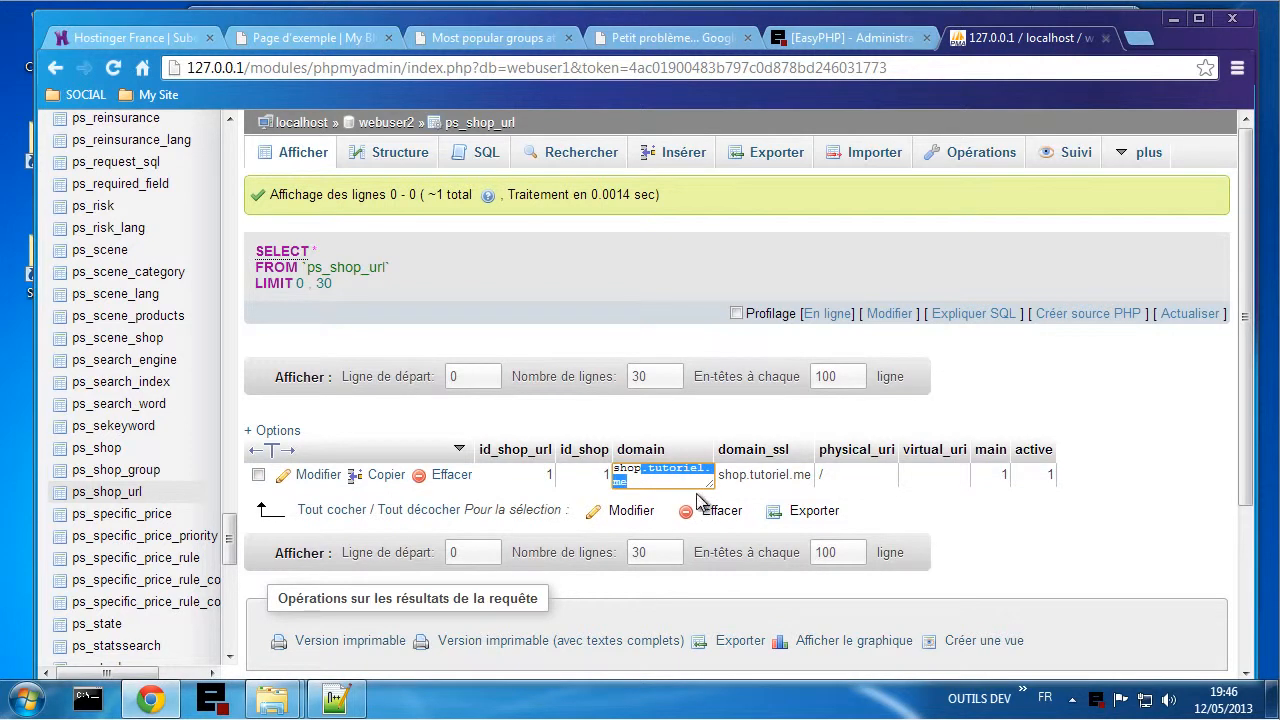
pyautogui.write('.unixvers.p.ht')
pyautogui.press('Return')
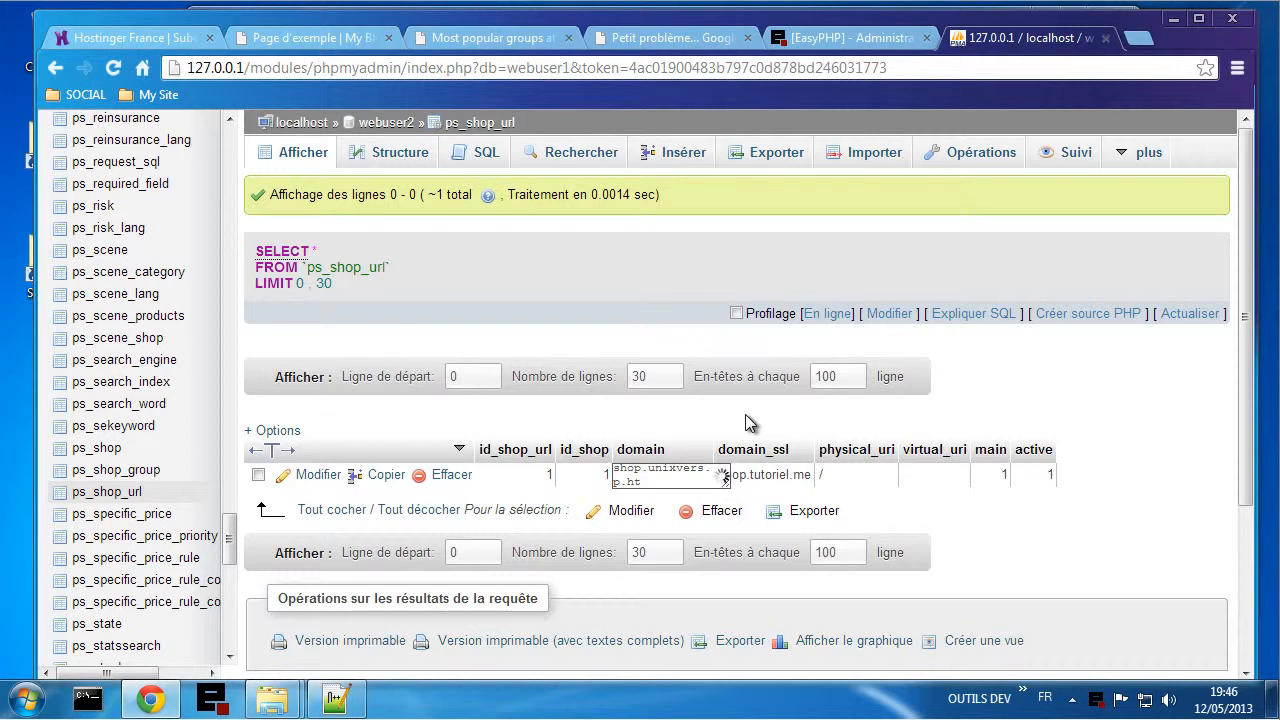
# - Set the domain_ssl field of the ps_shop_url row to shop.unixvers.p.ht and save it
pyautogui.doubleClick(752, 455)
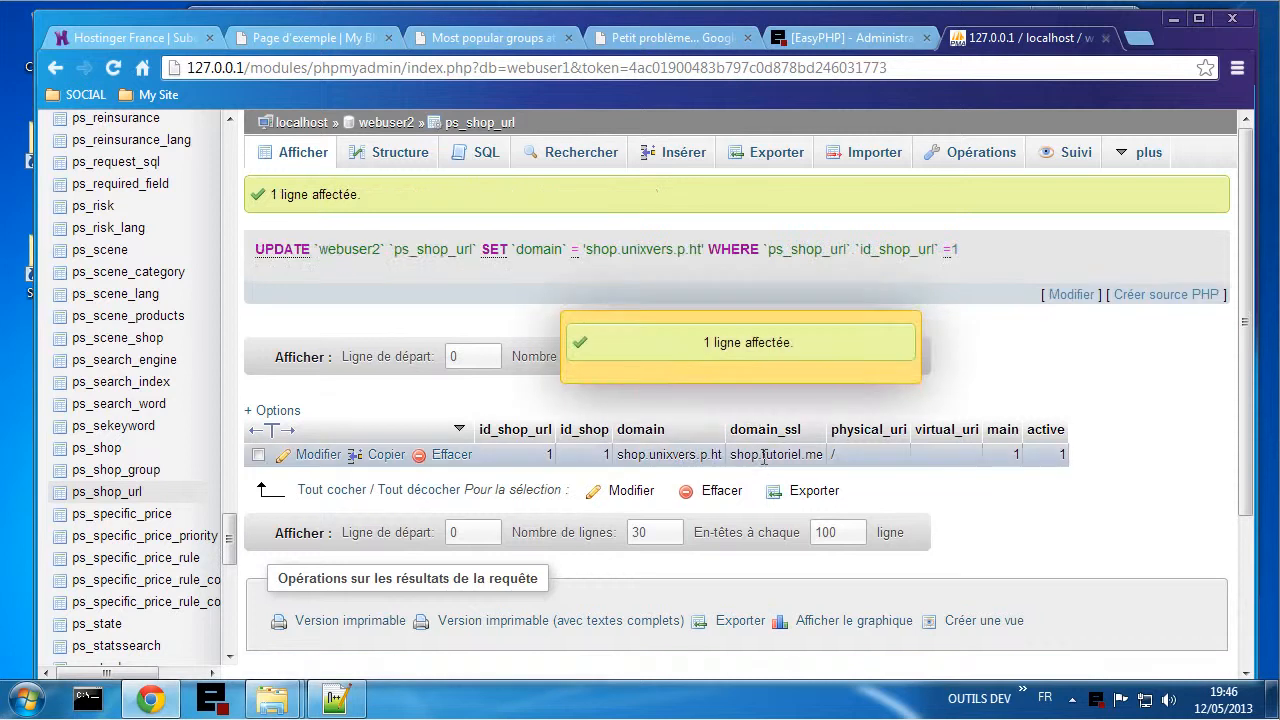
pyautogui.moveTo(755, 455); pyautogui.dragTo(773, 461)
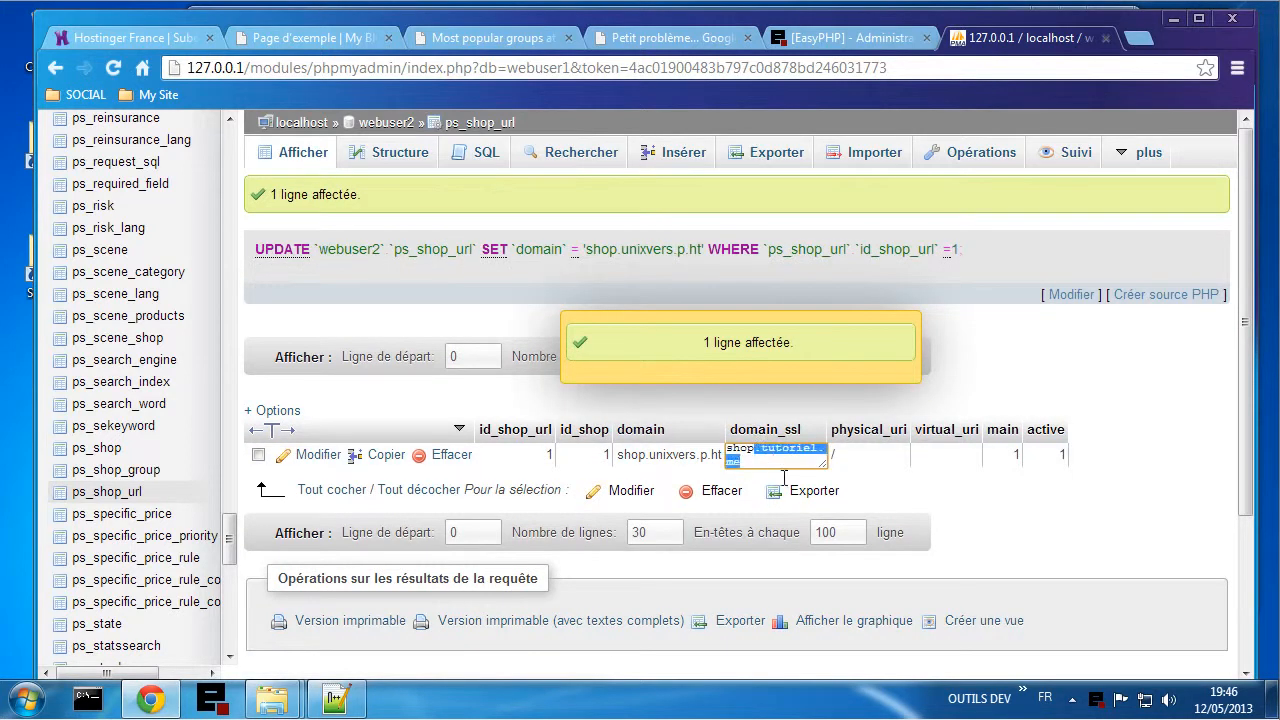
pyautogui.write('.unixvers.p.ht')
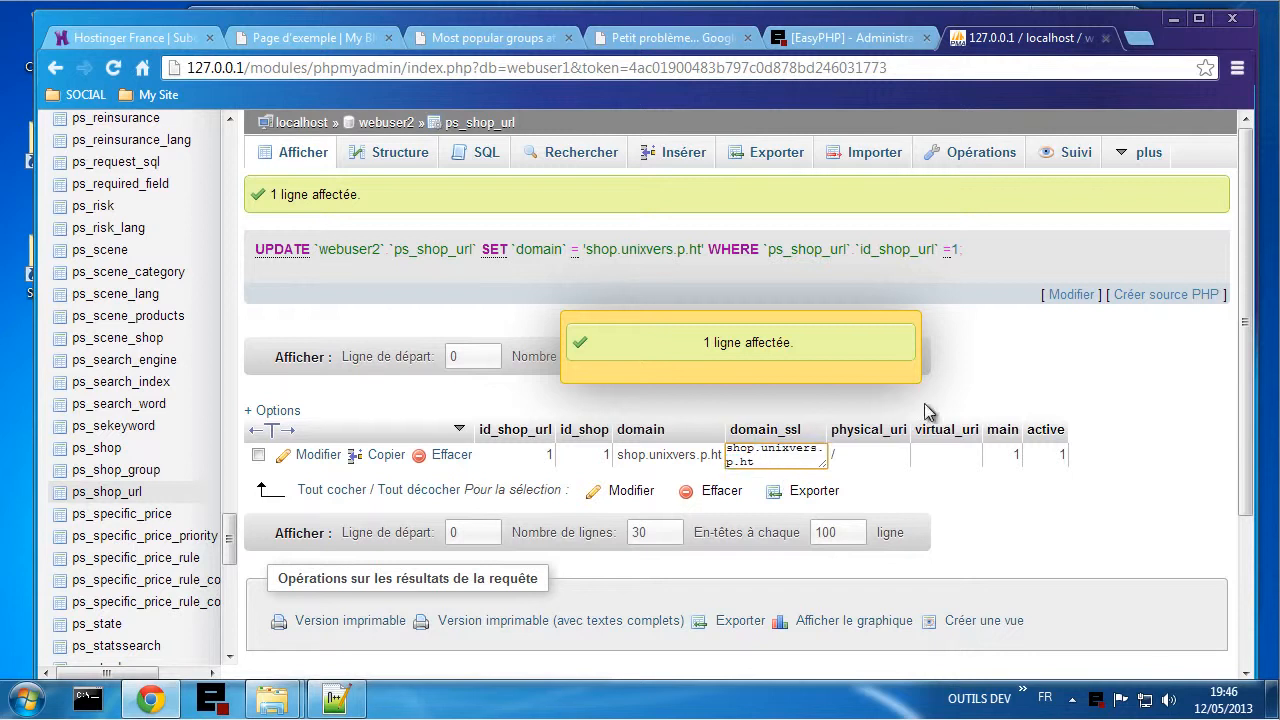
pyautogui.click(1090, 390)
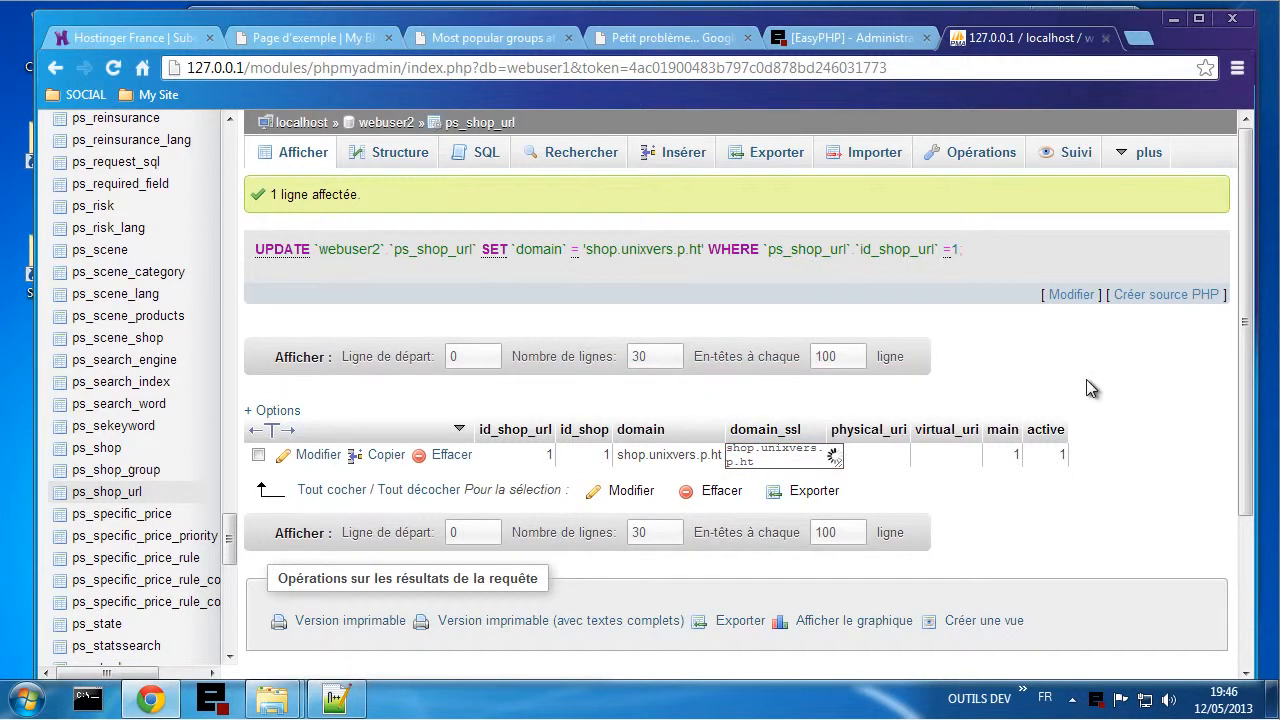
# - Load the Shop bookmark from the My Site folder in the browser tab with the old shop address
pyautogui.click(641, 37)
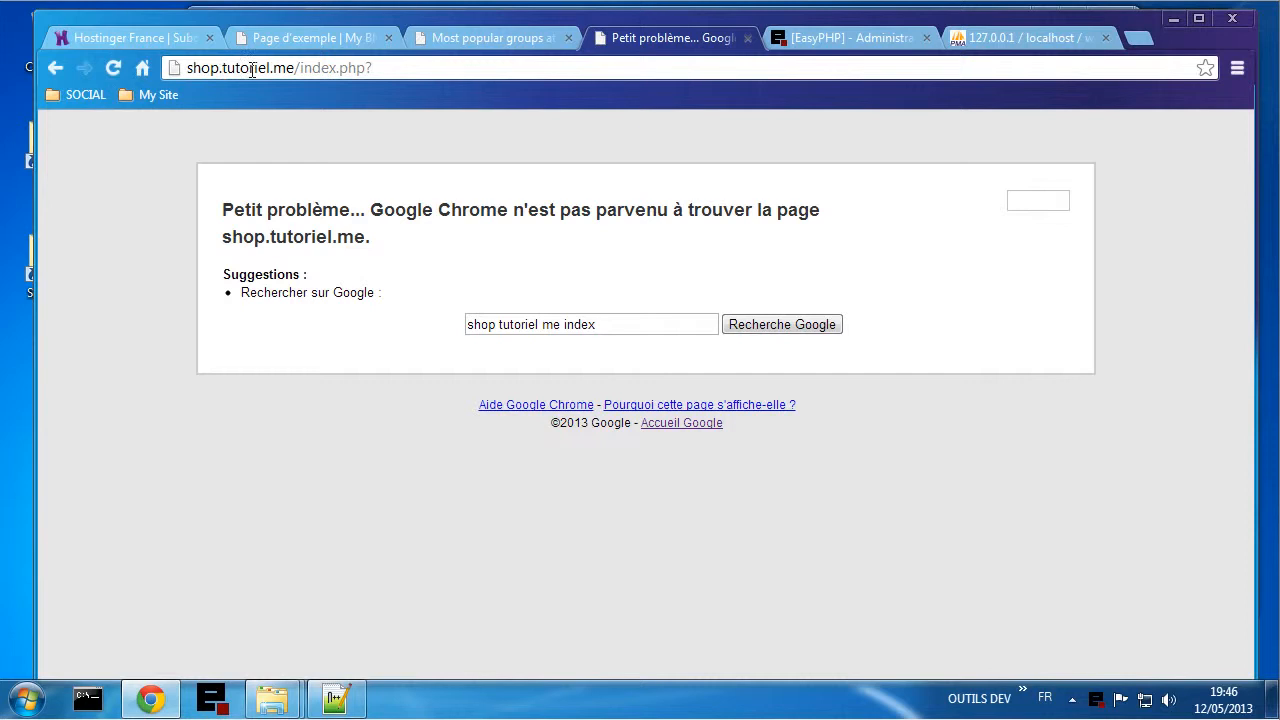
pyautogui.click(161, 94)
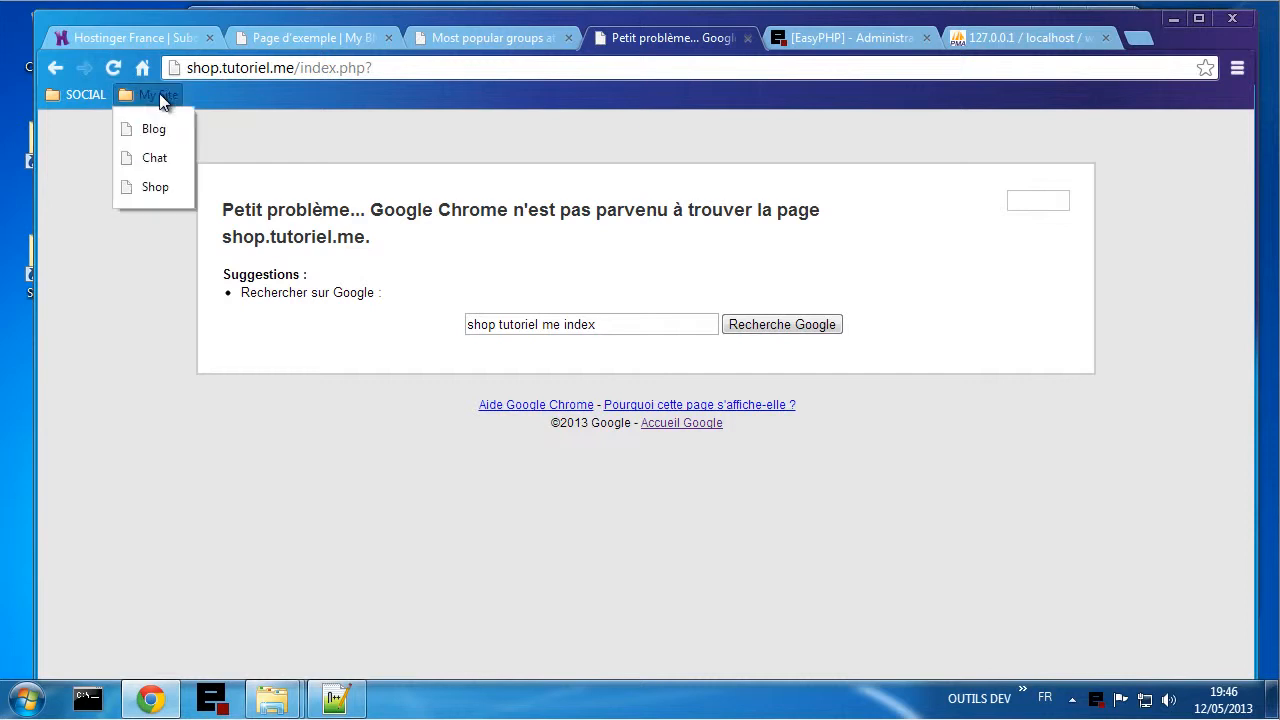
pyautogui.click(153, 188)
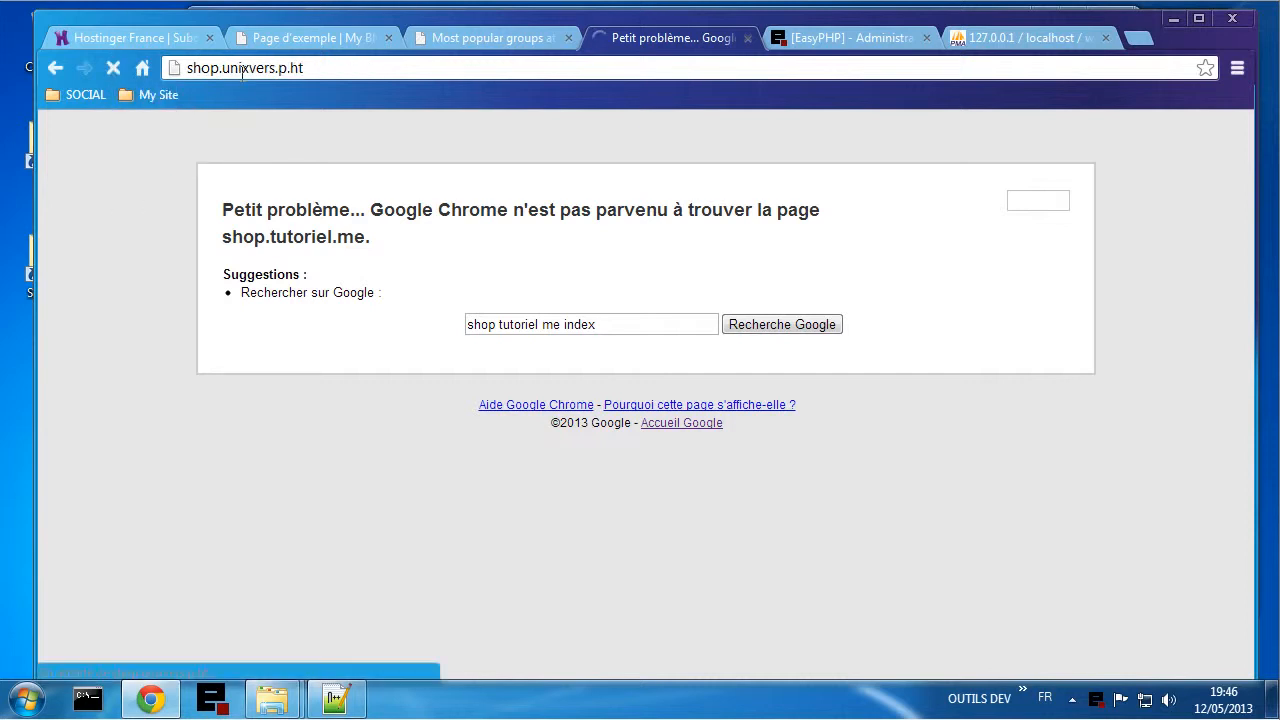
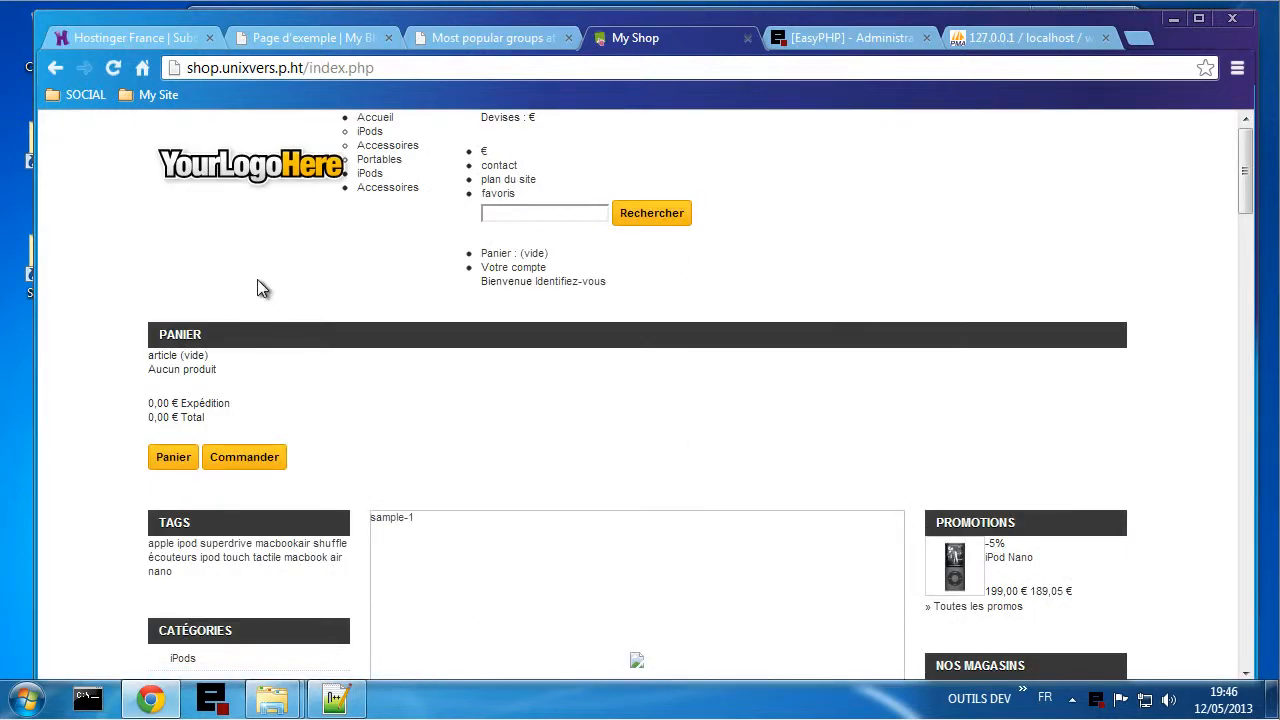
# - Check the shop's links by opening the Accessoires category and the Shure Online Store supplier page, and look through its product list
pyautogui.scroll(-3, 257, 283)
pyautogui.click(220, 387)
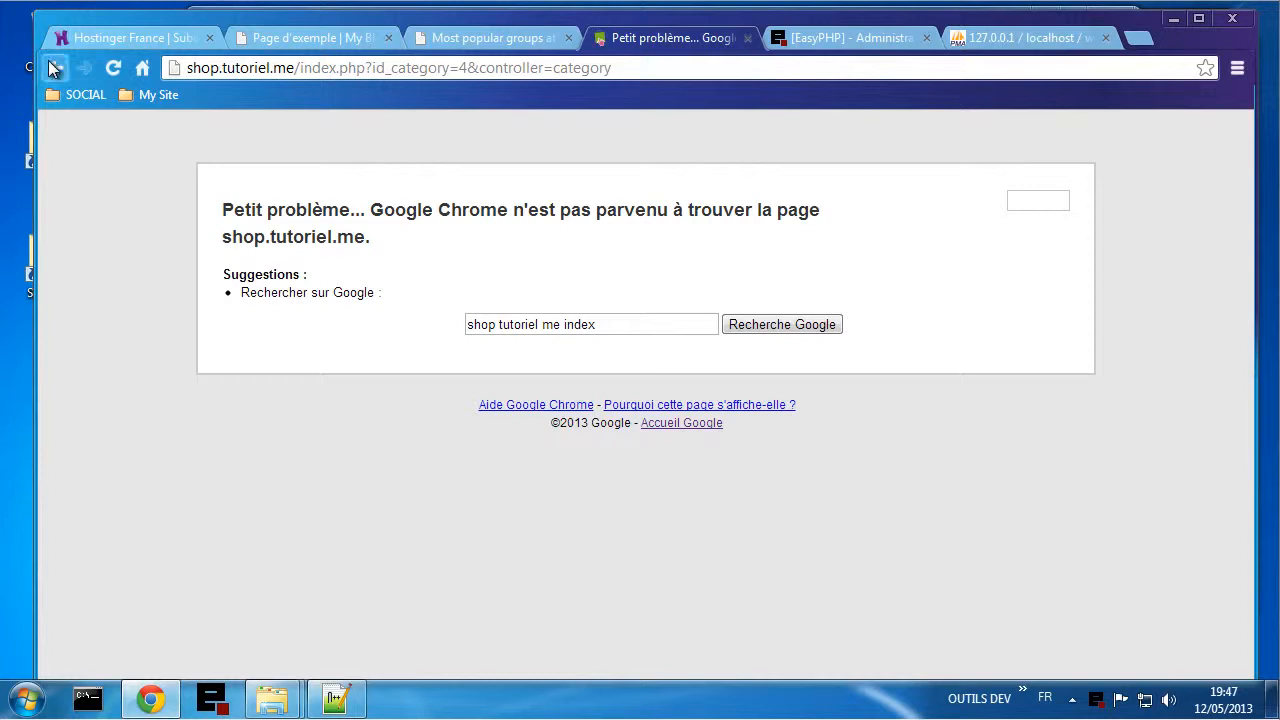
pyautogui.click(55, 67)
pyautogui.scroll(-2, 270, 275)
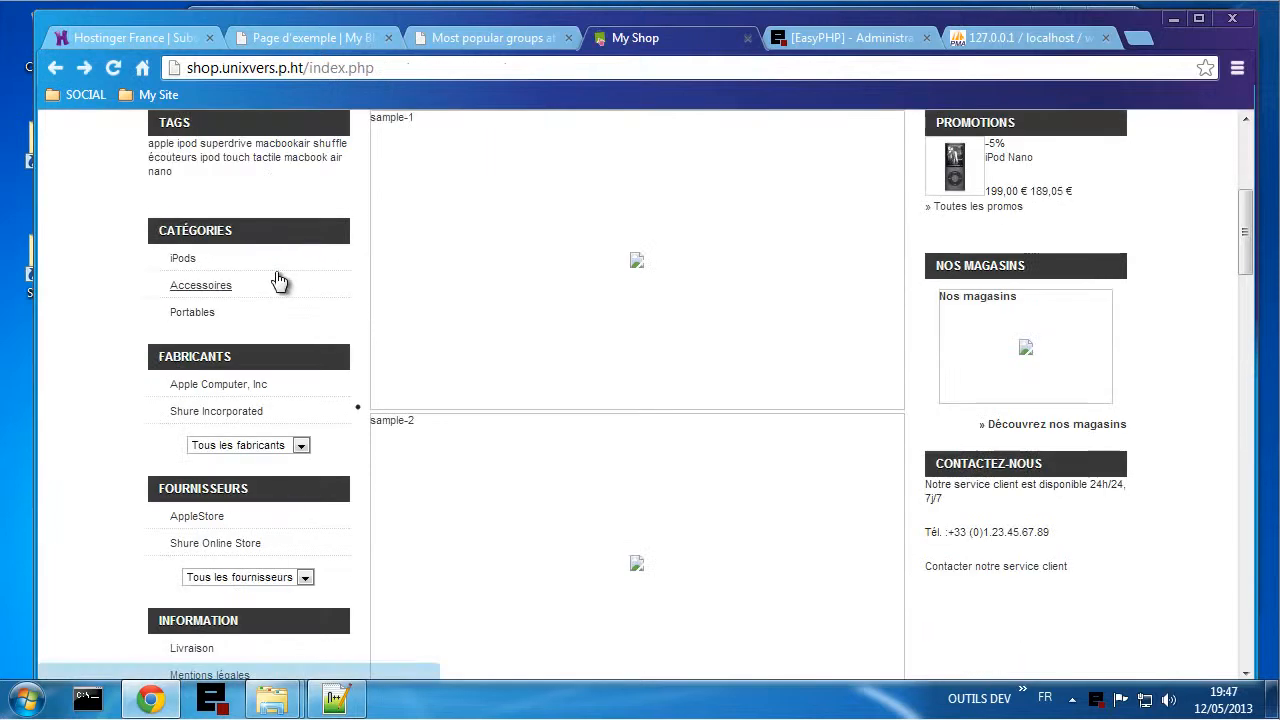
pyautogui.click(201, 448)
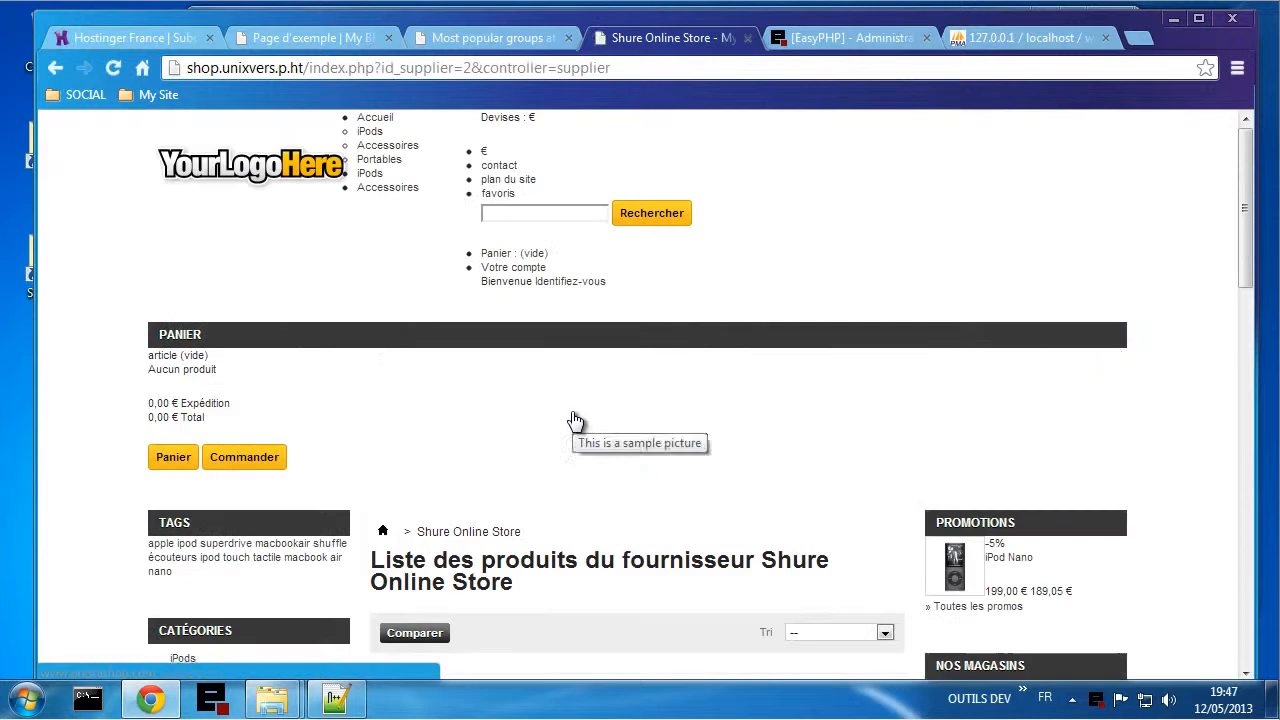
pyautogui.scroll(-4, 558, 404)
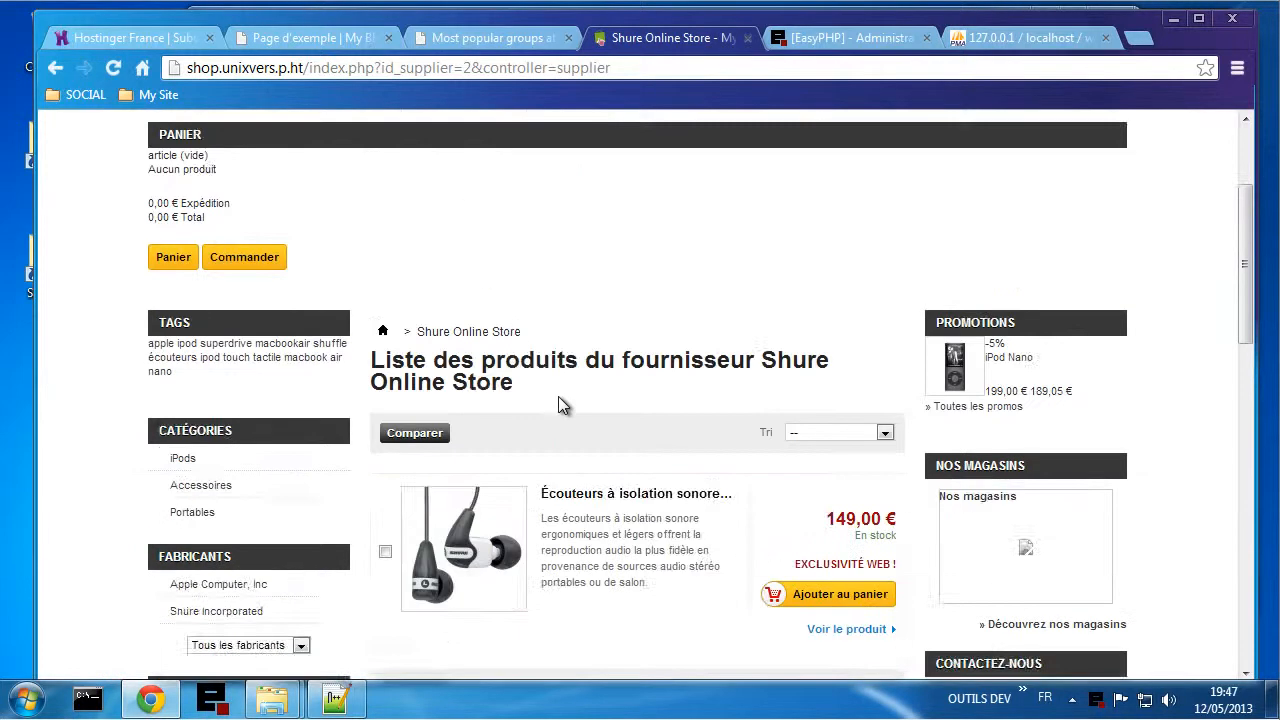
pyautogui.scroll(-2, 547, 455)
pyautogui.scroll(4, 547, 449)
pyautogui.scroll(2, 637, 305)
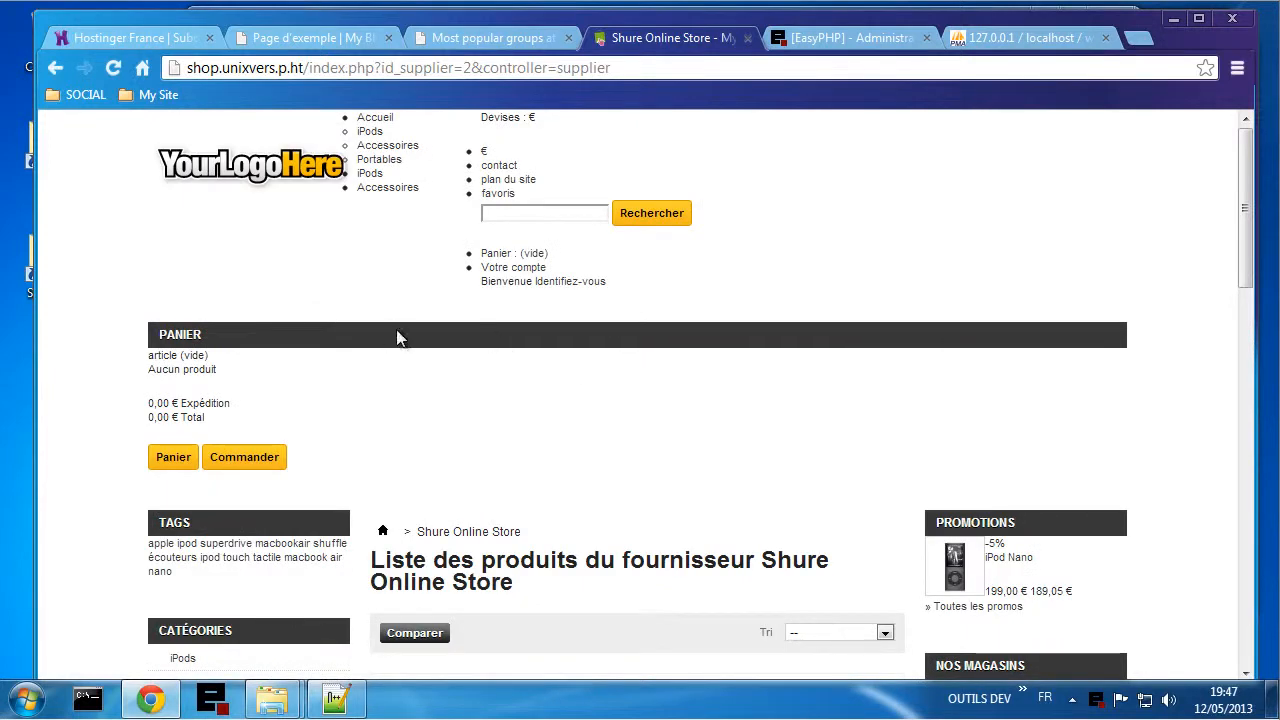
pyautogui.scroll(-1, 556, 397)
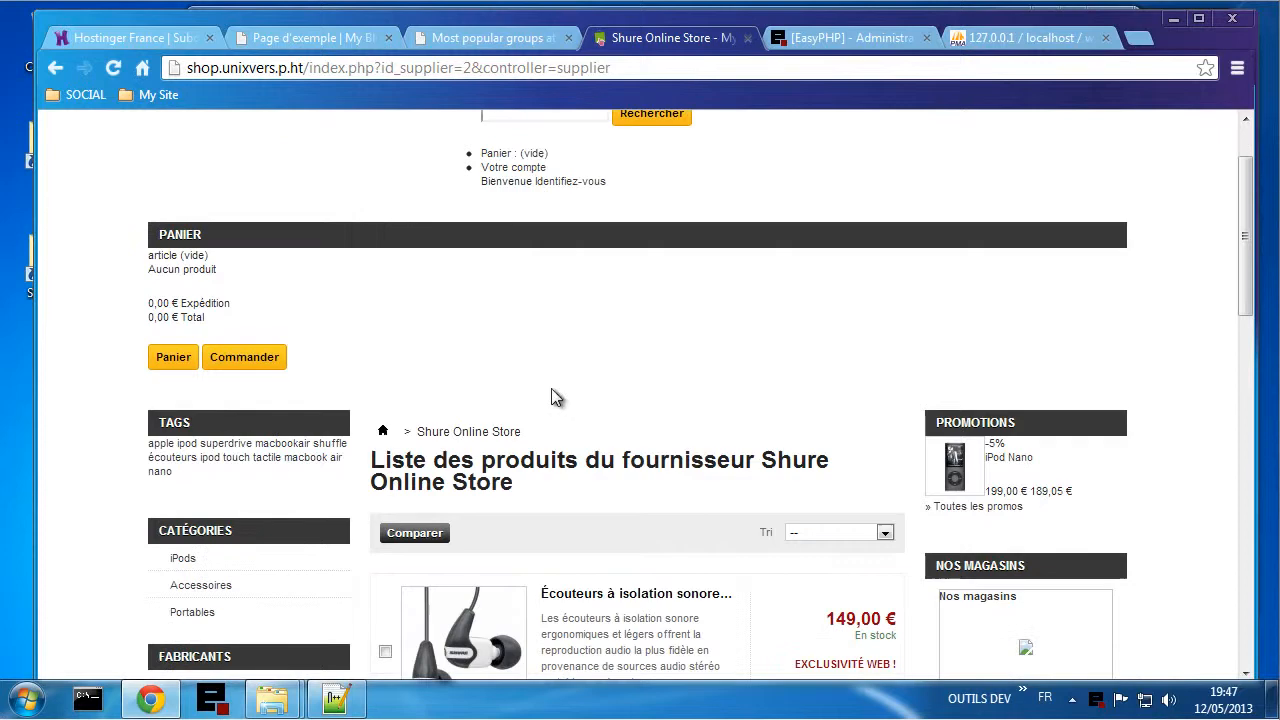
pyautogui.scroll(1, 645, 369)
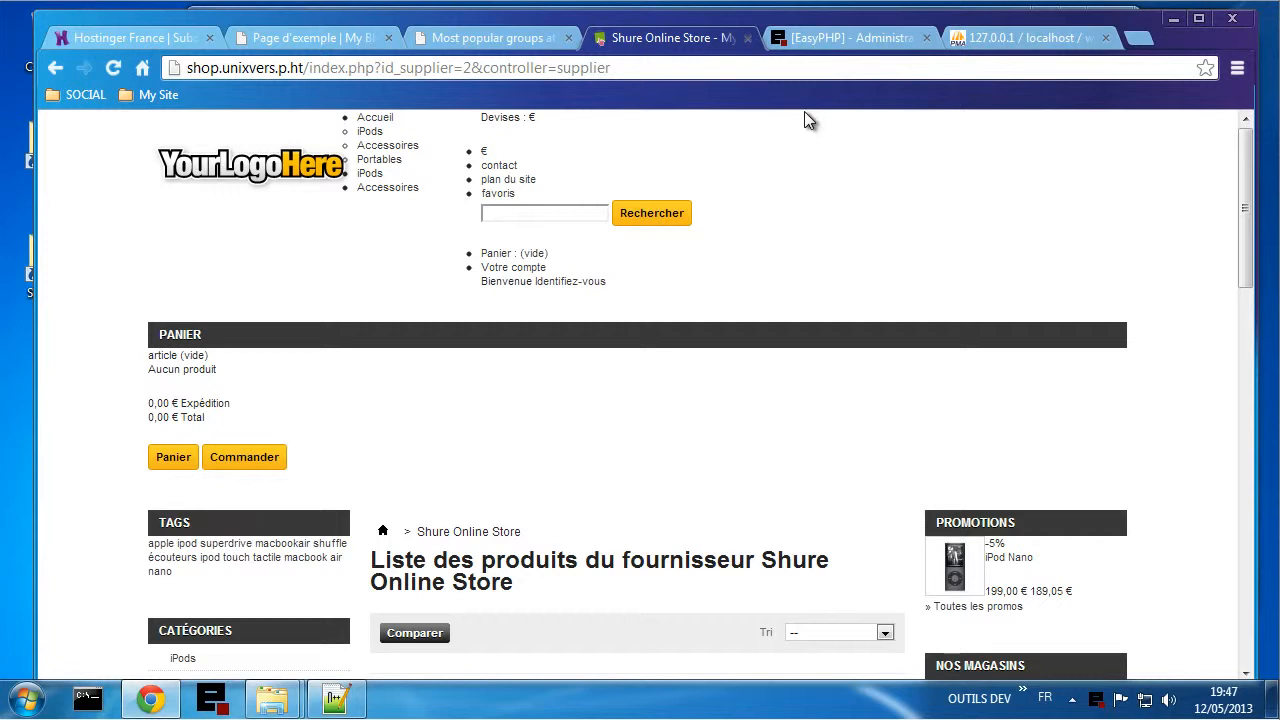
# - Return to phpMyAdmin, view the server's database list and open the overview of MySQL users
pyautogui.click(988, 40)
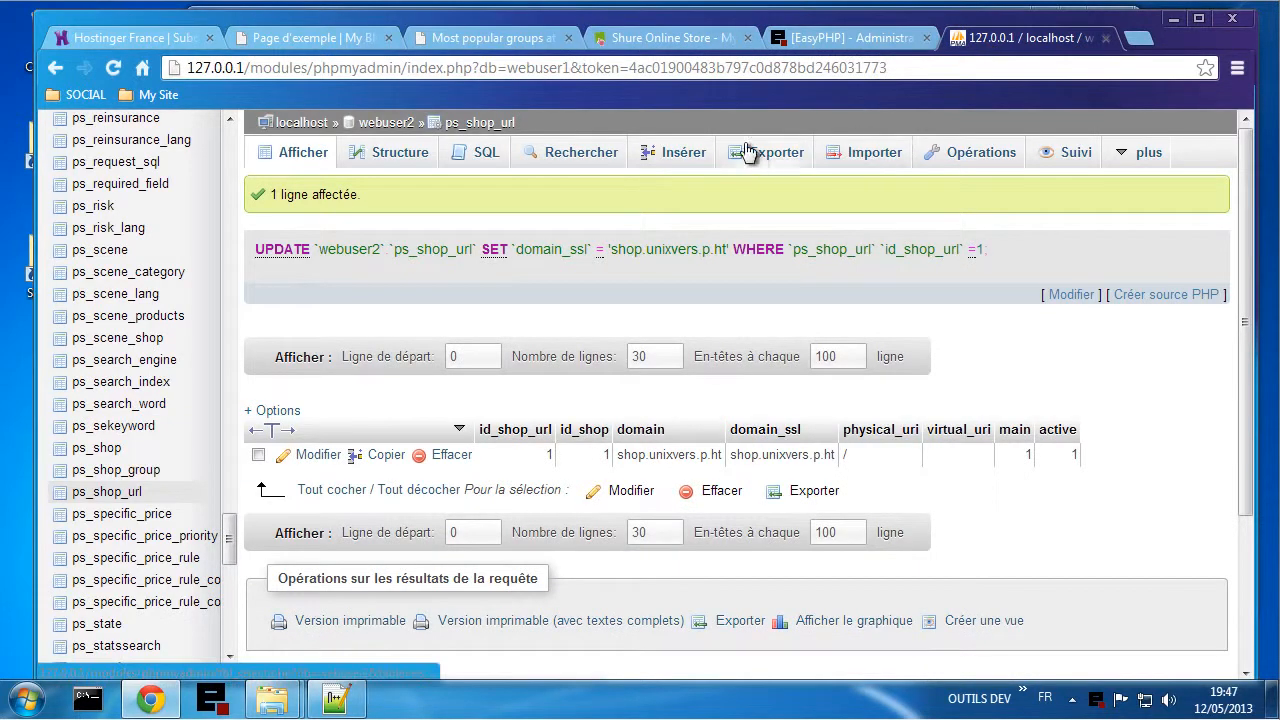
pyautogui.click(305, 123)
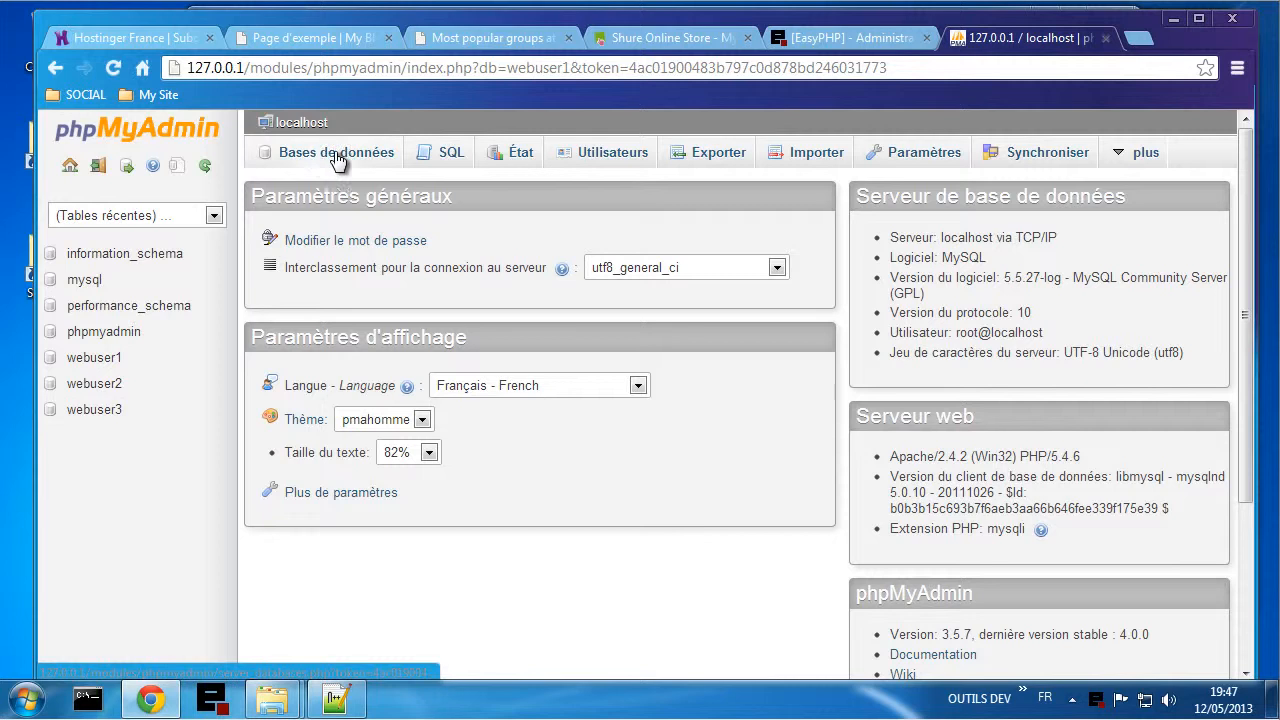
pyautogui.click(335, 158)
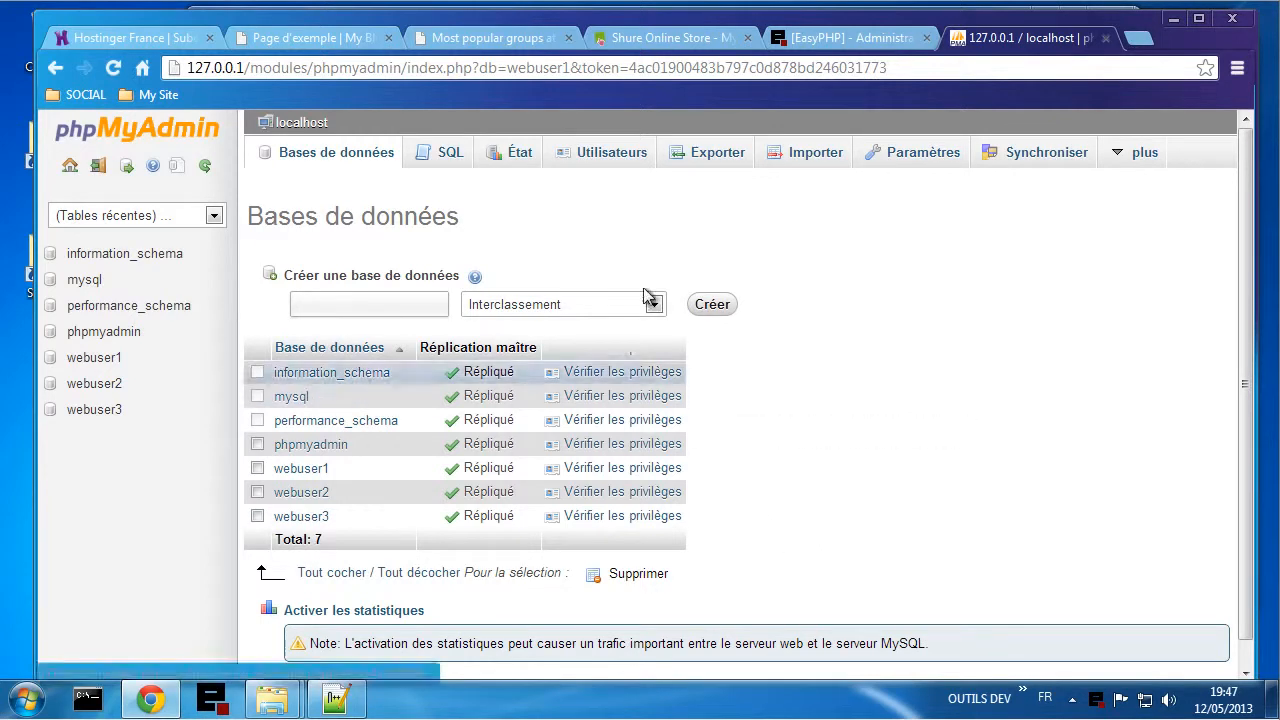
pyautogui.click(620, 160)
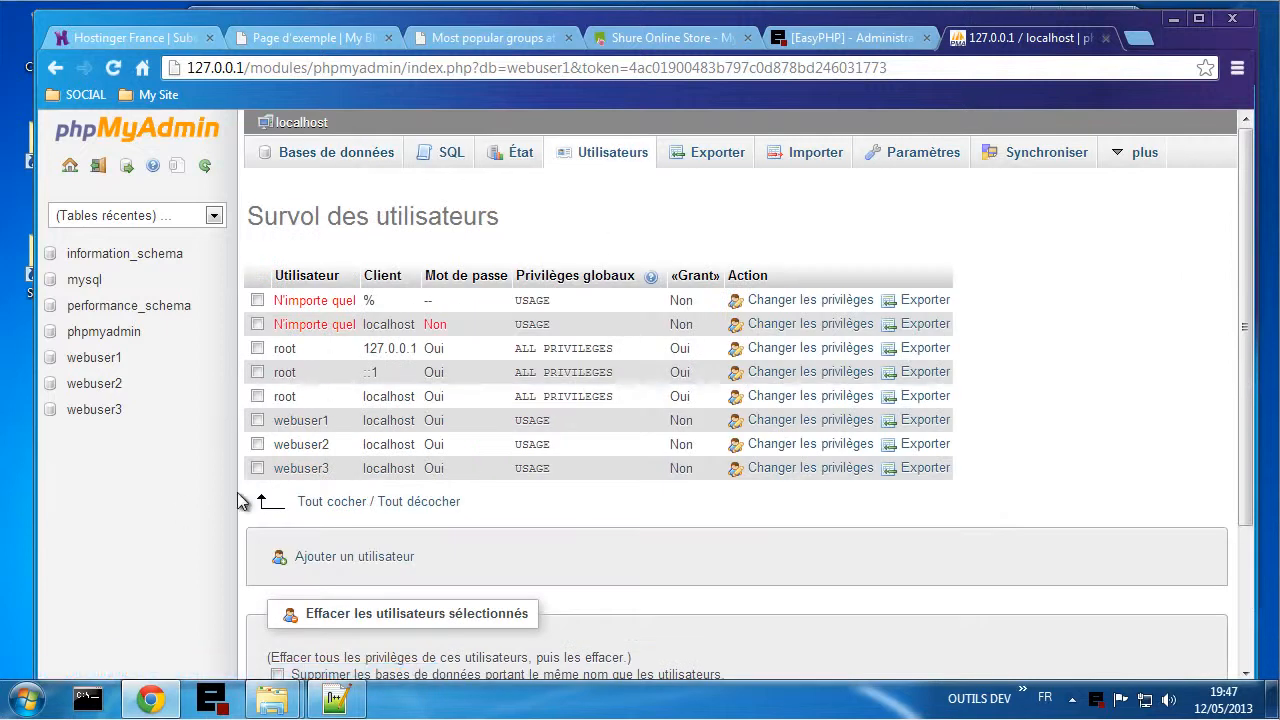
# - Delete the MySQL user webuser2 together with the database of the same name
pyautogui.click(257, 446)
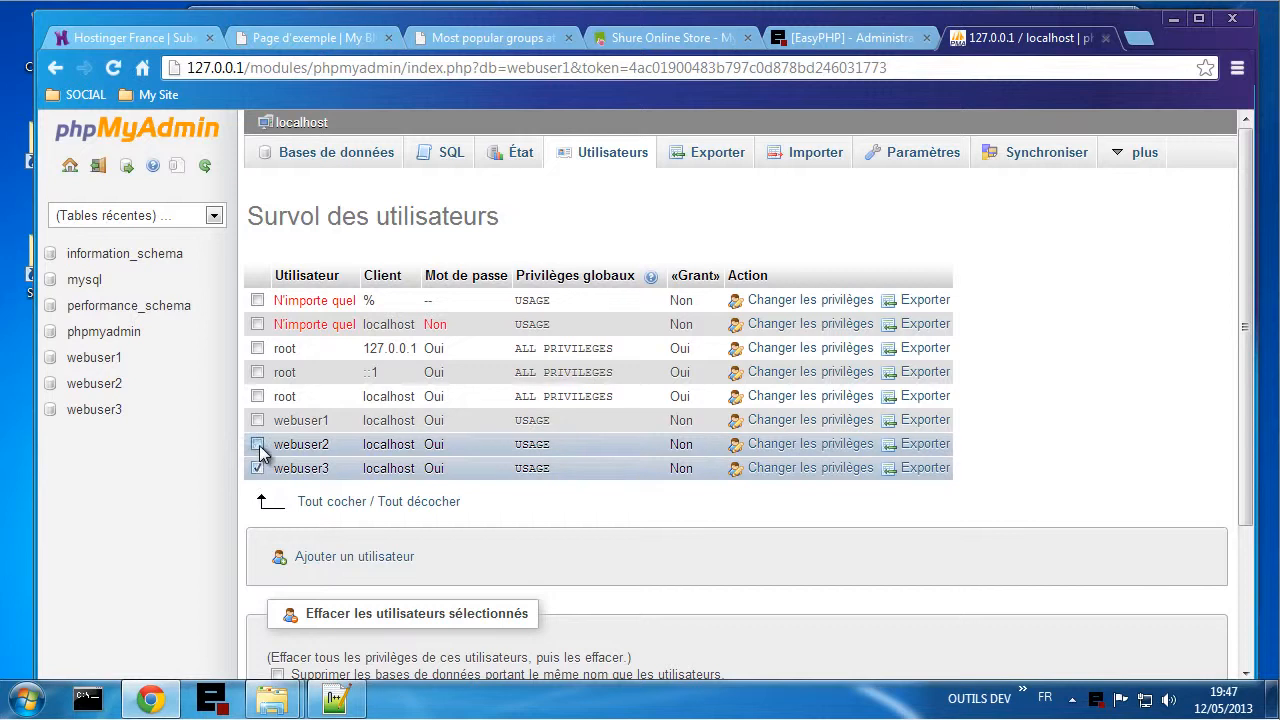
pyautogui.click(258, 470)
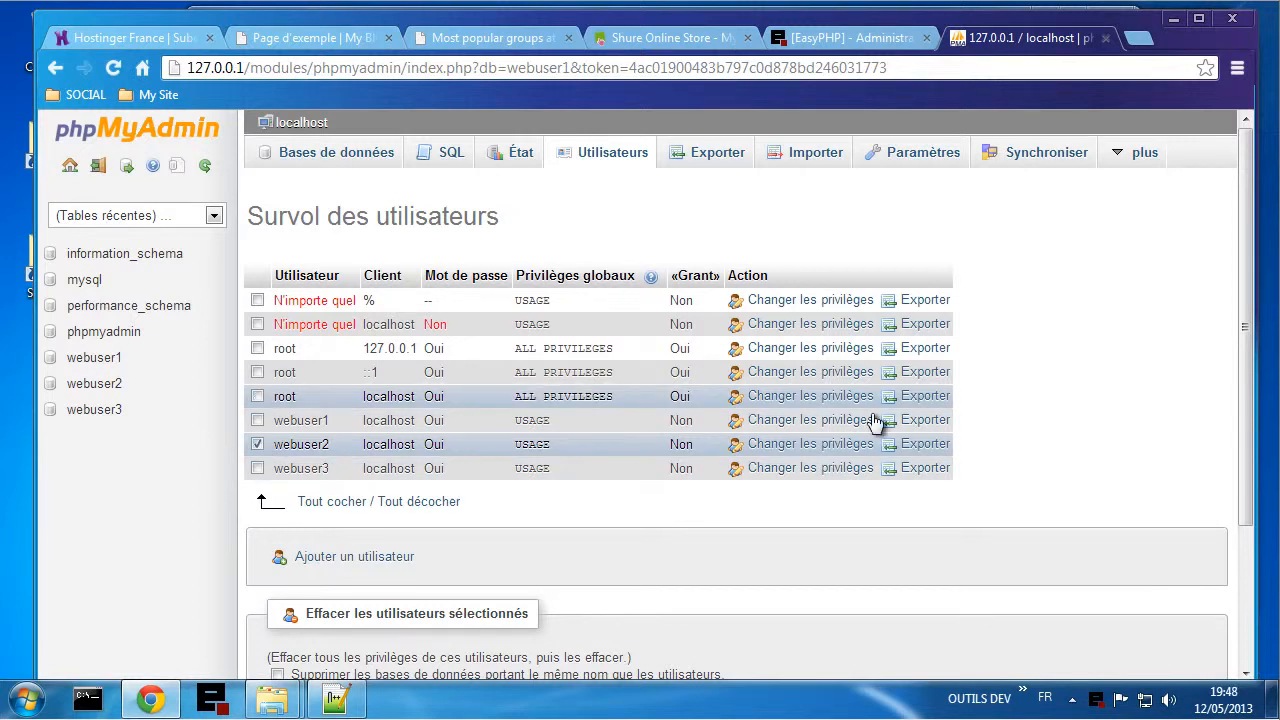
pyautogui.scroll(-1, 1021, 442)
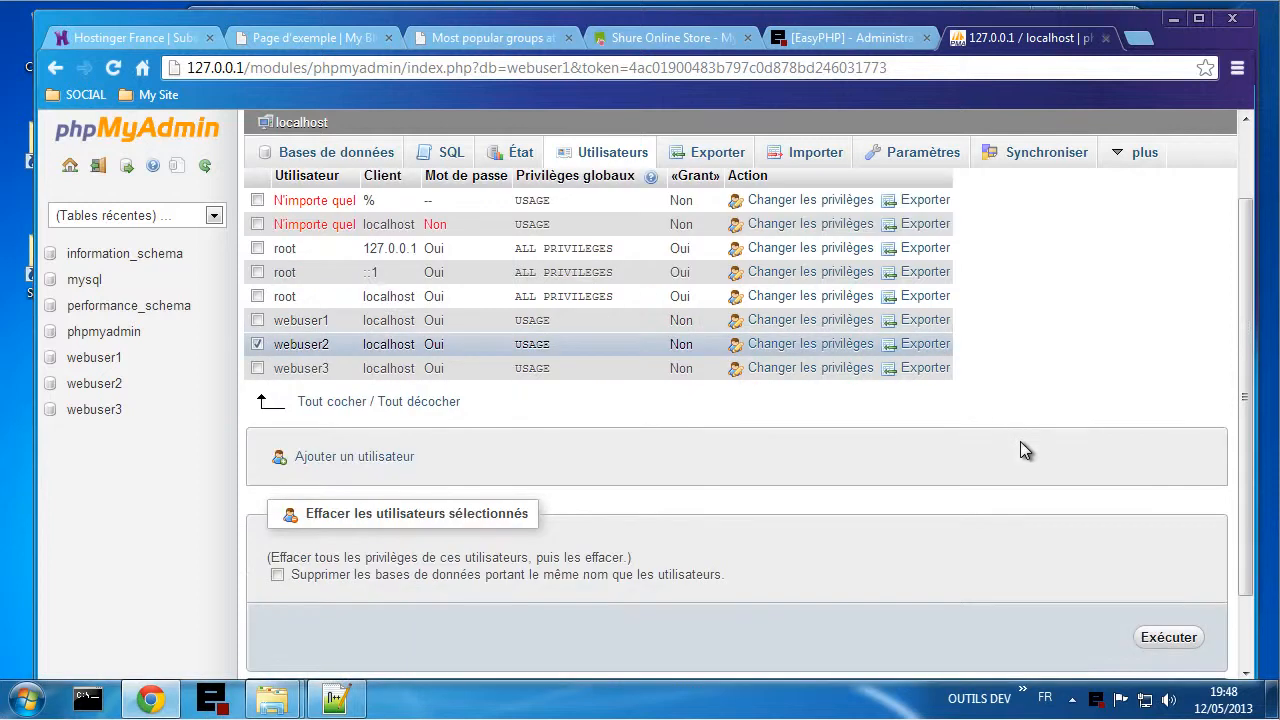
pyautogui.click(309, 575)
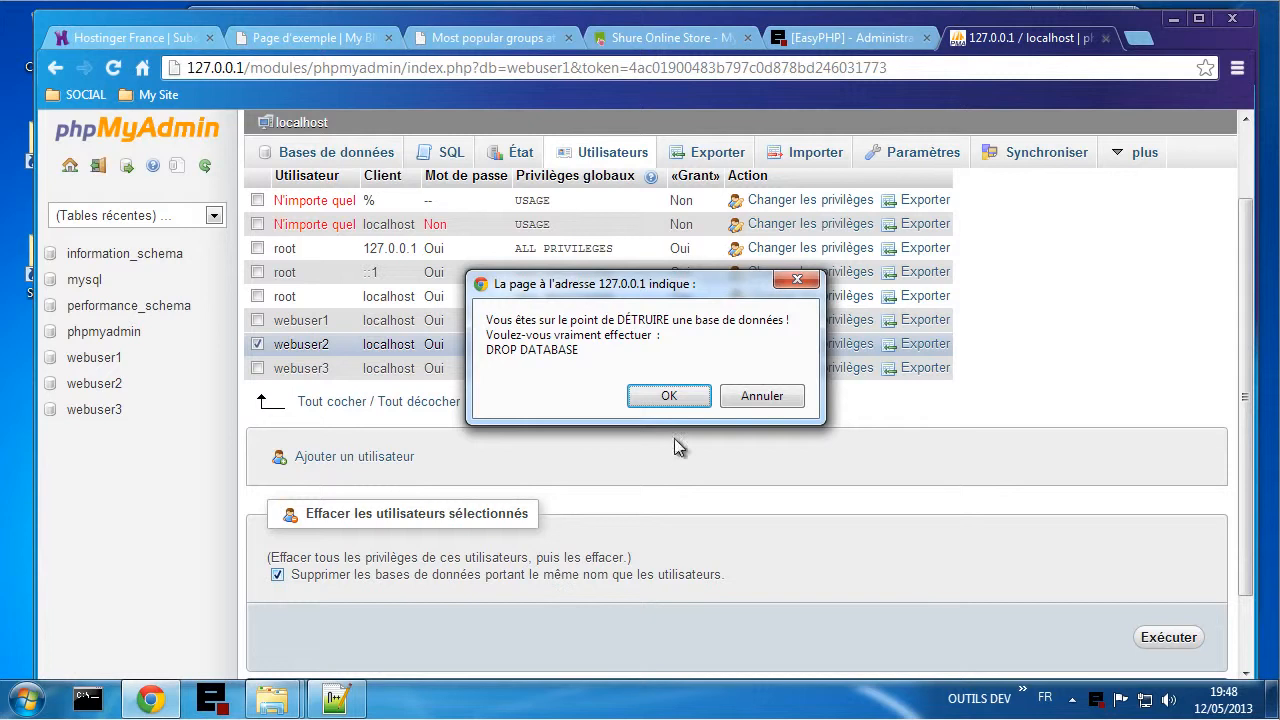
pyautogui.click(668, 398)
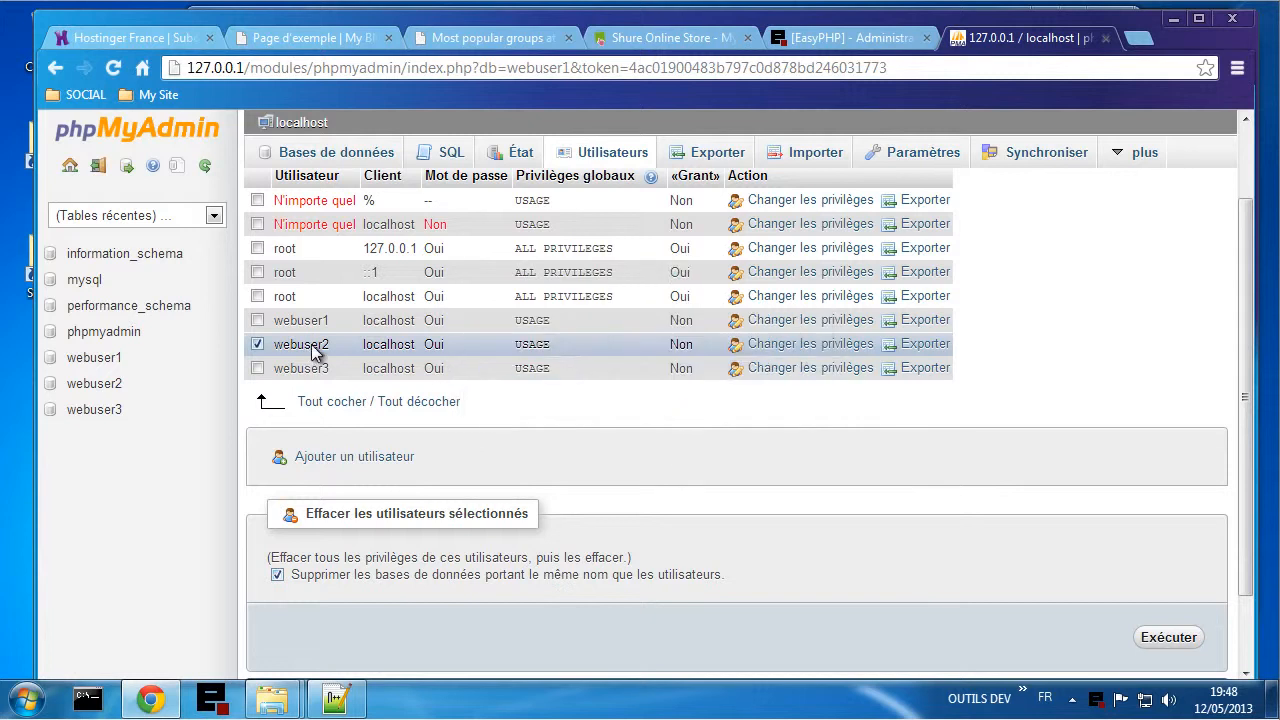
pyautogui.click(1168, 640)
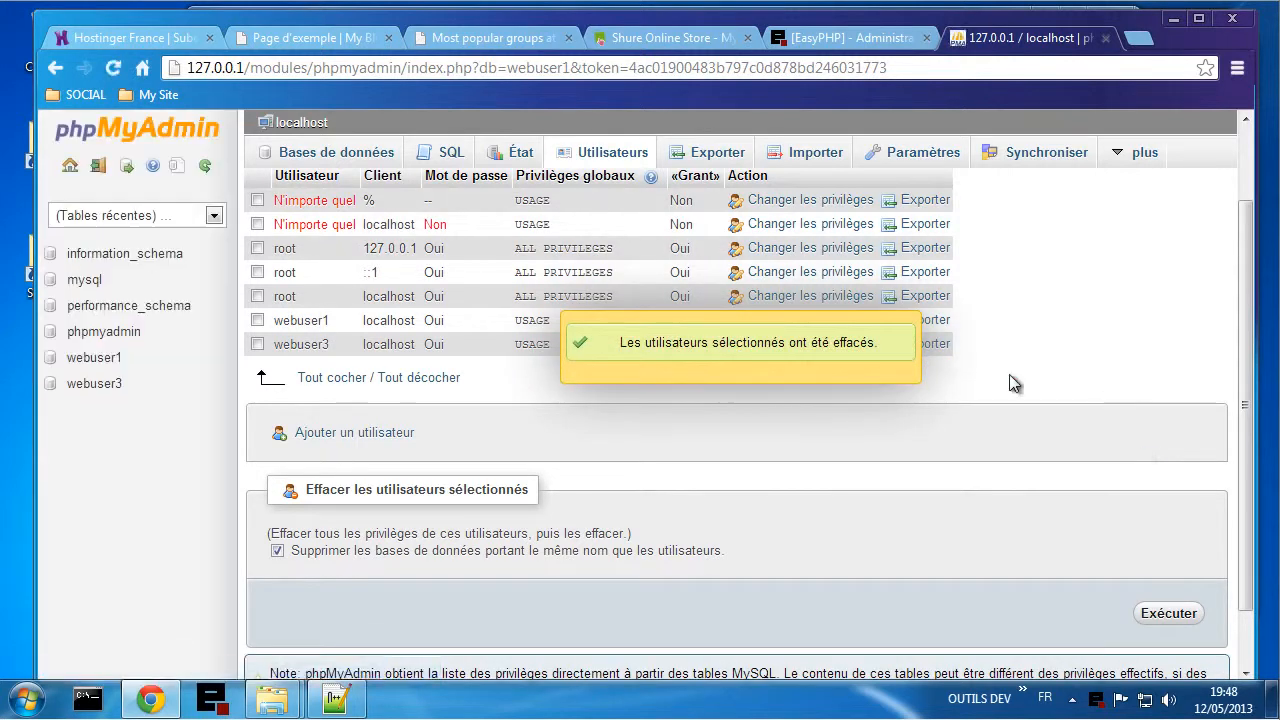
pyautogui.click(729, 343)
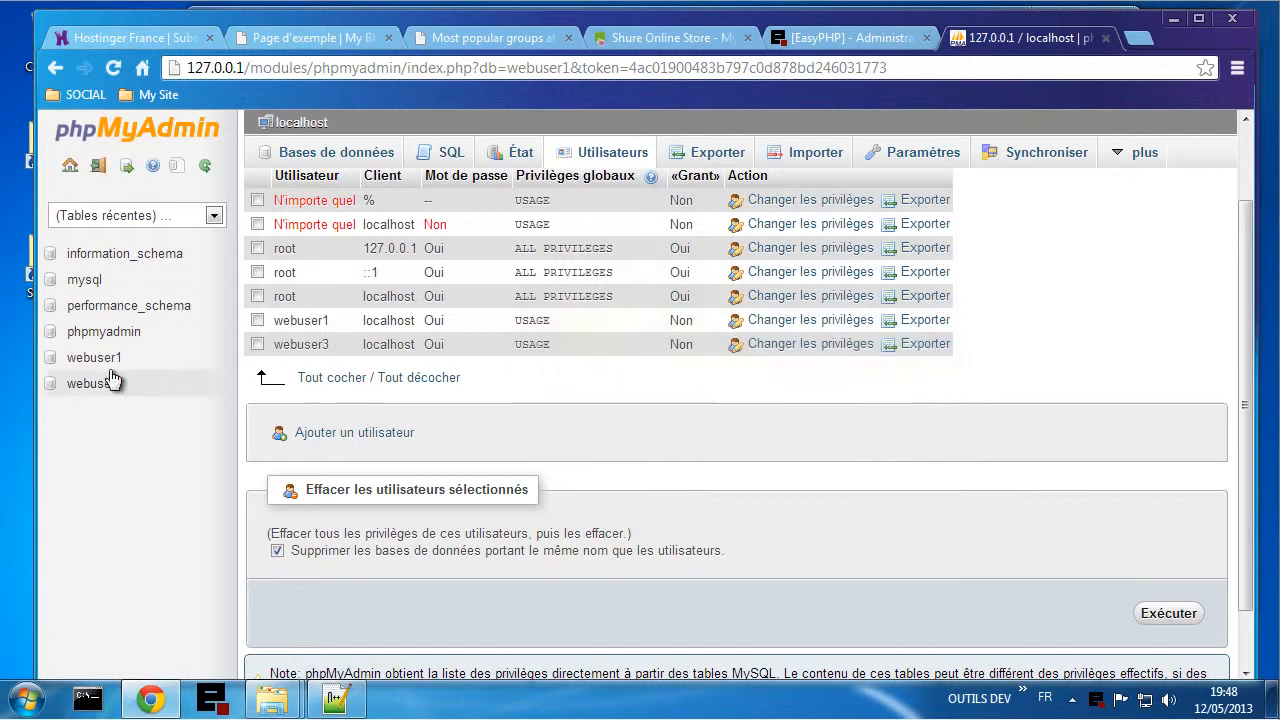
# - Load the Shop bookmark in the phpMyAdmin tab to check the shop site after the webuser2 deletion
pyautogui.click(157, 96)
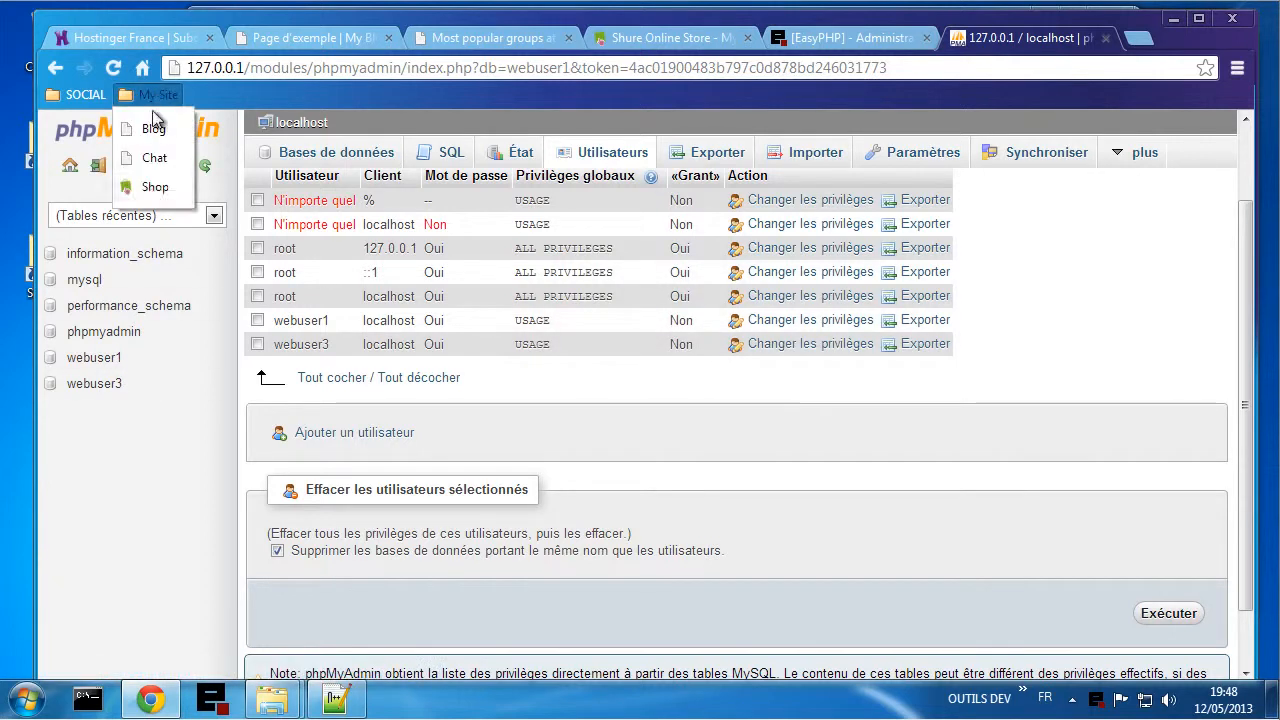
pyautogui.rightClick(153, 189)
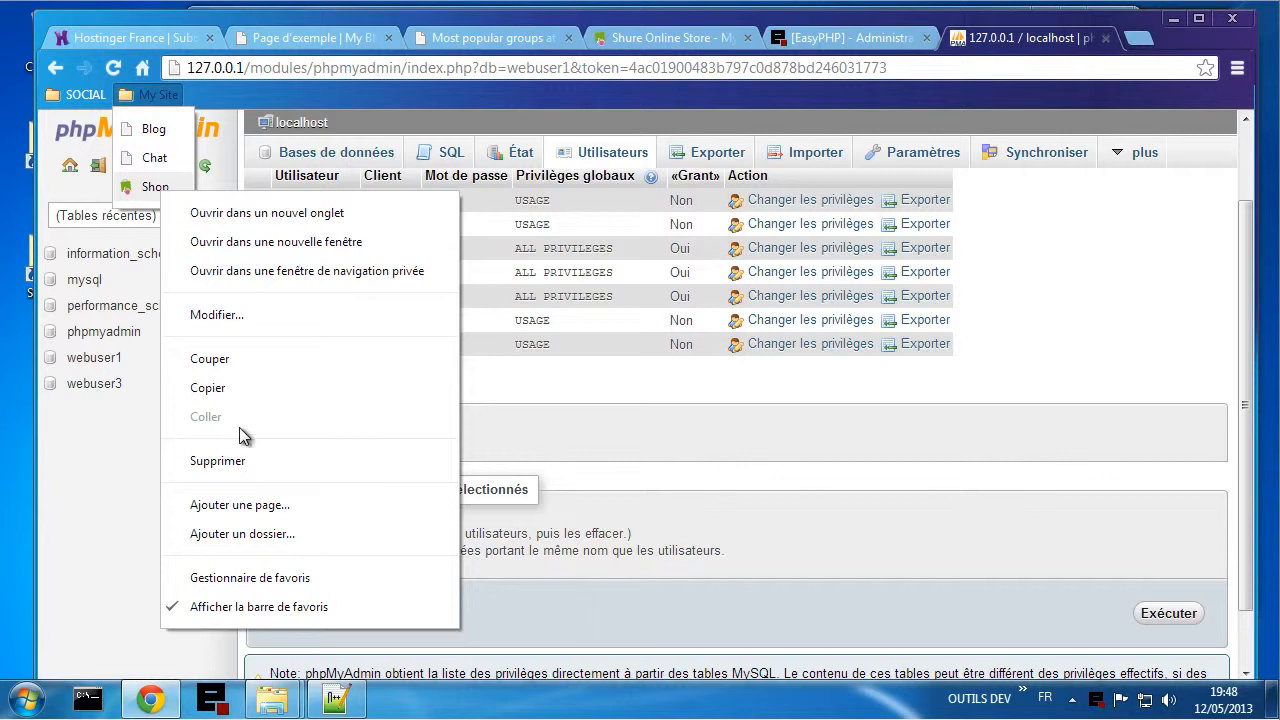
pyautogui.click(157, 189)
pyautogui.click(157, 189)
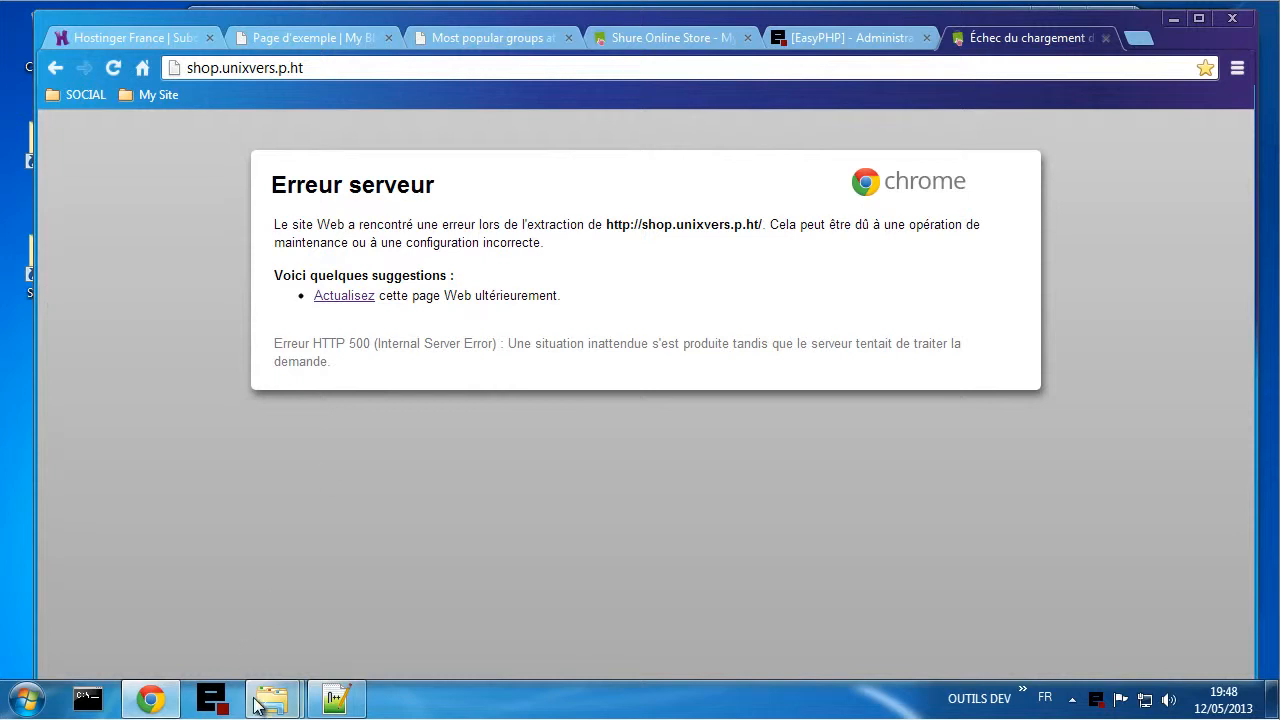
# - Switch to Windows Explorer and try to delete the webuser2 folder from Virtualhosts on the SERVEURS (E:) drive
pyautogui.moveTo(266, 697)
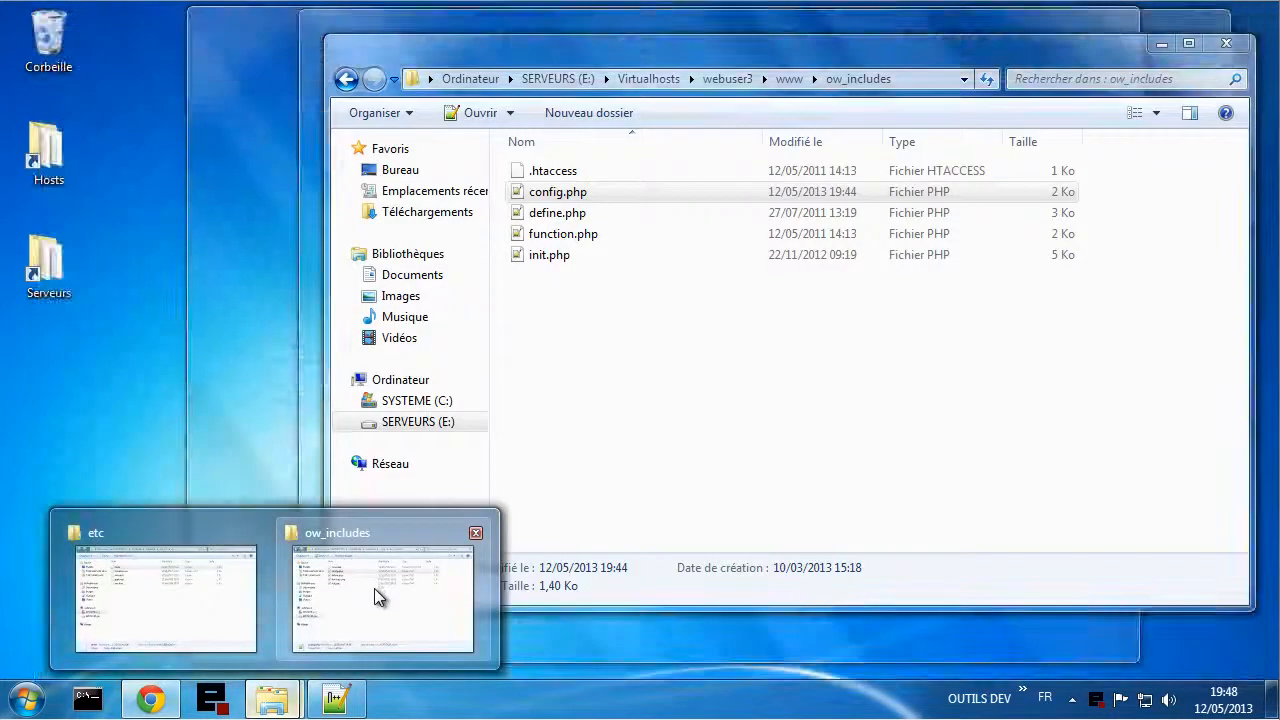
pyautogui.click(375, 588)
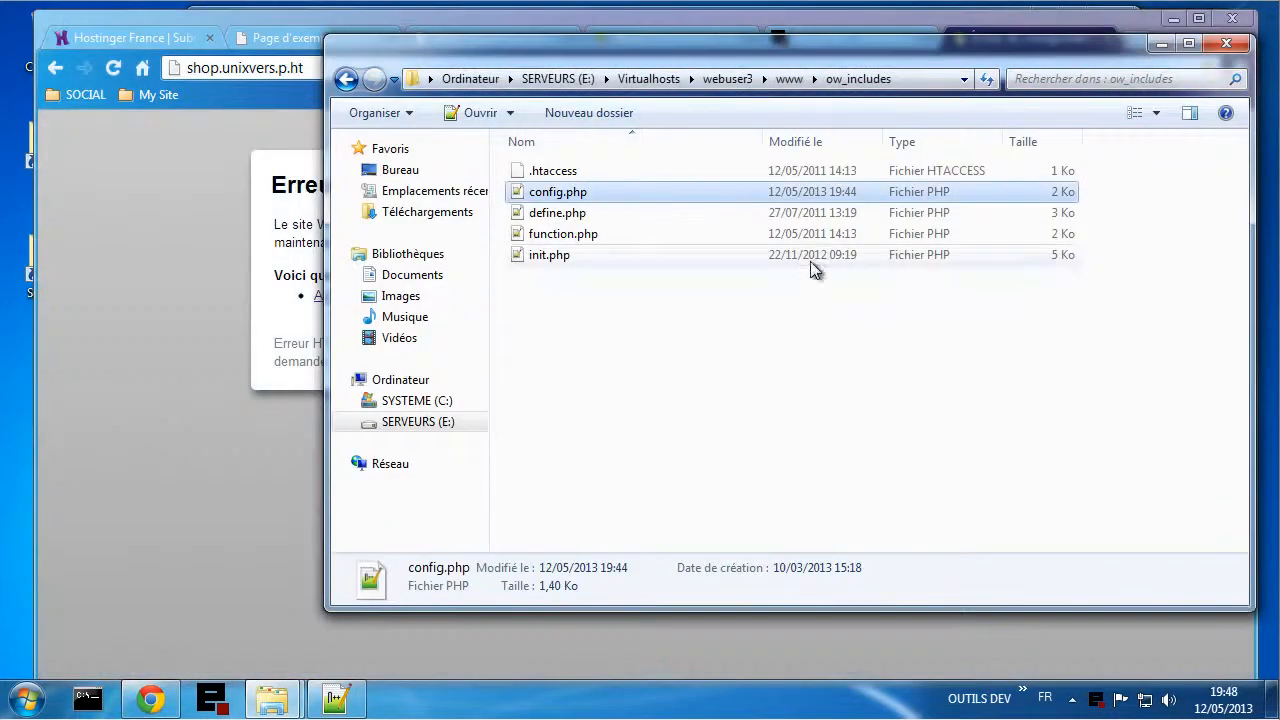
pyautogui.click(655, 80)
pyautogui.rightClick(554, 193)
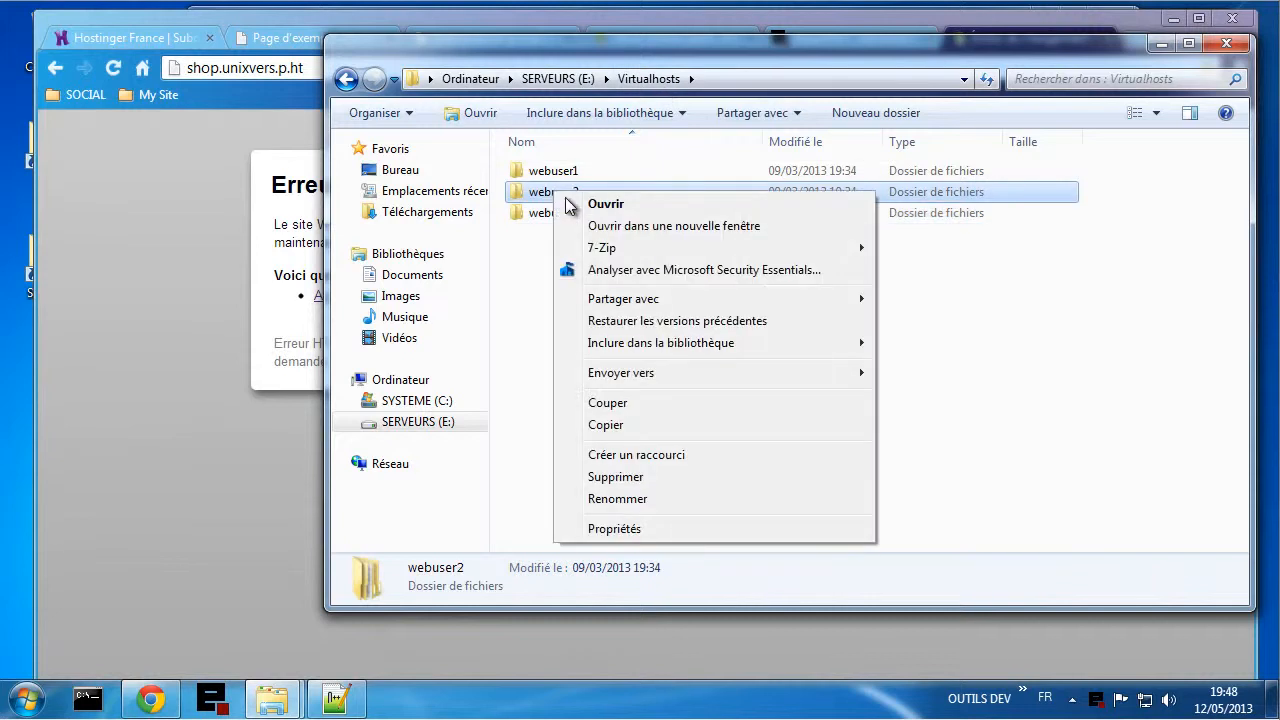
pyautogui.click(612, 478)
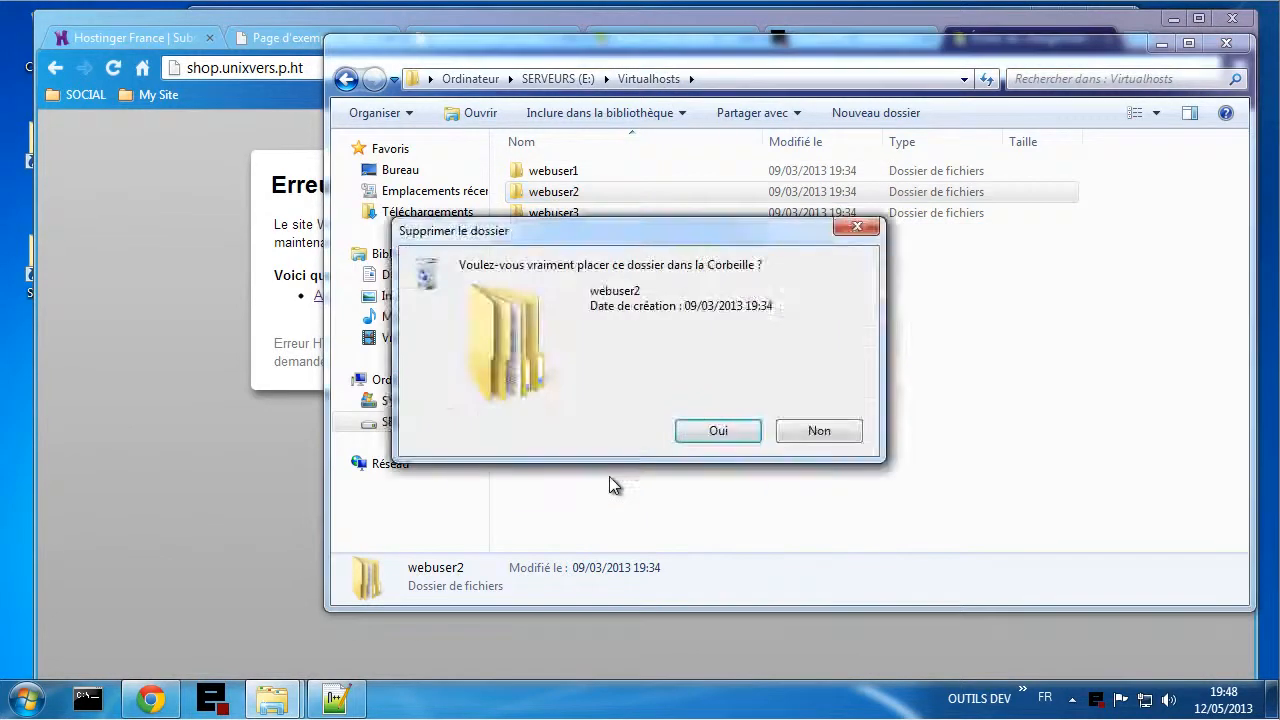
pyautogui.click(710, 440)
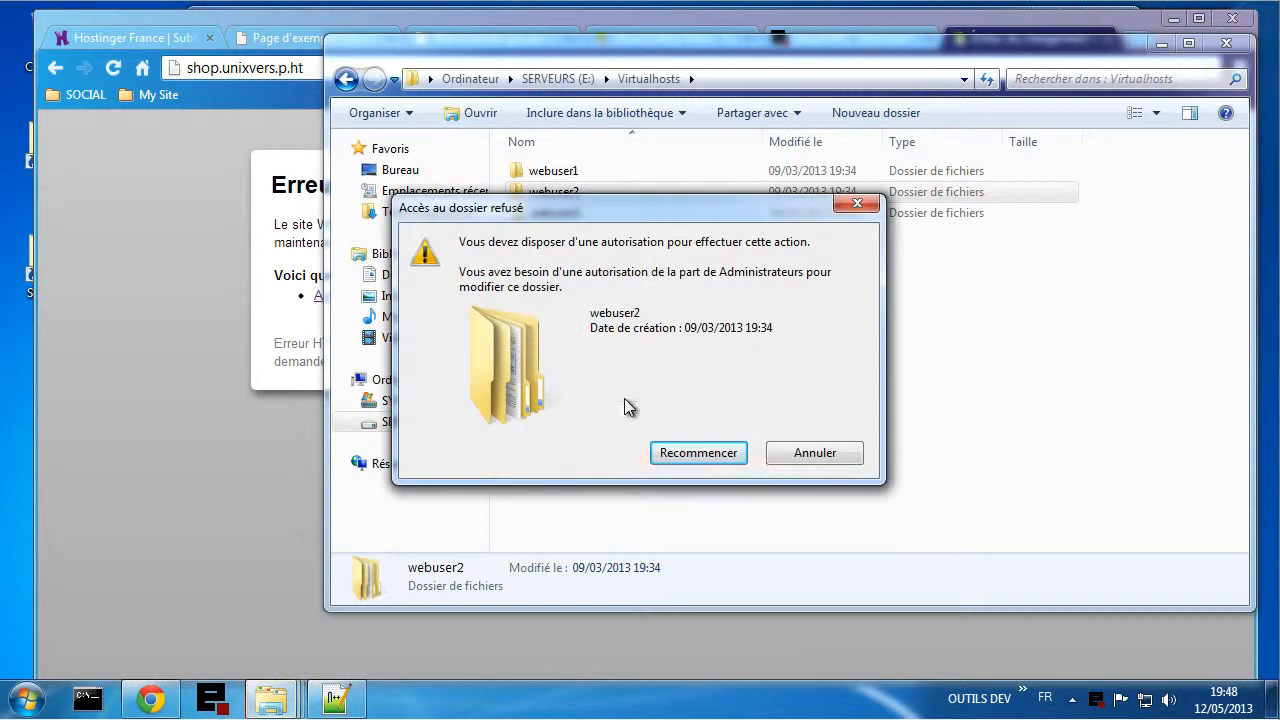
# - Restart Apache from EasyPHP and retry deleting the webuser2 folder from Virtualhosts
pyautogui.doubleClick(1096, 699)
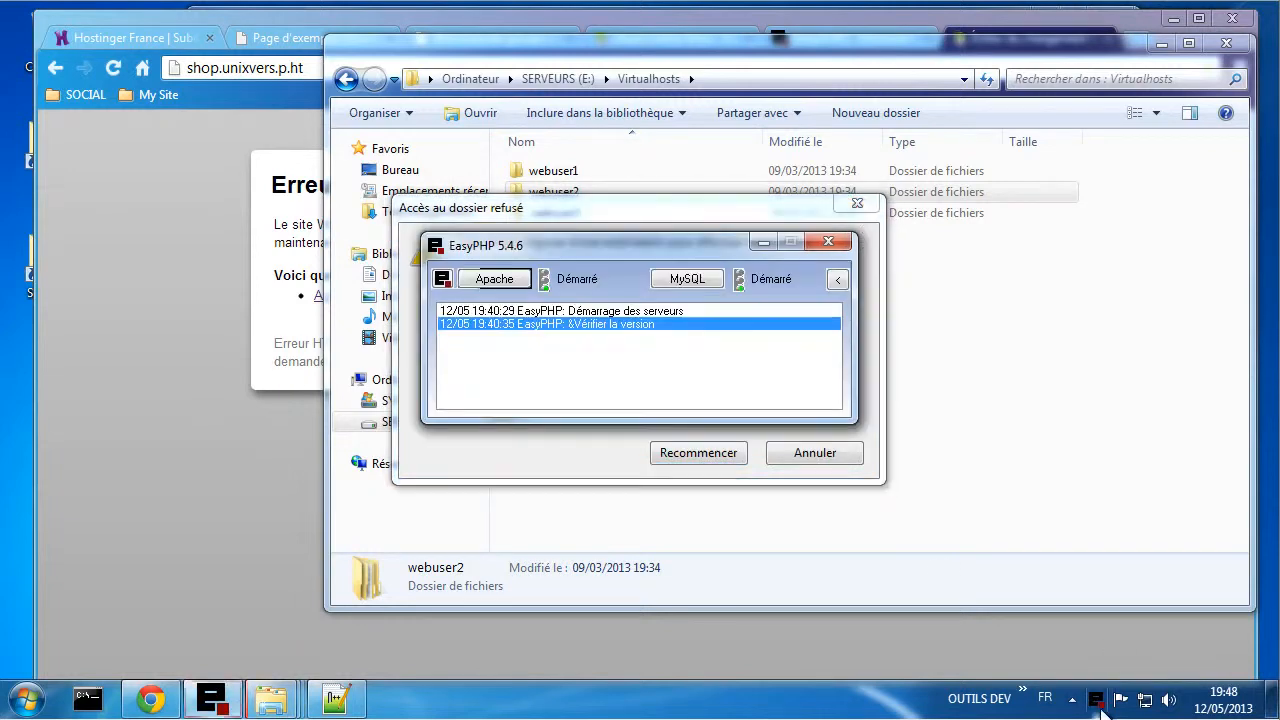
pyautogui.click(524, 283)
pyautogui.click(527, 330)
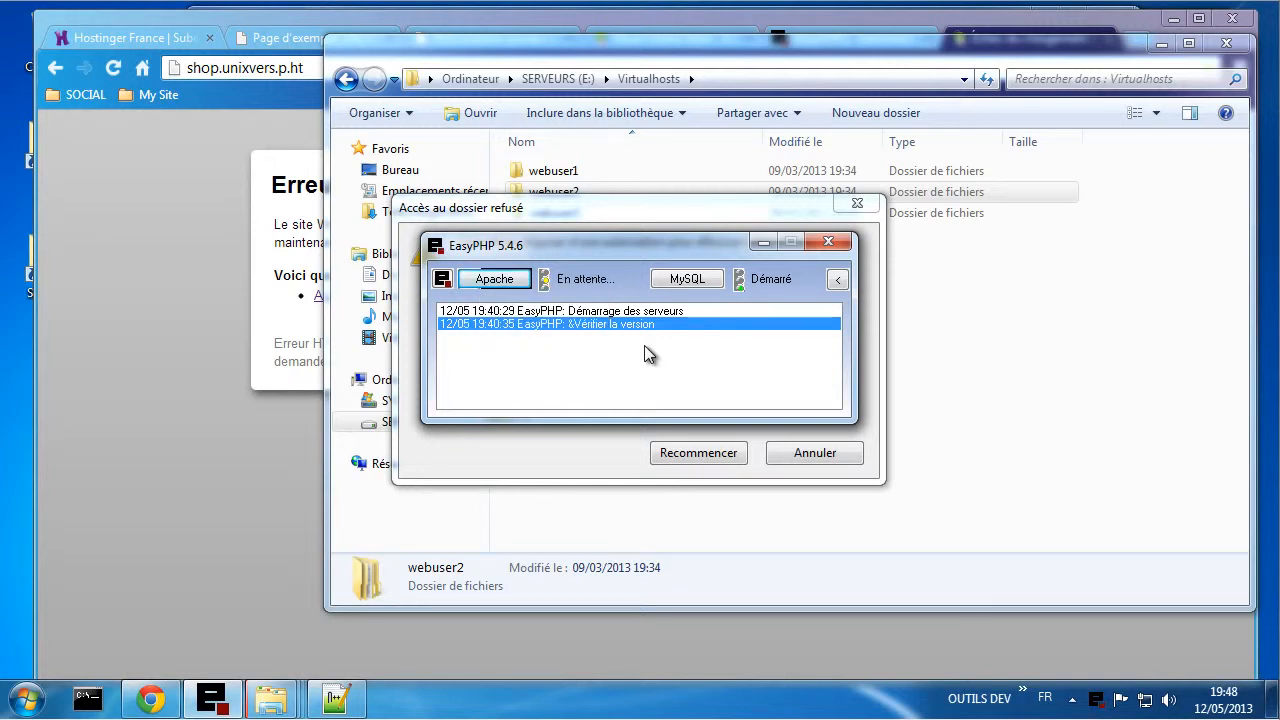
pyautogui.click(624, 210)
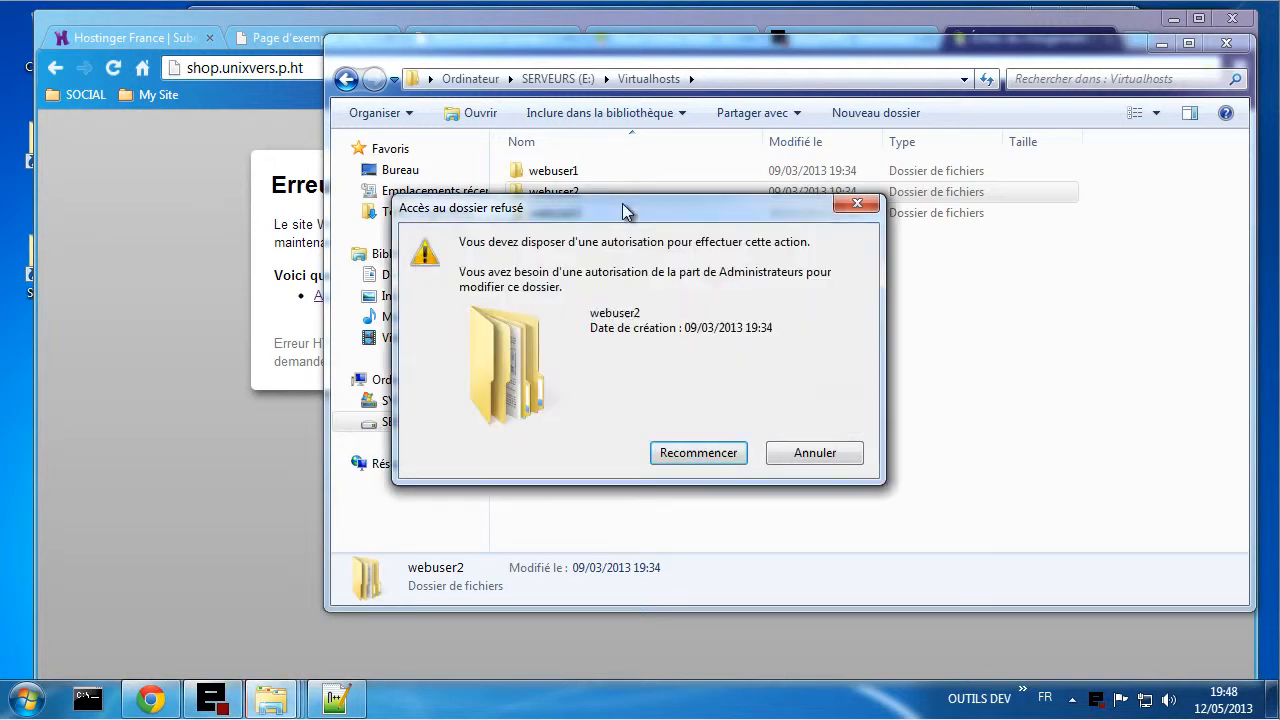
pyautogui.click(699, 456)
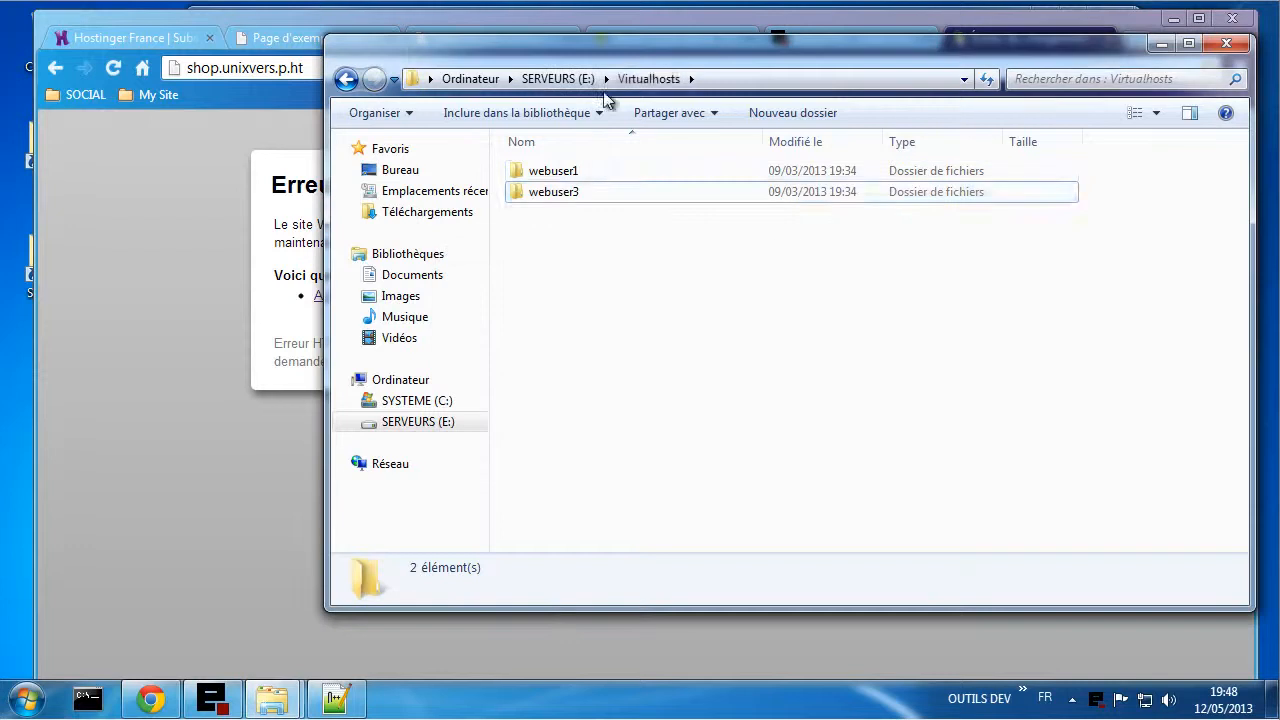
# - Delete the file shop.unixvers.p.ht.conf from Serveurs\apache\conf\virtualhost on the SERVEURS (E:) drive
pyautogui.click(558, 78)
pyautogui.doubleClick(578, 166)
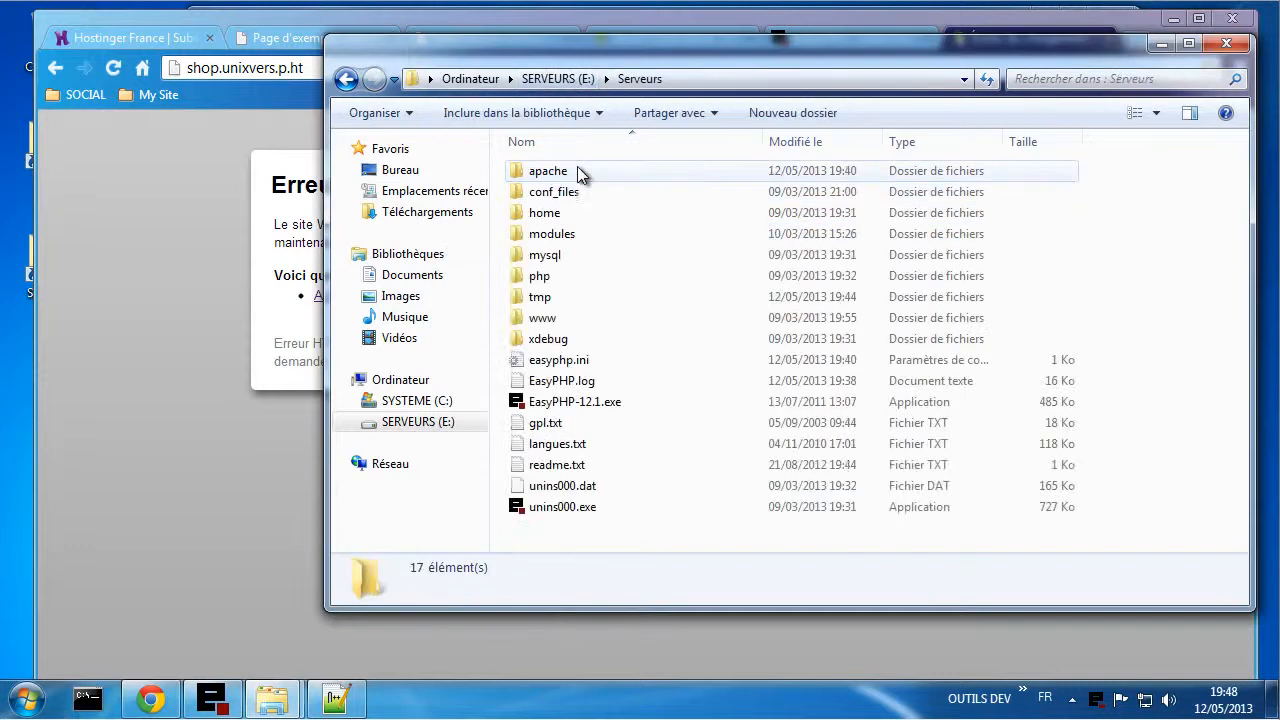
pyautogui.doubleClick(566, 171)
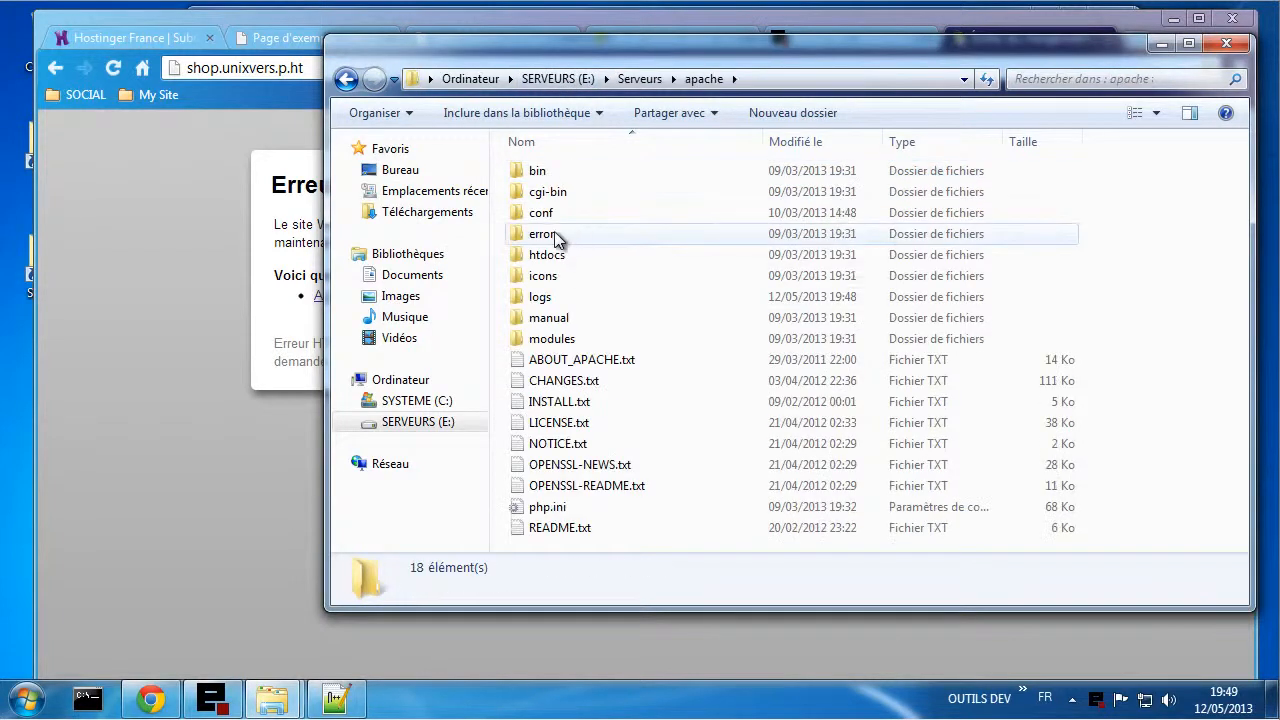
pyautogui.doubleClick(548, 214)
pyautogui.doubleClick(553, 214)
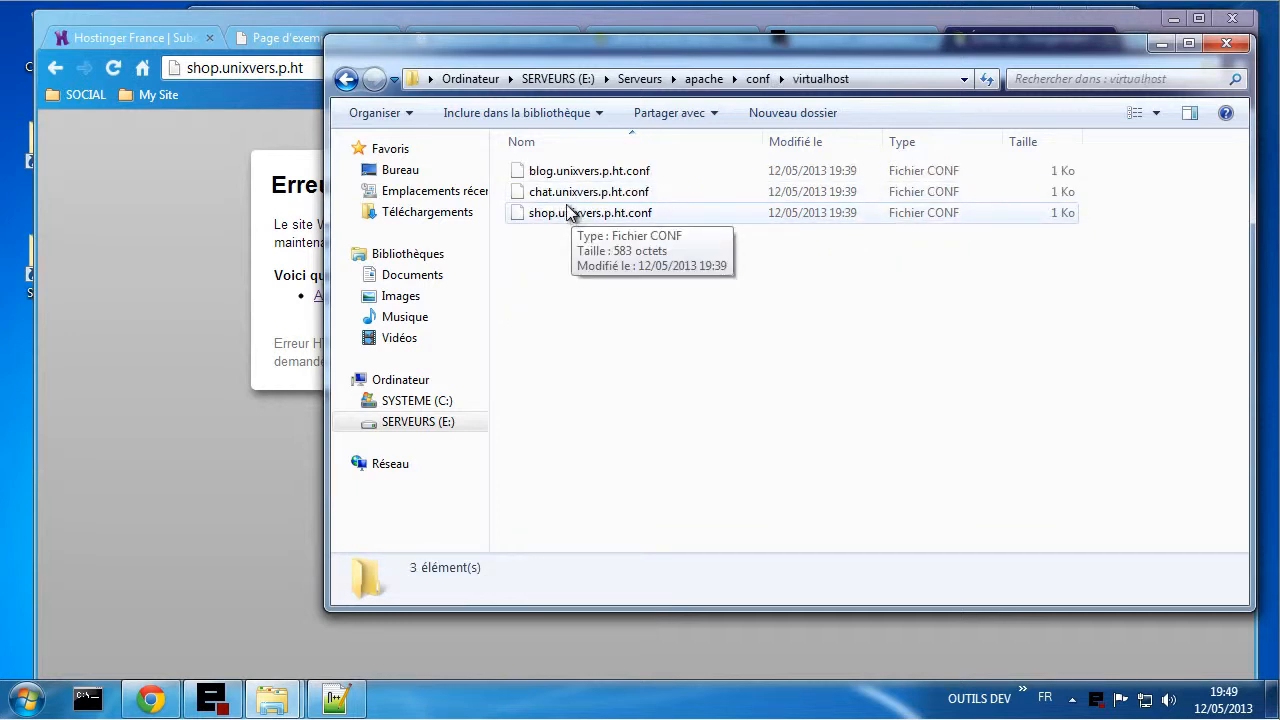
pyautogui.rightClick(560, 214)
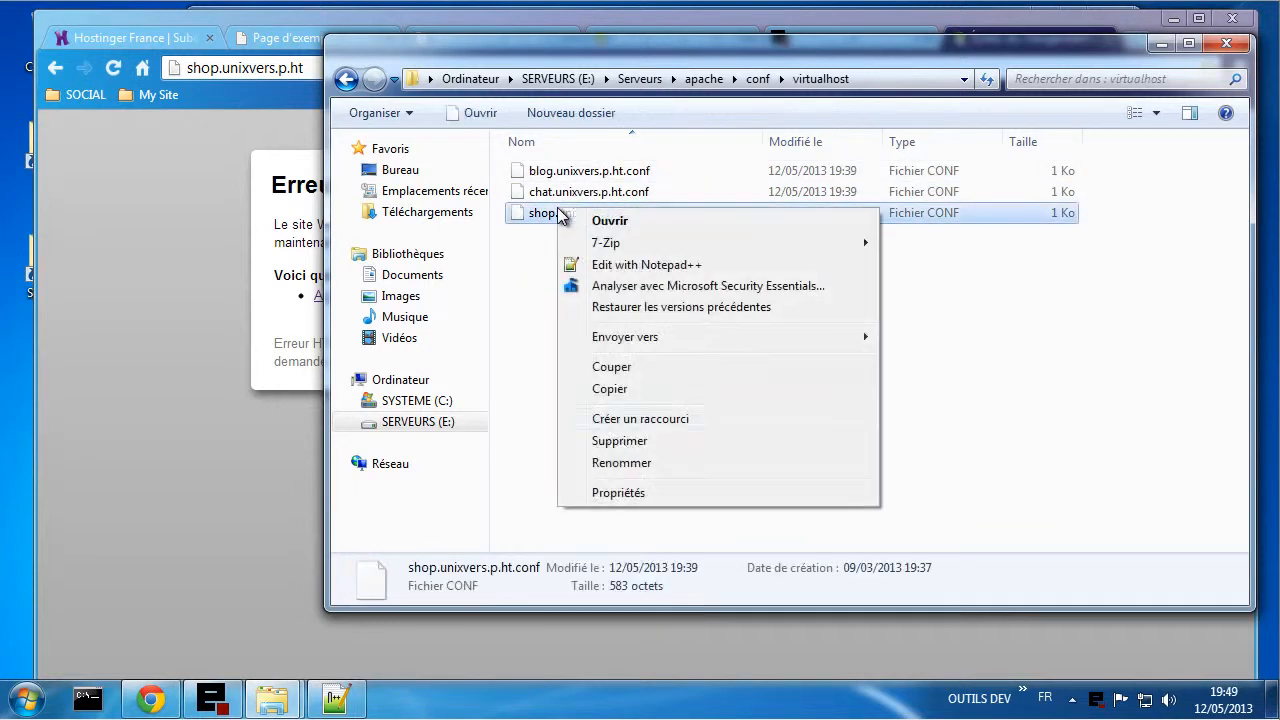
pyautogui.click(620, 441)
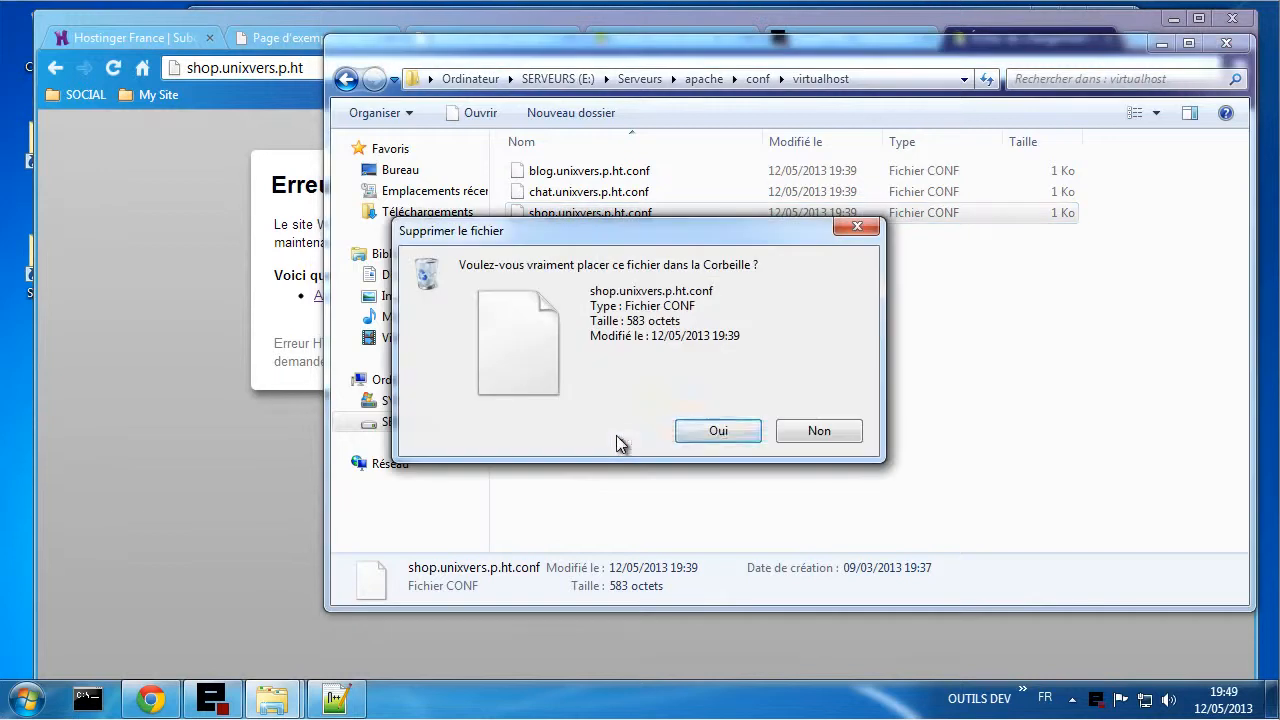
pyautogui.click(711, 434)
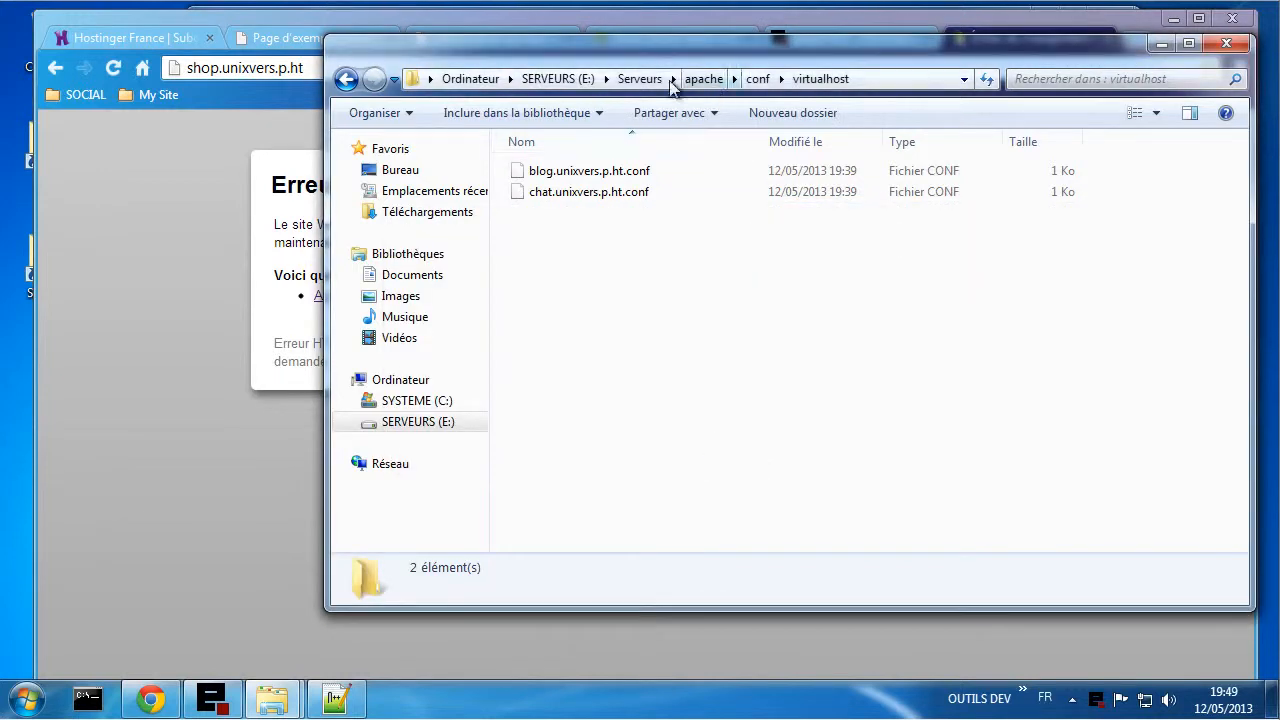
# - Open Config MySQL.txt from Serveurs\conf_files in Notepad++, keeping the missing shop file in the editor, and remove the webuser2 entry
pyautogui.click(643, 80)
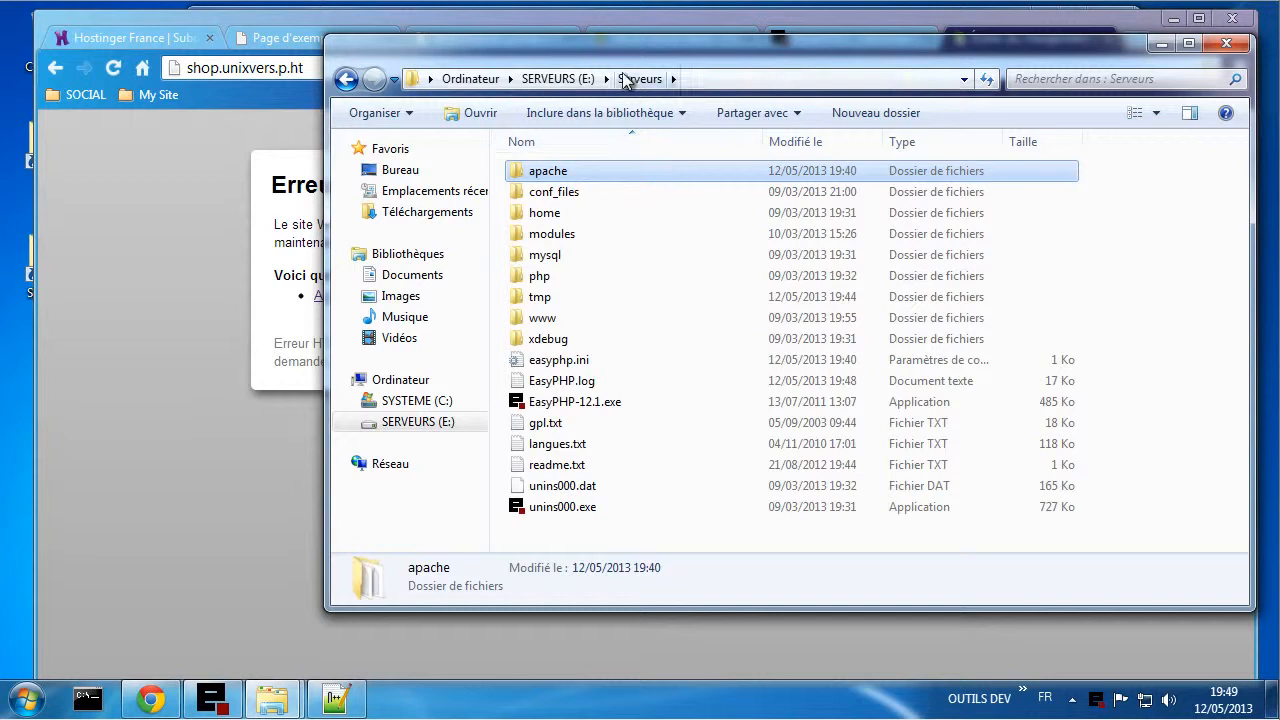
pyautogui.doubleClick(584, 198)
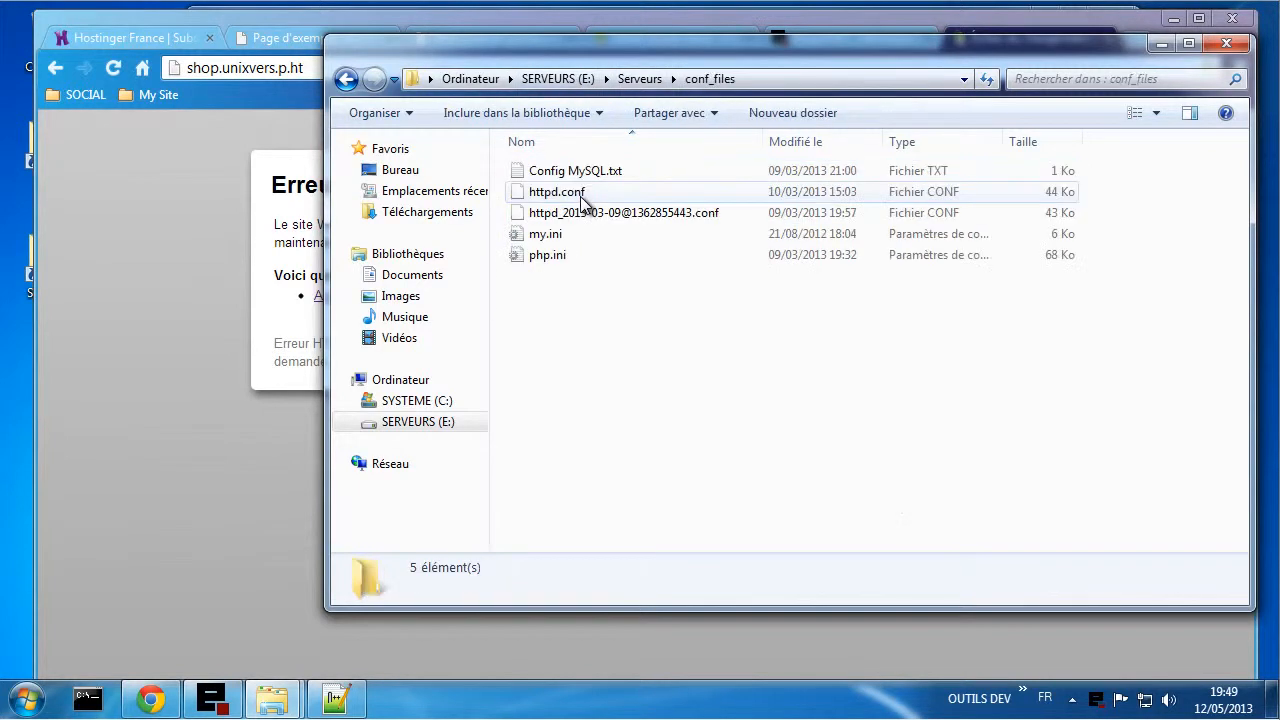
pyautogui.doubleClick(587, 172)
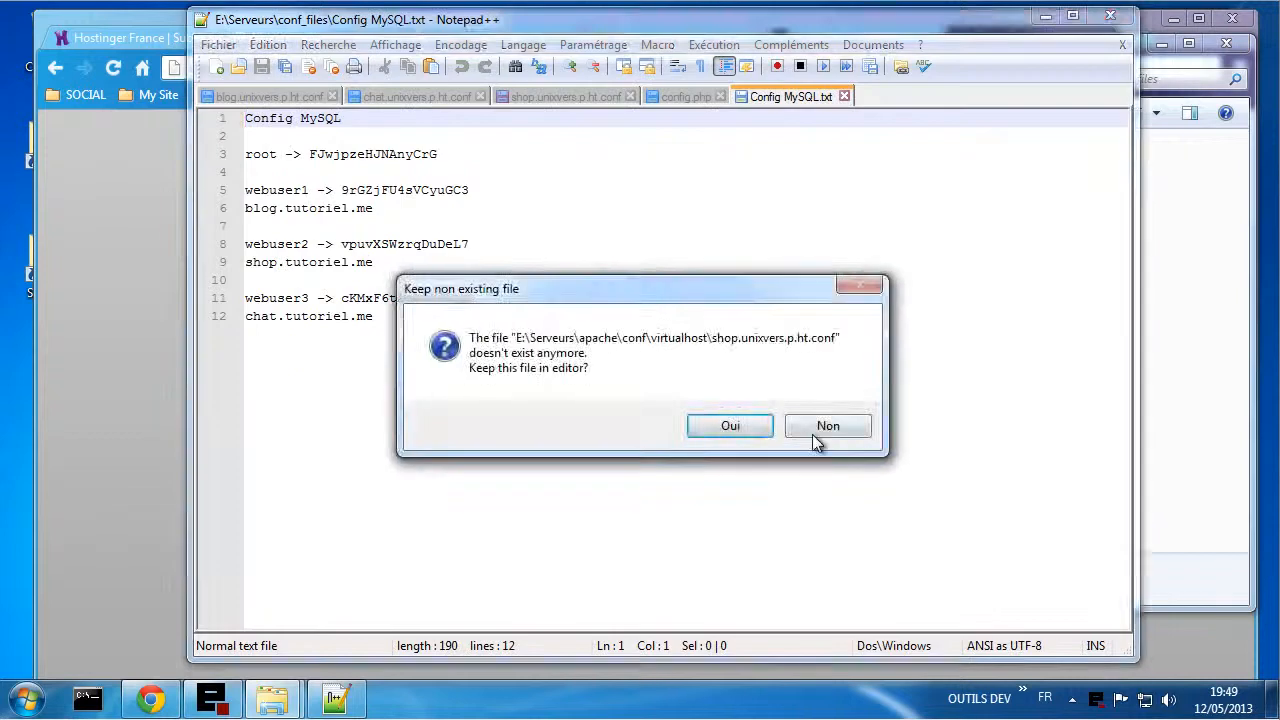
pyautogui.click(739, 425)
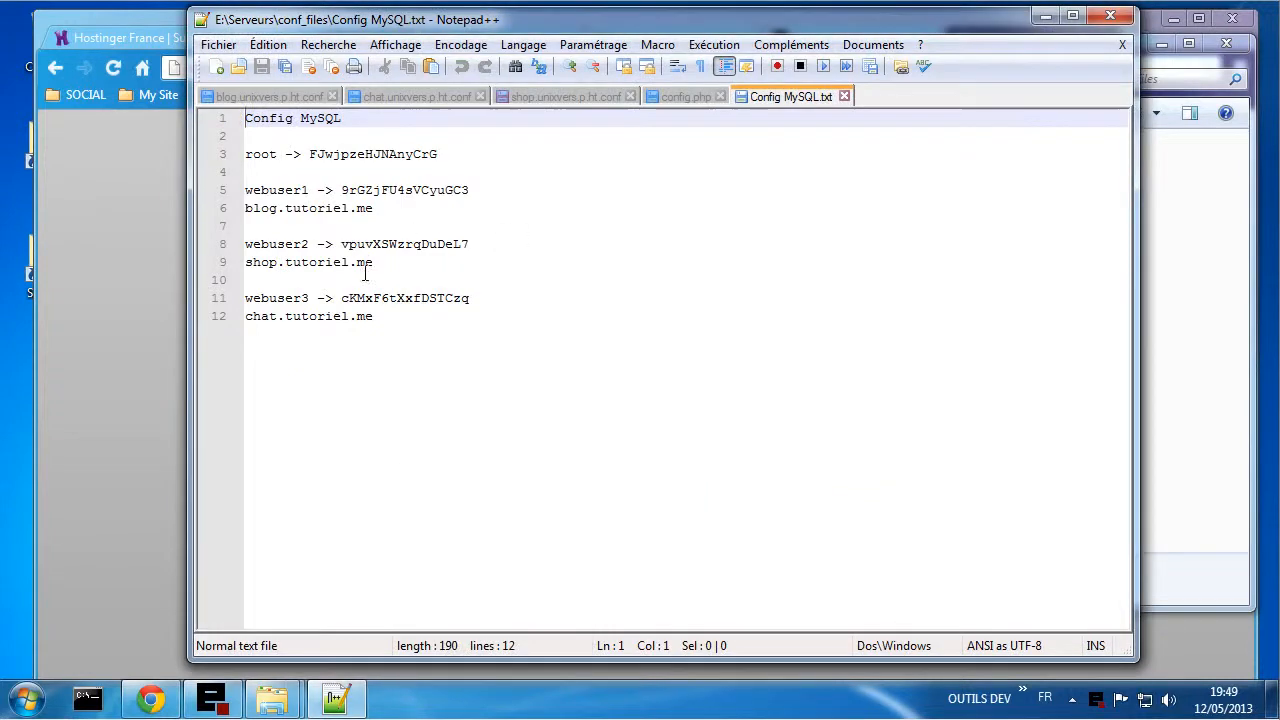
pyautogui.moveTo(375, 262); pyautogui.dragTo(237, 245)
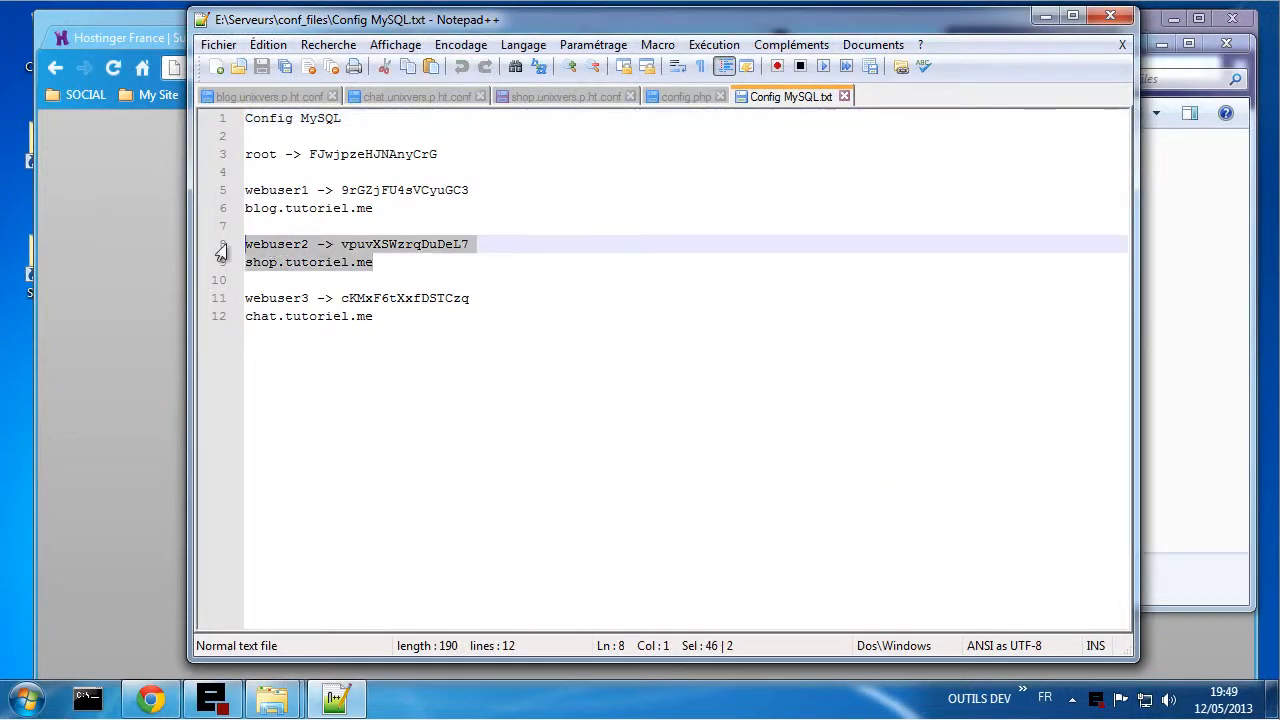
pyautogui.press('BackSpace')
pyautogui.press('BackSpace')
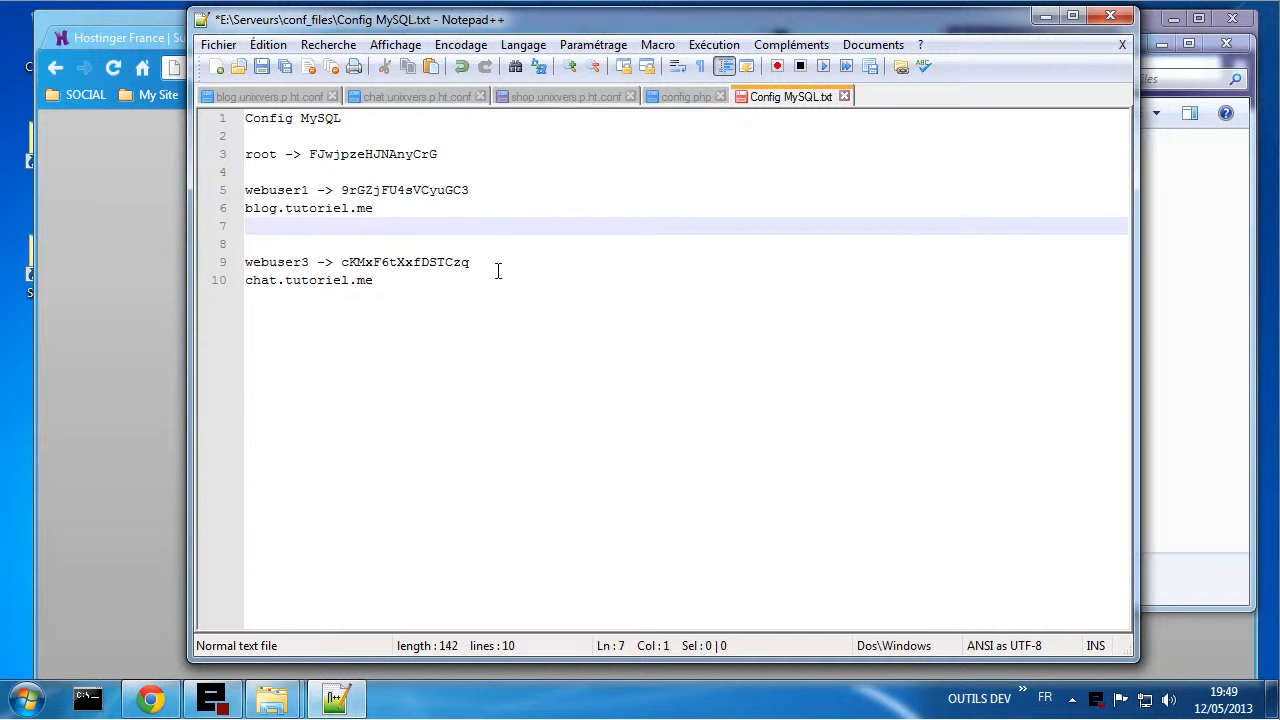
pyautogui.press('BackSpace')
# - Change the blog and chat domains in Config MySQL.txt to blog.unixvers.p.ht and chat.unixvers.p.ht and save the file
pyautogui.moveTo(279, 209); pyautogui.dragTo(397, 210)
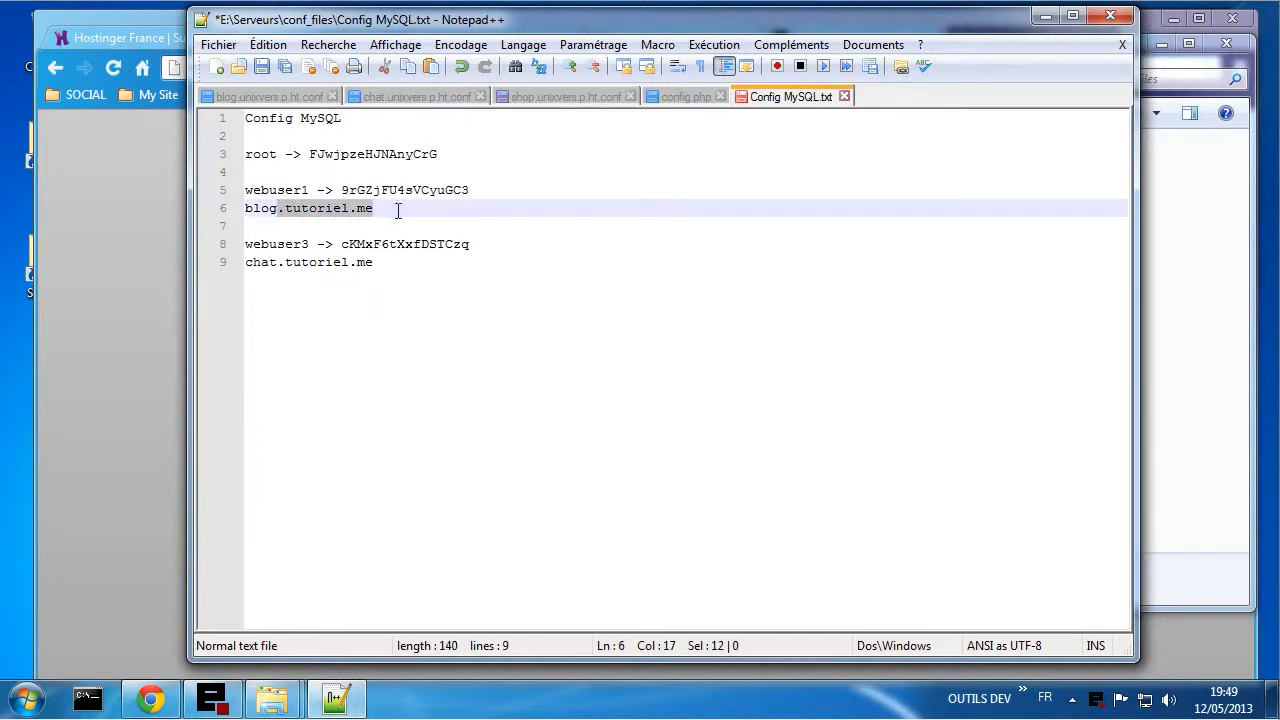
pyautogui.write('.unixvers.p.ht')
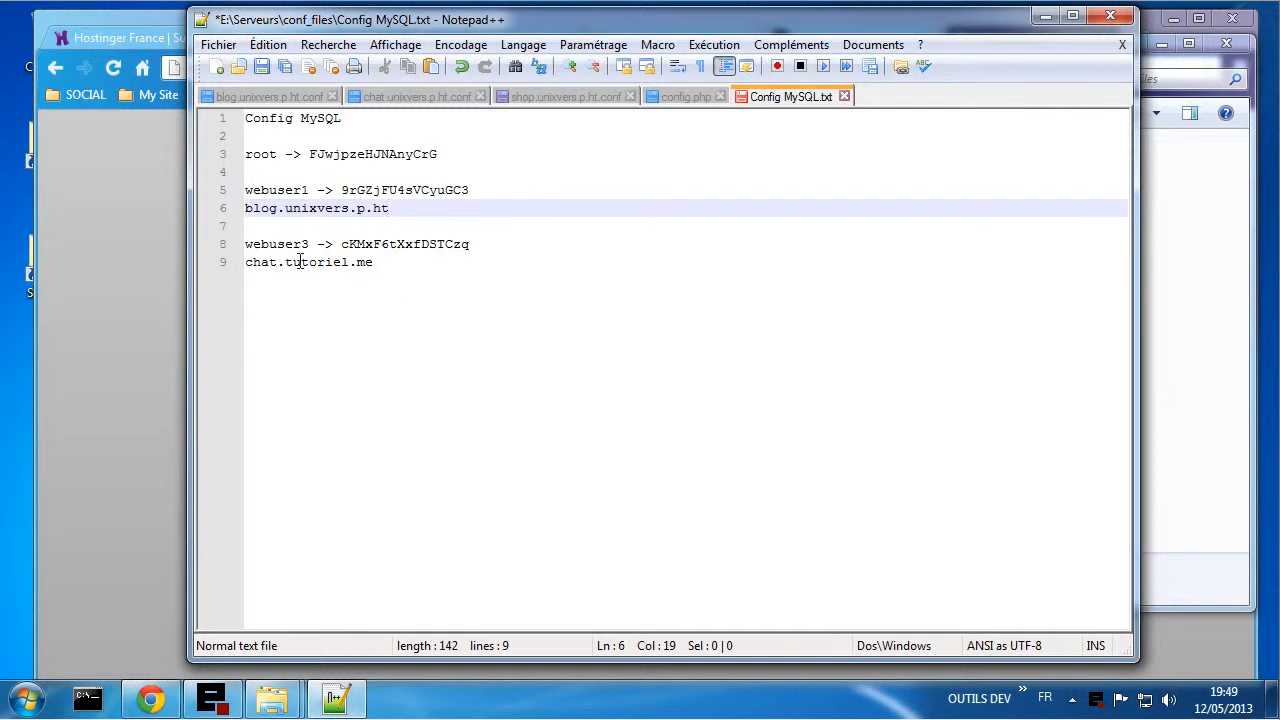
pyautogui.moveTo(279, 262); pyautogui.dragTo(409, 268)
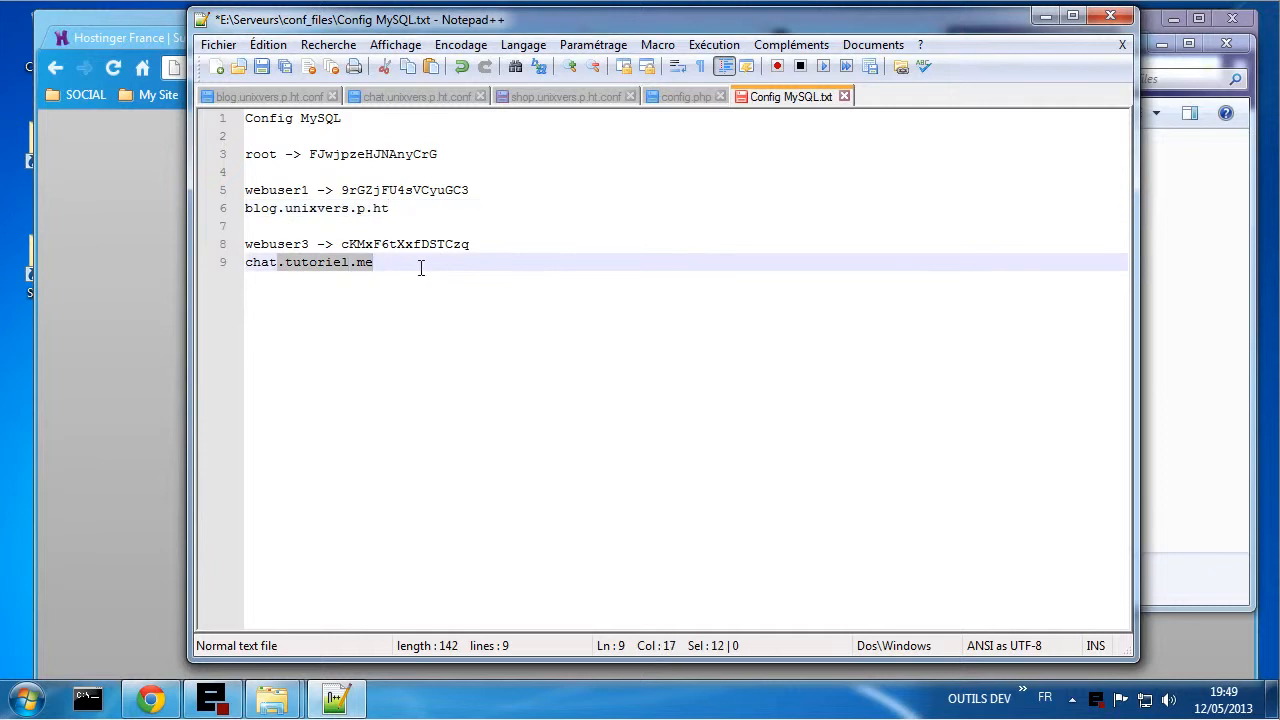
pyautogui.write('.unixvers.p.ht')
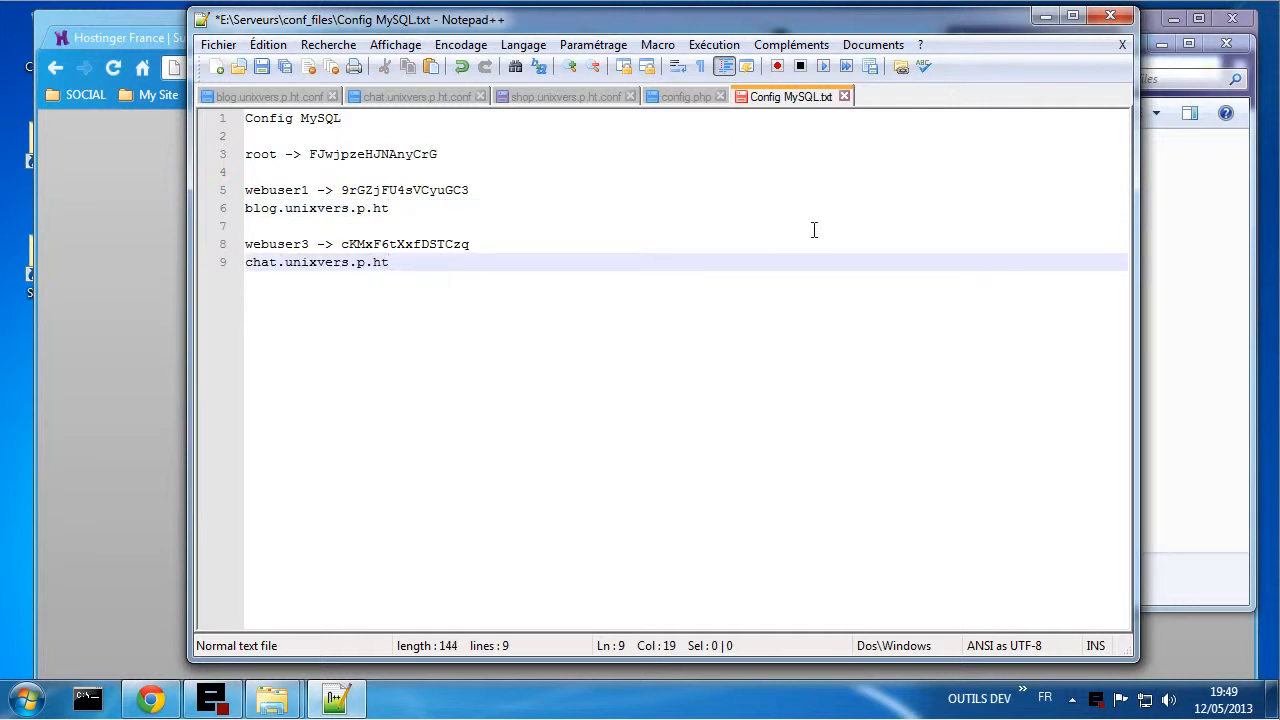
pyautogui.hotkey('ctrl', 's')
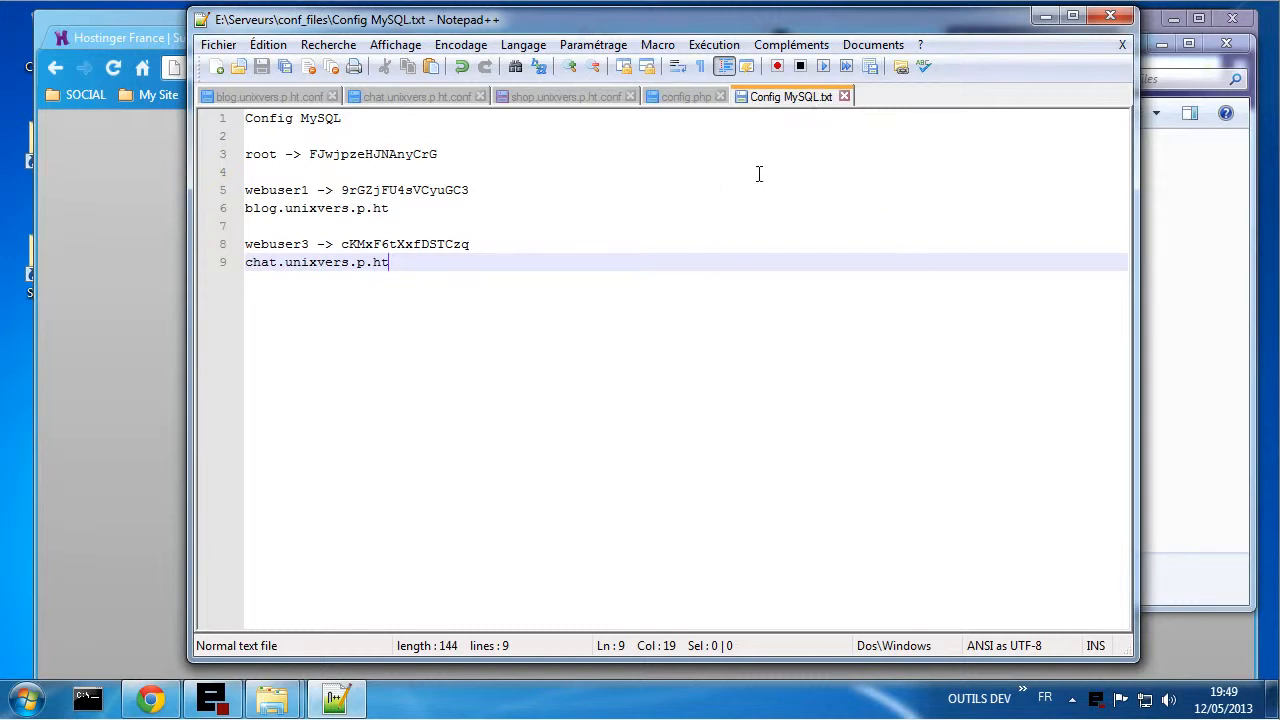
# - Close config.php and shop.unixvers.p.ht.conf without saving the shop file, and minimise Notepad++ to return to Windows Explorer
pyautogui.click(690, 100)
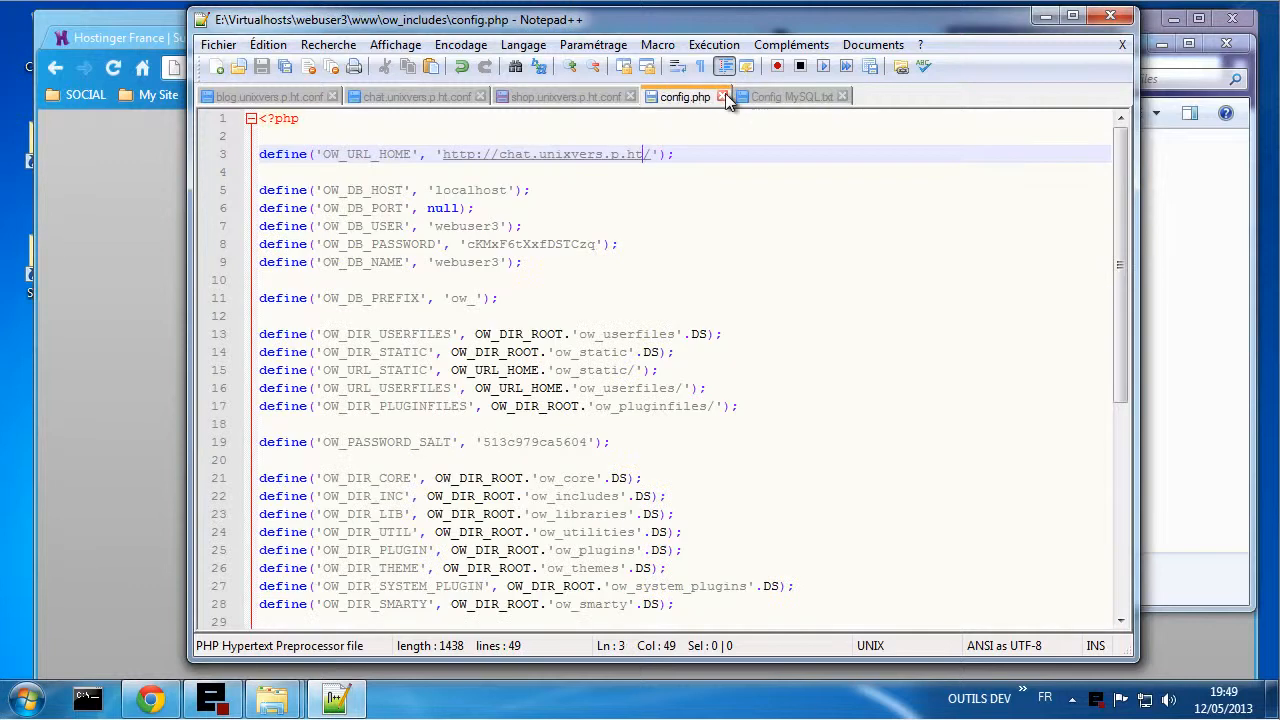
pyautogui.click(722, 97)
pyautogui.click(612, 100)
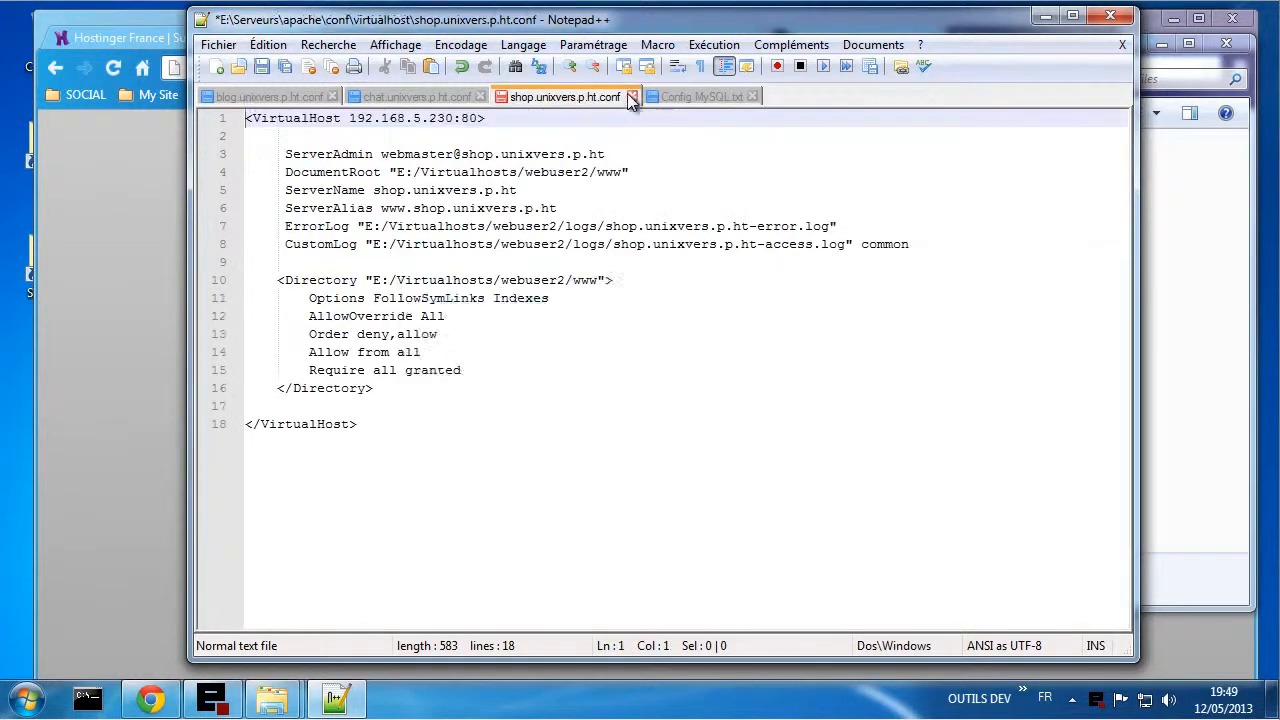
pyautogui.click(631, 96)
pyautogui.click(728, 414)
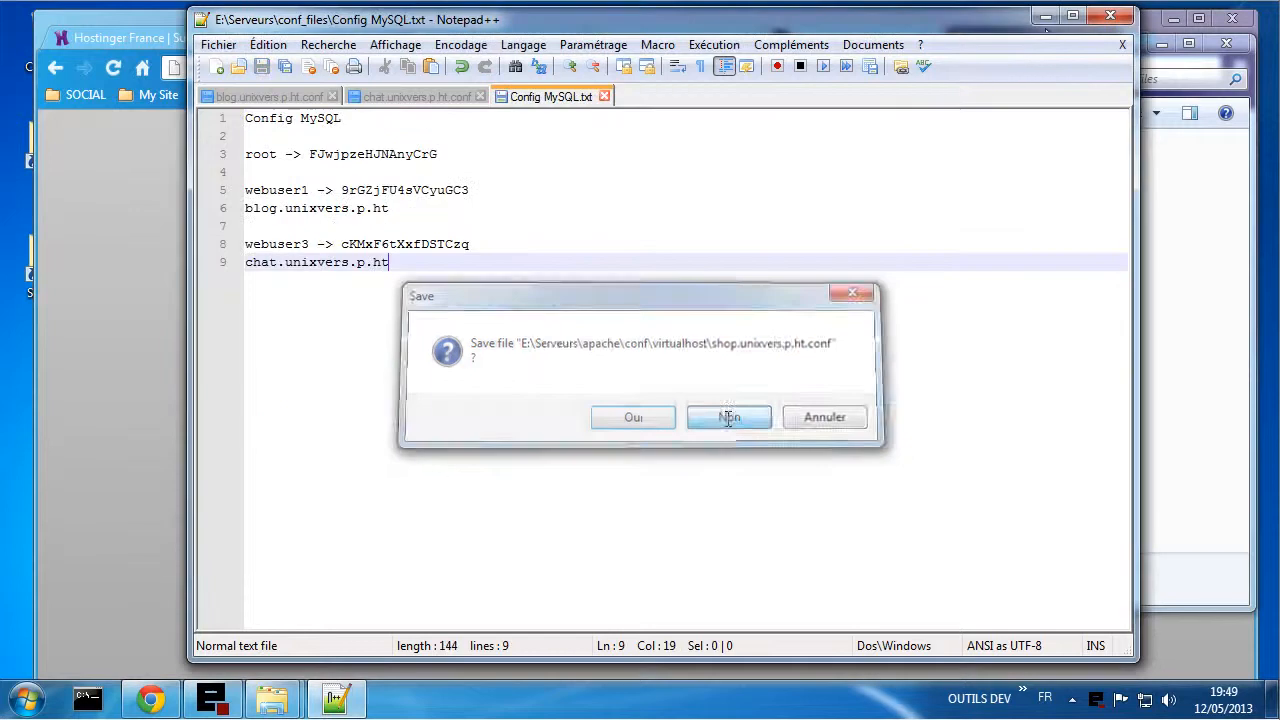
pyautogui.click(1042, 18)
pyautogui.click(627, 383)
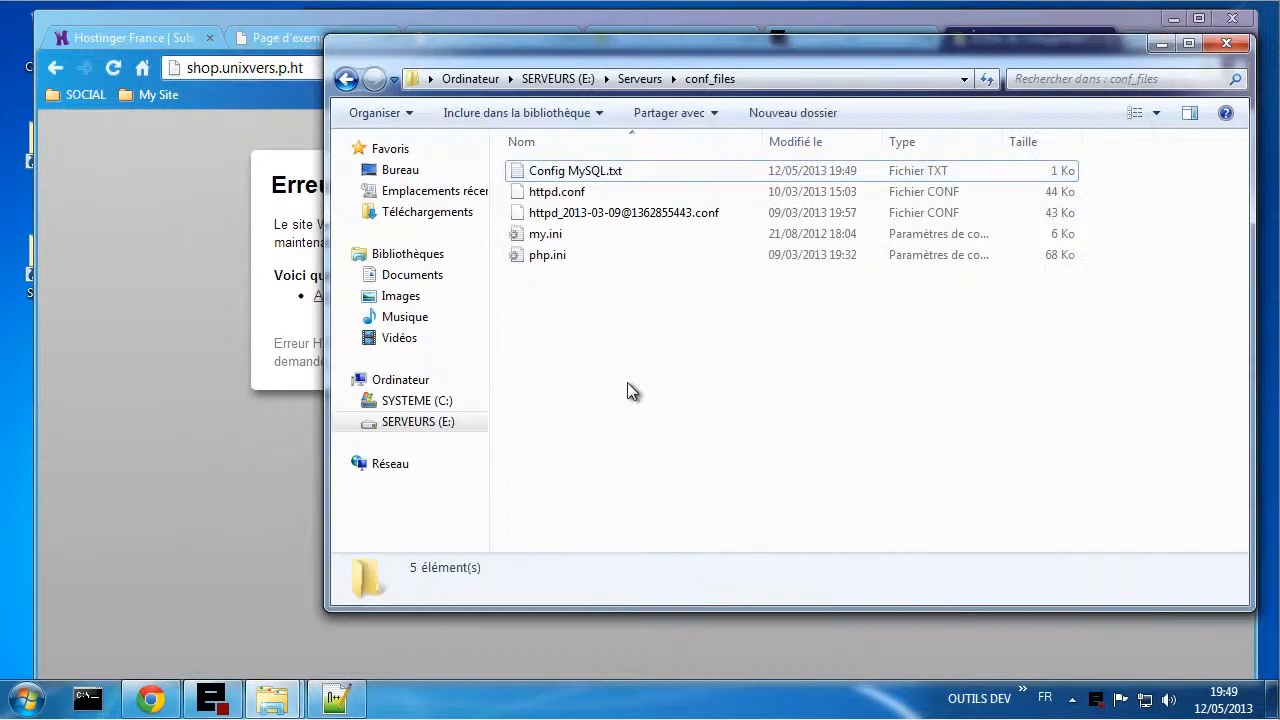
# - Switch to EasyPHP and start the Apache server
pyautogui.click(211, 698)
pyautogui.click(495, 280)
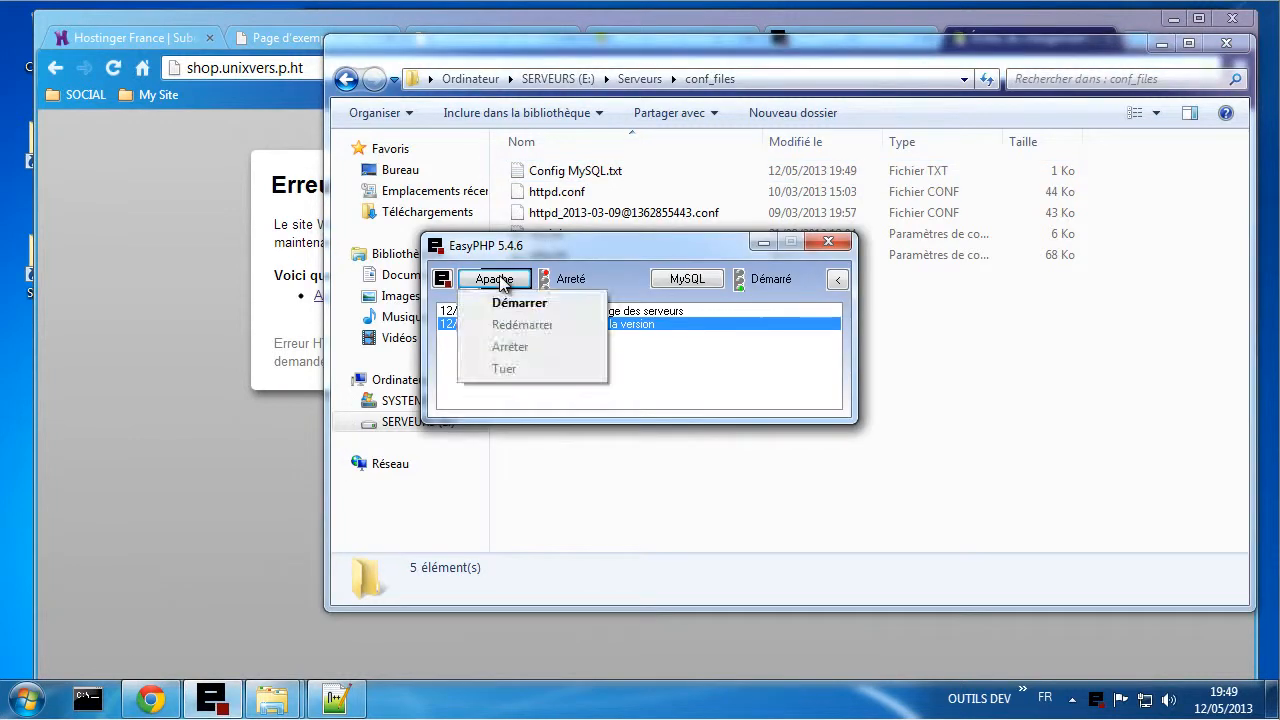
pyautogui.click(537, 304)
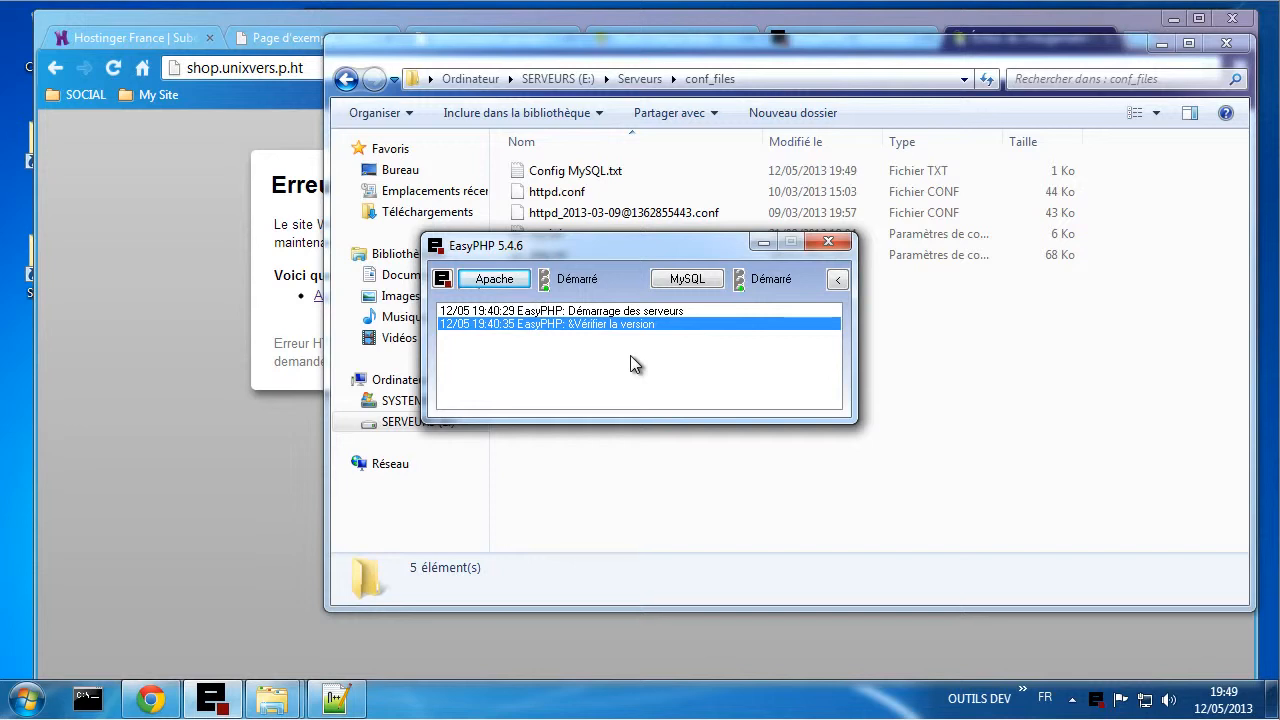
pyautogui.click(671, 489)
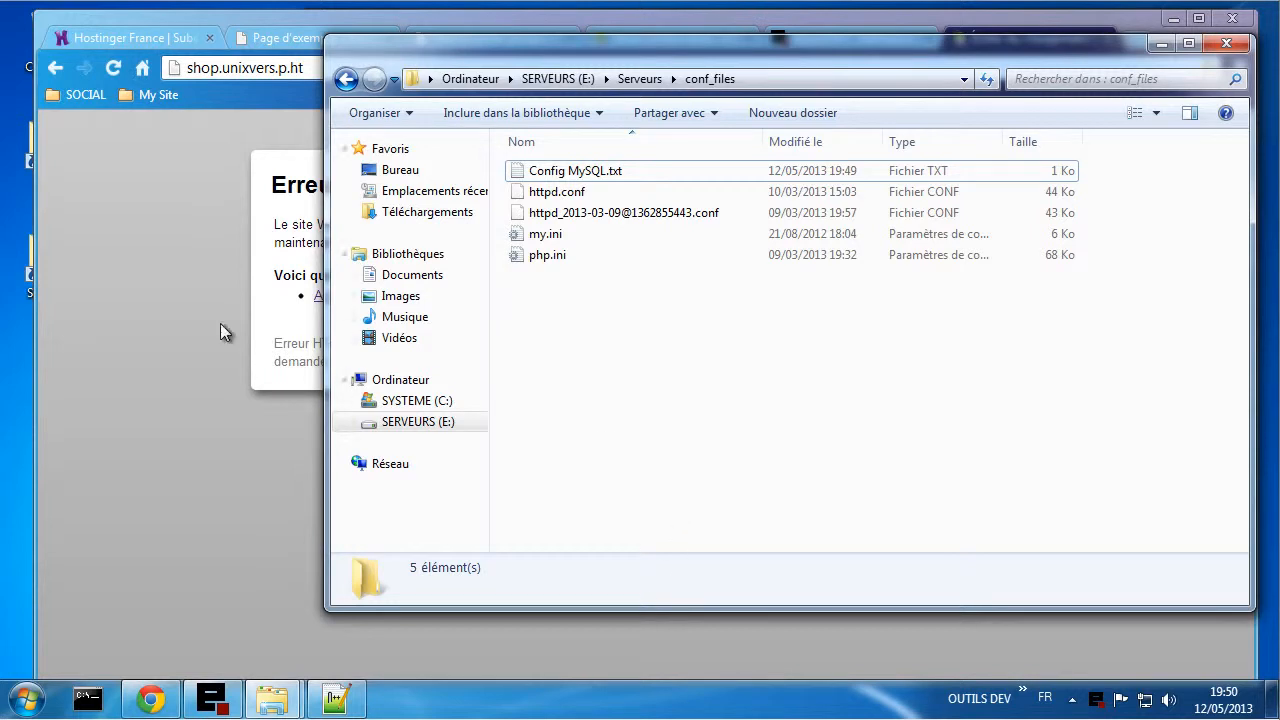
# - Switch to Chrome, close the failed shop, EasyPHP administration and Shure Online Store pages, and show the My Blog page
pyautogui.click(153, 288)
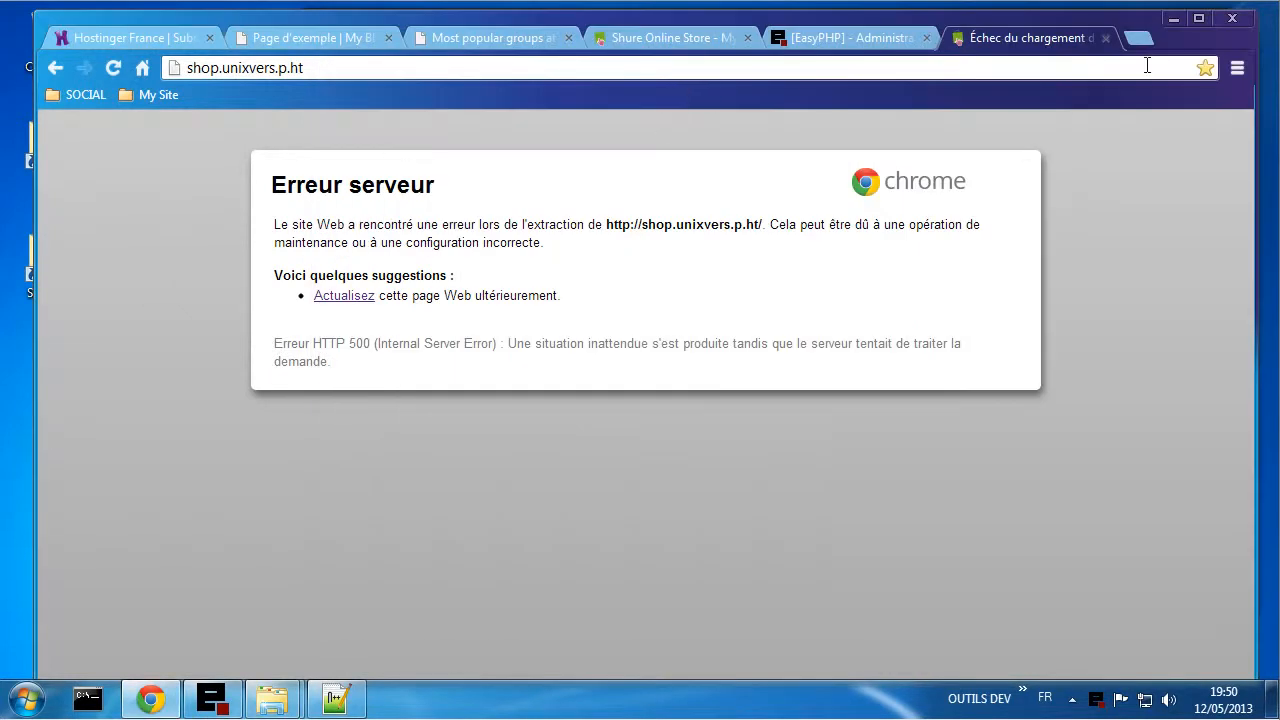
pyautogui.click(1106, 38)
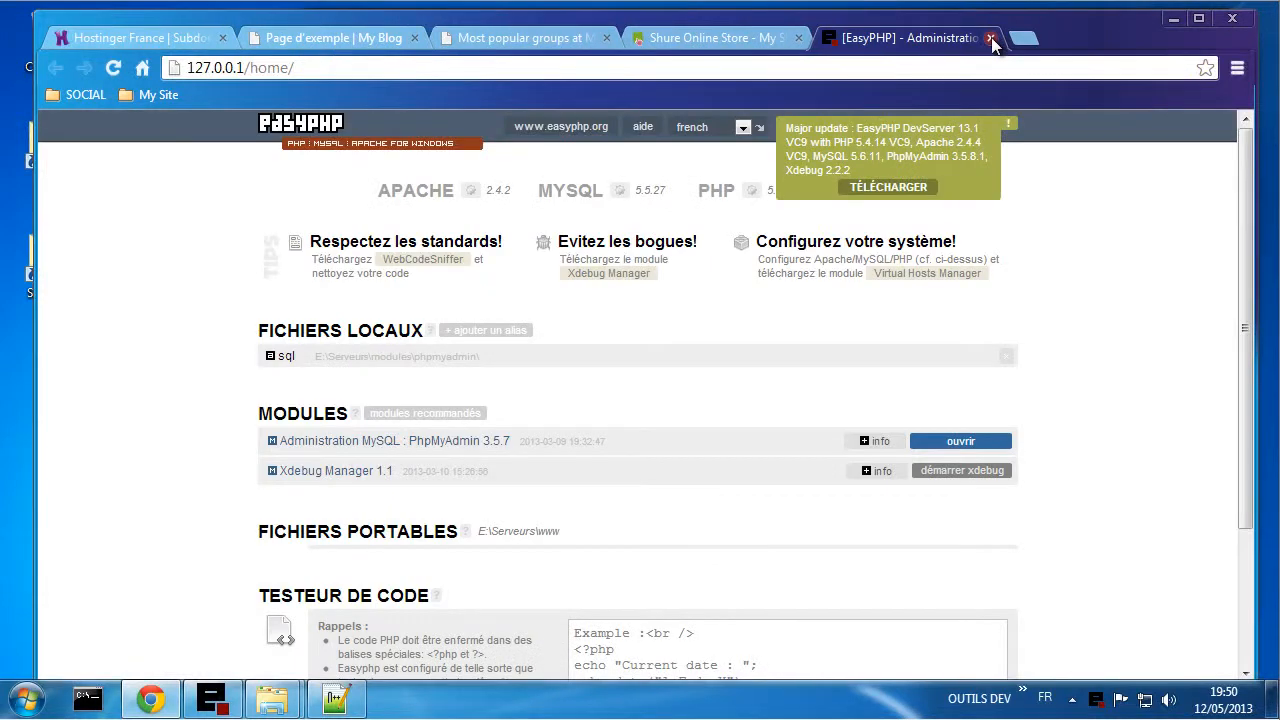
pyautogui.click(991, 38)
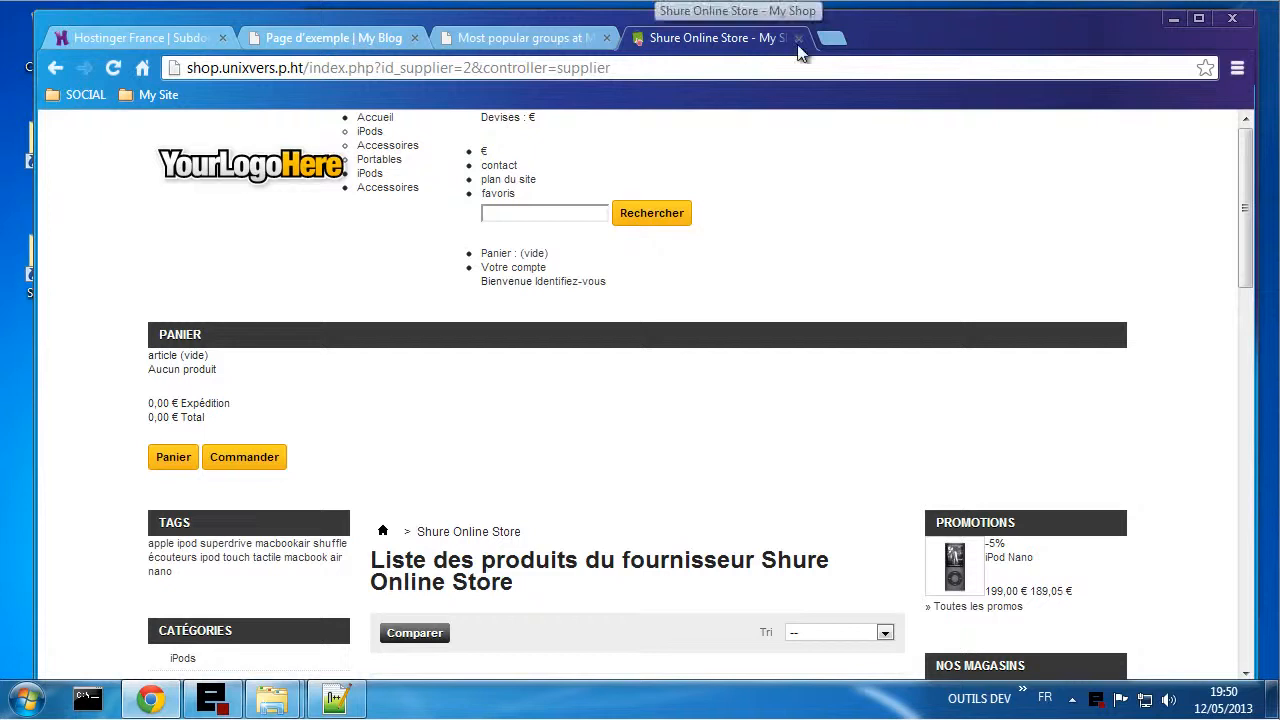
pyautogui.click(797, 38)
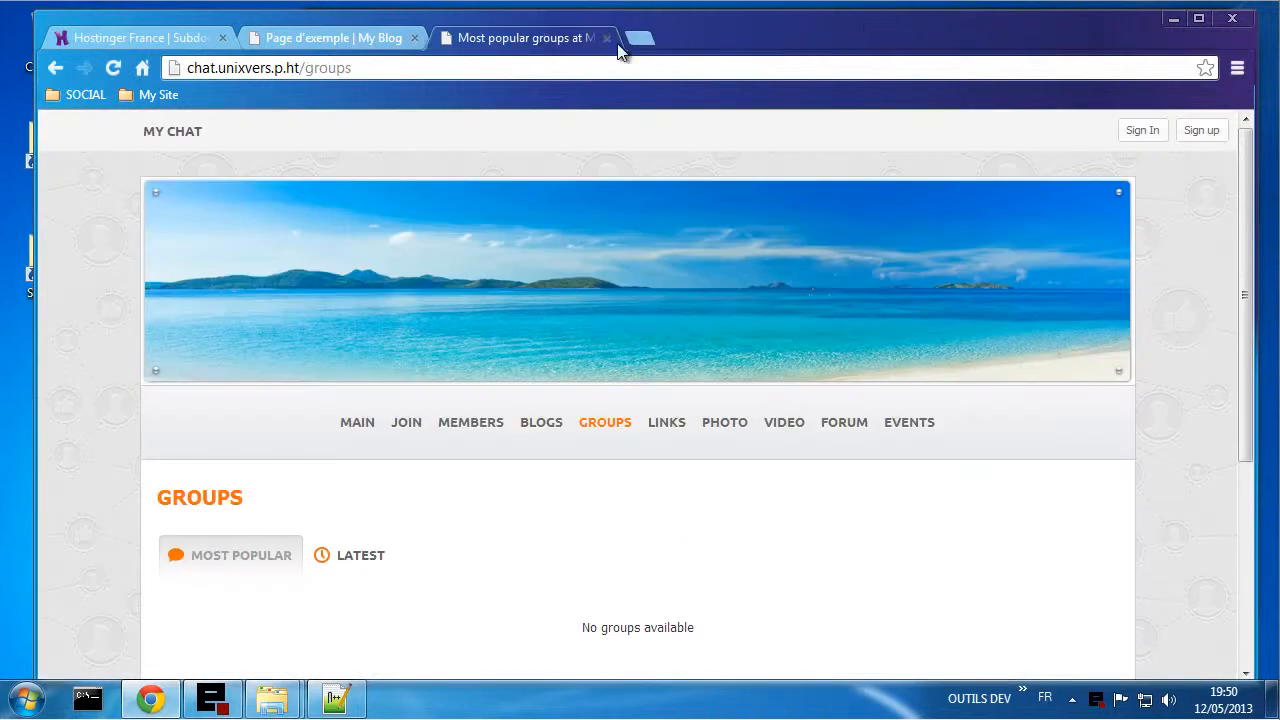
pyautogui.click(321, 36)
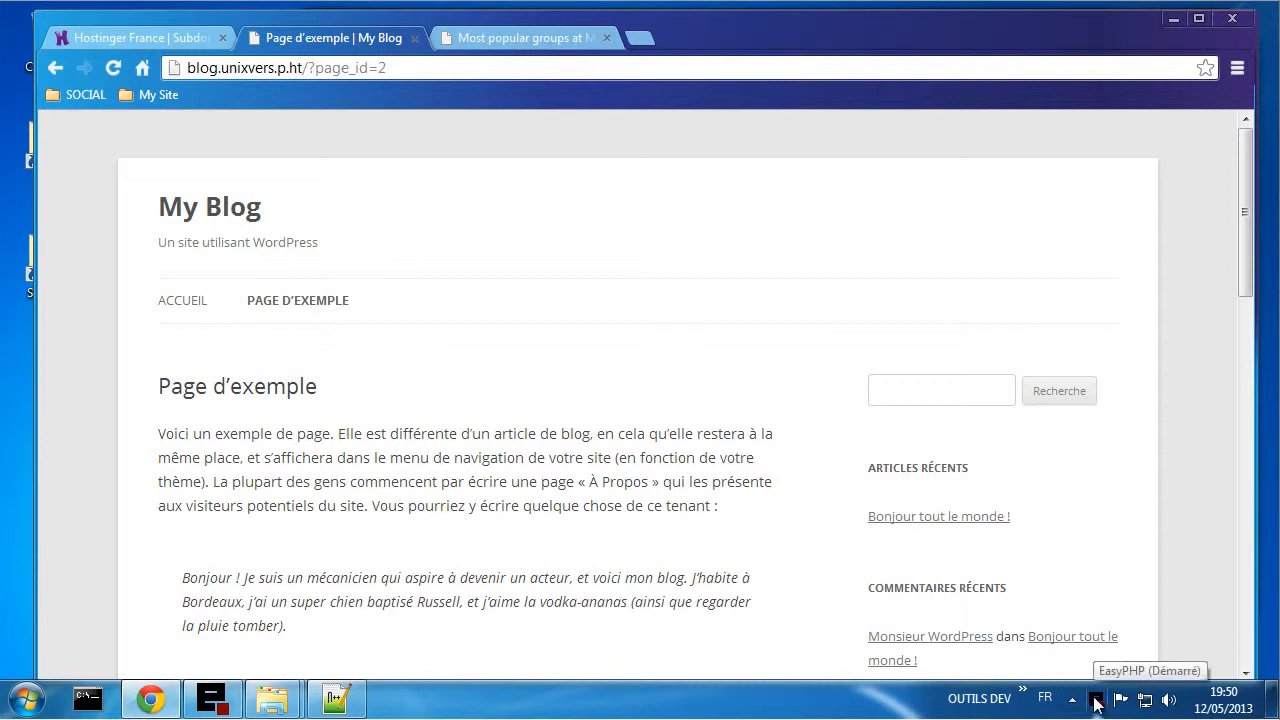
pyautogui.click(212, 698)
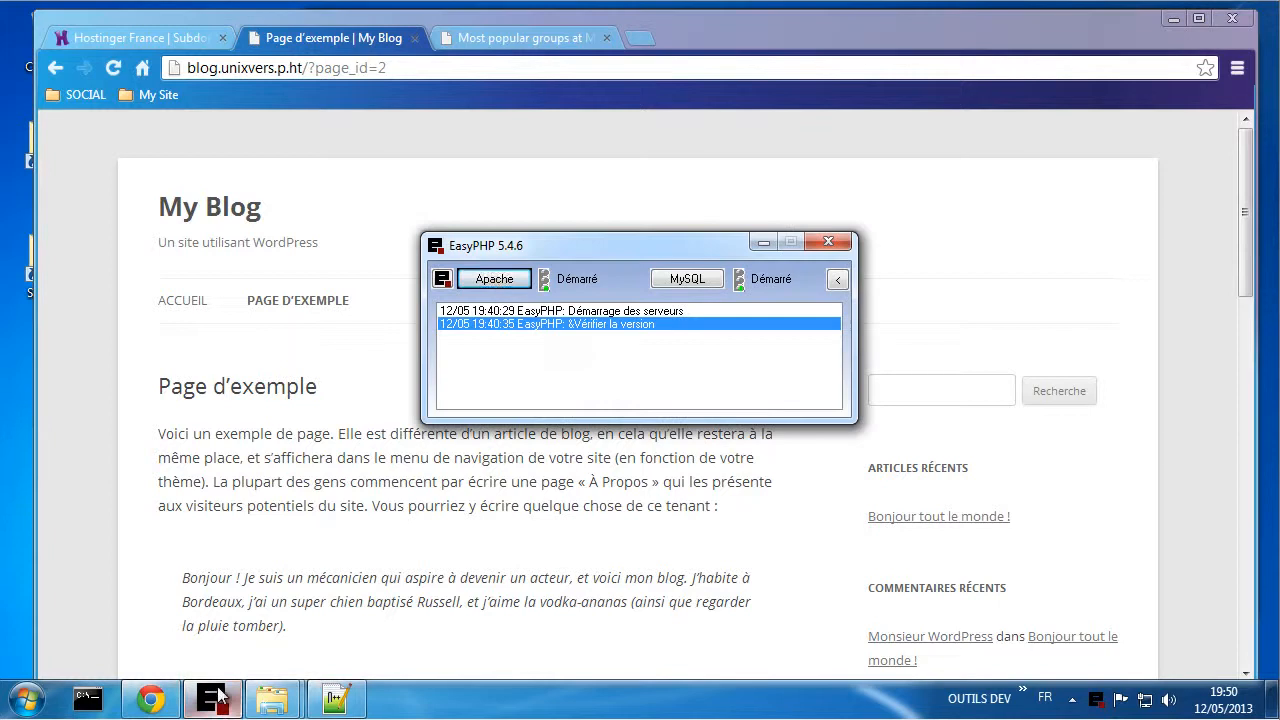
pyautogui.click(498, 283)
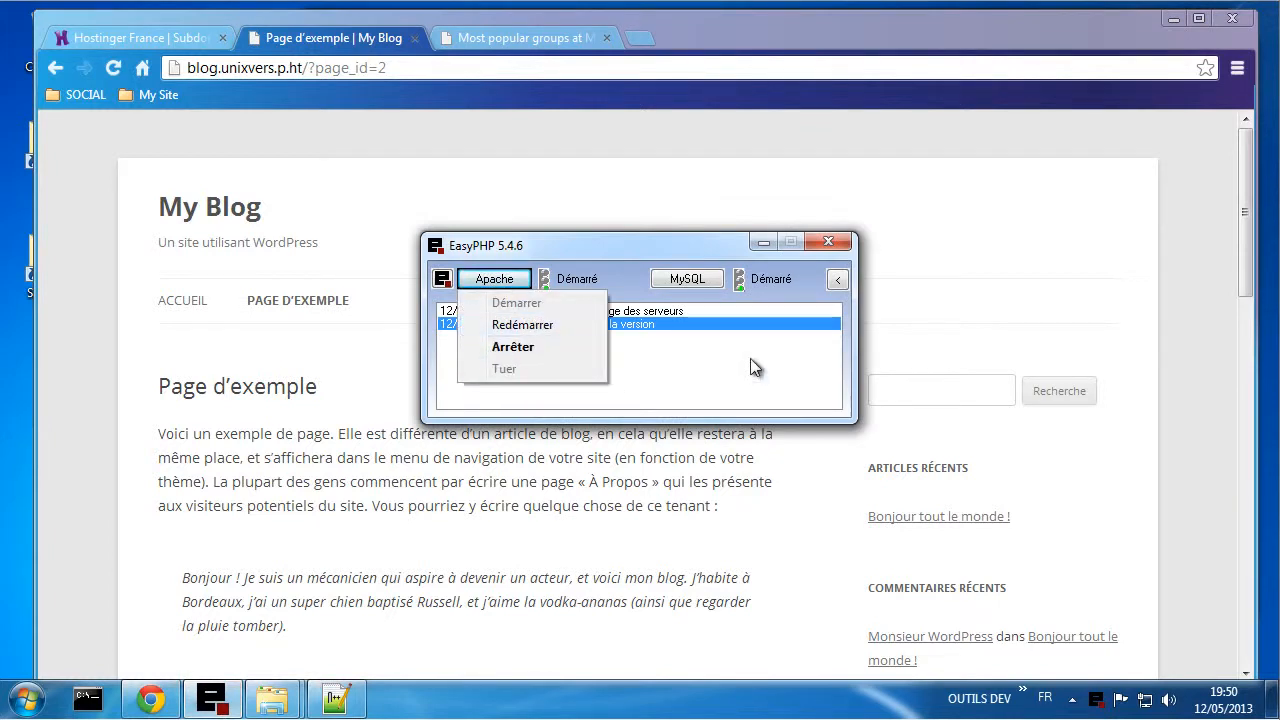
pyautogui.click(112, 68)
pyautogui.moveTo(206, 74); pyautogui.dragTo(363, 223)
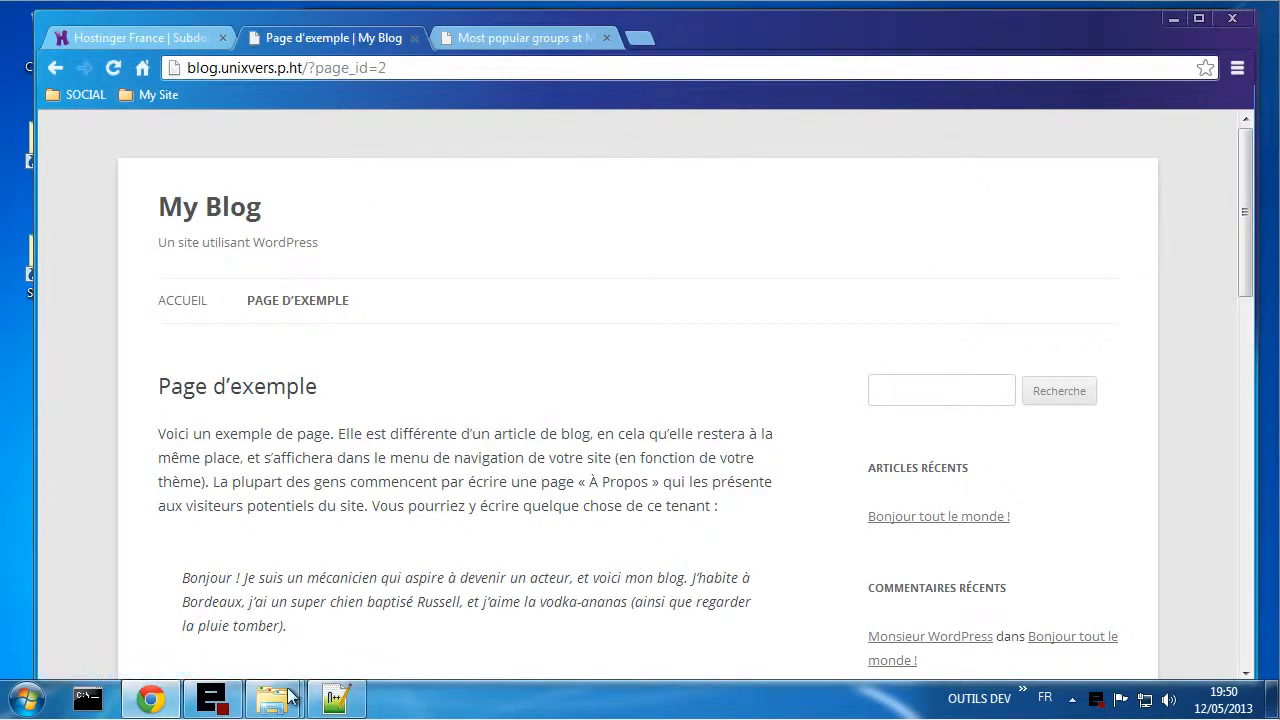
# - Switch to EasyPHP and stop the Apache server
pyautogui.click(212, 698)
pyautogui.click(489, 279)
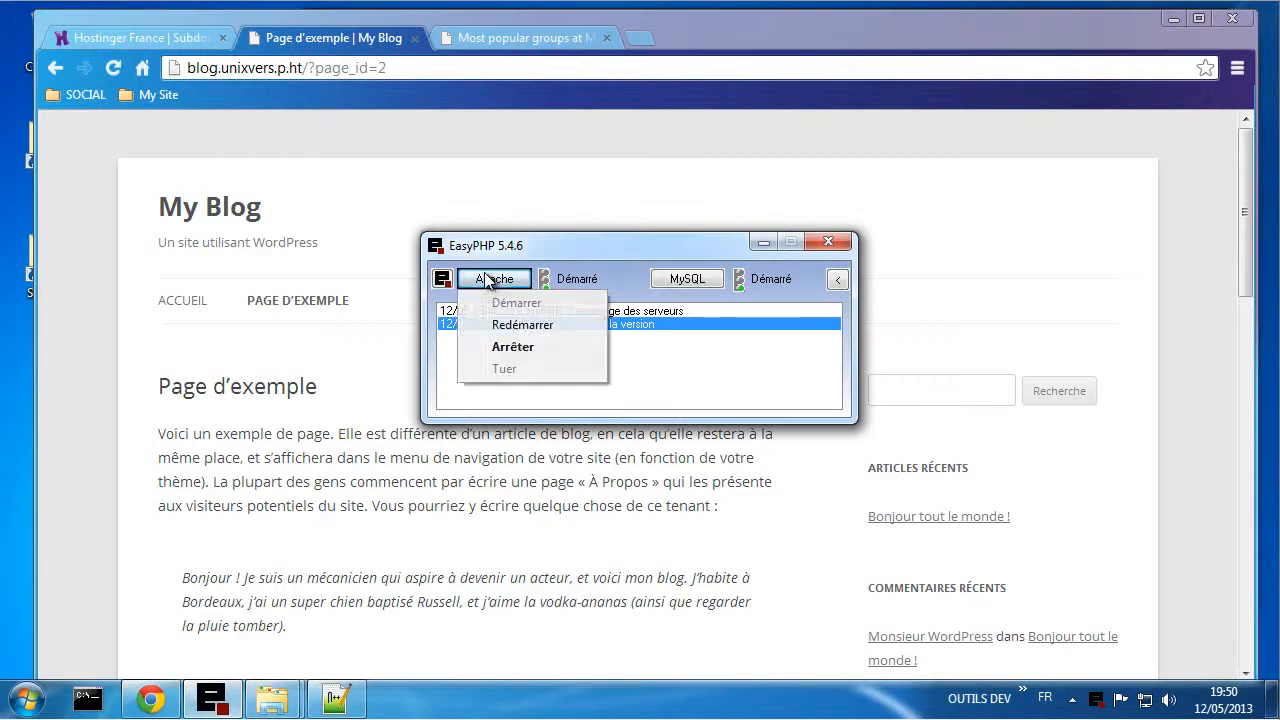
pyautogui.click(507, 345)
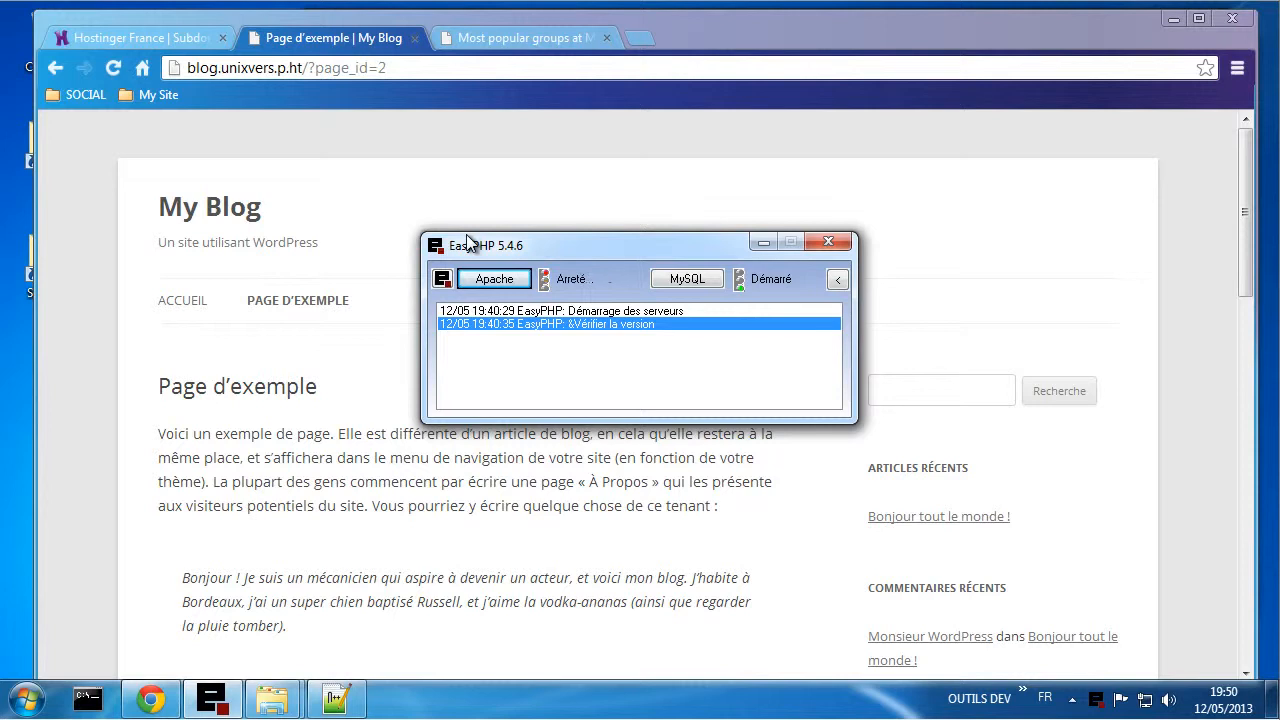
# - Reload the blog page in Chrome, then remove the page_id parameter from the address and load blog.unixvers.p.ht again
pyautogui.click(113, 68)
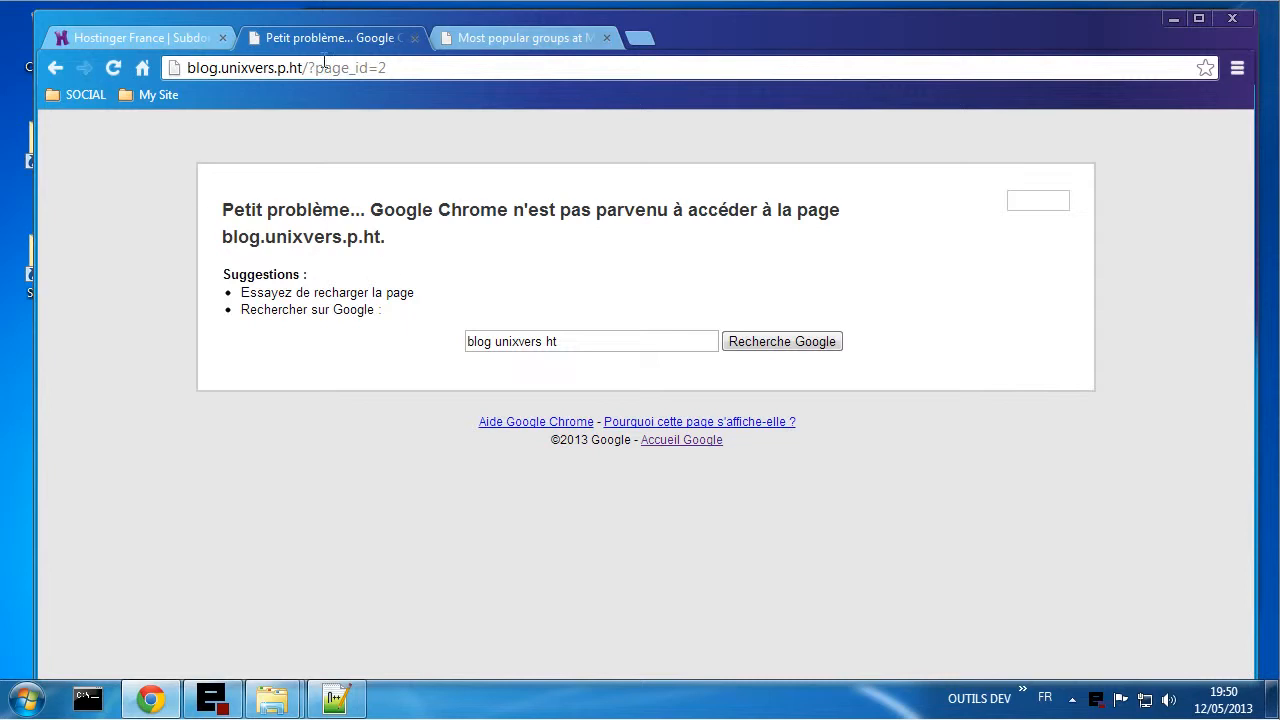
pyautogui.moveTo(304, 68); pyautogui.dragTo(425, 64)
pyautogui.press('BackSpace')
pyautogui.press('Return')
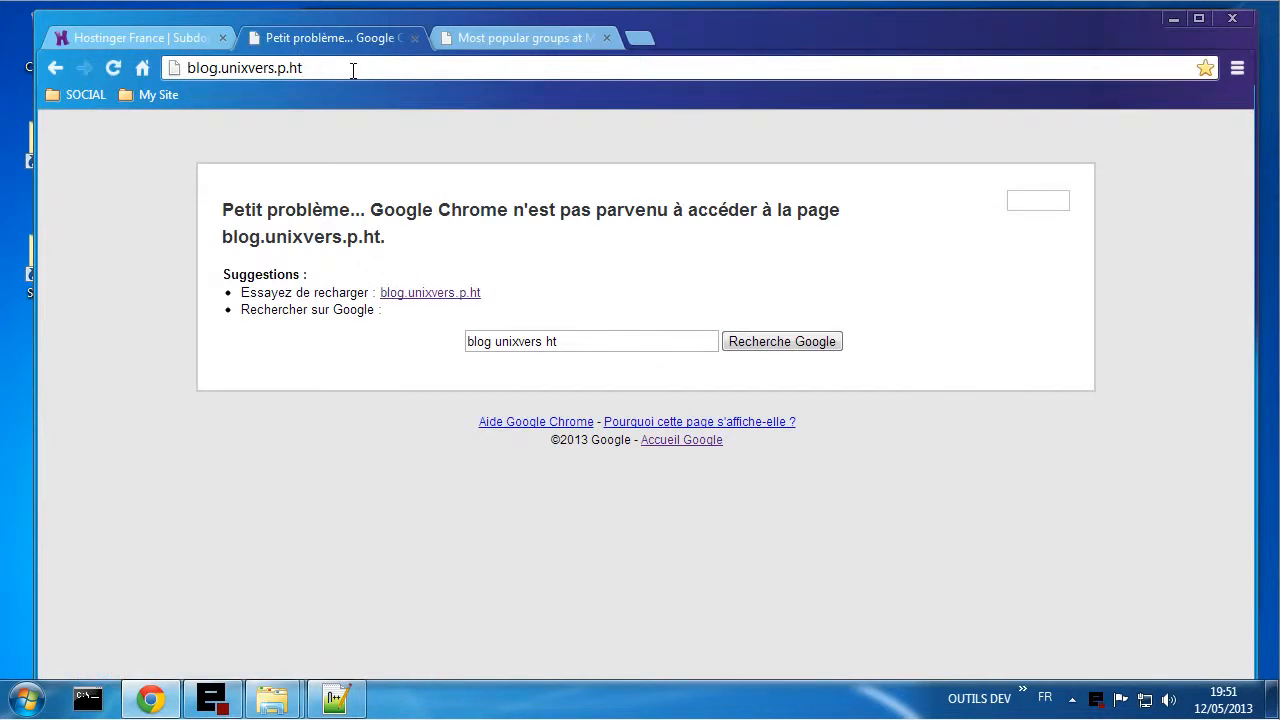
pyautogui.click(353, 70)
pyautogui.click(353, 70)
pyautogui.press('Return')
# - Open the hosts file from C:\Windows\System32\drivers\etc in Notepad++
pyautogui.click(338, 698)
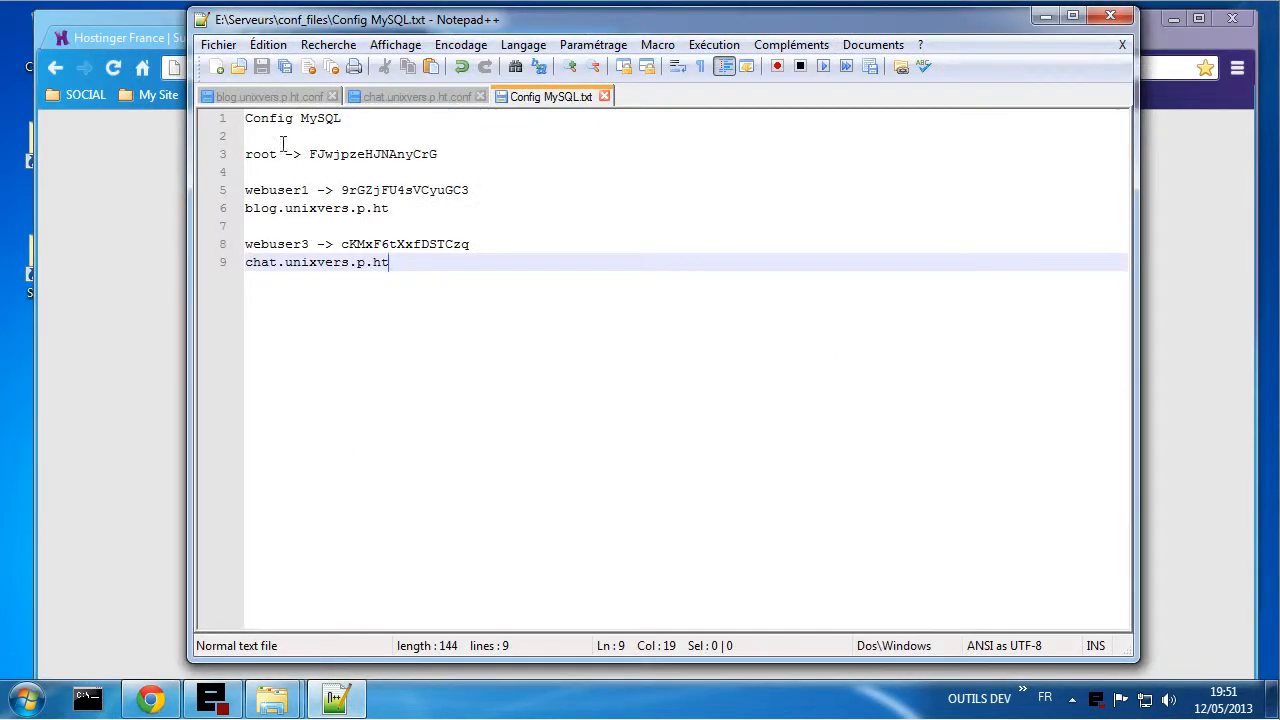
pyautogui.doubleClick(31, 153)
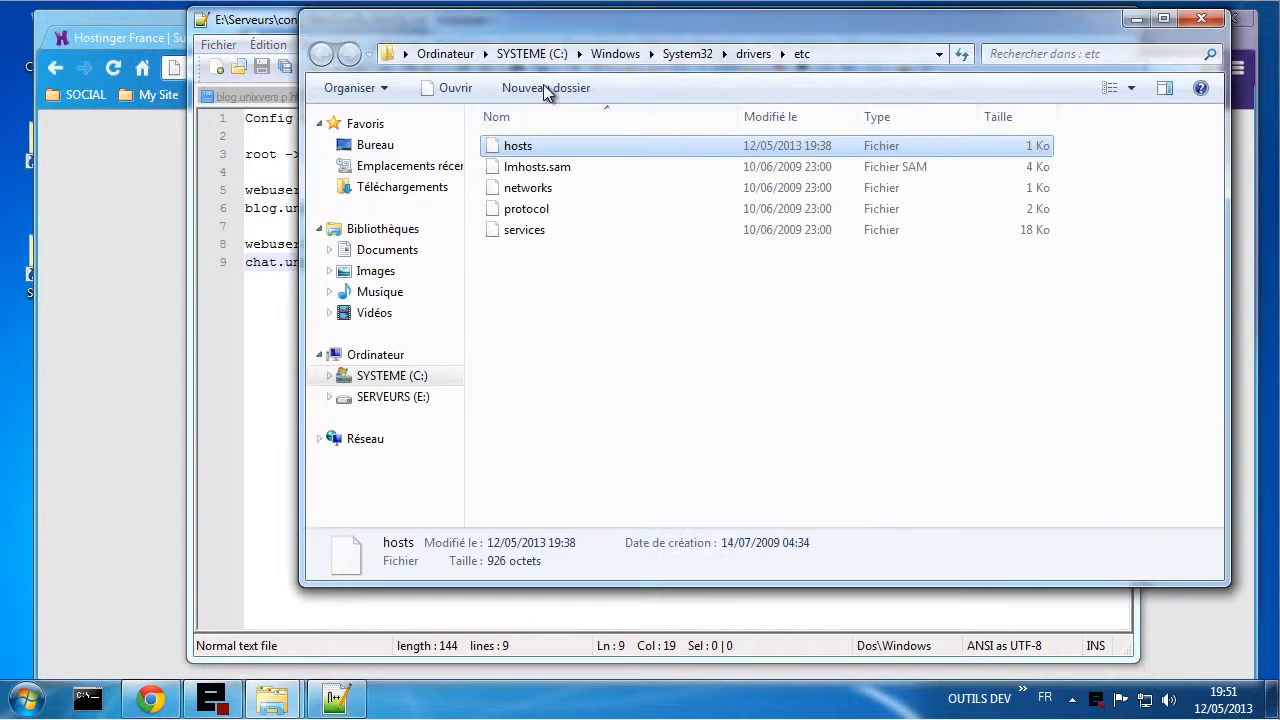
pyautogui.moveTo(493, 30); pyautogui.dragTo(843, 82)
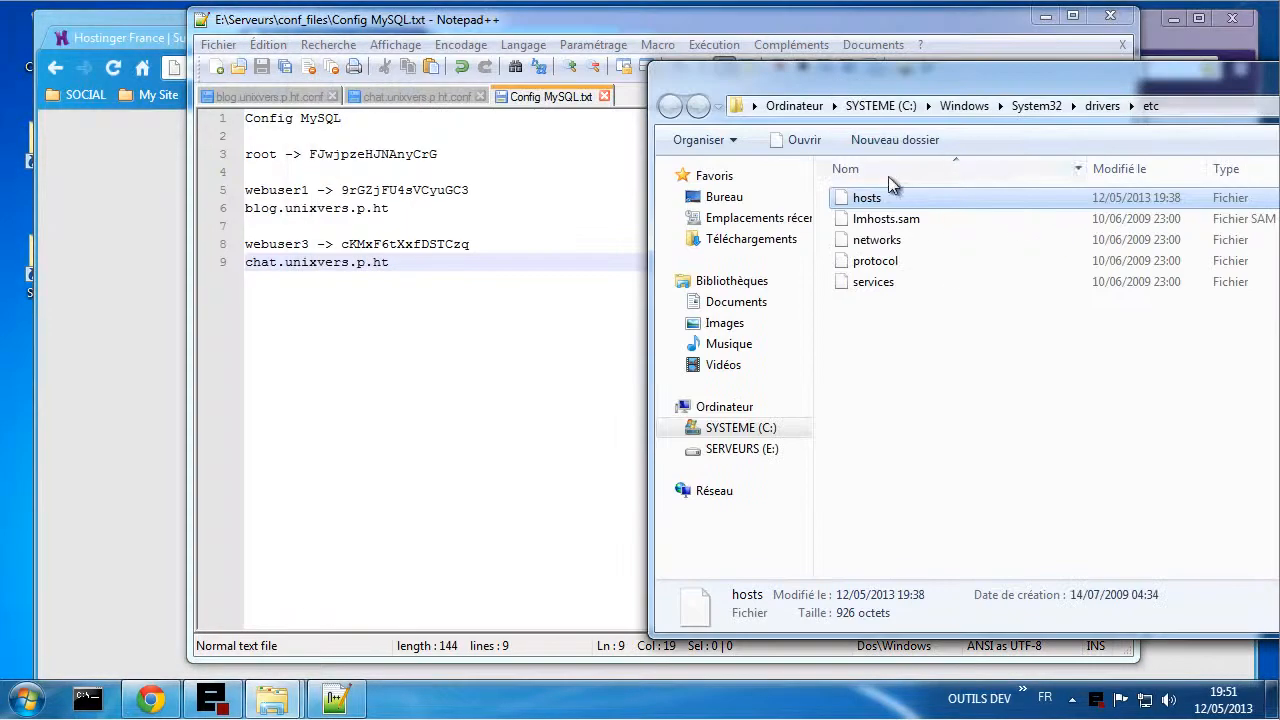
pyautogui.moveTo(867, 199); pyautogui.dragTo(450, 452)
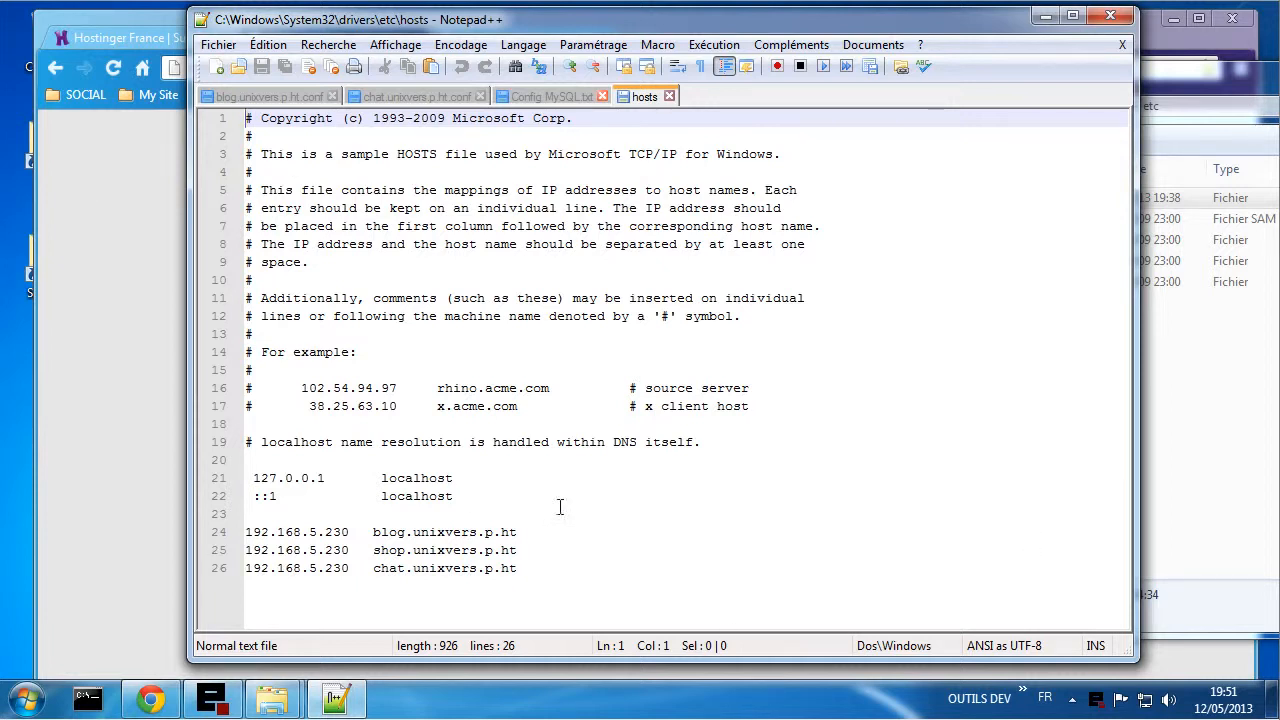
# - Start the Apache server in EasyPHP and reload blog.unixvers.p.ht in Chrome
pyautogui.click(212, 698)
pyautogui.click(494, 279)
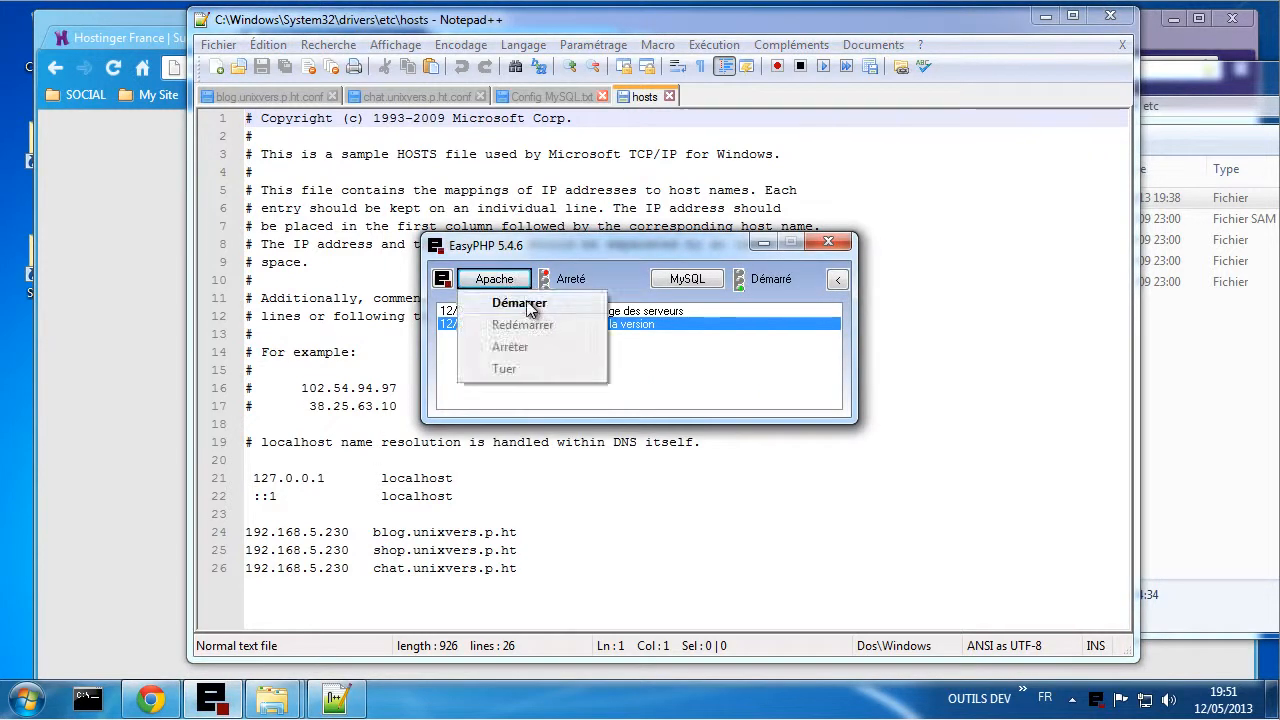
pyautogui.click(528, 308)
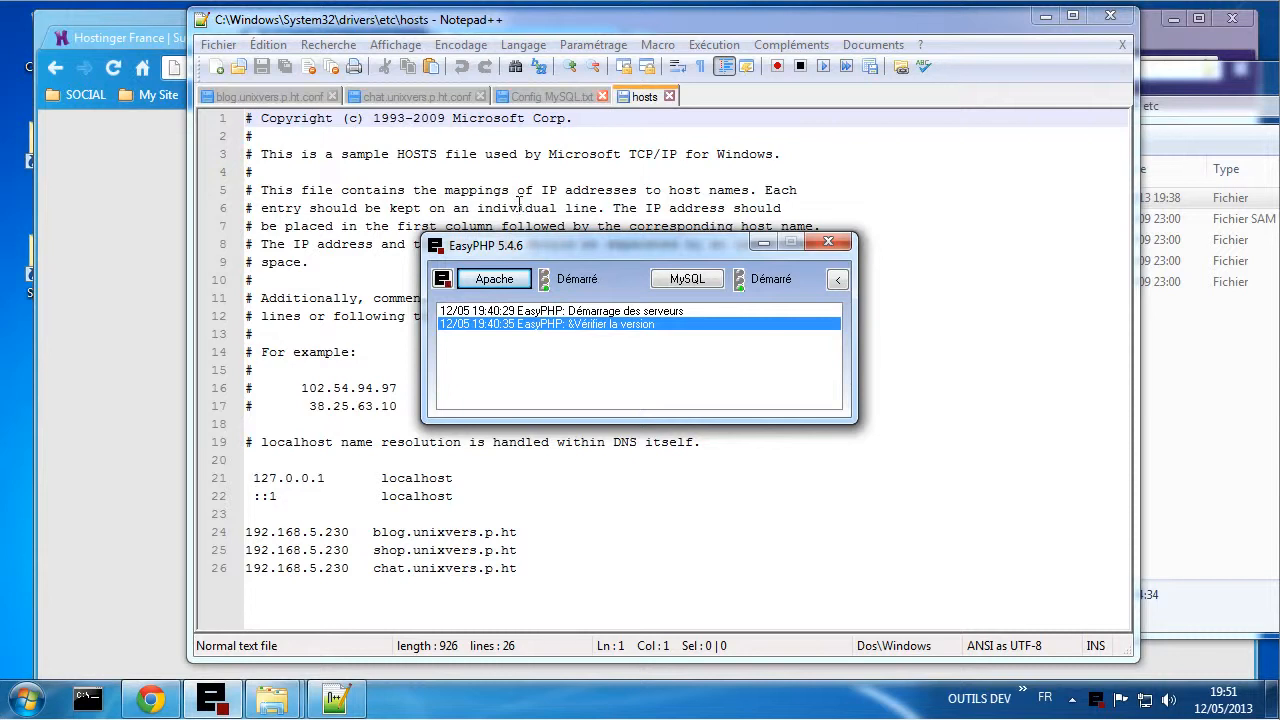
pyautogui.click(100, 175)
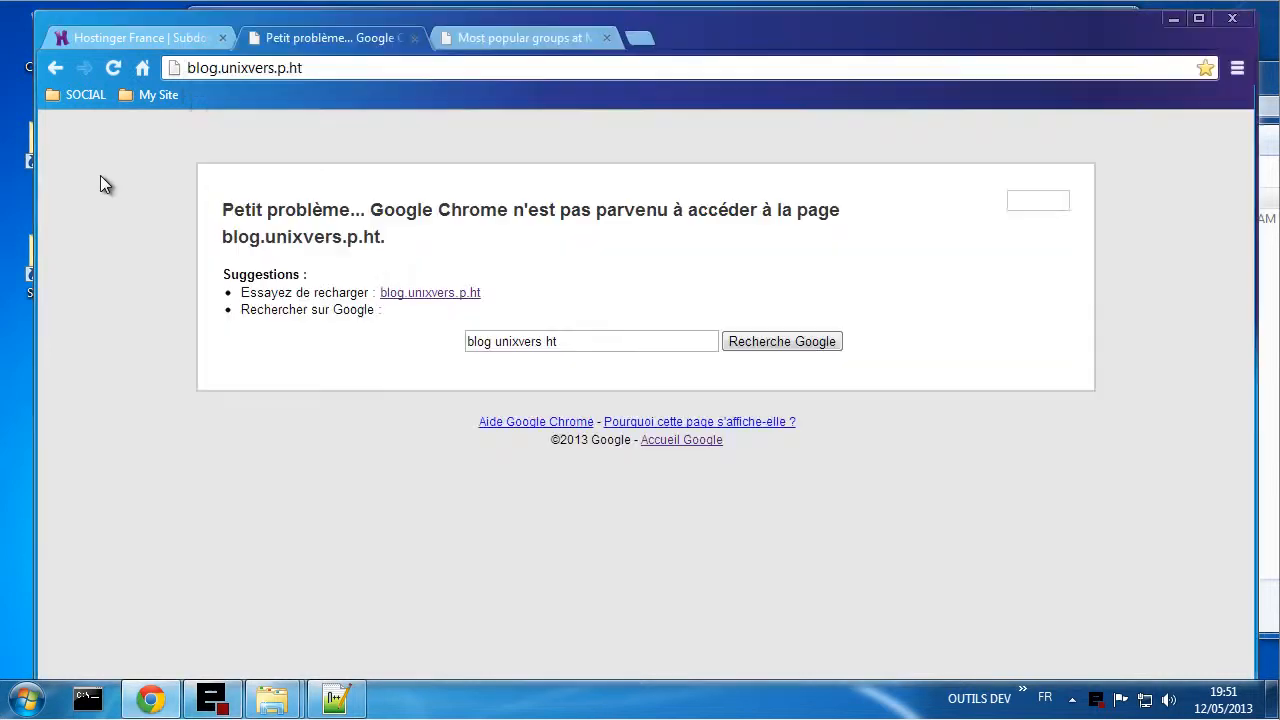
pyautogui.click(113, 67)
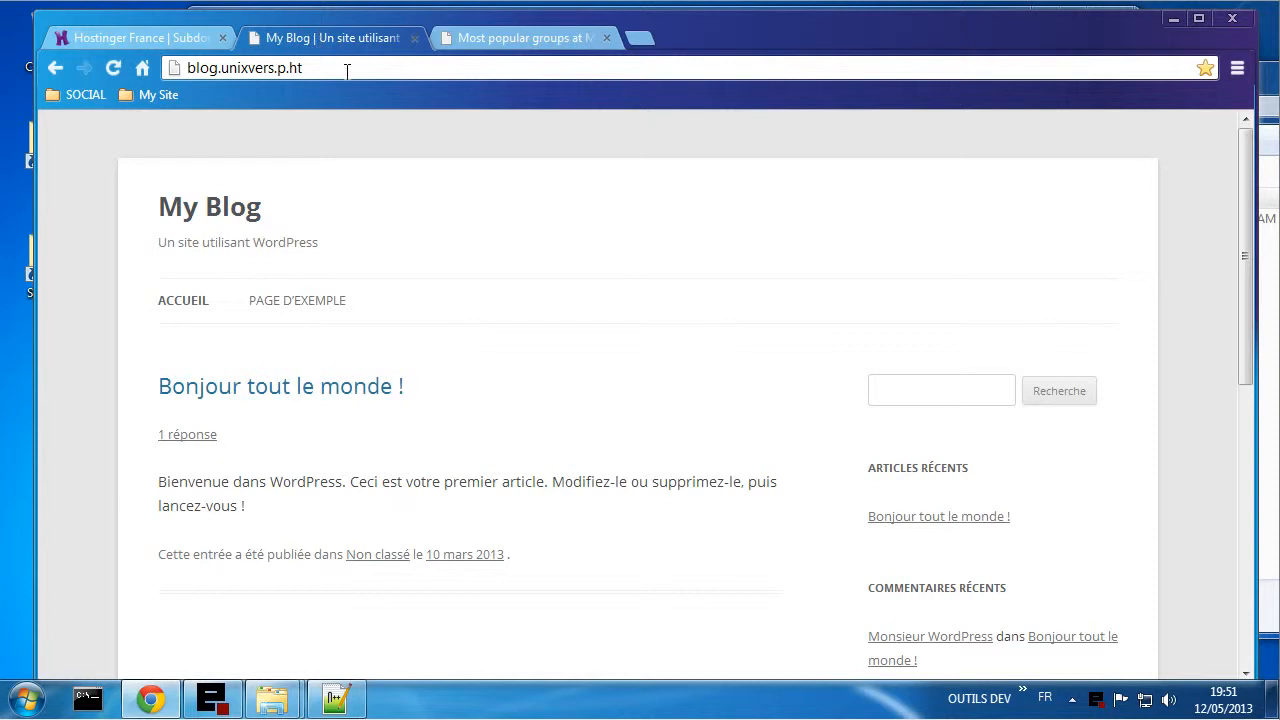
# - Switch to Notepad++, comment out the blog, shop and chat unixvers.p.ht entries in the hosts file with #, and save it
pyautogui.click(340, 699)
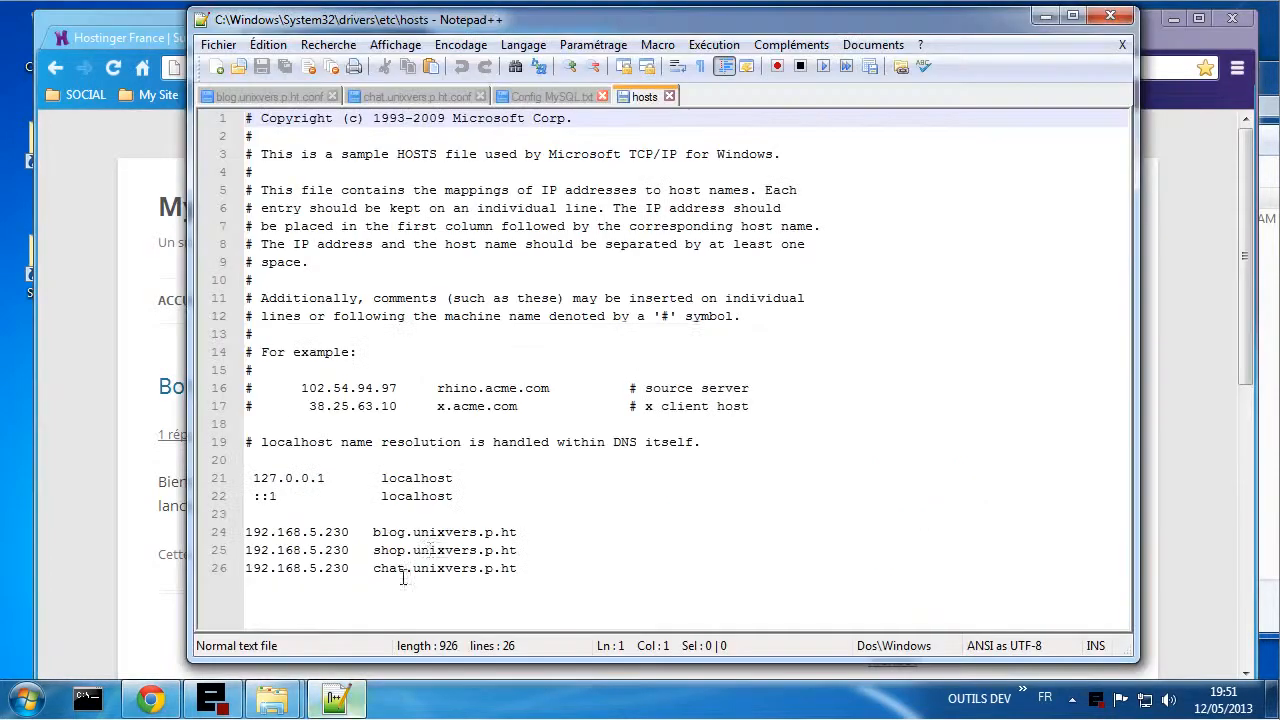
pyautogui.click(252, 532)
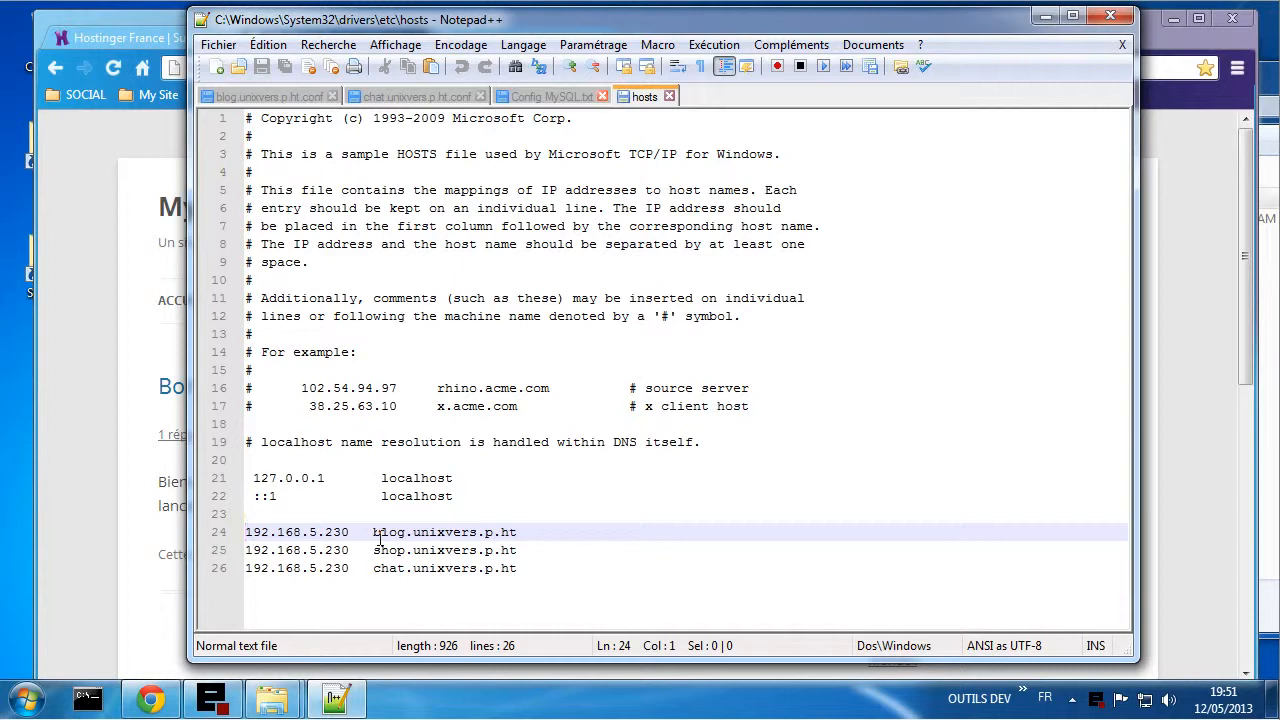
pyautogui.write('#')
pyautogui.press('Left')
pyautogui.press('Down')
pyautogui.write('#')
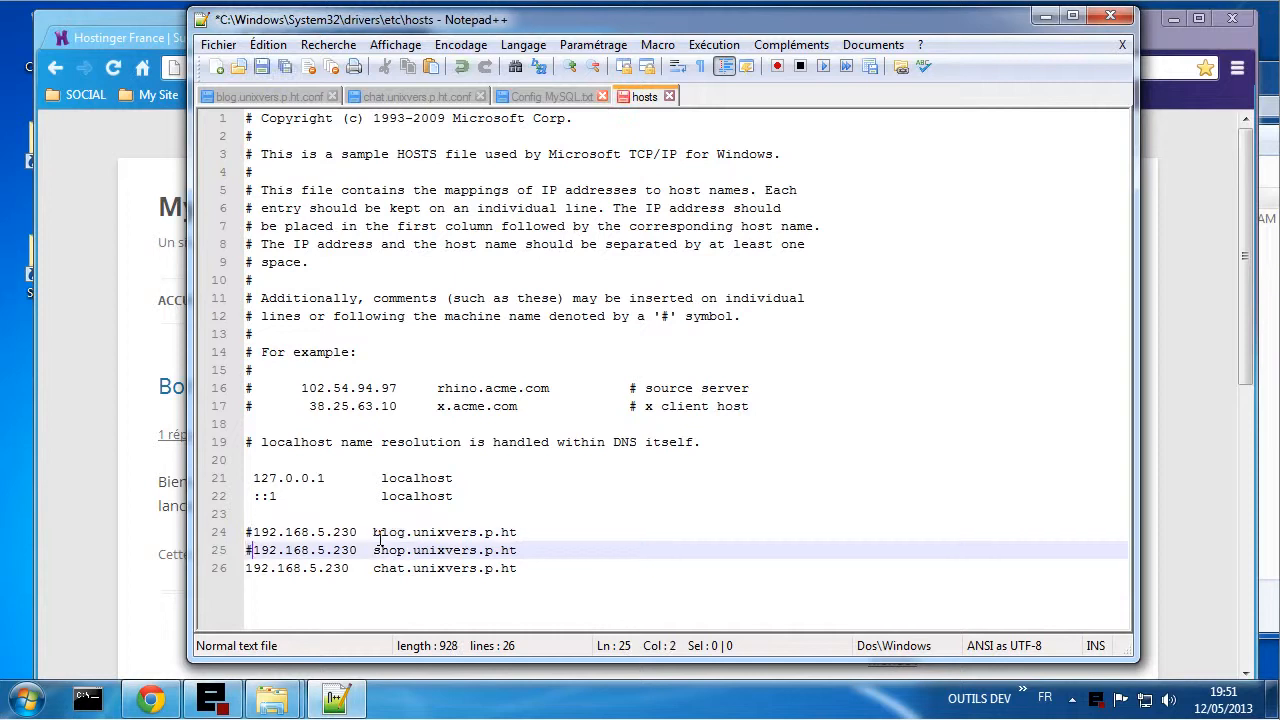
pyautogui.press('Left')
pyautogui.press('Down')
pyautogui.write('#')
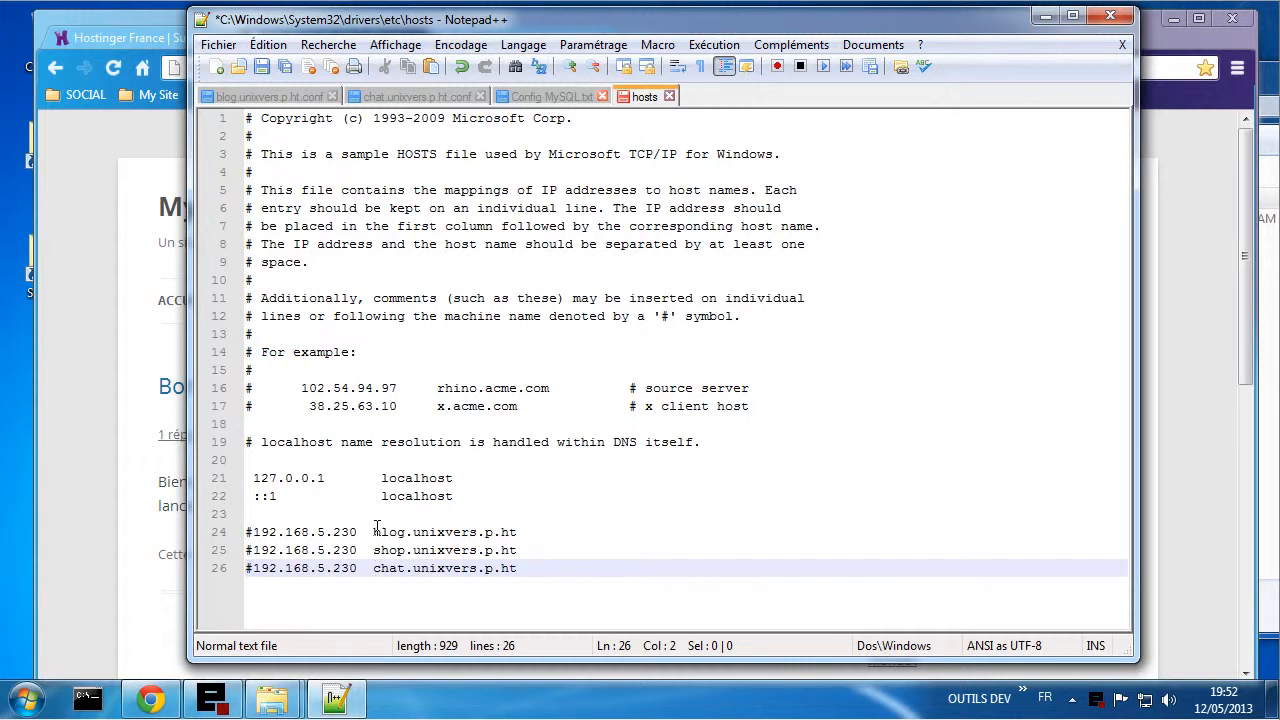
pyautogui.hotkey('ctrl', 's')
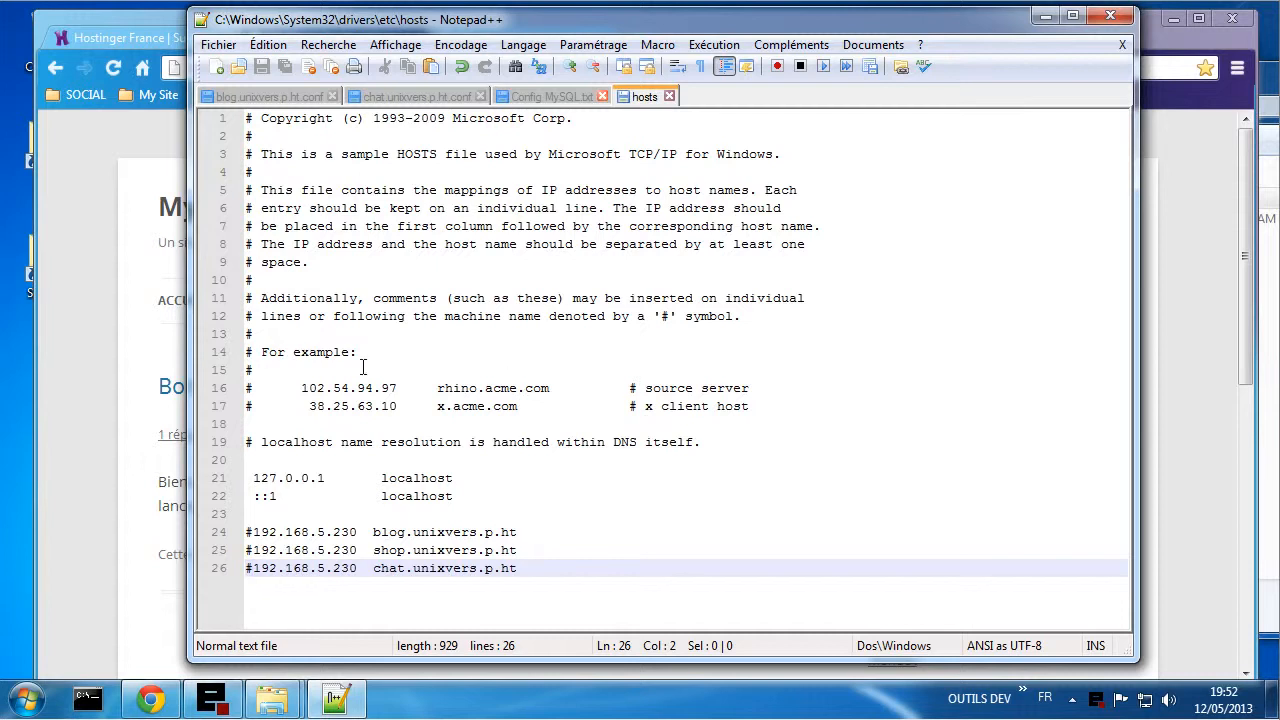
# - Switch to Chrome and reload blog.unixvers.p.ht, checking the Apache status in EasyPHP along the way
pyautogui.click(130, 140)
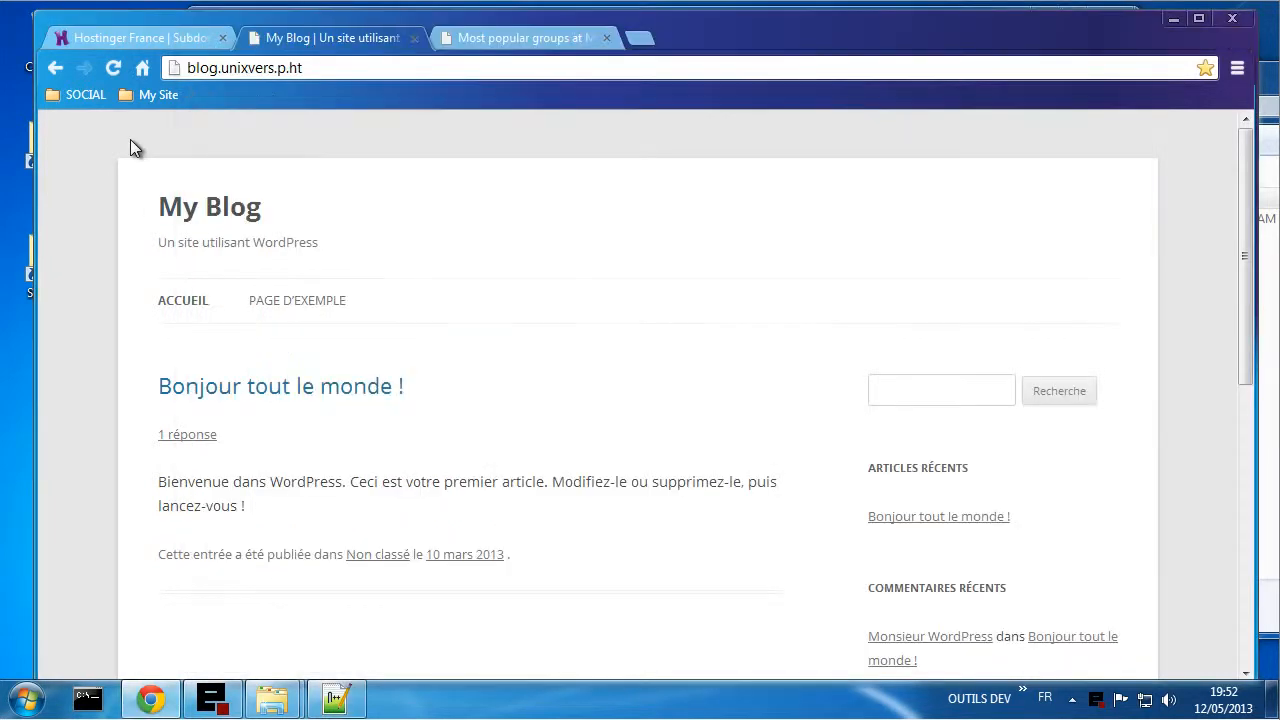
pyautogui.click(114, 72)
pyautogui.click(114, 72)
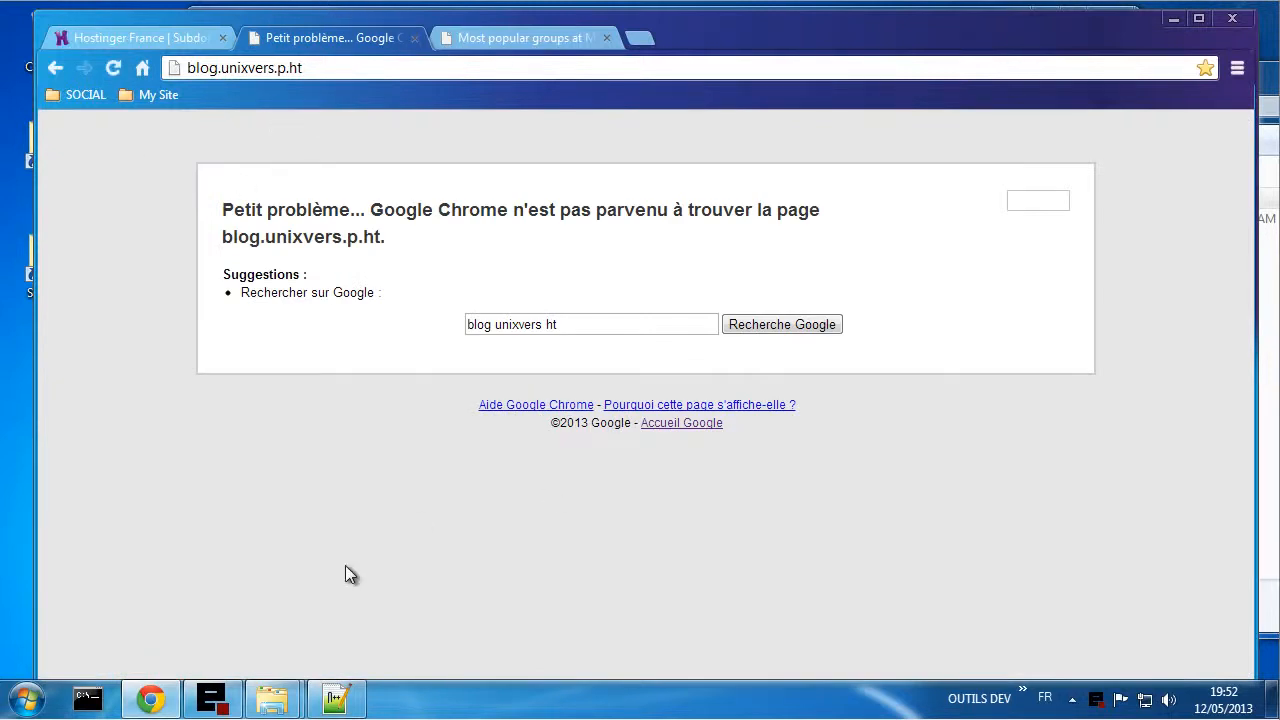
pyautogui.click(150, 698)
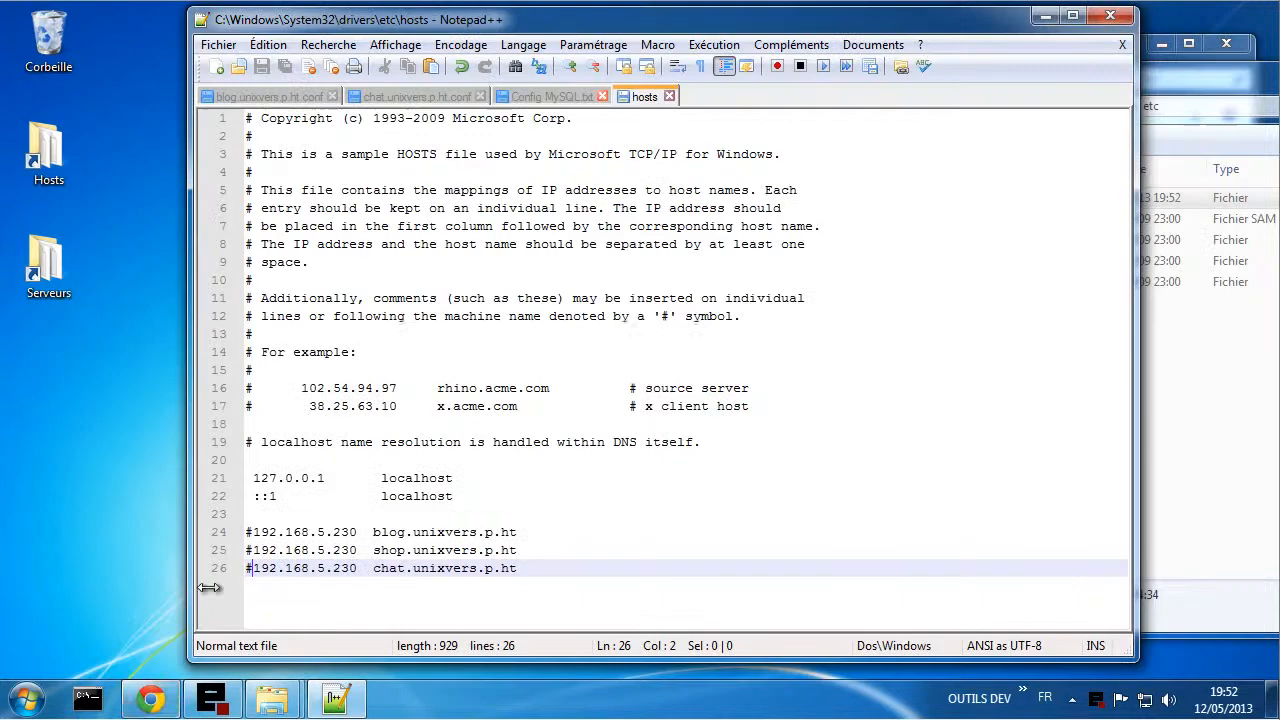
pyautogui.click(155, 704)
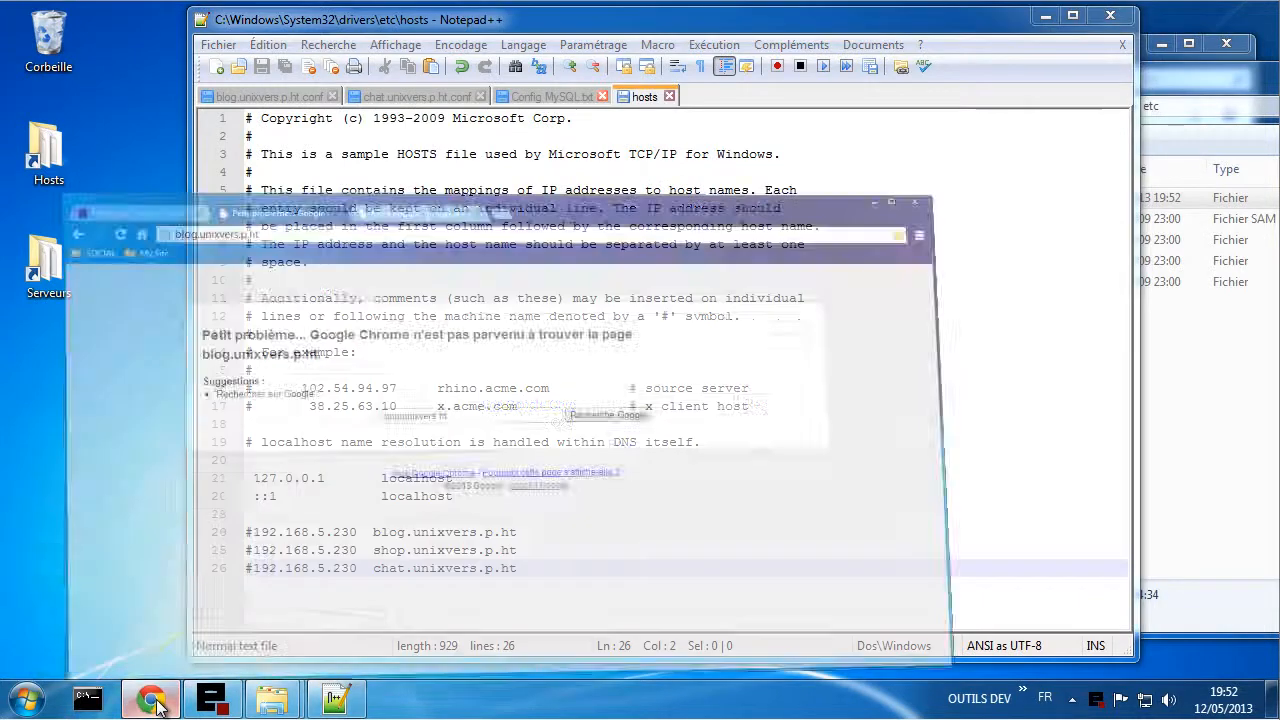
pyautogui.click(231, 706)
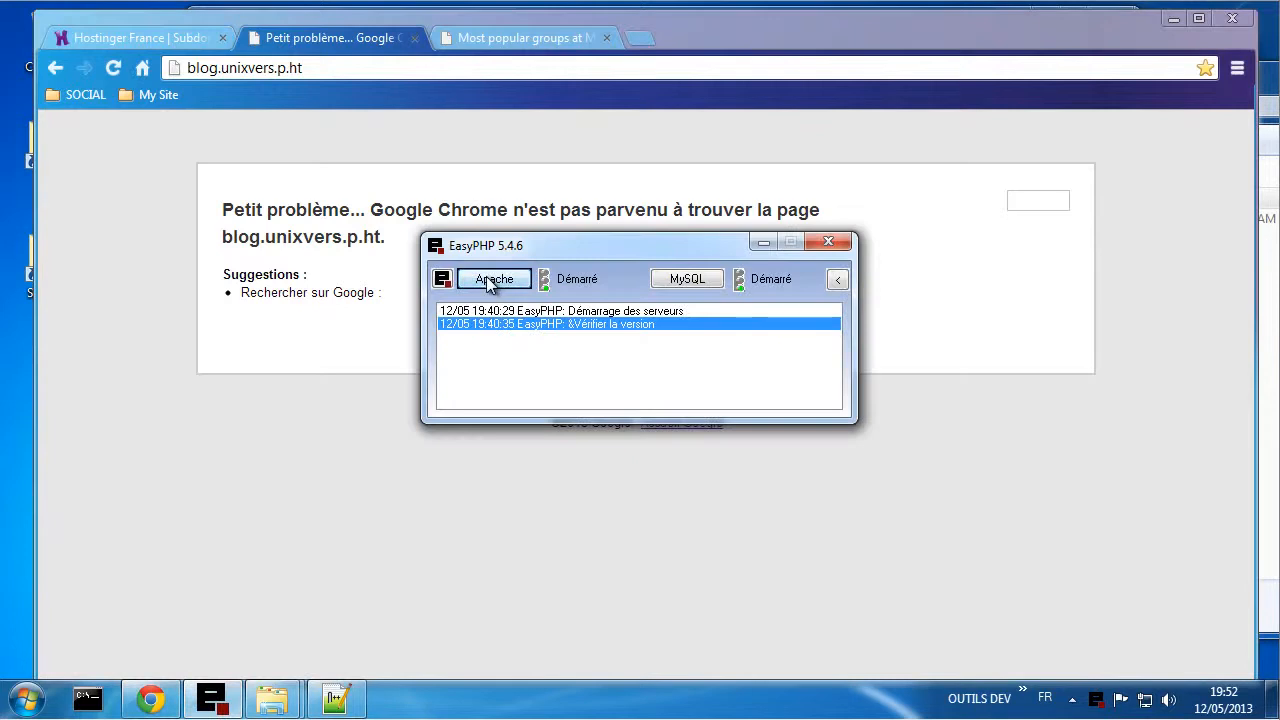
pyautogui.click(336, 41)
pyautogui.click(116, 72)
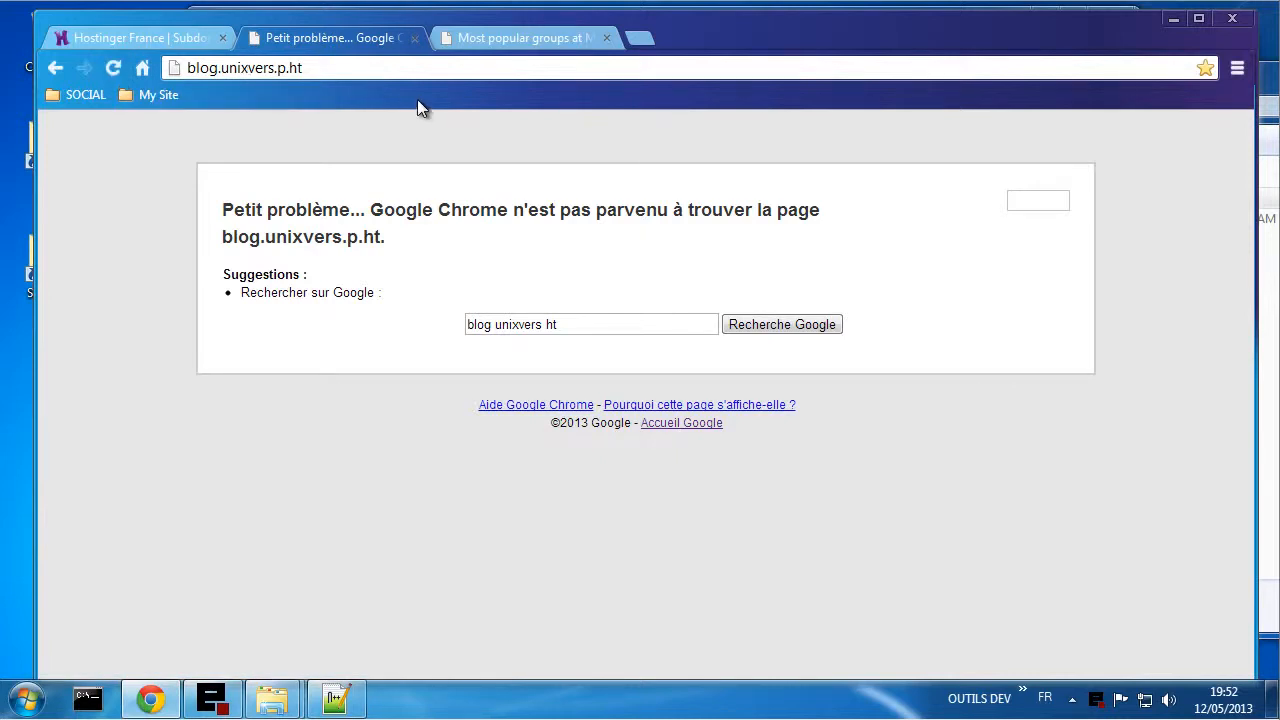
# - Open the blog and chat subdomains from Hostinger's subdomain list and proceed past the phishing warning to the chat site
pyautogui.click(160, 44)
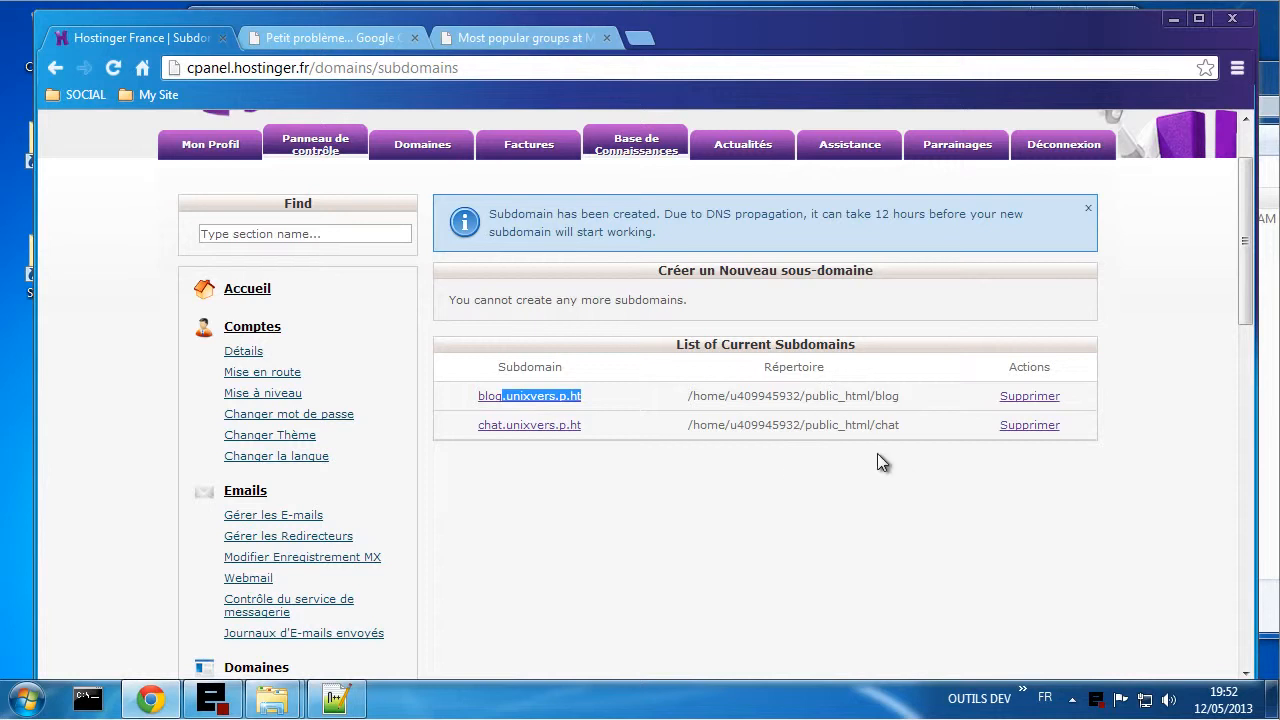
pyautogui.click(573, 397)
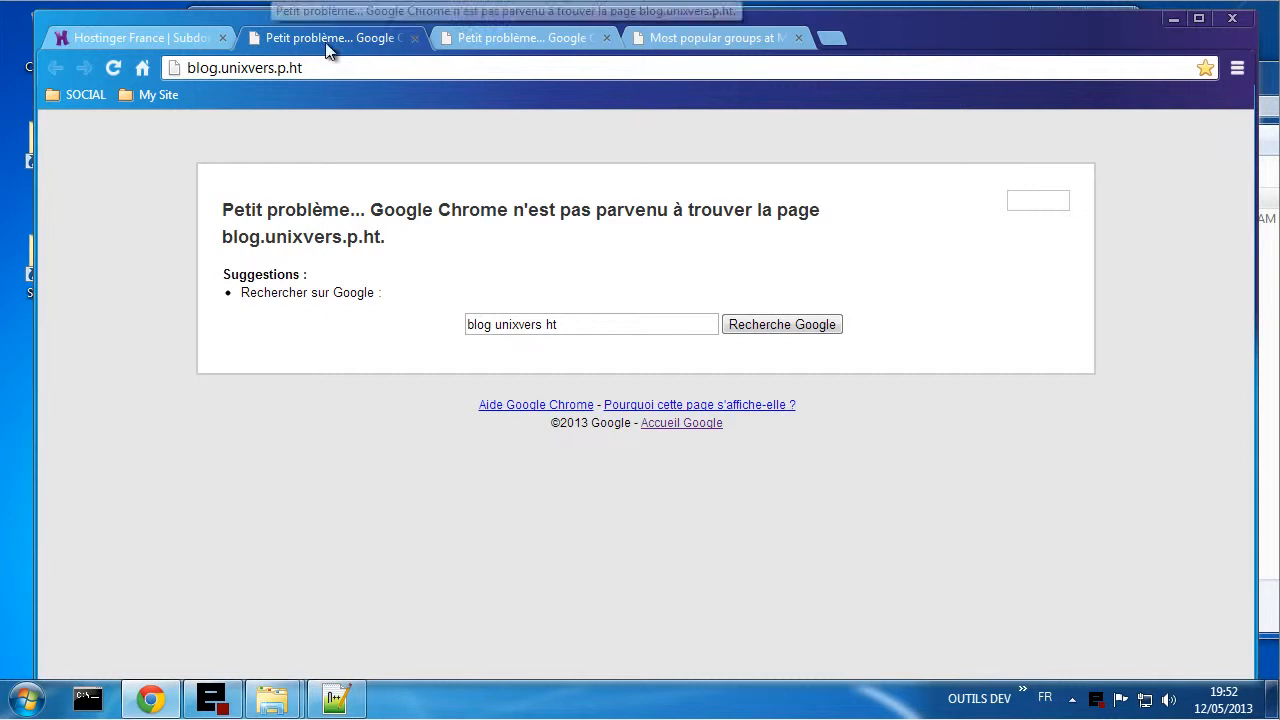
pyautogui.click(141, 32)
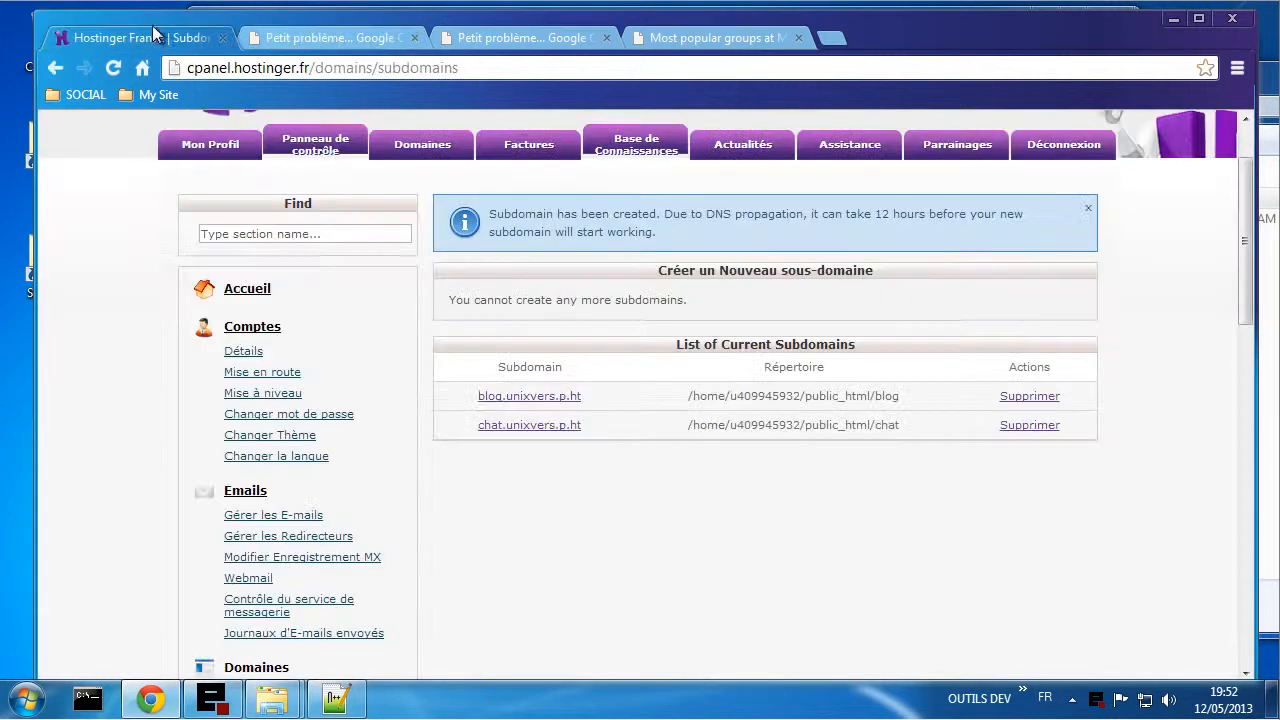
pyautogui.click(535, 428)
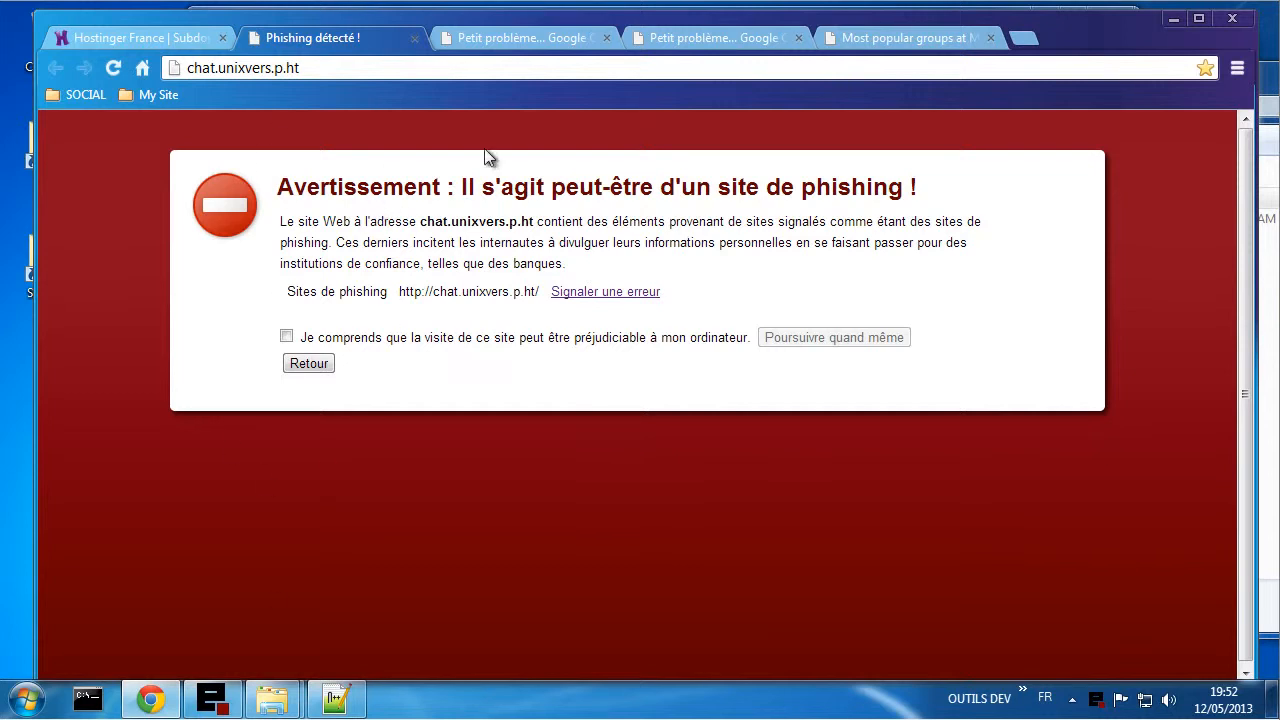
pyautogui.click(397, 340)
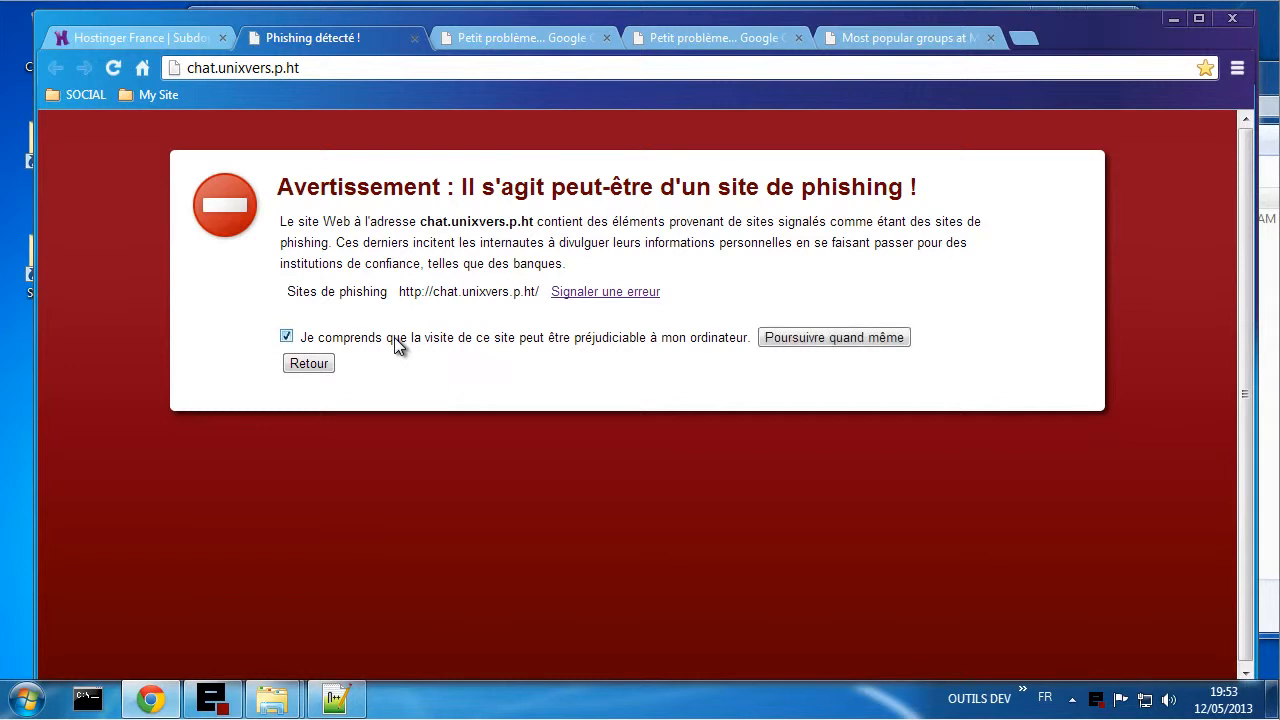
pyautogui.click(806, 338)
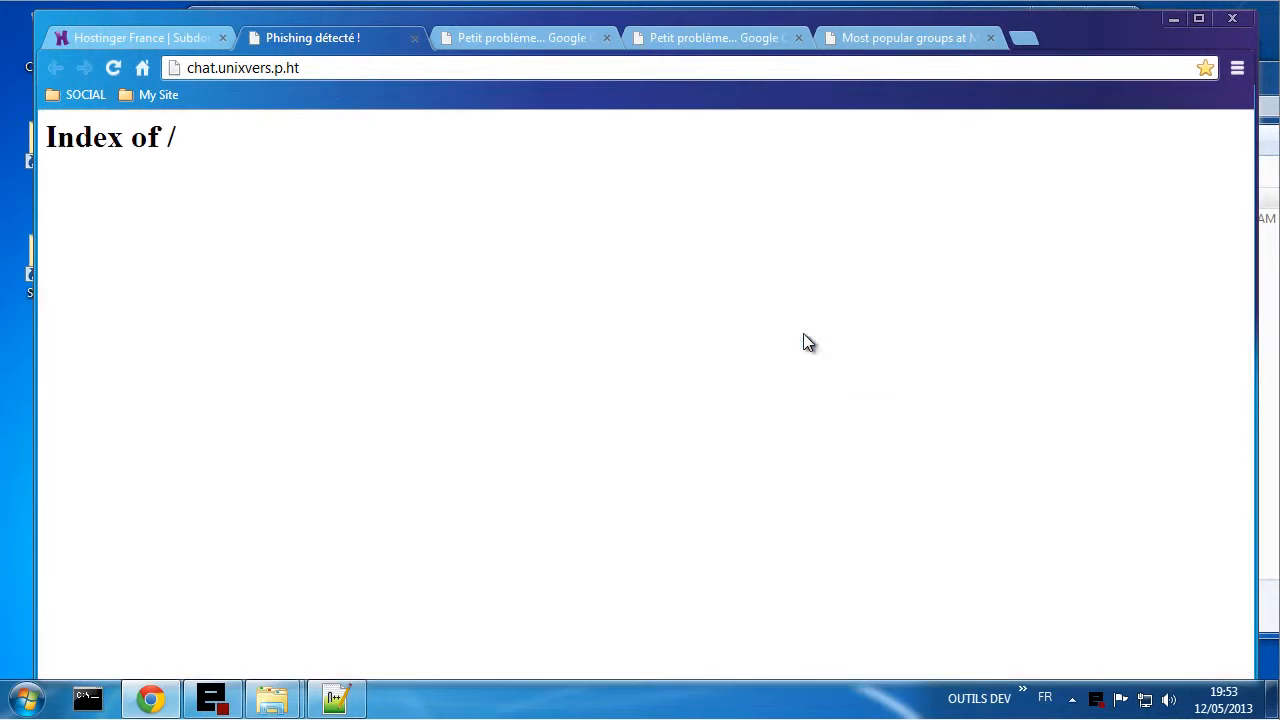
# - Reload the blog.unixvers.p.ht page and return to the chat.unixvers.p.ht page
pyautogui.click(489, 42)
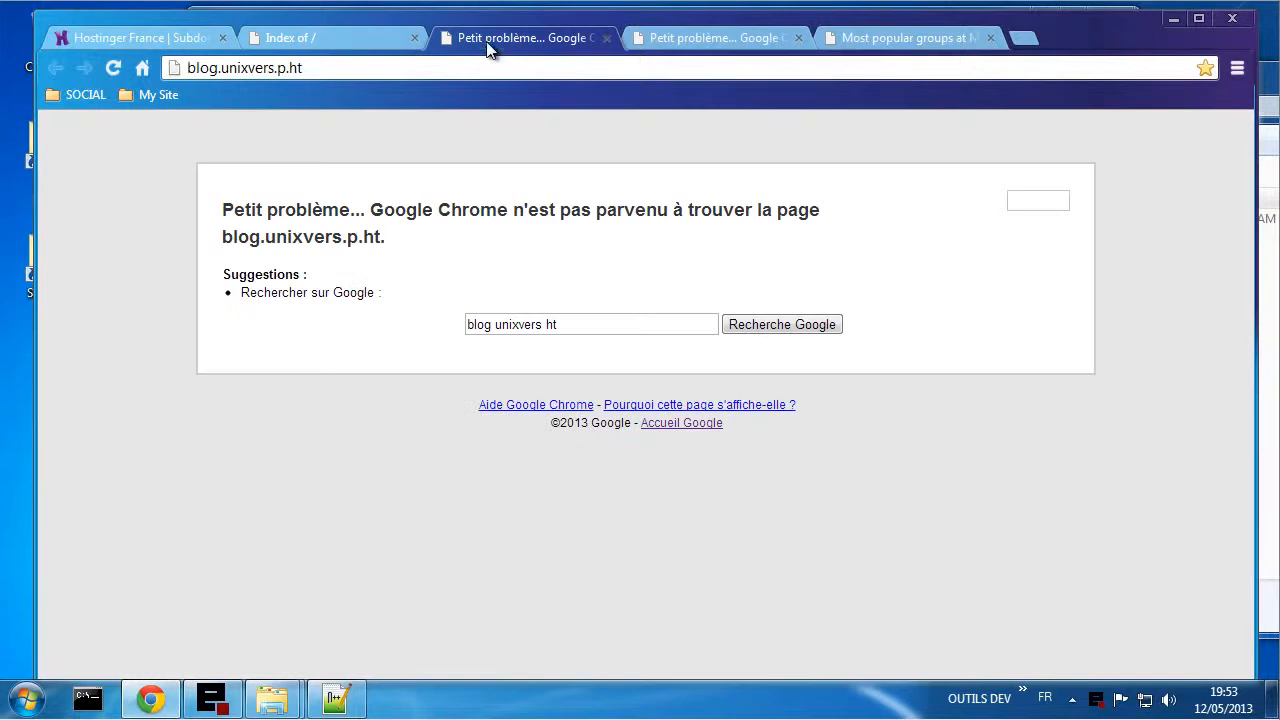
pyautogui.click(113, 69)
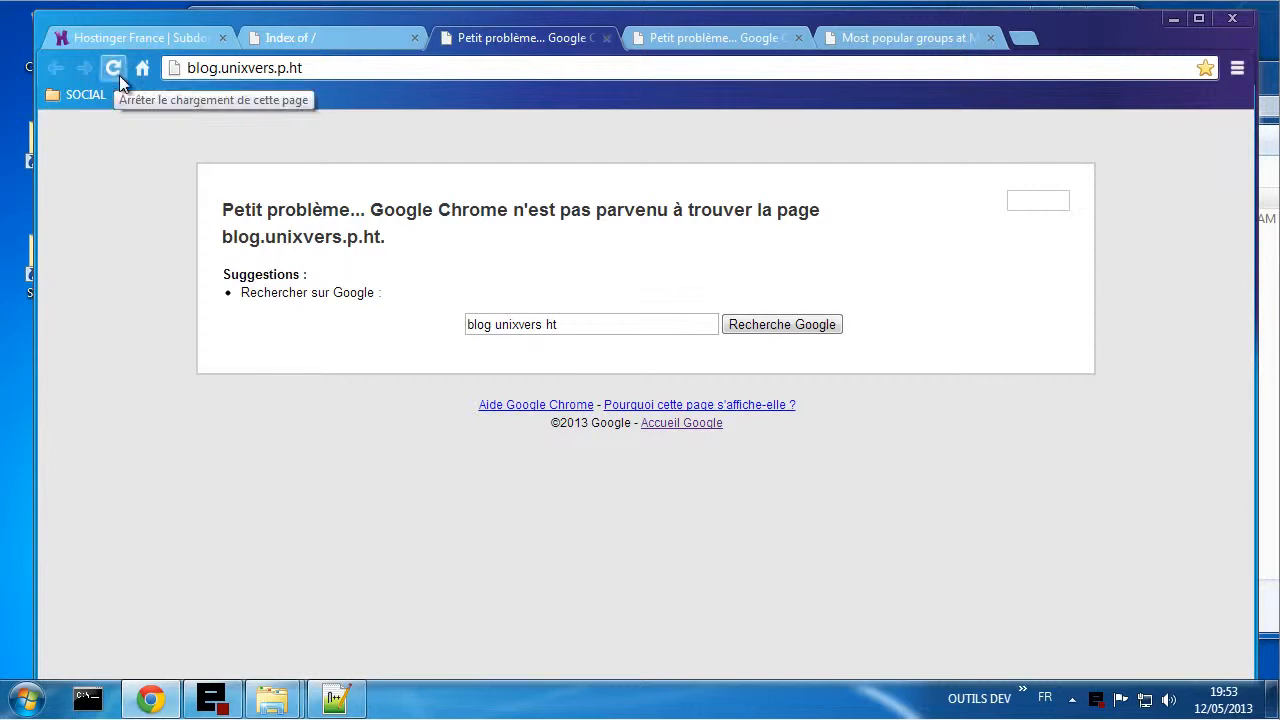
pyautogui.click(320, 38)
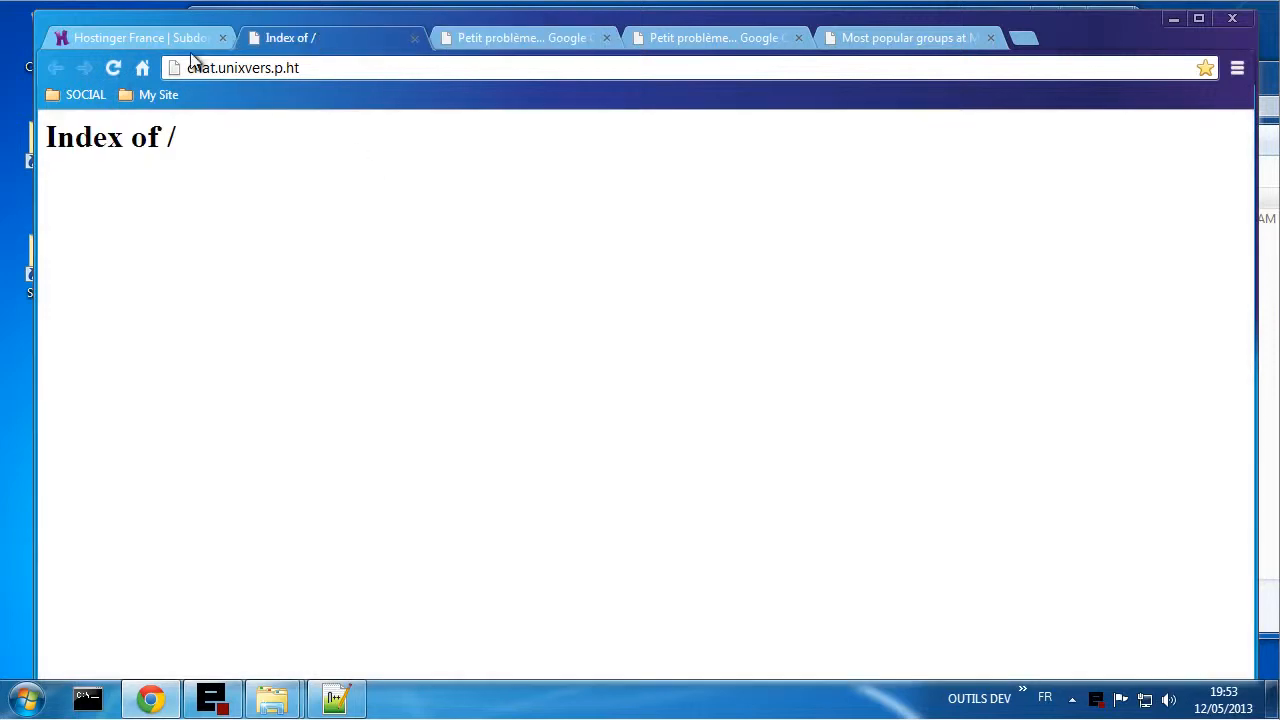
# - Open blog.unixvers.p.ht from Hostinger's subdomain list, check the page, and close it to return to the list
pyautogui.click(140, 38)
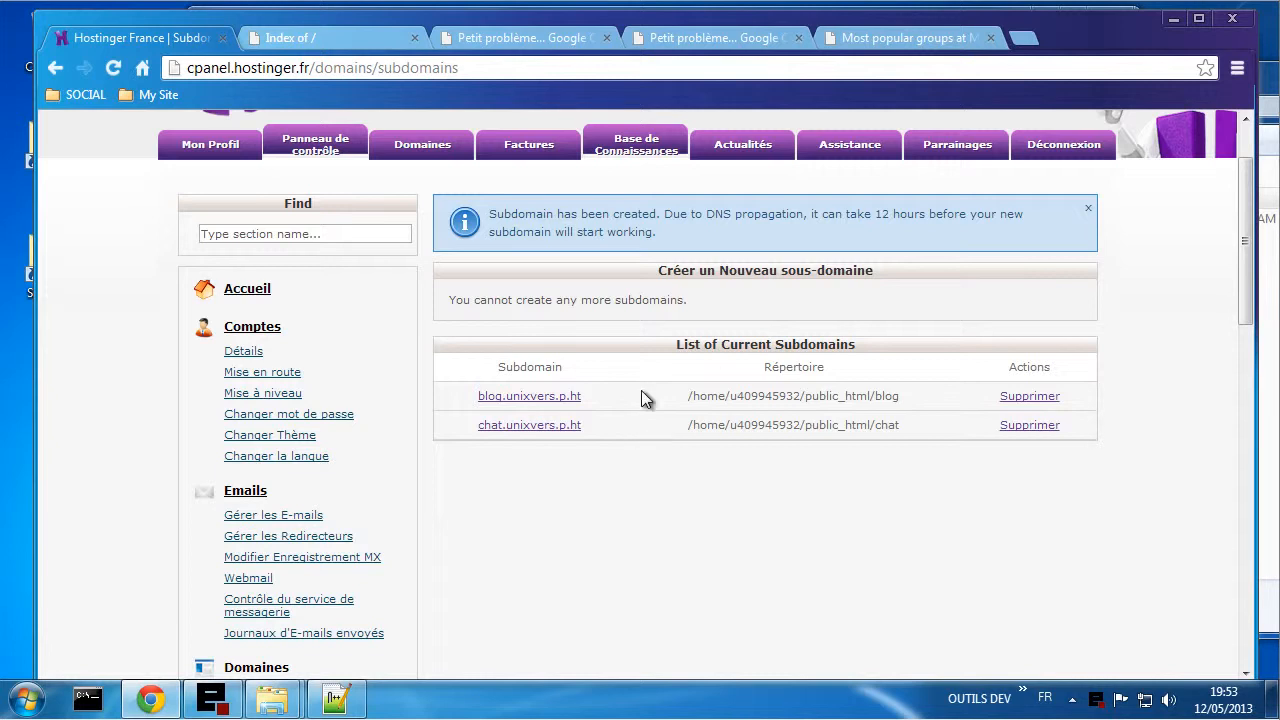
pyautogui.click(541, 396)
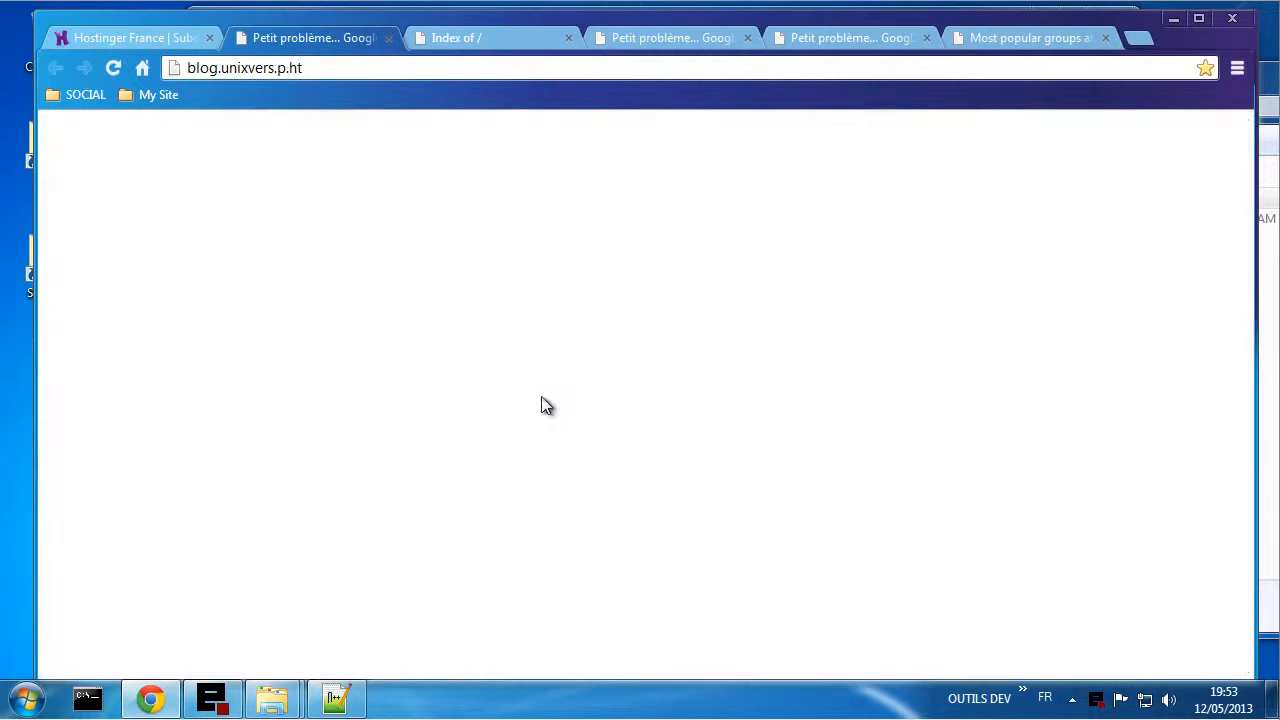
pyautogui.click(387, 38)
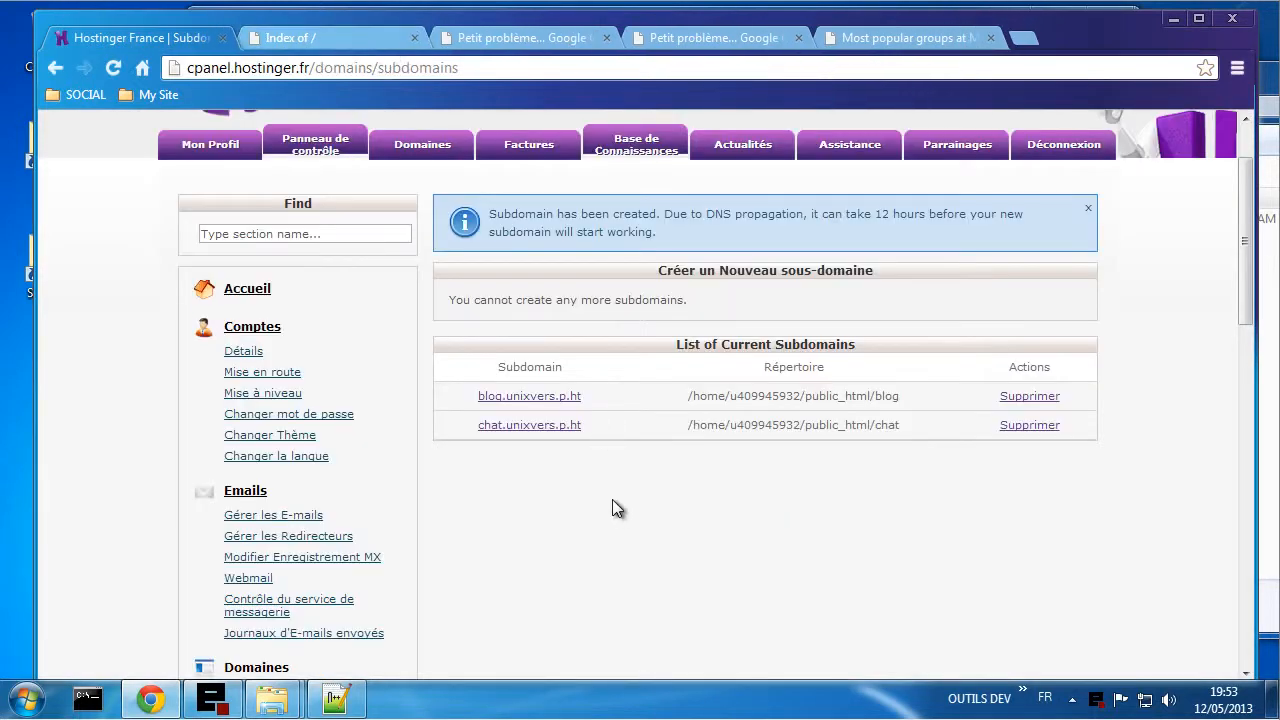
# - Open the Accès FTP page from the Fichiers section of the Hostinger control panel
pyautogui.scroll(-2, 614, 508)
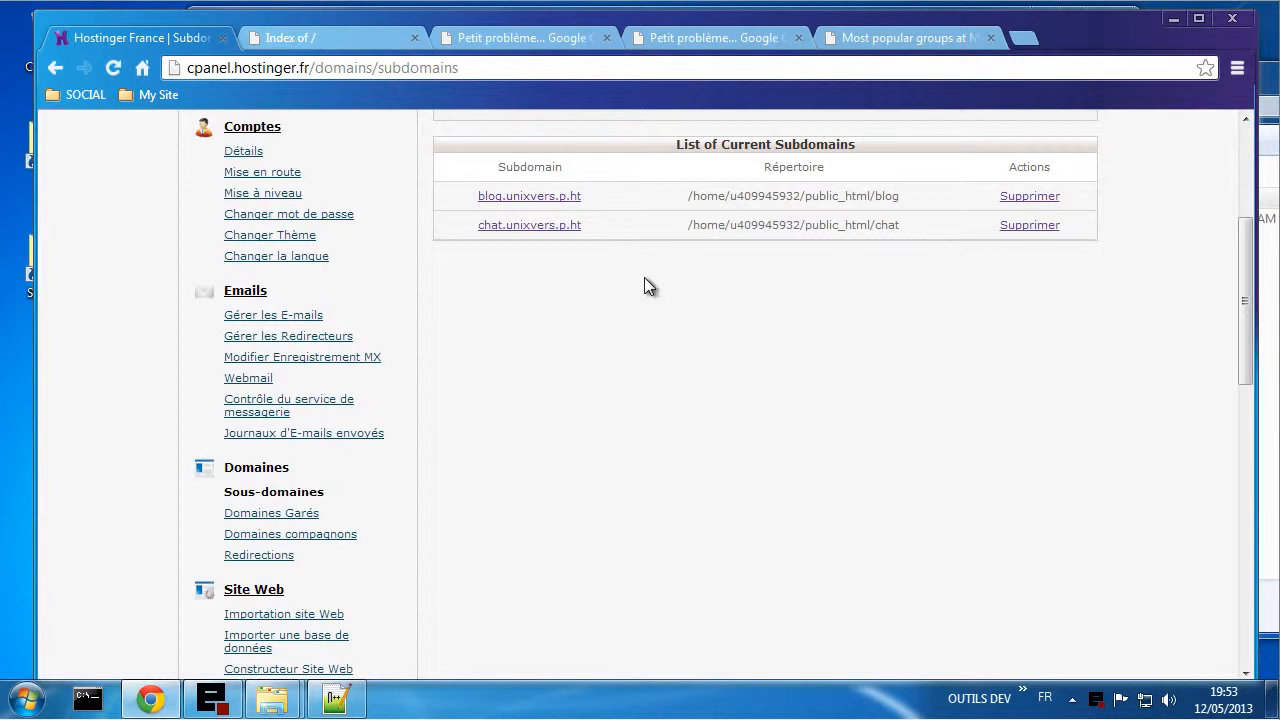
pyautogui.scroll(-1, 589, 406)
pyautogui.scroll(-1, 589, 406)
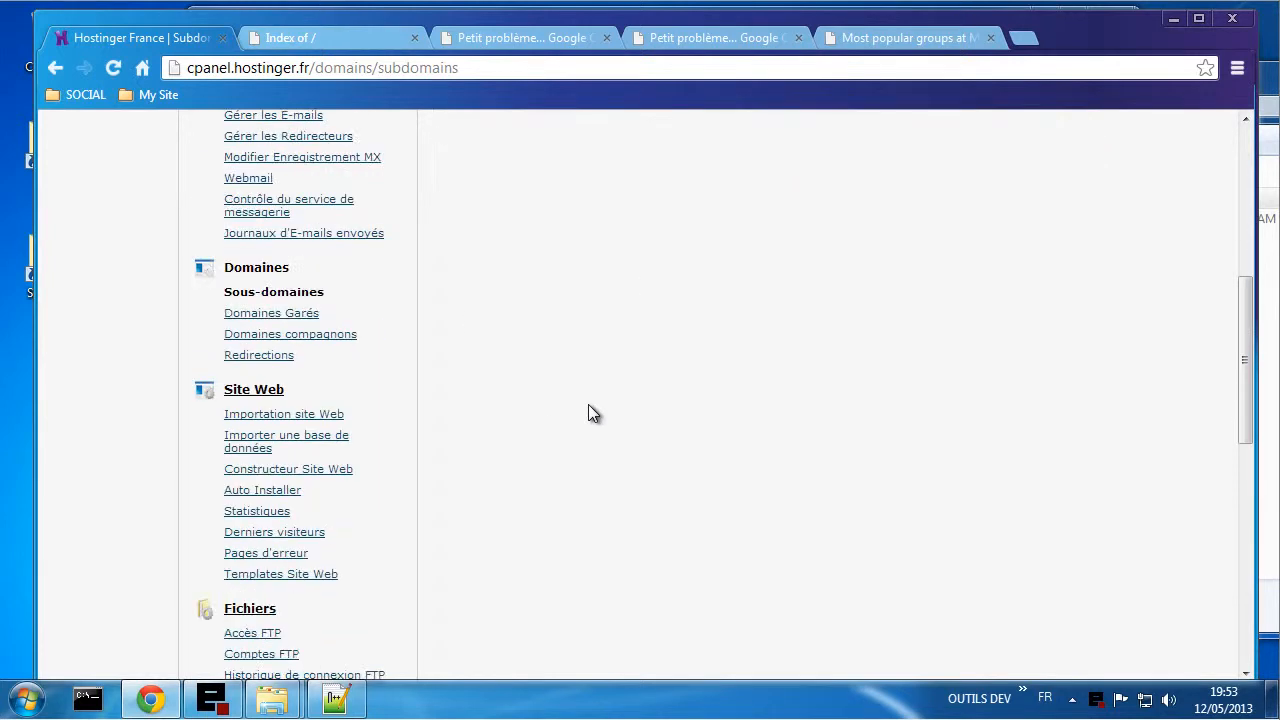
pyautogui.scroll(-1, 588, 410)
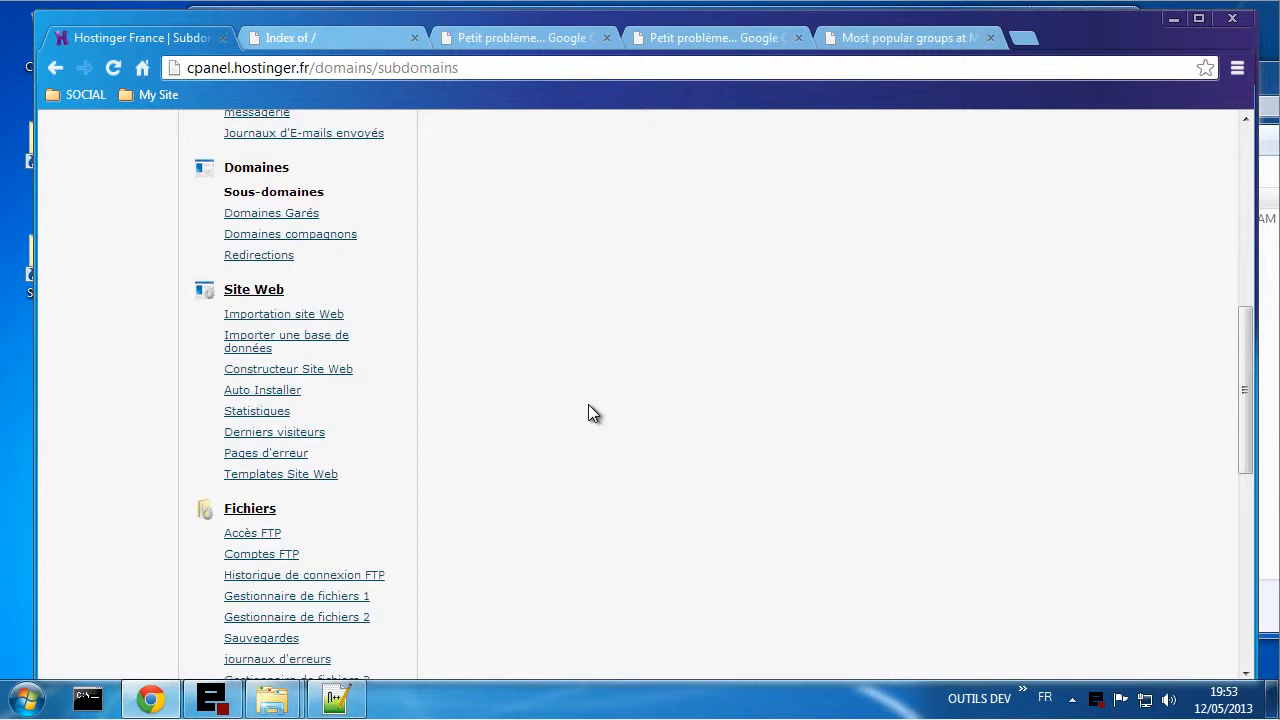
pyautogui.scroll(-1, 590, 413)
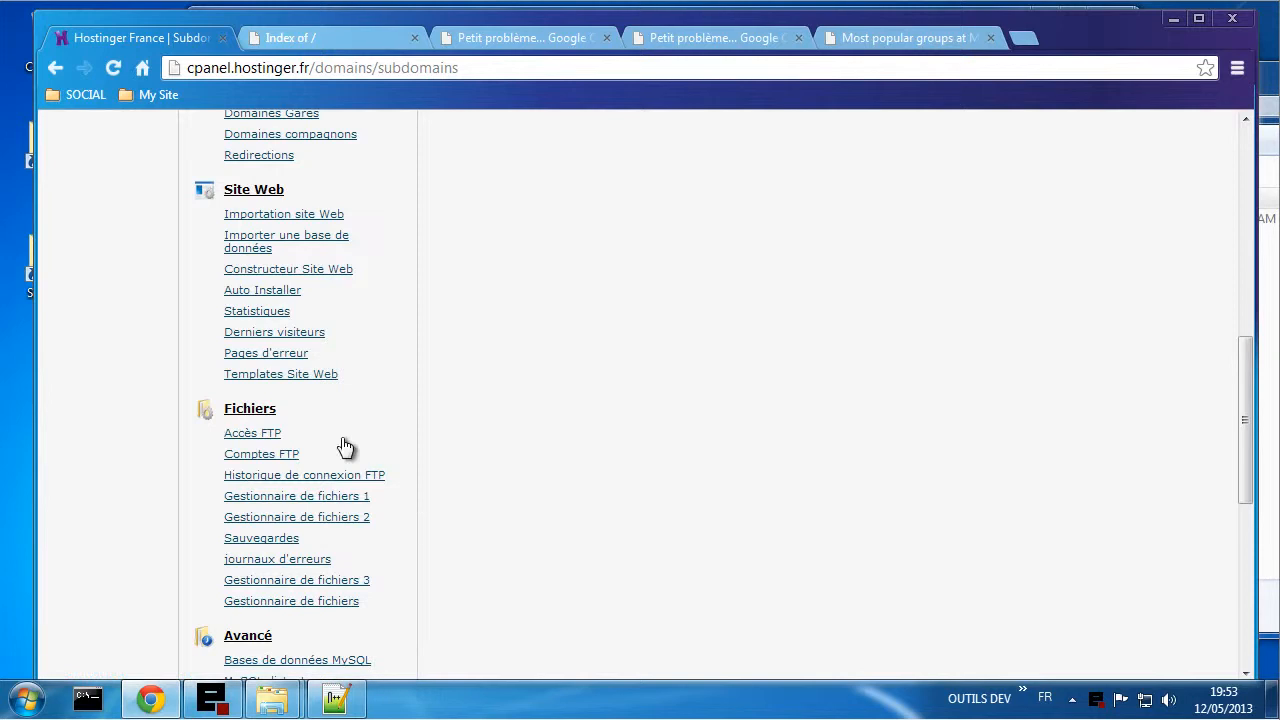
pyautogui.scroll(-1, 456, 469)
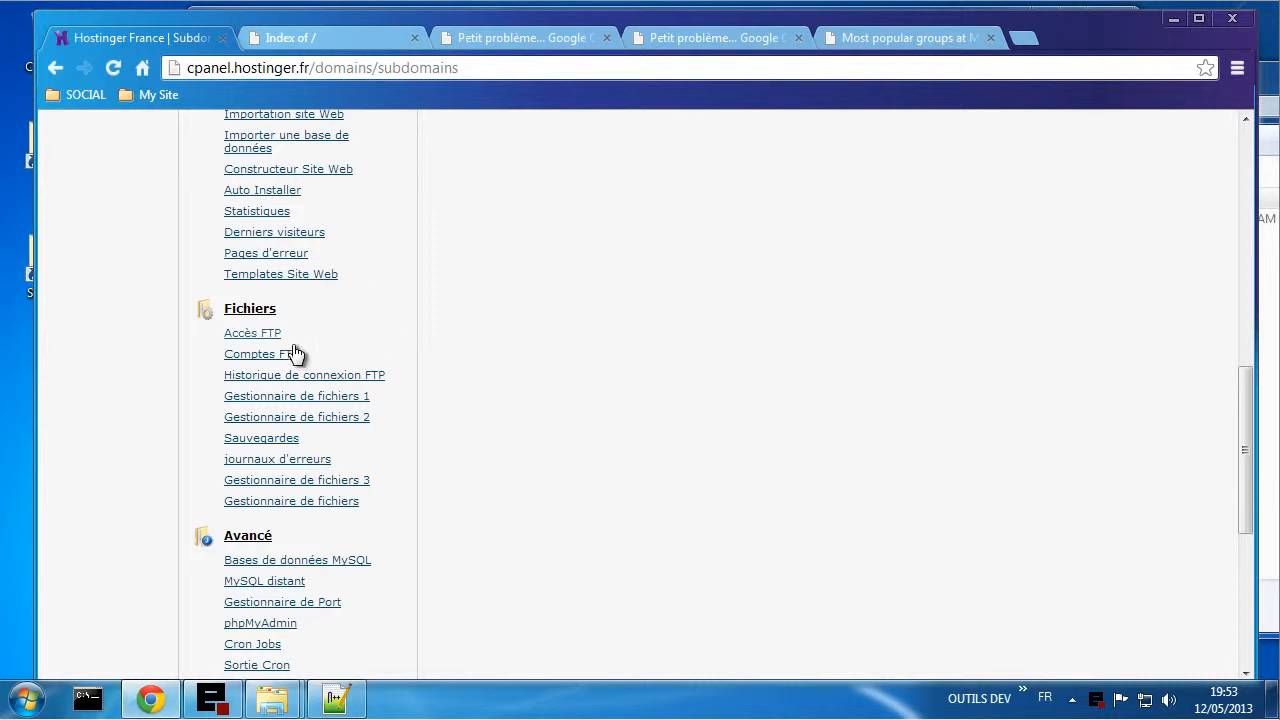
pyautogui.click(258, 338)
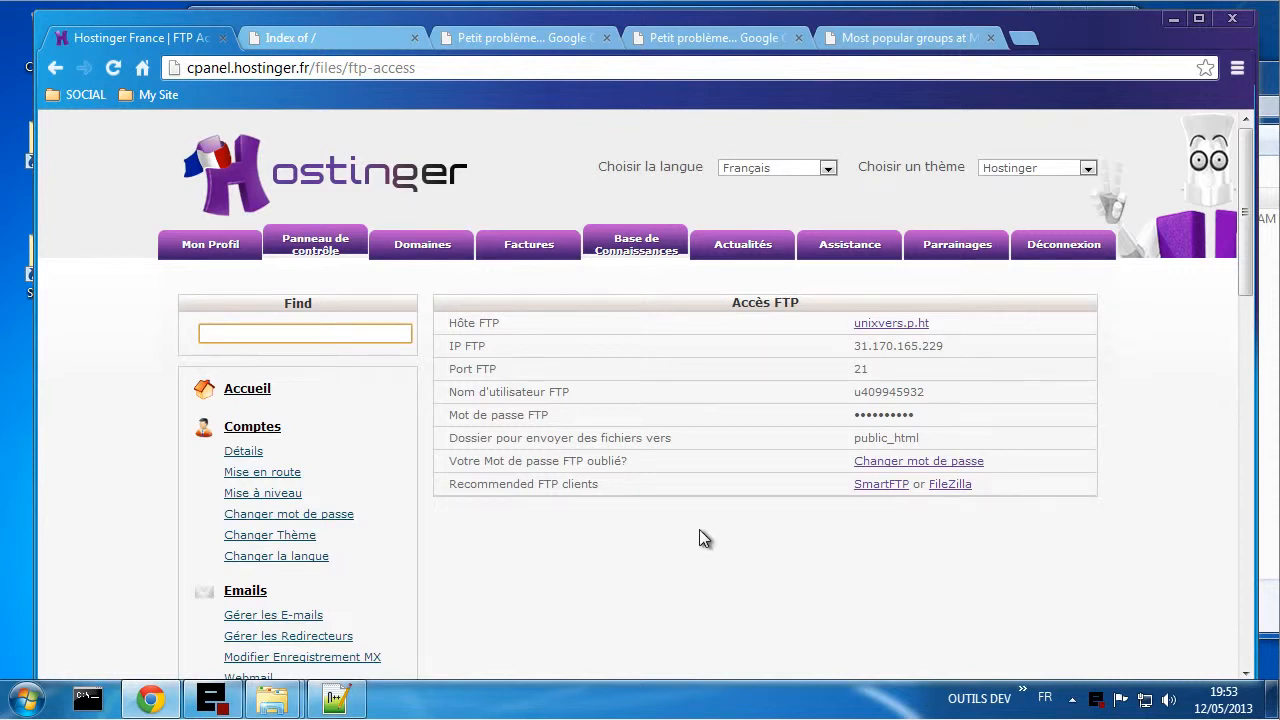
# - Follow the recommended FileZilla link, download the FileZilla Client 3.7.0.1 Windows installer, and launch the downloaded file
pyautogui.click(949, 484)
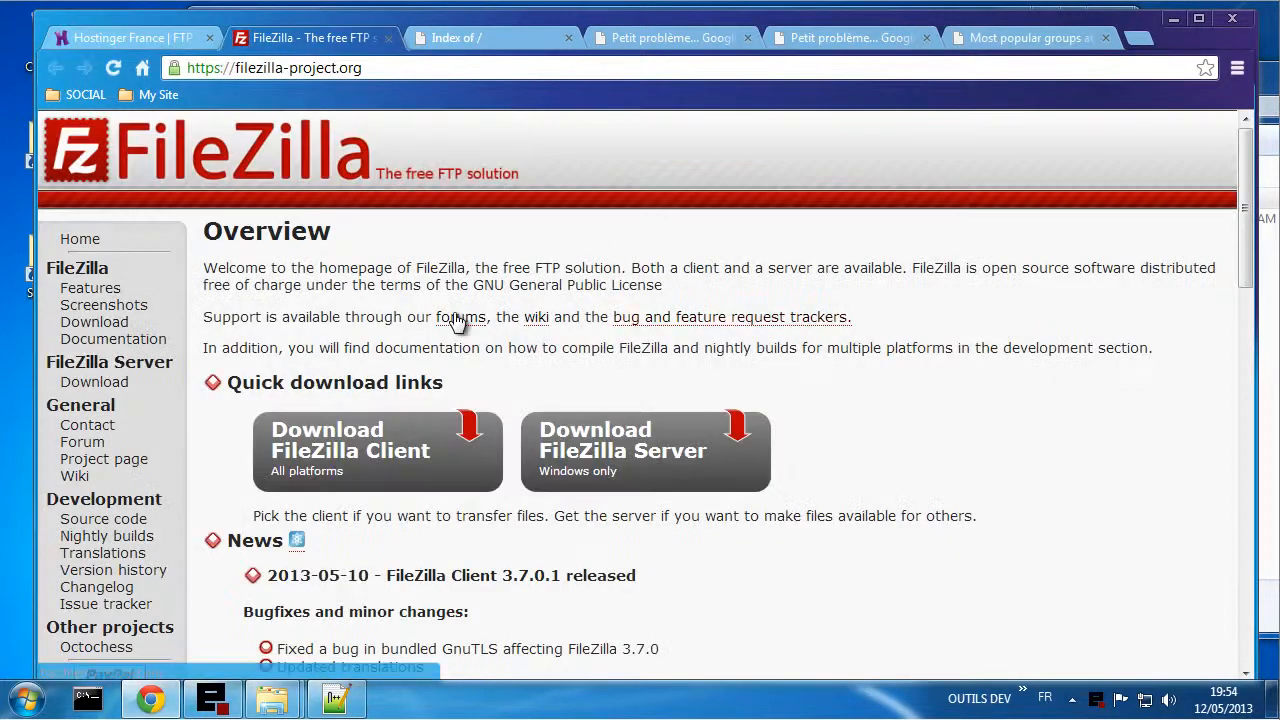
pyautogui.click(333, 450)
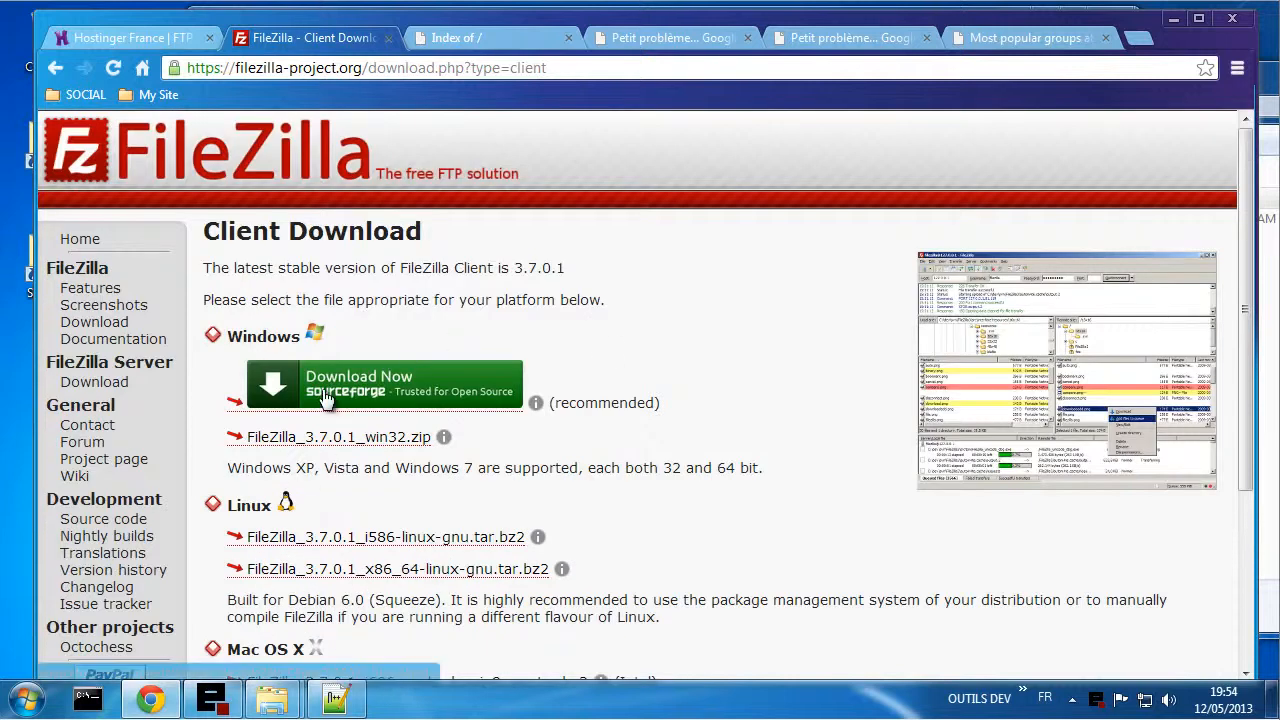
pyautogui.click(344, 392)
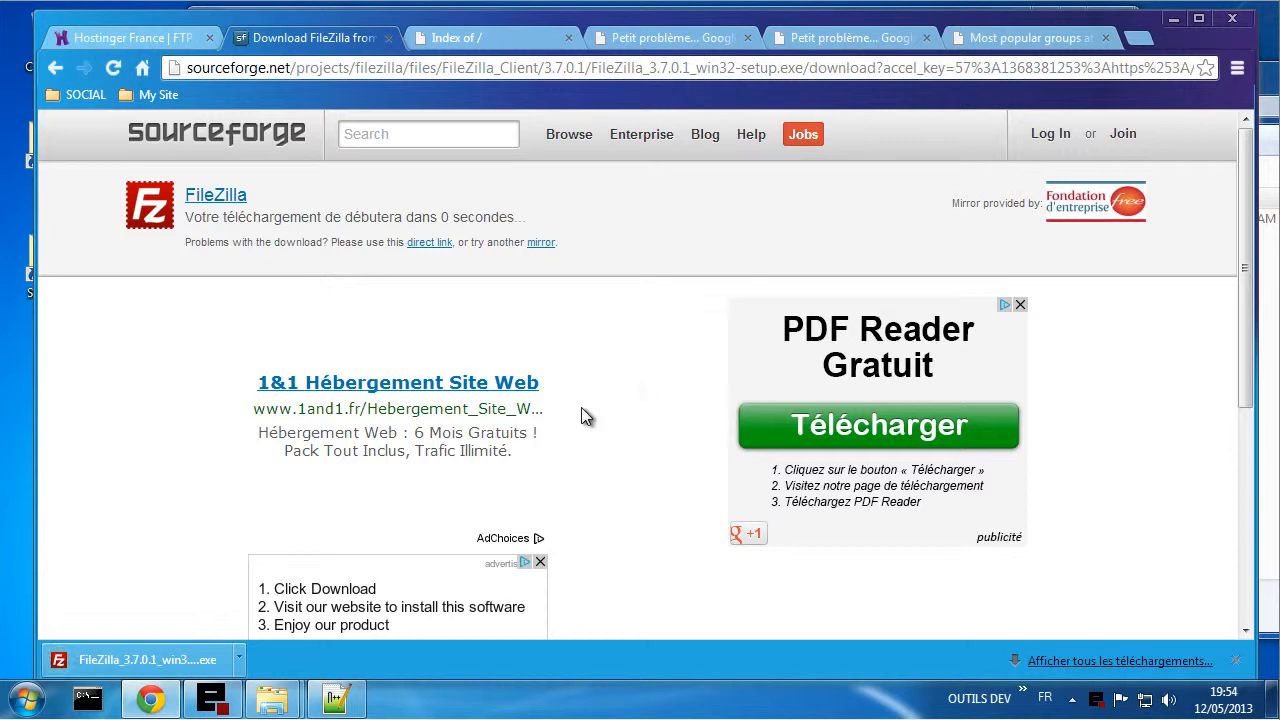
pyautogui.click(163, 656)
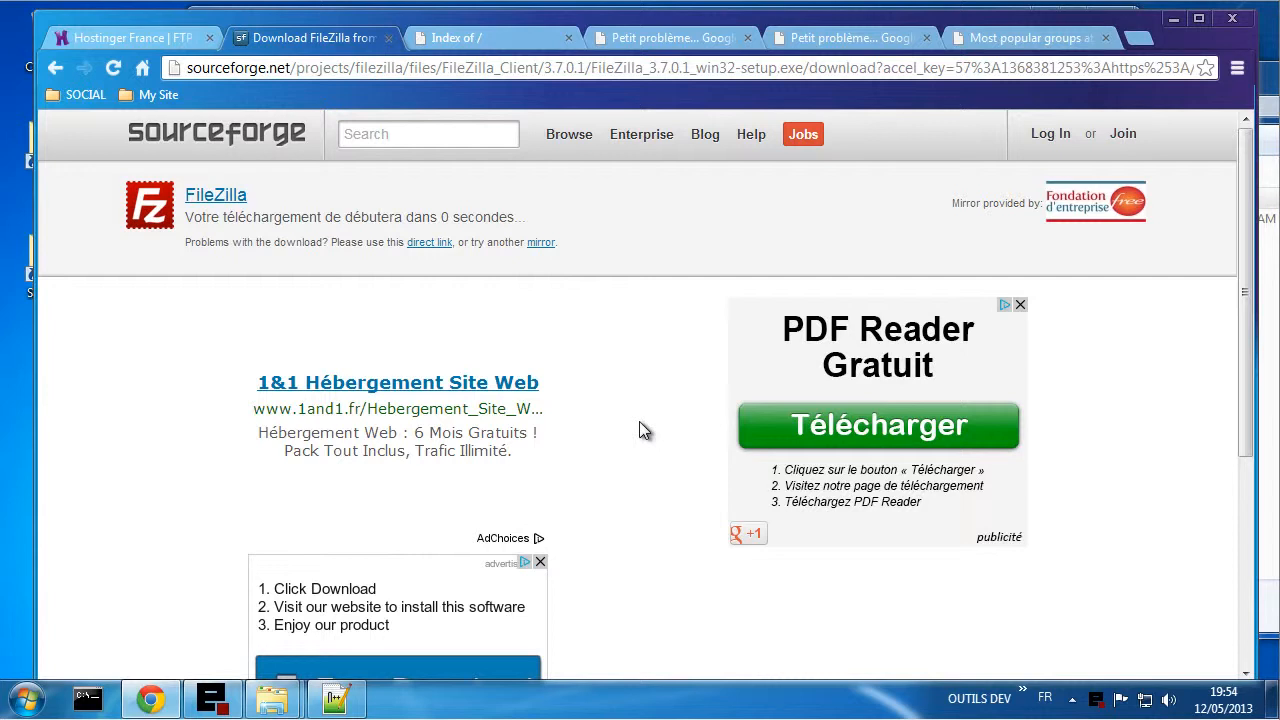
pyautogui.scroll(-2, 639, 414)
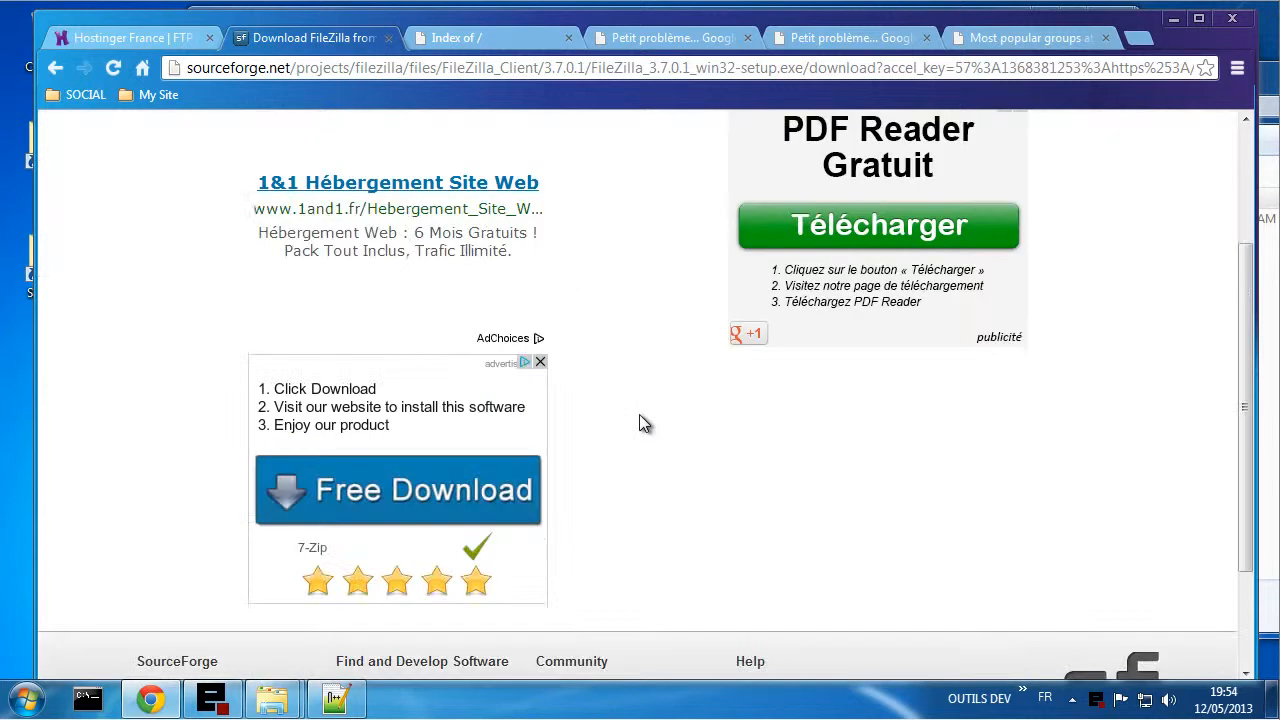
pyautogui.scroll(1, 639, 414)
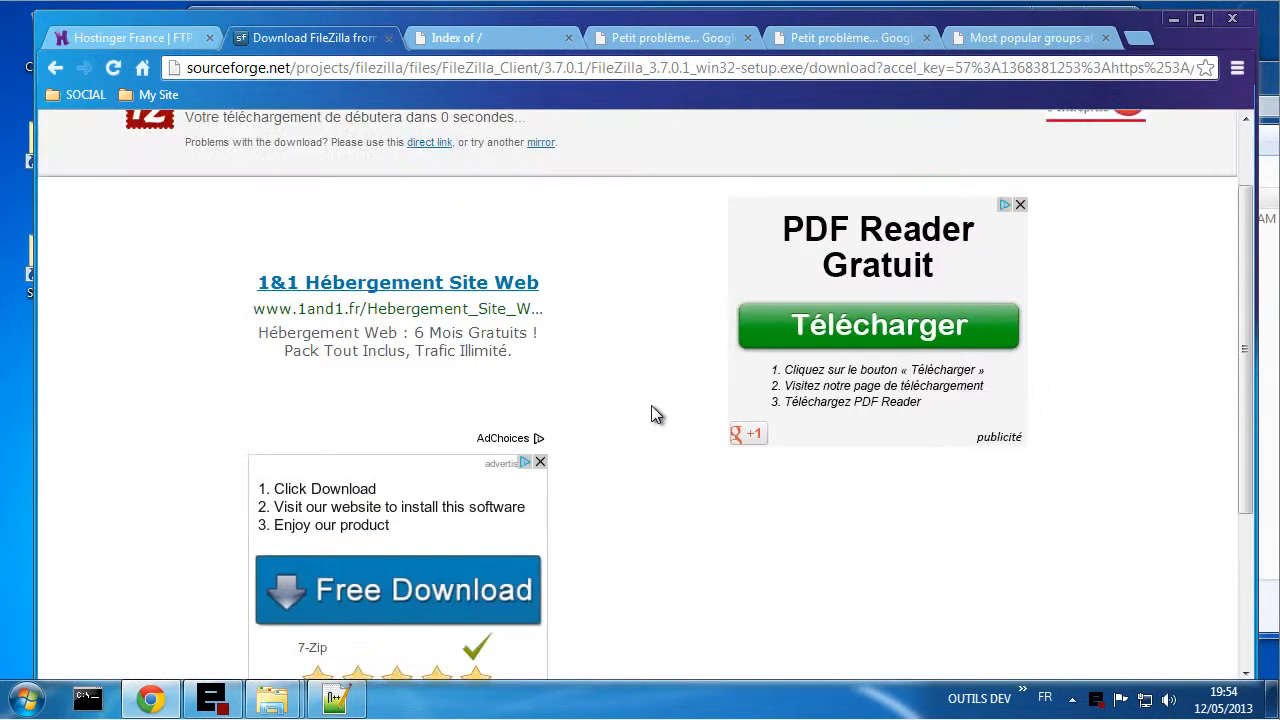
pyautogui.scroll(-3, 650, 408)
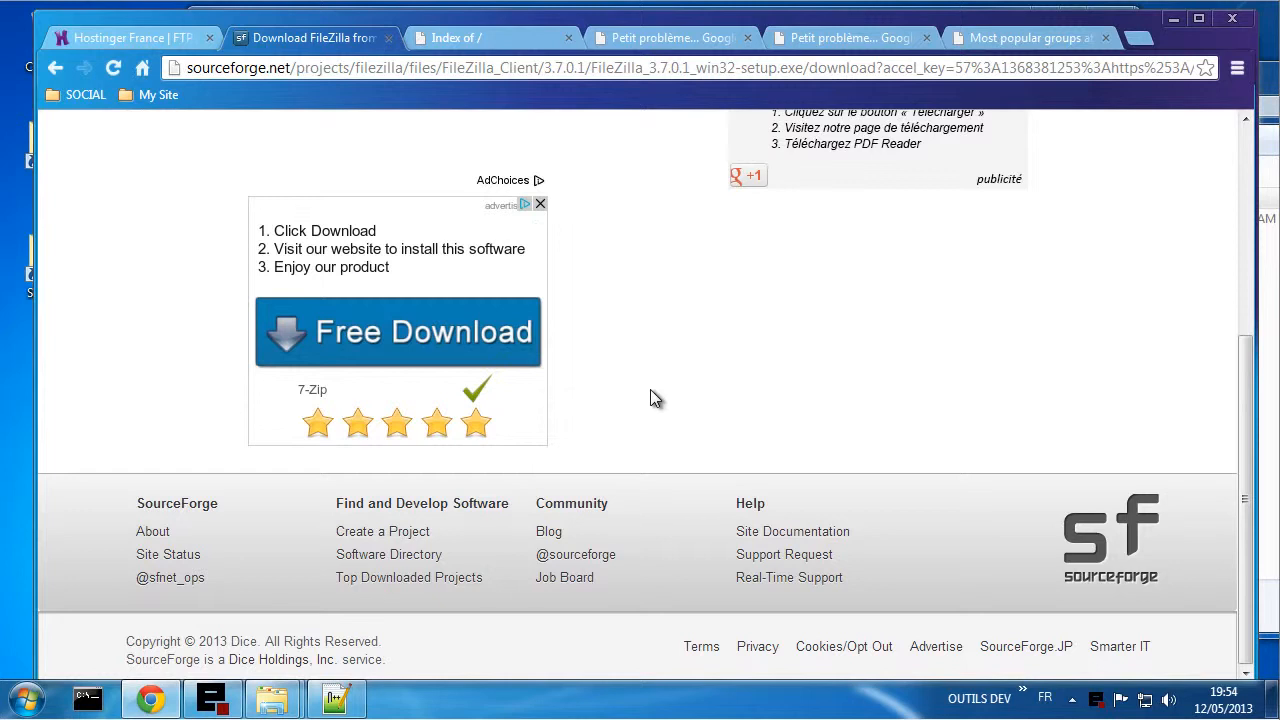
pyautogui.scroll(4, 652, 392)
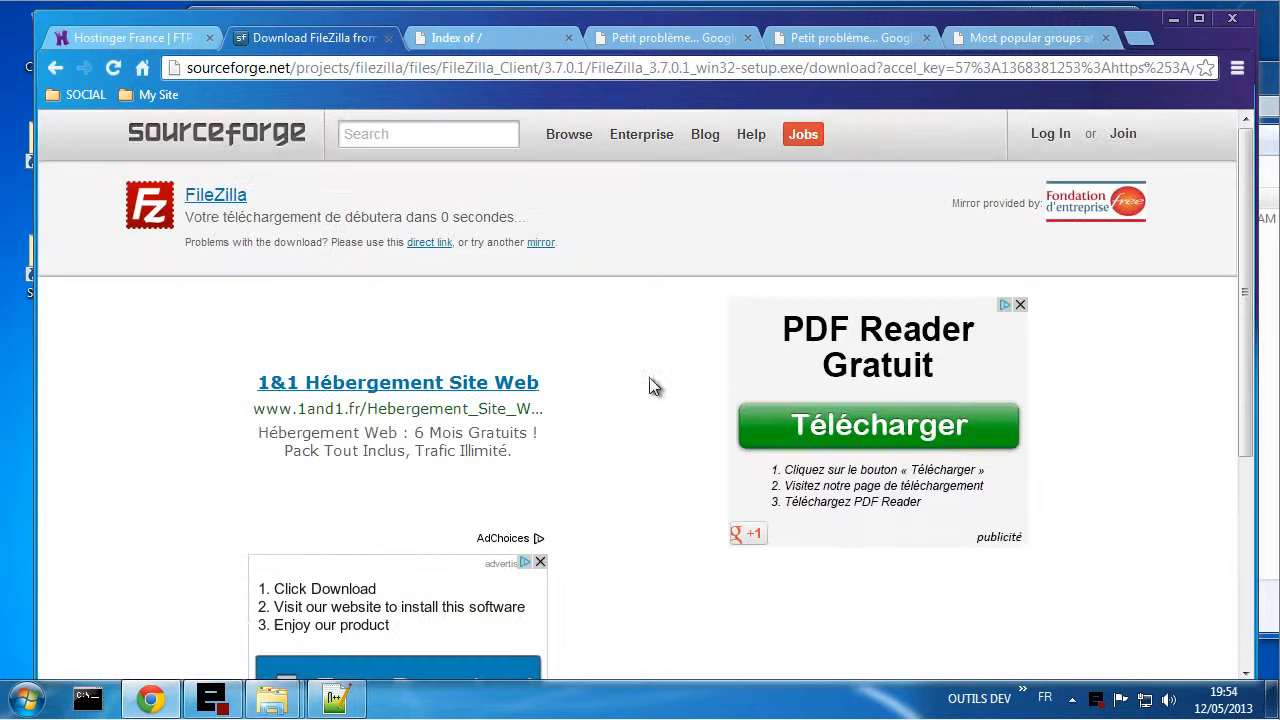
# - Clear the windows covering the security warning, run the FileZilla setup, upgrade using previous settings, and finish by starting FileZilla
pyautogui.click(1173, 20)
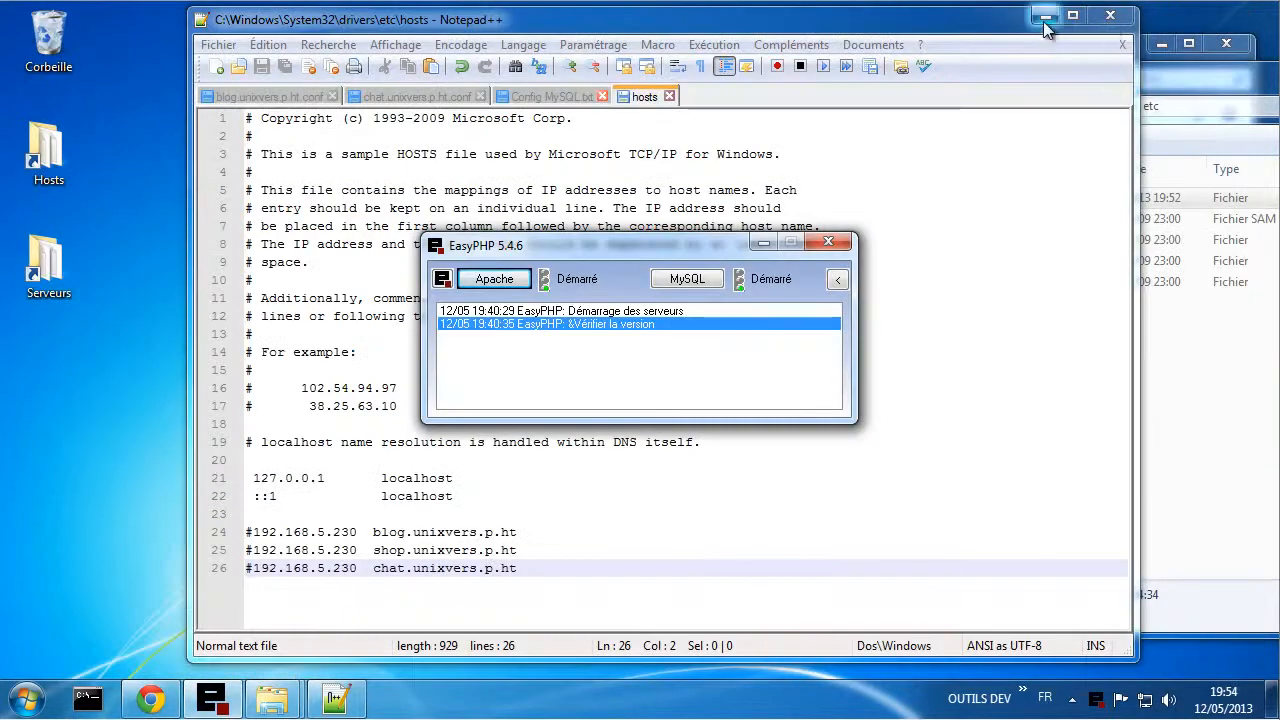
pyautogui.click(1044, 19)
pyautogui.moveTo(637, 255); pyautogui.dragTo(960, 365)
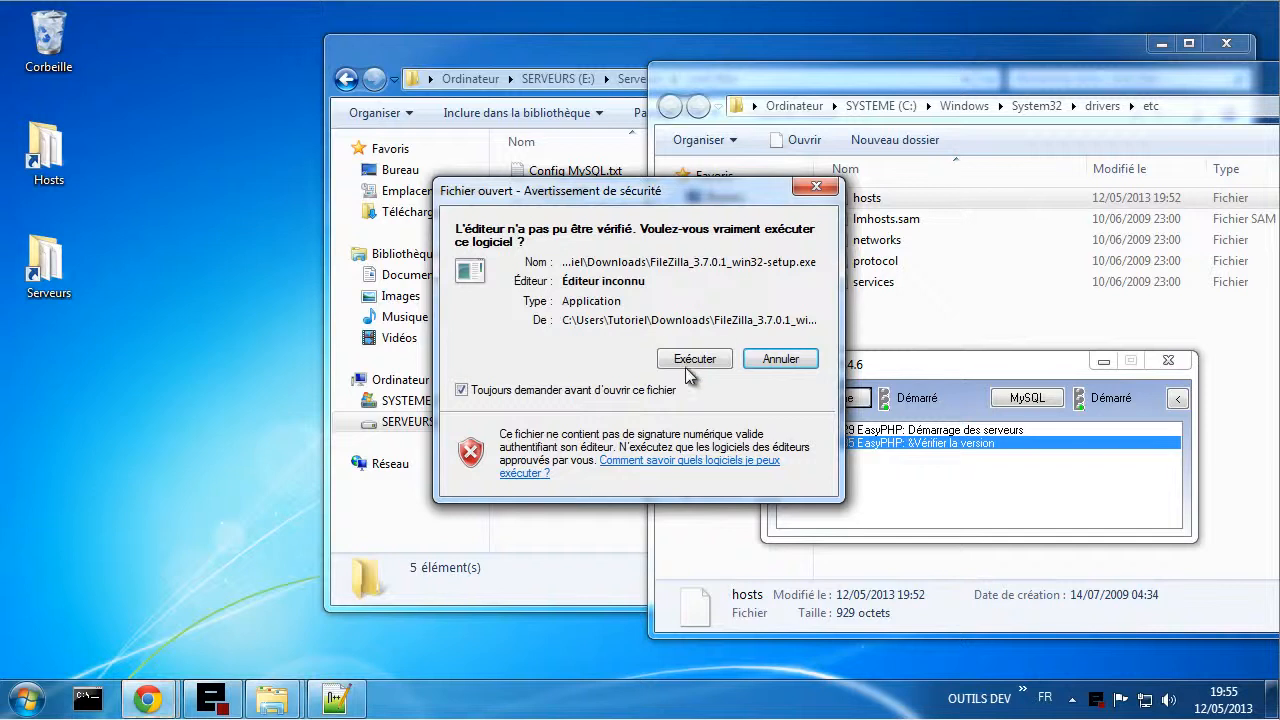
pyautogui.click(686, 365)
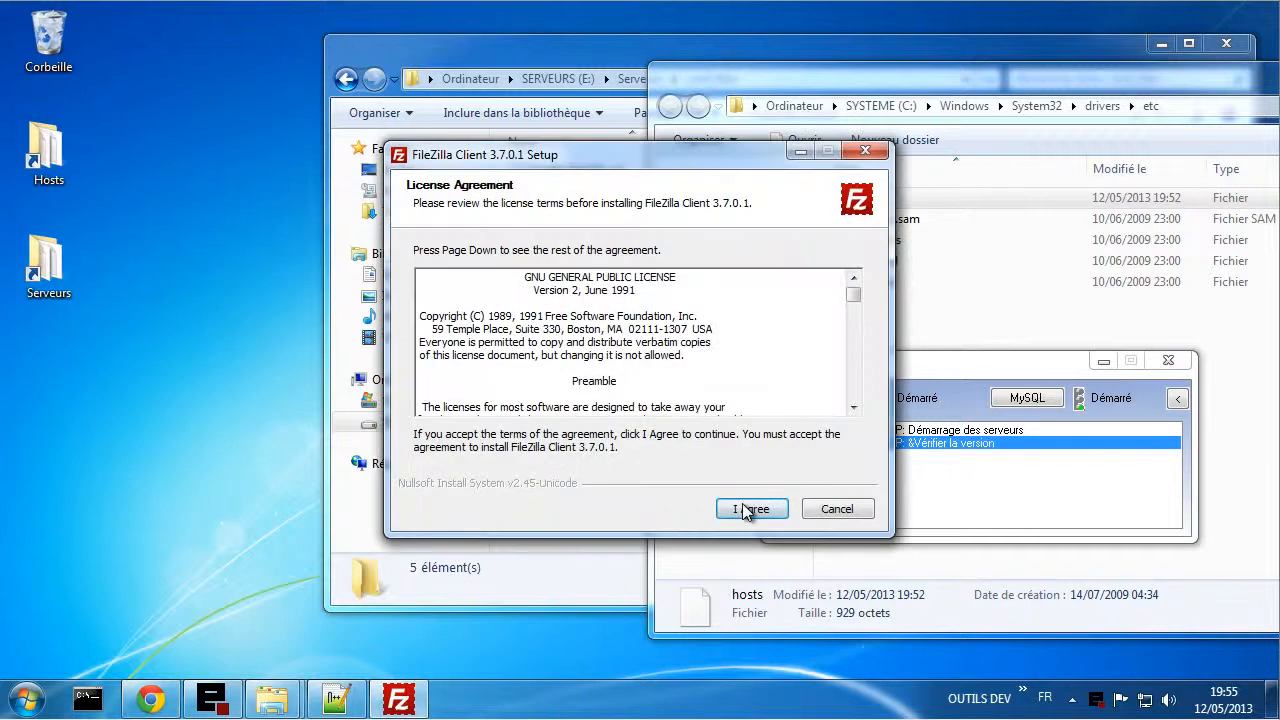
pyautogui.click(748, 509)
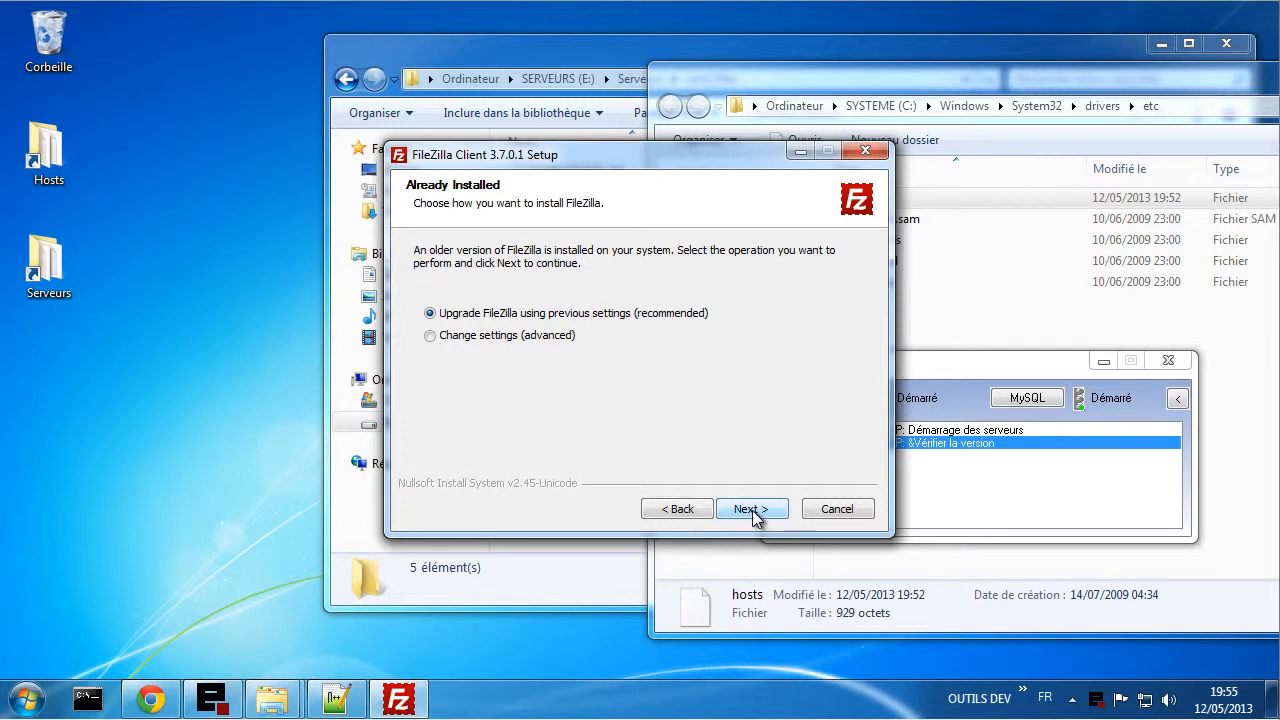
pyautogui.click(752, 511)
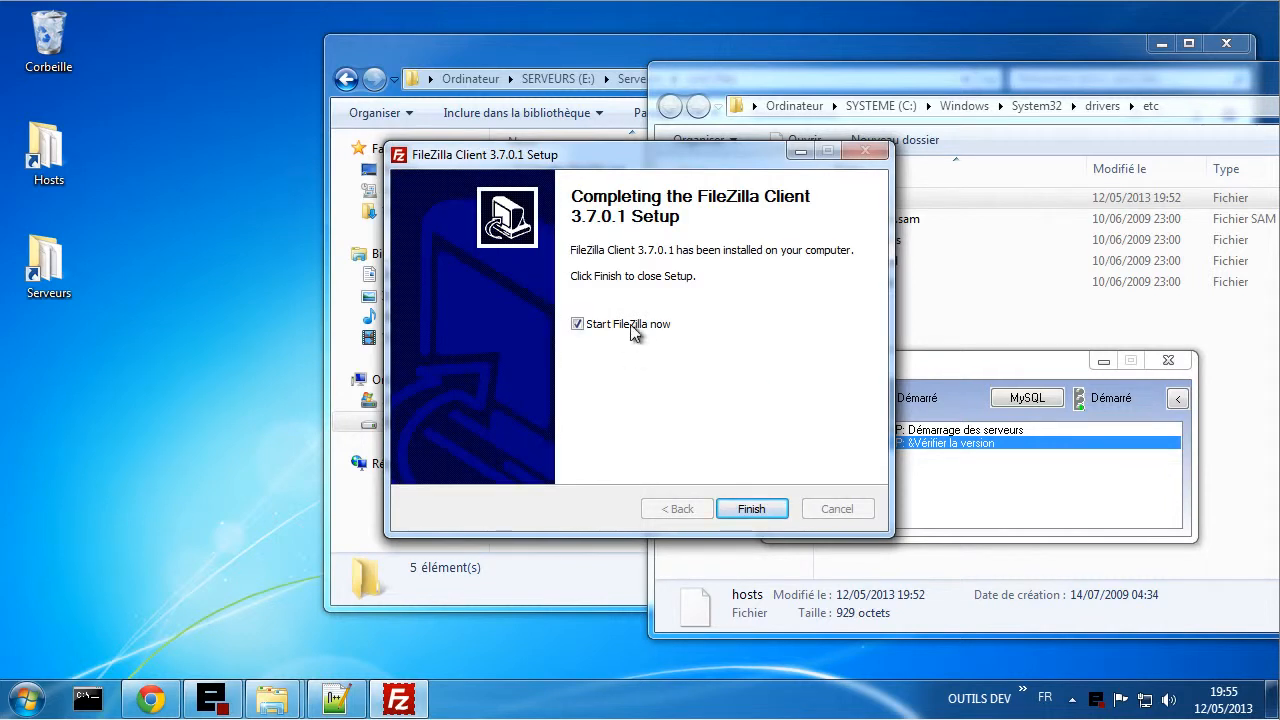
pyautogui.click(765, 512)
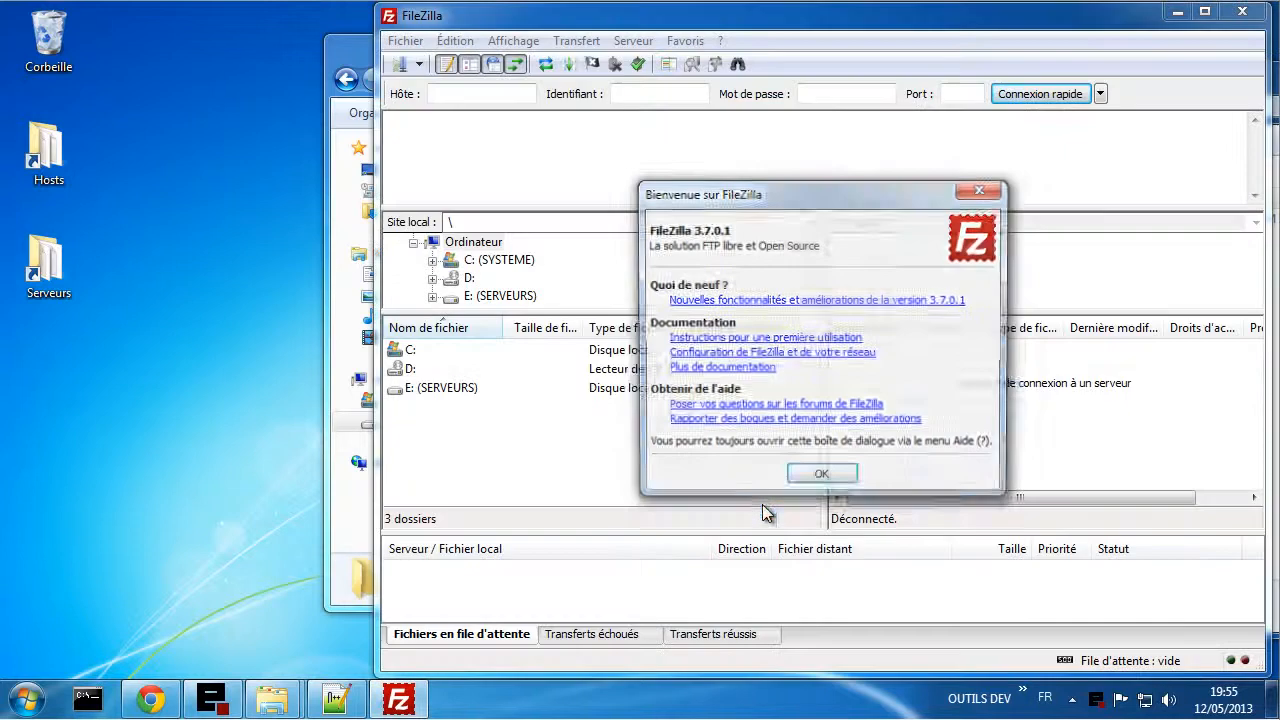
# - Dismiss FileZilla's welcome dialog and create a site entry named blog under Mes Sites in the Site Manager
pyautogui.click(818, 474)
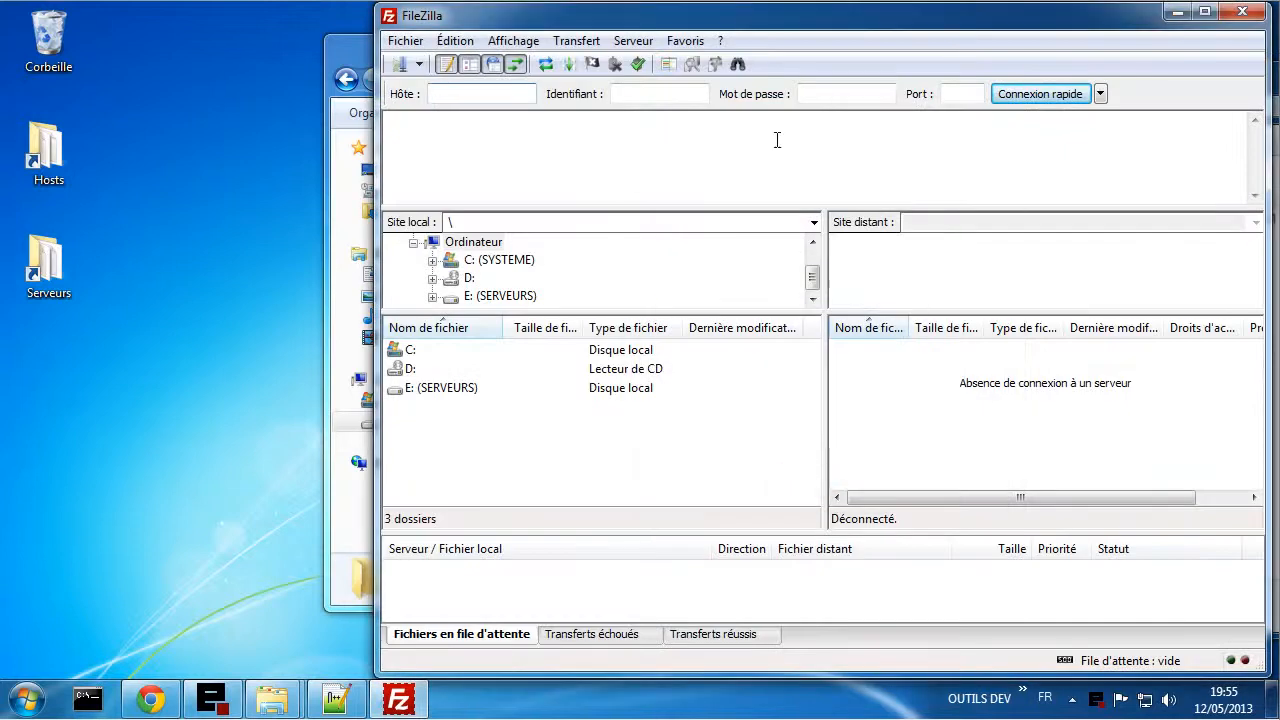
pyautogui.moveTo(850, 18); pyautogui.dragTo(624, 27)
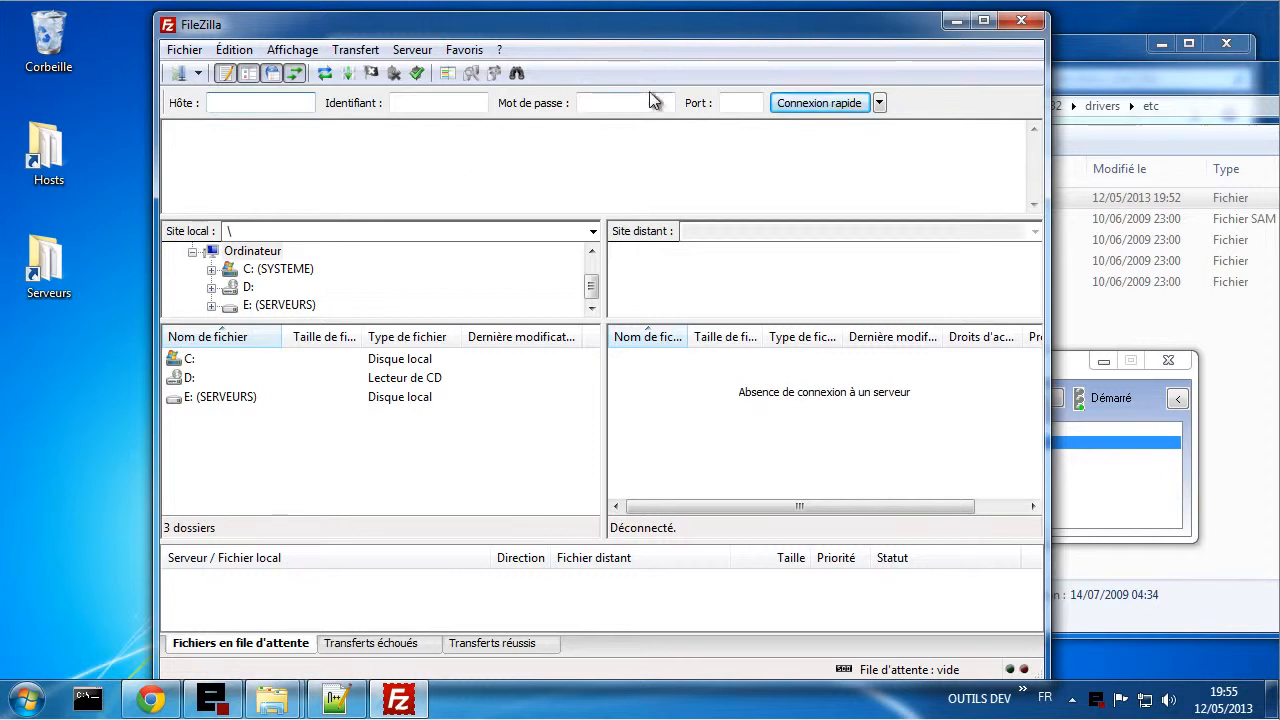
pyautogui.click(178, 75)
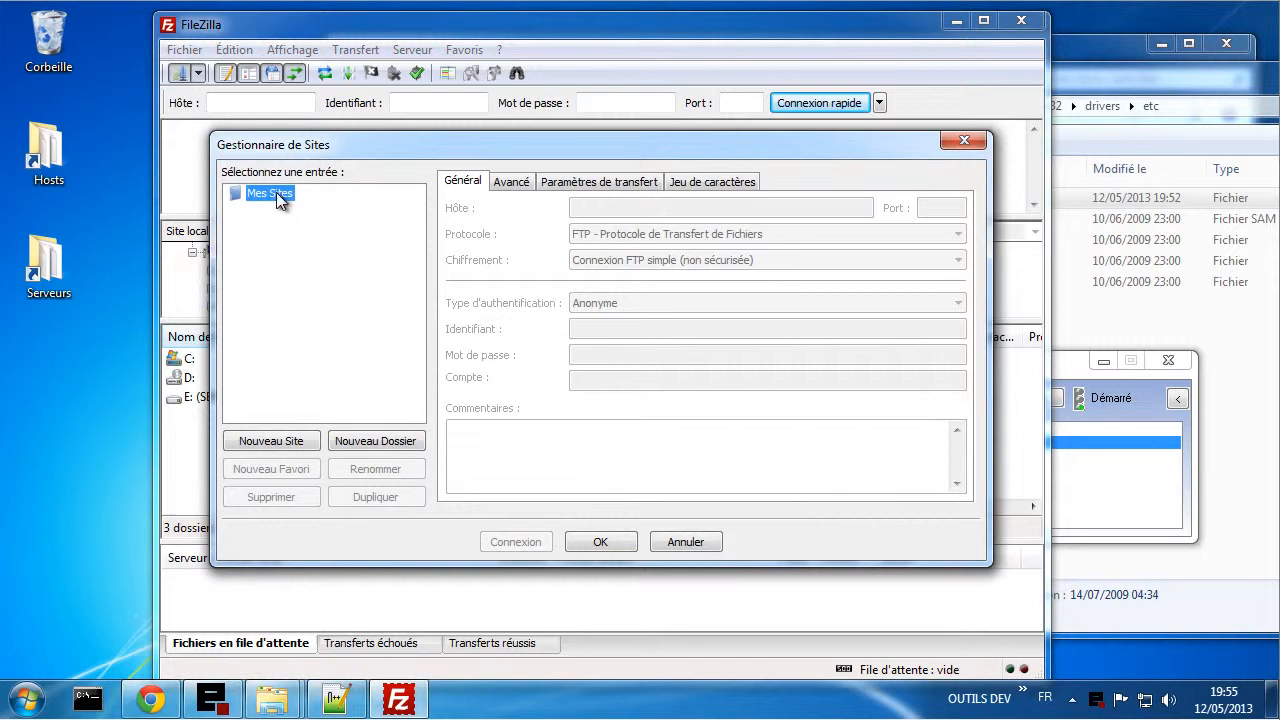
pyautogui.click(299, 438)
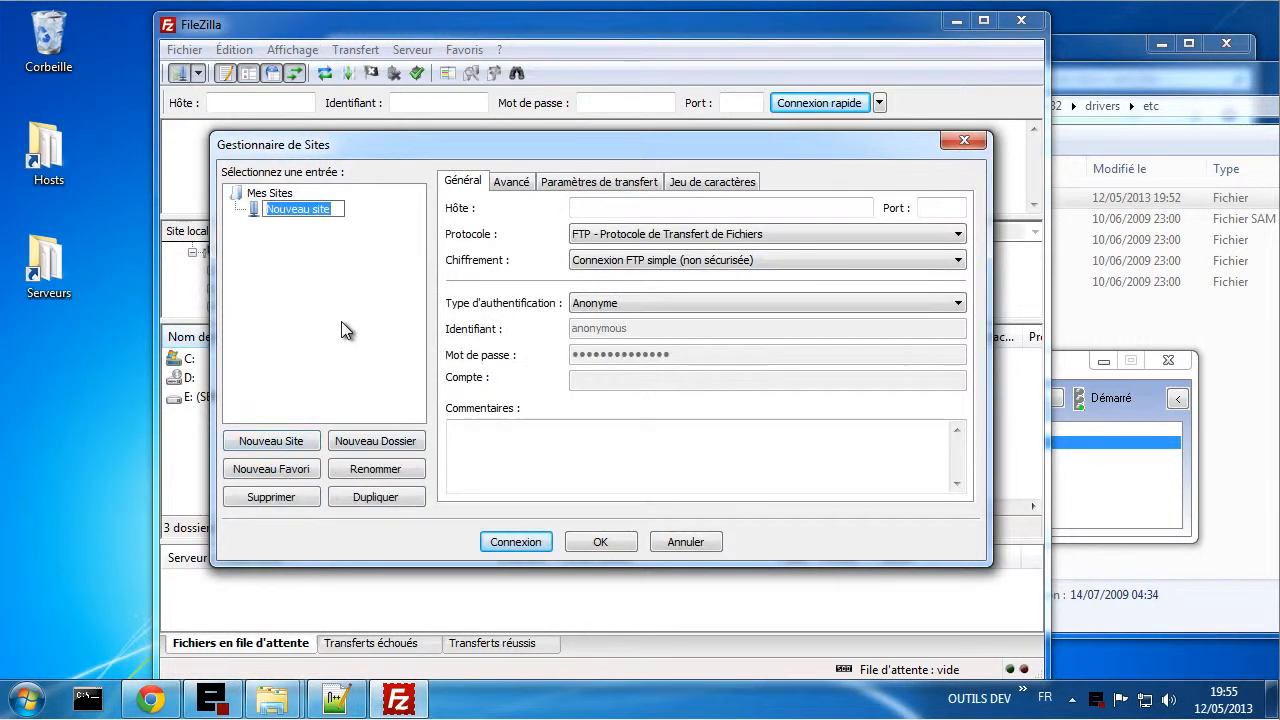
pyautogui.write('blog')
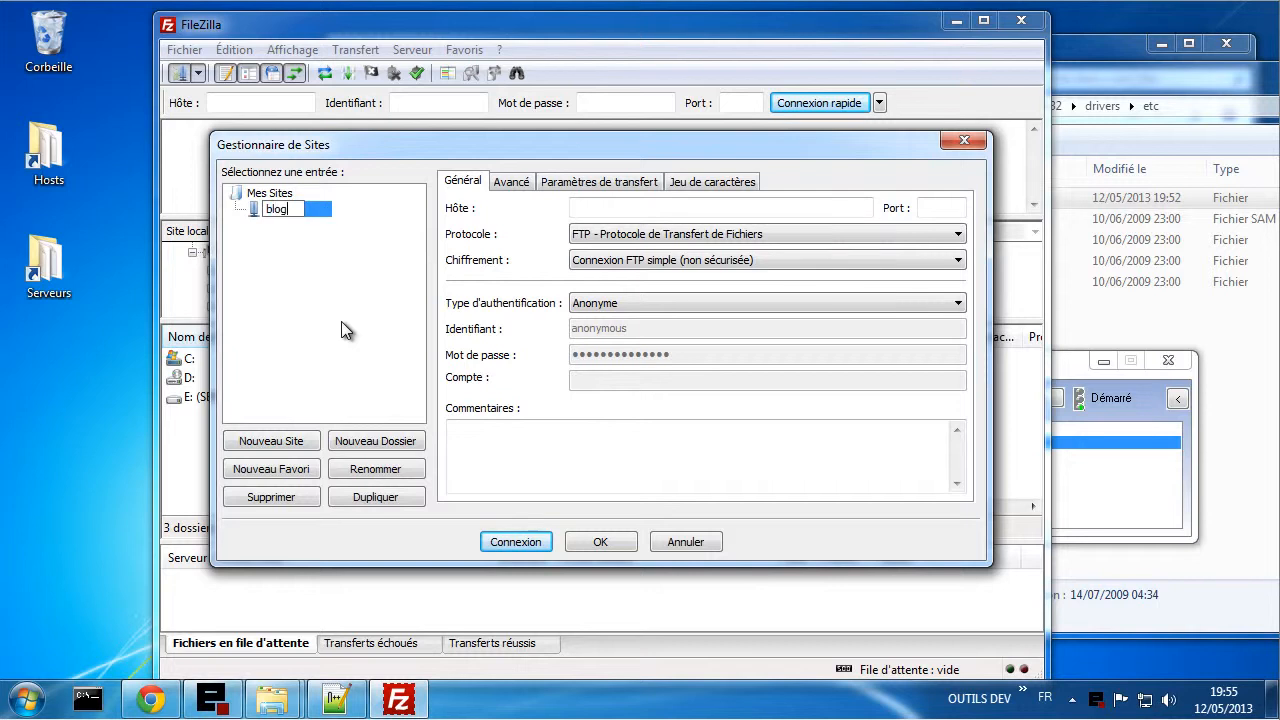
pyautogui.press('Return')
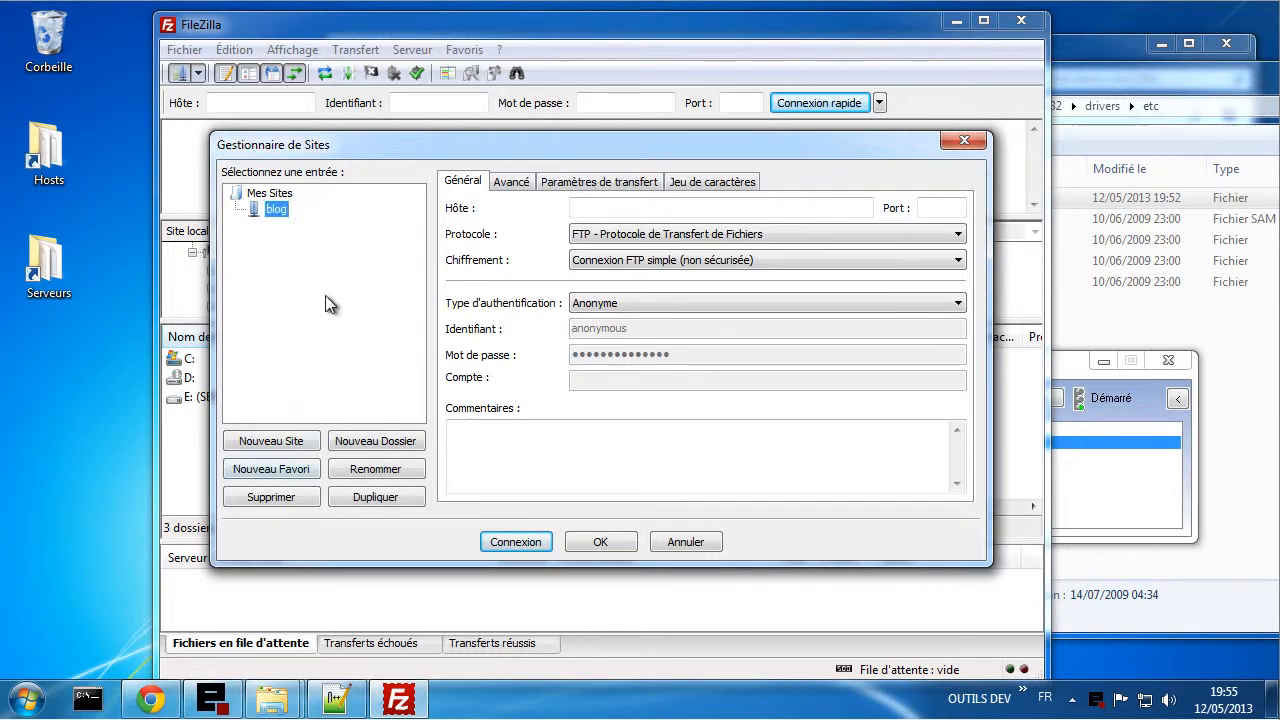
# - Dismiss the missing host warning and set the blog site entry's host to blog
pyautogui.click(280, 192)
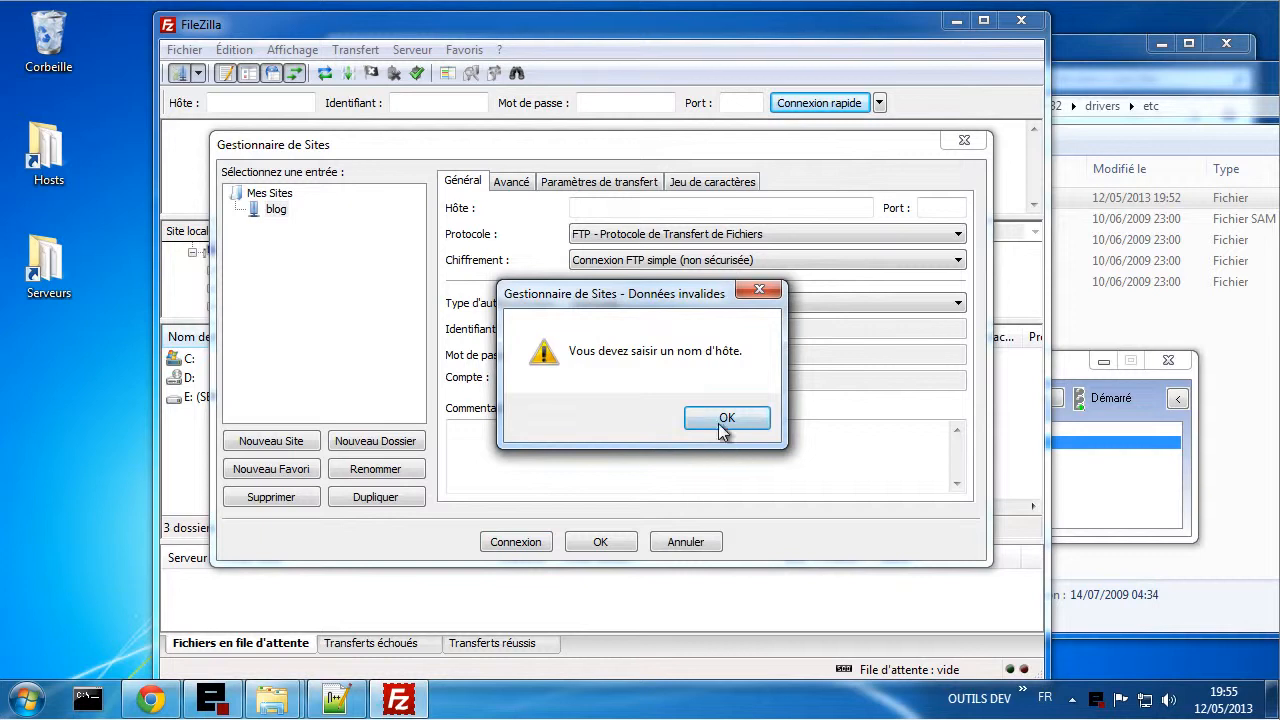
pyautogui.click(727, 422)
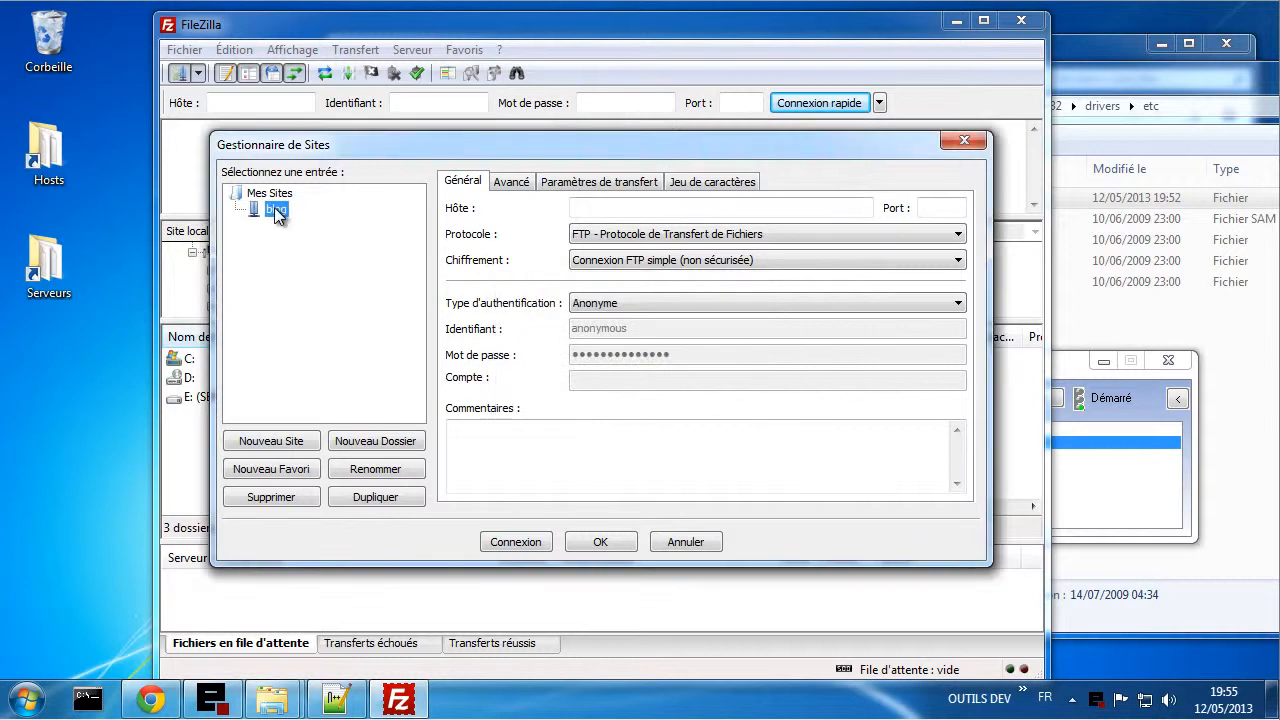
pyautogui.click(596, 209)
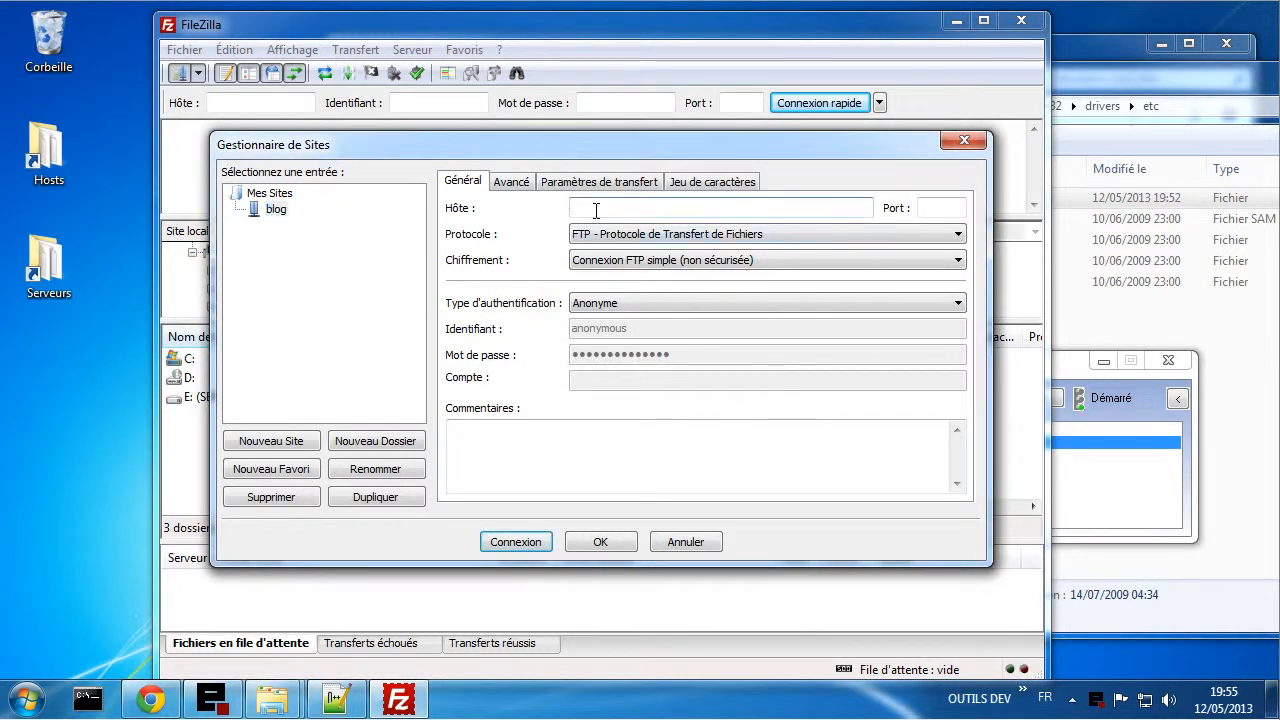
pyautogui.write('blog')
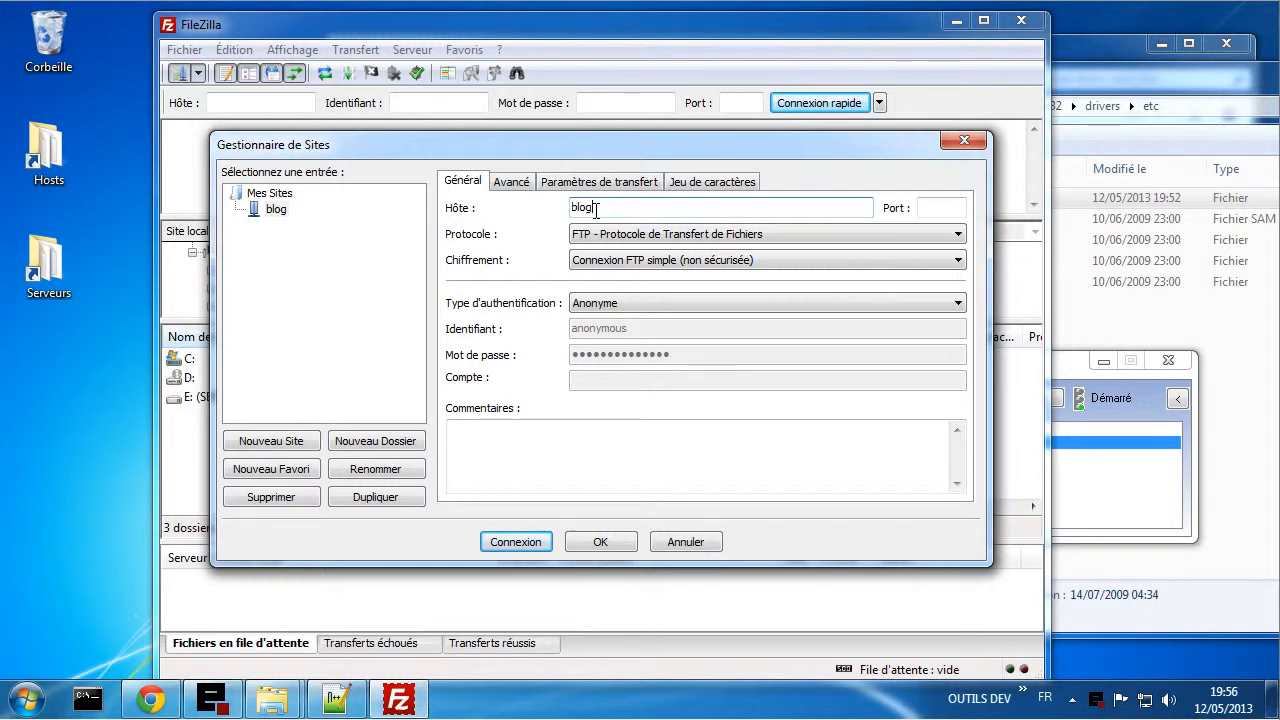
pyautogui.press('Tab')
pyautogui.press('Tab')
pyautogui.press('Tab')
pyautogui.click(366, 237)
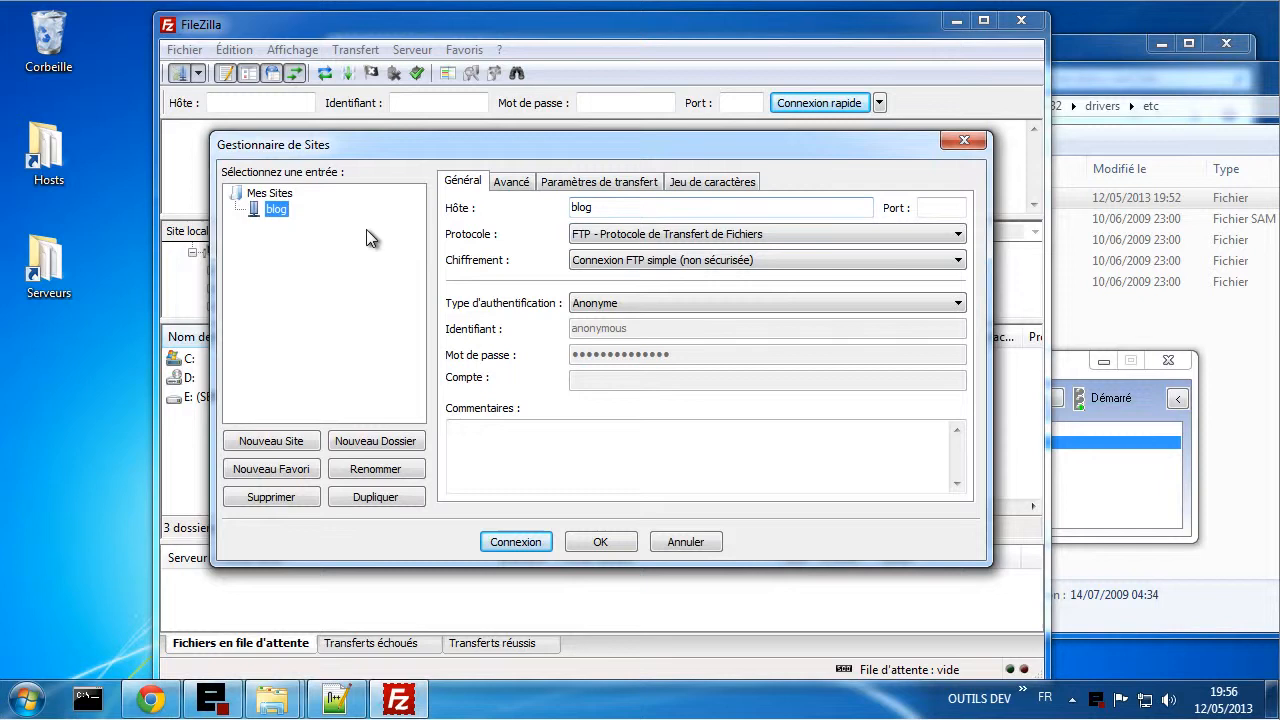
# - Add a second site entry under Mes Sites
pyautogui.click(264, 196)
pyautogui.click(272, 441)
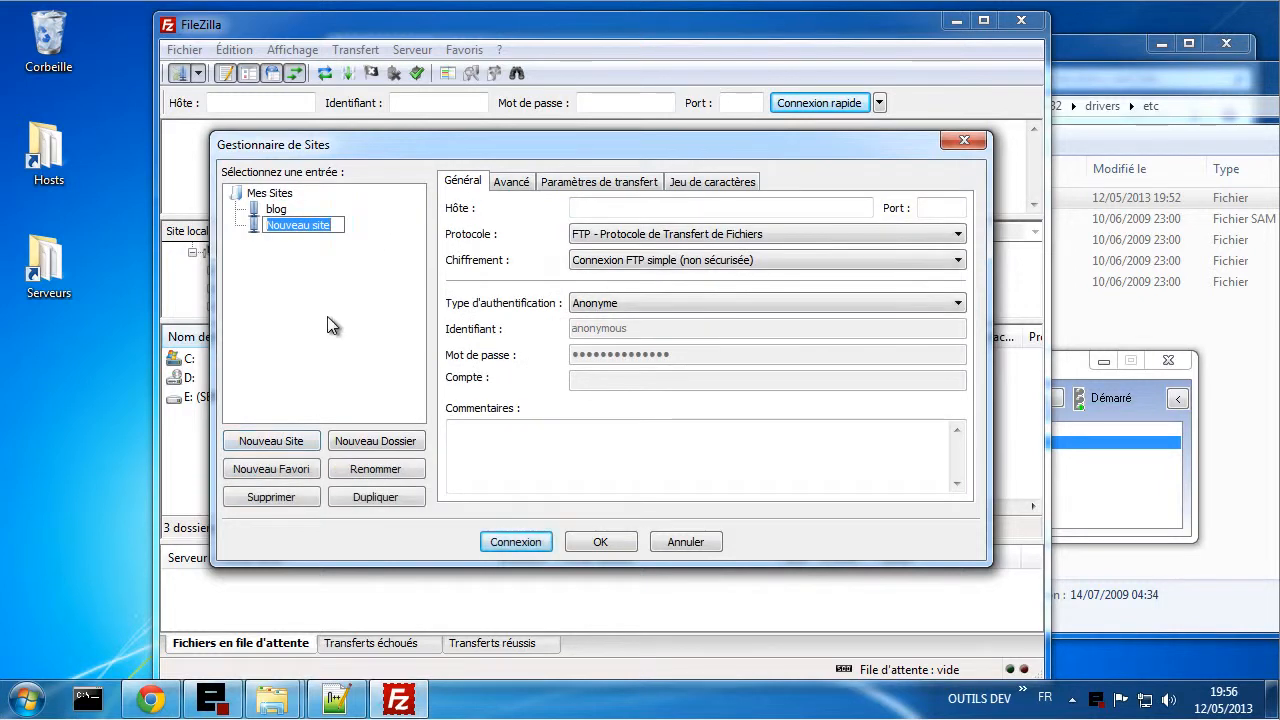
# - Name the new site entry chat, set its host to chat, and reselect the blog entry
pyautogui.write('chat')
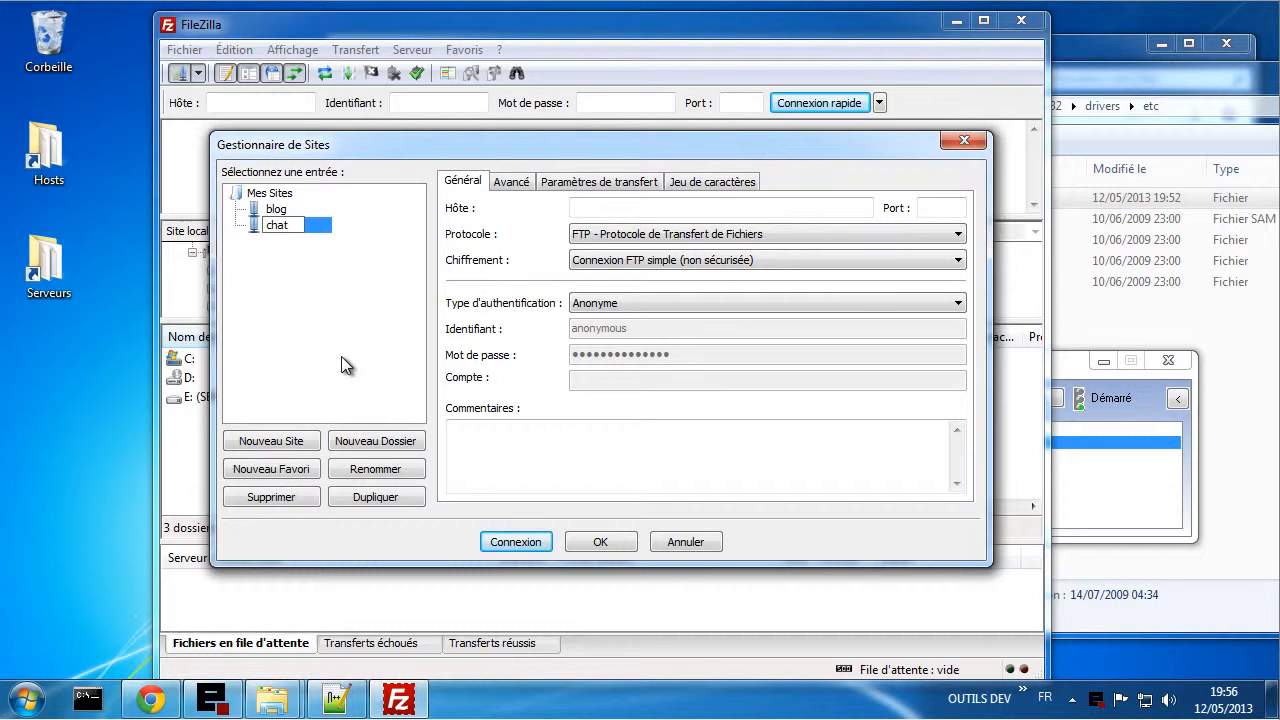
pyautogui.press('Return')
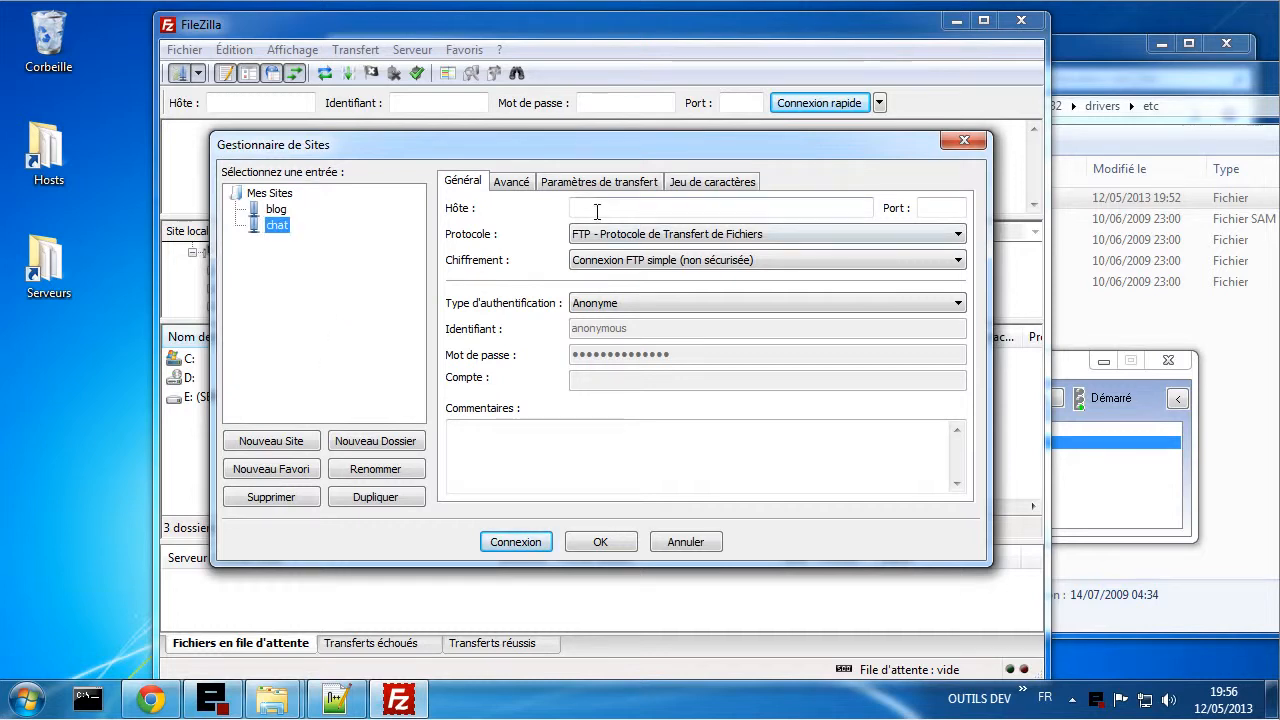
pyautogui.click(597, 208)
pyautogui.write('ch')
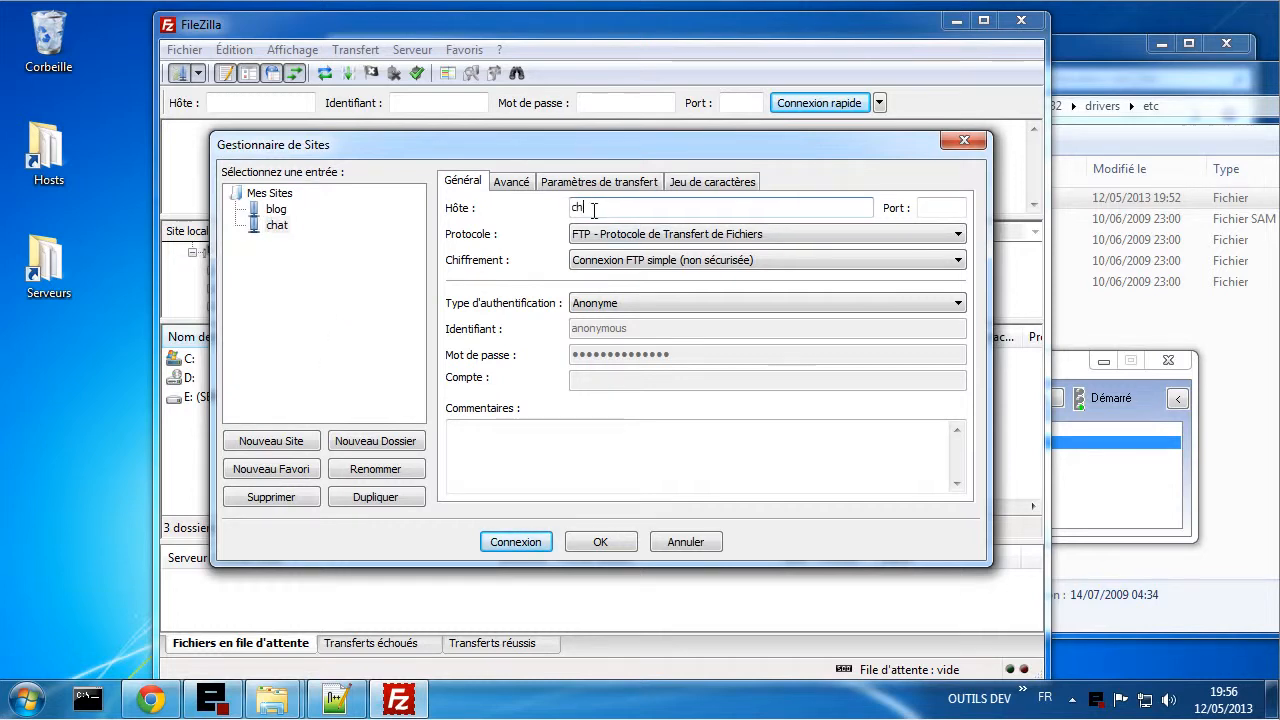
pyautogui.write('at')
pyautogui.click(322, 283)
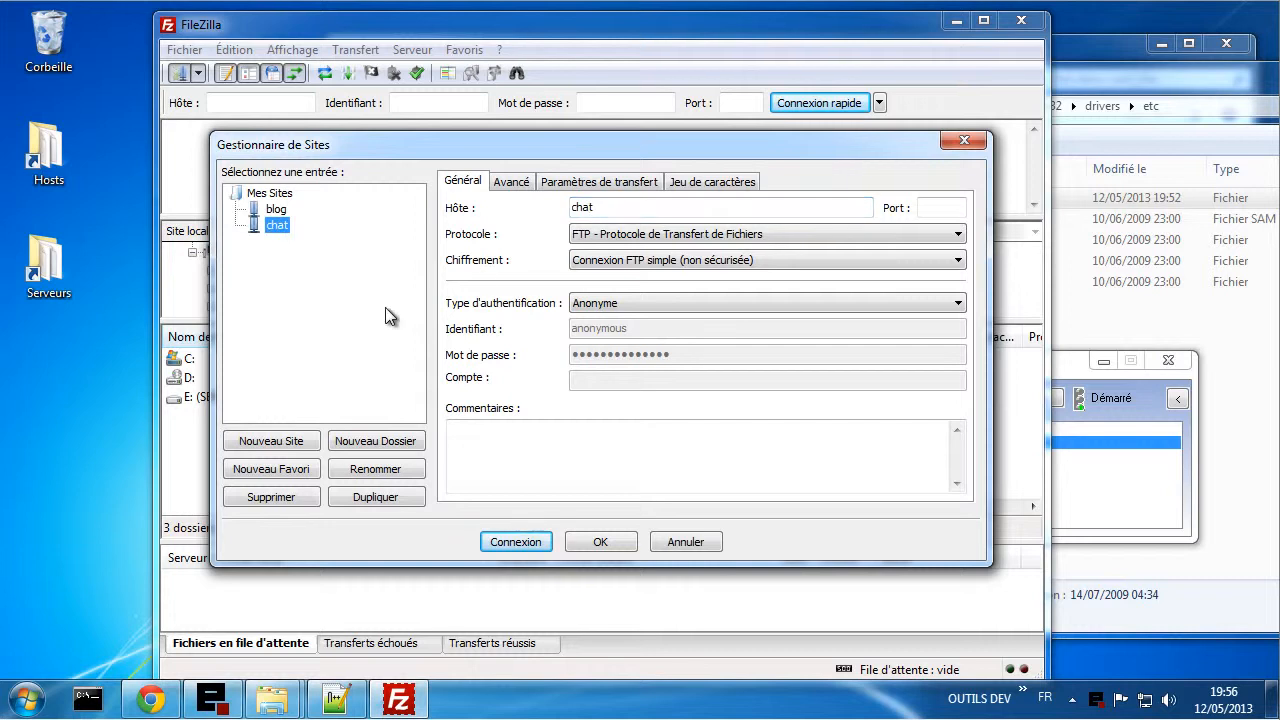
pyautogui.click(277, 209)
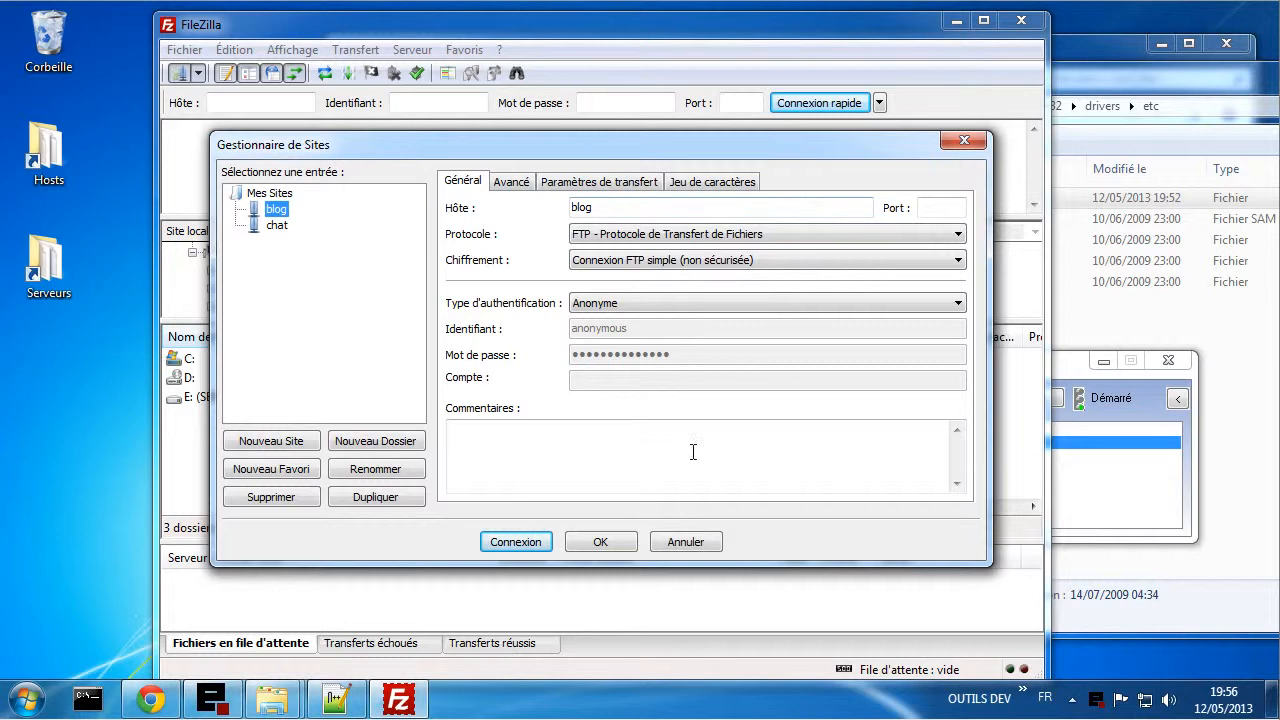
# - Switch to Chrome and close the SourceForge FileZilla page
pyautogui.moveTo(150, 700)
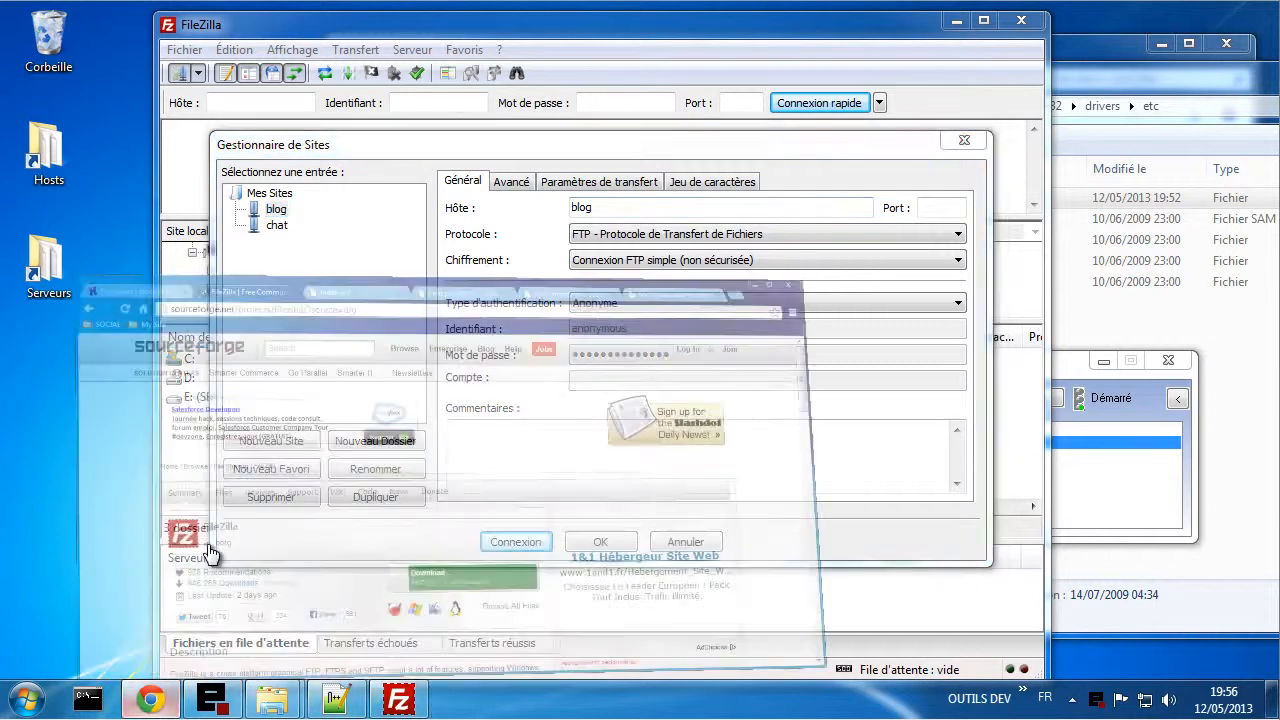
pyautogui.click(210, 553)
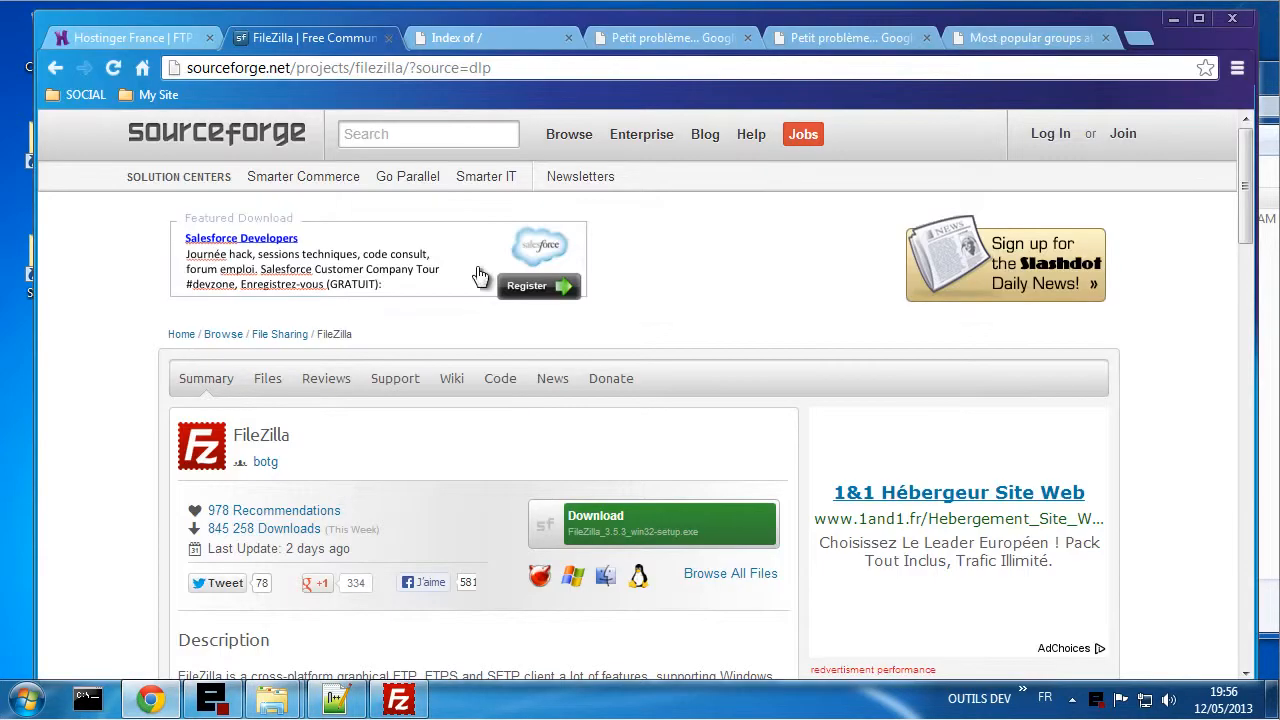
pyautogui.click(389, 38)
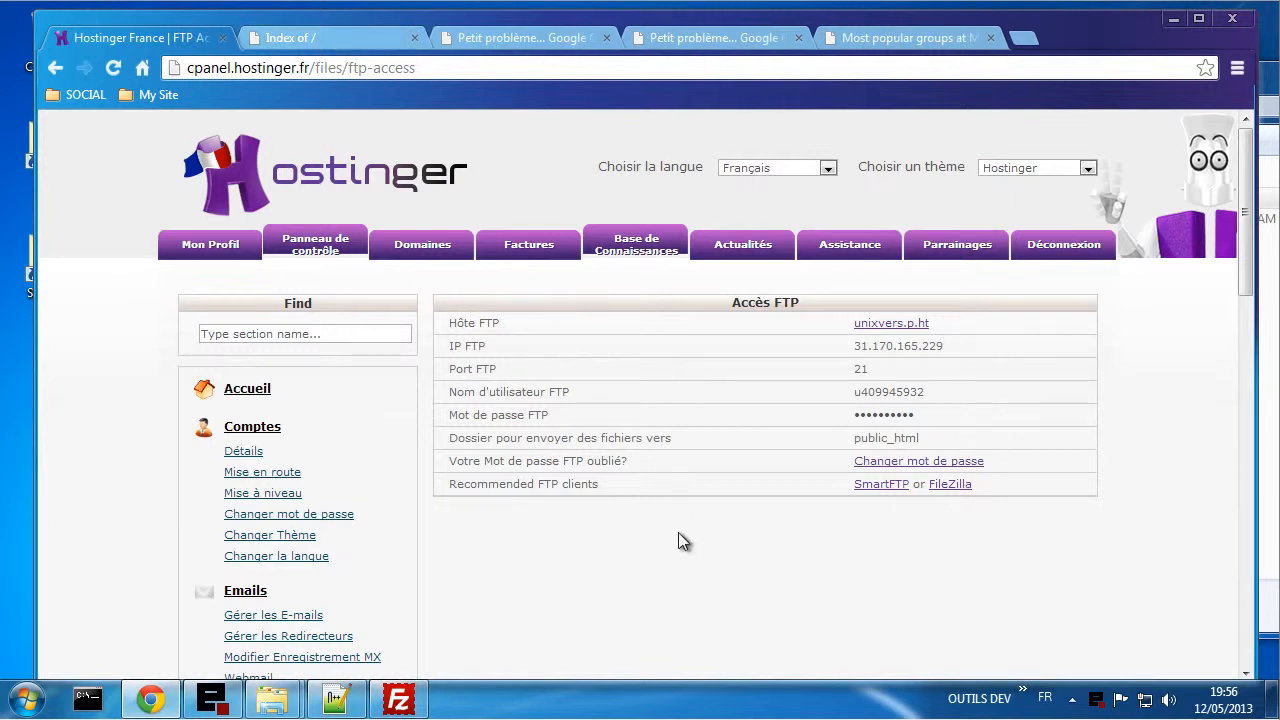
# - Examine Hostinger's FTP accounts page (Comptes FTP), and return to the FTP access details (Accès FTP)
pyautogui.scroll(-1, 678, 540)
pyautogui.scroll(1, 759, 563)
pyautogui.scroll(-5, 692, 485)
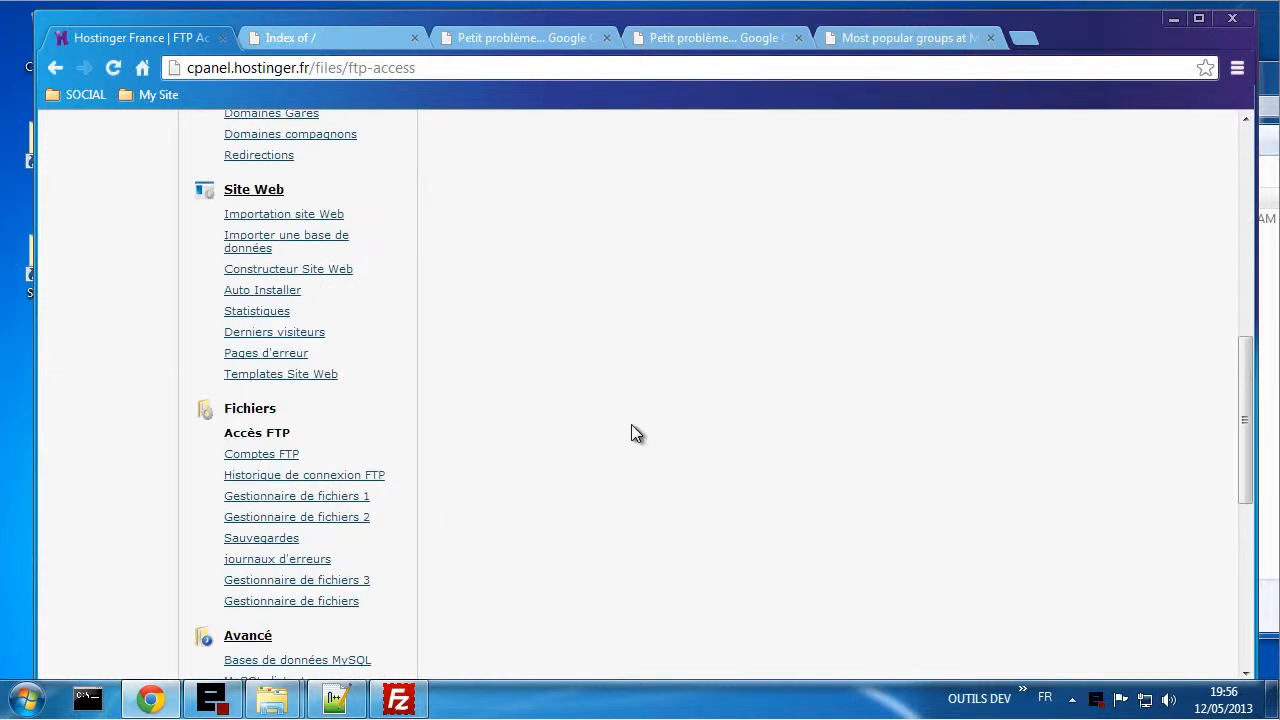
pyautogui.click(270, 456)
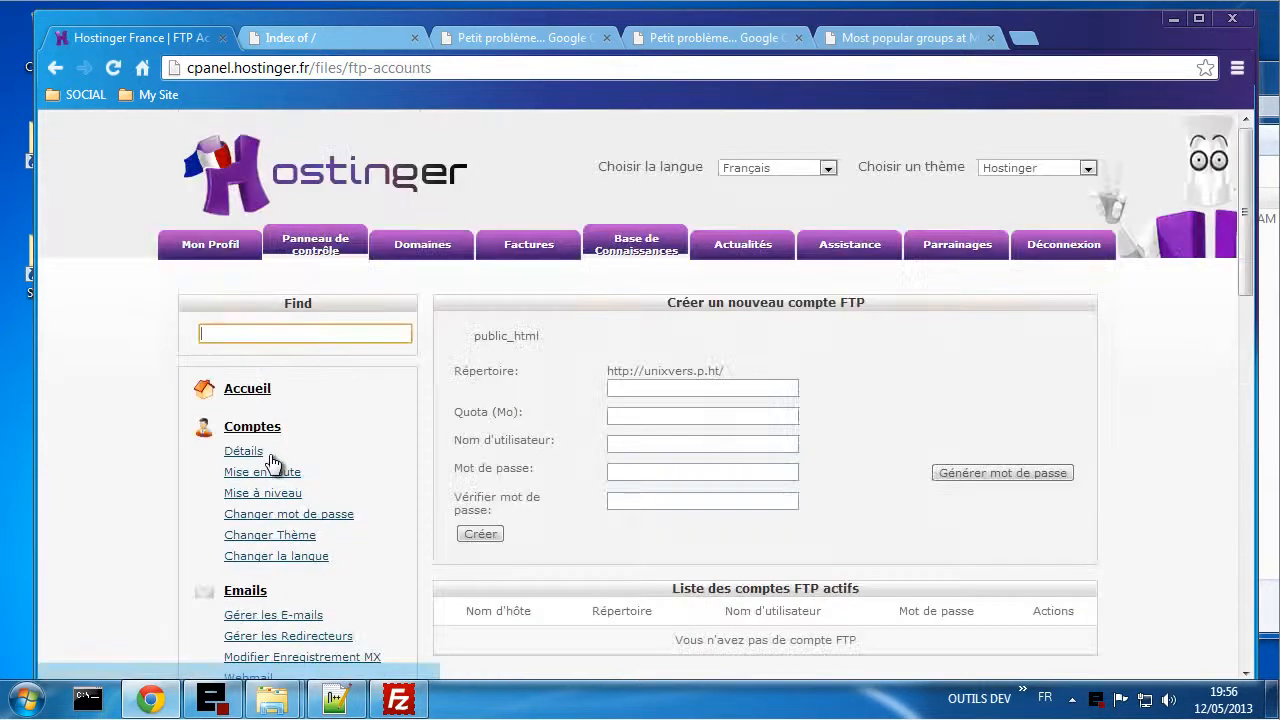
pyautogui.scroll(-3, 840, 459)
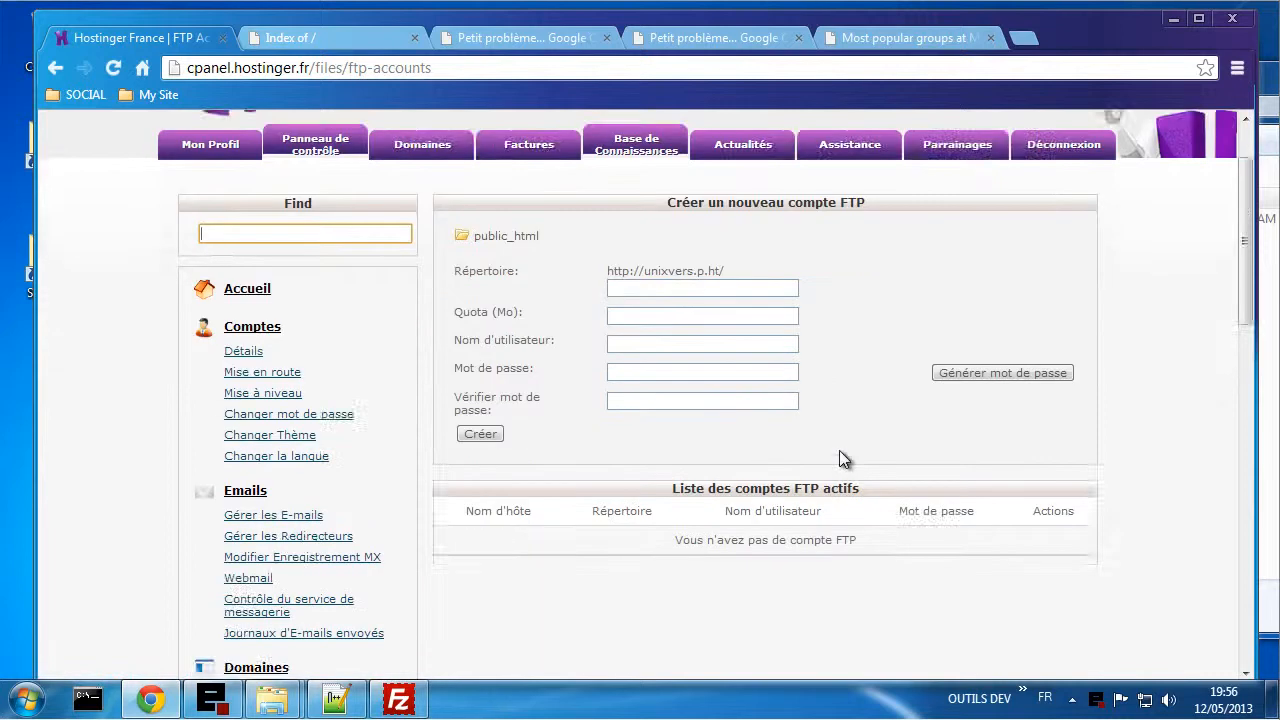
pyautogui.scroll(2, 839, 459)
pyautogui.scroll(-5, 840, 451)
pyautogui.scroll(-1, 839, 457)
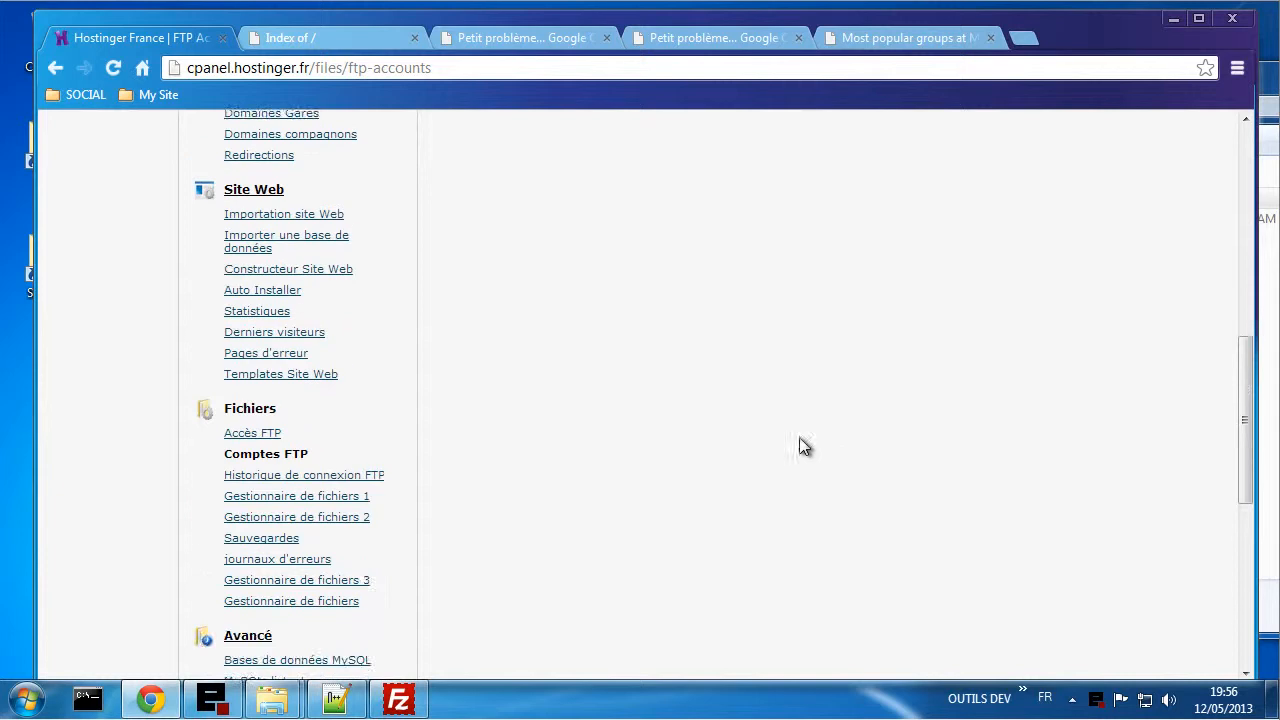
pyautogui.click(257, 436)
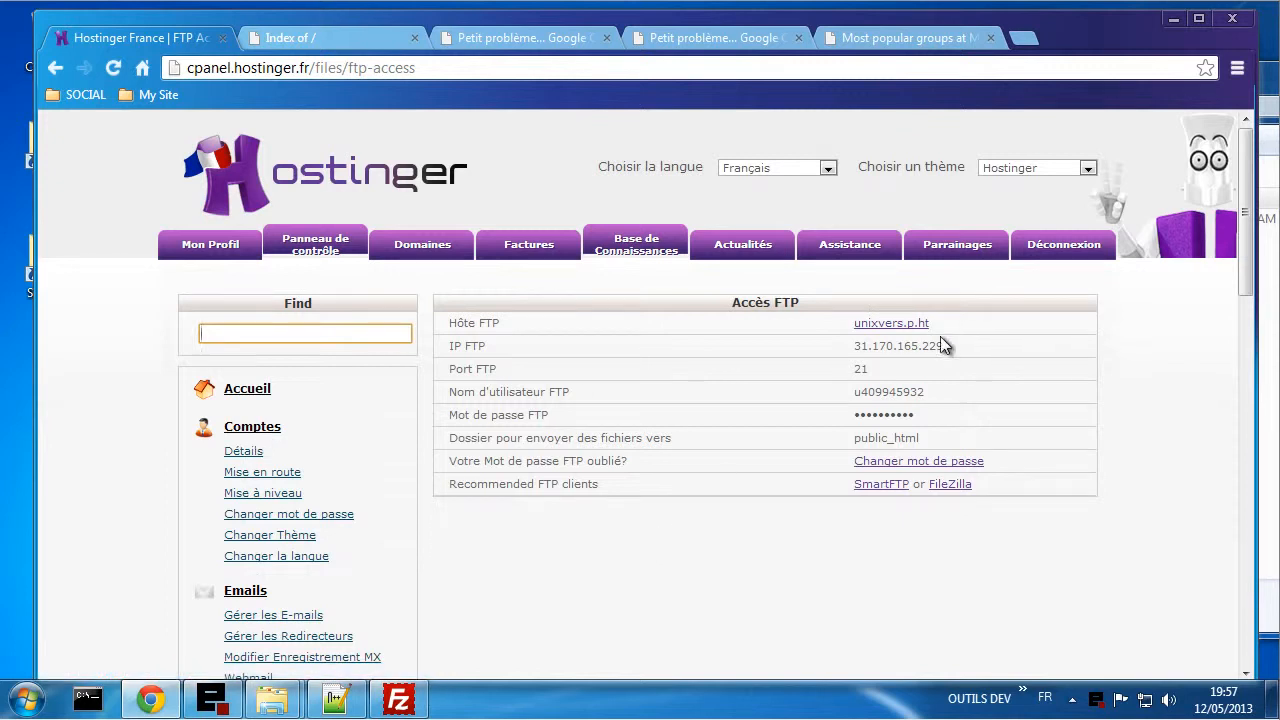
# - Copy the FTP IP 31.170.165.229 from Hostinger and set it as the blog site's host in FileZilla
pyautogui.moveTo(955, 345); pyautogui.dragTo(848, 347)
pyautogui.hotkey('ctrl', 'c')
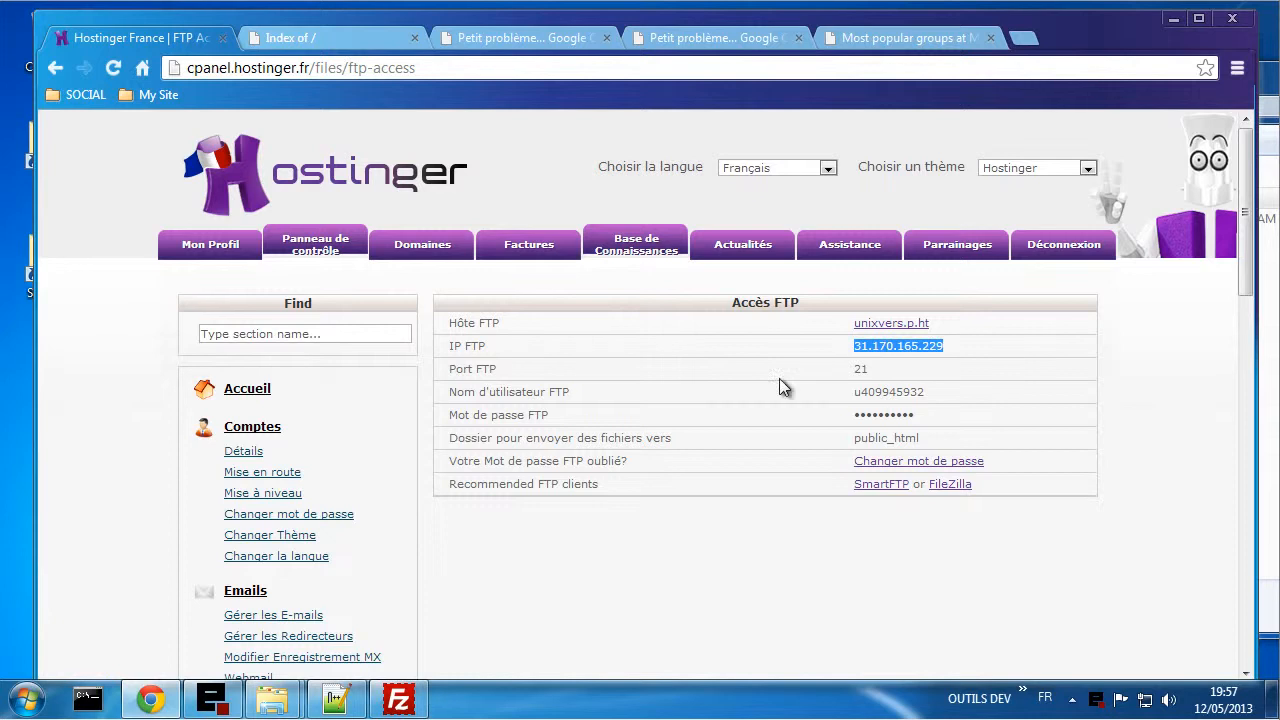
pyautogui.click(405, 697)
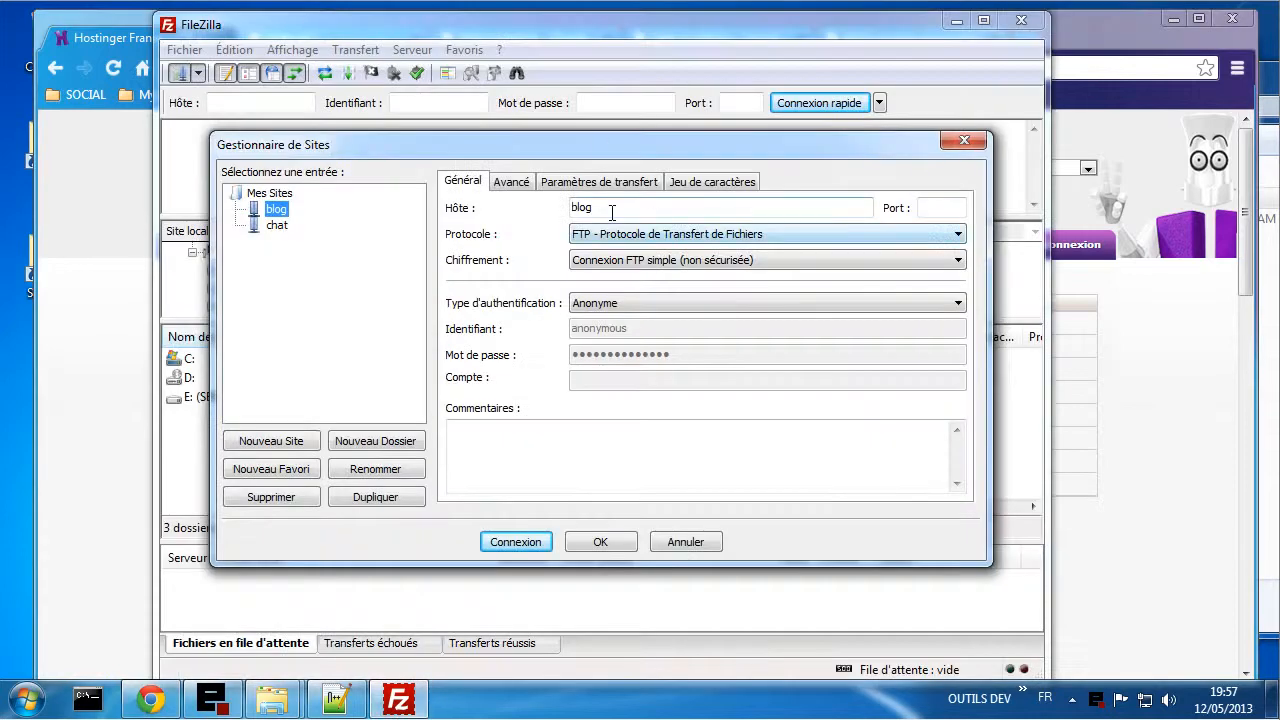
pyautogui.moveTo(612, 212); pyautogui.dragTo(548, 196)
pyautogui.hotkey('ctrl', 'v')
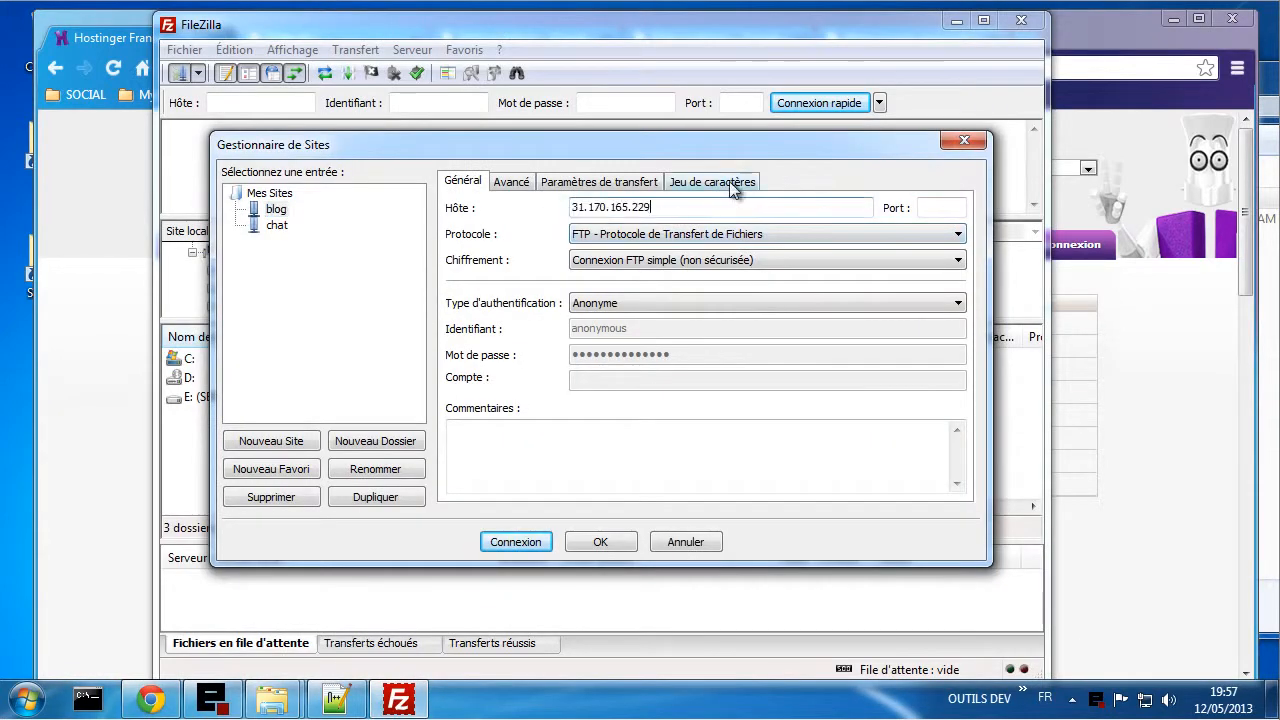
# - Copy the FTP username from the Hostinger access details in Chrome and return to FileZilla's site manager
pyautogui.click(1161, 454)
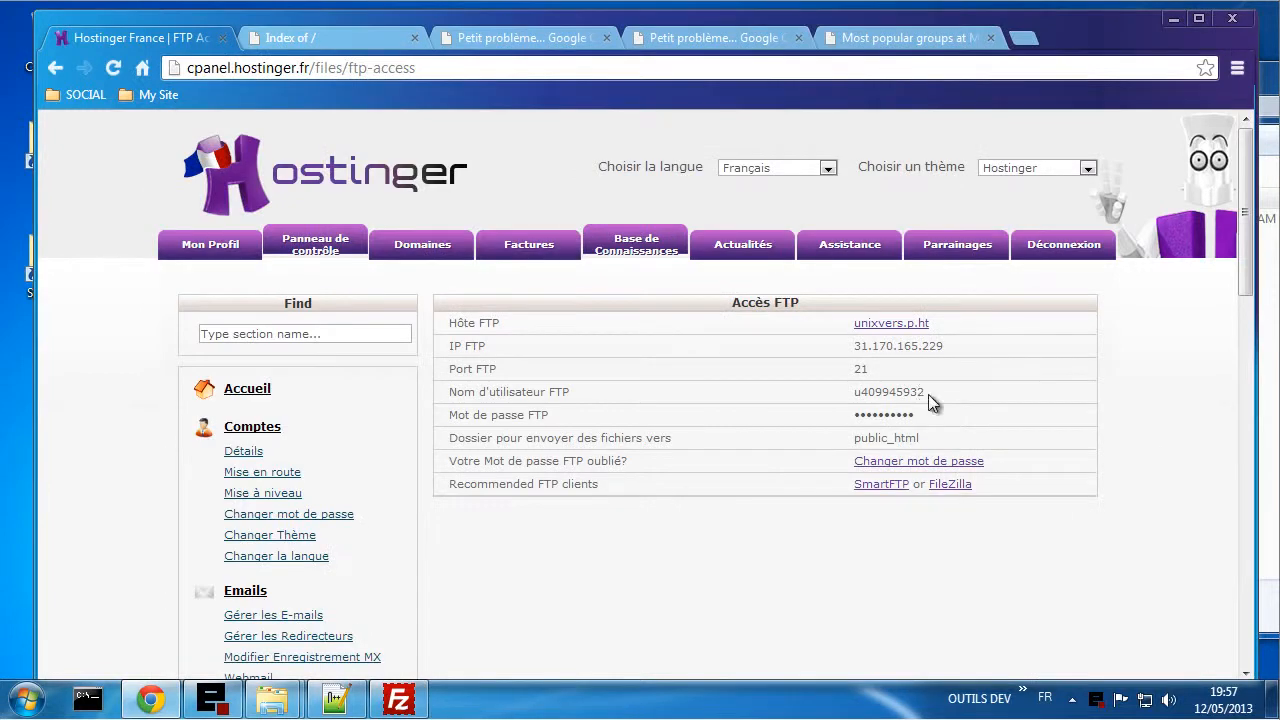
pyautogui.moveTo(924, 392); pyautogui.dragTo(846, 387)
pyautogui.hotkey('ctrl', 'c')
pyautogui.click(398, 699)
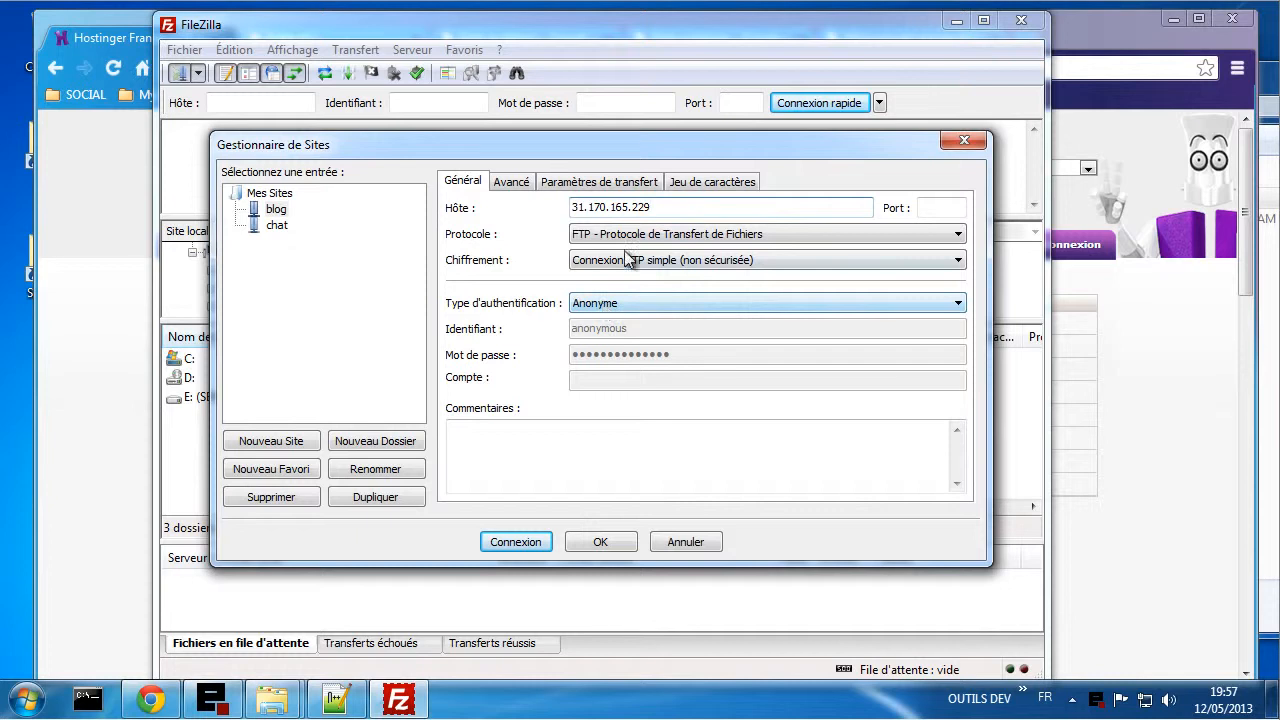
# - Set the blog site's port to 21 and its authentication type to Normale
pyautogui.click(941, 203)
pyautogui.write('21')
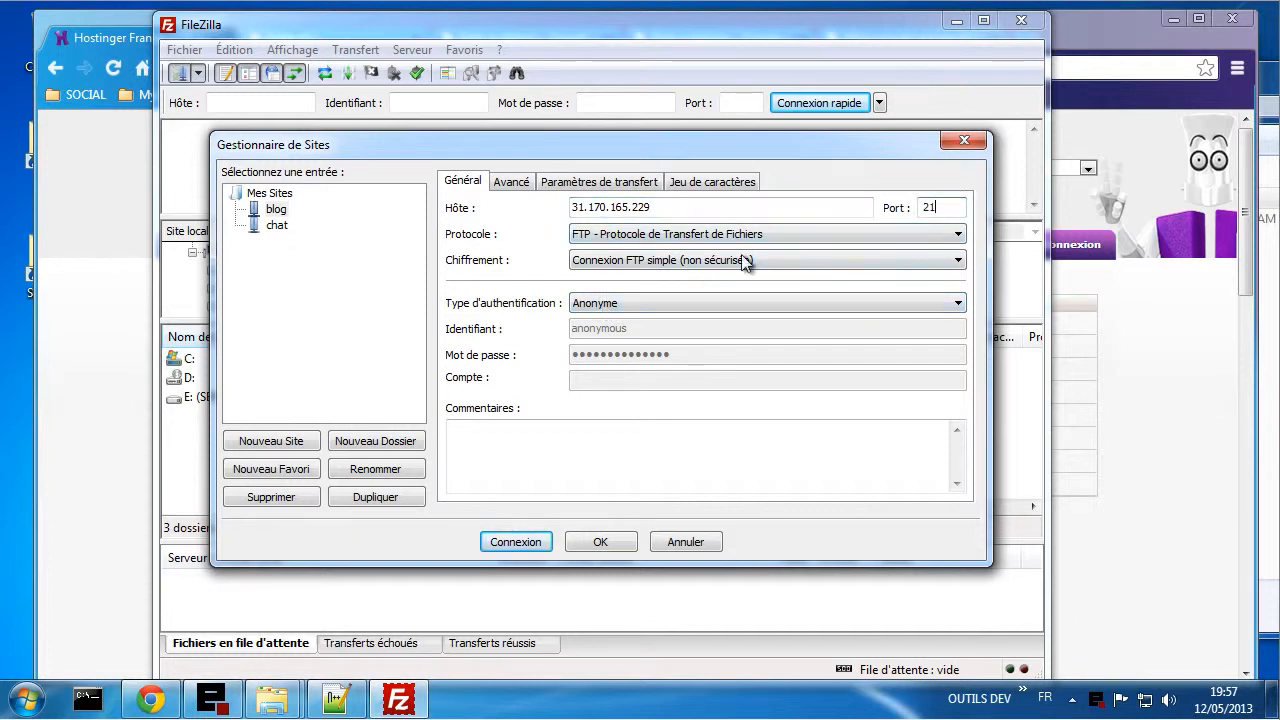
pyautogui.click(688, 305)
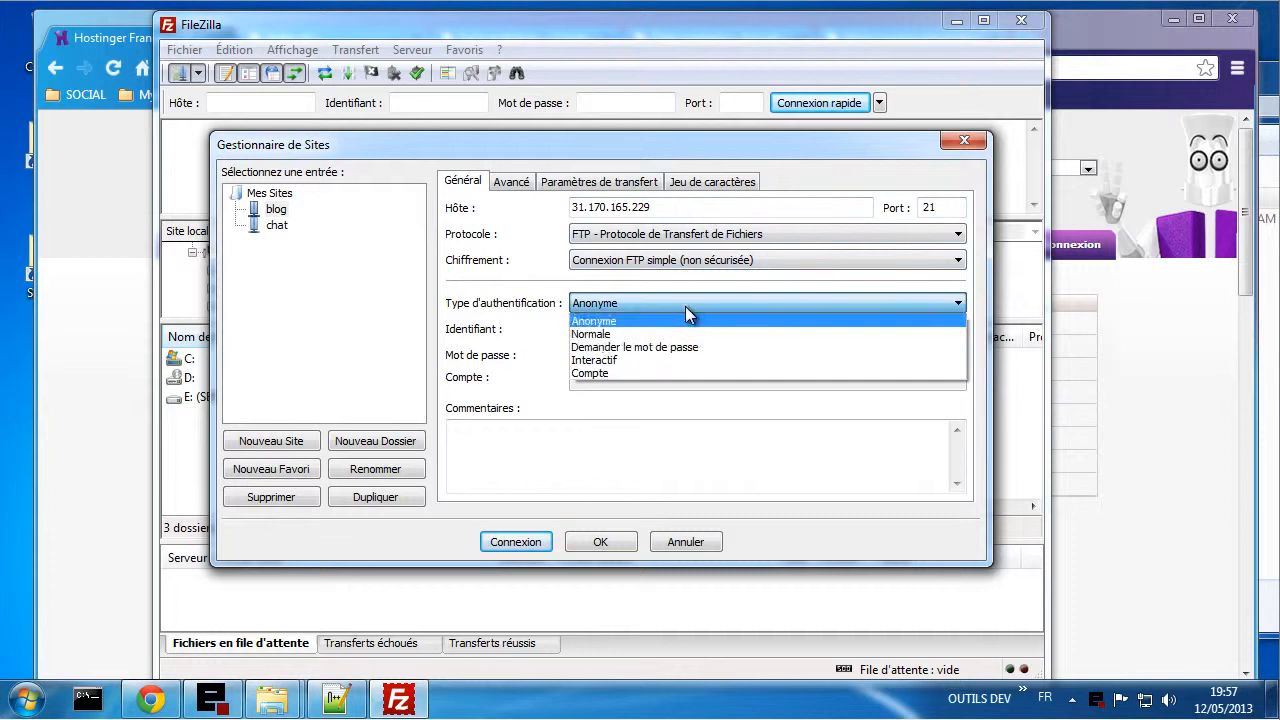
pyautogui.click(597, 333)
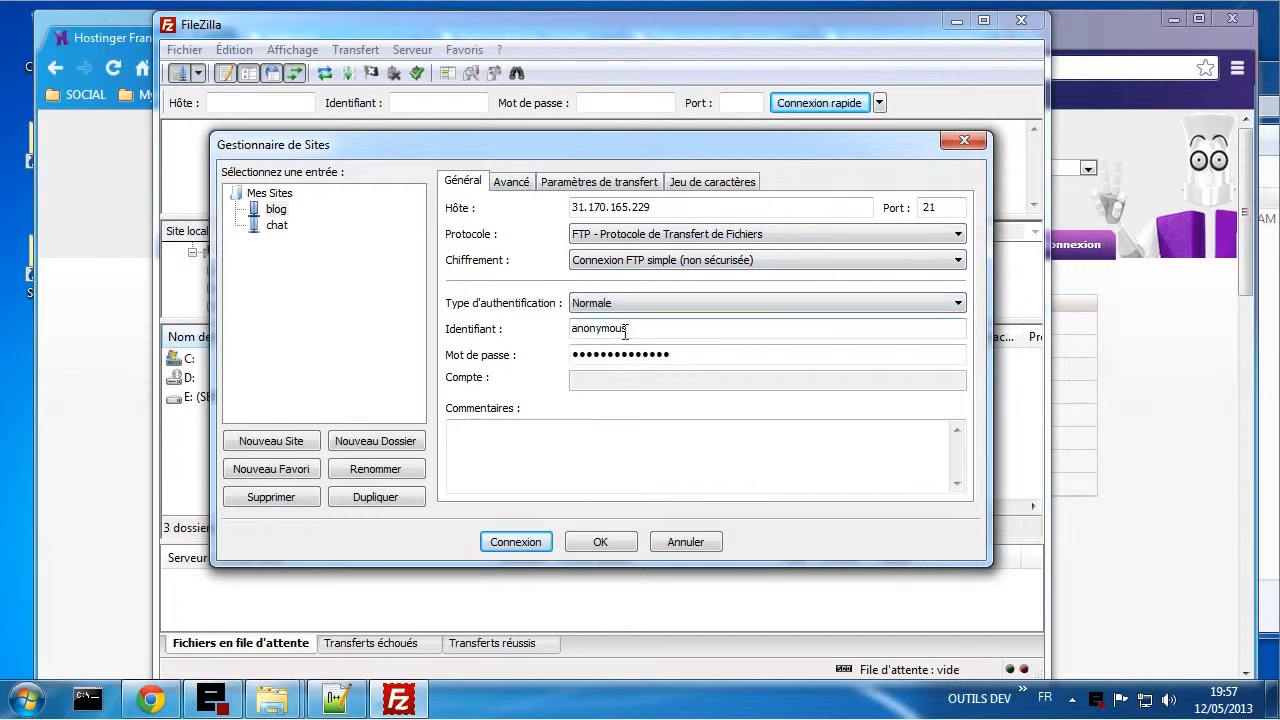
# - Replace the blog site's anonymous login with the copied FTP username
pyautogui.moveTo(632, 332); pyautogui.dragTo(562, 332)
pyautogui.hotkey('ctrl', 'v')
pyautogui.click(705, 354)
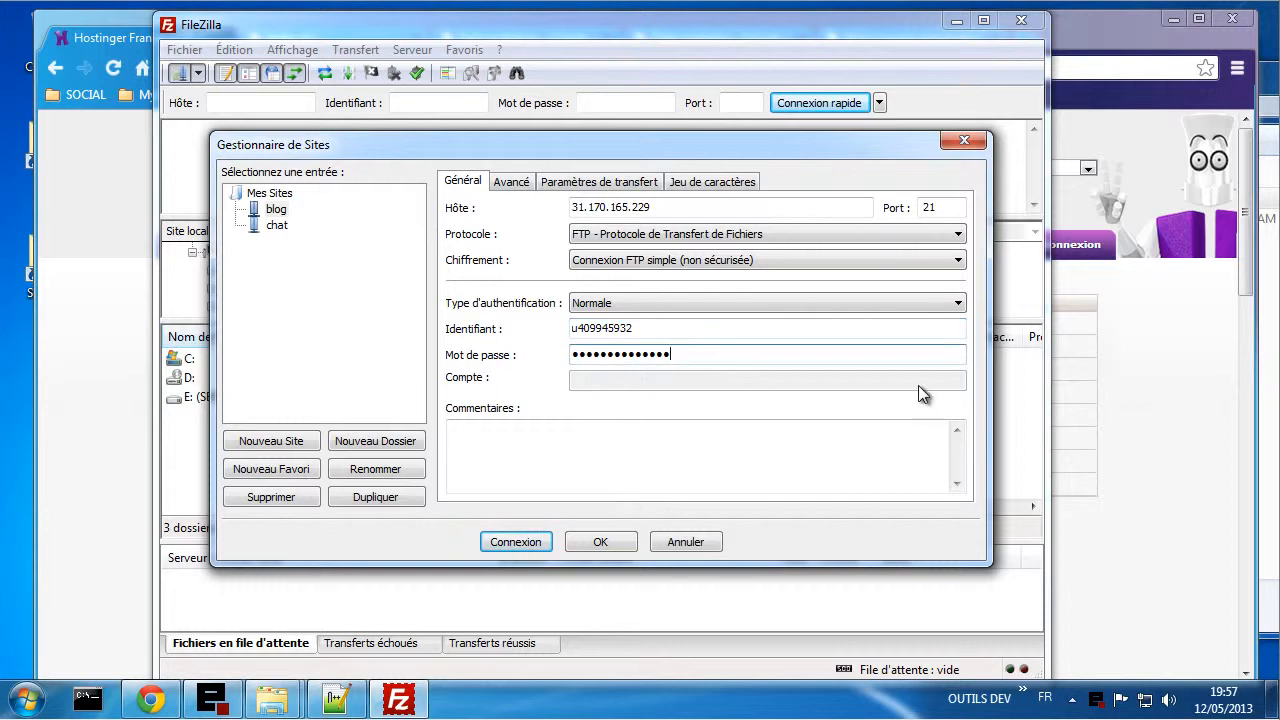
# - Switch to Chrome and open the Gmail inbox from the Google home page in a new tab
pyautogui.click(1103, 487)
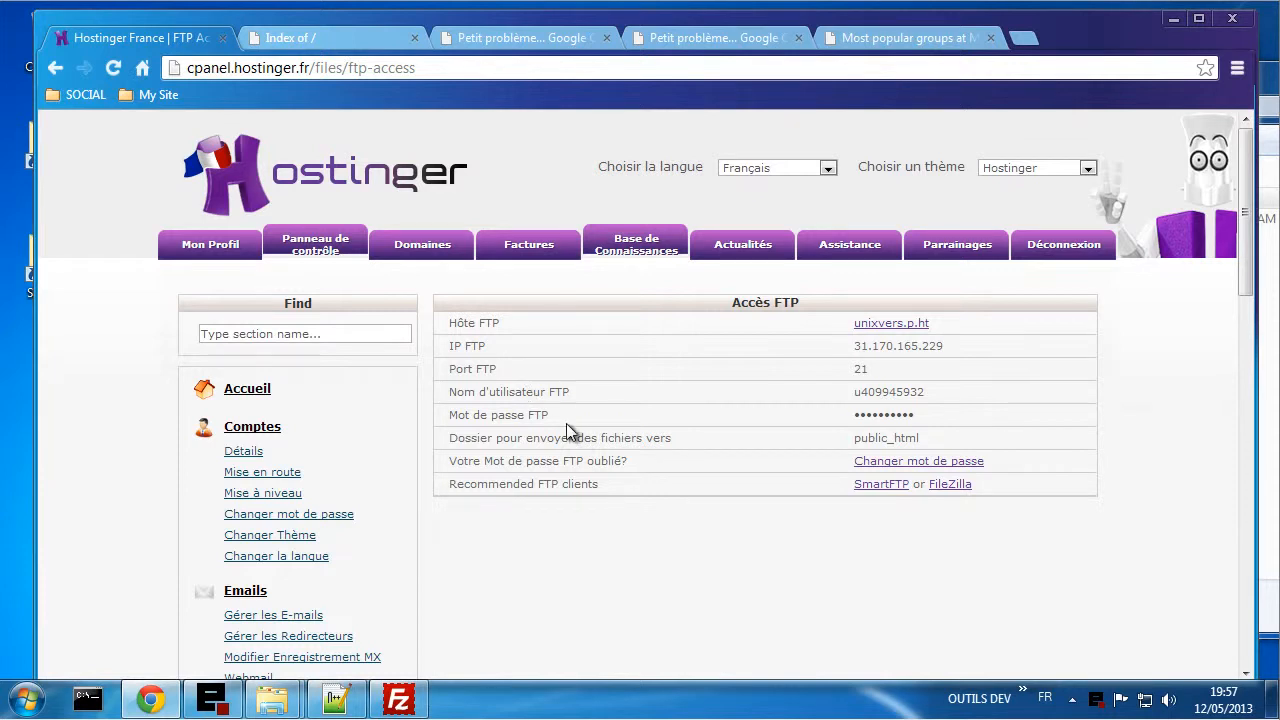
pyautogui.click(1022, 38)
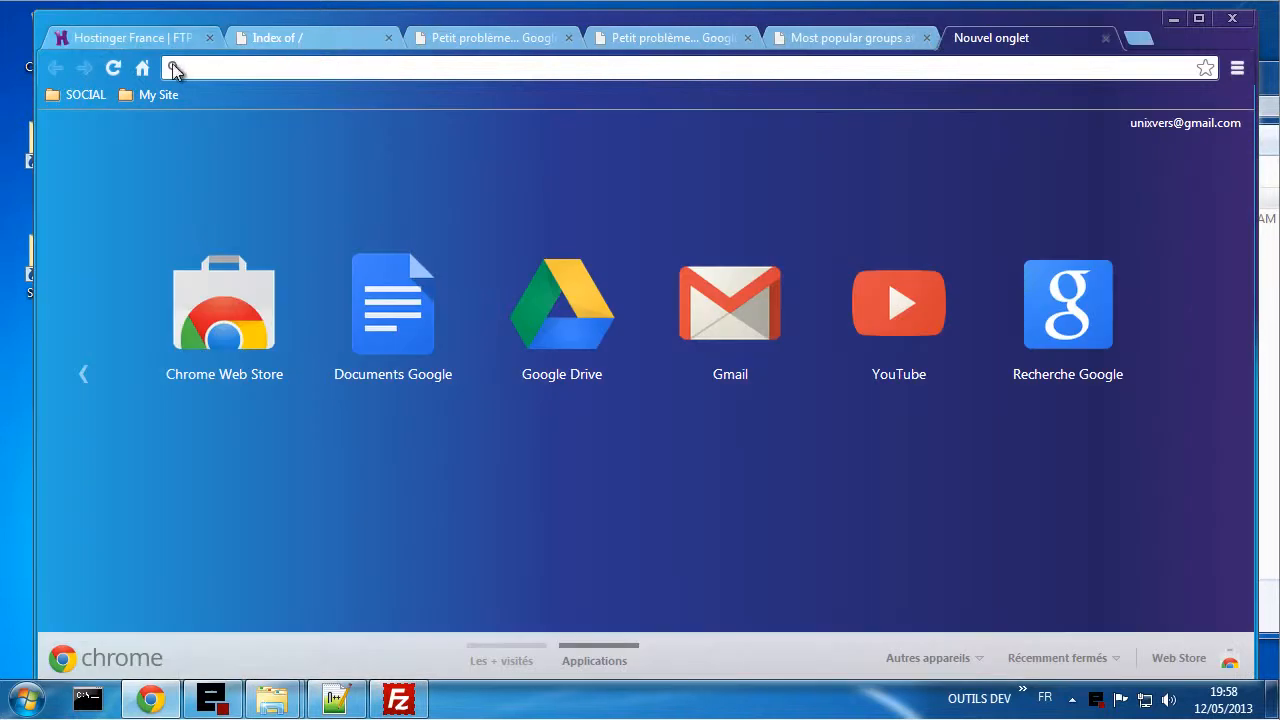
pyautogui.click(150, 65)
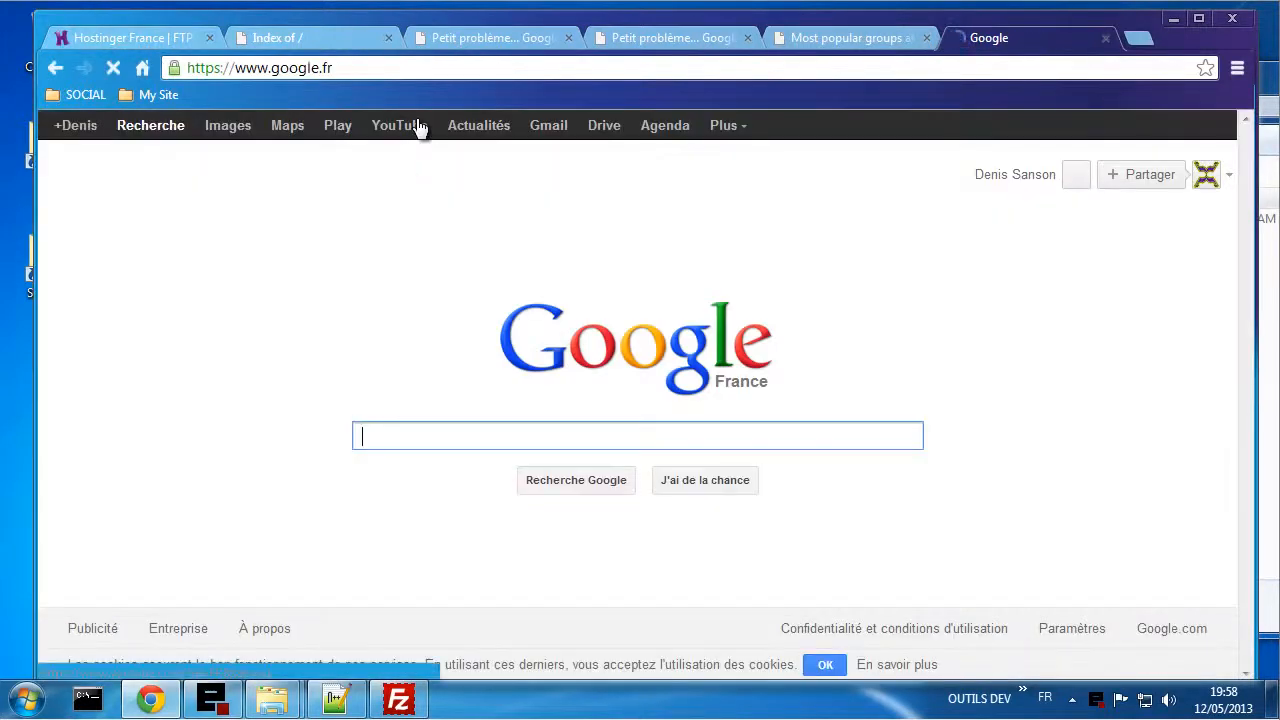
pyautogui.click(548, 128)
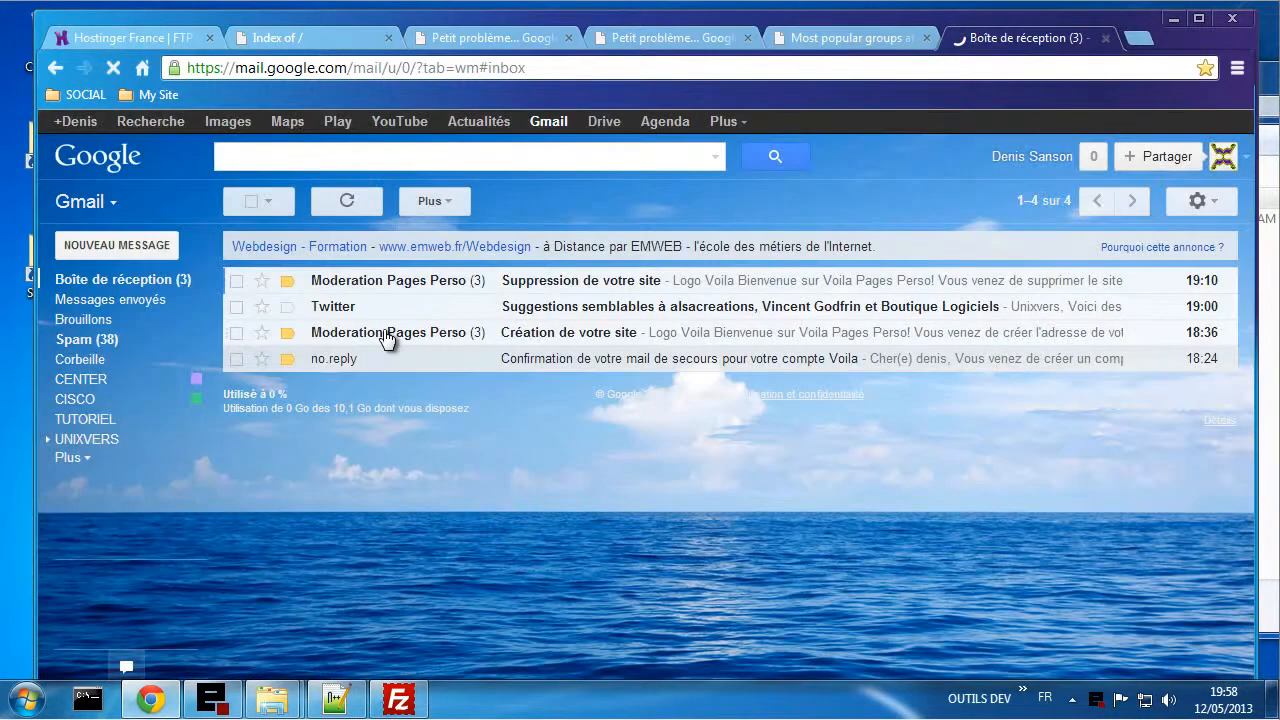
# - Delete the "Suppression de votre site", Twitter suggestions and "Création de votre site" emails from the inbox
pyautogui.moveTo(386, 336)
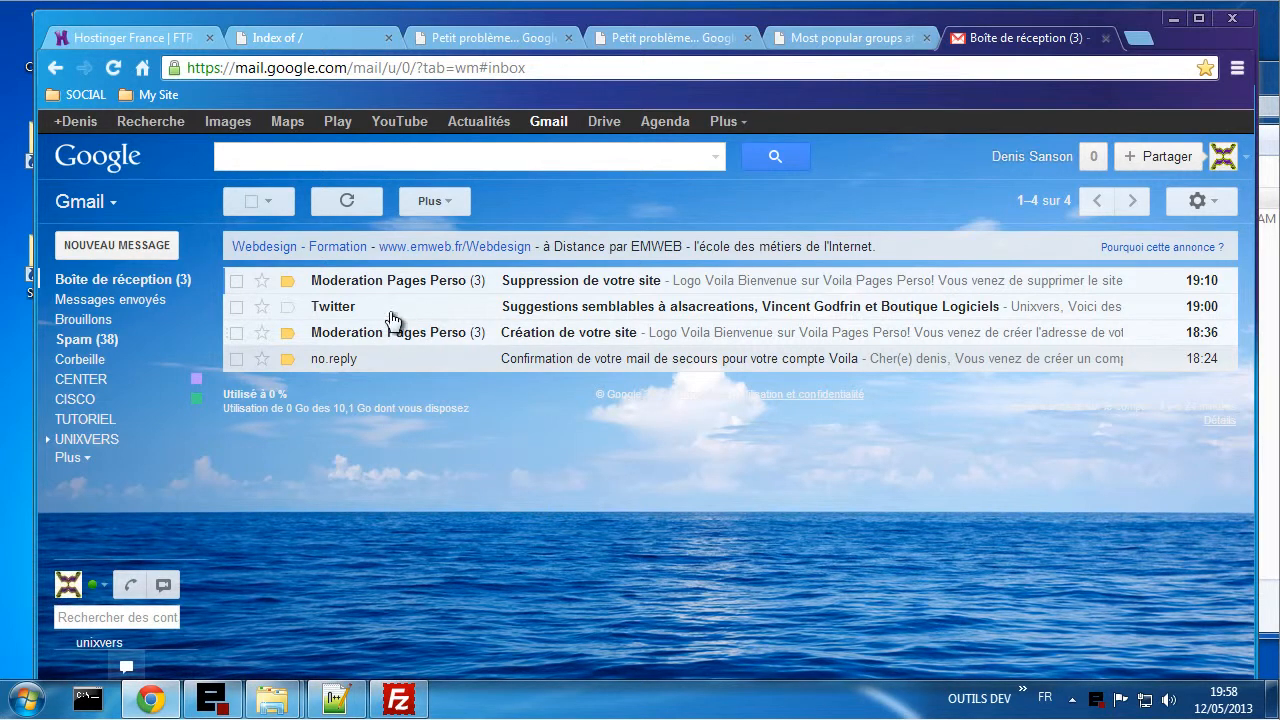
pyautogui.click(393, 281)
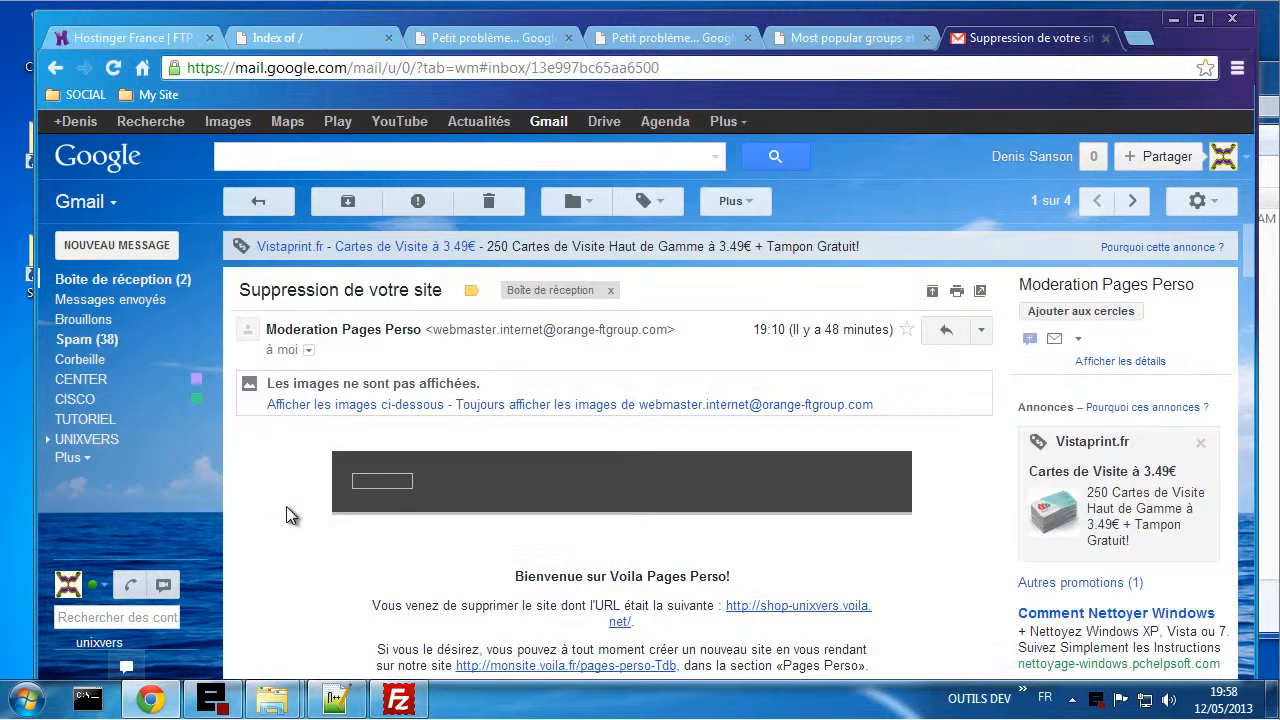
pyautogui.click(488, 201)
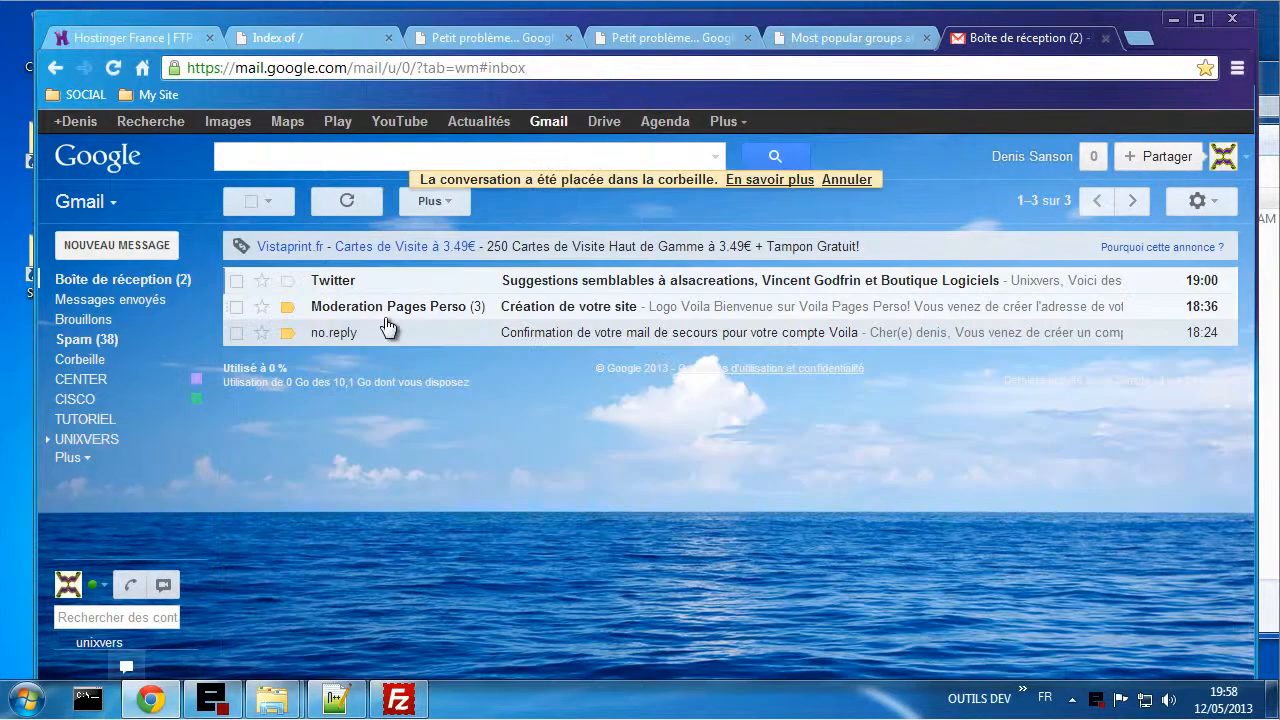
pyautogui.click(235, 306)
pyautogui.click(236, 282)
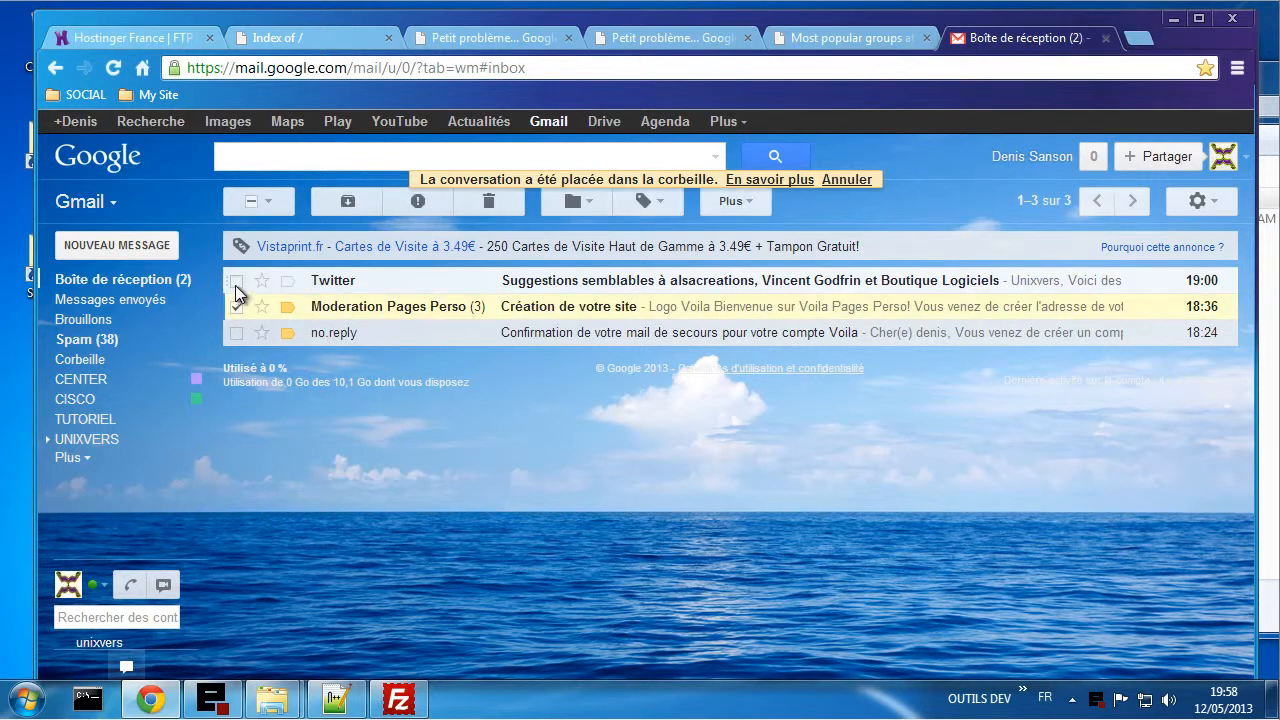
pyautogui.click(488, 204)
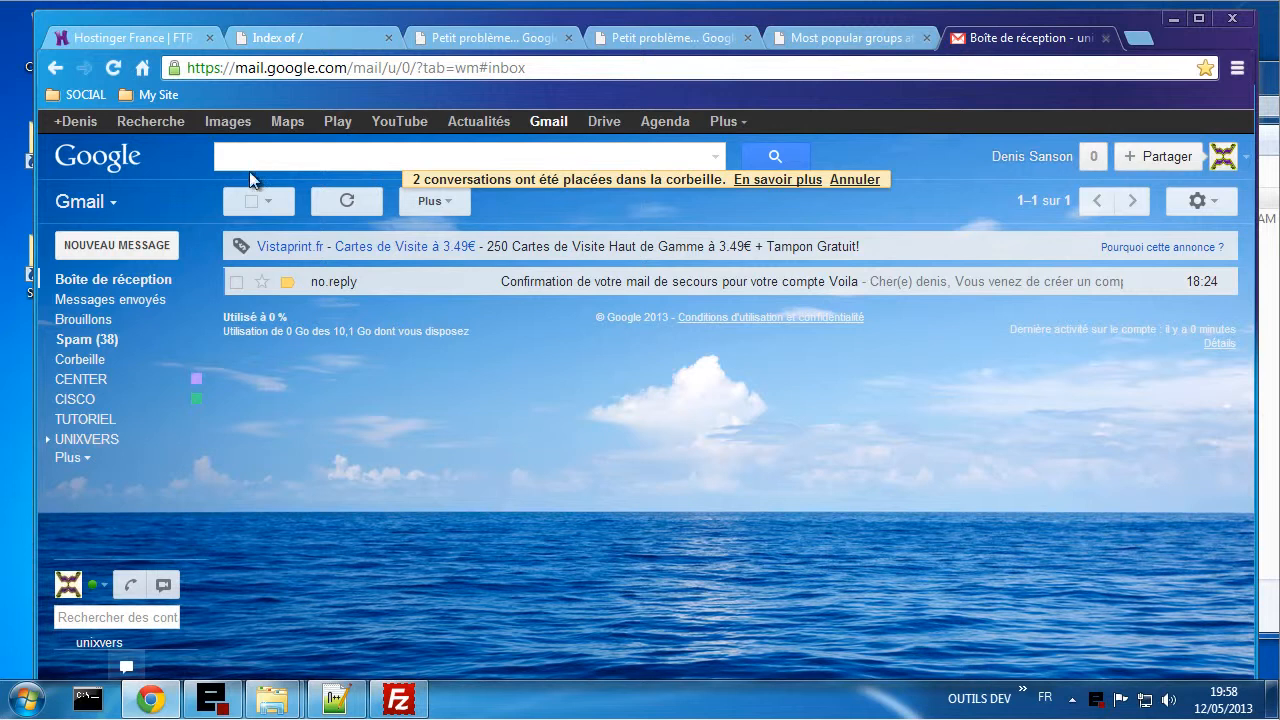
# - In the Hostinger control panel, change the FTP account's password by entering and verifying a new password
pyautogui.click(155, 45)
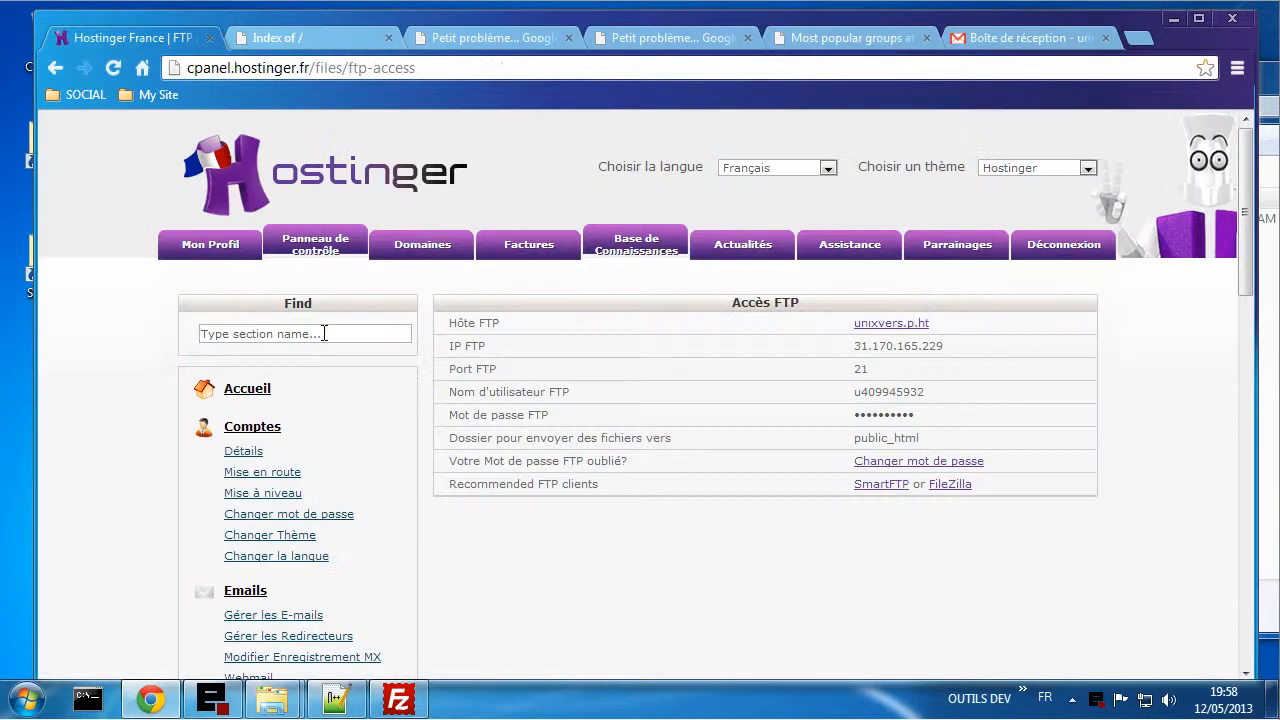
pyautogui.click(879, 466)
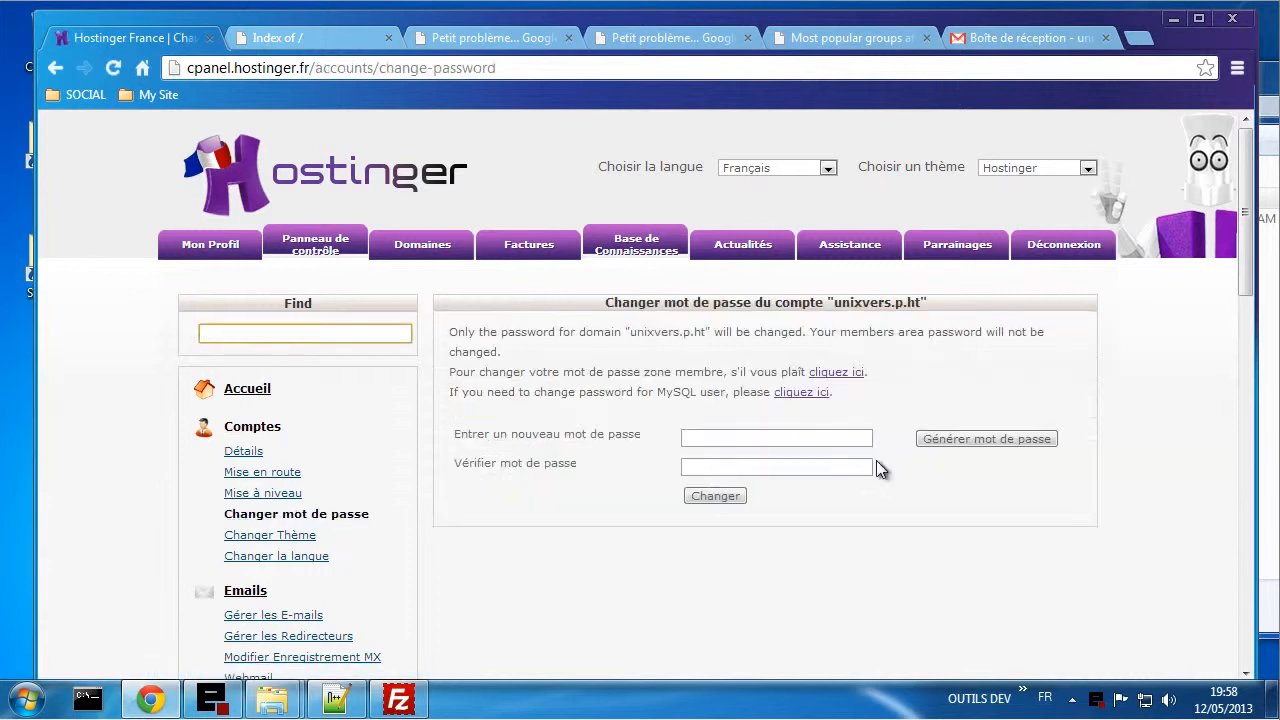
pyautogui.click(724, 437)
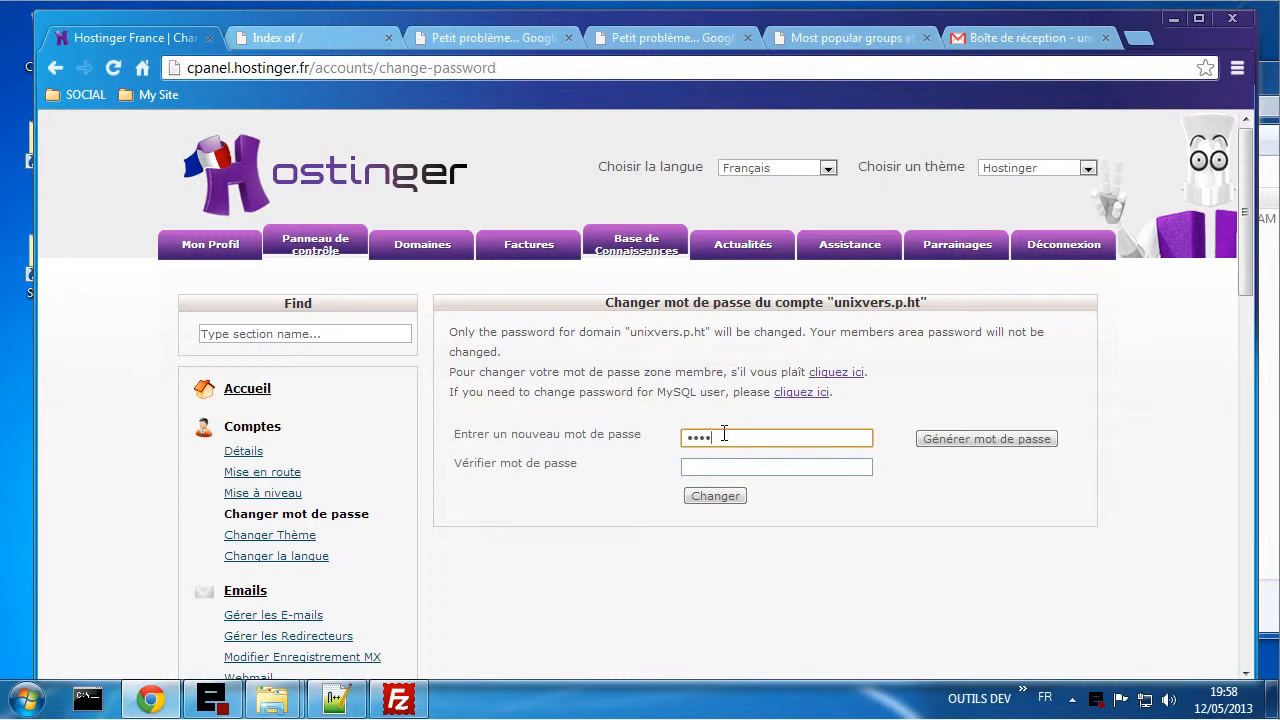
pyautogui.press('Tab')
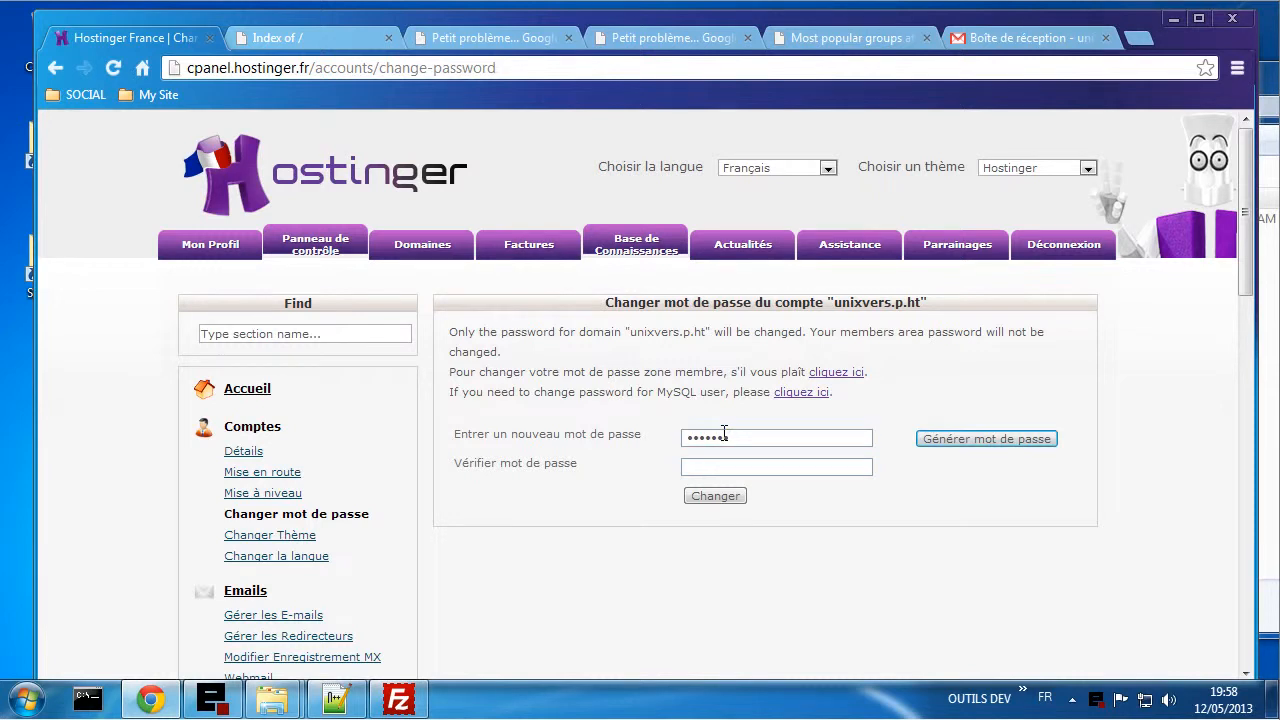
pyautogui.click(713, 467)
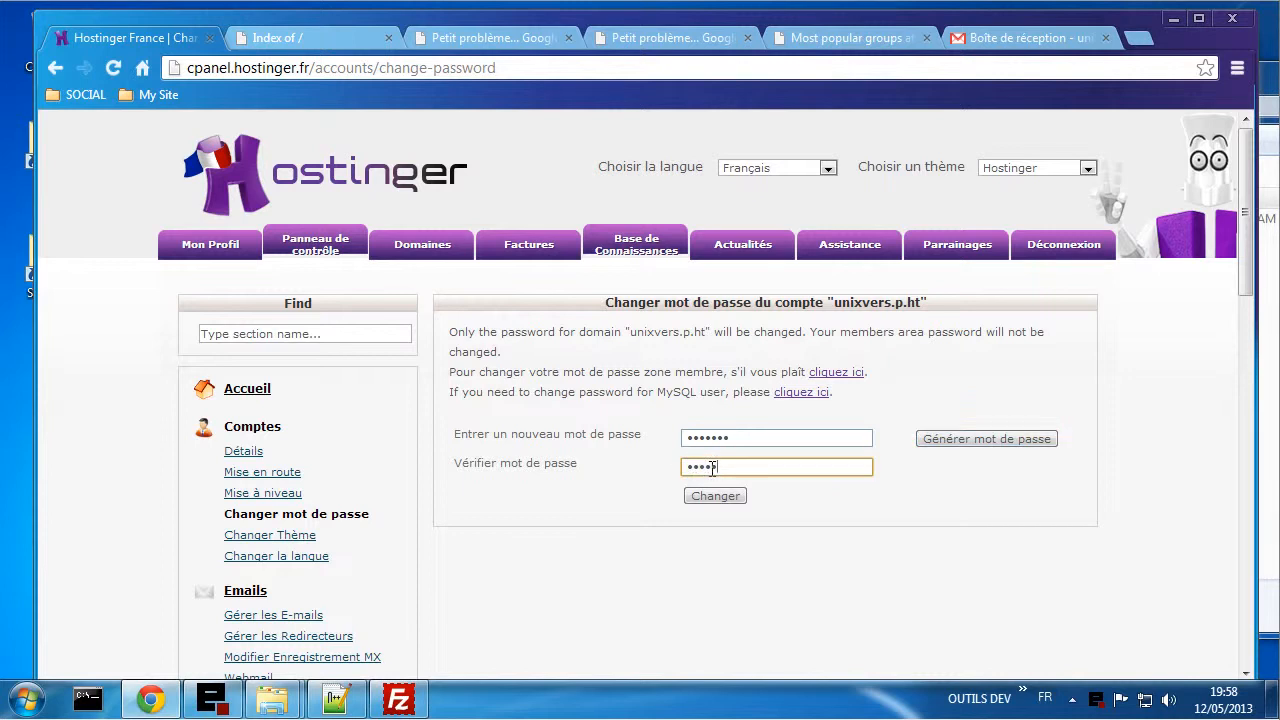
pyautogui.click(716, 499)
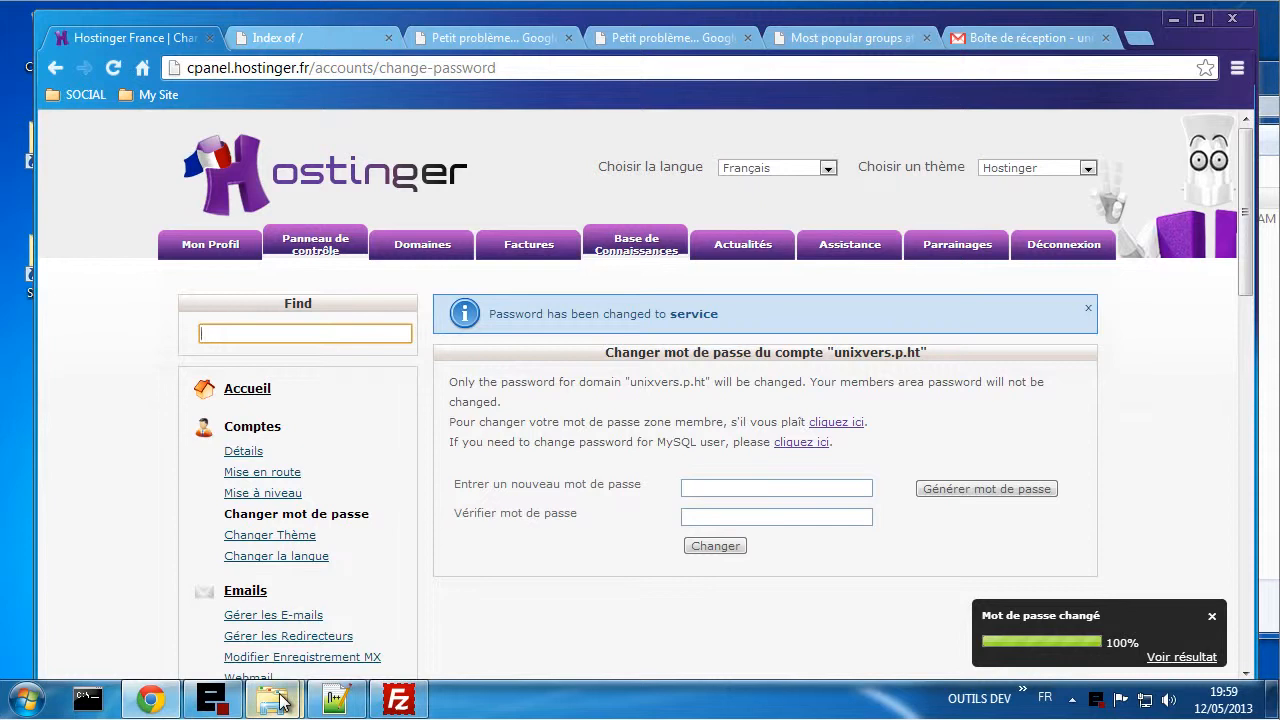
# - Switch to FileZilla and replace the blog site's stored password with the new FTP password
pyautogui.moveTo(278, 700)
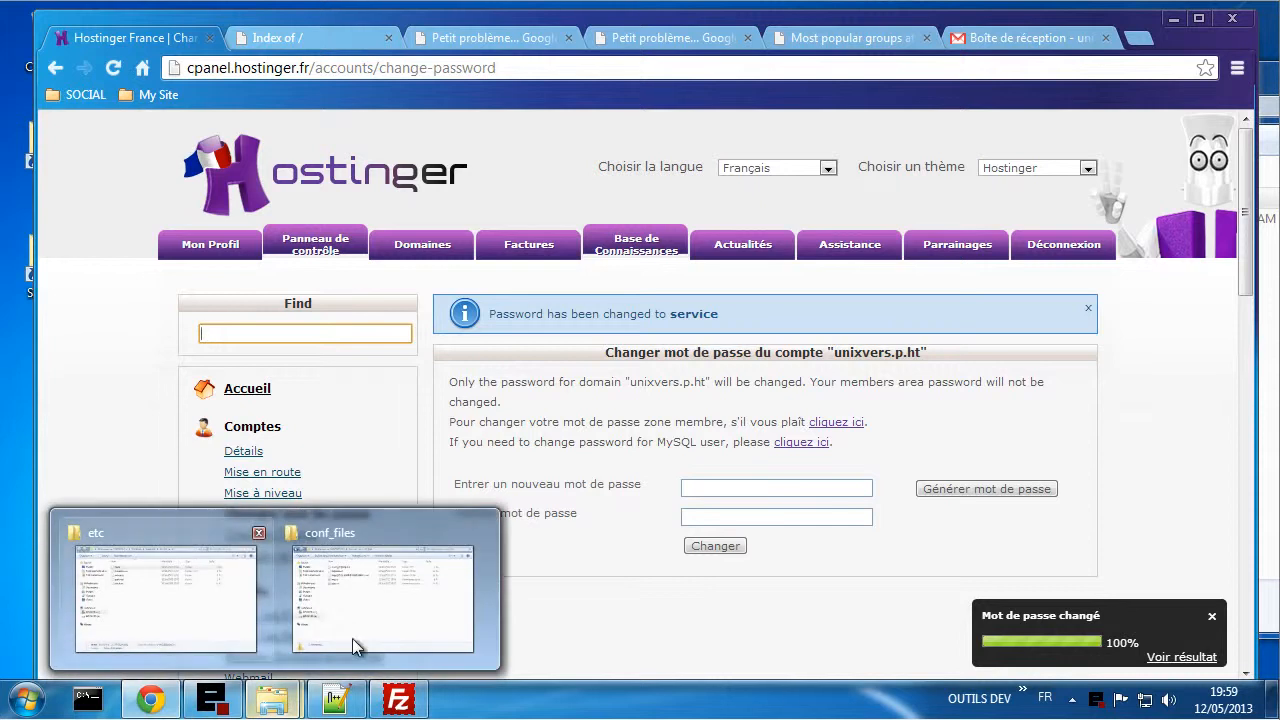
pyautogui.click(402, 699)
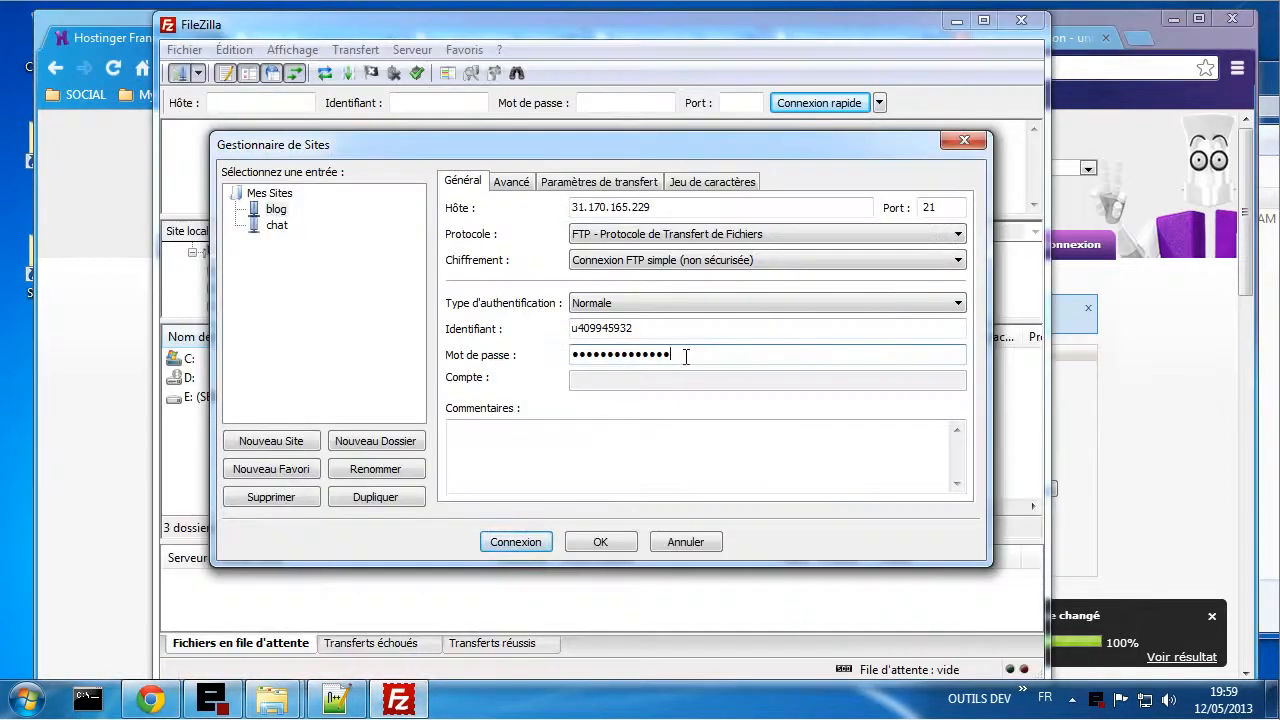
pyautogui.moveTo(686, 357); pyautogui.dragTo(523, 357)
pyautogui.write('•••••••')
pyautogui.click(293, 228)
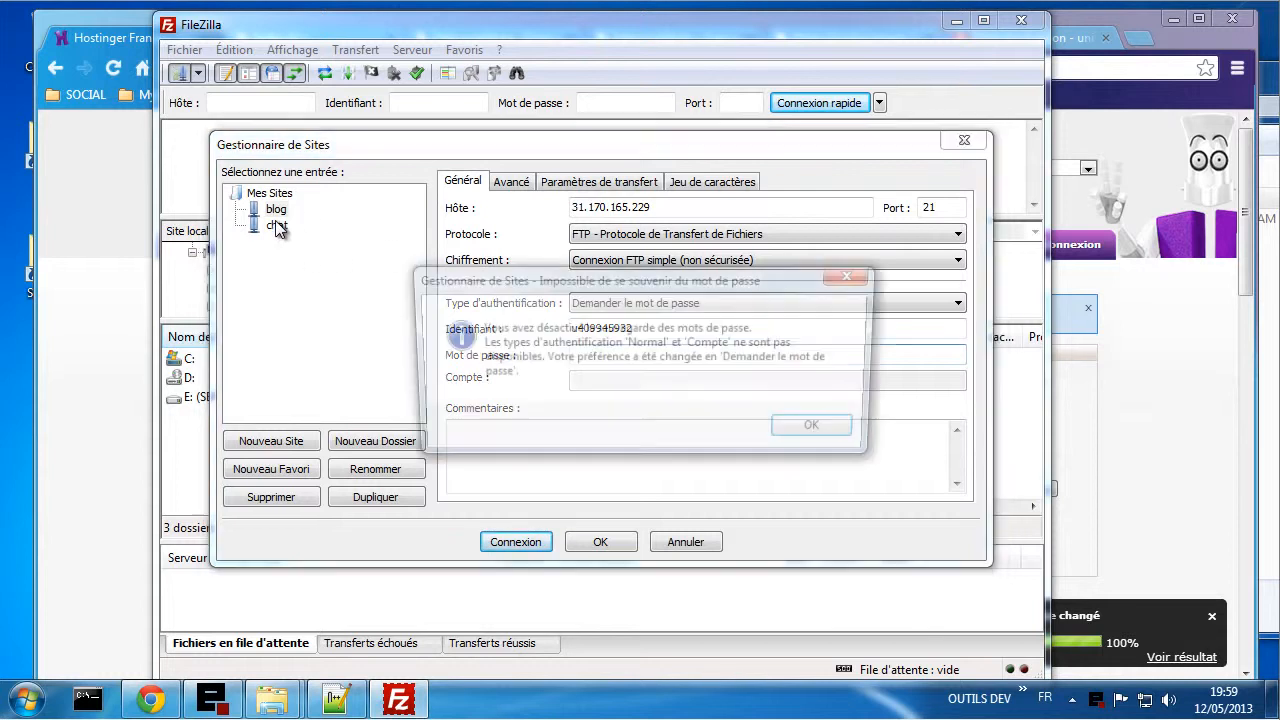
pyautogui.click(822, 431)
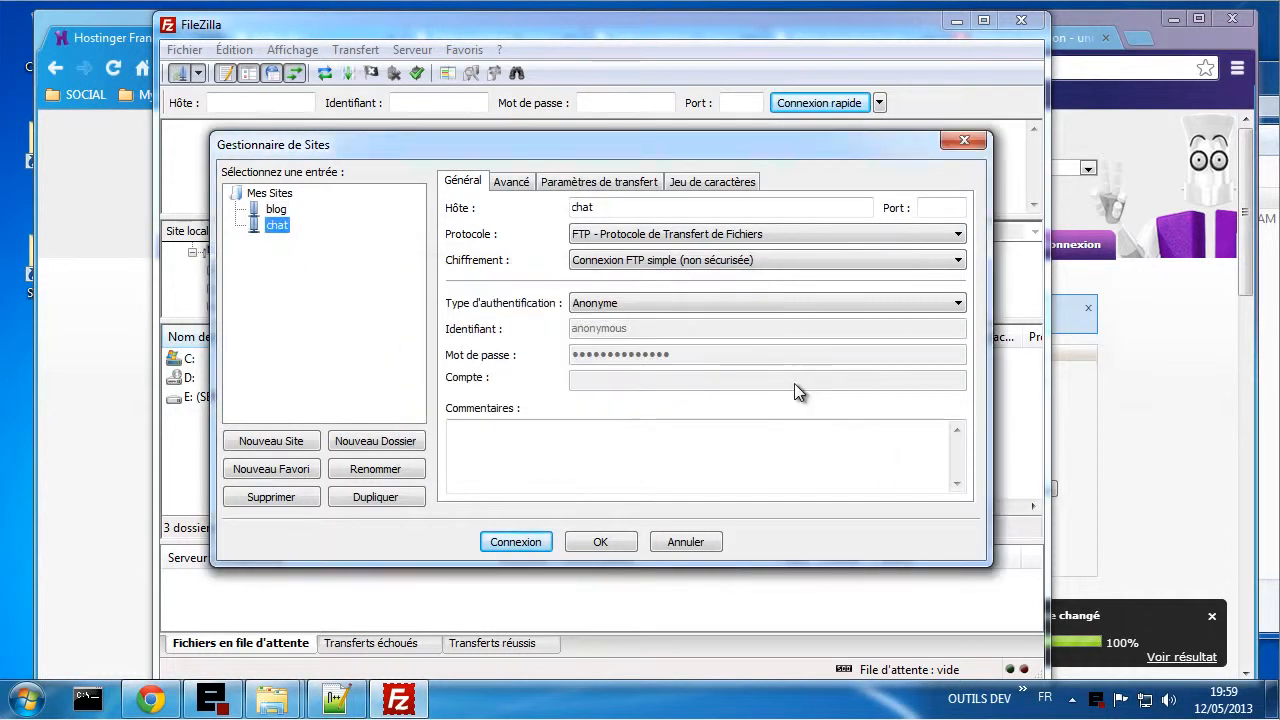
# - Delete the chat site from the site manager
pyautogui.click(277, 210)
pyautogui.click(281, 228)
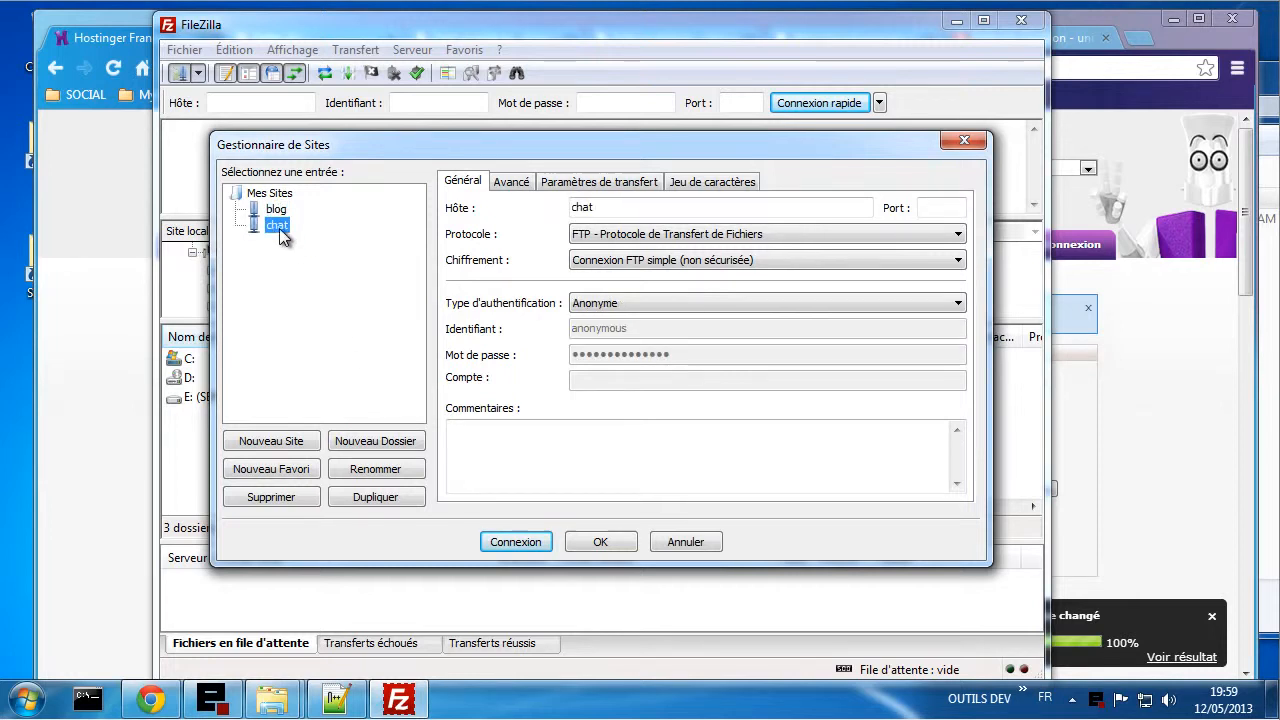
pyautogui.click(286, 500)
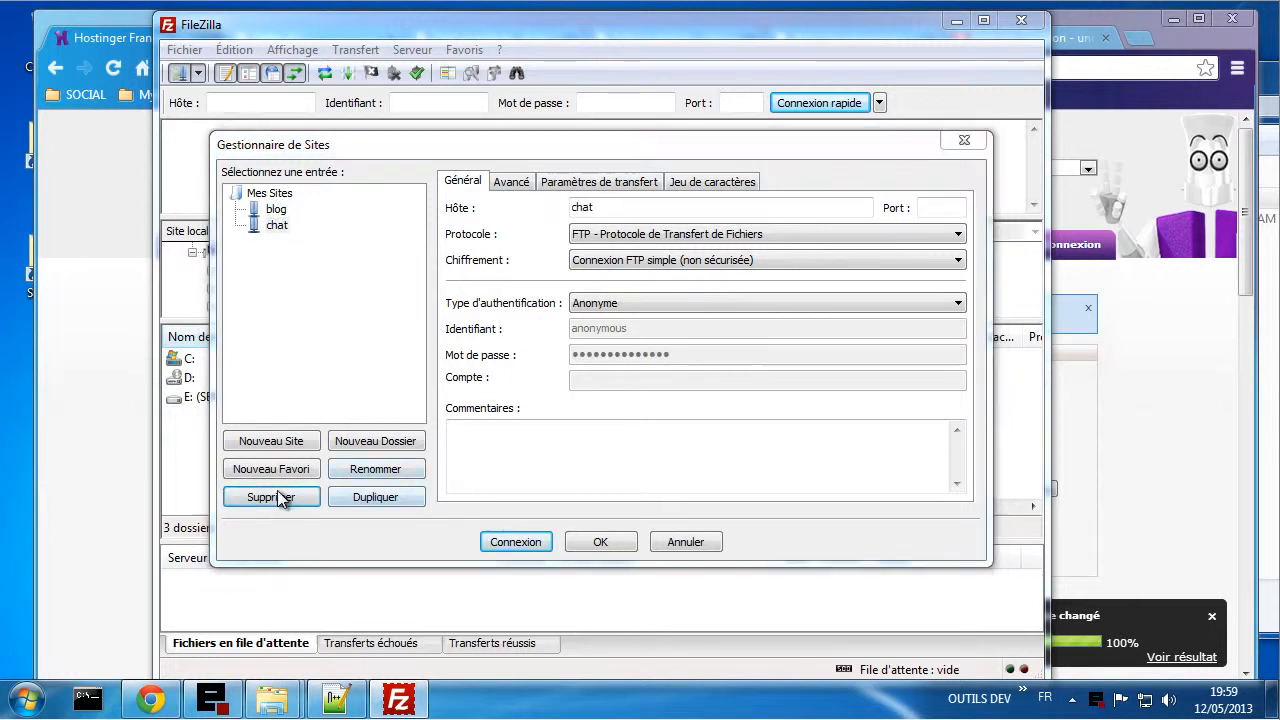
pyautogui.click(549, 390)
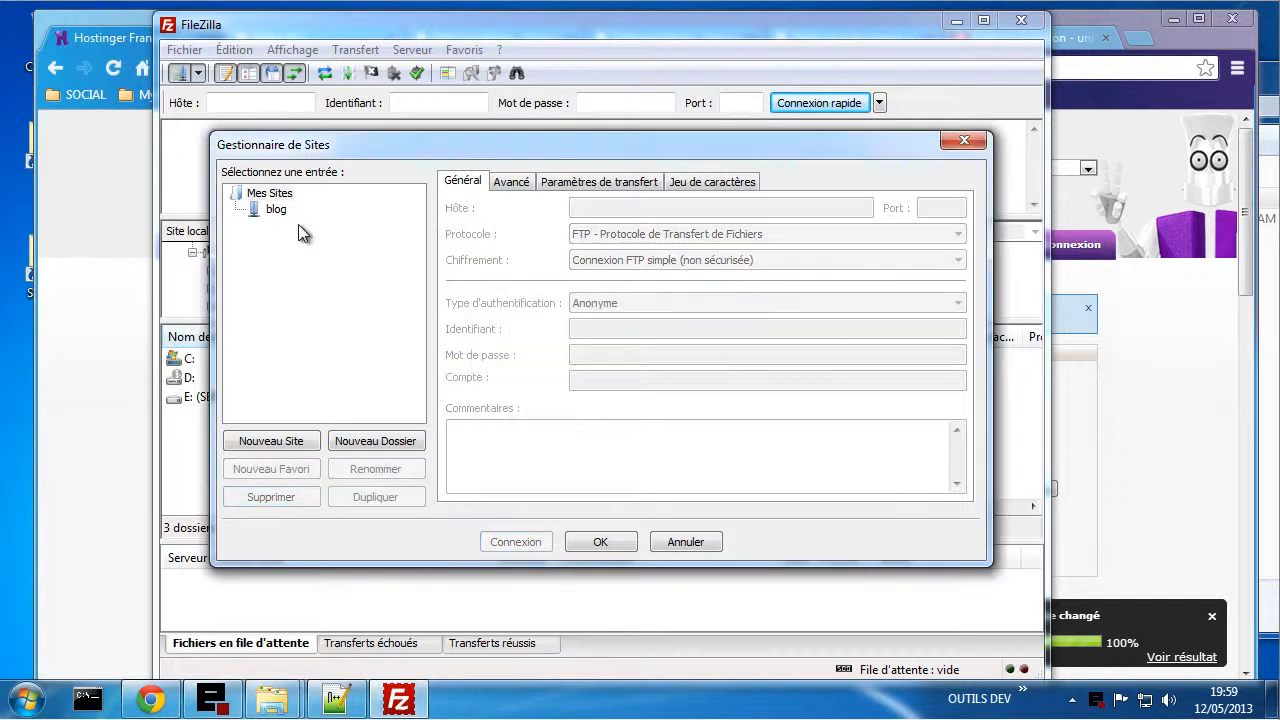
# - Set the blog site's authentication type to Normale, enter the FTP password and save the site manager's changes
pyautogui.click(275, 210)
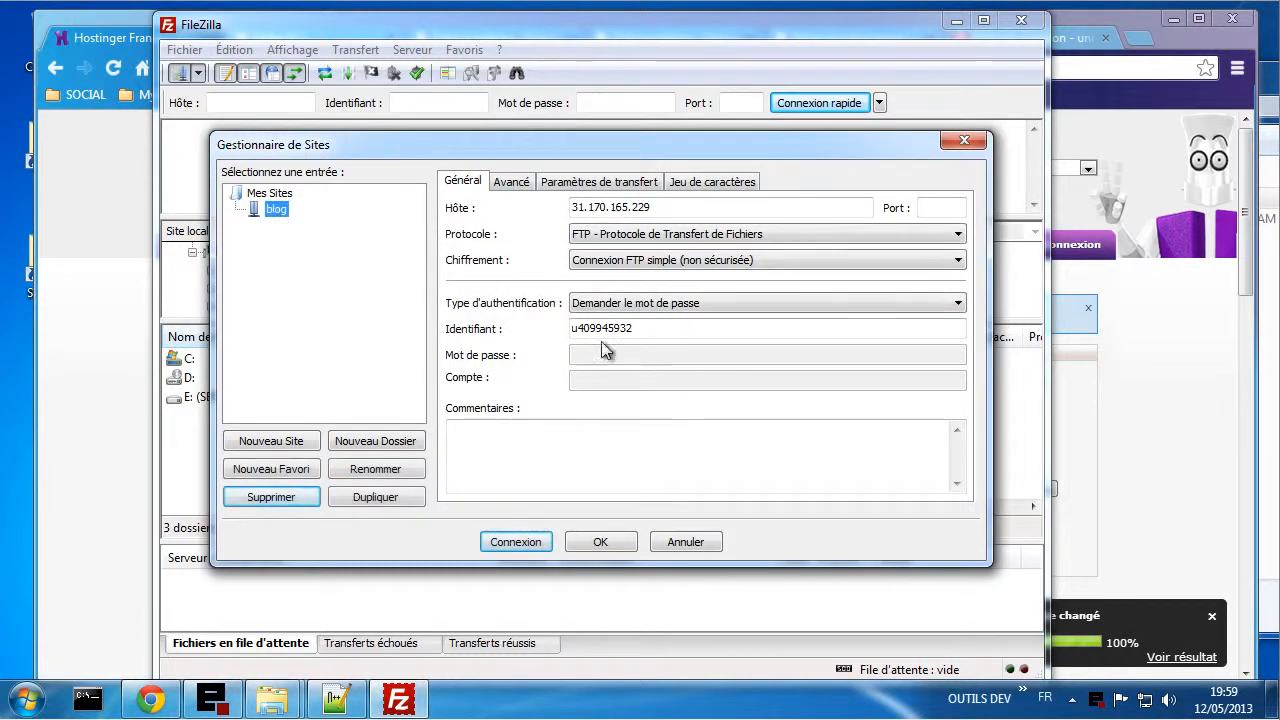
pyautogui.click(644, 303)
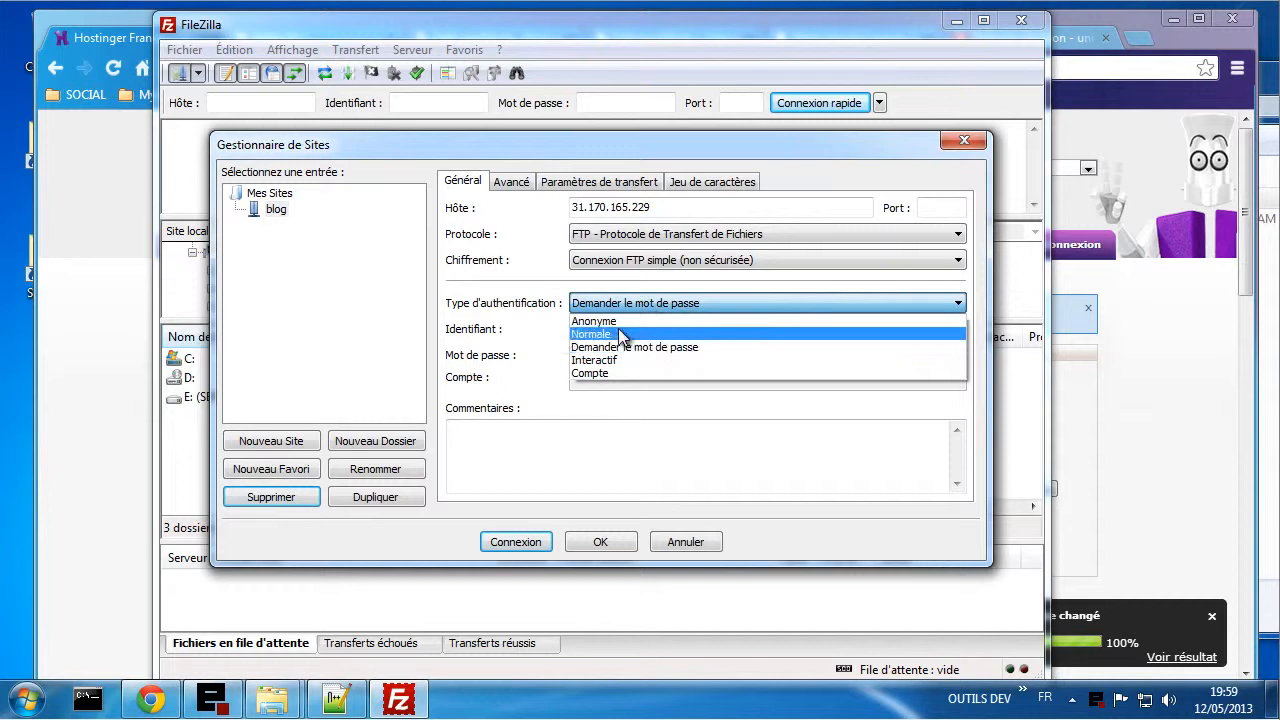
pyautogui.click(614, 334)
pyautogui.click(640, 354)
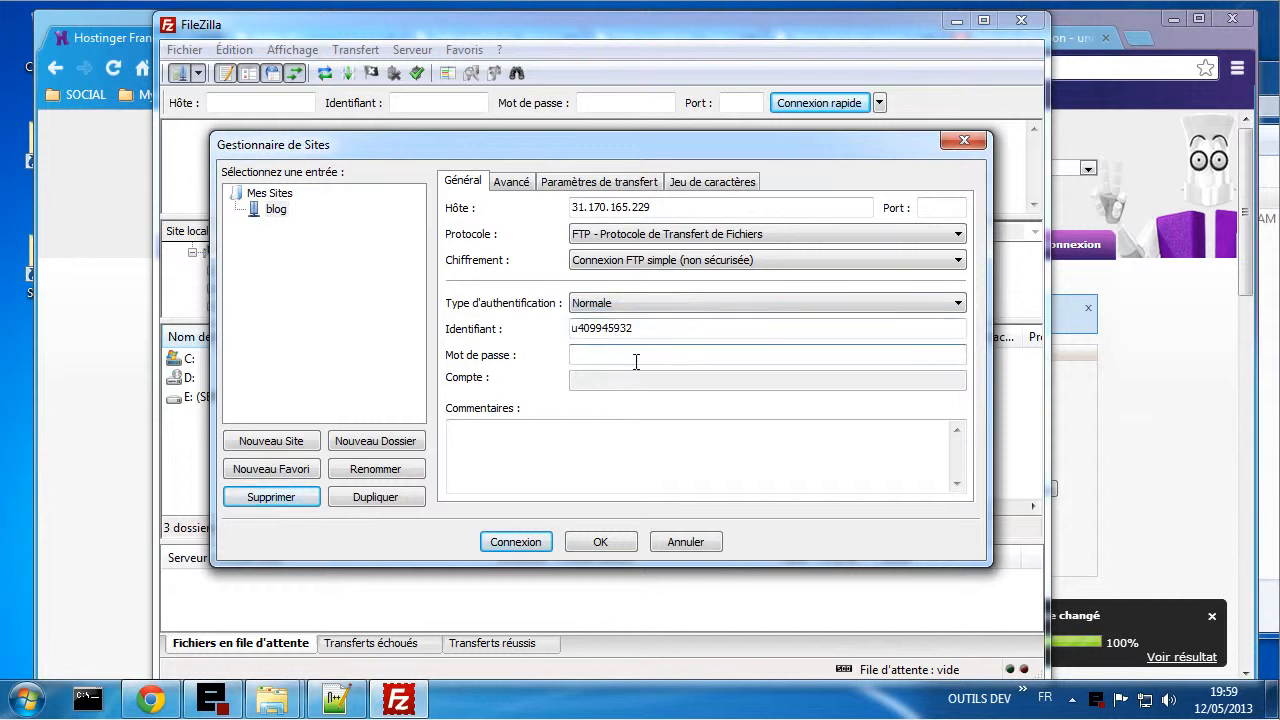
pyautogui.write('•••••••')
pyautogui.click(600, 541)
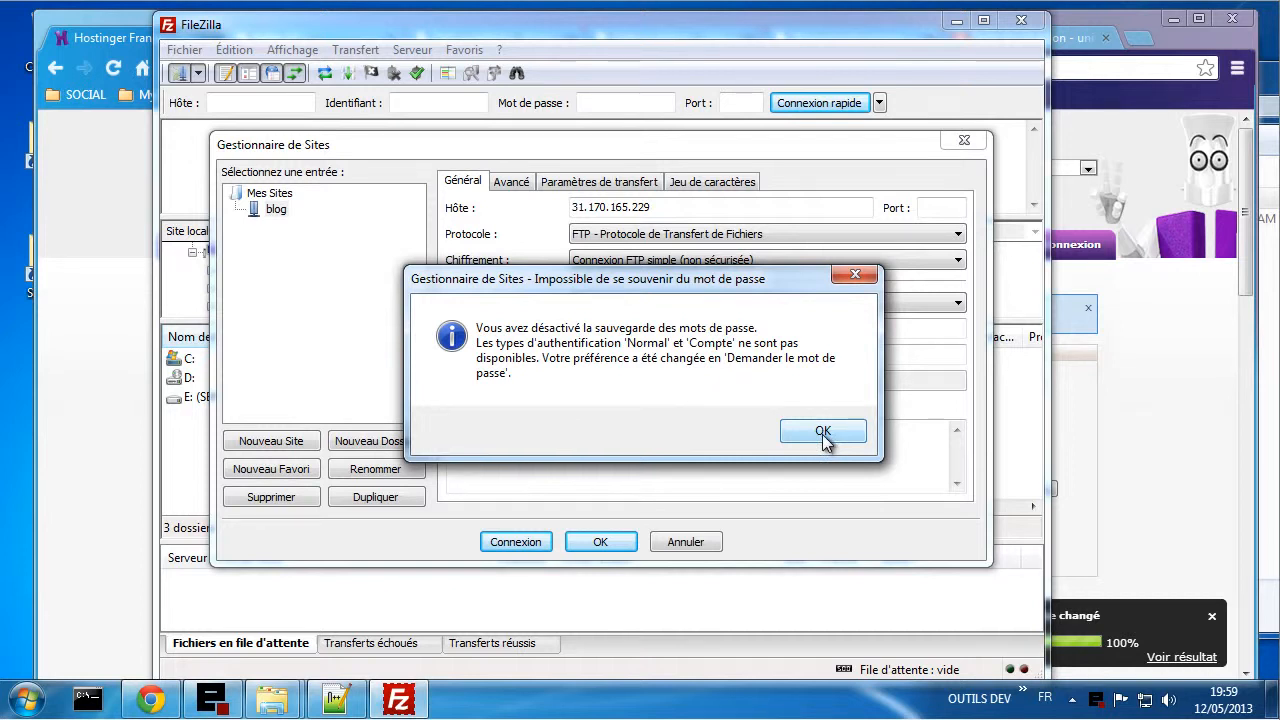
pyautogui.click(822, 432)
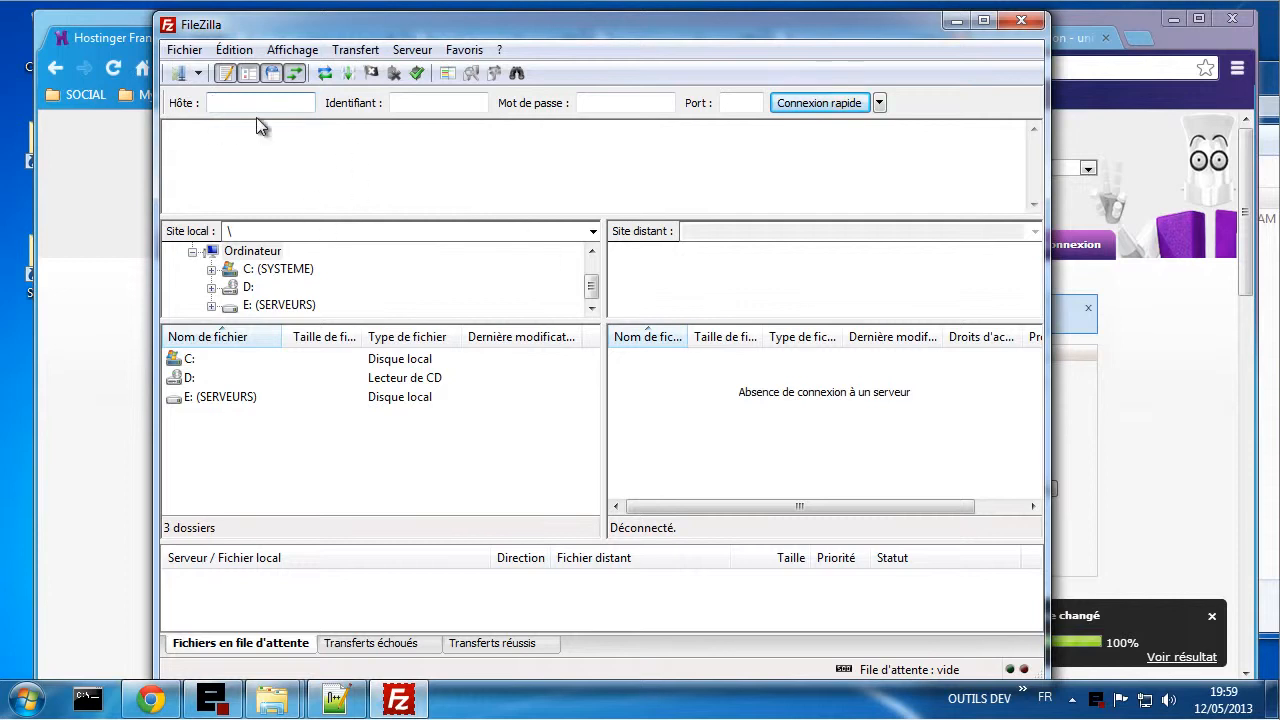
# - Connect to the blog site, entering the FTP password and keeping it remembered for the session
pyautogui.click(198, 73)
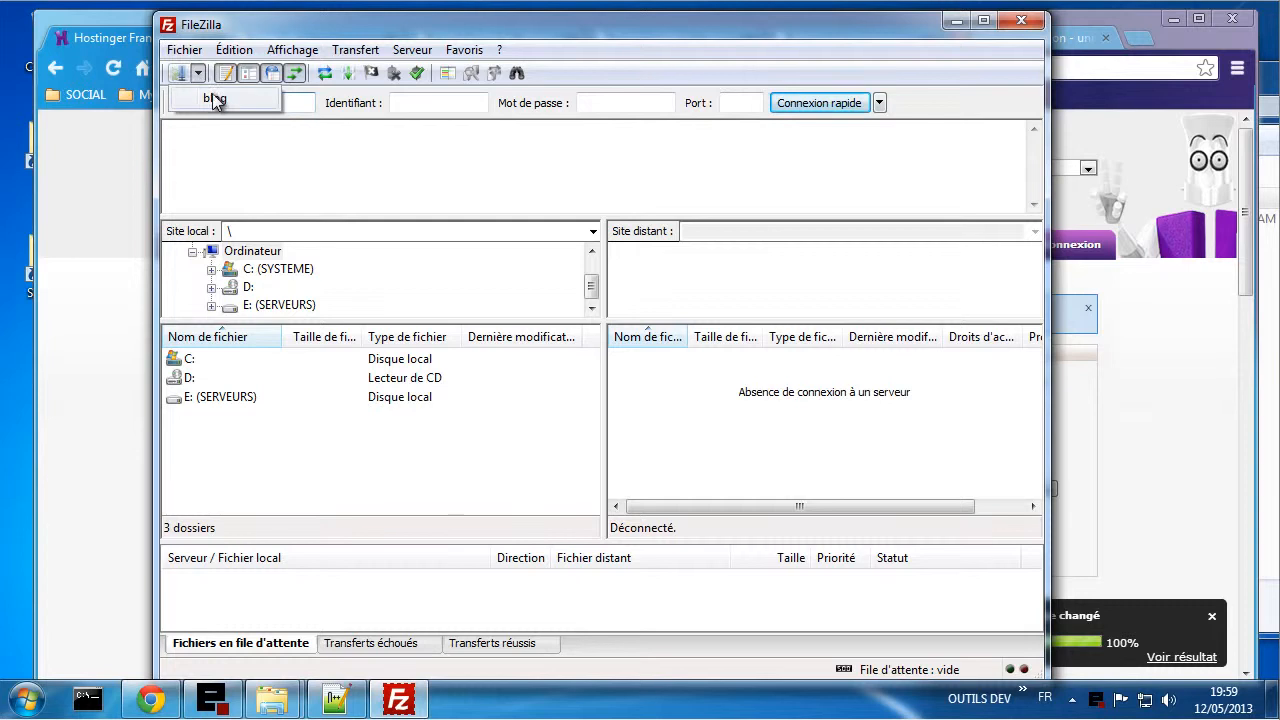
pyautogui.click(215, 99)
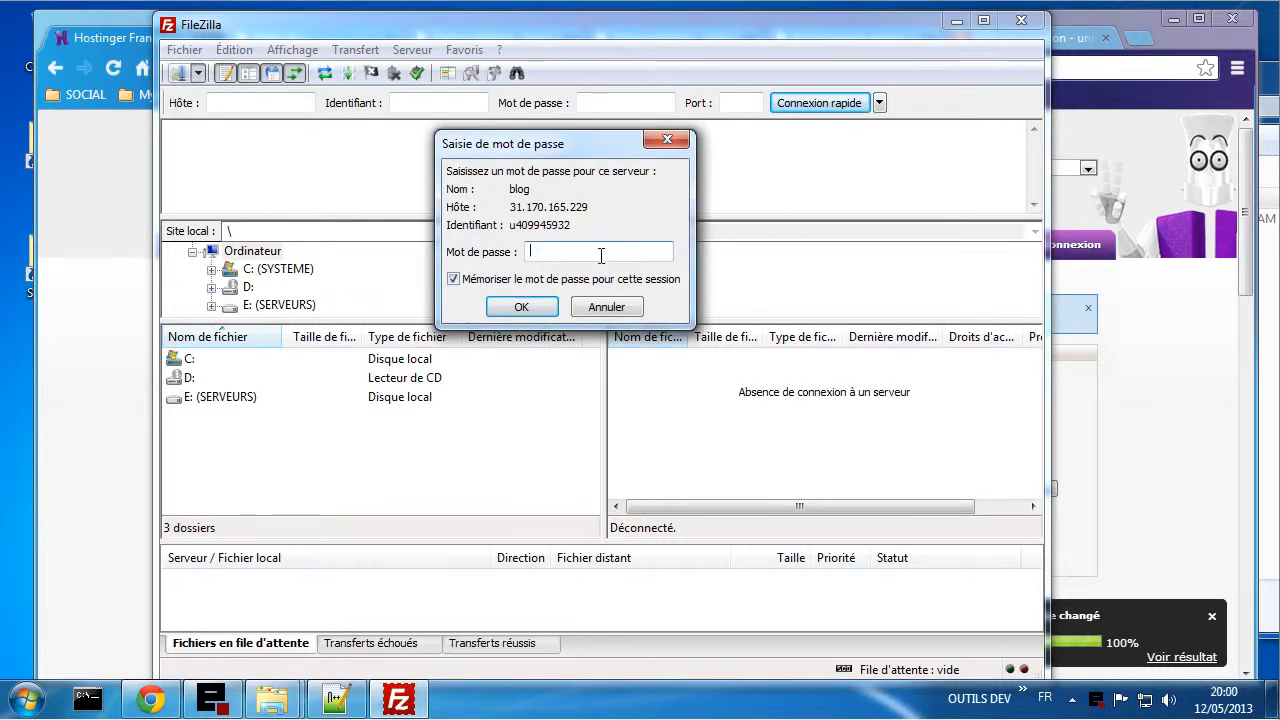
pyautogui.write('•••')
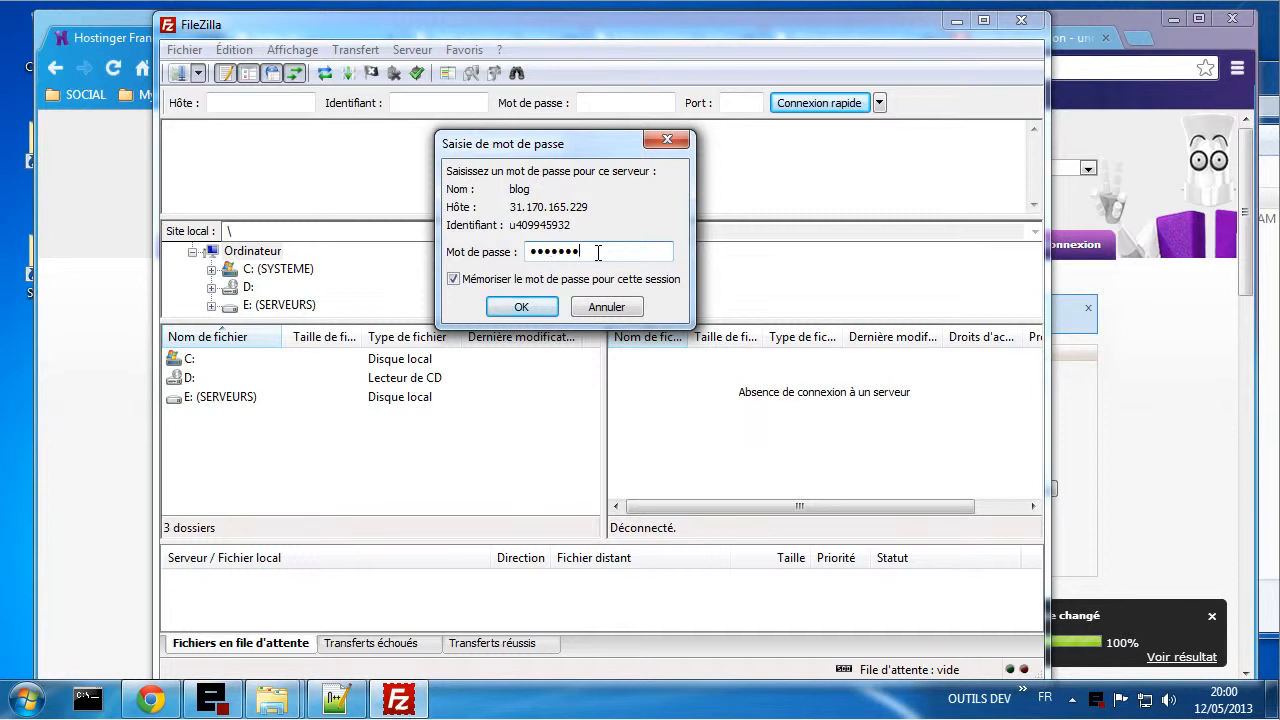
pyautogui.write('••••')
pyautogui.click(521, 307)
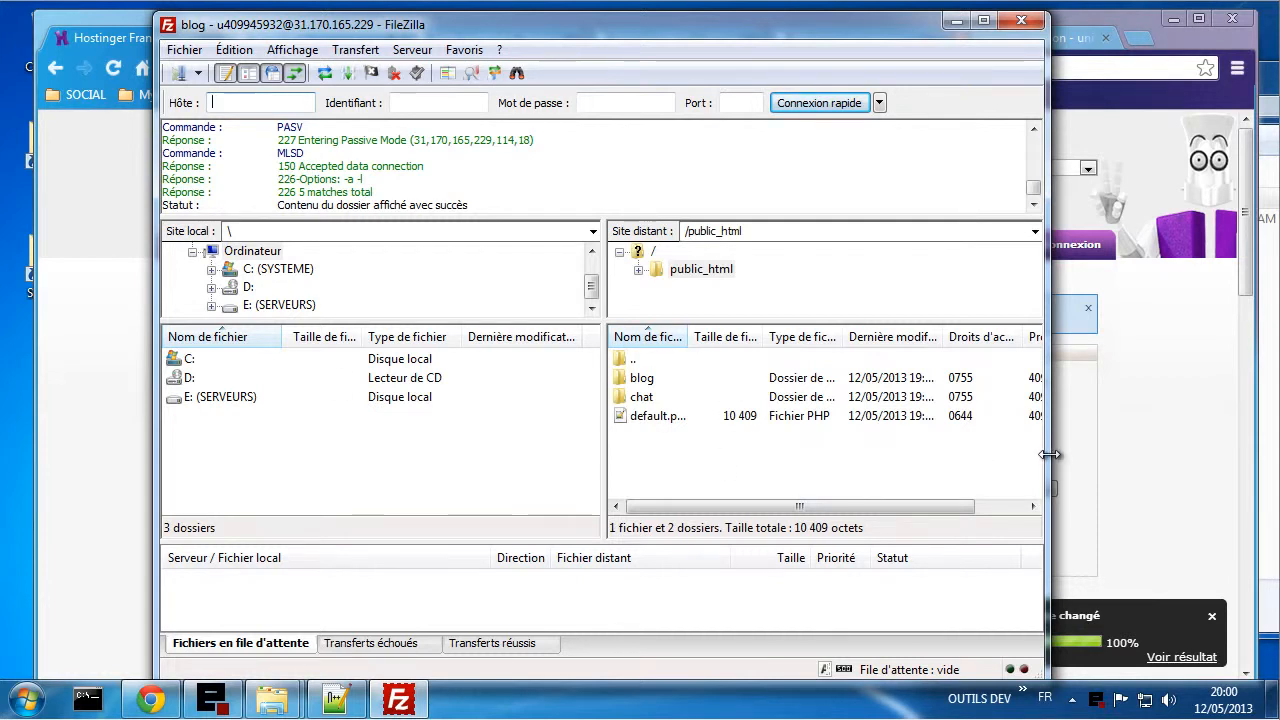
# - Widen the window and look inside the remote blog and chat folders, returning to /public_html
pyautogui.moveTo(1049, 454); pyautogui.dragTo(1172, 458)
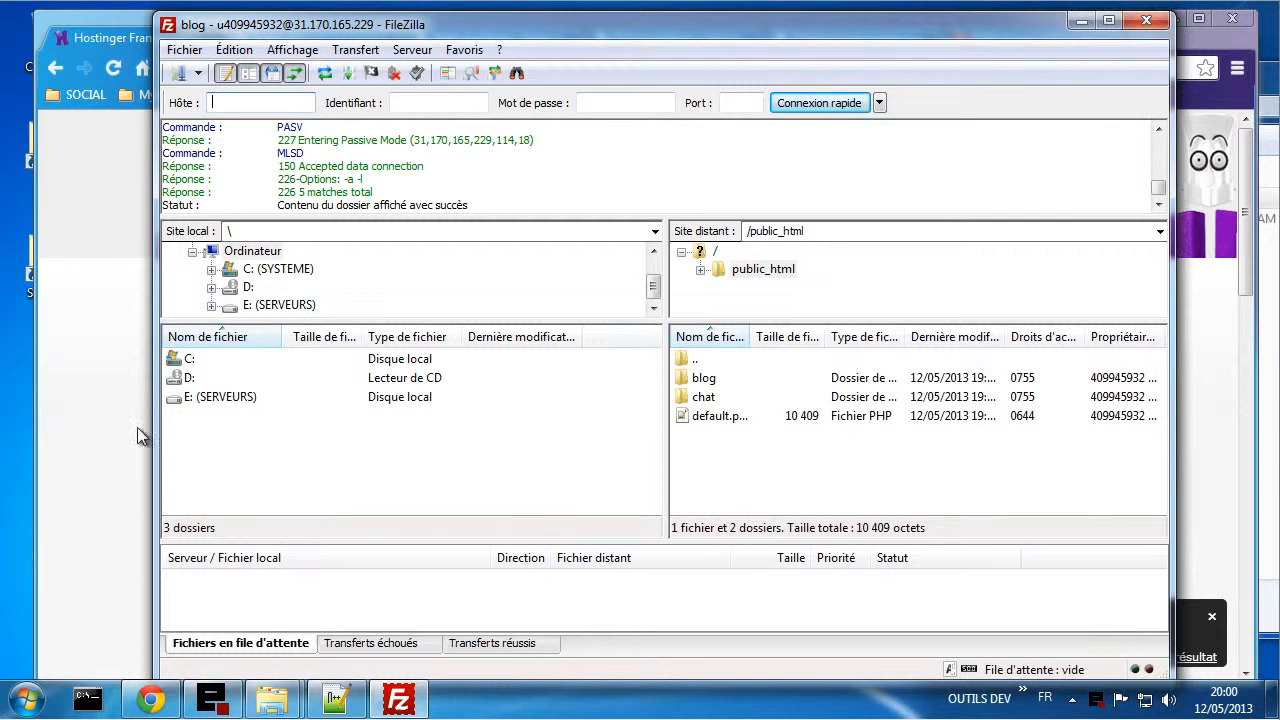
pyautogui.moveTo(156, 438); pyautogui.dragTo(62, 431)
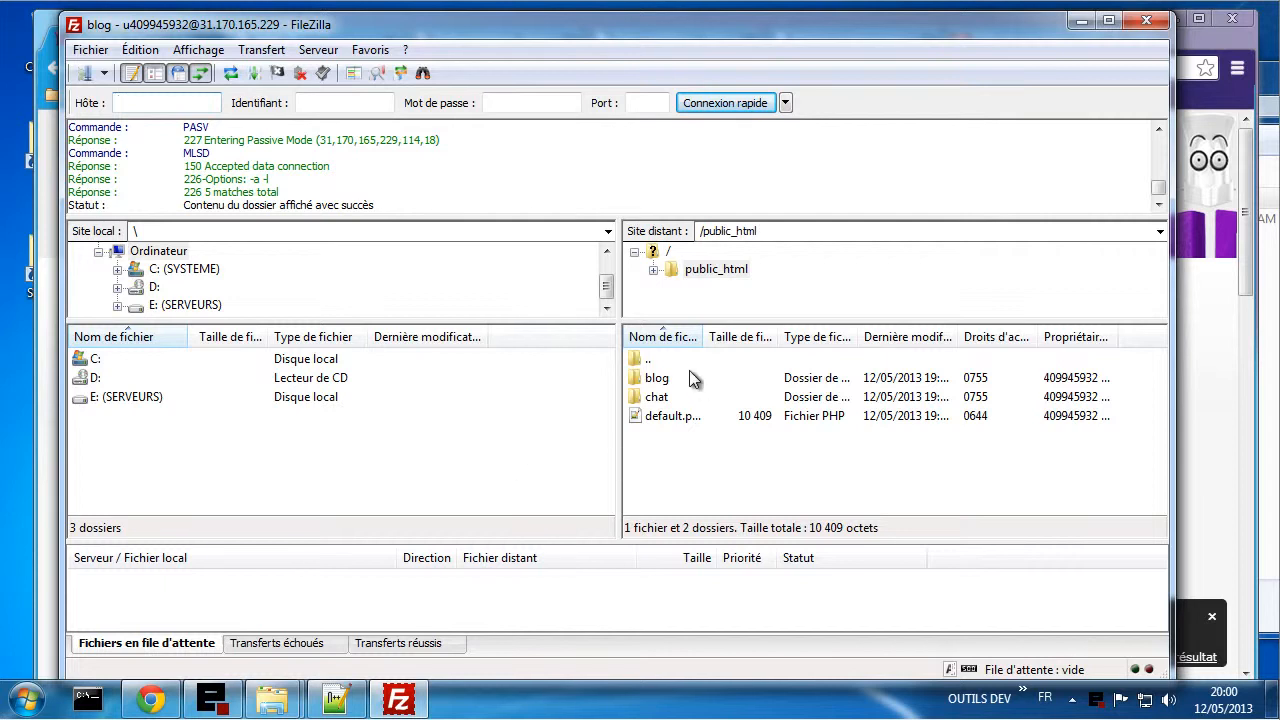
pyautogui.doubleClick(651, 380)
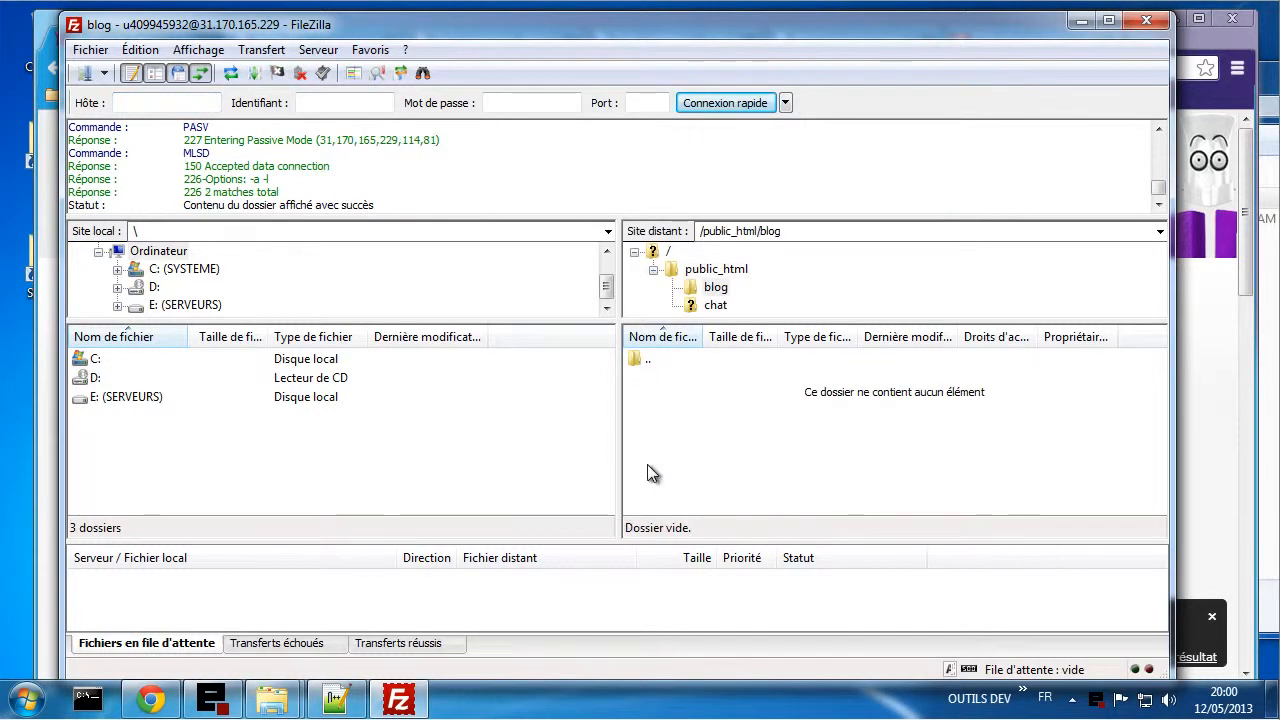
pyautogui.doubleClick(650, 360)
pyautogui.doubleClick(659, 398)
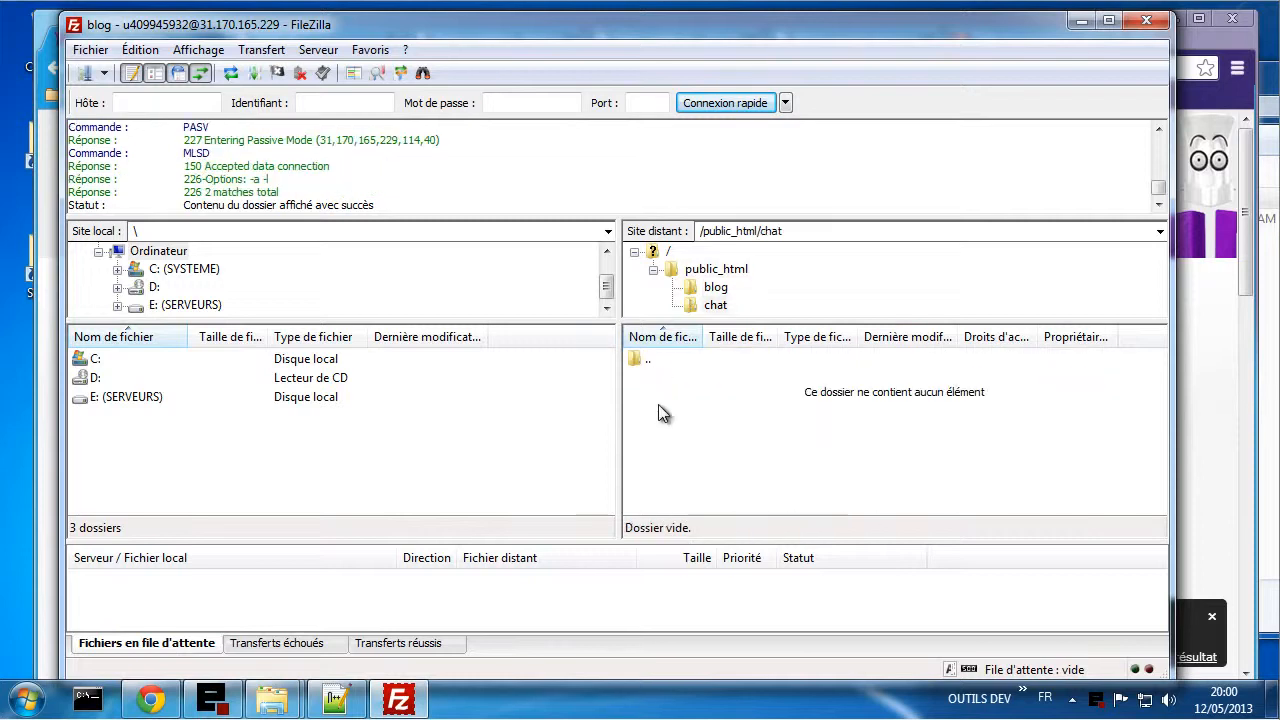
pyautogui.doubleClick(648, 360)
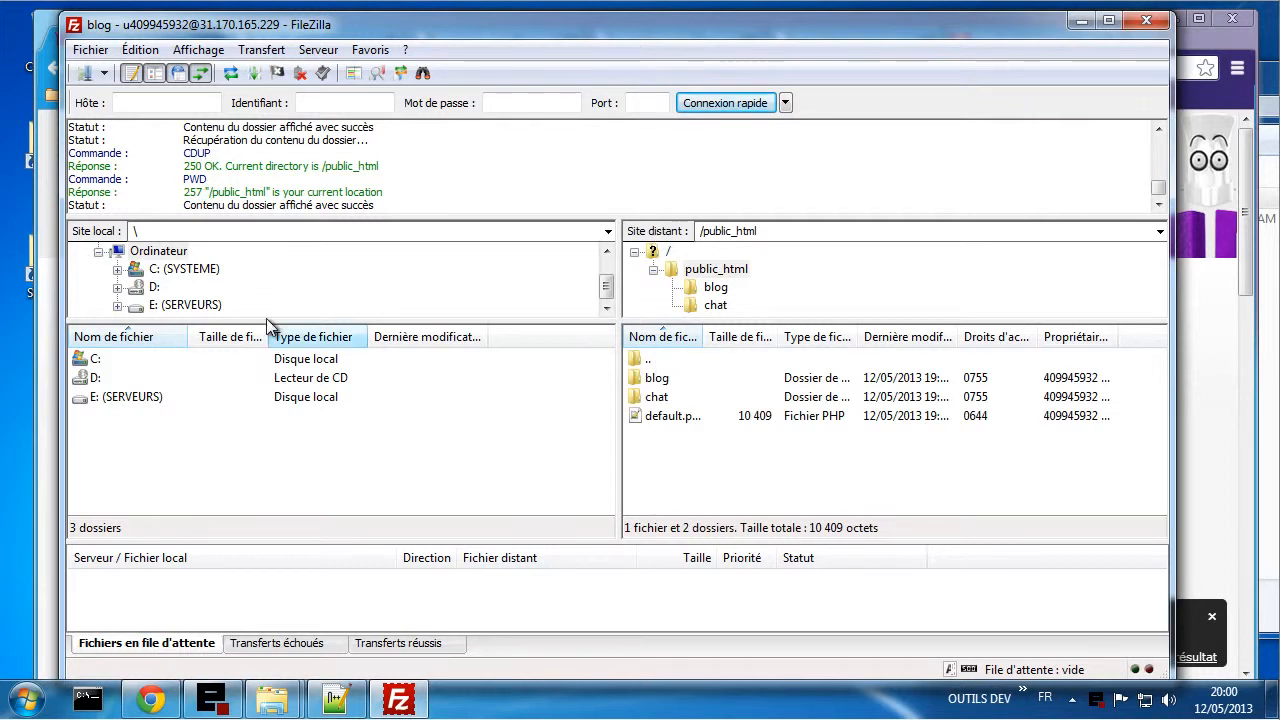
# - Open the local folder E:\Virtualhosts\webuser1\www and the remote folder /public_html/blog
pyautogui.click(177, 306)
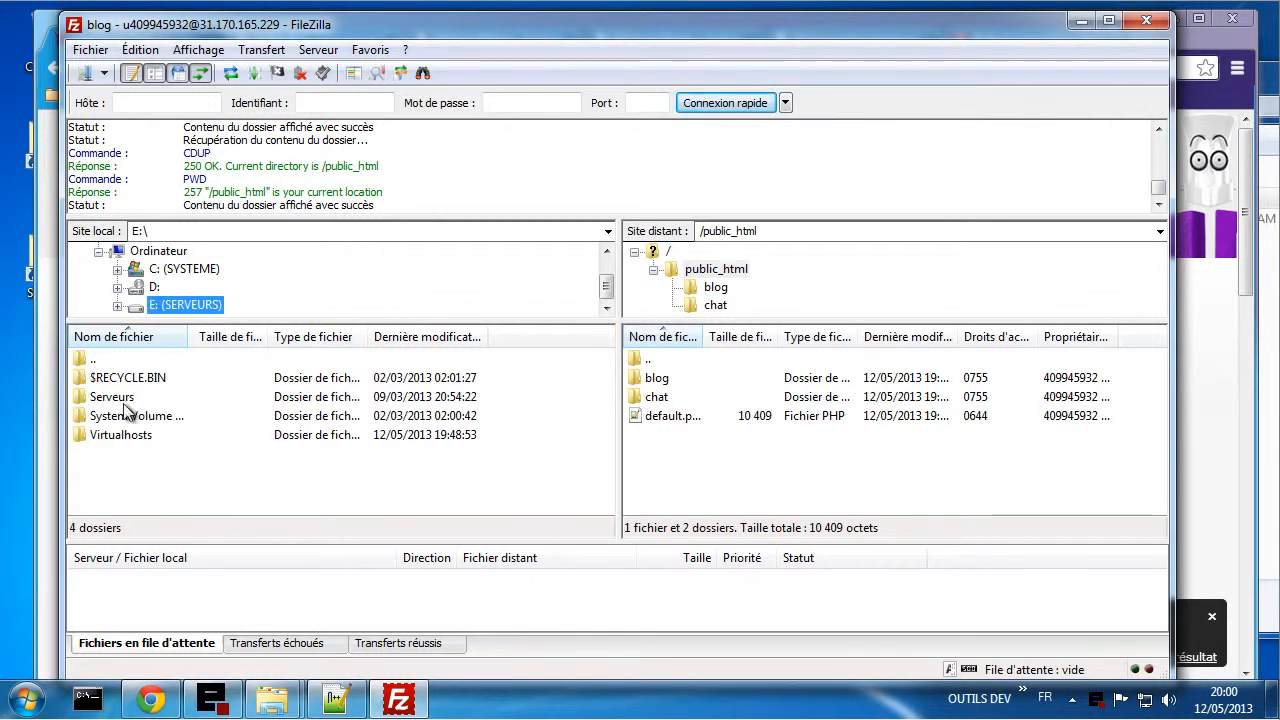
pyautogui.doubleClick(133, 438)
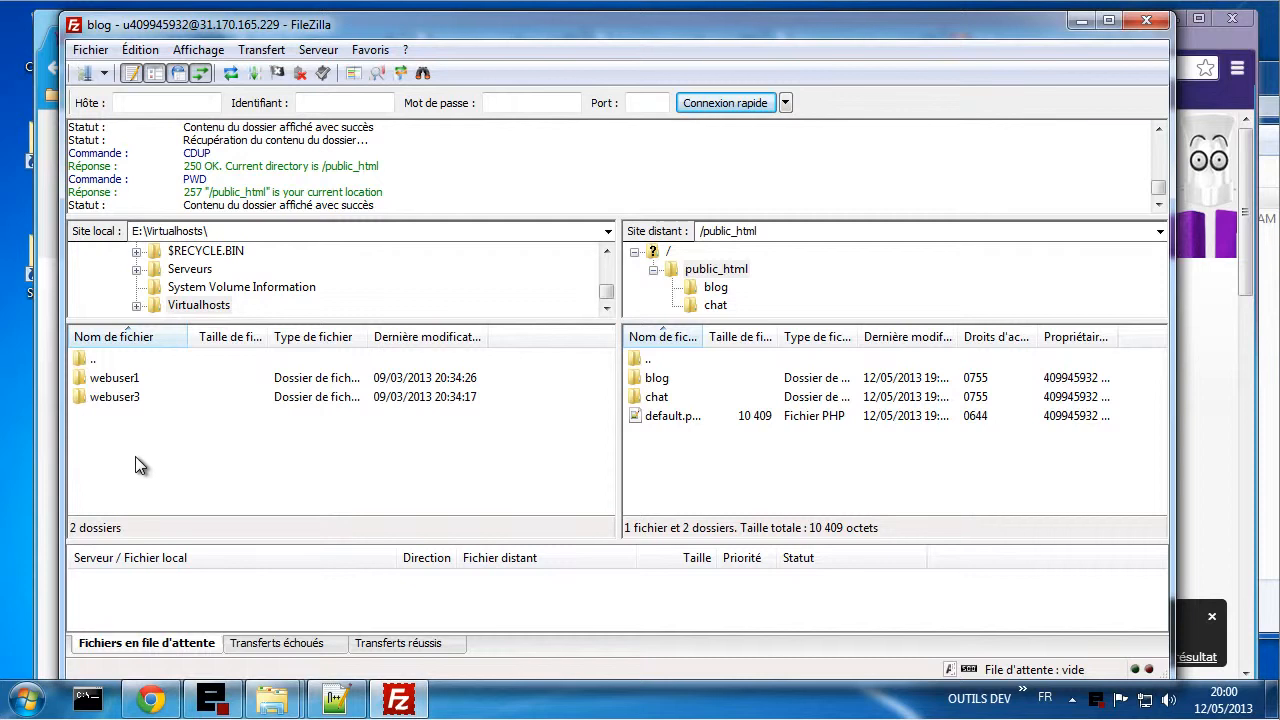
pyautogui.doubleClick(126, 378)
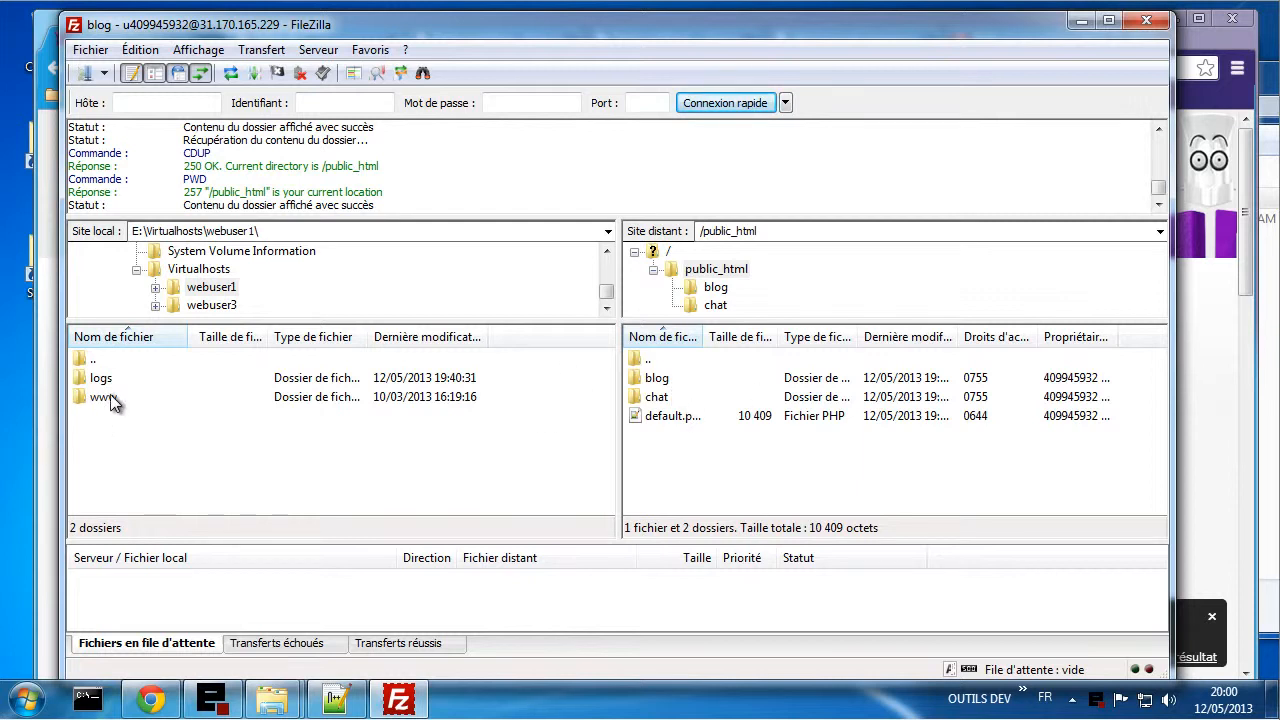
pyautogui.doubleClick(660, 382)
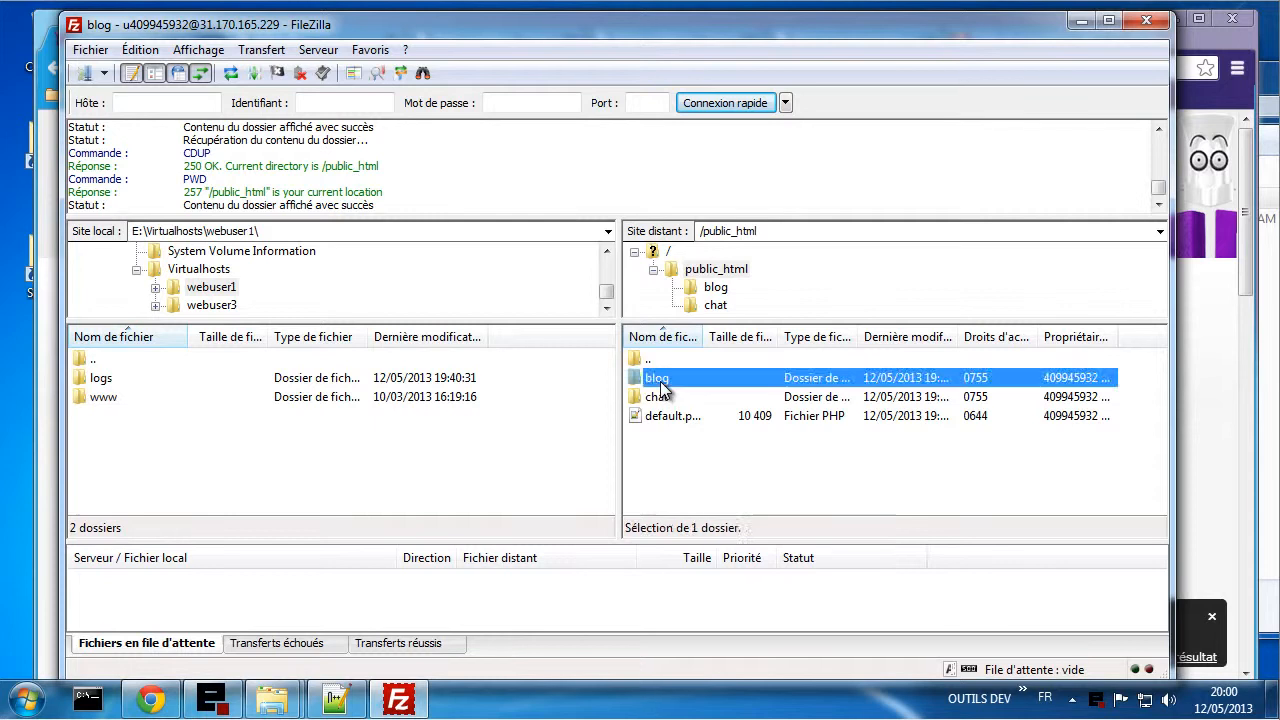
pyautogui.doubleClick(104, 397)
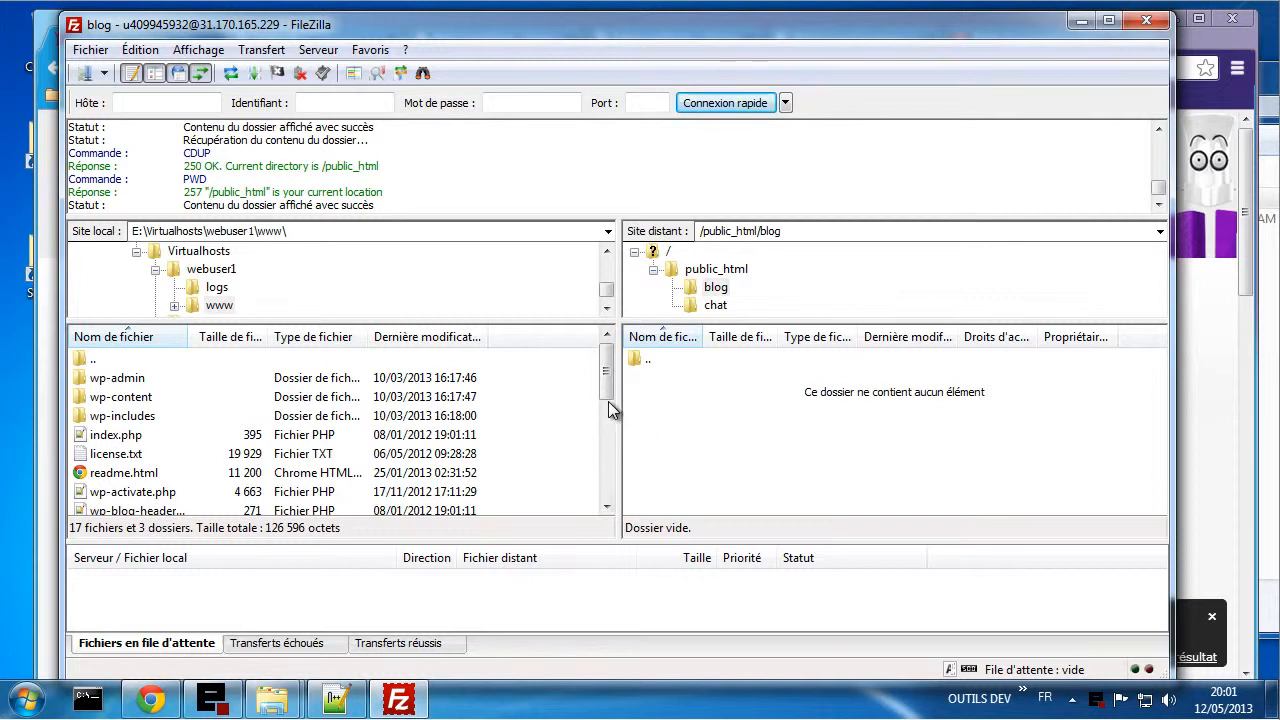
# - Upload all files and folders from the local www folder to the remote /public_html/blog folder
pyautogui.moveTo(541, 375); pyautogui.dragTo(430, 637)
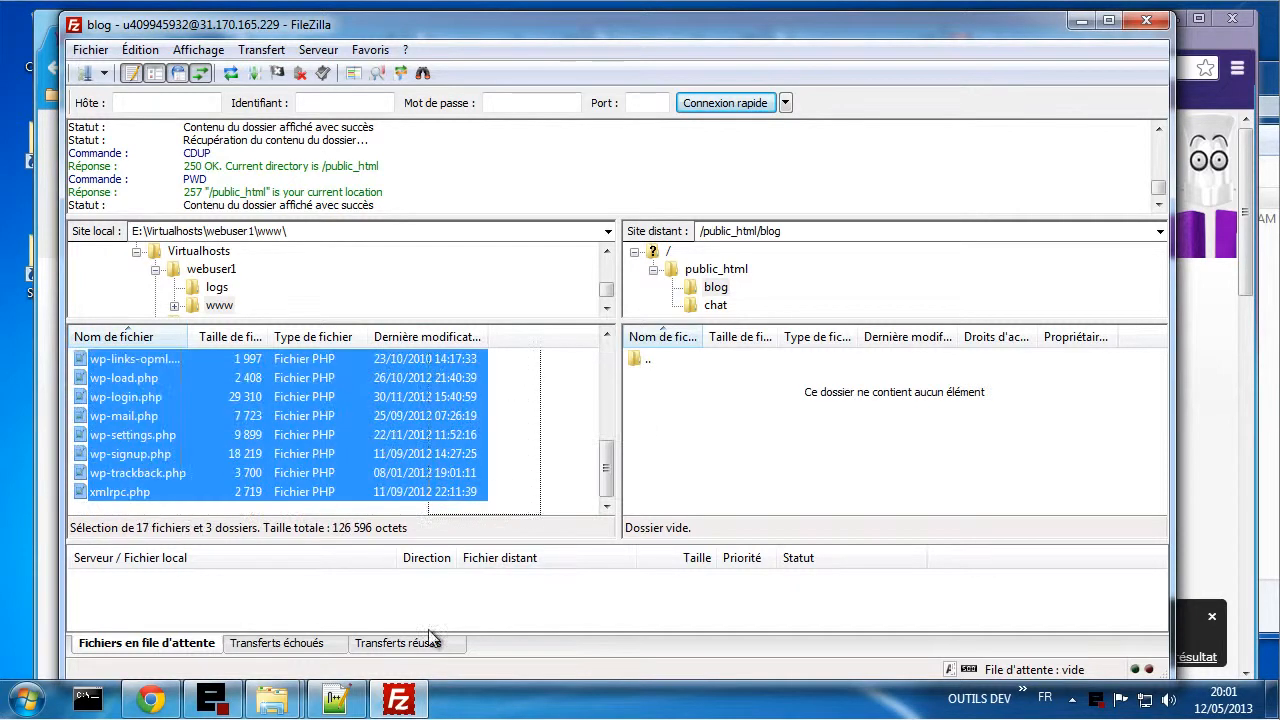
pyautogui.moveTo(197, 518); pyautogui.dragTo(181, 502)
pyautogui.rightClick(242, 406)
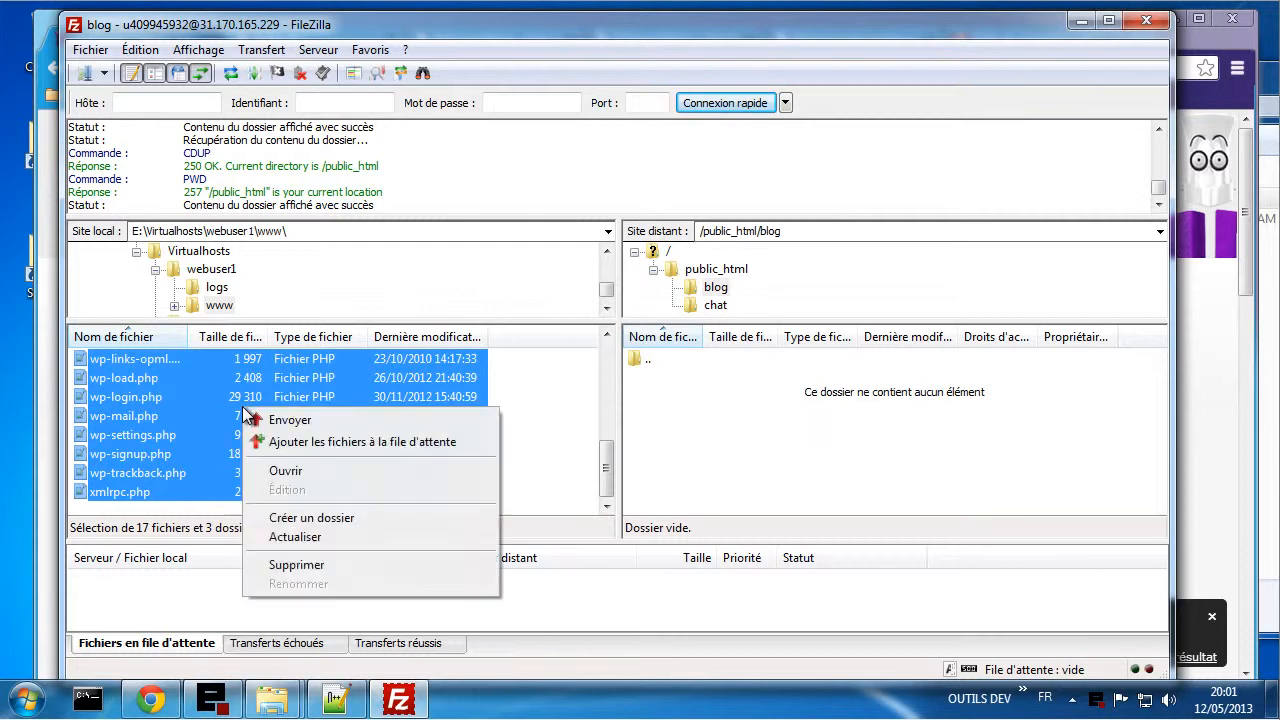
pyautogui.click(301, 419)
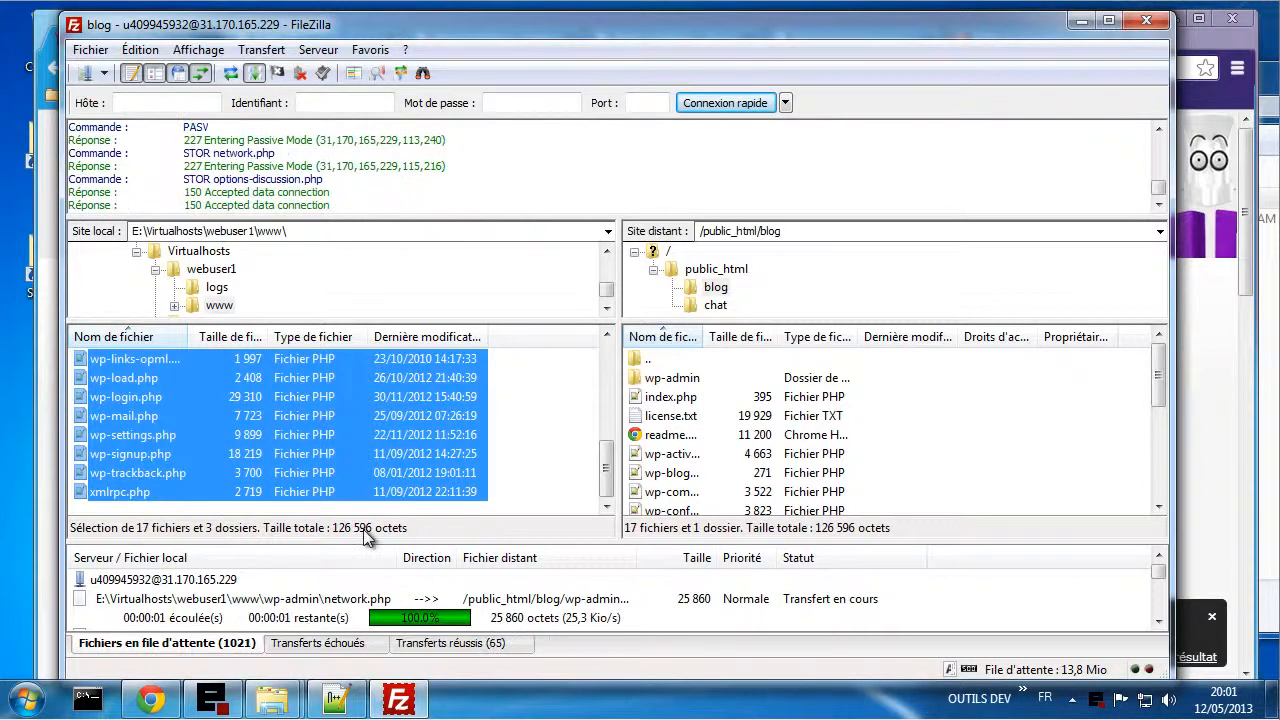
pyautogui.moveTo(615, 542); pyautogui.dragTo(615, 503)
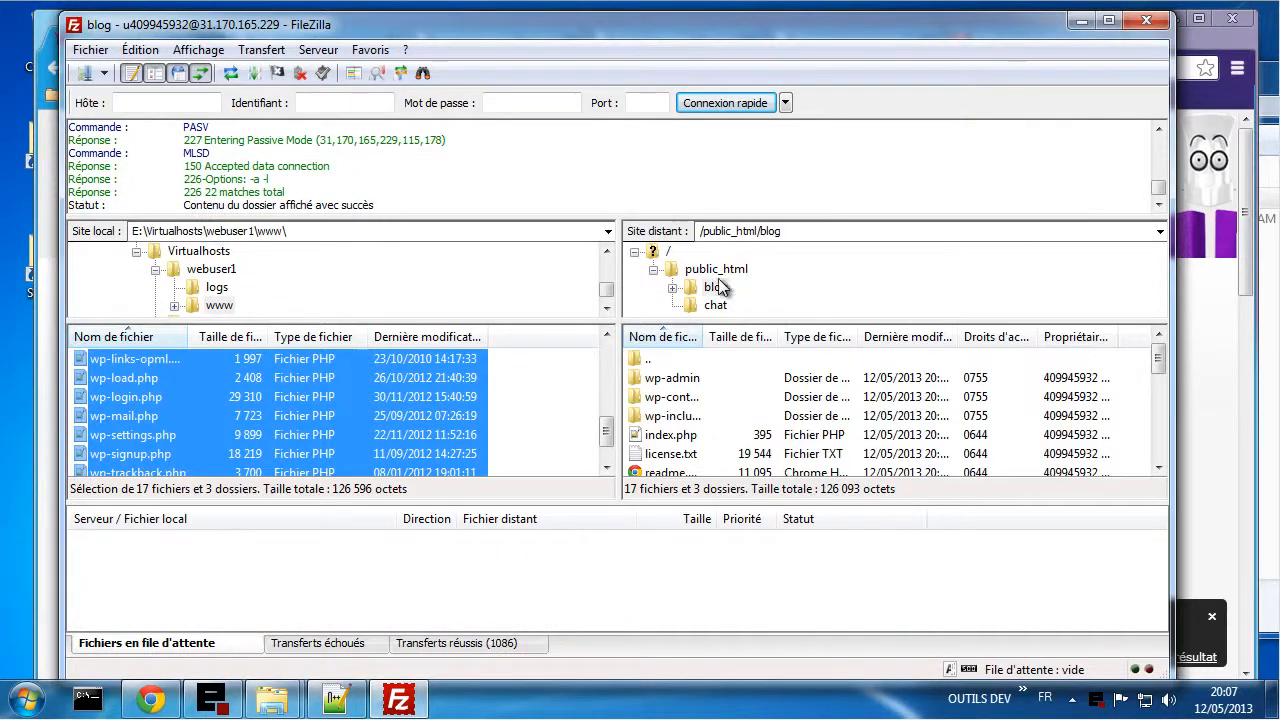
pyautogui.click(715, 305)
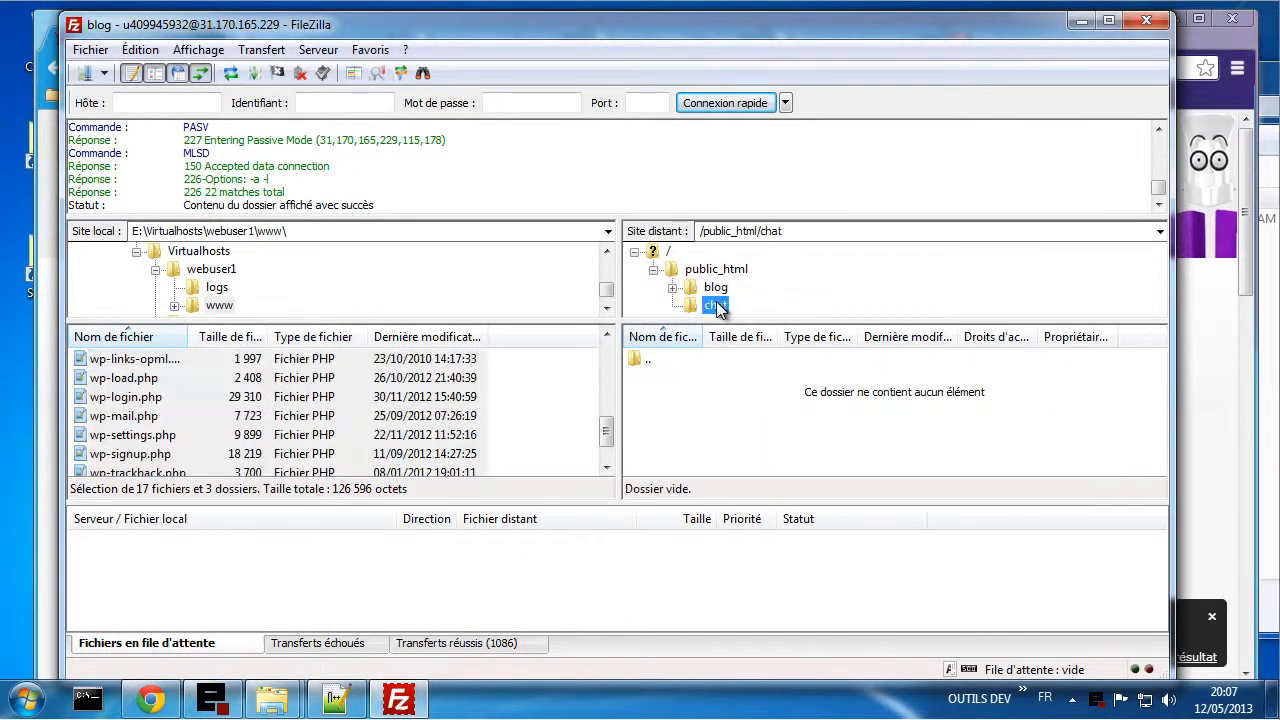
pyautogui.click(495, 310)
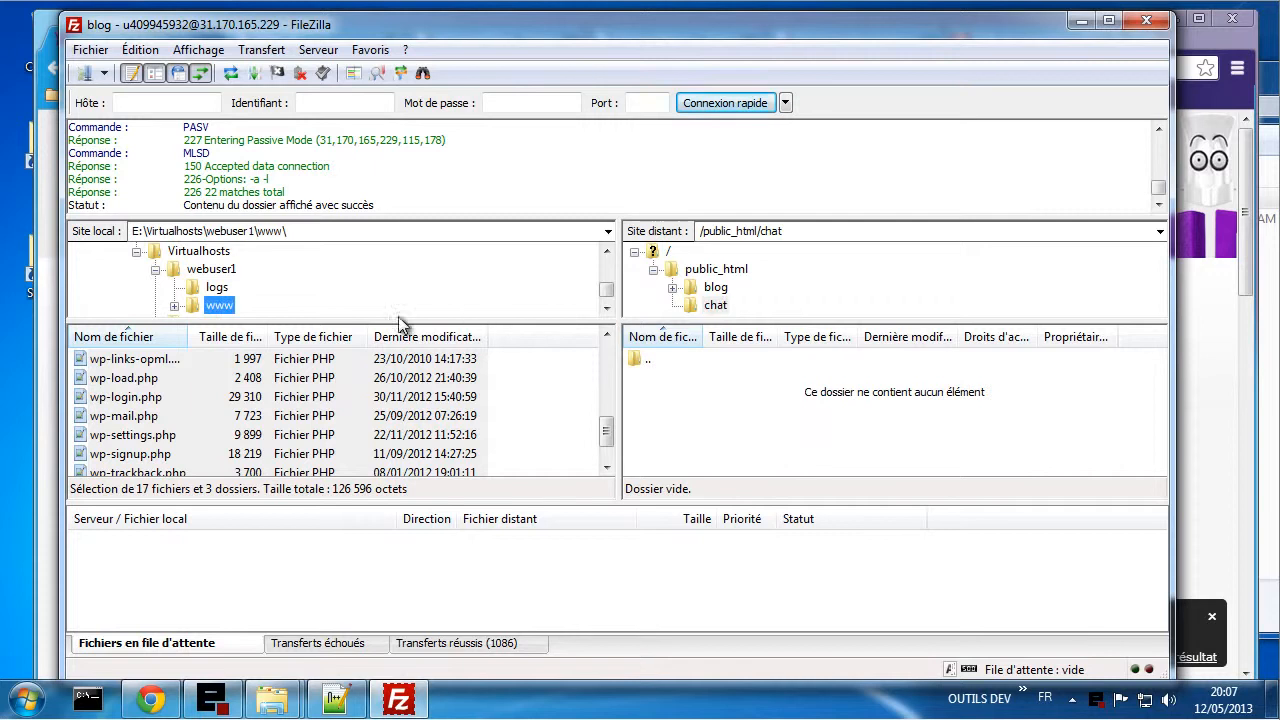
pyautogui.click(200, 251)
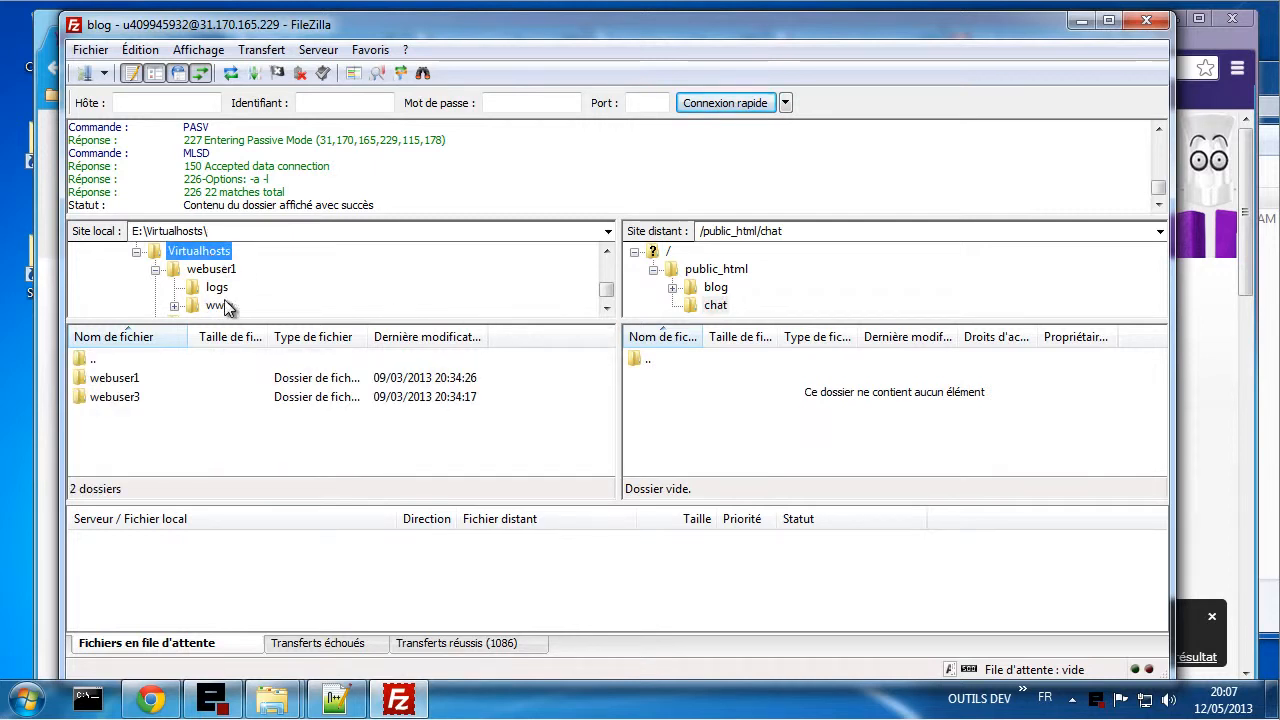
pyautogui.doubleClick(118, 397)
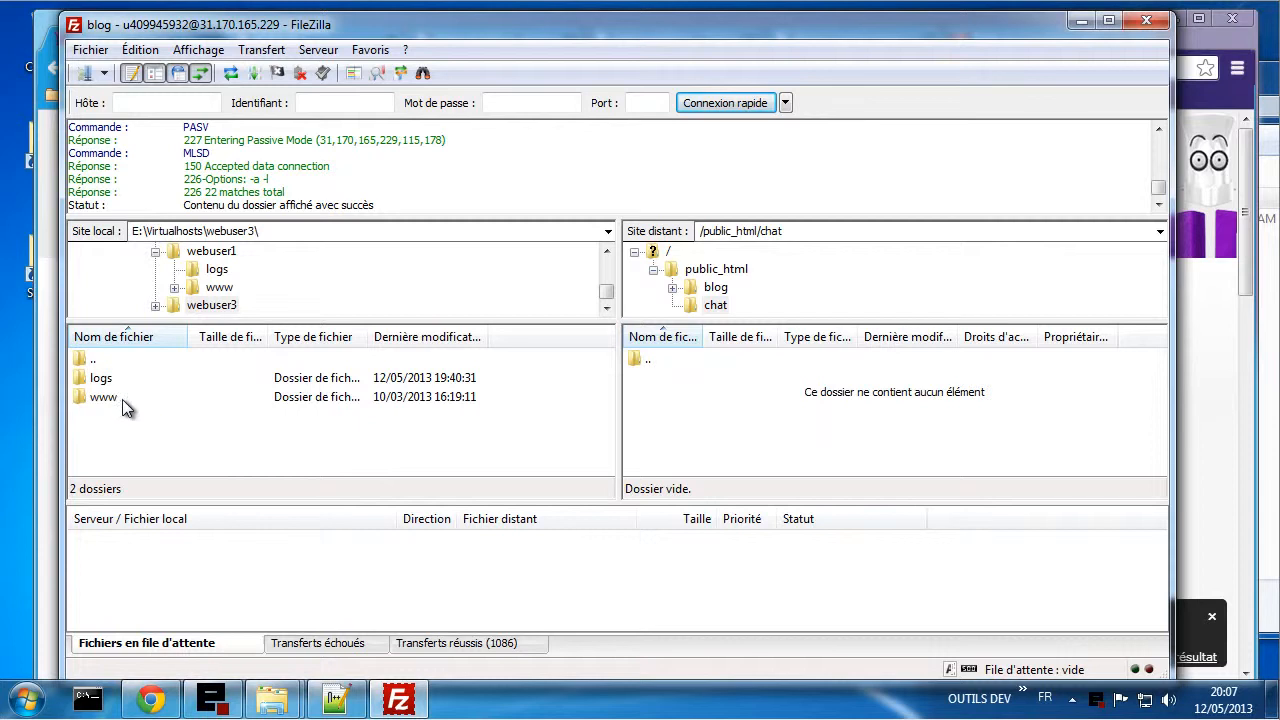
pyautogui.doubleClick(104, 397)
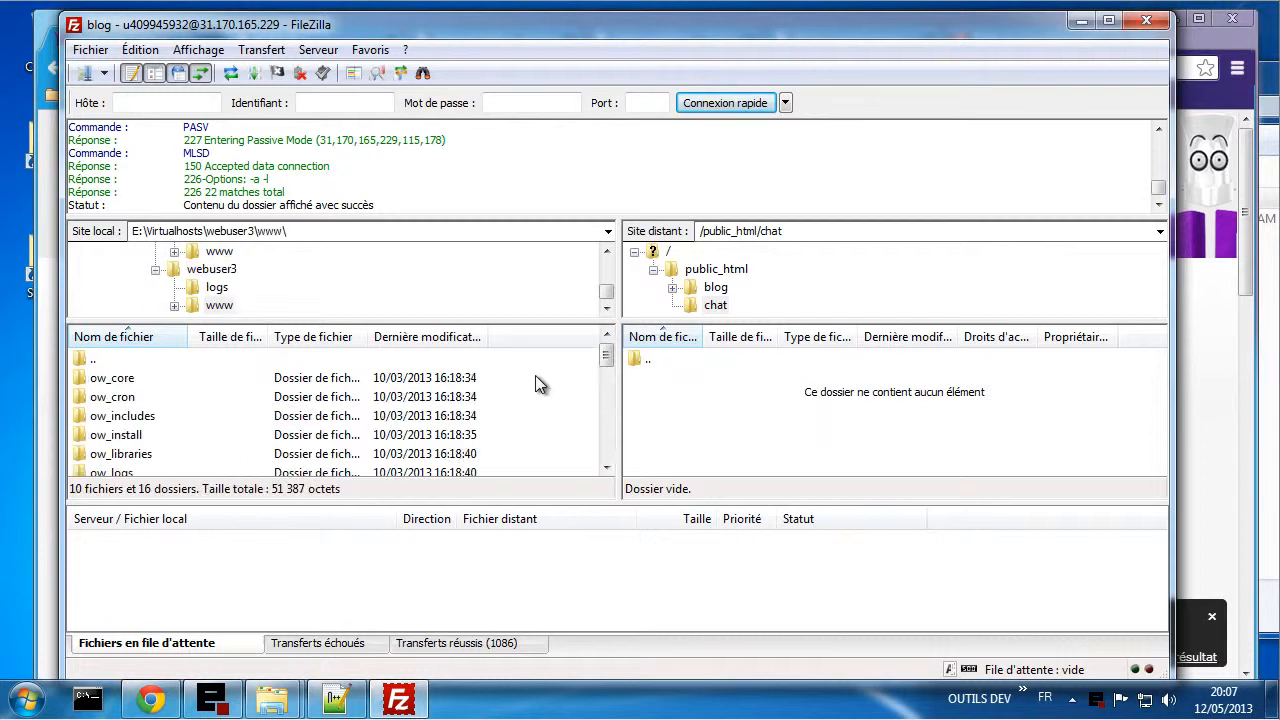
# - Upload all files and folders from the local webuser3\www folder to the remote /public_html/chat folder
pyautogui.moveTo(535, 385); pyautogui.dragTo(360, 428)
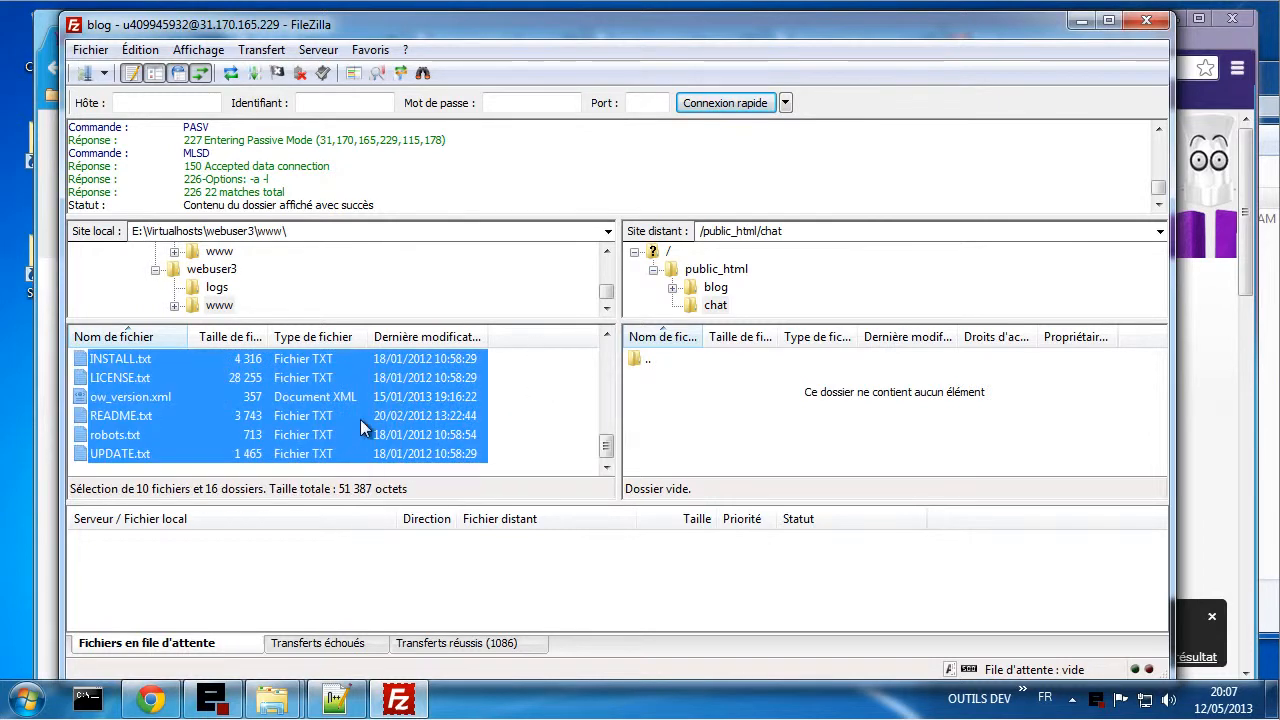
pyautogui.rightClick(360, 421)
pyautogui.click(393, 428)
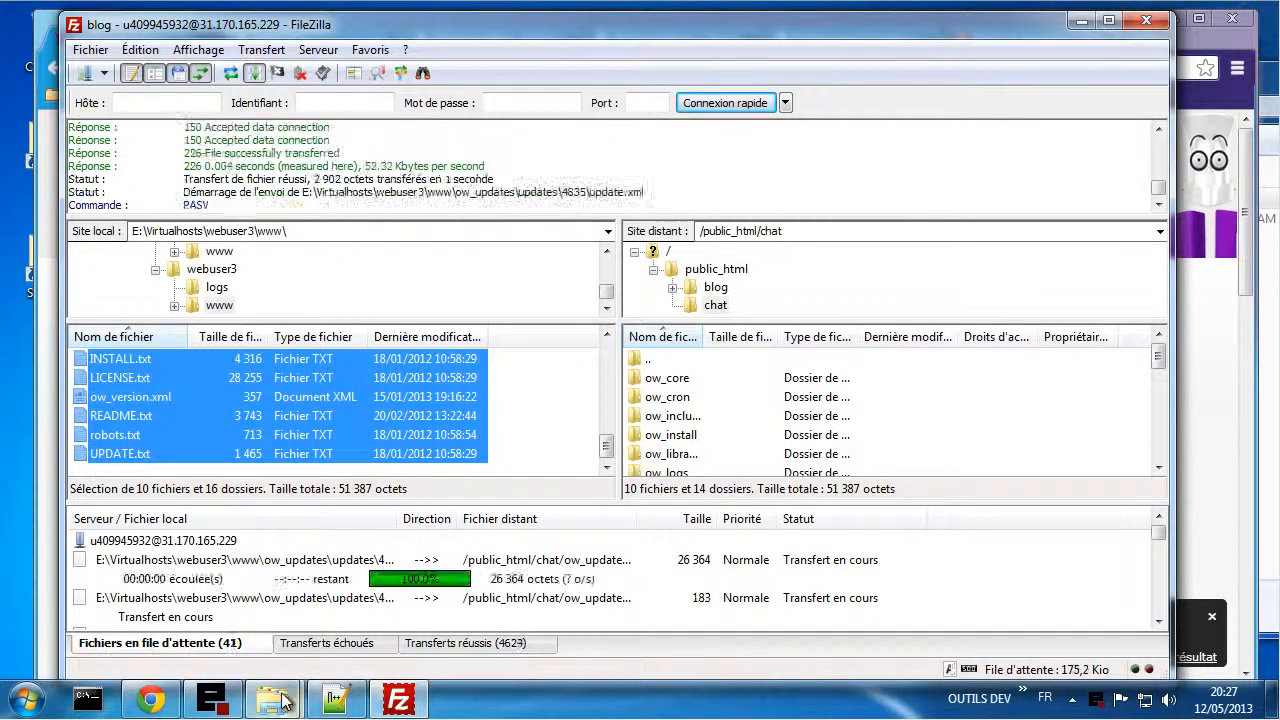
# - Switch to the open conf_files Explorer window, go to E:\Virtualhosts and check the webuser1 folder's size on disk in its properties
pyautogui.moveTo(272, 698)
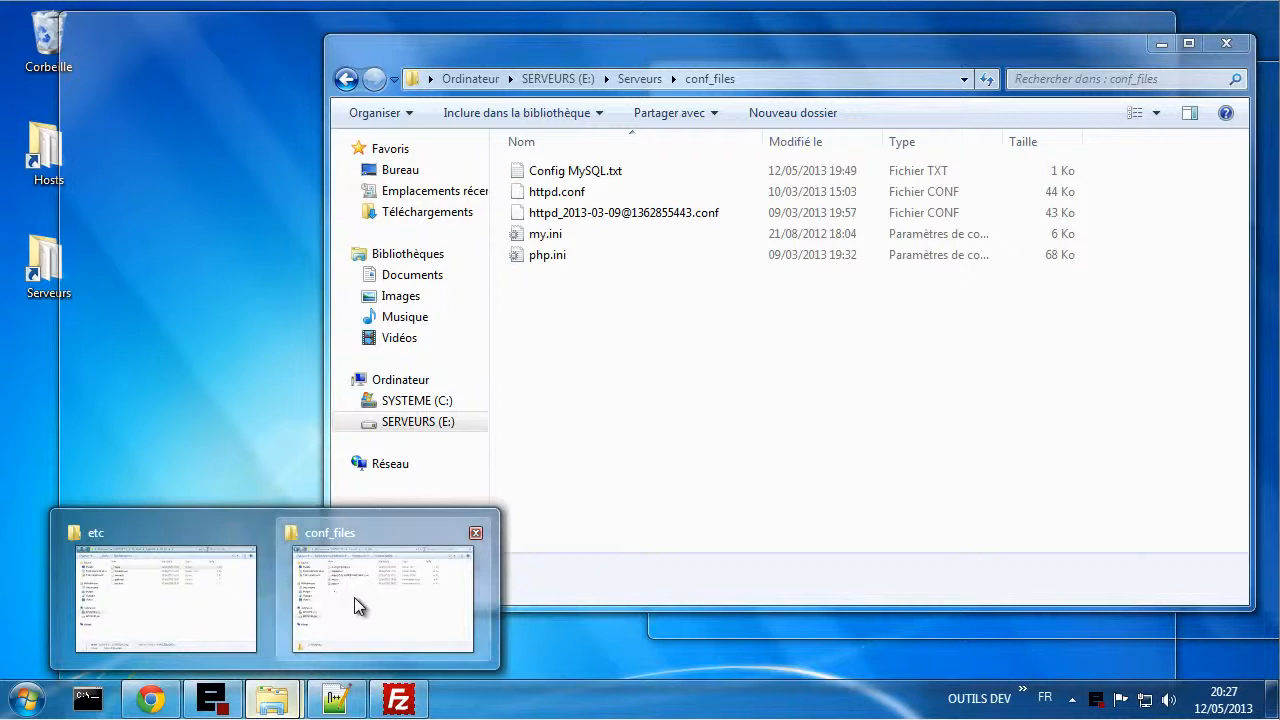
pyautogui.click(354, 597)
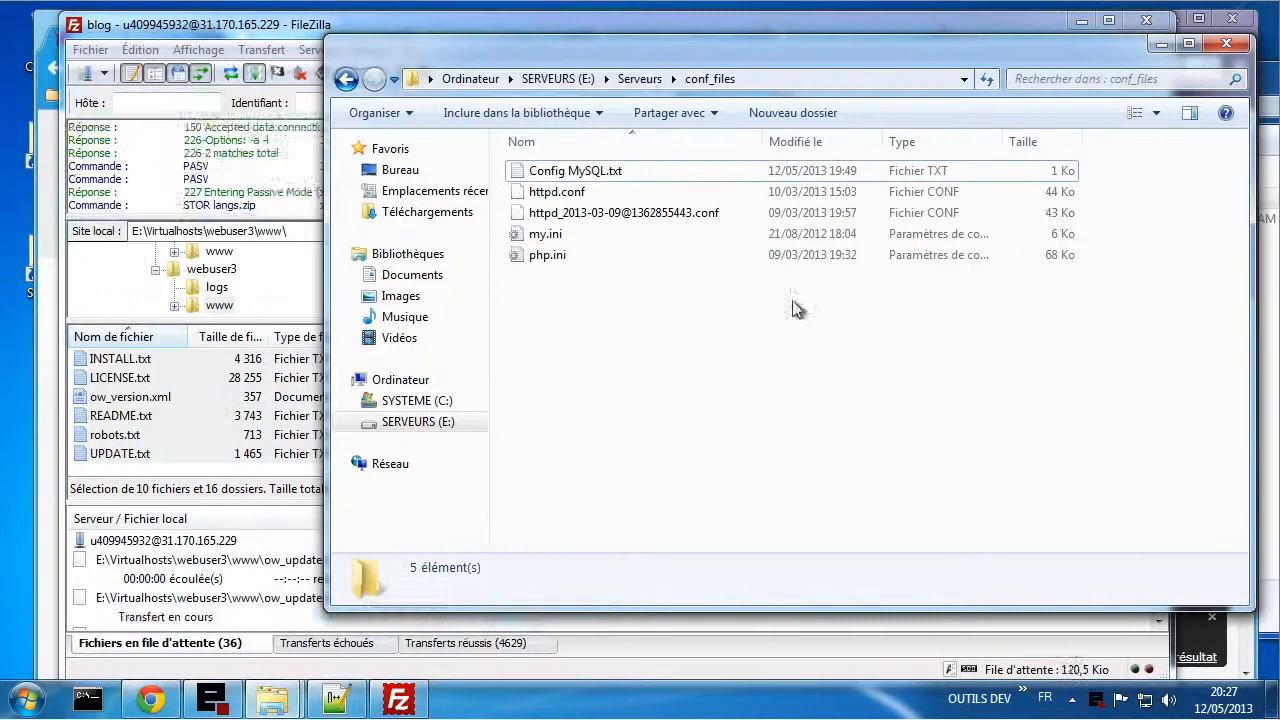
pyautogui.click(557, 79)
pyautogui.doubleClick(572, 192)
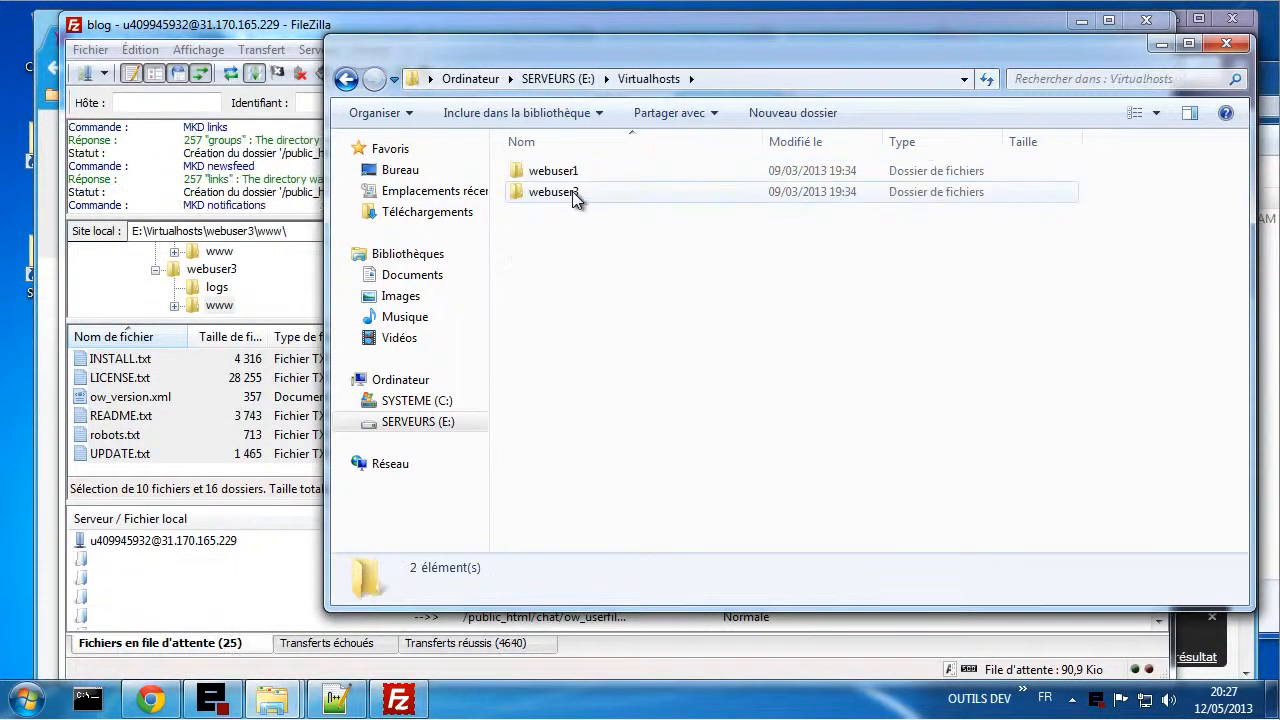
pyautogui.rightClick(565, 180)
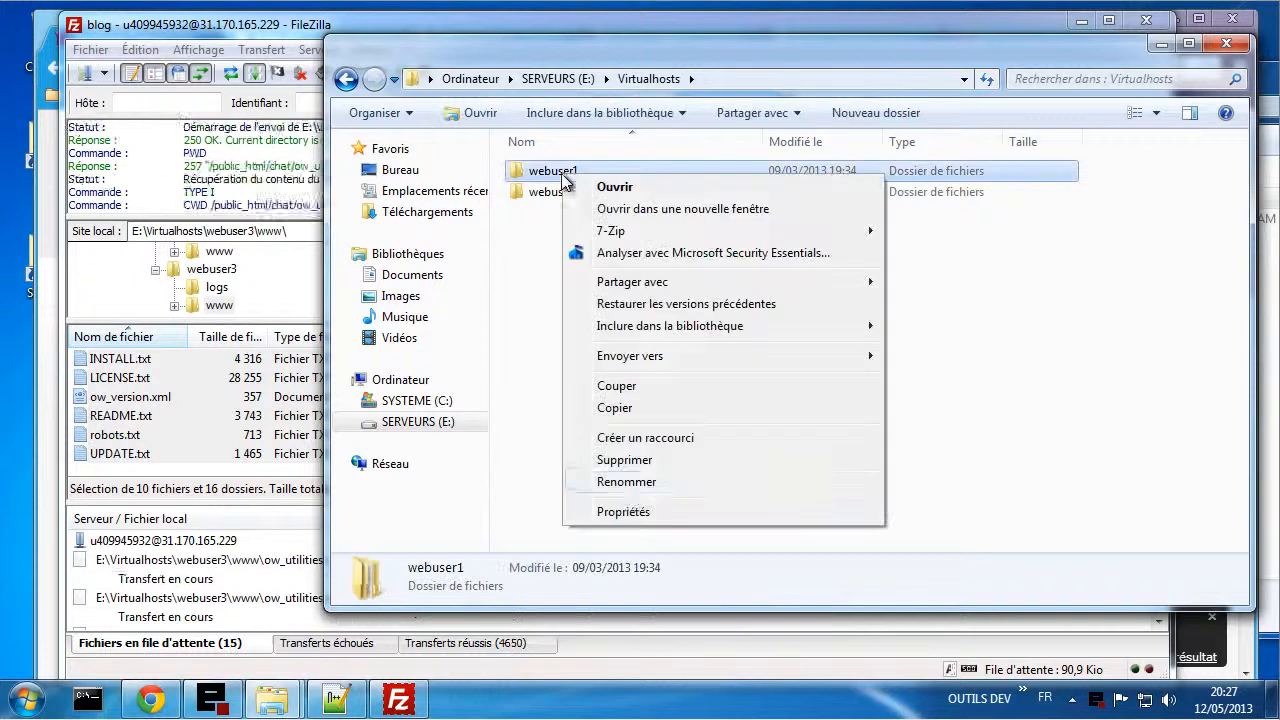
pyautogui.click(611, 513)
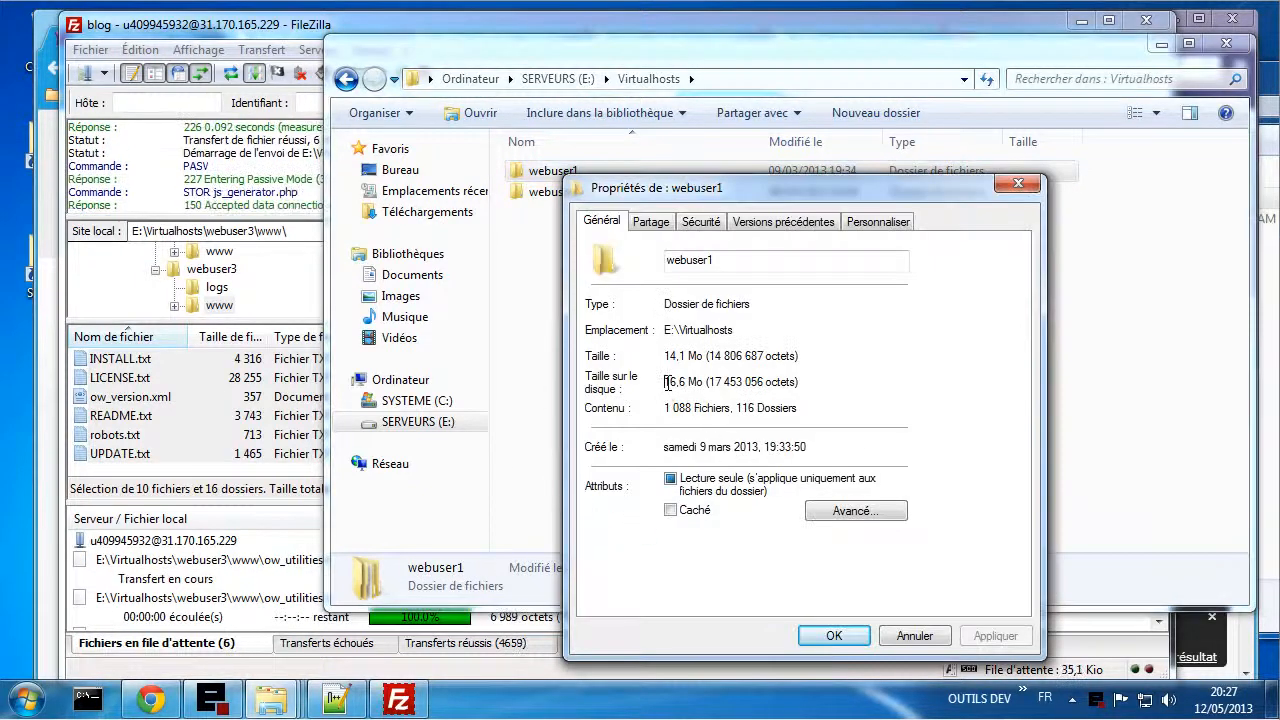
pyautogui.moveTo(666, 382); pyautogui.dragTo(701, 383)
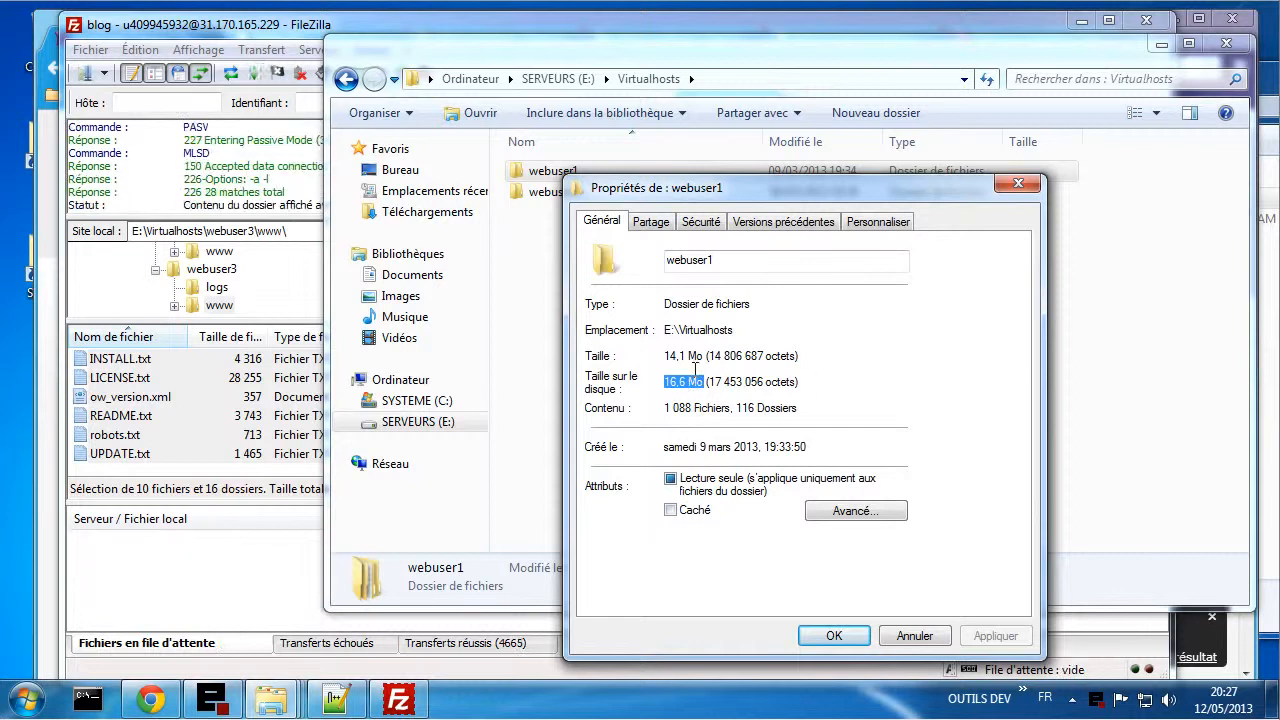
pyautogui.click(912, 636)
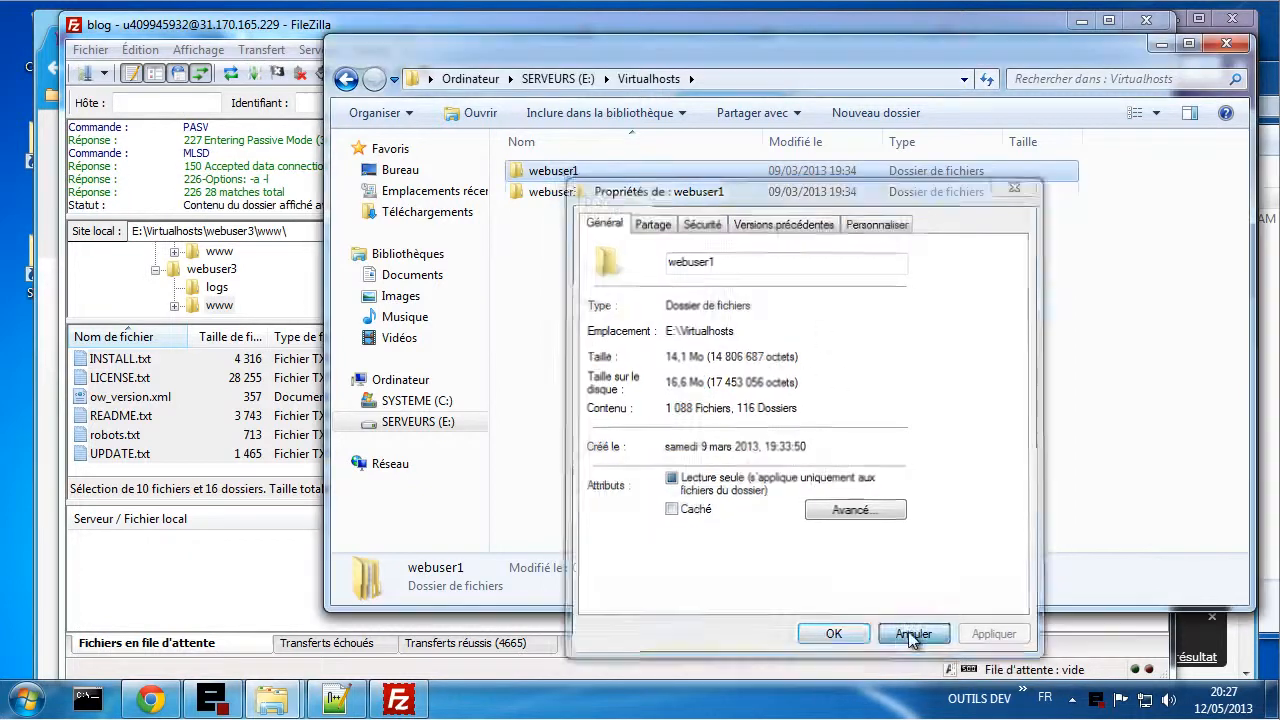
# - Check the webuser3 folder's size on disk in its properties
pyautogui.click(553, 192)
pyautogui.rightClick(553, 192)
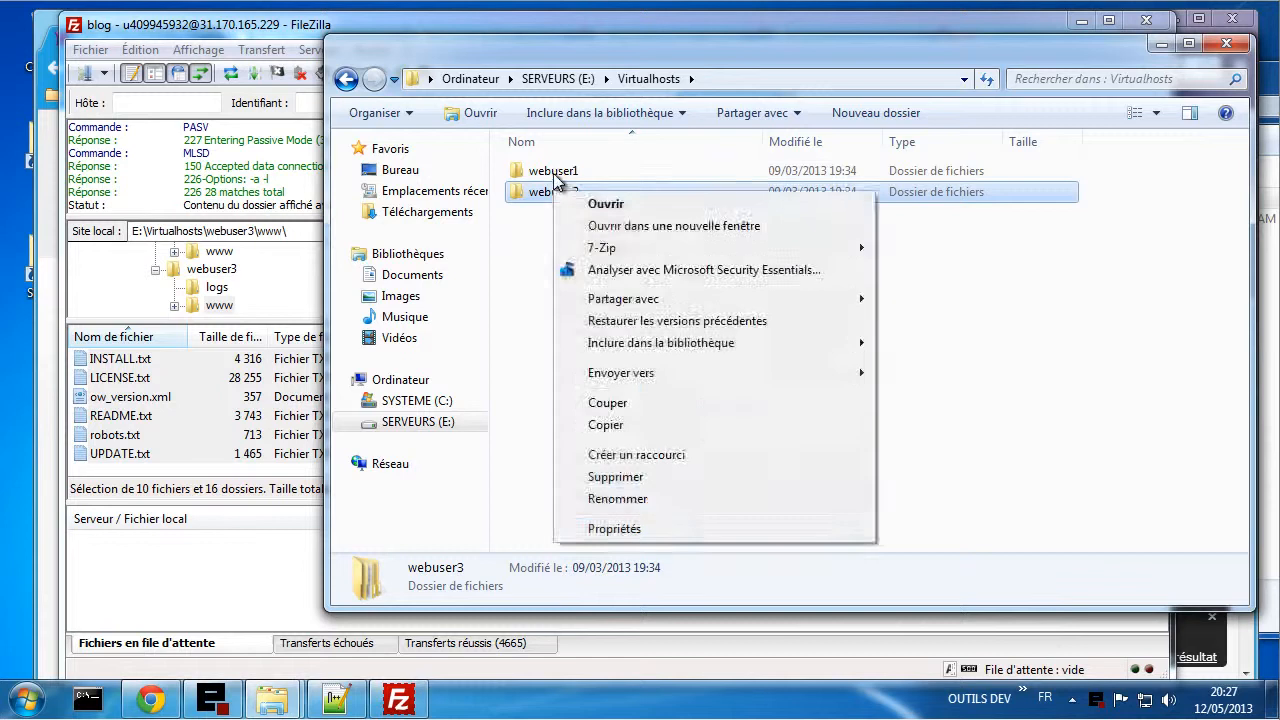
pyautogui.click(624, 530)
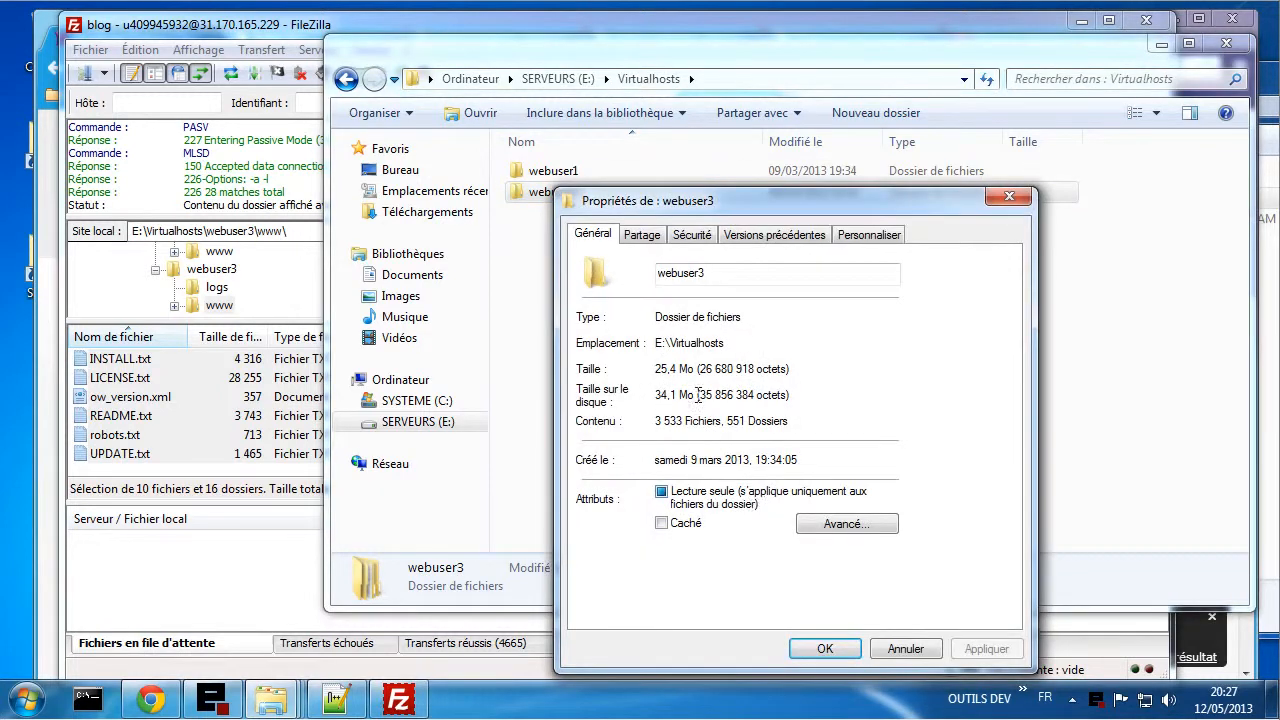
pyautogui.moveTo(655, 395); pyautogui.dragTo(692, 395)
pyautogui.click(907, 652)
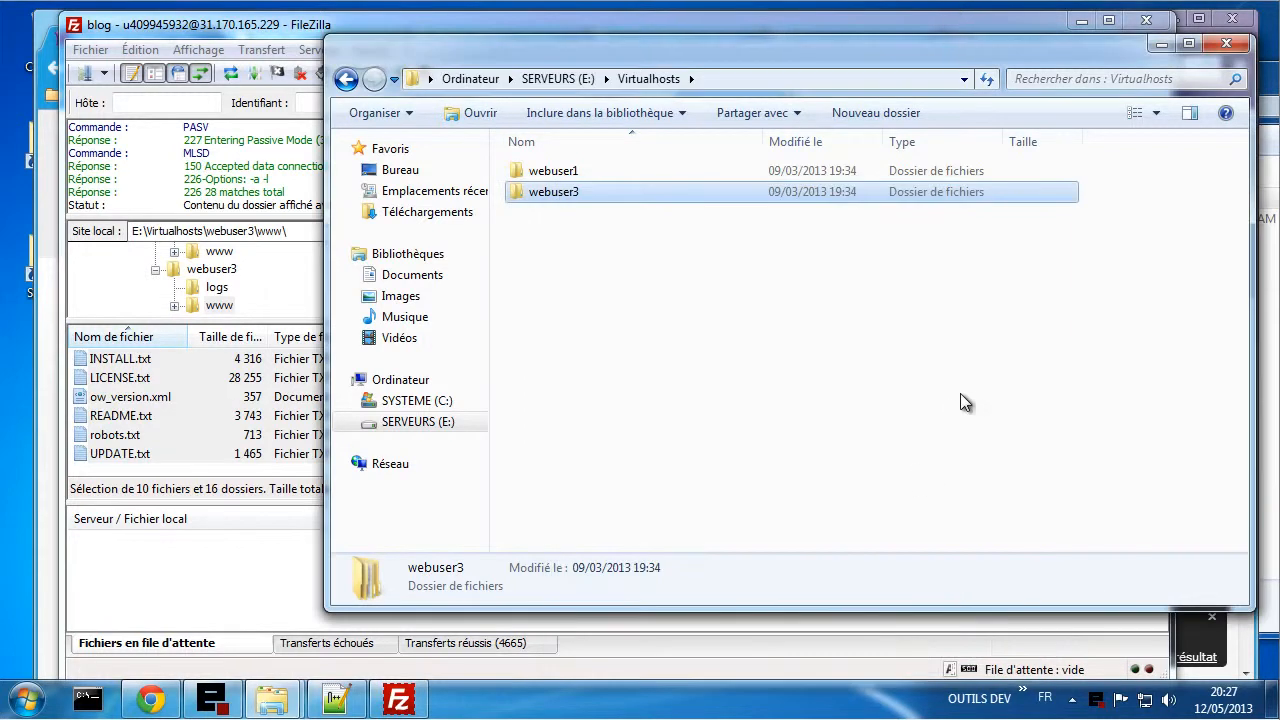
# - Switch to Chrome, dismiss the password change notification, reload chat.unixvers.p.ht and look over the Oxwall site settings form
pyautogui.click(204, 563)
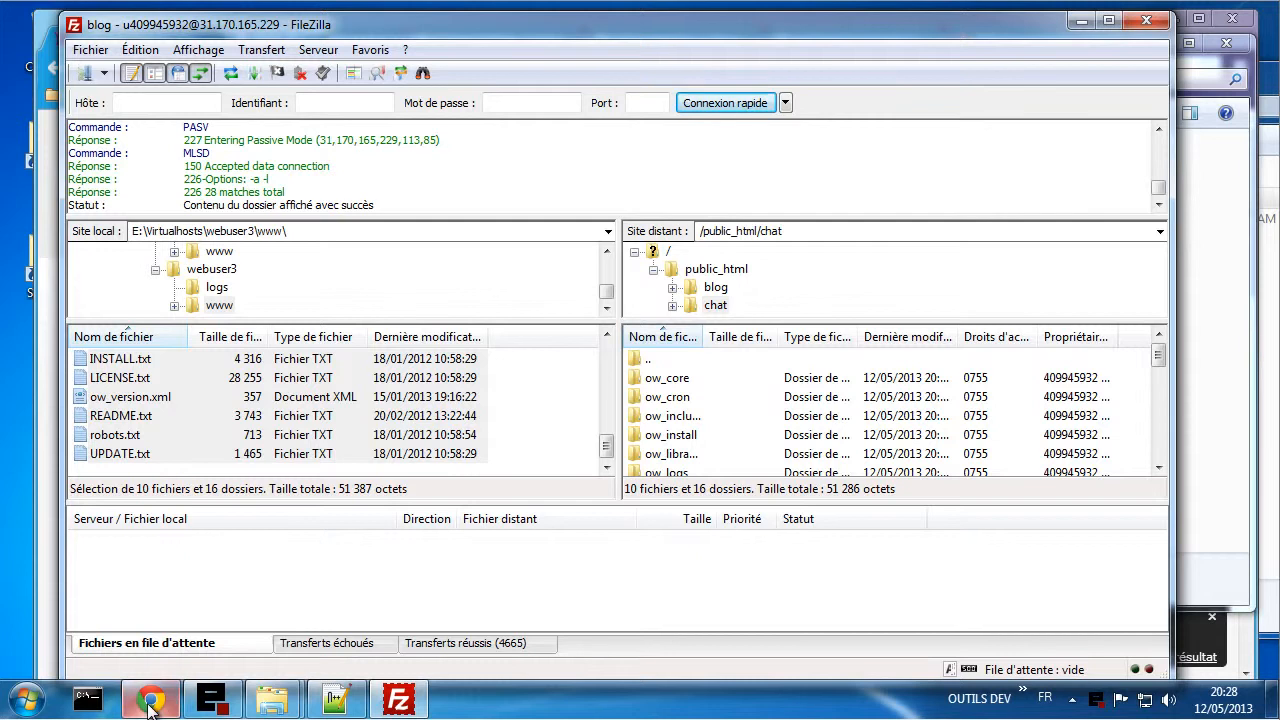
pyautogui.click(150, 600)
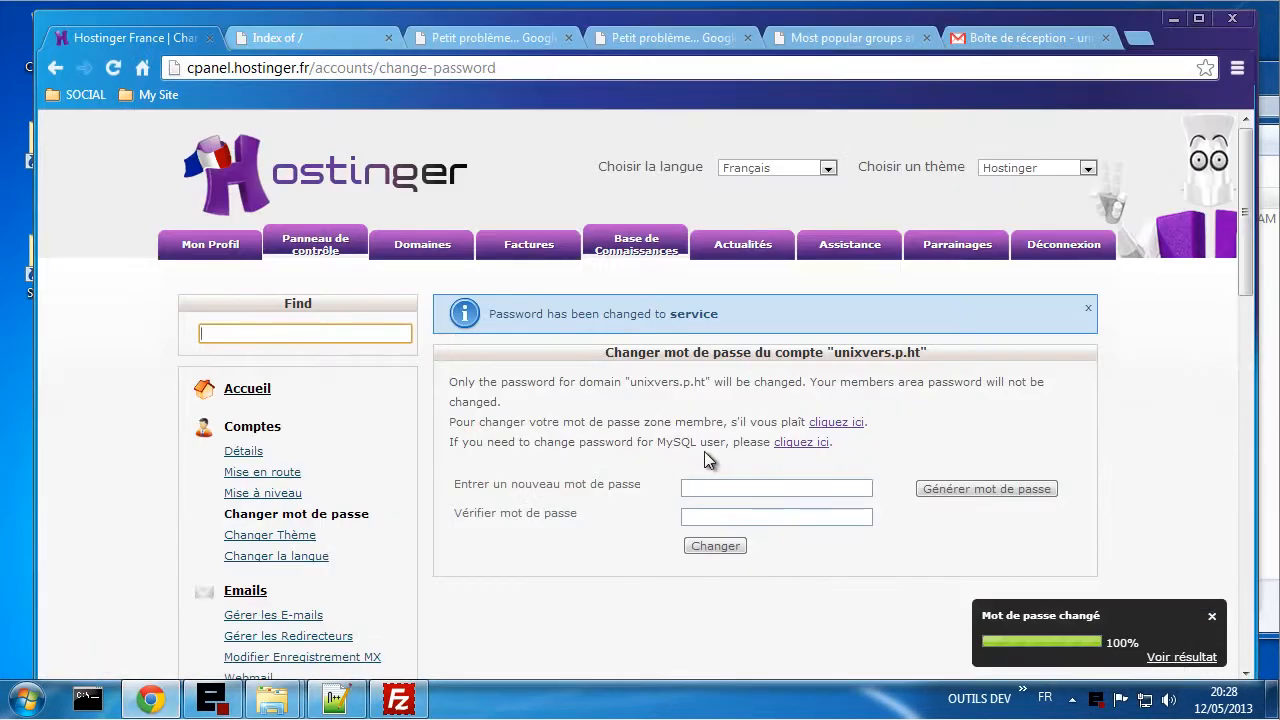
pyautogui.click(1211, 617)
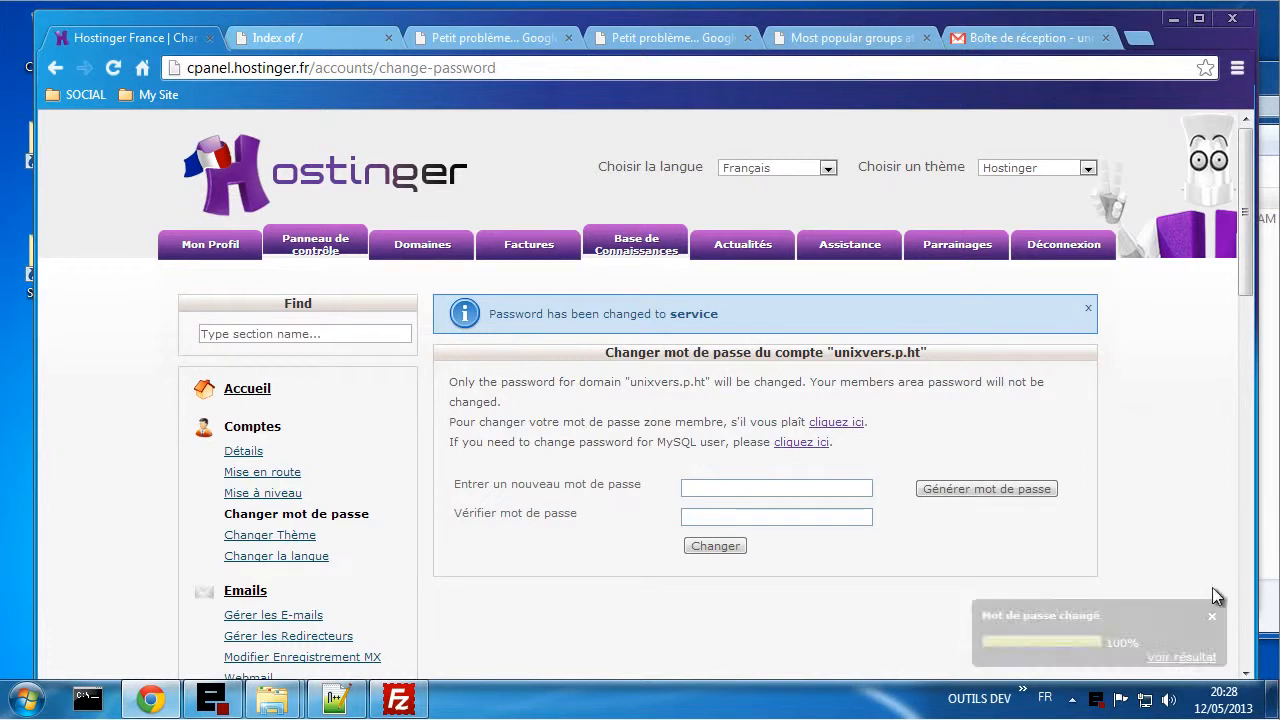
pyautogui.click(300, 37)
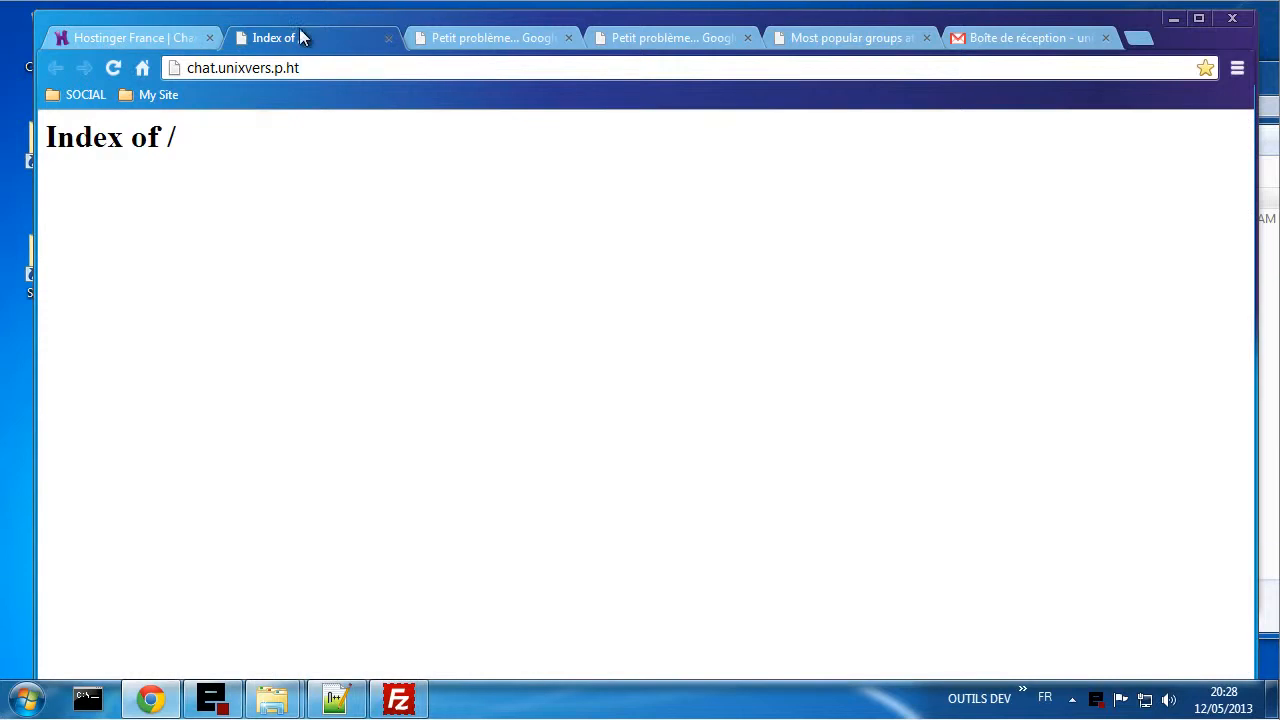
pyautogui.click(114, 73)
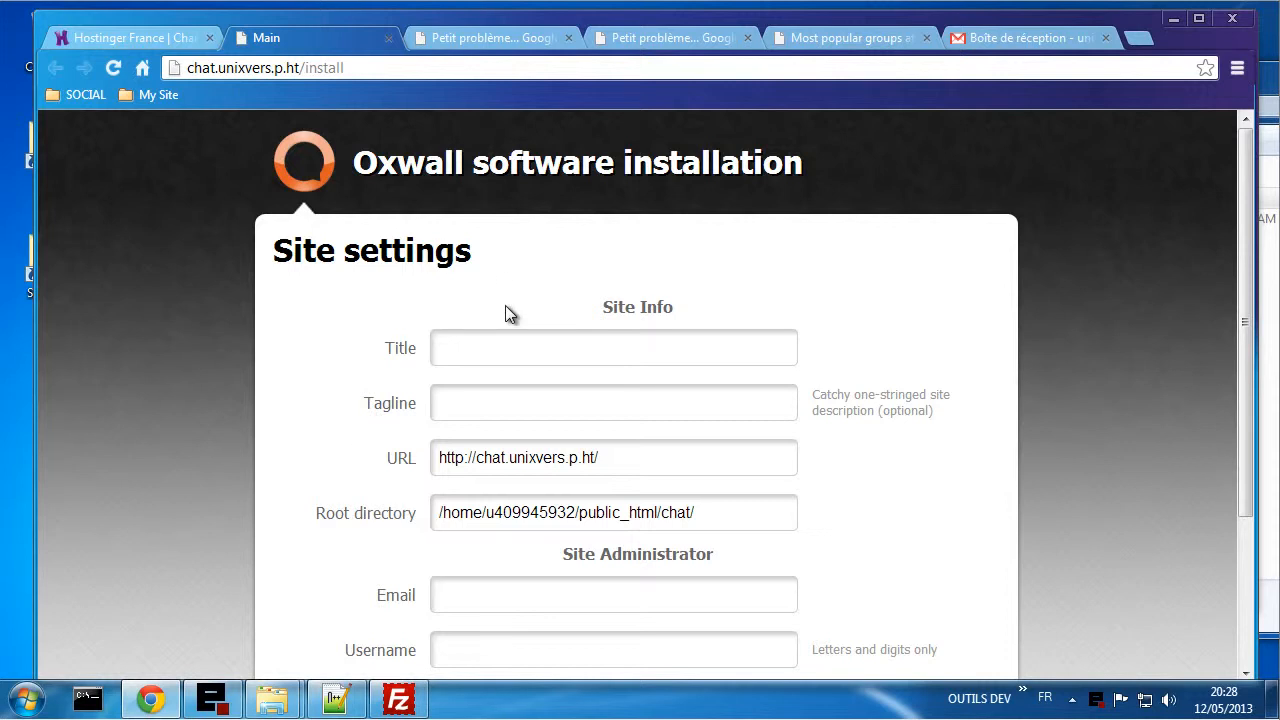
pyautogui.scroll(-1, 576, 285)
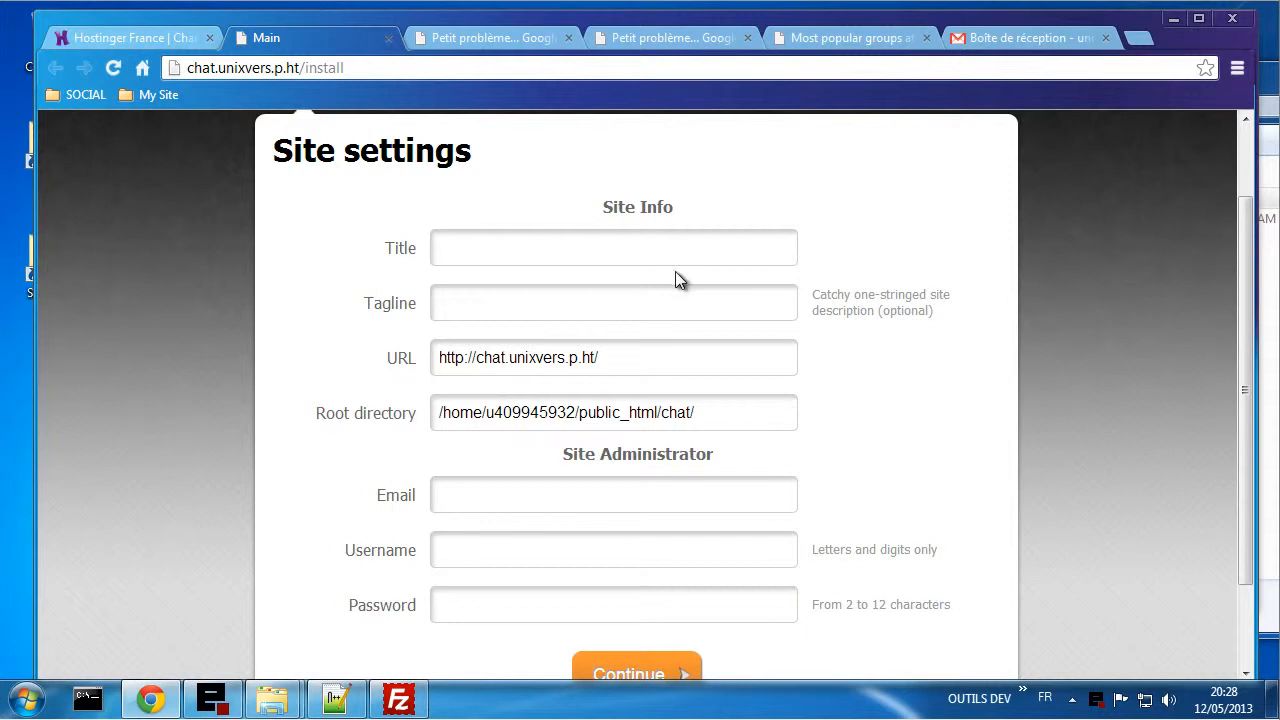
pyautogui.scroll(-1, 675, 270)
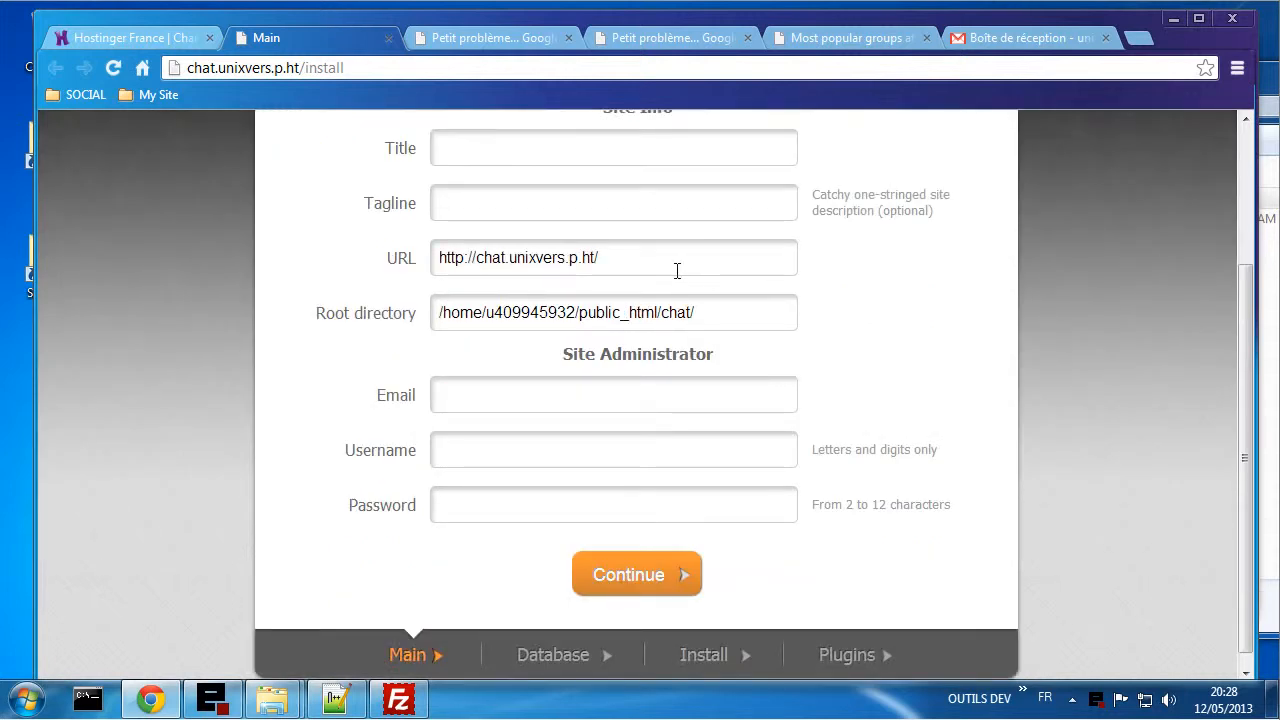
pyautogui.scroll(2, 675, 270)
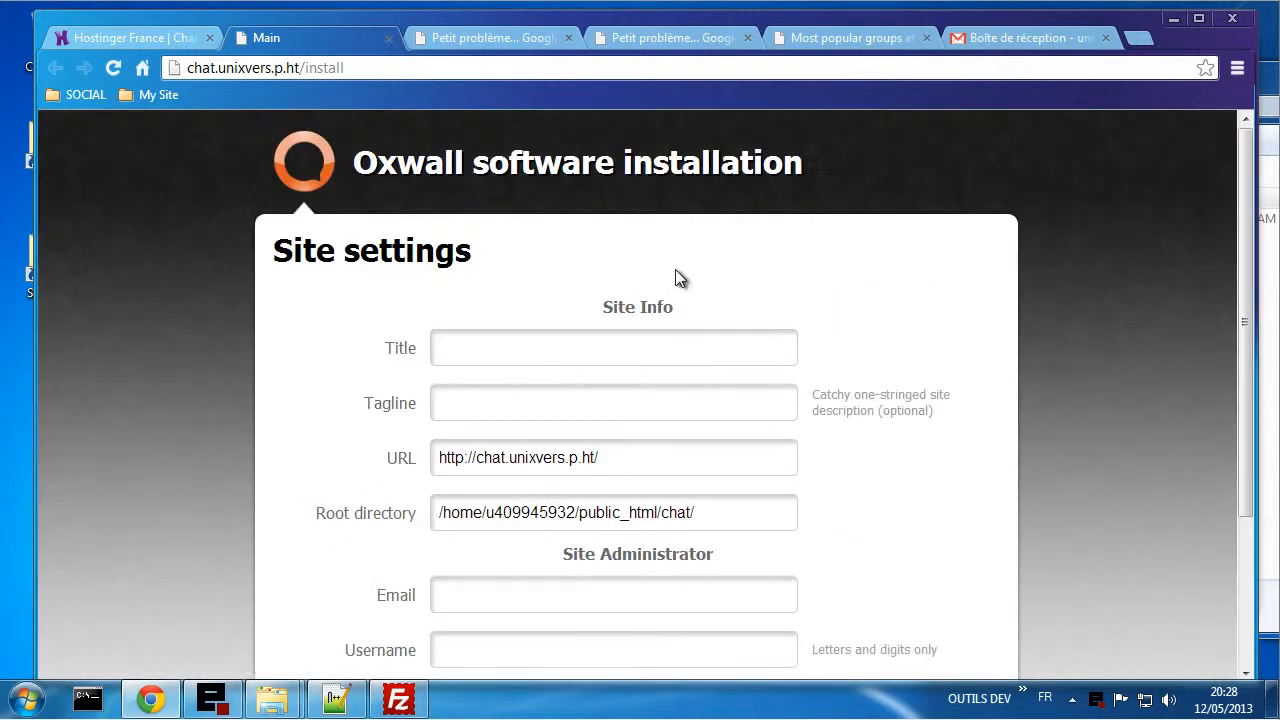
# - Try to reload the blog site at blog.unixvers.p.ht, resubmitting its address
pyautogui.click(470, 37)
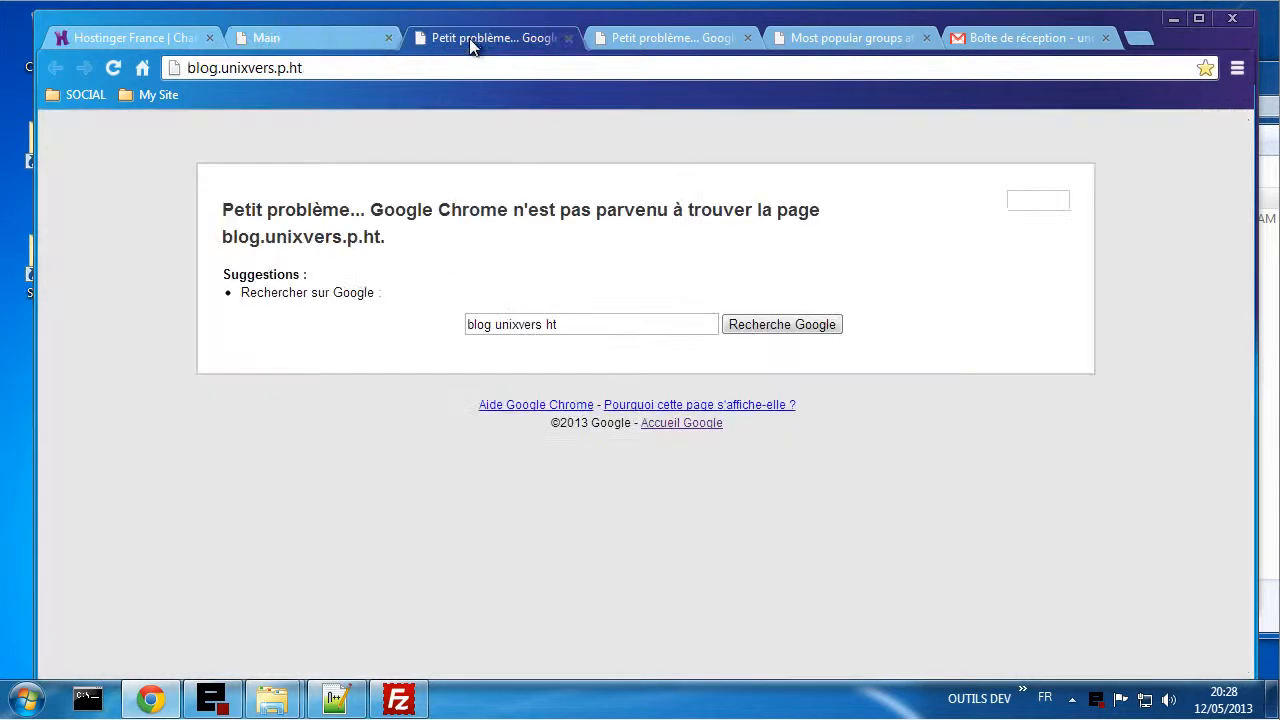
pyautogui.click(112, 67)
pyautogui.click(113, 74)
pyautogui.click(378, 72)
pyautogui.hotkey('ctrl', 'a')
pyautogui.click(376, 72)
pyautogui.press('Return')
# - Copy the chat.unixvers.p.ht part of the Oxwall installation page's address
pyautogui.click(308, 46)
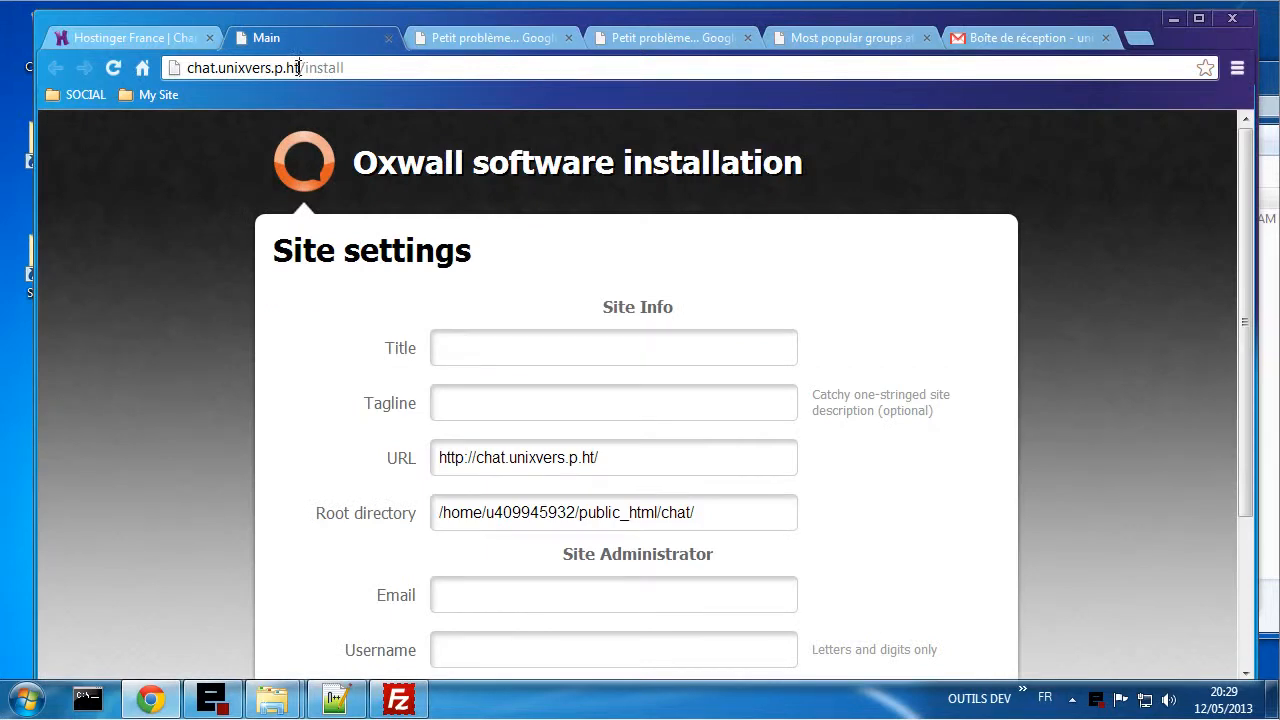
pyautogui.moveTo(298, 67); pyautogui.dragTo(185, 67)
pyautogui.rightClick(201, 65)
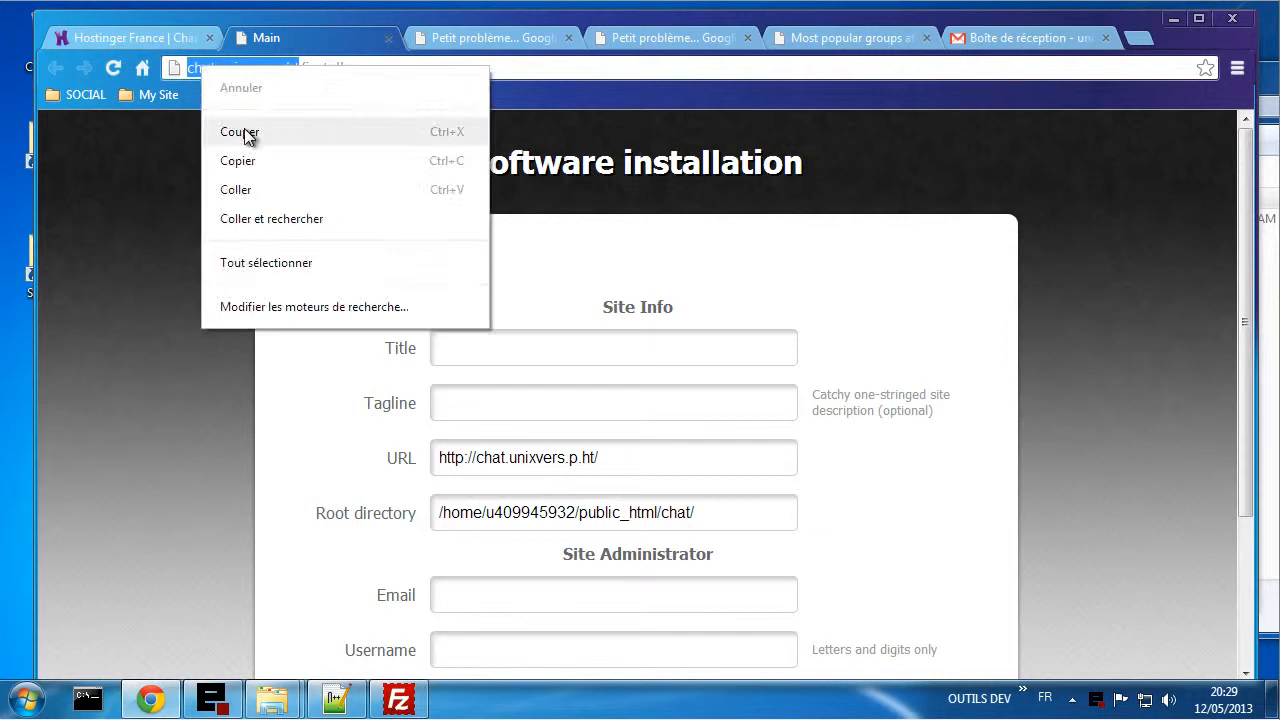
pyautogui.click(239, 168)
# - Try to reach the blog site by pasting the copied chat address over its current one and replacing "chat" with "blog"
pyautogui.click(462, 38)
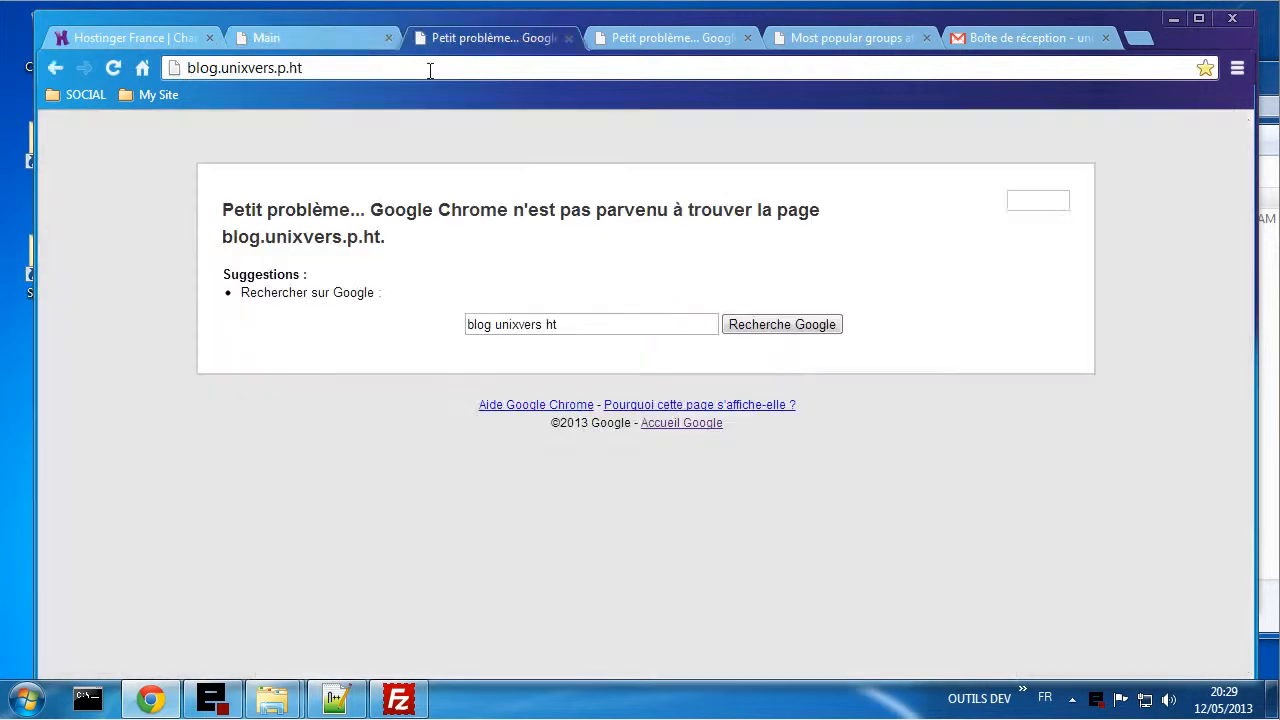
pyautogui.click(430, 70)
pyautogui.rightClick(428, 70)
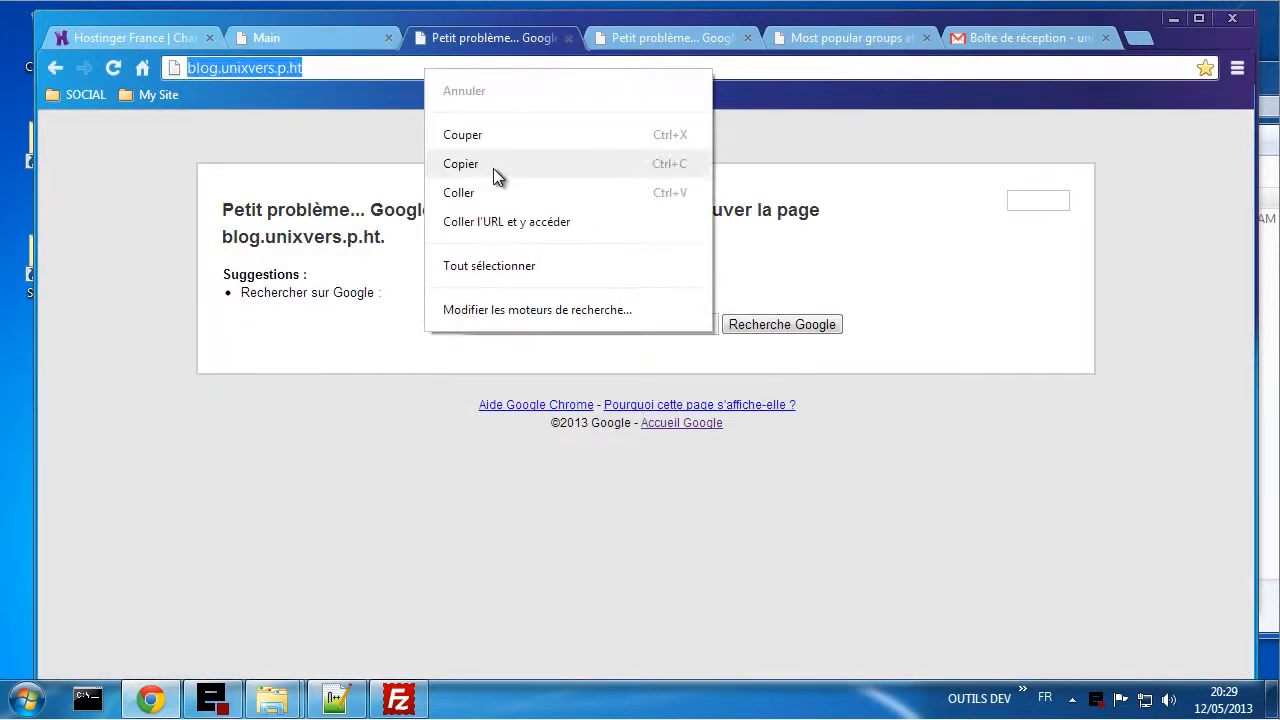
pyautogui.click(486, 193)
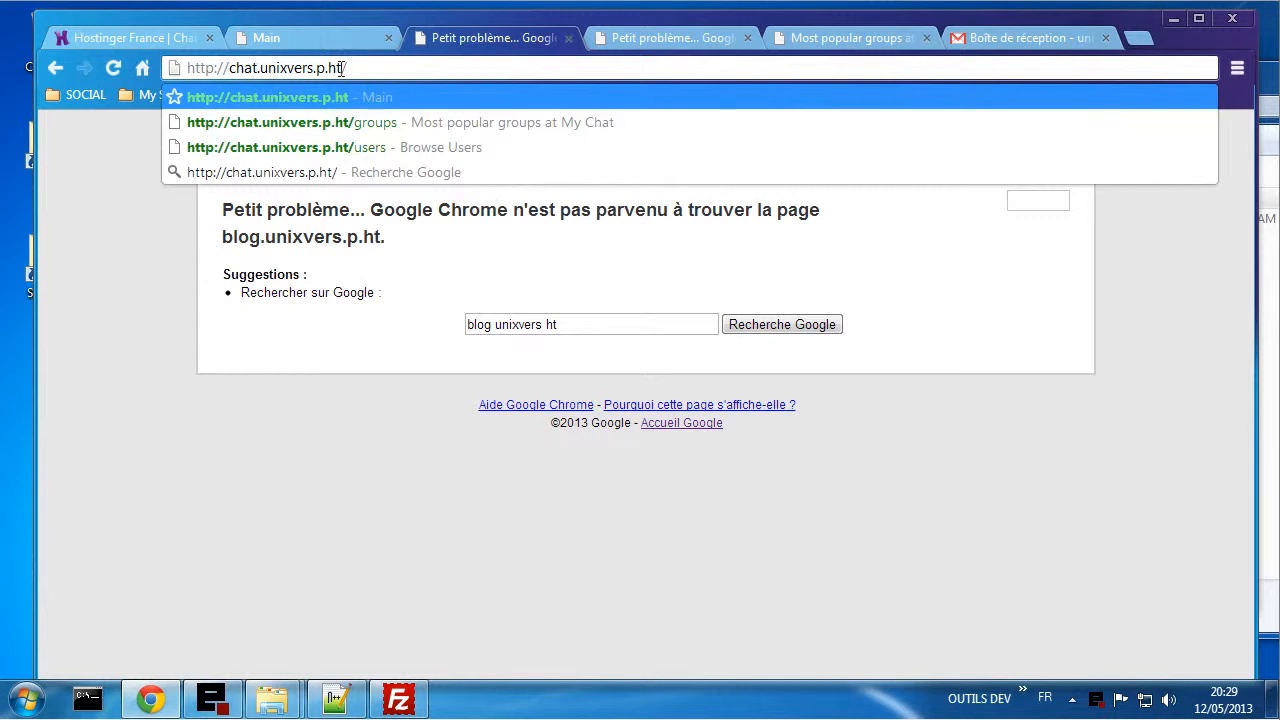
pyautogui.moveTo(259, 68); pyautogui.dragTo(229, 67)
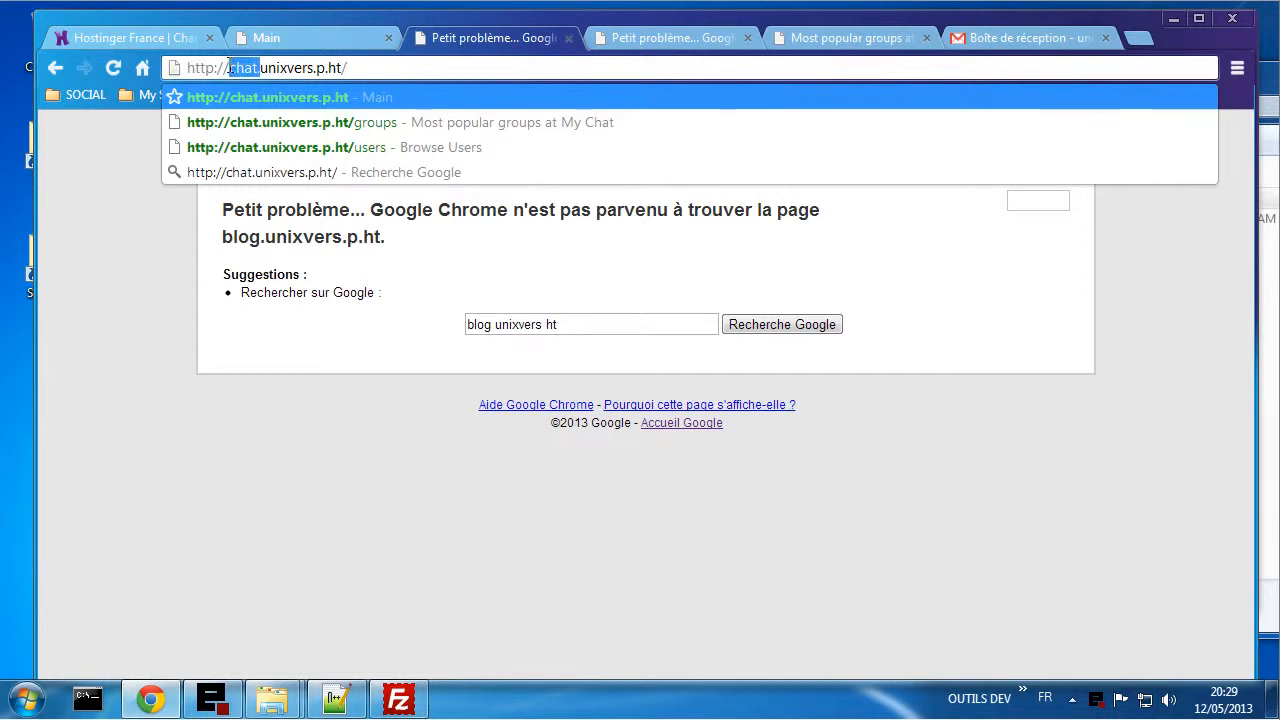
pyautogui.press('BackSpace')
pyautogui.write('blog')
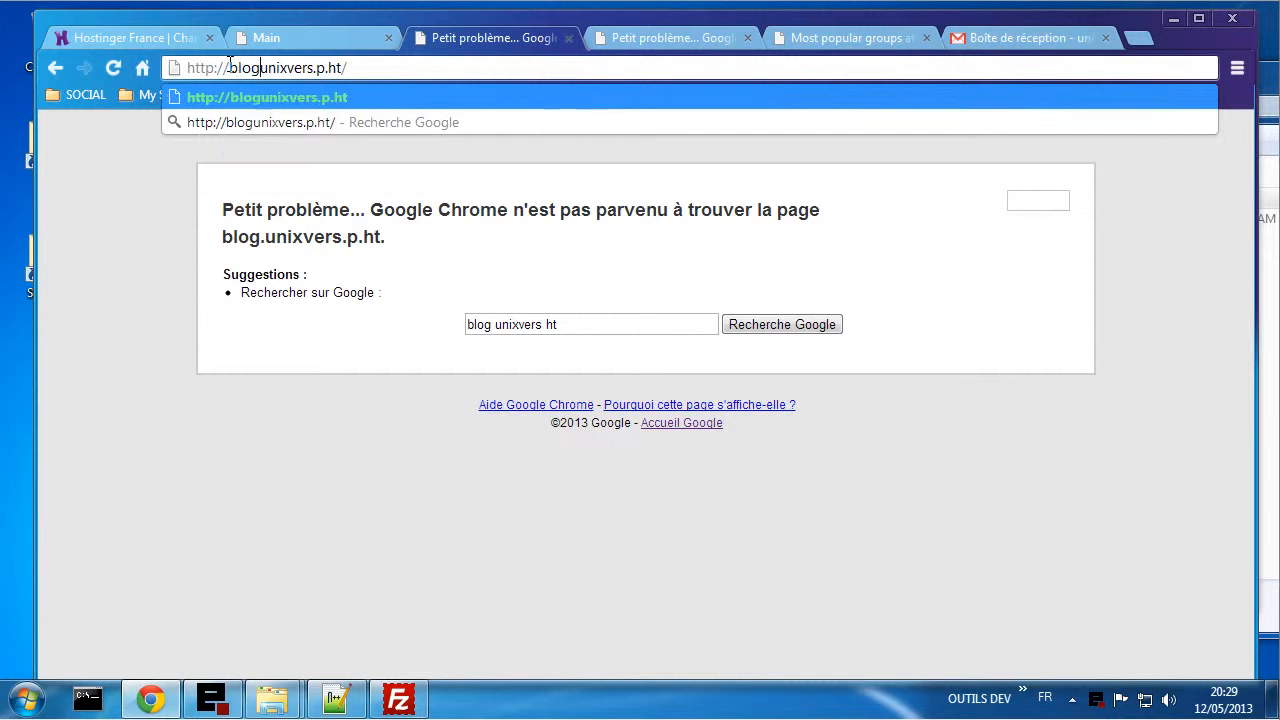
pyautogui.press('Escape')
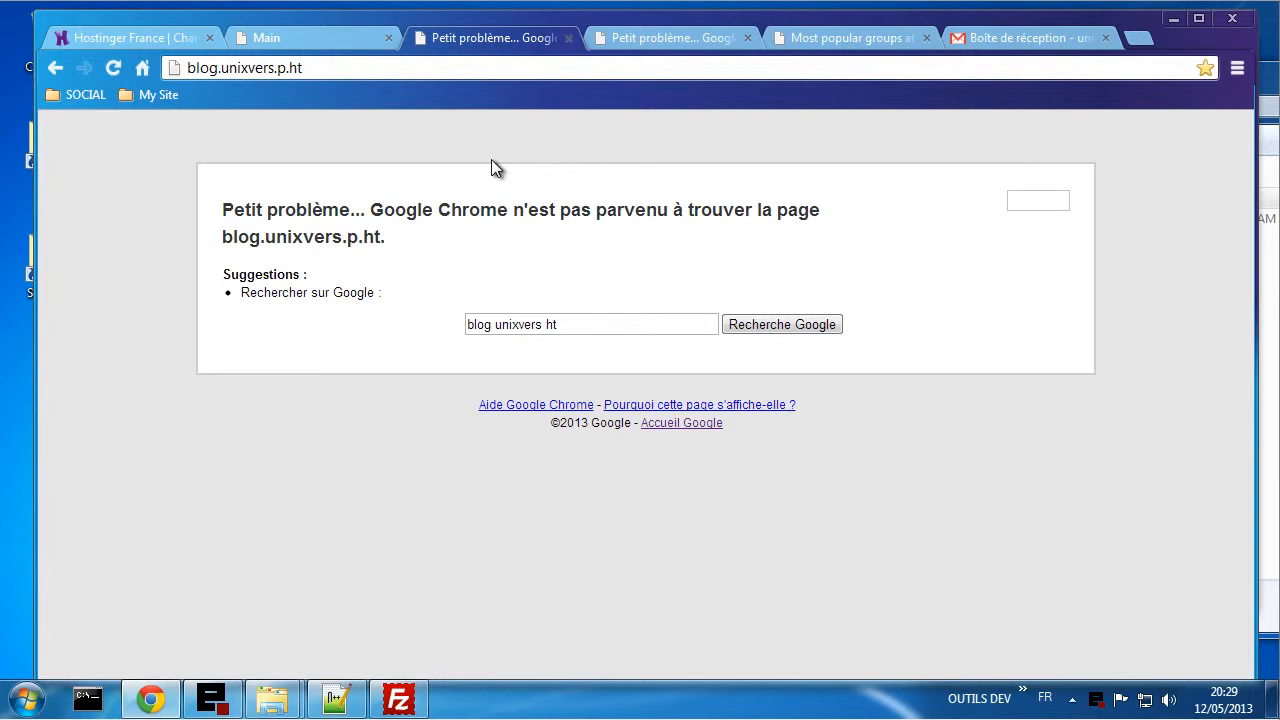
# - Switch to Notepad++ to check the unixvers.p.ht entries in the hosts file, and return to Chrome
pyautogui.click(336, 698)
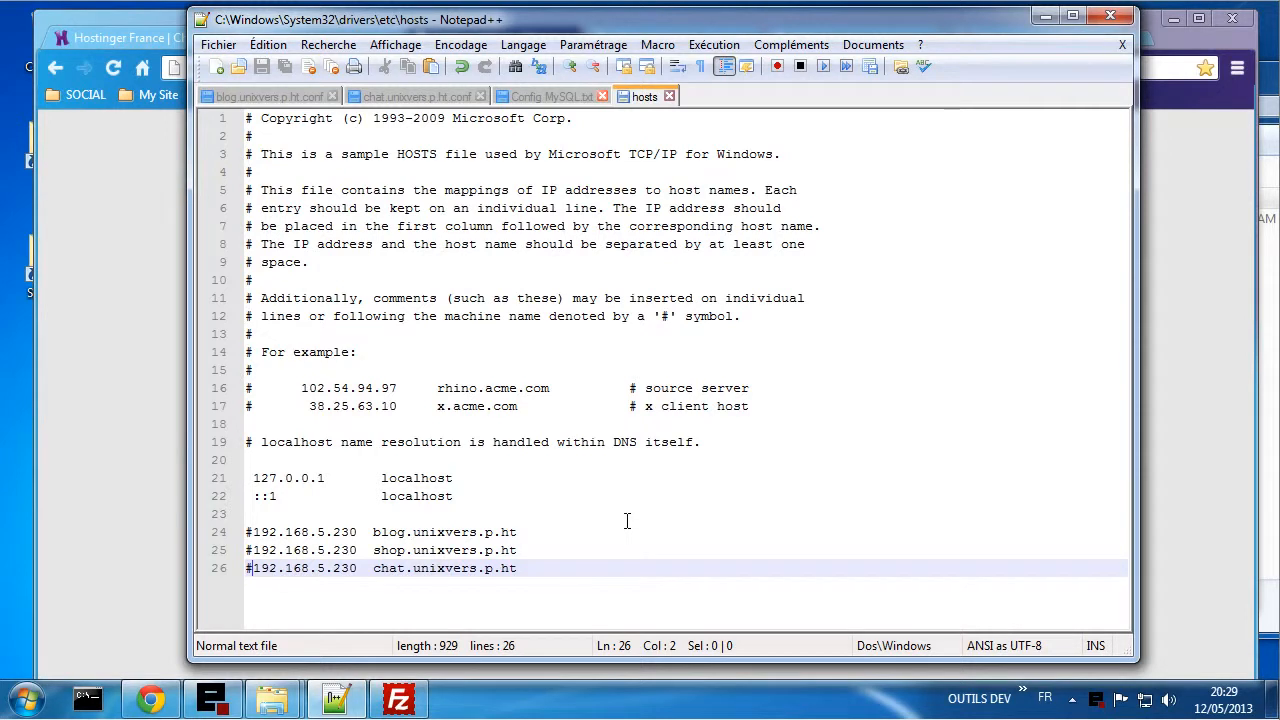
pyautogui.click(118, 468)
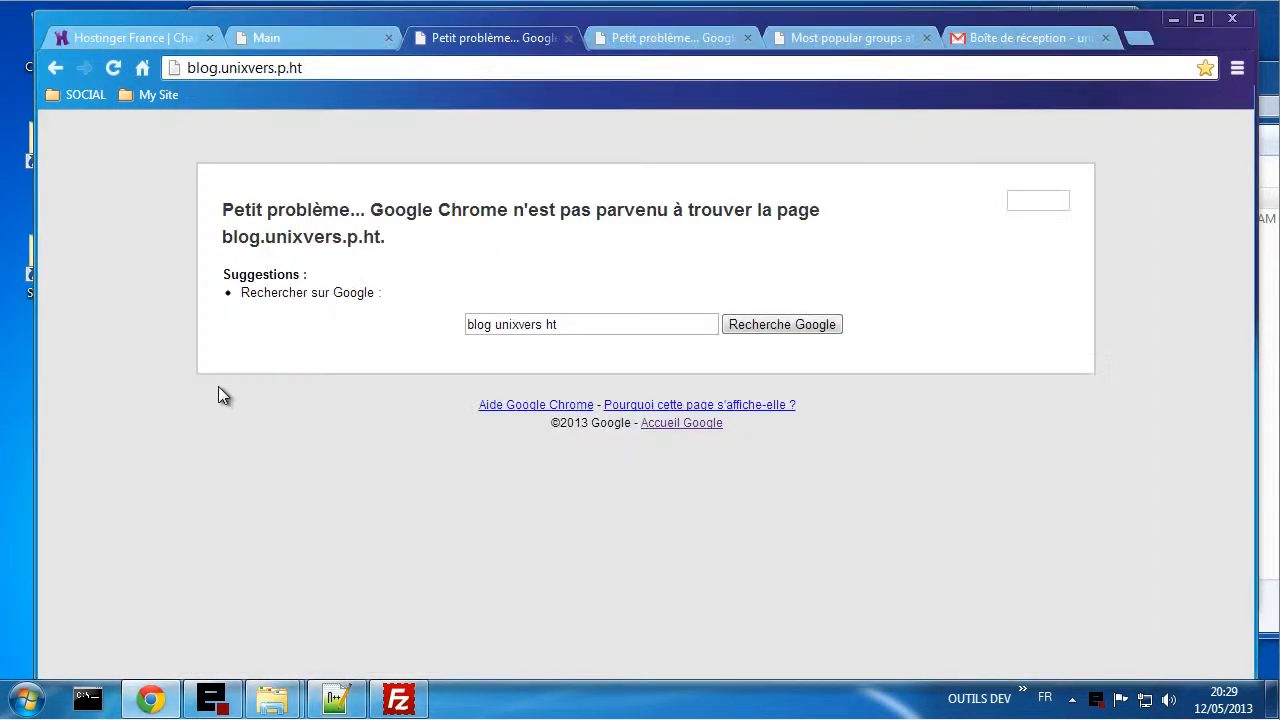
# - Open the subdomains page in the Hostinger control panel and try to visit blog.unixvers.p.ht from its list
pyautogui.click(131, 37)
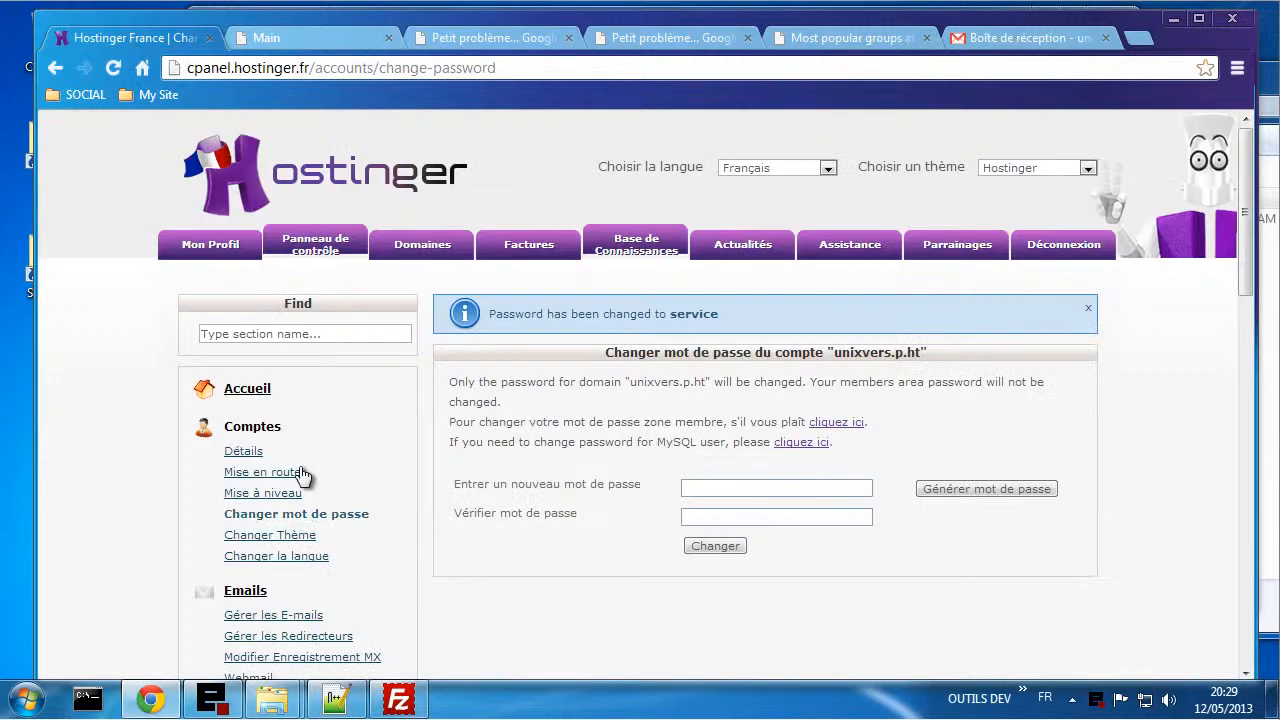
pyautogui.scroll(-3, 436, 477)
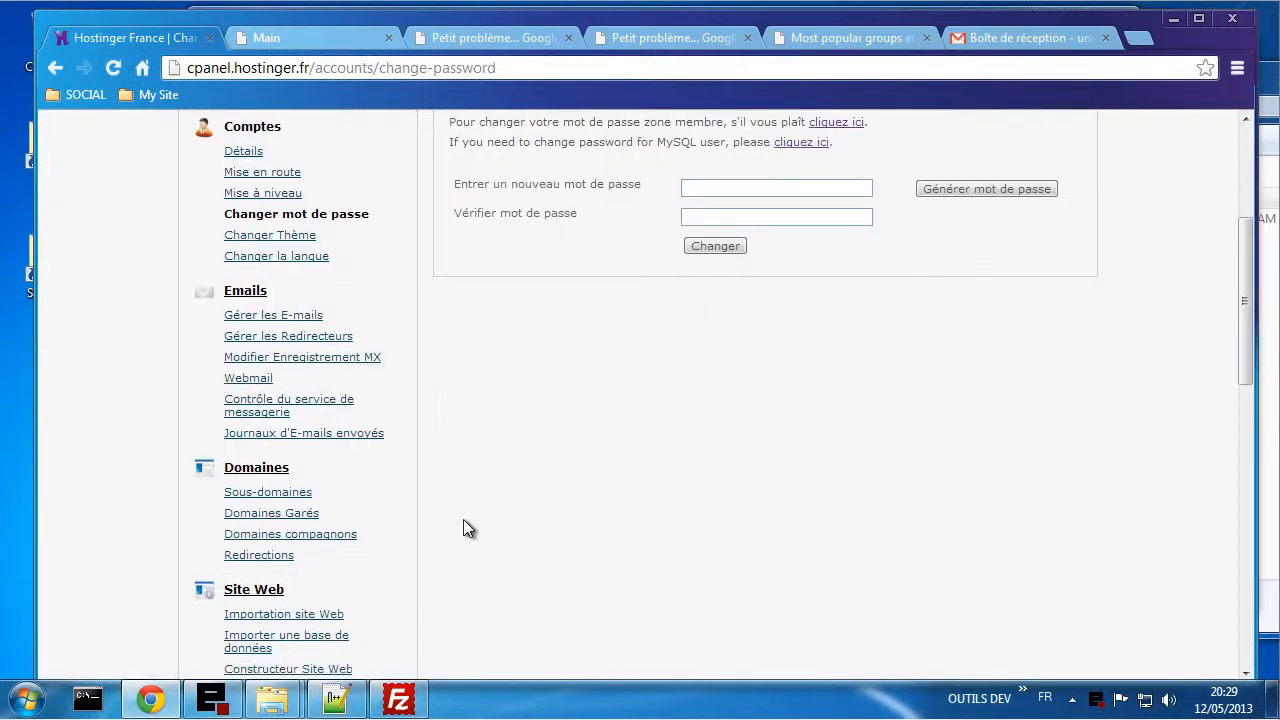
pyautogui.click(287, 500)
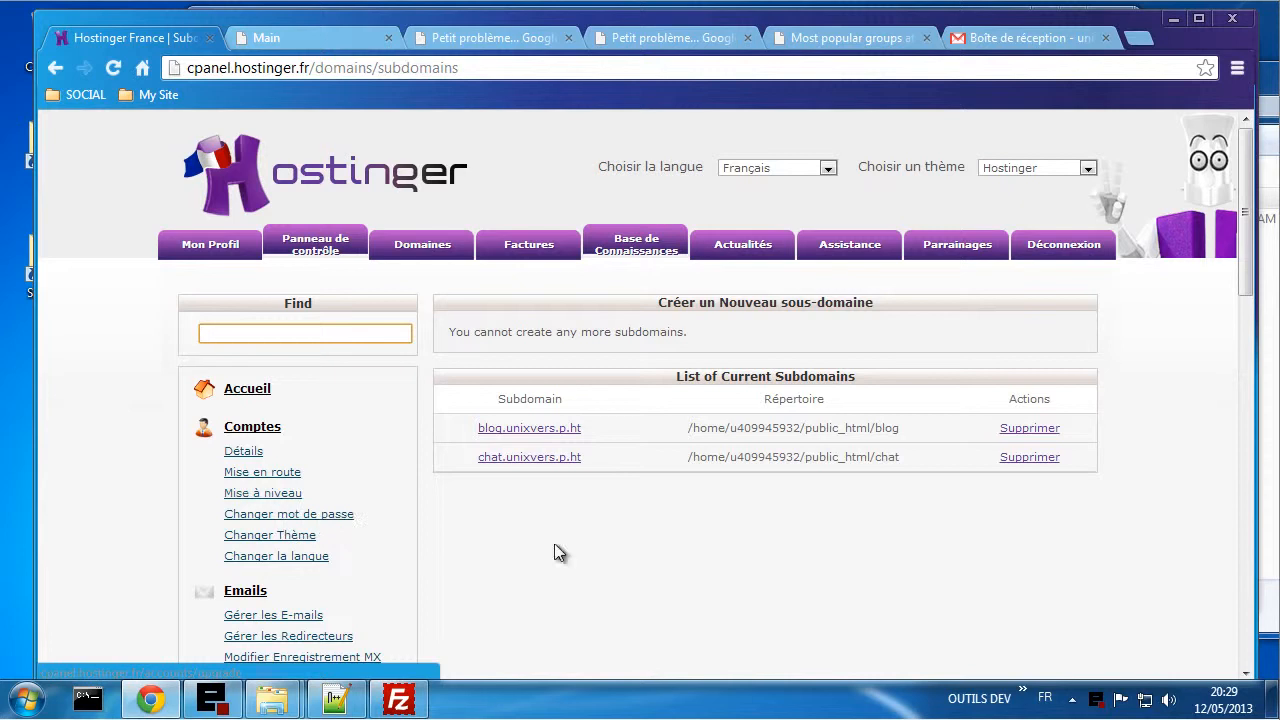
pyautogui.click(533, 429)
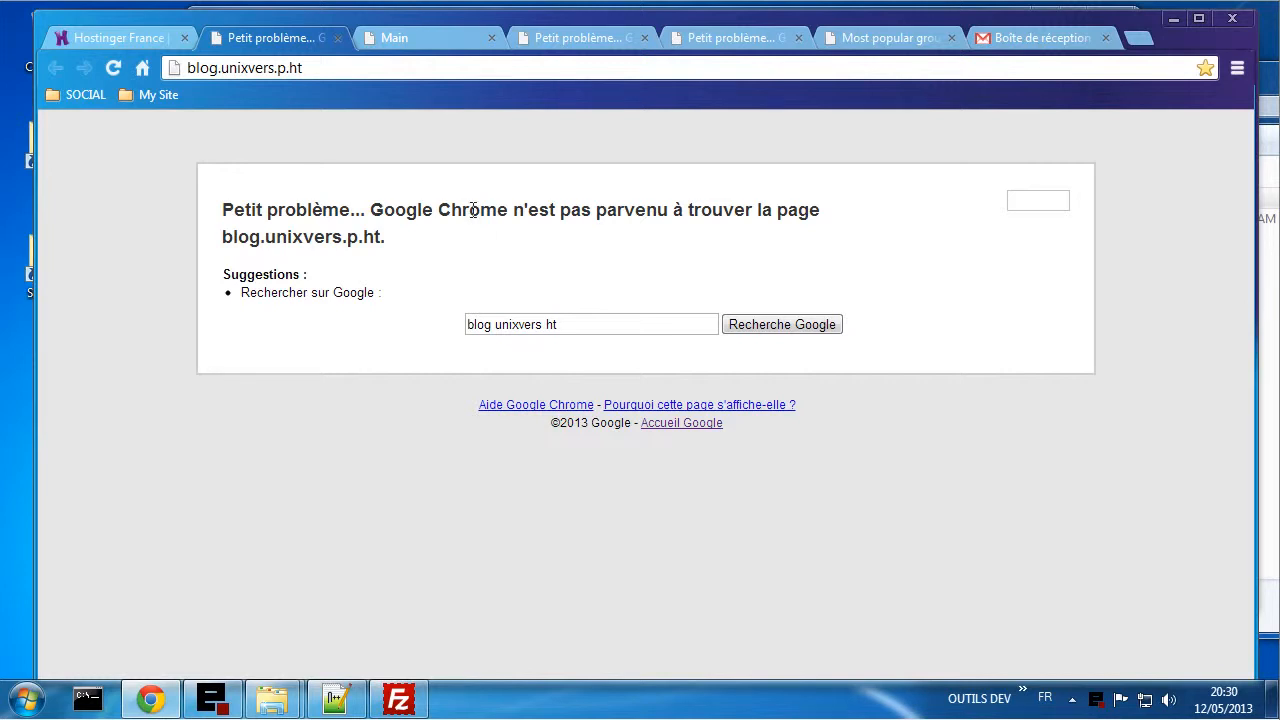
# - Close every browser page except the Hostinger control panel
pyautogui.click(340, 39)
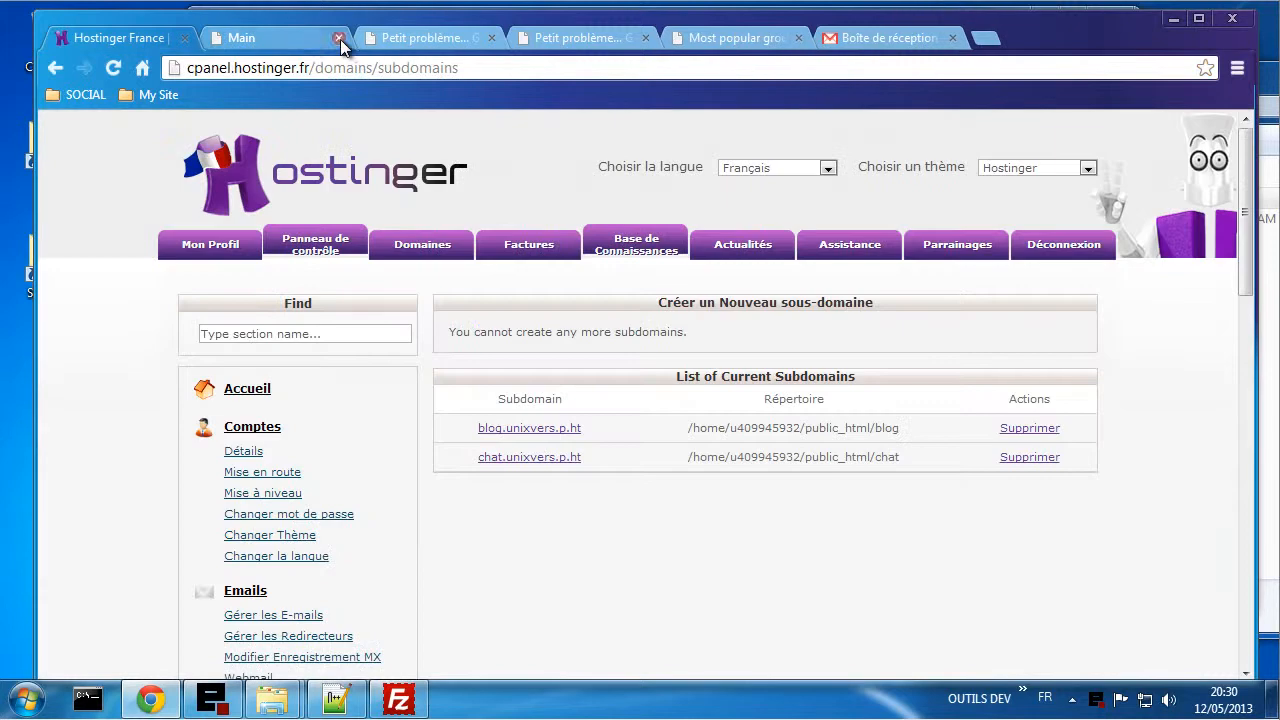
pyautogui.click(308, 37)
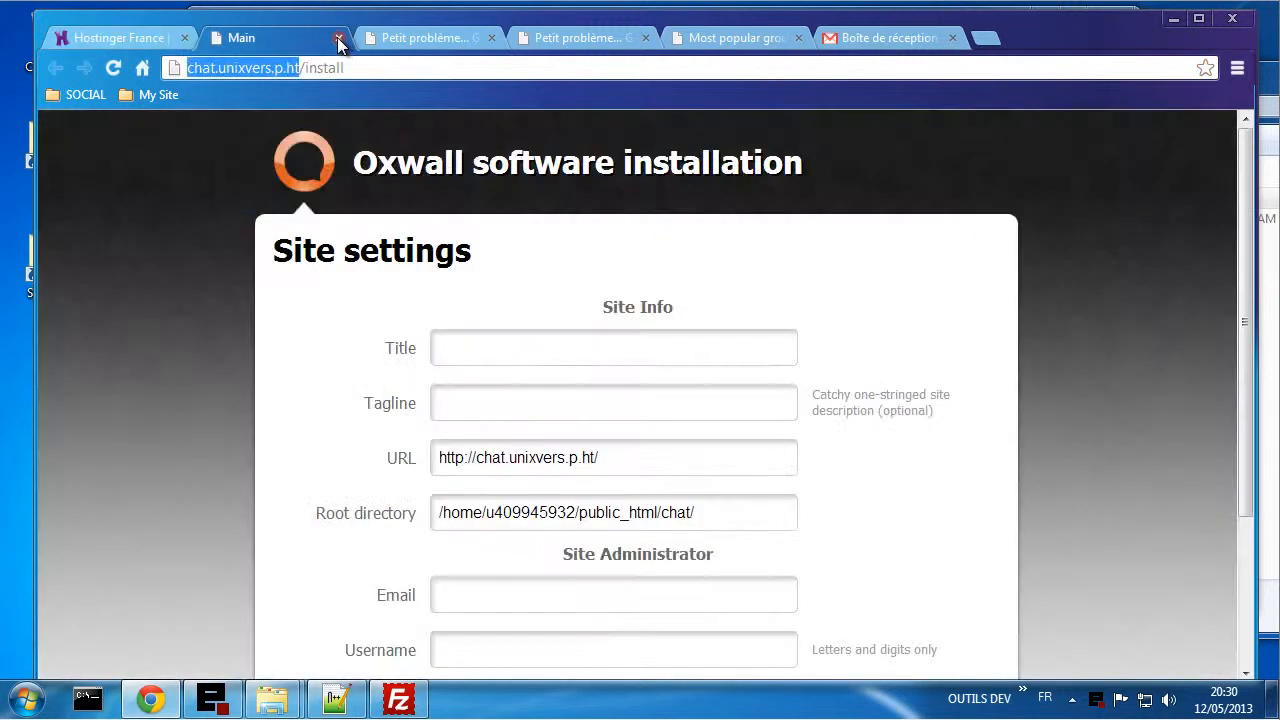
pyautogui.click(339, 38)
pyautogui.click(339, 38)
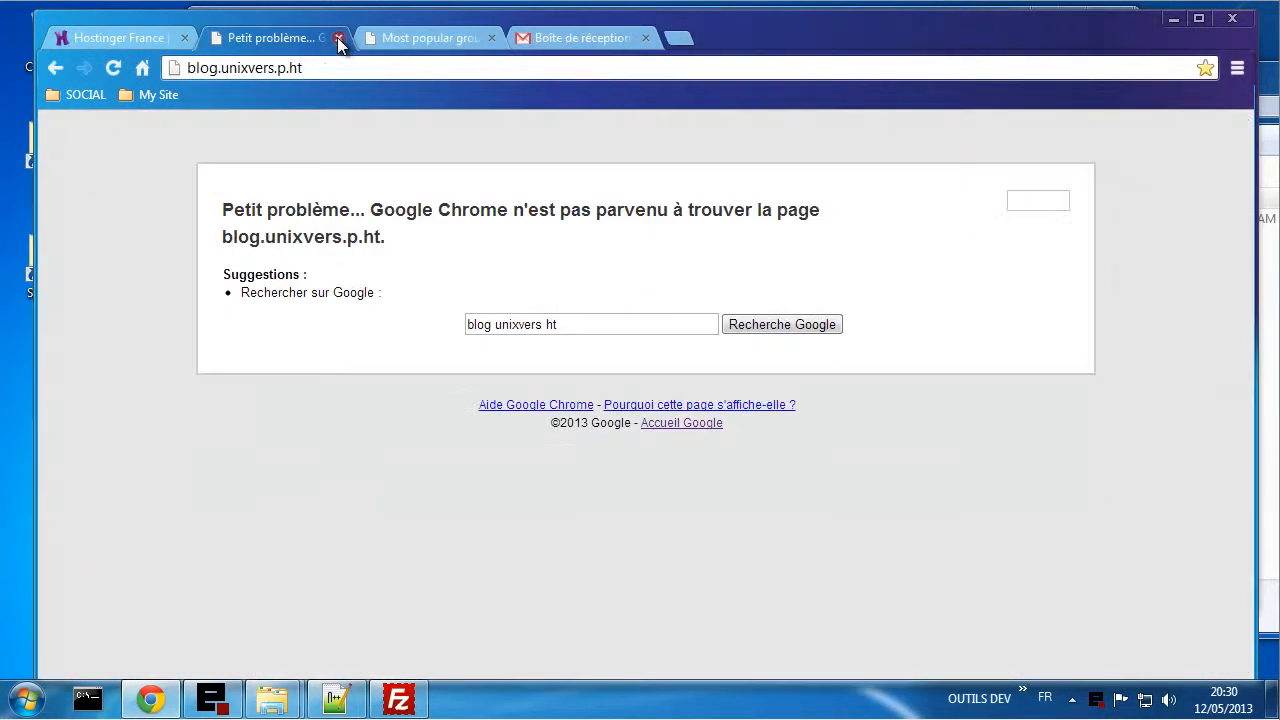
pyautogui.click(339, 38)
pyautogui.click(339, 38)
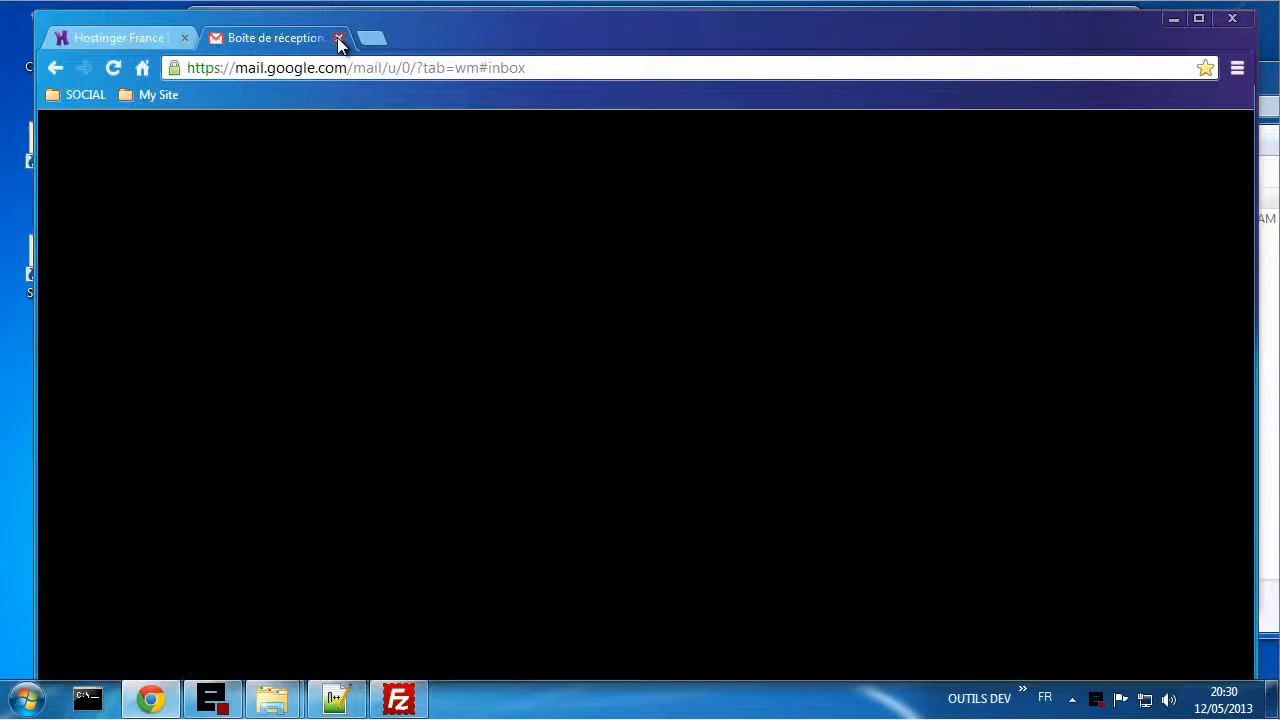
pyautogui.click(339, 38)
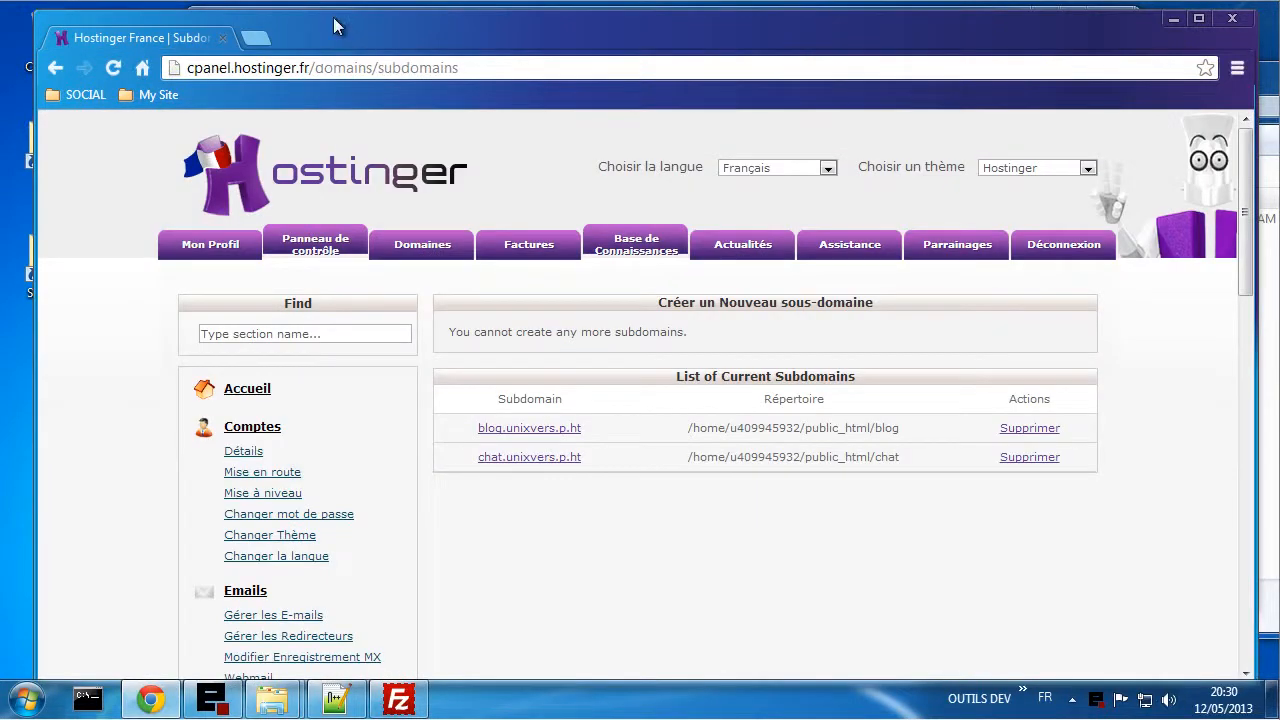
# - Open phpMyAdmin from the local EasyPHP administration page and log in as root with the prefilled password
pyautogui.rightClick(1097, 699)
pyautogui.click(1141, 584)
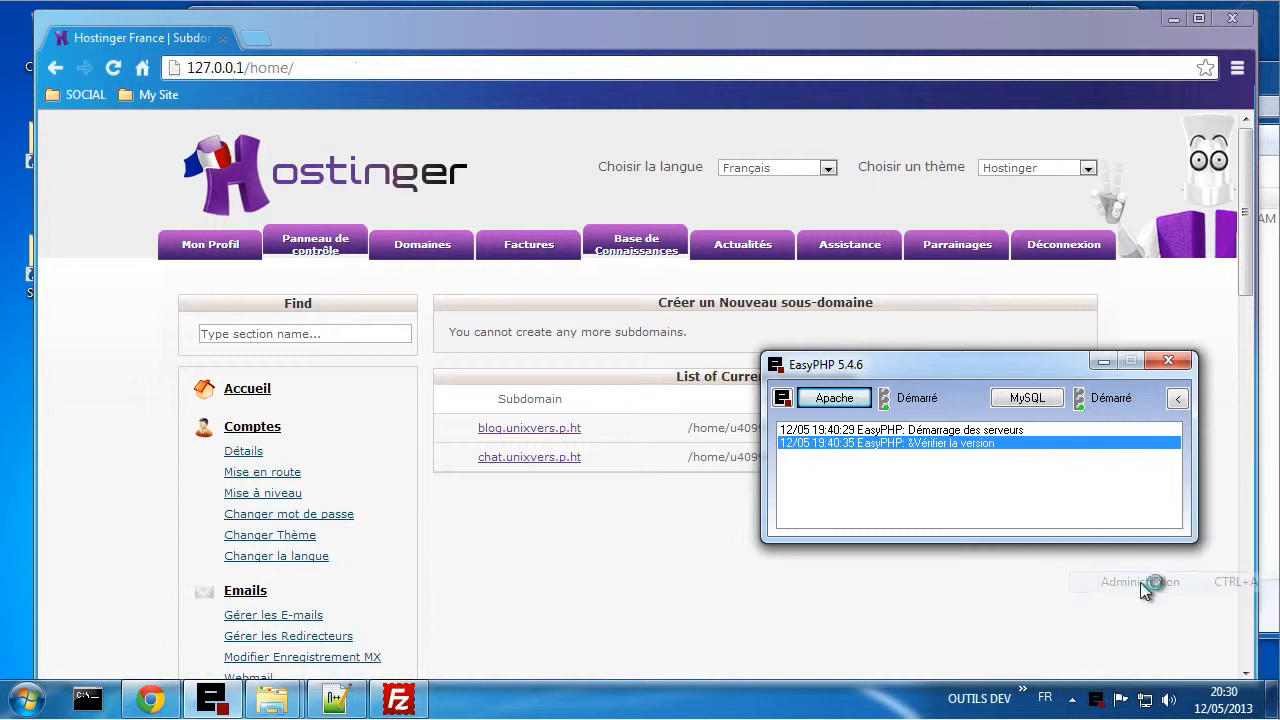
pyautogui.click(960, 441)
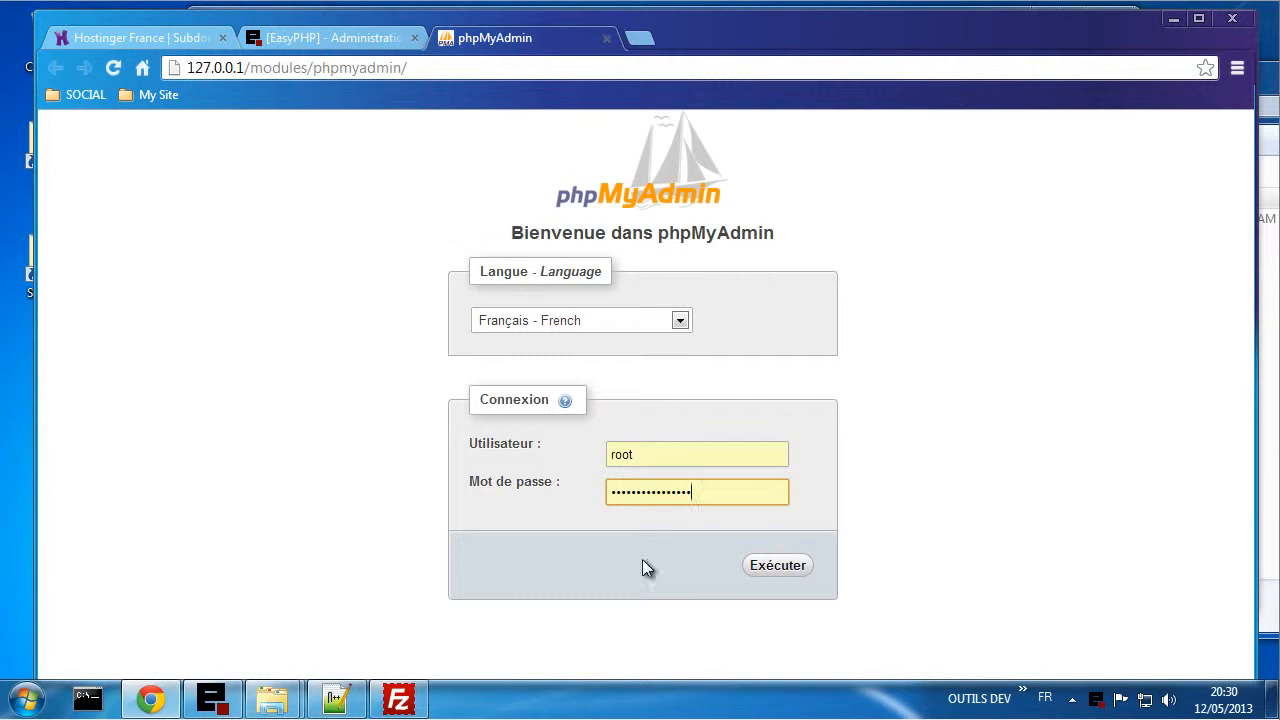
pyautogui.click(778, 567)
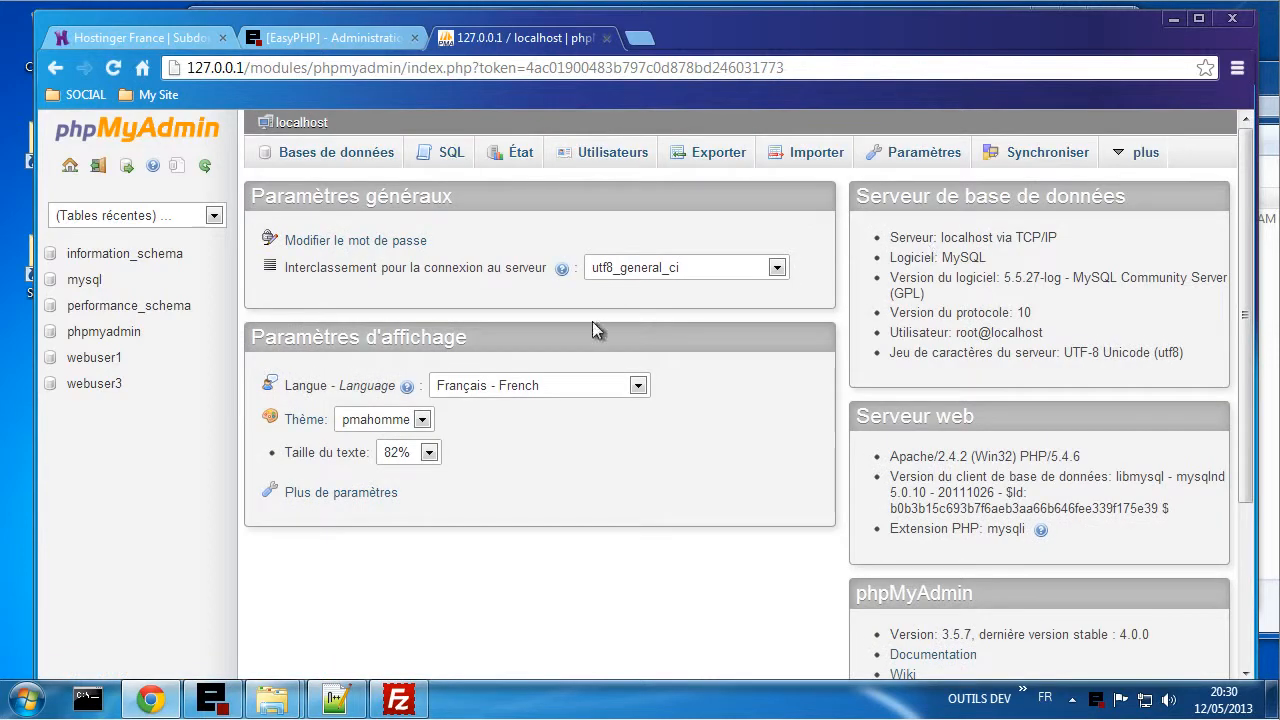
# - Export all tables of the webuser1 database to an SQL file using the custom export method (Personnalisée) with its default options
pyautogui.click(88, 364)
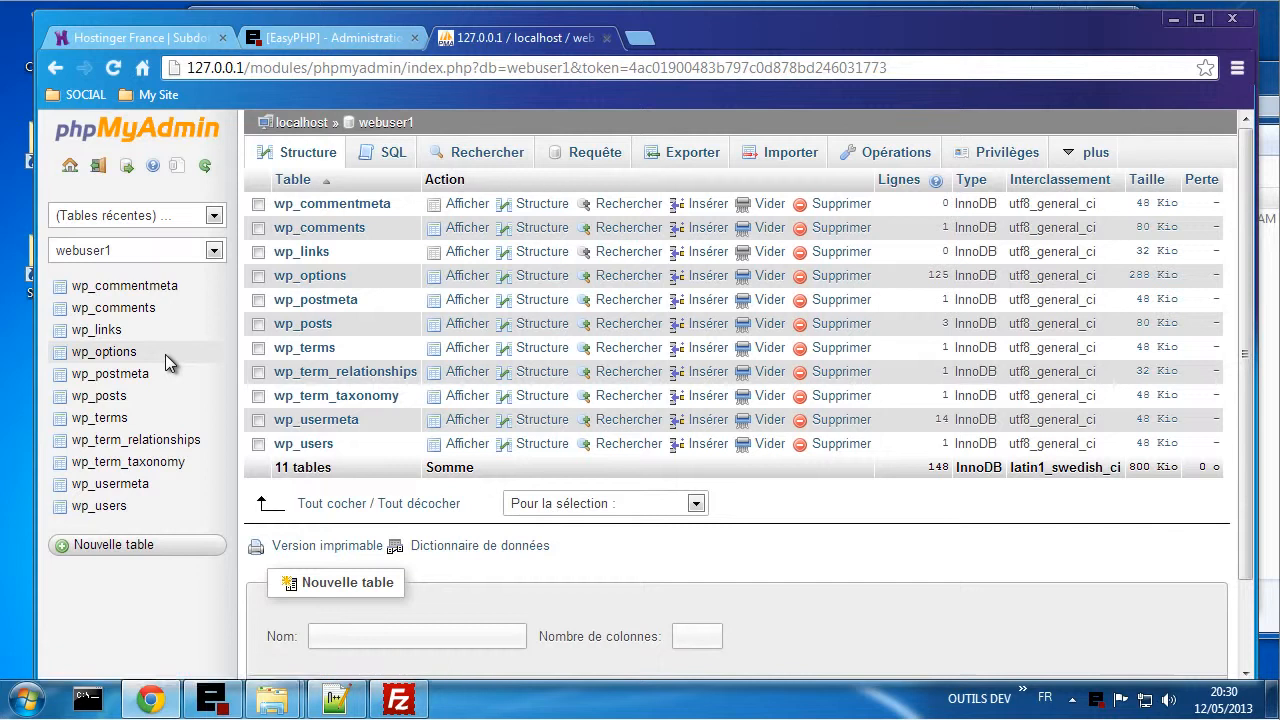
pyautogui.click(679, 160)
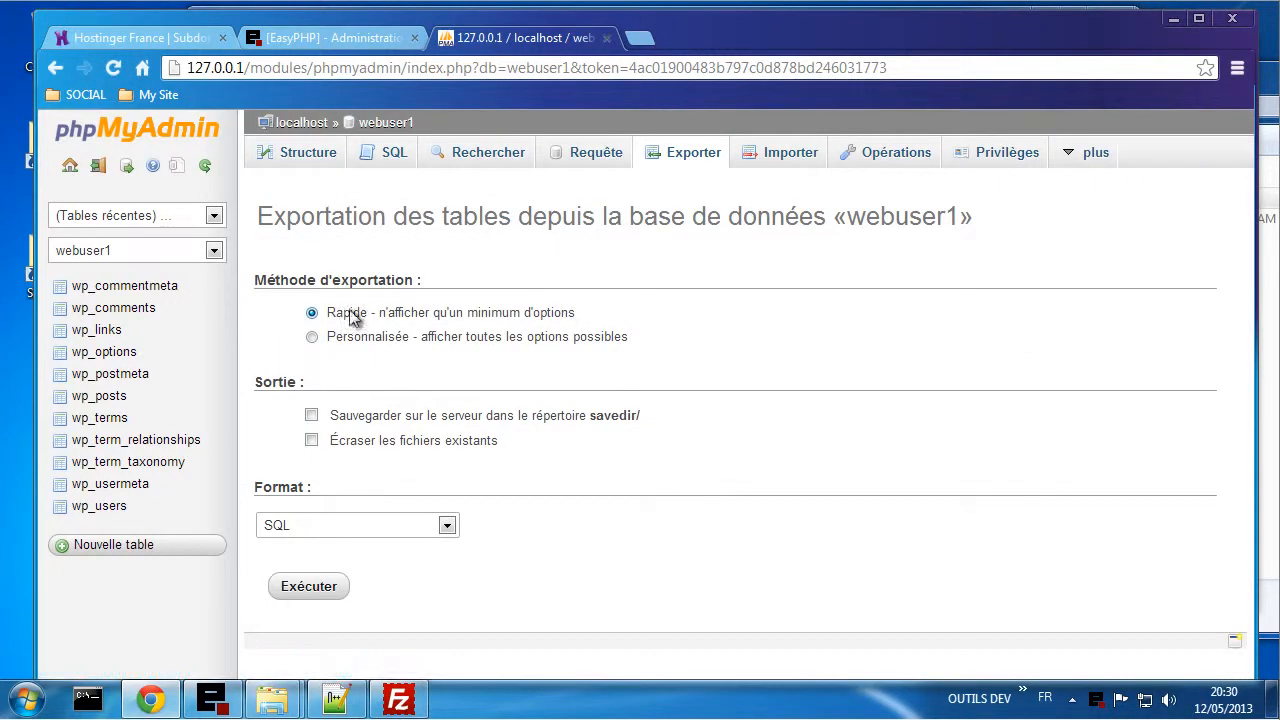
pyautogui.click(359, 338)
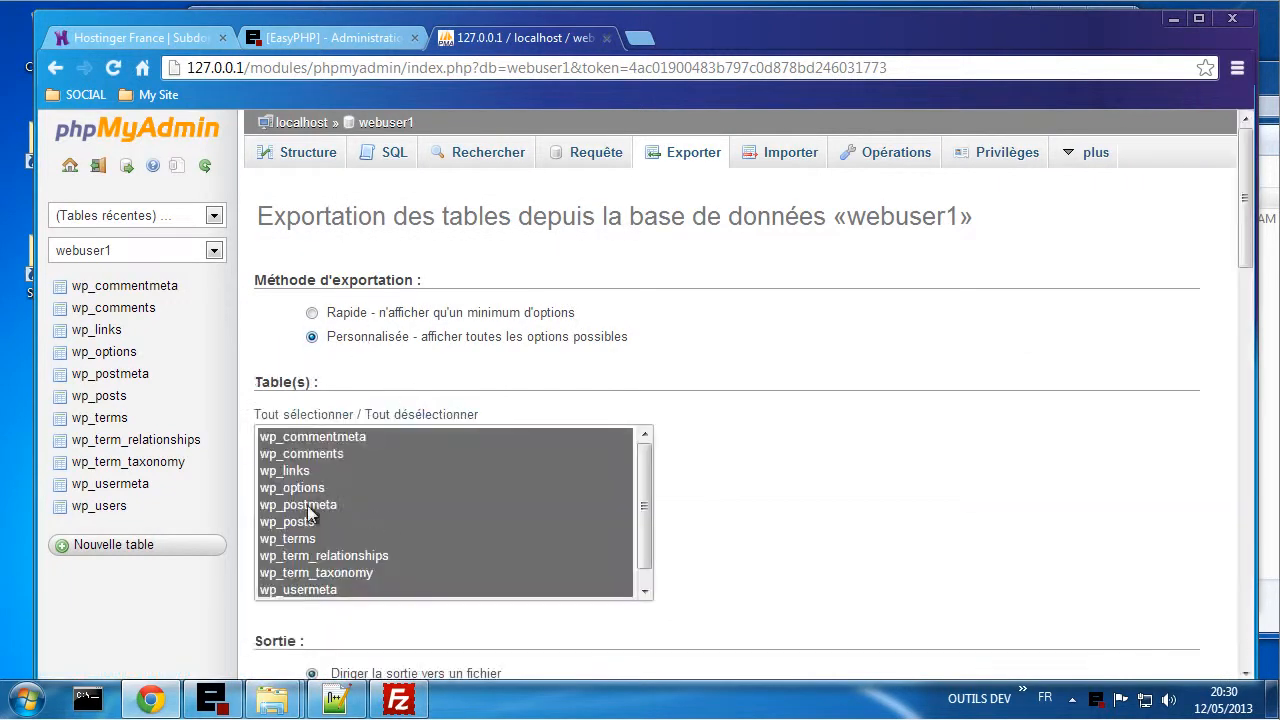
pyautogui.scroll(-7, 771, 481)
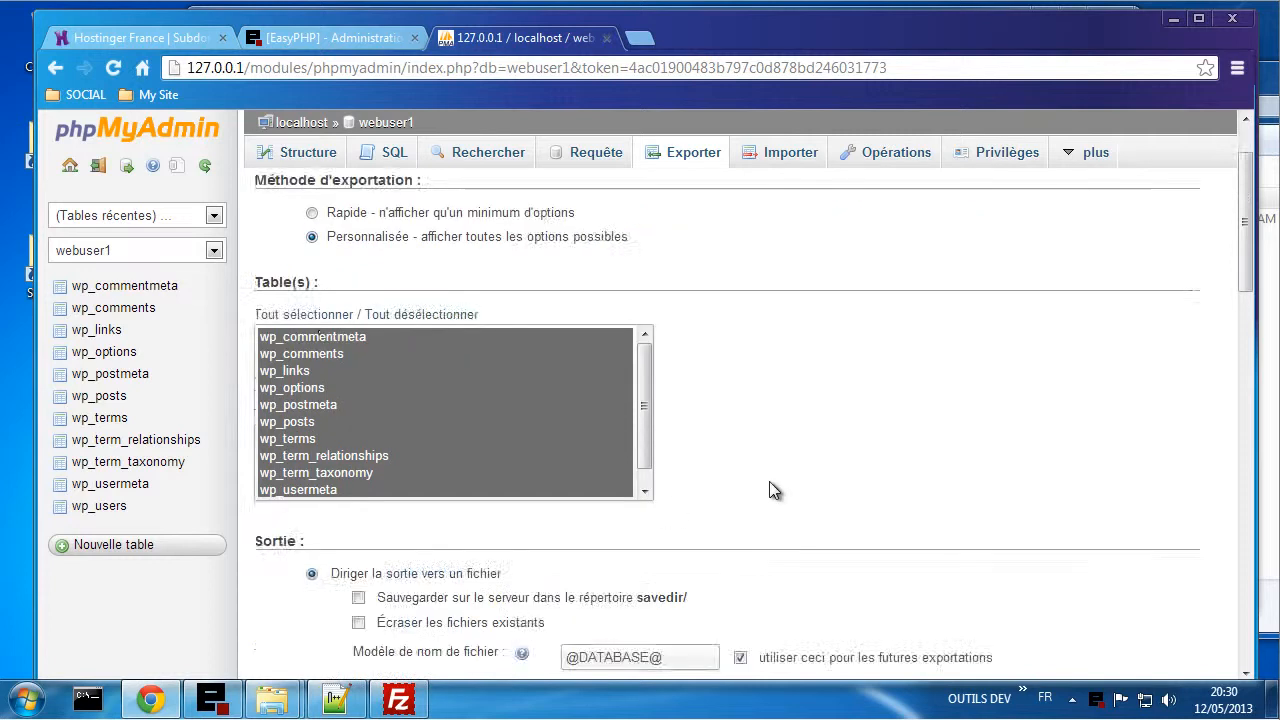
pyautogui.scroll(-10, 730, 470)
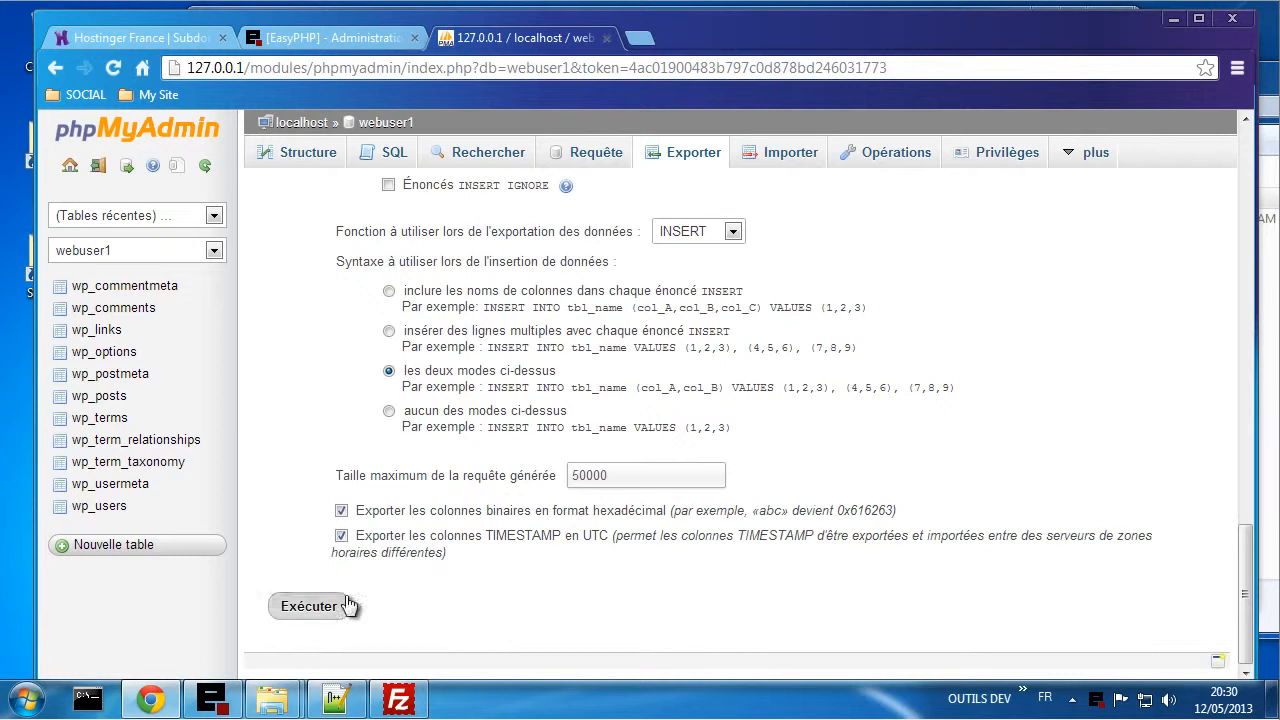
pyautogui.click(318, 610)
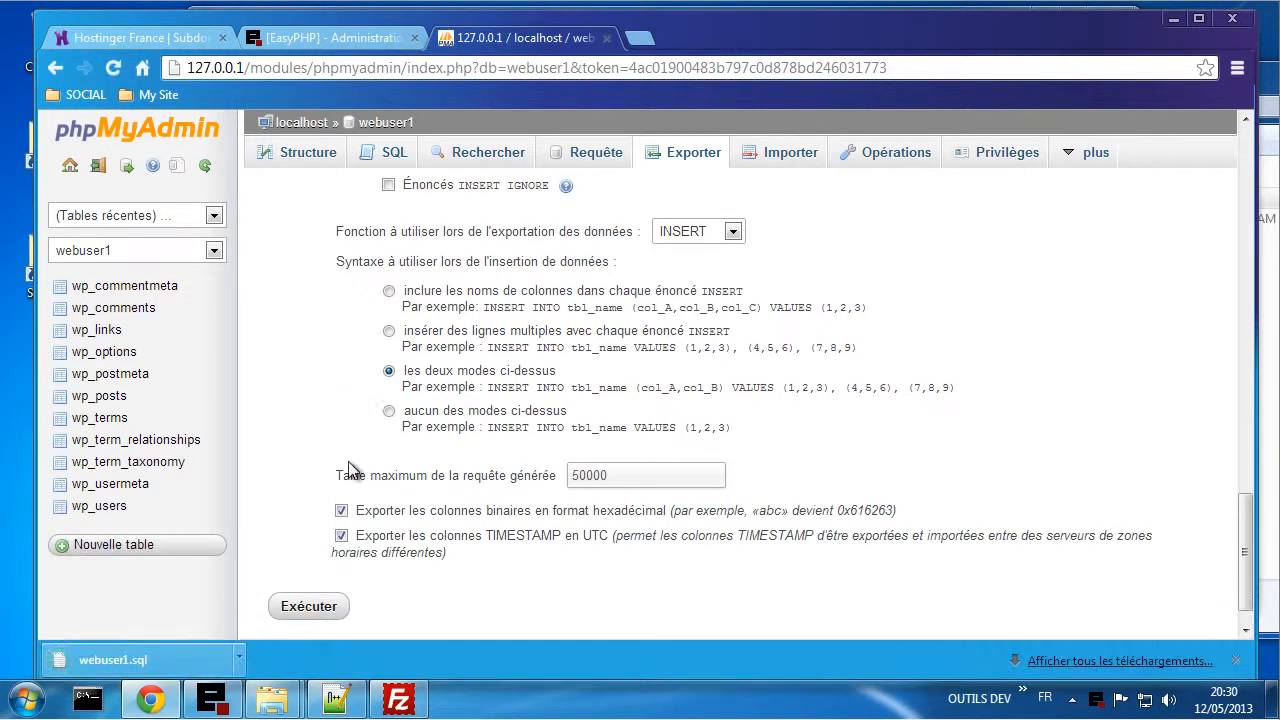
# - Open the downloaded webuser1.sql in Notepad++ and copy everything from above the first CREATE TABLE statement through the wp_users data
pyautogui.click(143, 666)
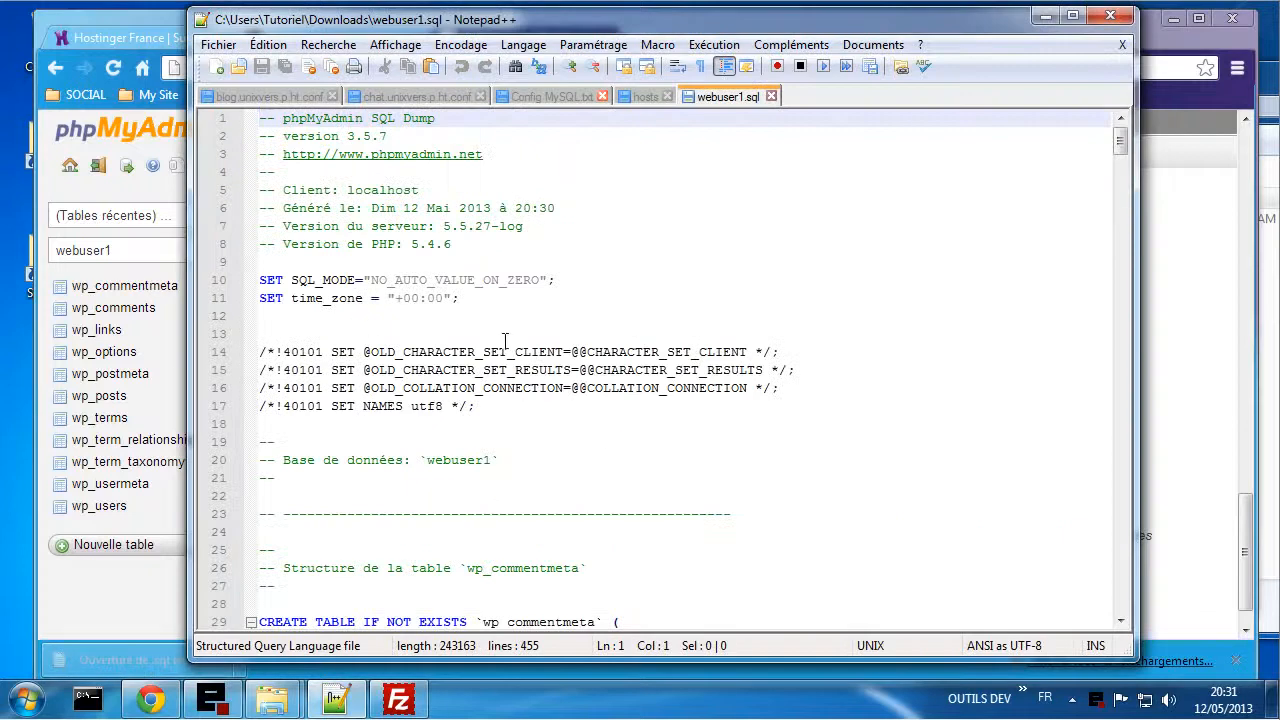
pyautogui.scroll(-3, 505, 340)
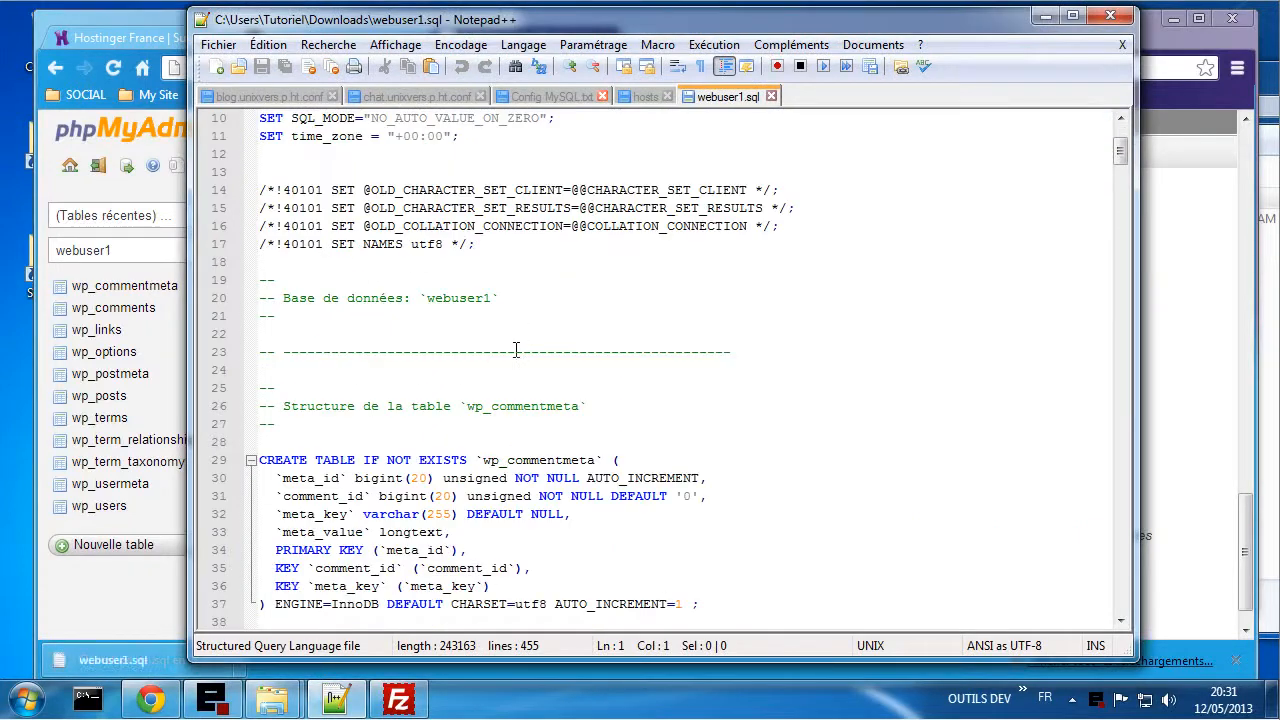
pyautogui.scroll(-2, 514, 349)
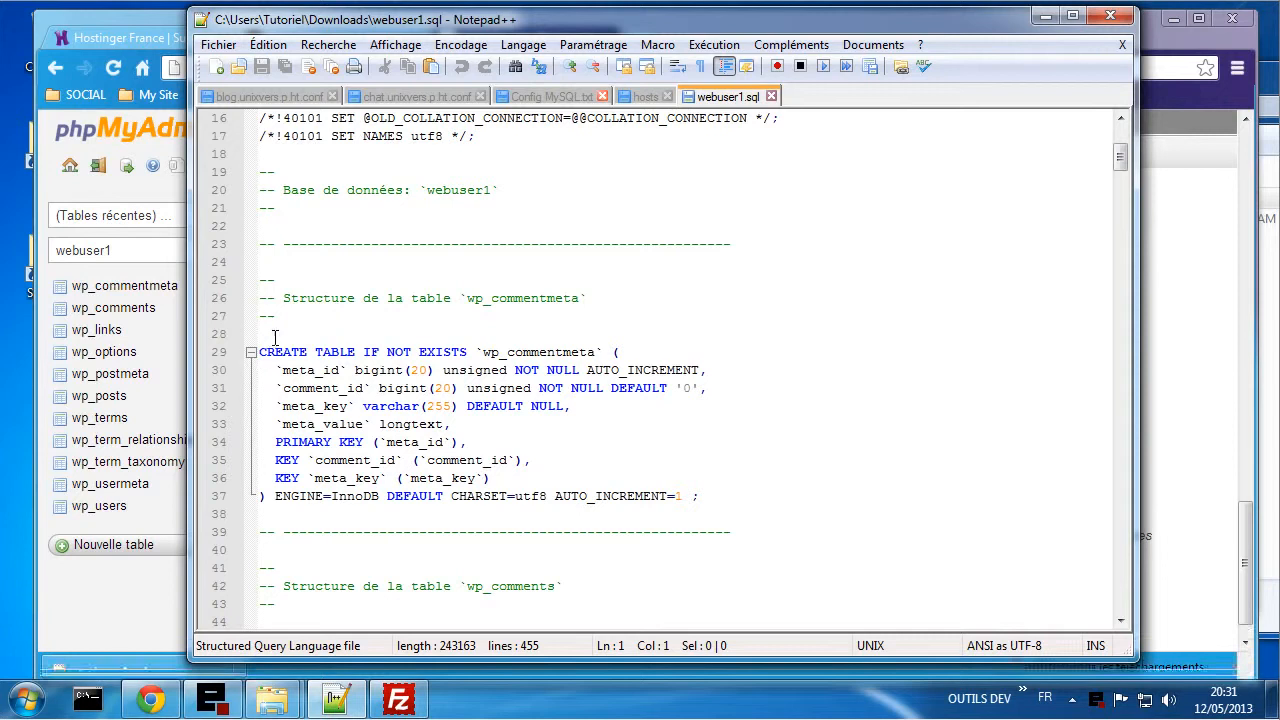
pyautogui.moveTo(262, 334); pyautogui.dragTo(820, 510)
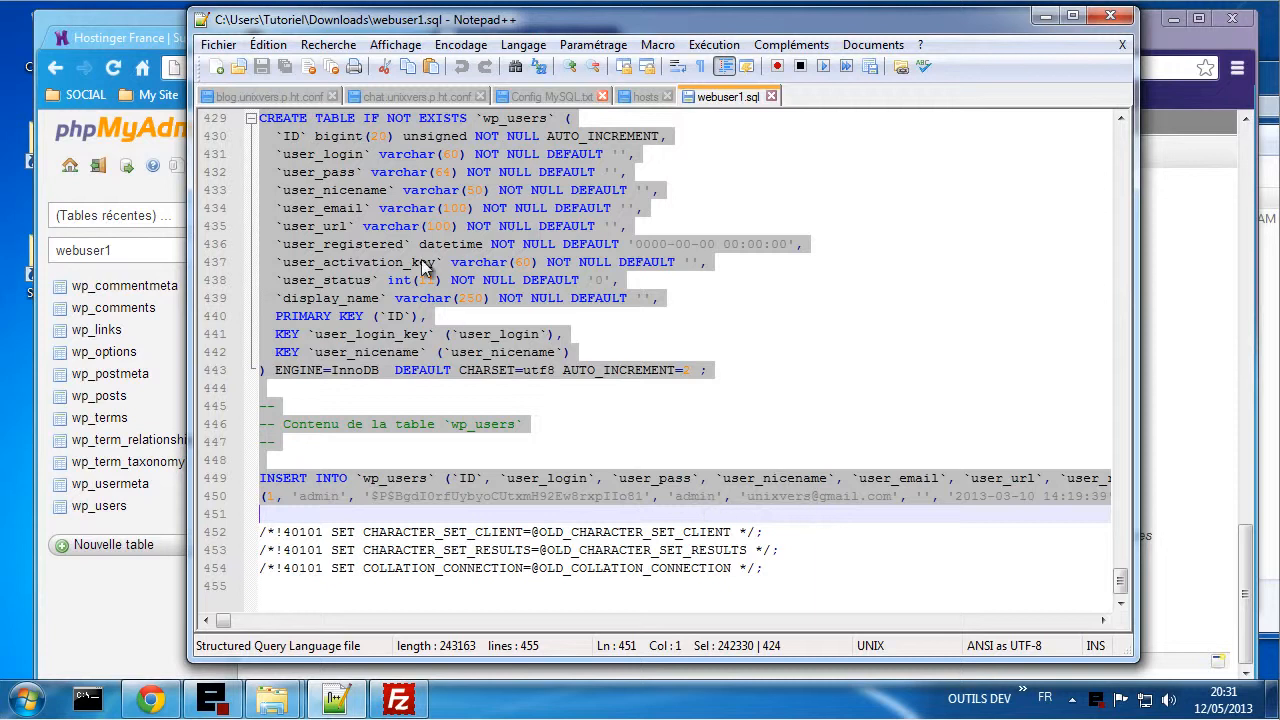
pyautogui.rightClick(385, 218)
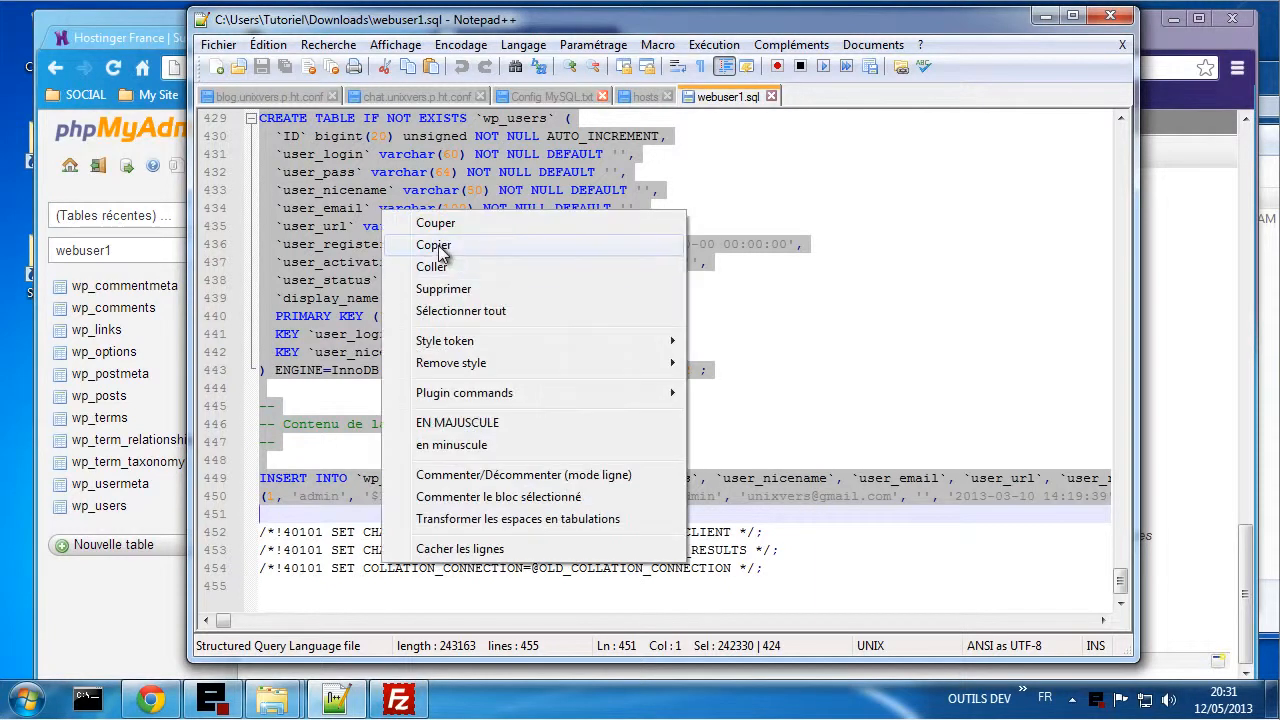
pyautogui.click(433, 246)
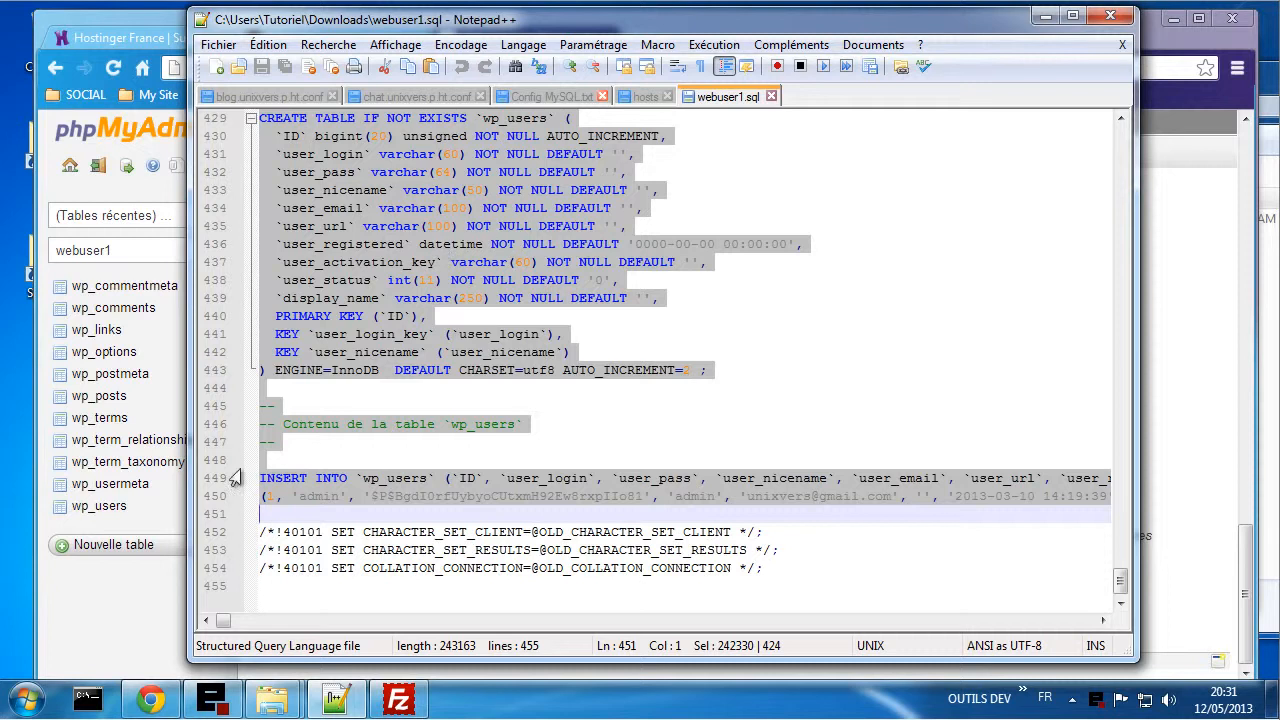
# - Open Hostinger's MySQL databases page in Chrome and enter blog as the new database's name
pyautogui.click(137, 40)
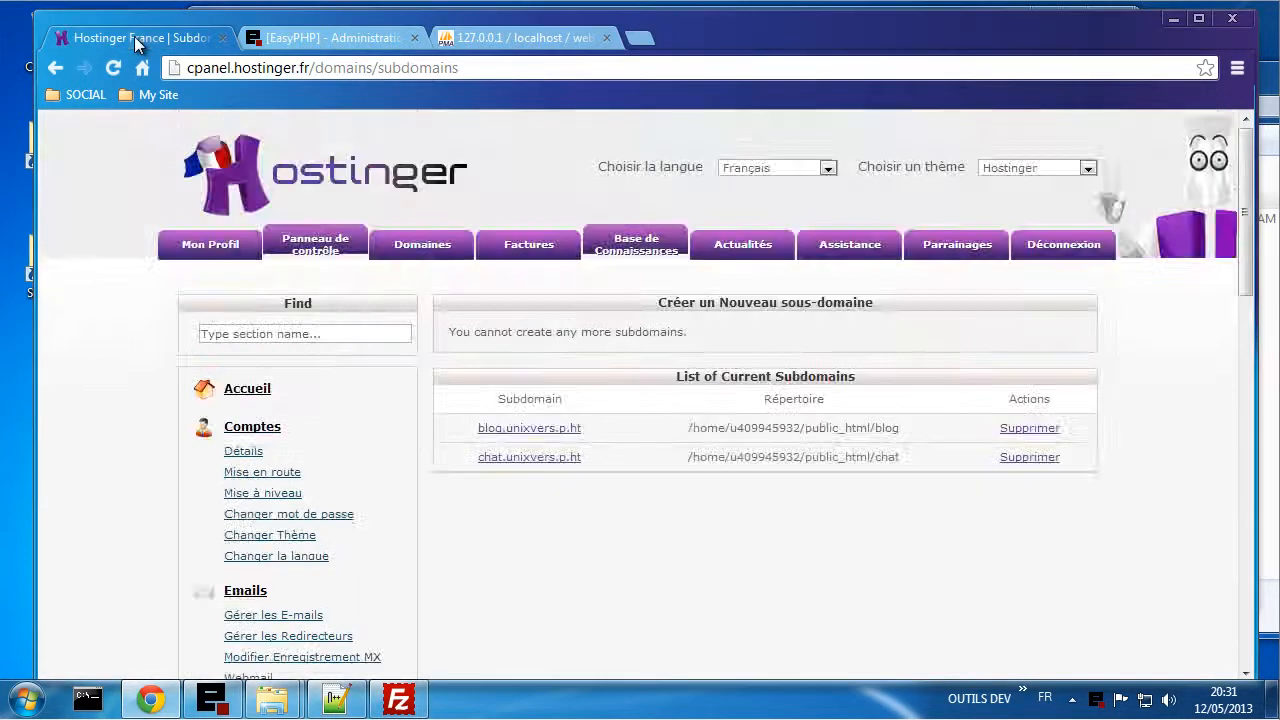
pyautogui.scroll(-2, 97, 431)
pyautogui.scroll(-6, 116, 398)
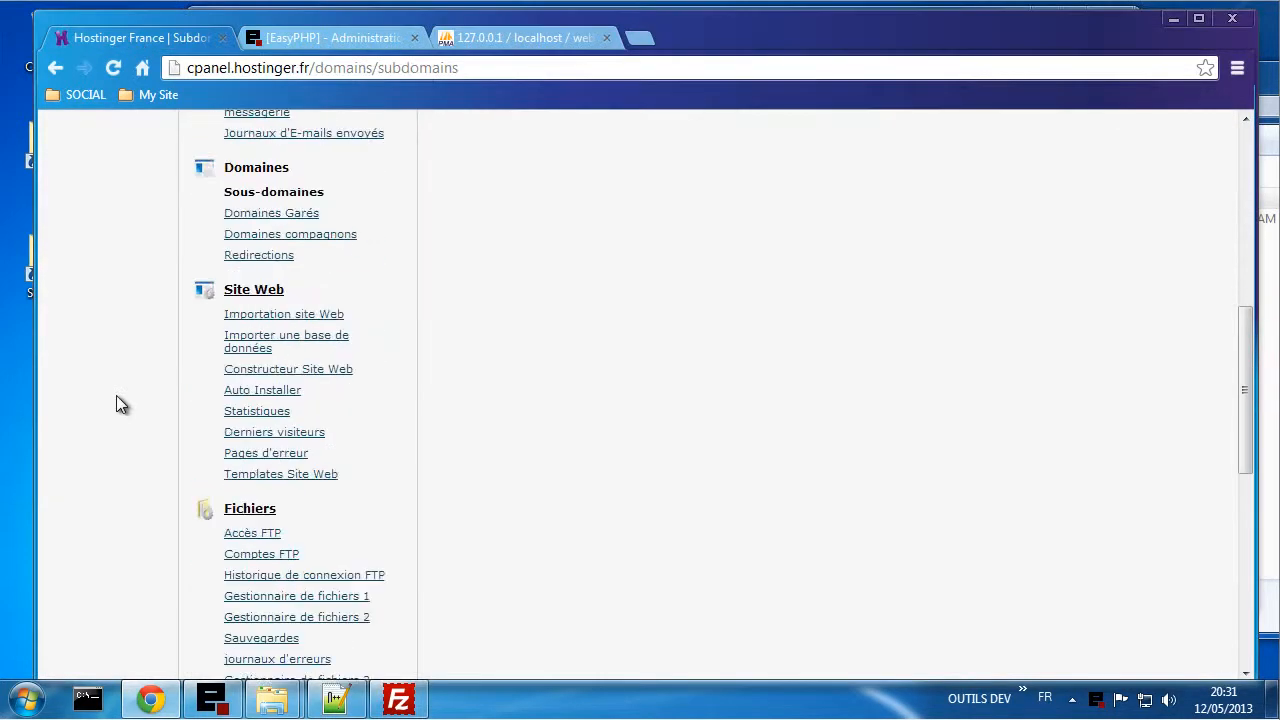
pyautogui.scroll(-3, 116, 396)
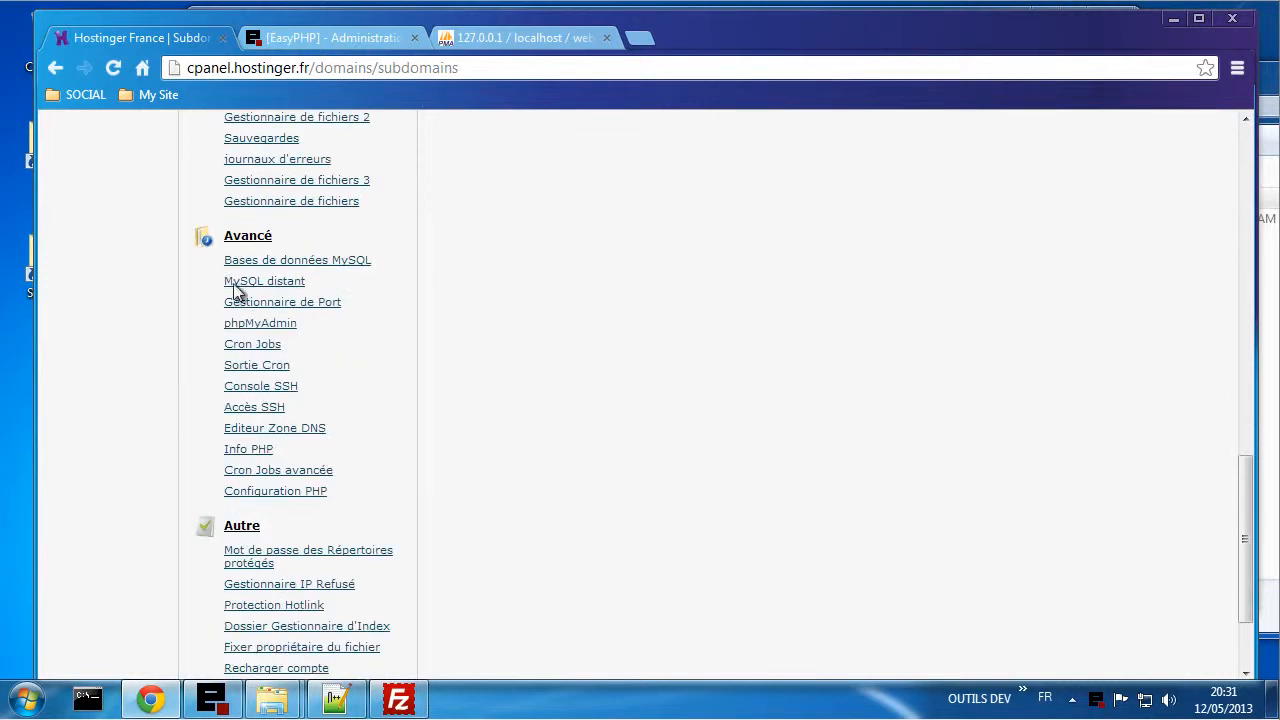
pyautogui.click(313, 263)
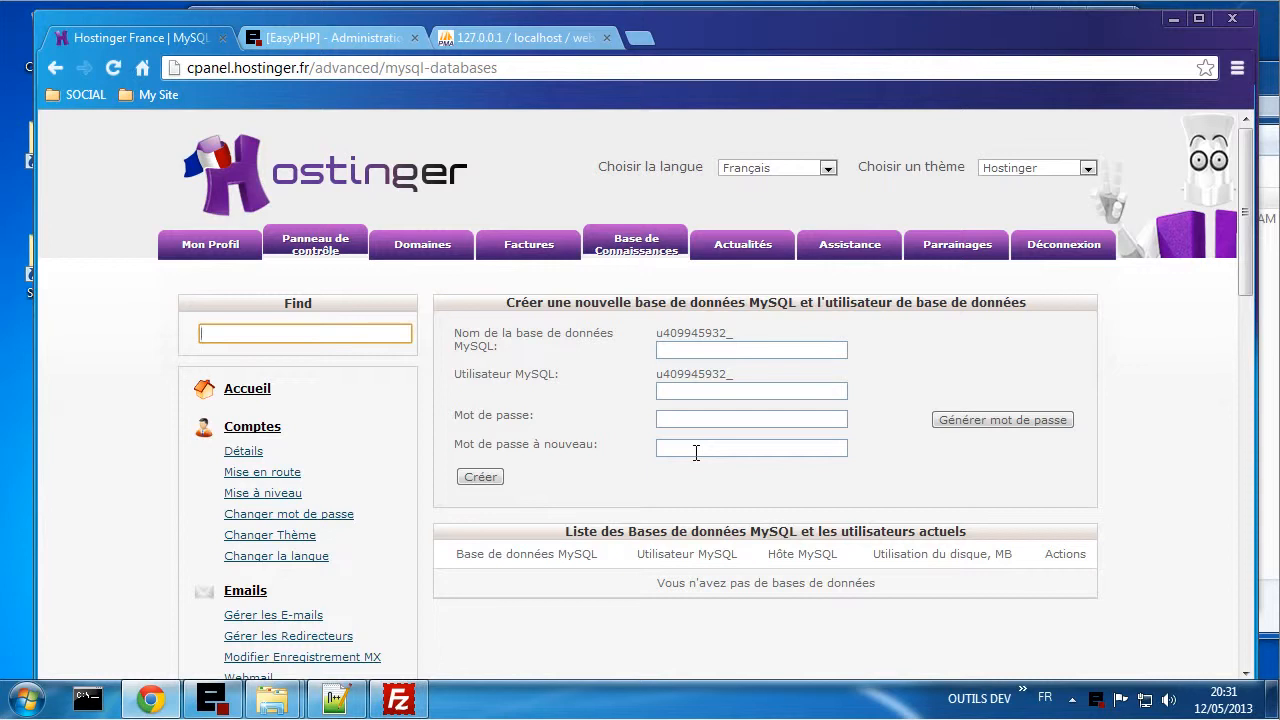
pyautogui.click(692, 348)
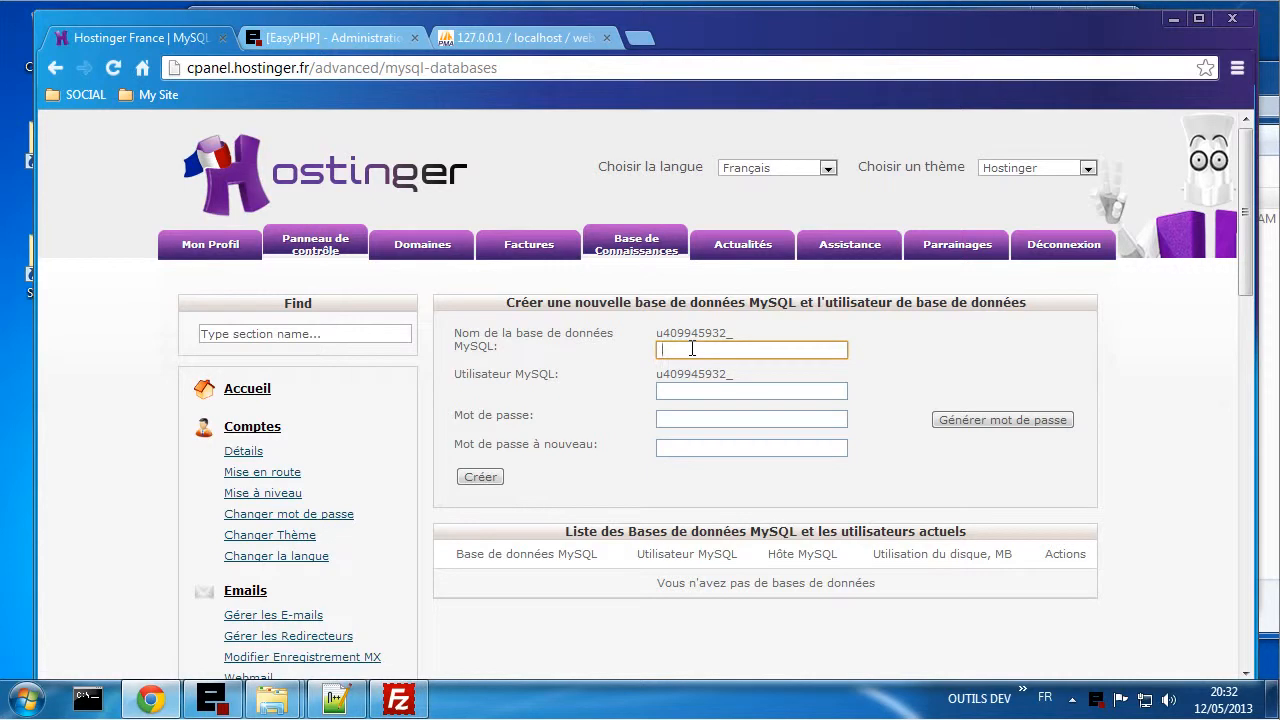
pyautogui.write('blog')
pyautogui.click(691, 392)
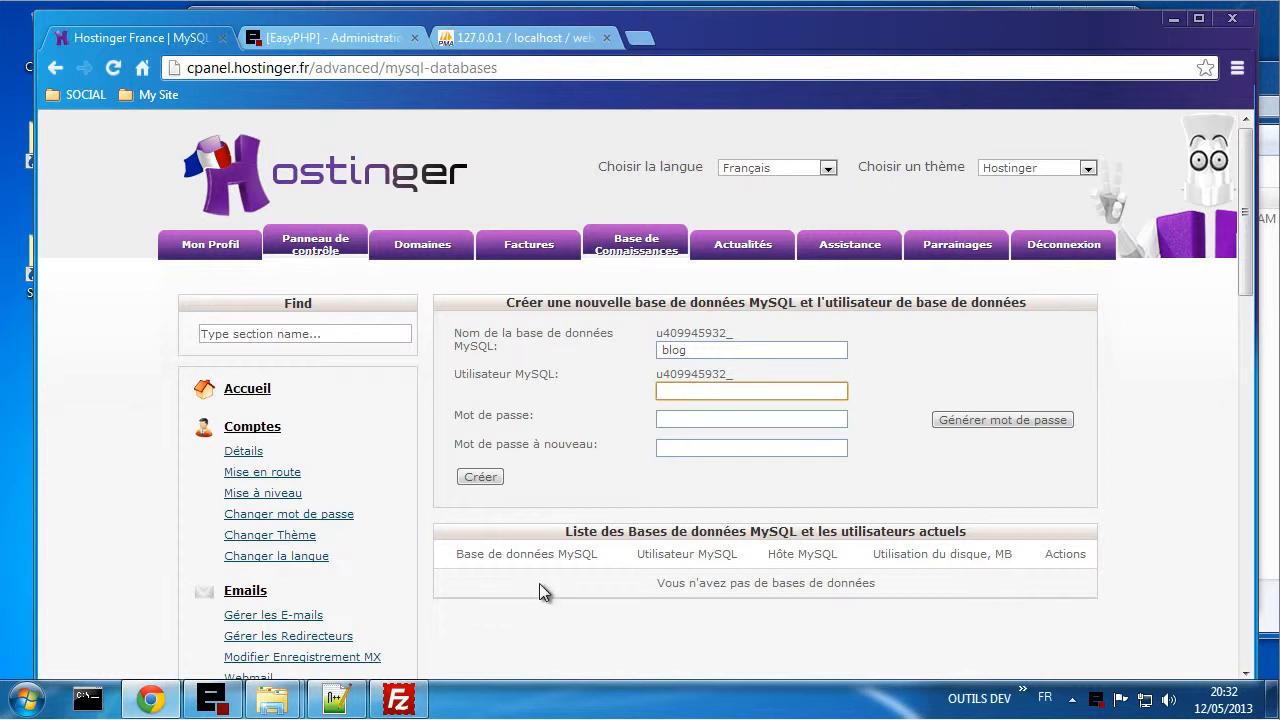
pyautogui.click(339, 700)
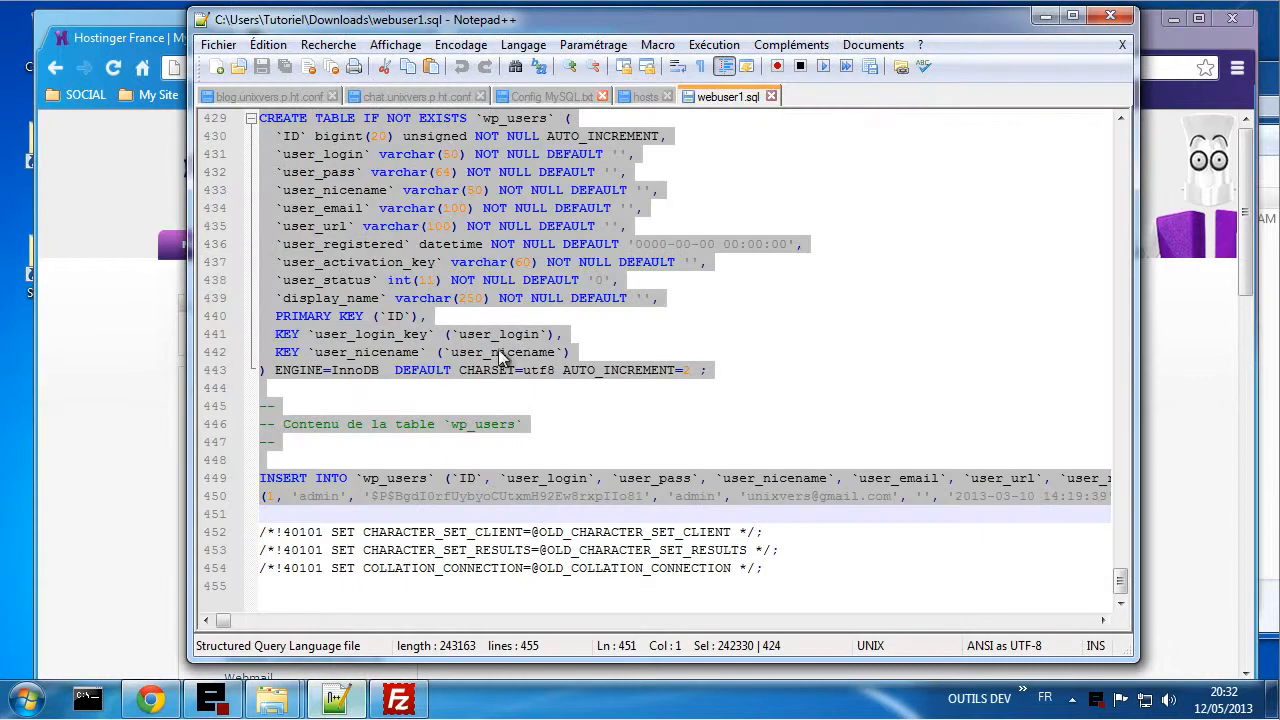
pyautogui.click(533, 95)
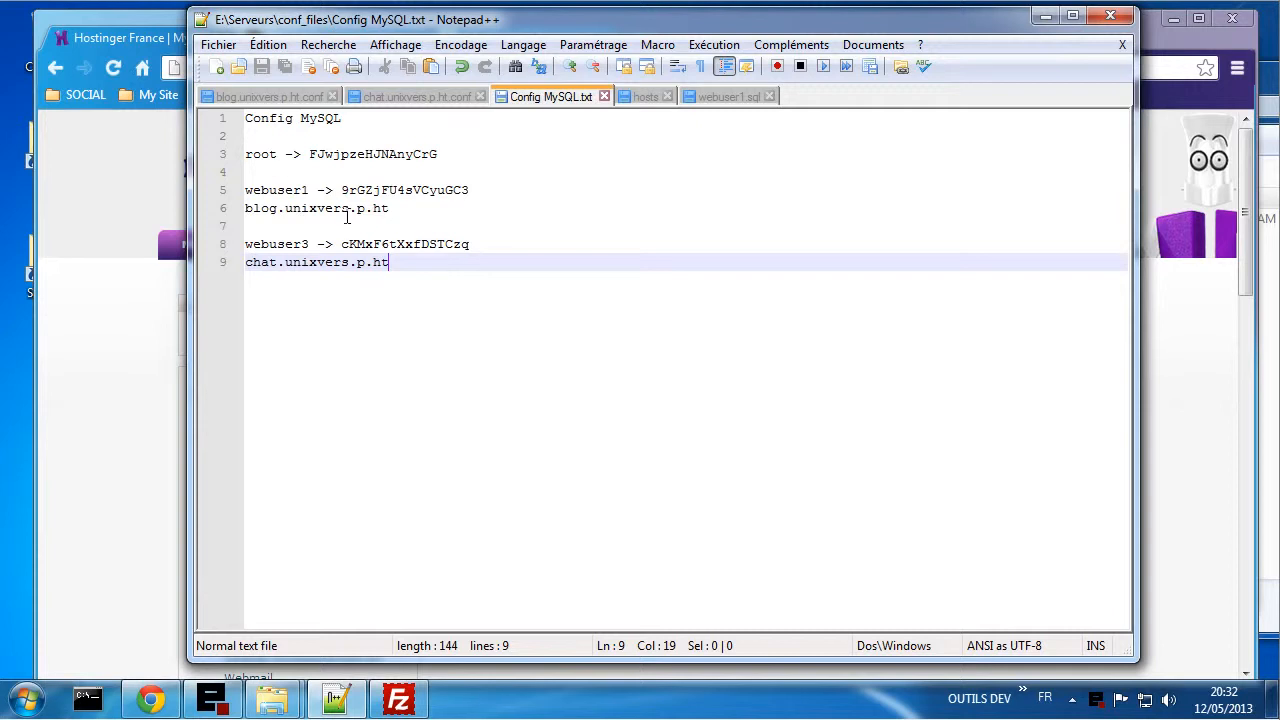
pyautogui.doubleClick(275, 189)
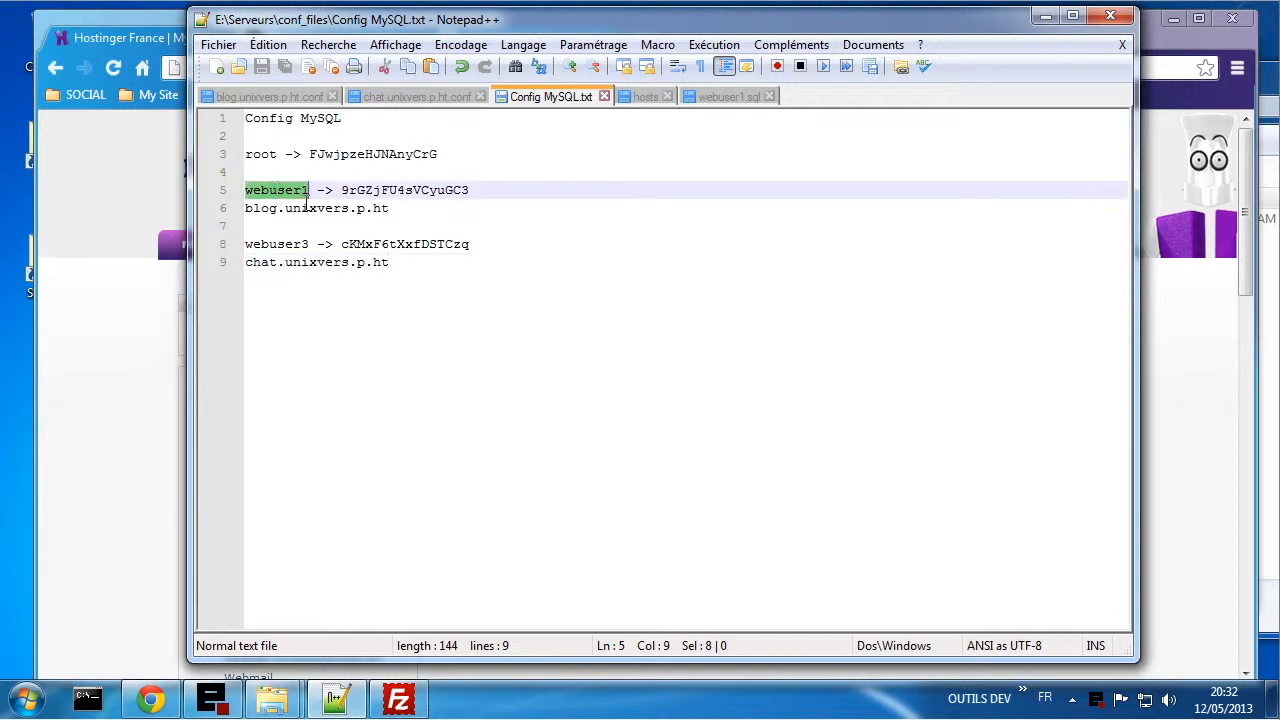
pyautogui.click(1213, 342)
pyautogui.moveTo(688, 349); pyautogui.dragTo(645, 350)
pyautogui.write('webus')
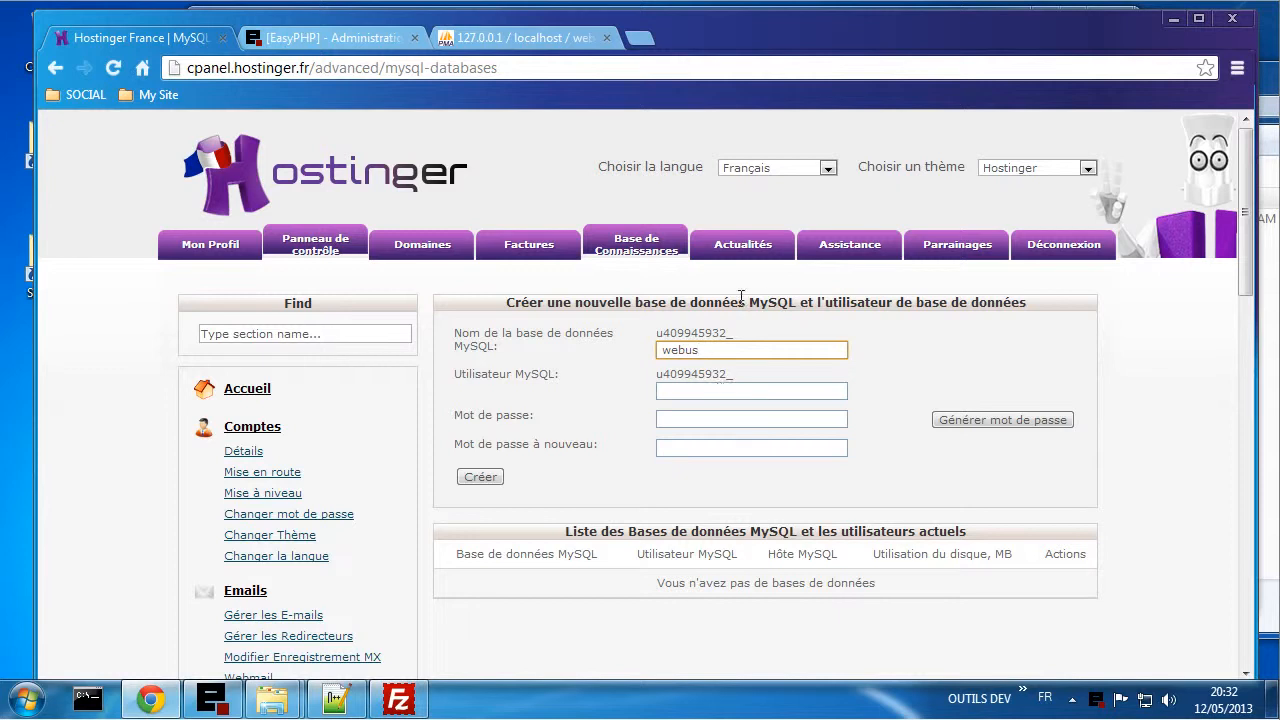
pyautogui.moveTo(713, 350); pyautogui.dragTo(628, 352)
pyautogui.write('blog')
# - Enter blog as the MySQL user name for the new blog database
pyautogui.click(677, 397)
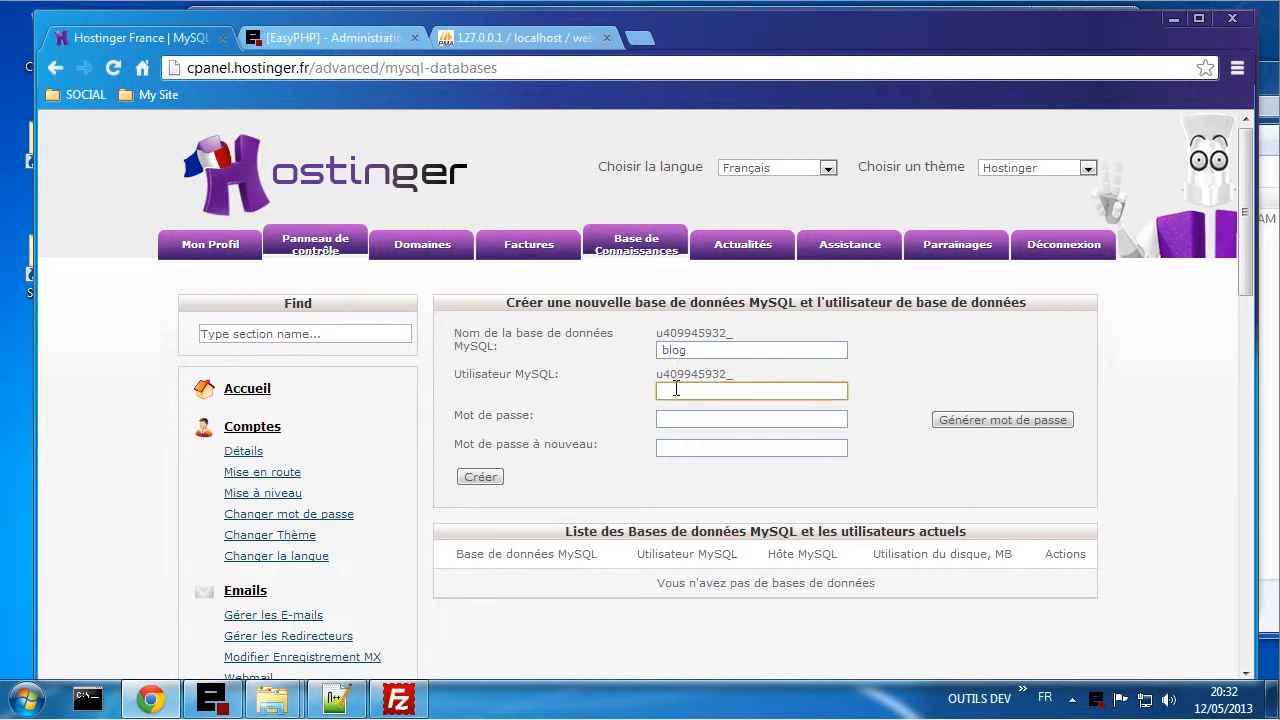
pyautogui.write('webus')
pyautogui.moveTo(766, 390); pyautogui.dragTo(621, 388)
pyautogui.write('blog')
# - Copy webuser1's password from Config MySQL.txt in Notepad++, enter it in both password fields on Hostinger, and create the blog database
pyautogui.click(335, 698)
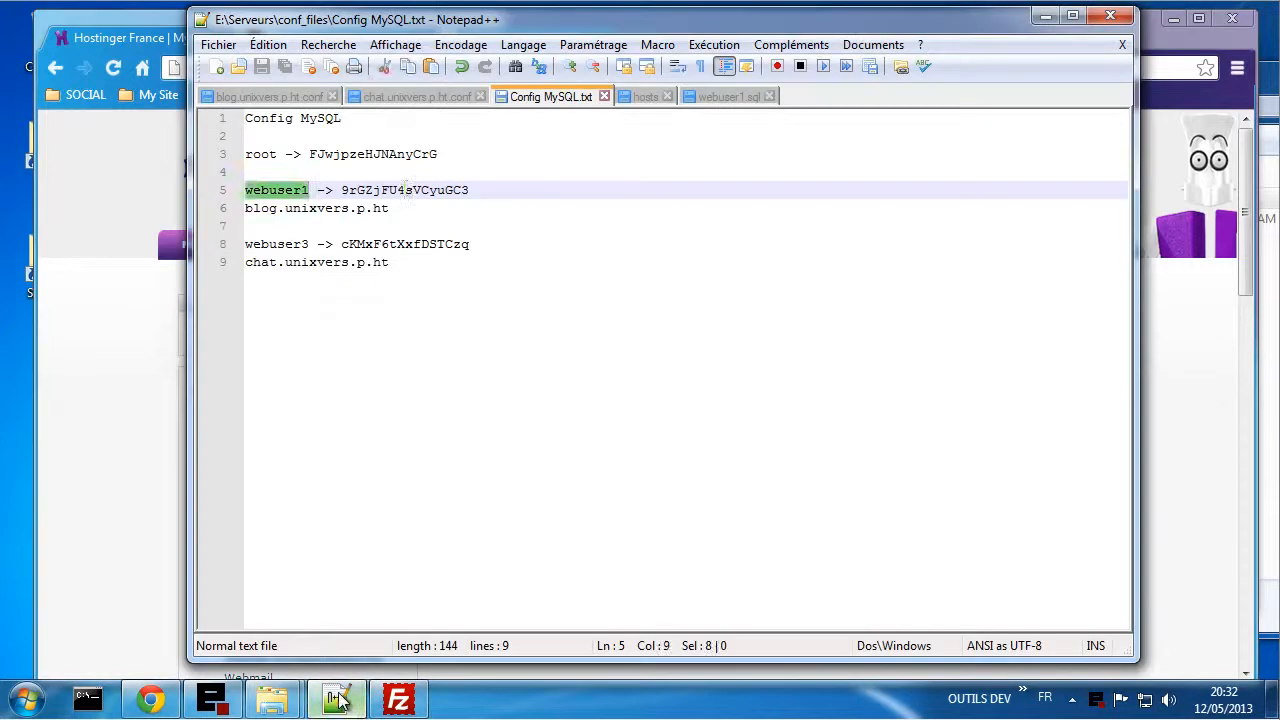
pyautogui.doubleClick(402, 187)
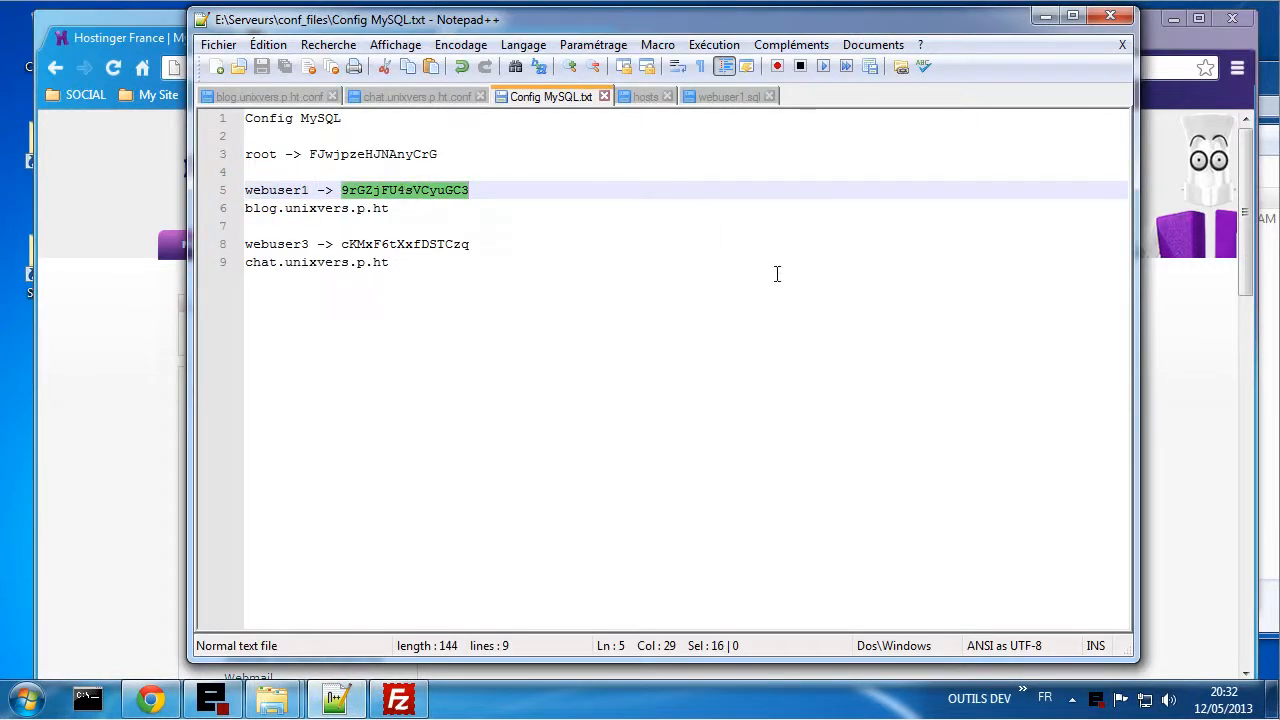
pyautogui.click(1219, 501)
pyautogui.click(771, 421)
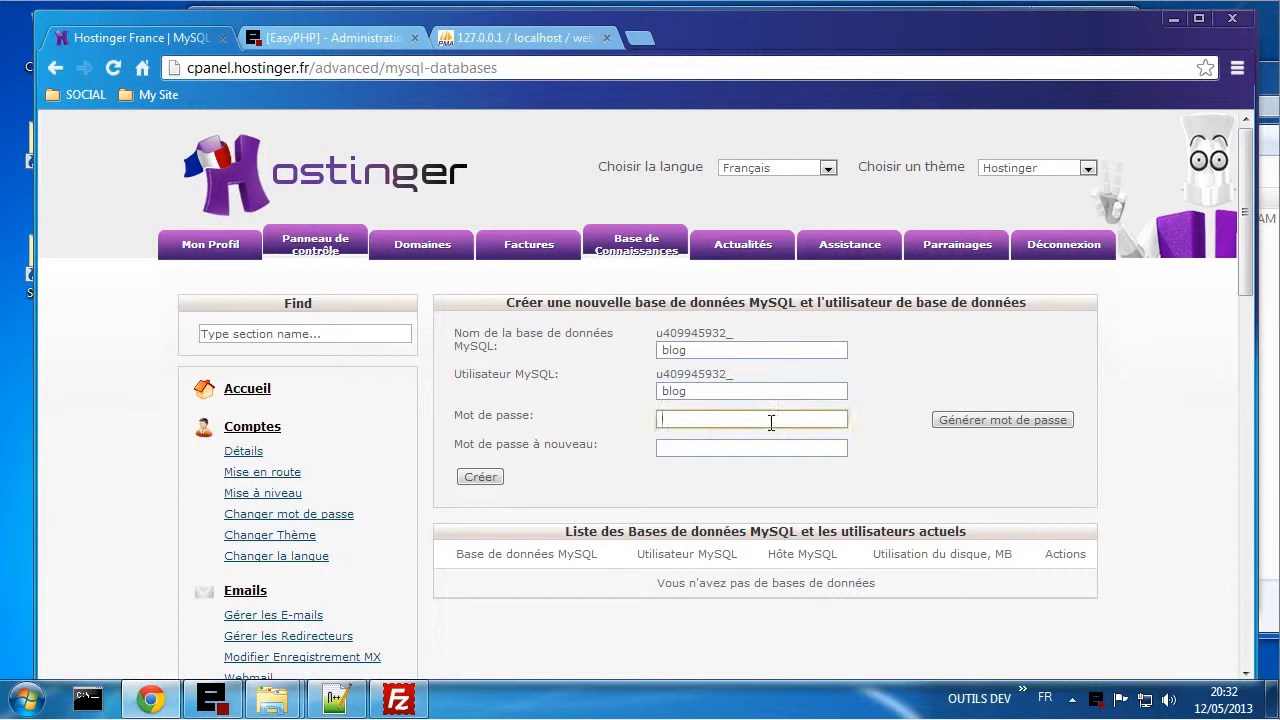
pyautogui.hotkey('ctrl', 'v')
pyautogui.click(790, 449)
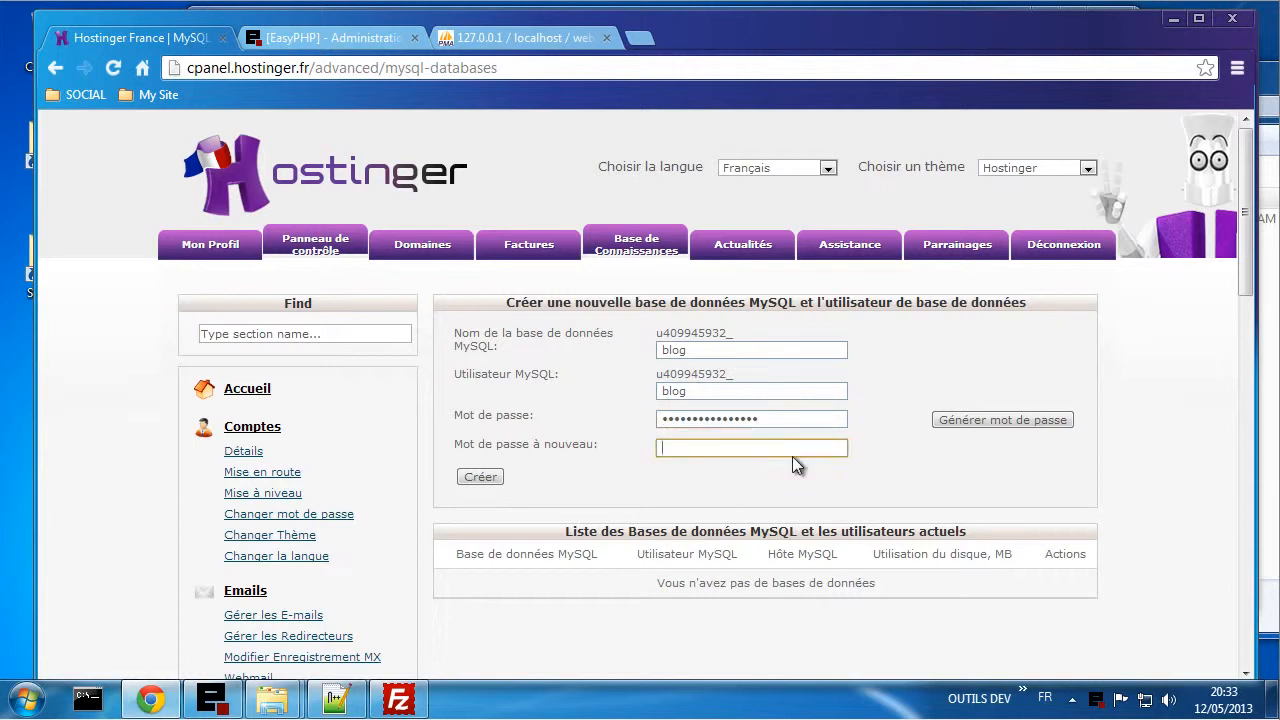
pyautogui.hotkey('ctrl', 'v')
pyautogui.click(476, 479)
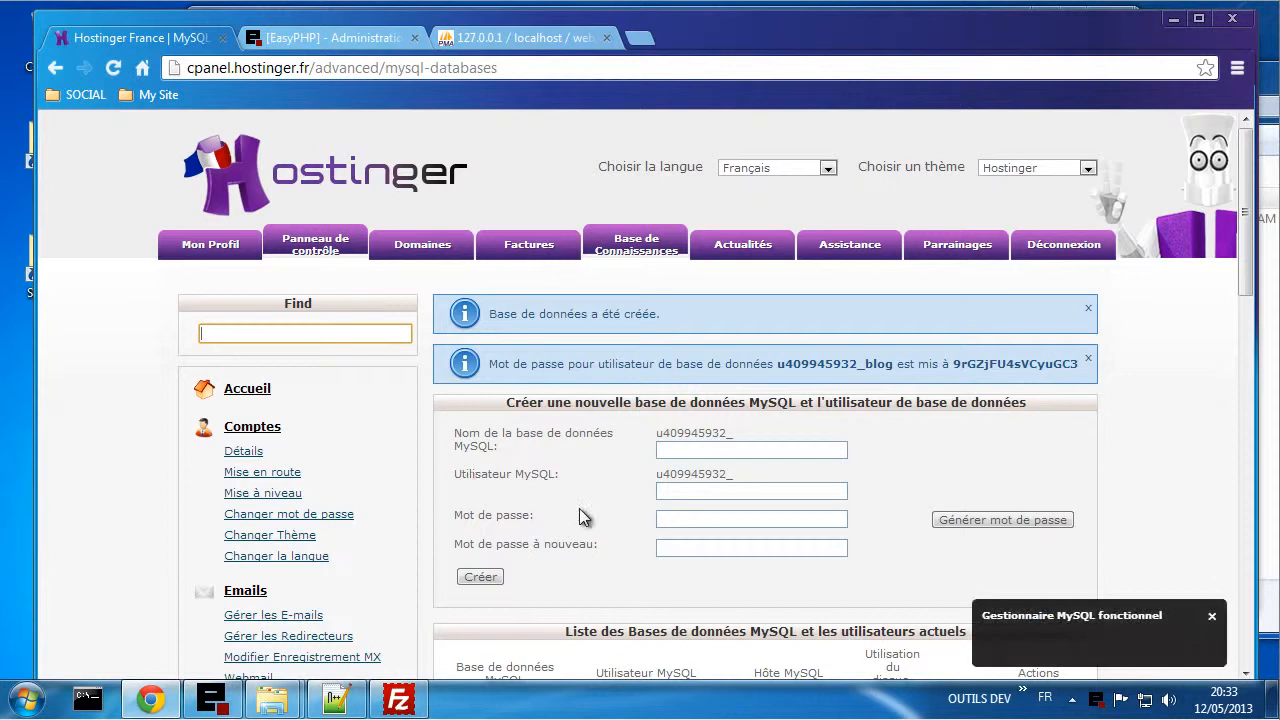
# - Enter chat as both the database name and the MySQL user name for a second Hostinger database
pyautogui.scroll(-1, 600, 500)
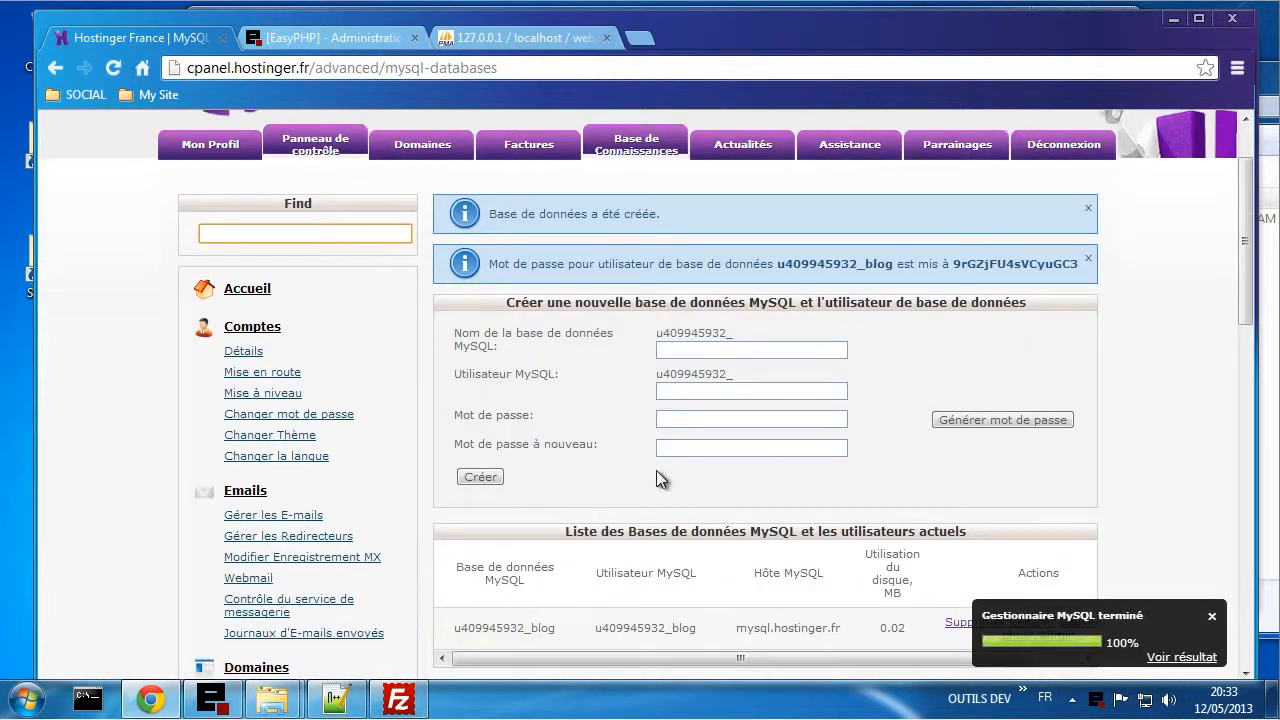
pyautogui.click(728, 352)
pyautogui.write('ch')
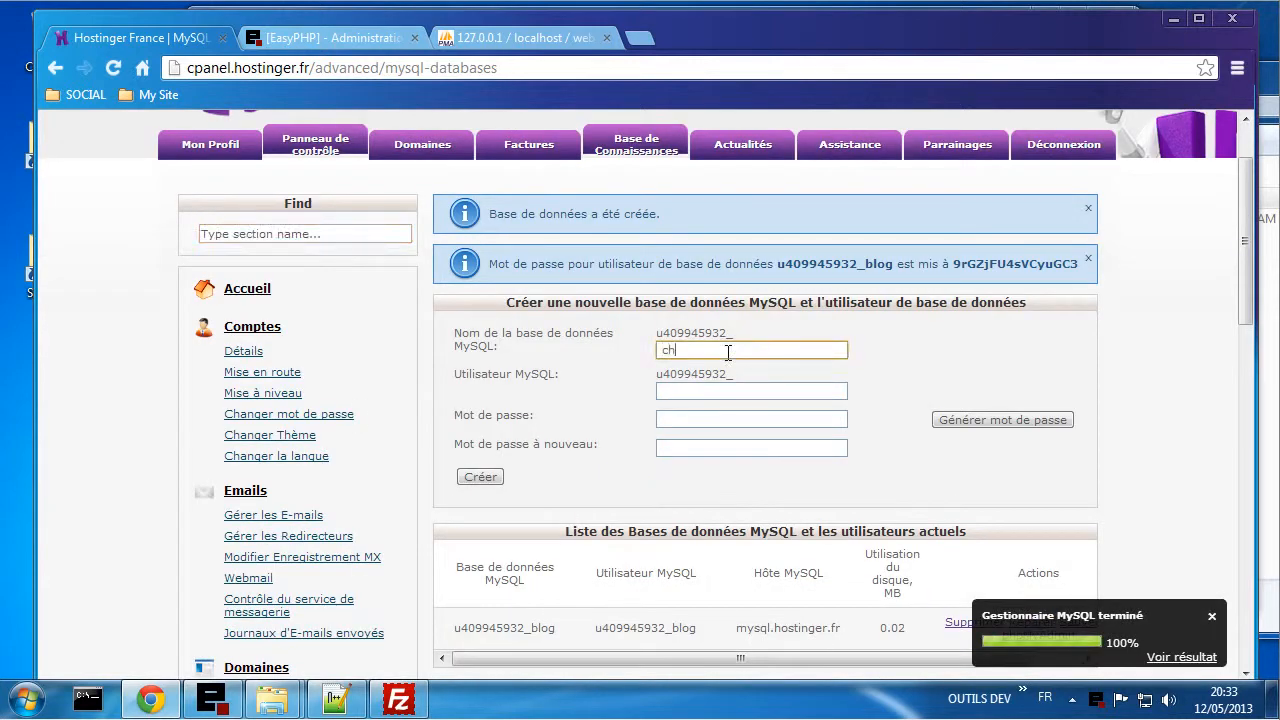
pyautogui.write('at')
pyautogui.press('Tab')
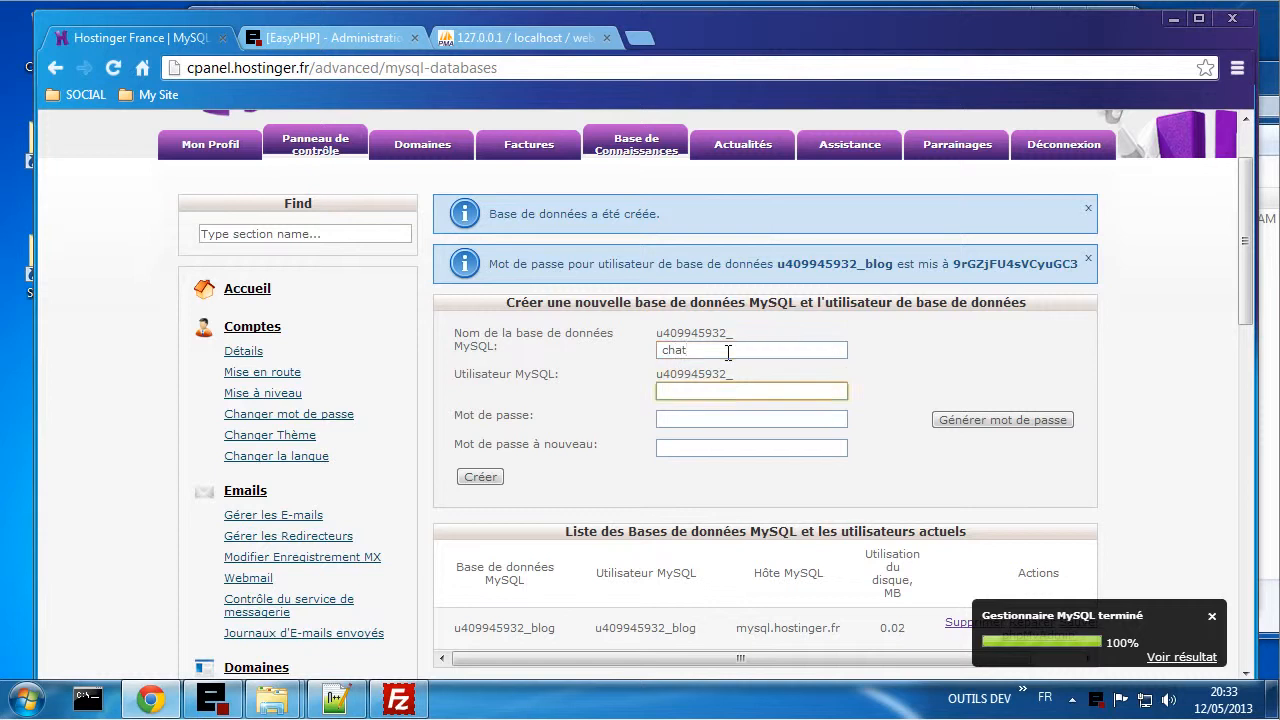
pyautogui.write('chat')
# - Copy webuser3's password from Config MySQL.txt in Notepad++, enter it in both password fields on Hostinger, and create the chat database
pyautogui.click(335, 698)
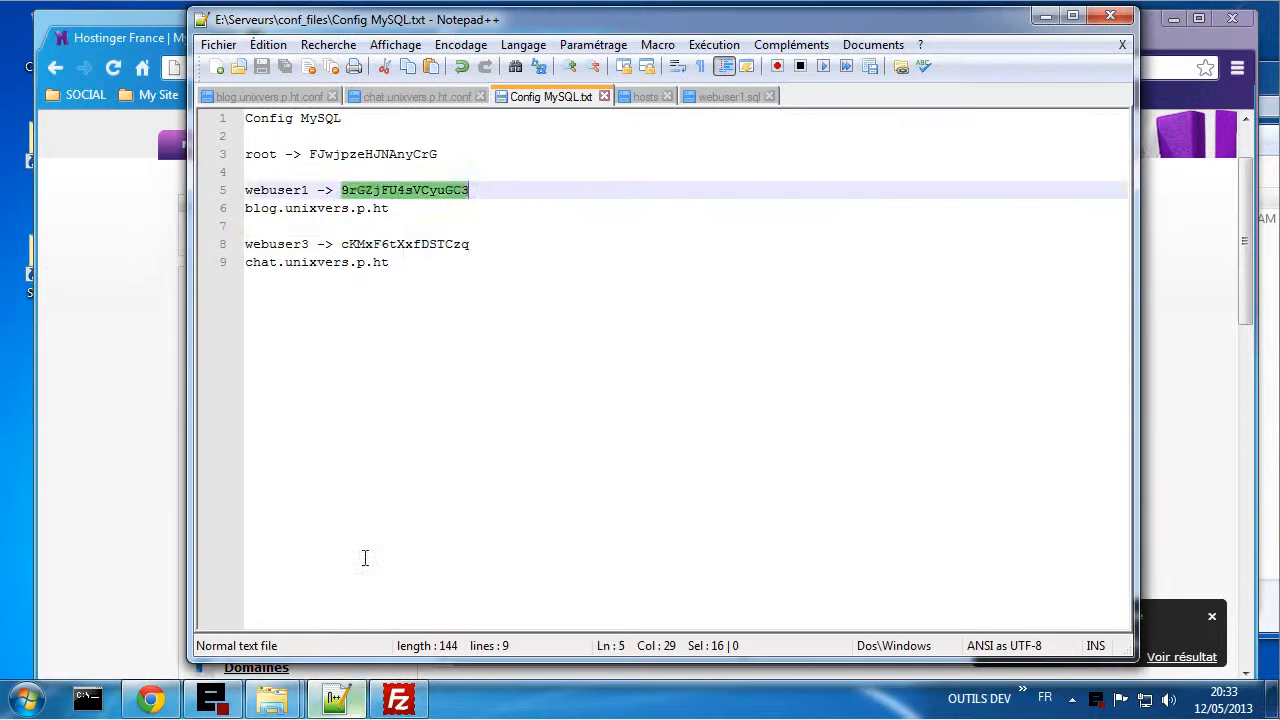
pyautogui.doubleClick(404, 243)
pyautogui.hotkey('ctrl', 'c')
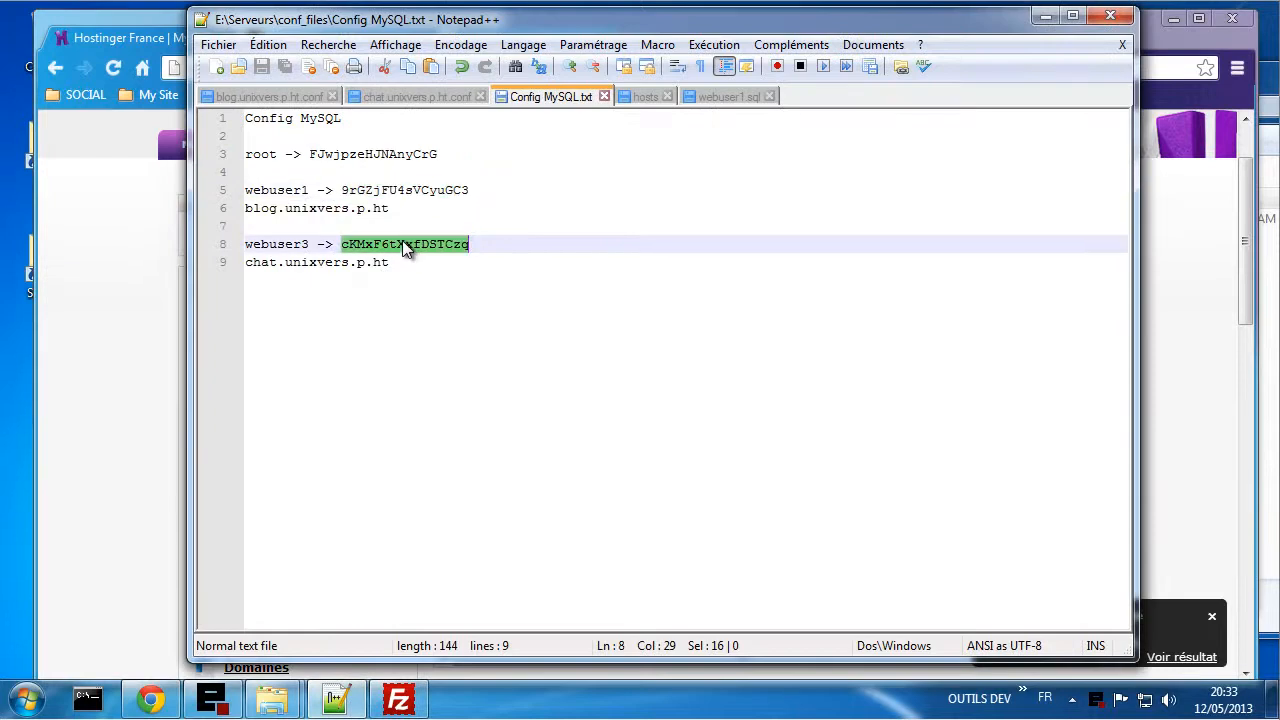
pyautogui.click(1176, 450)
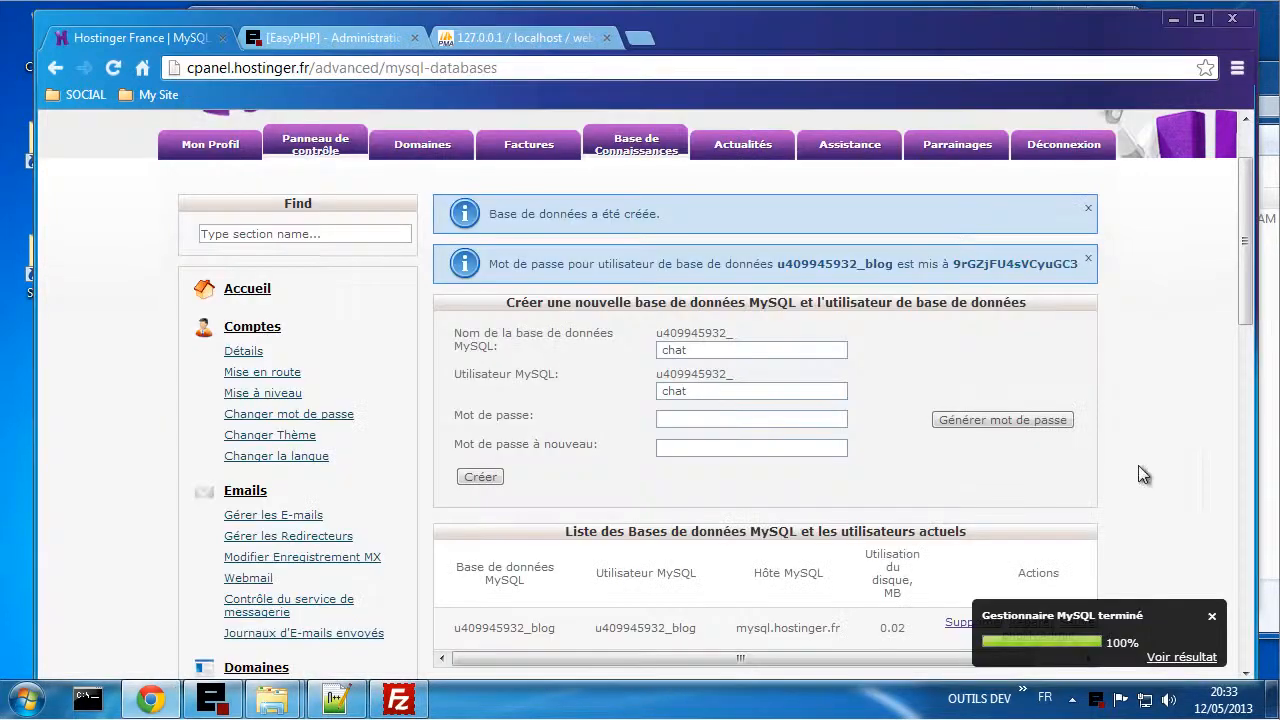
pyautogui.click(715, 418)
pyautogui.hotkey('ctrl', 'v')
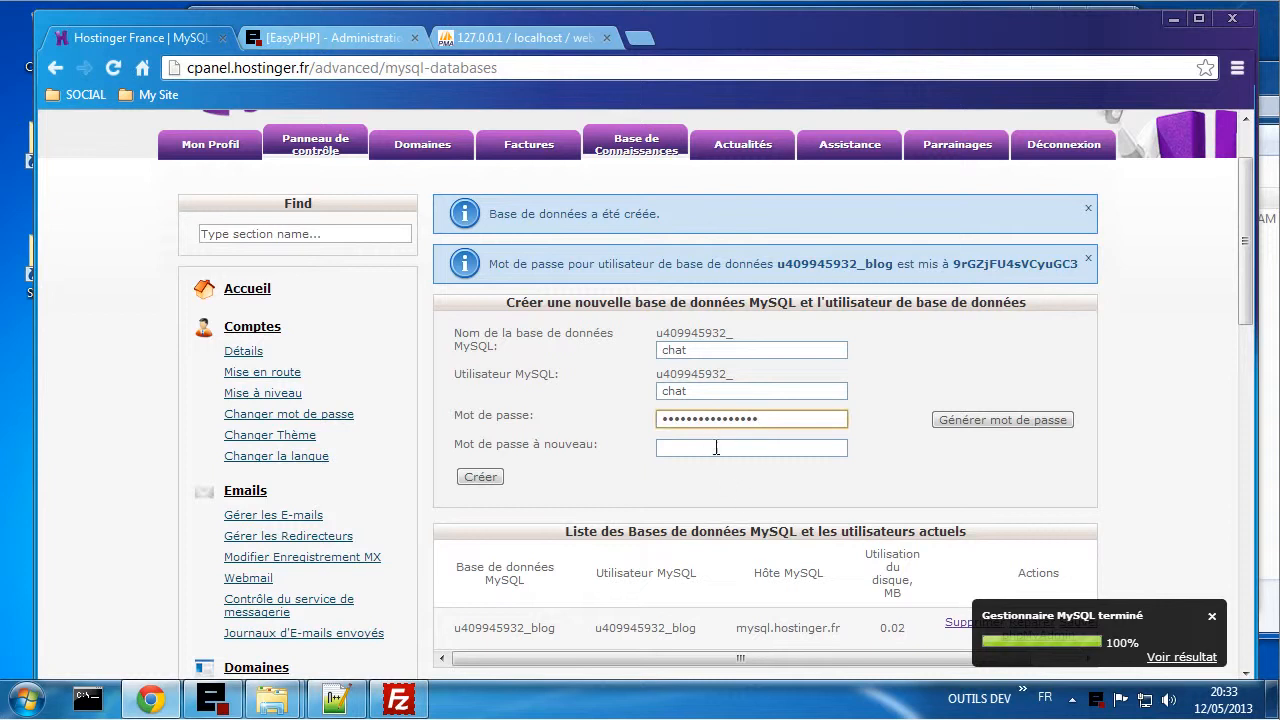
pyautogui.click(713, 447)
pyautogui.hotkey('ctrl', 'v')
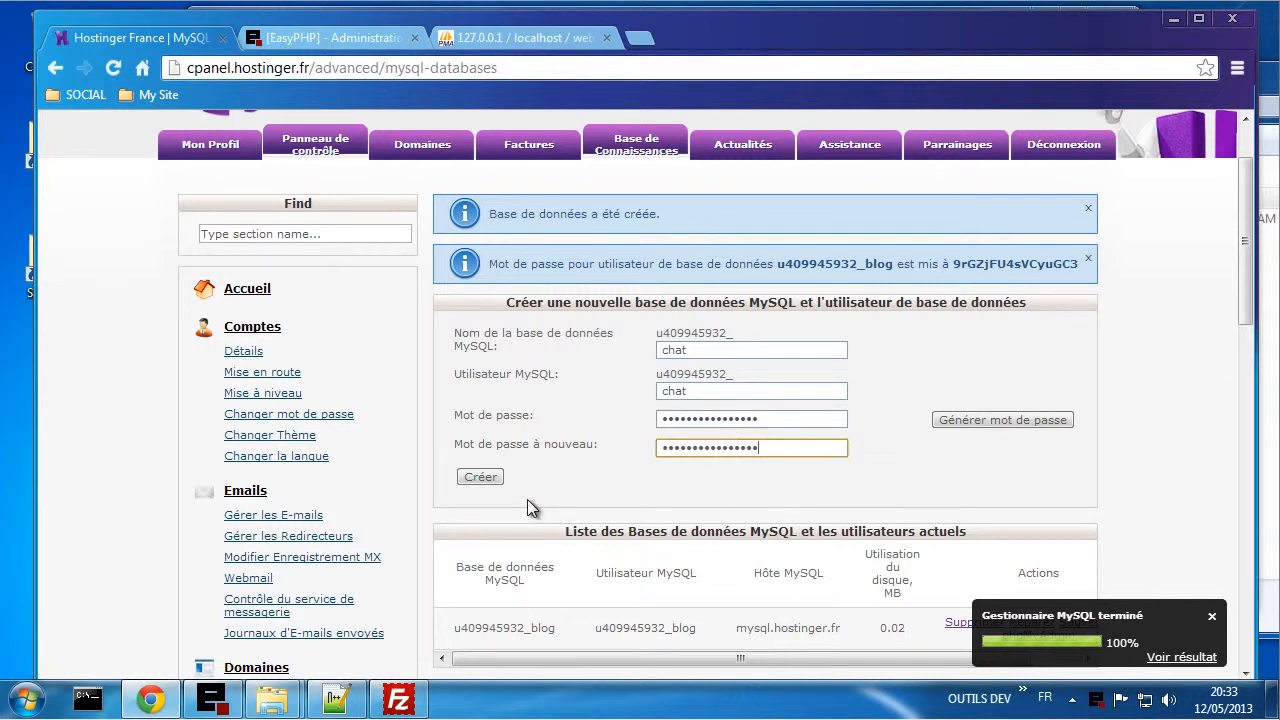
pyautogui.click(481, 477)
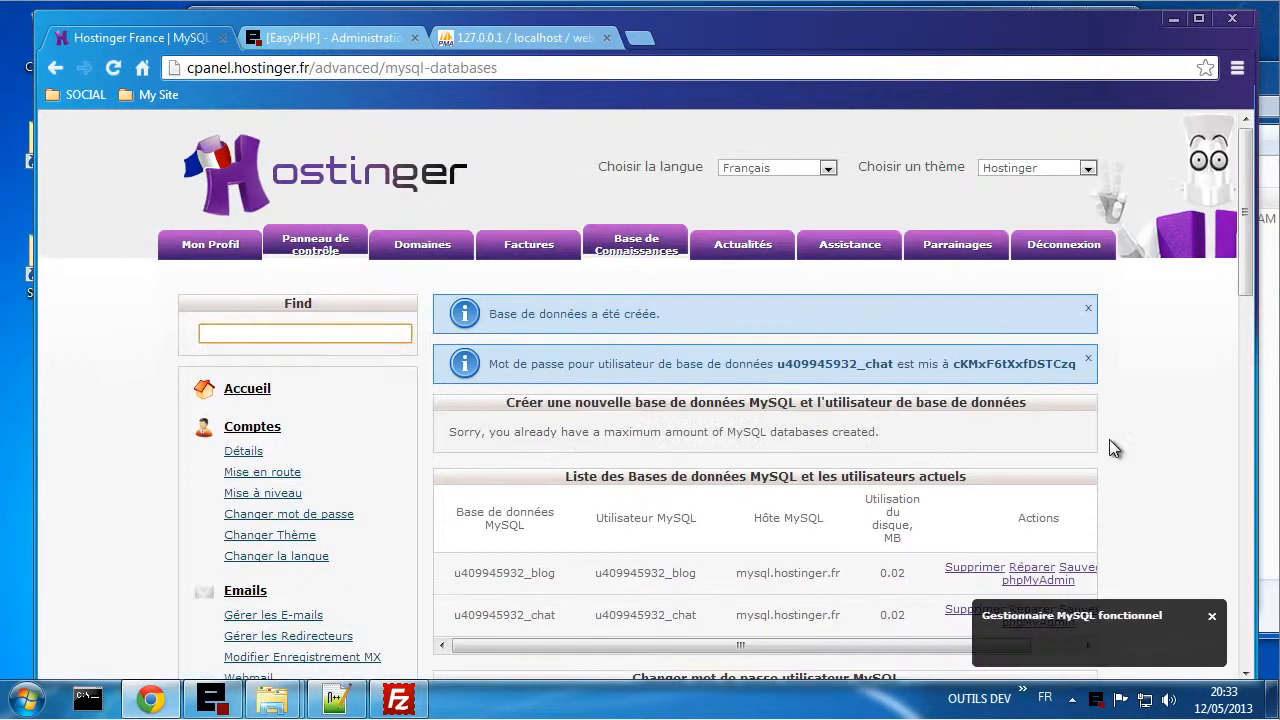
# - Enter phpMyAdmin for the blog database from Hostinger's MySQL database list and open its SQL query editor
pyautogui.click(1211, 616)
pyautogui.scroll(-2, 1195, 508)
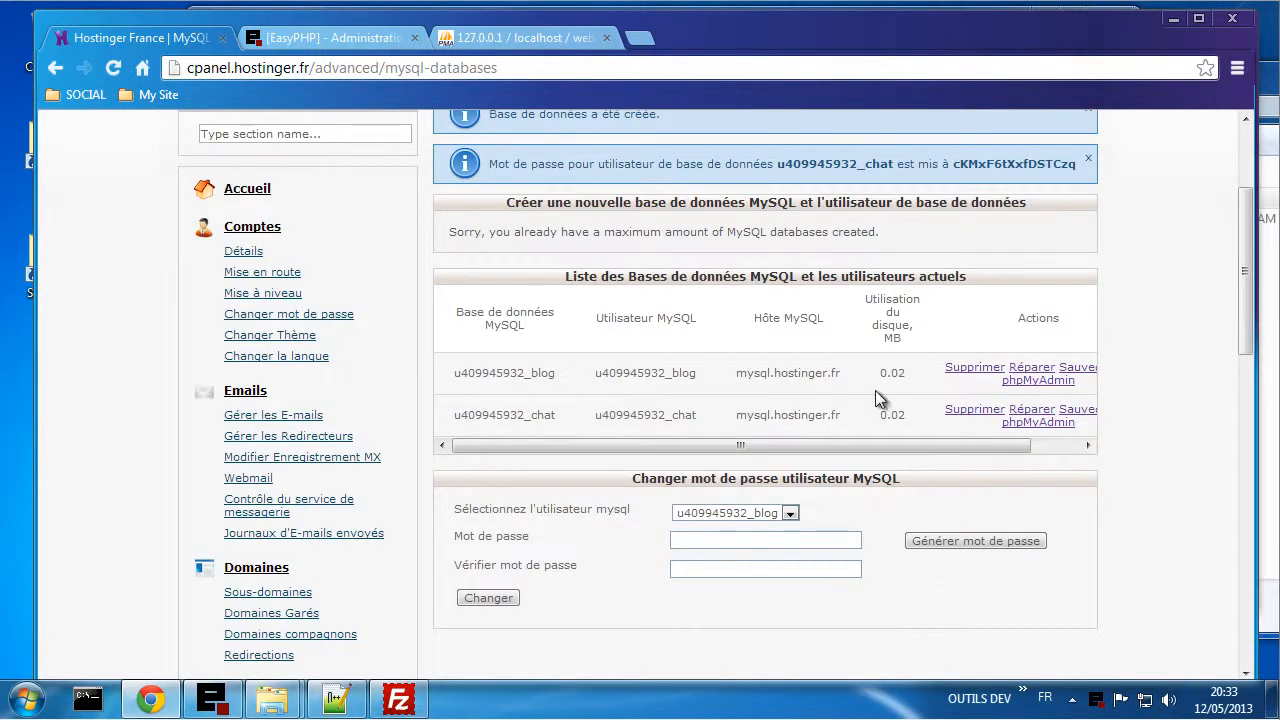
pyautogui.click(1022, 384)
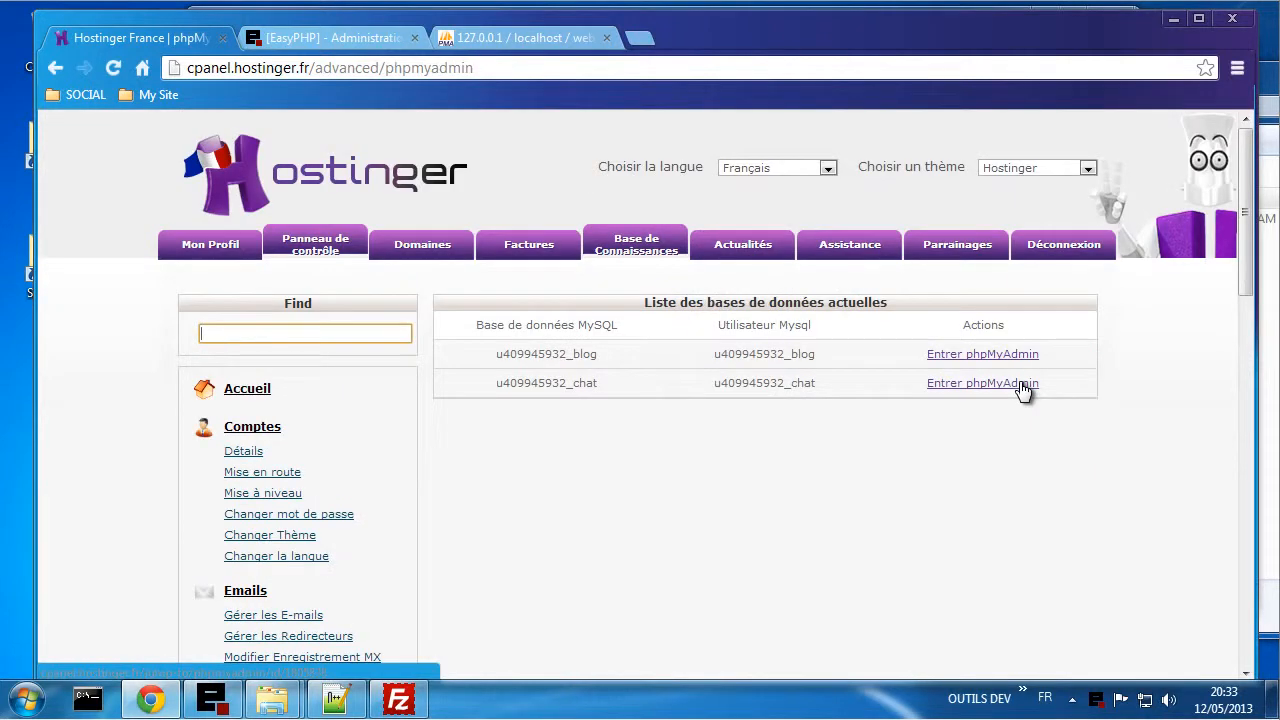
pyautogui.click(974, 360)
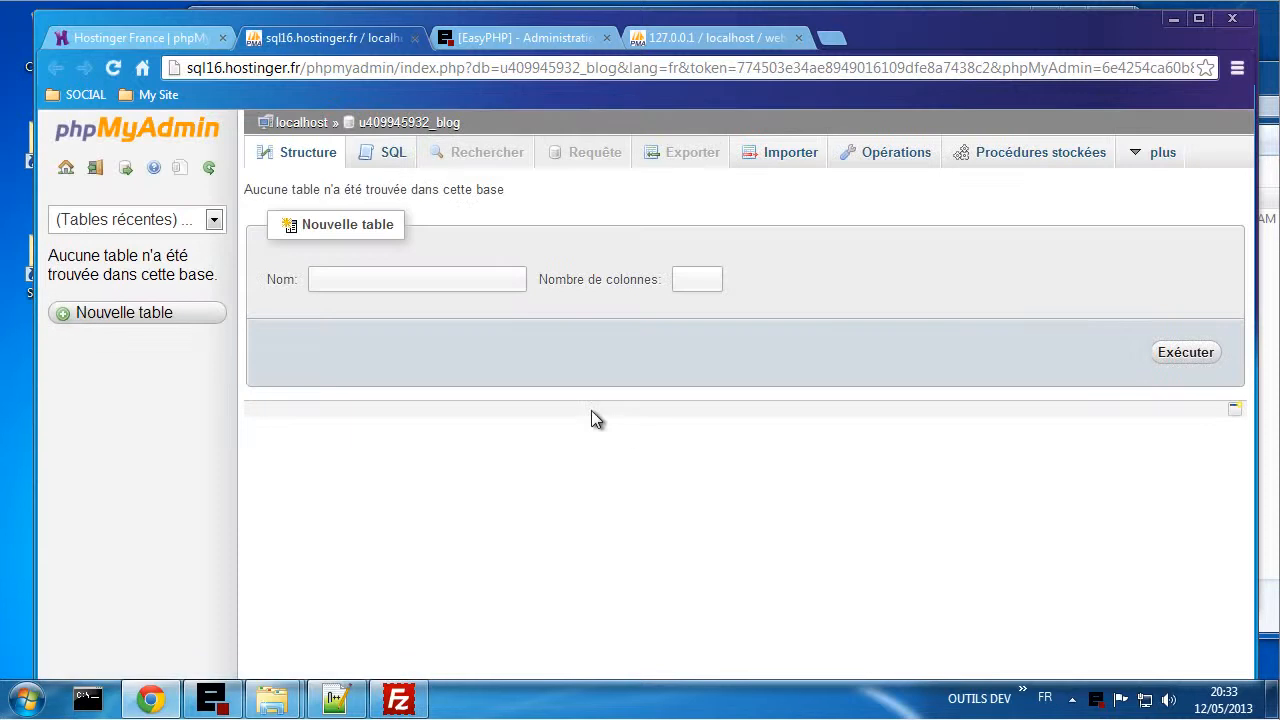
pyautogui.click(385, 158)
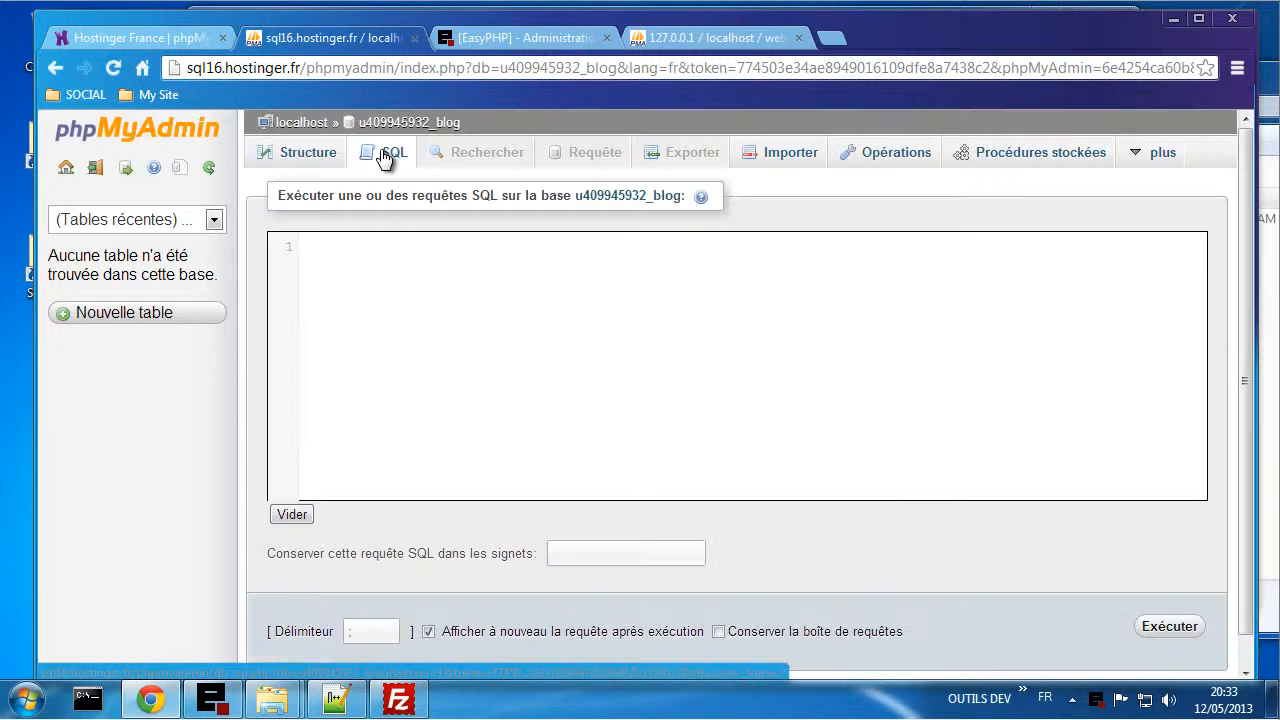
# - Try pasting the clipboard, holding a database password, into the SQL query editor, and recopy the selected statements from webuser1.sql in Notepad++
pyautogui.rightClick(427, 265)
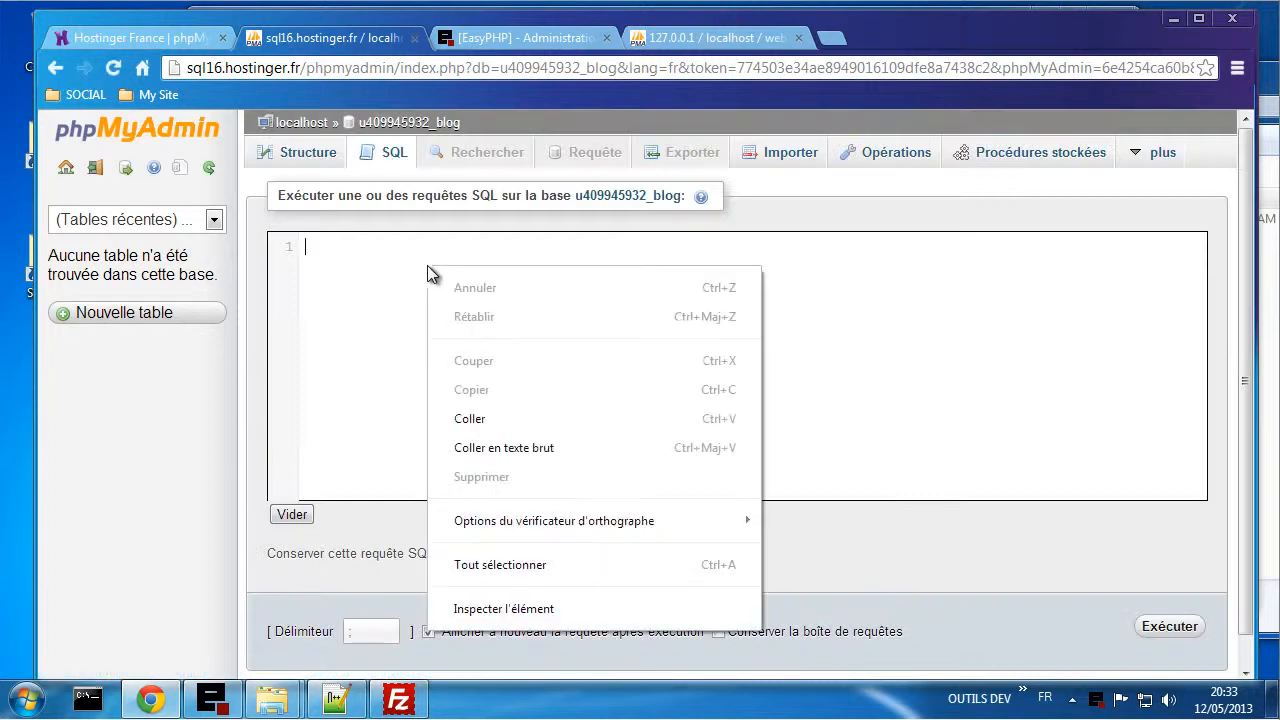
pyautogui.click(482, 419)
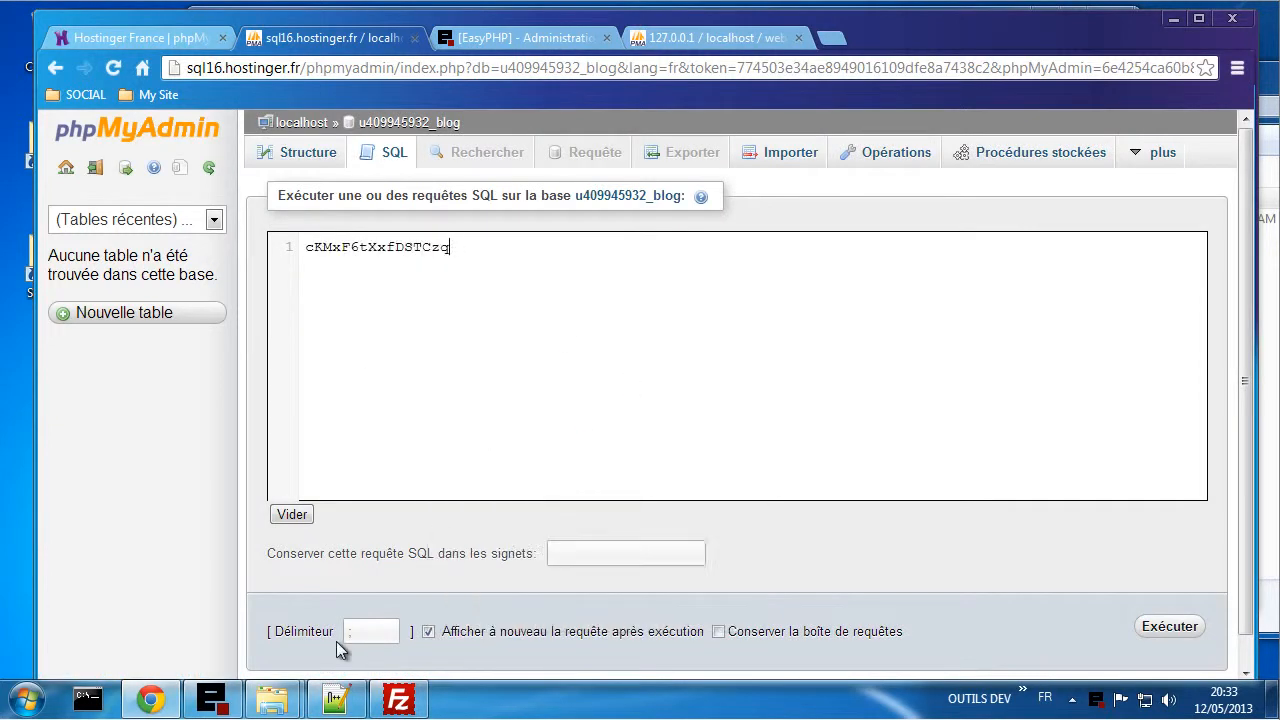
pyautogui.click(335, 698)
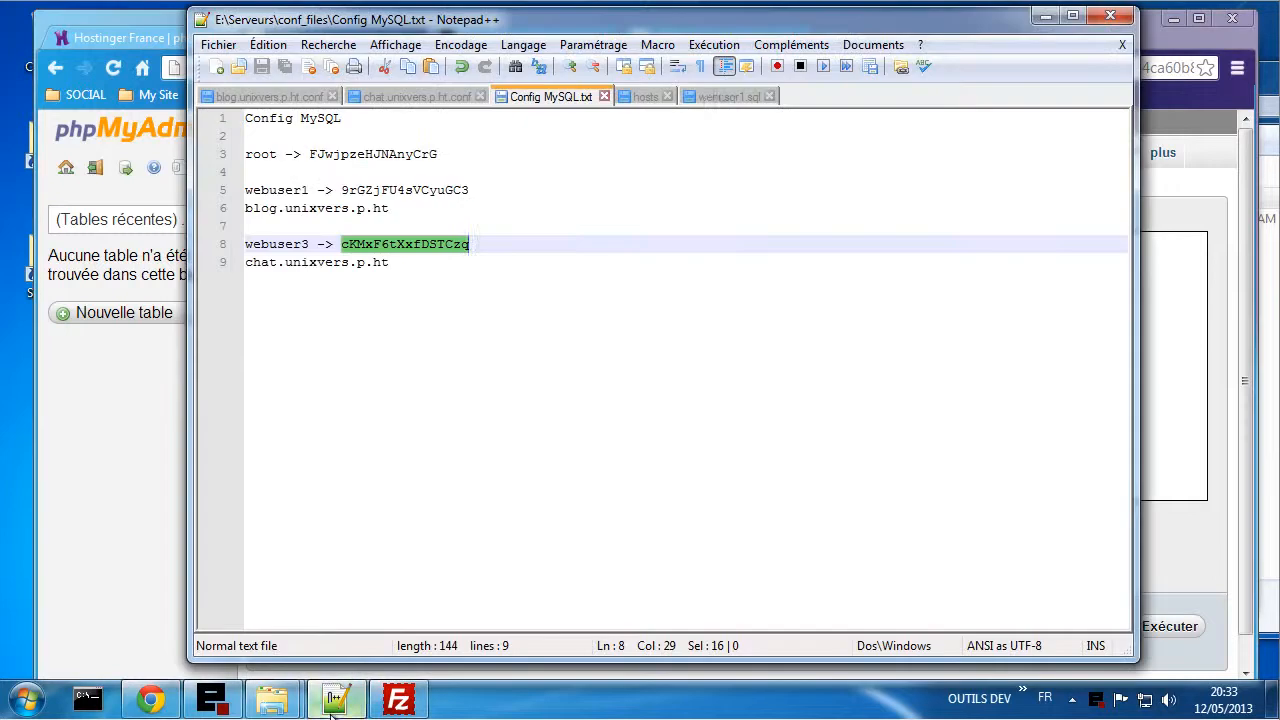
pyautogui.click(720, 96)
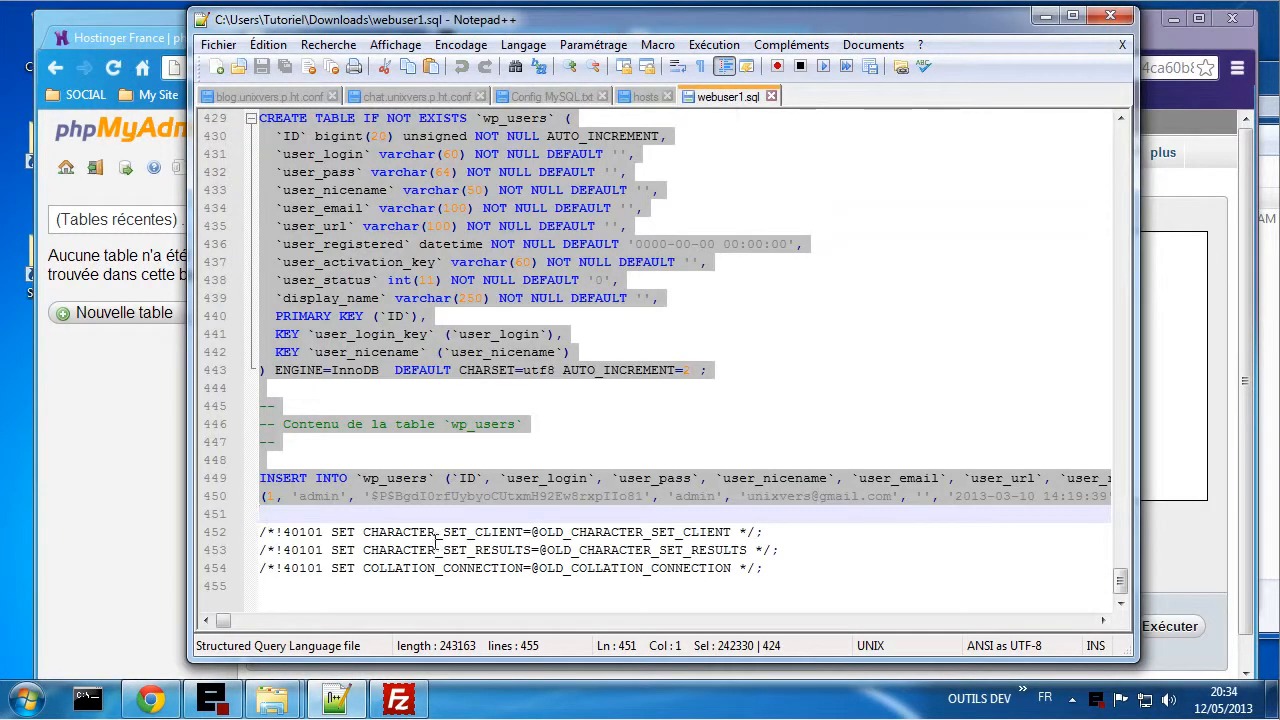
pyautogui.rightClick(419, 229)
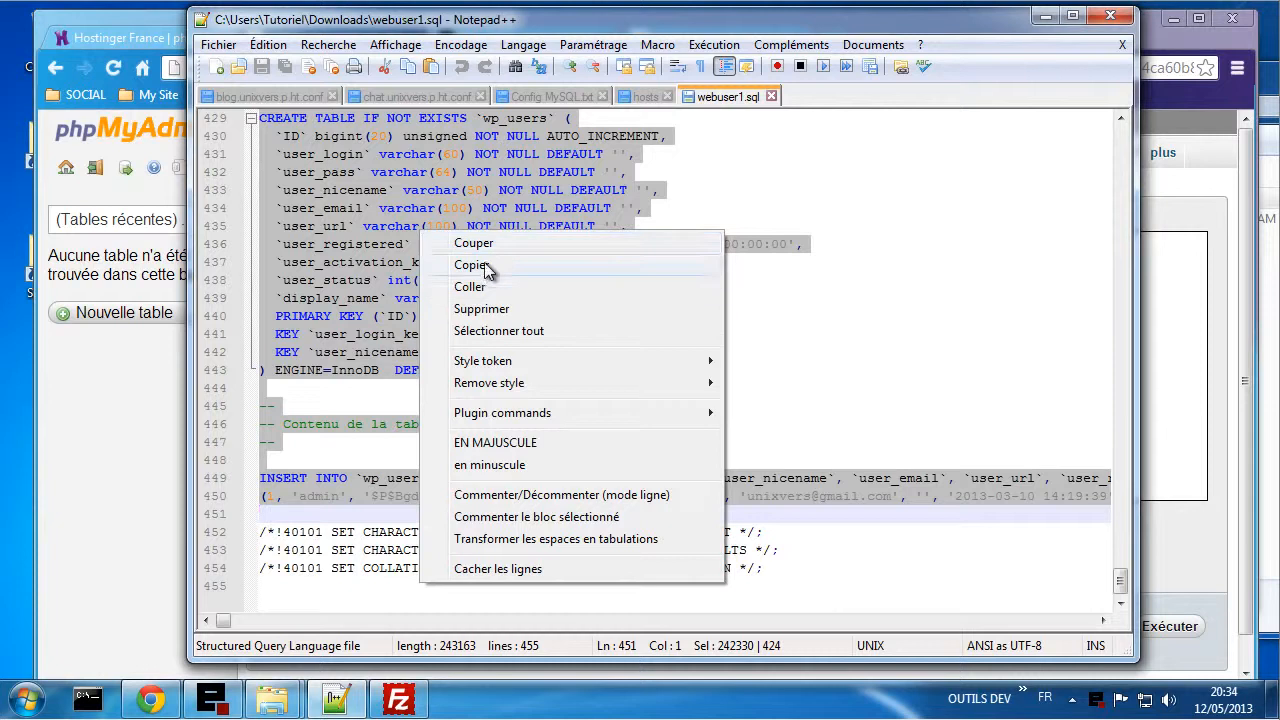
pyautogui.click(480, 262)
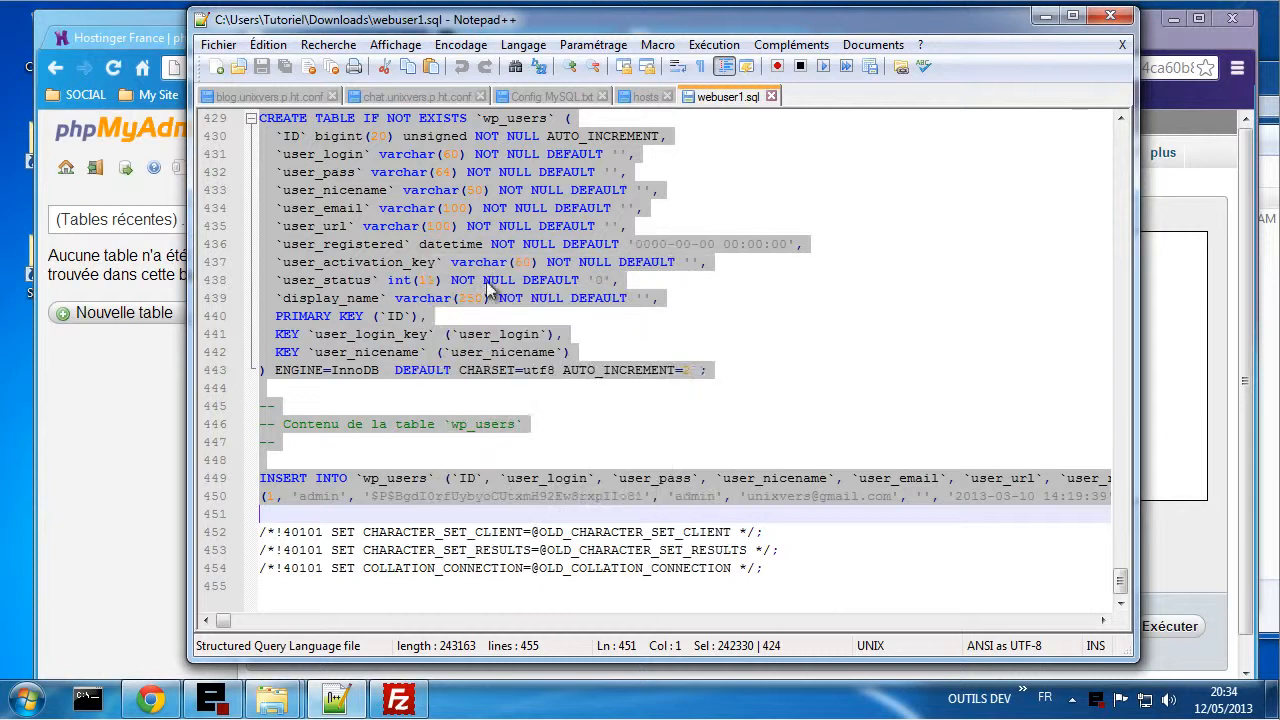
# - Replace the SQL query editor's content with the copied webuser1.sql statements and execute them on the blog database in Hostinger's phpMyAdmin
pyautogui.click(1166, 386)
pyautogui.moveTo(478, 258); pyautogui.dragTo(222, 245)
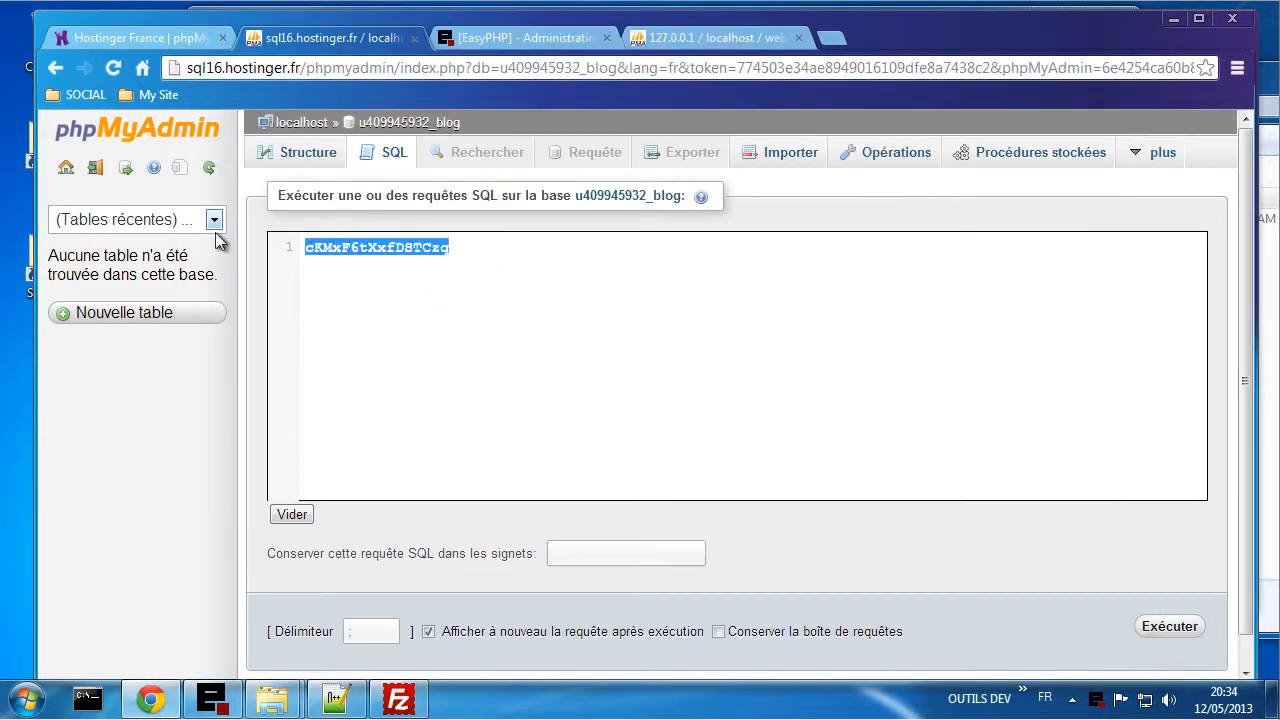
pyautogui.rightClick(355, 258)
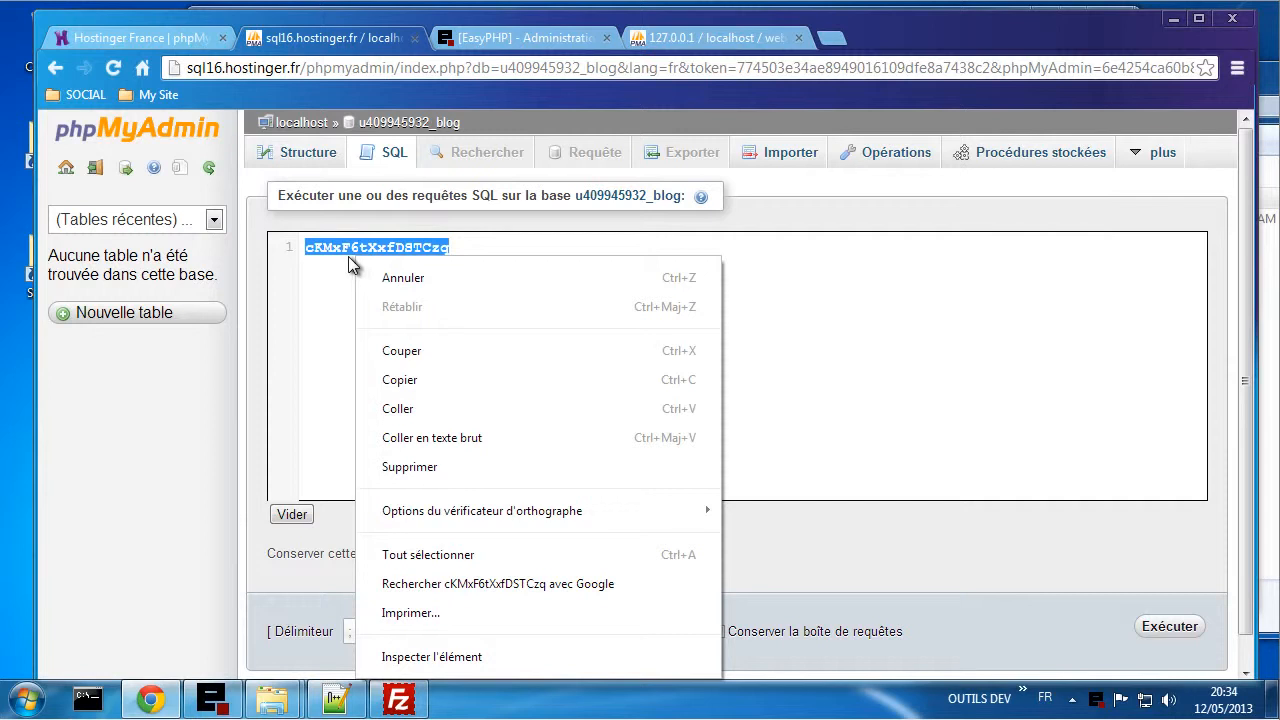
pyautogui.click(414, 407)
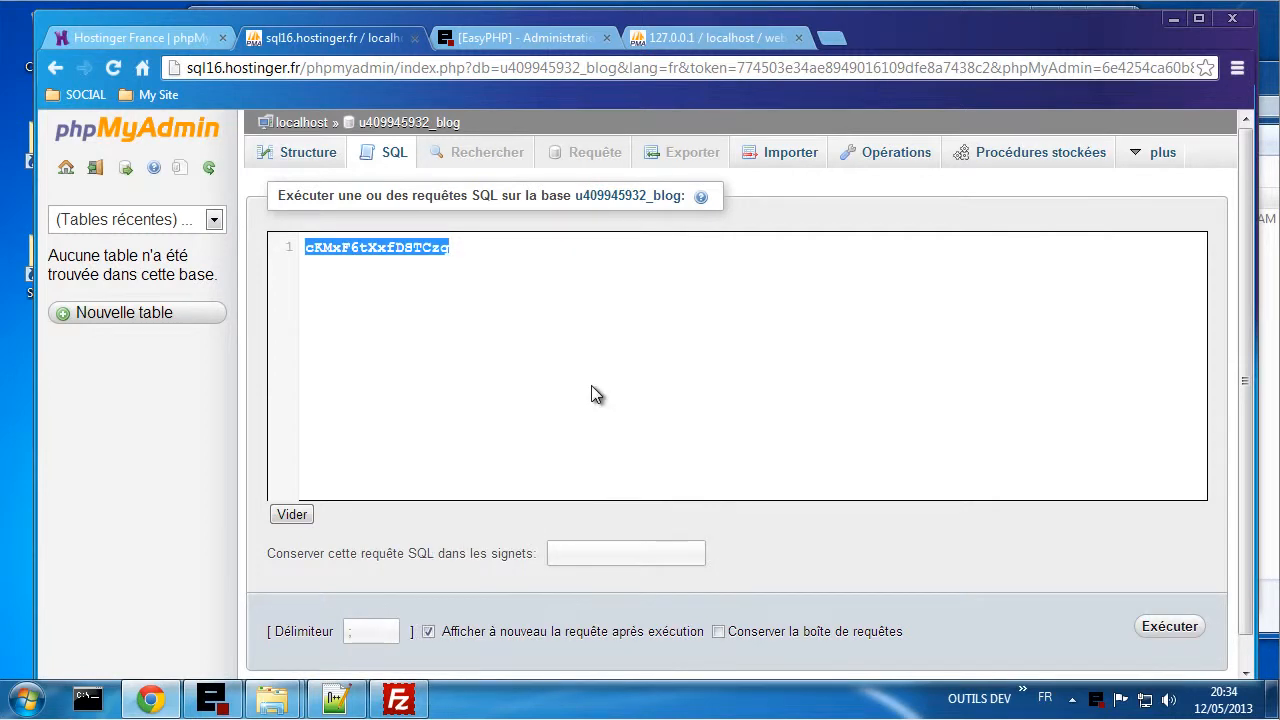
pyautogui.hotkey('ctrl', 'v')
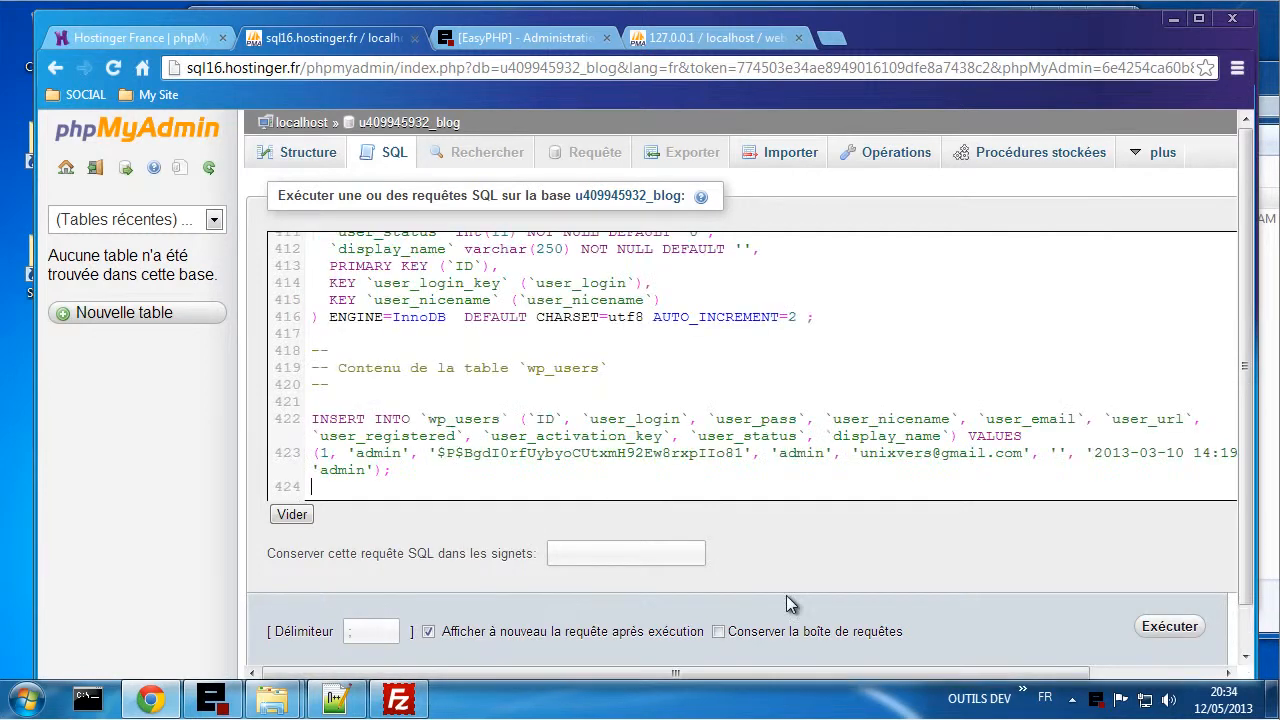
pyautogui.click(1160, 627)
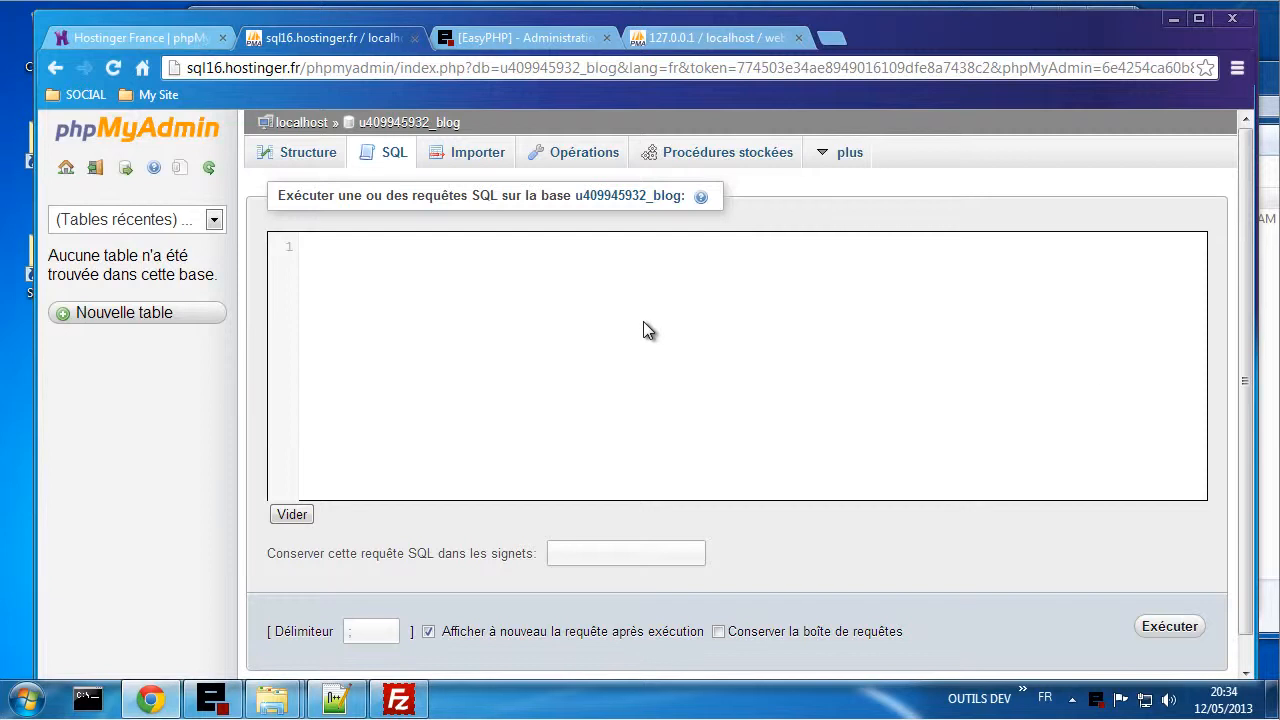
# - Check the imported WordPress tables in the structure of the blog database in Hostinger's phpMyAdmin
pyautogui.scroll(-1, 643, 322)
pyautogui.scroll(1, 500, 250)
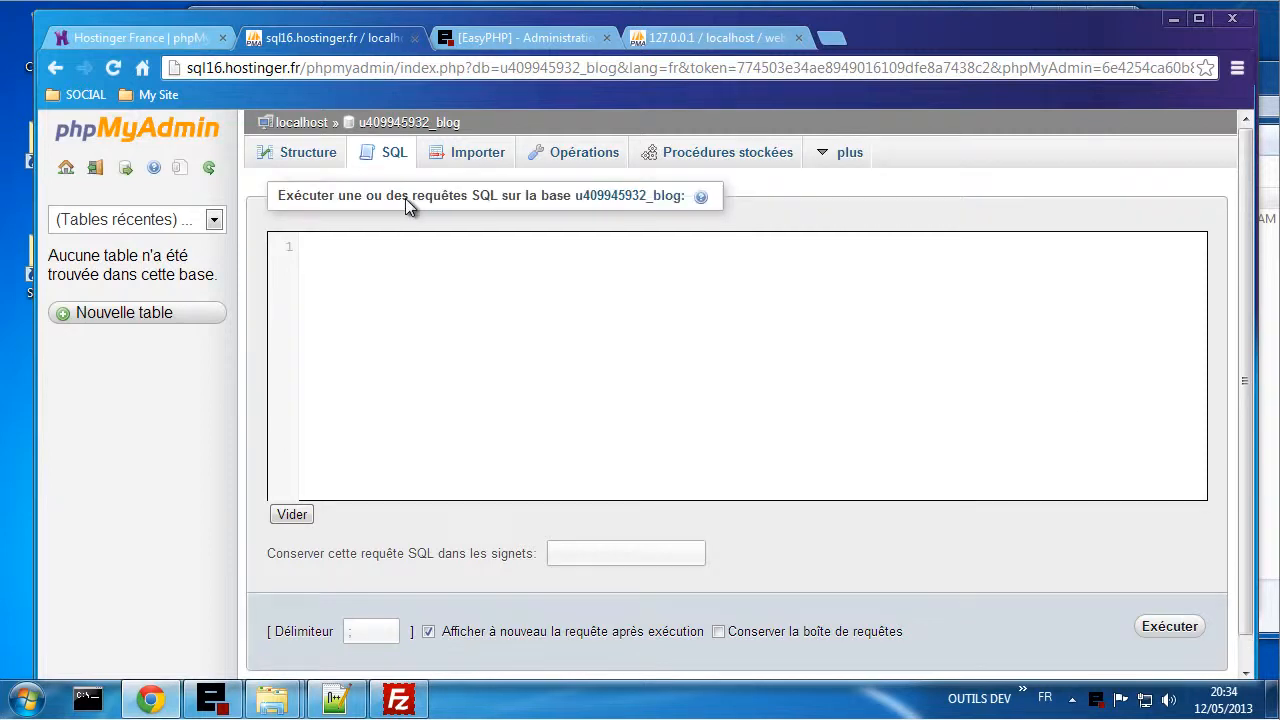
pyautogui.click(310, 158)
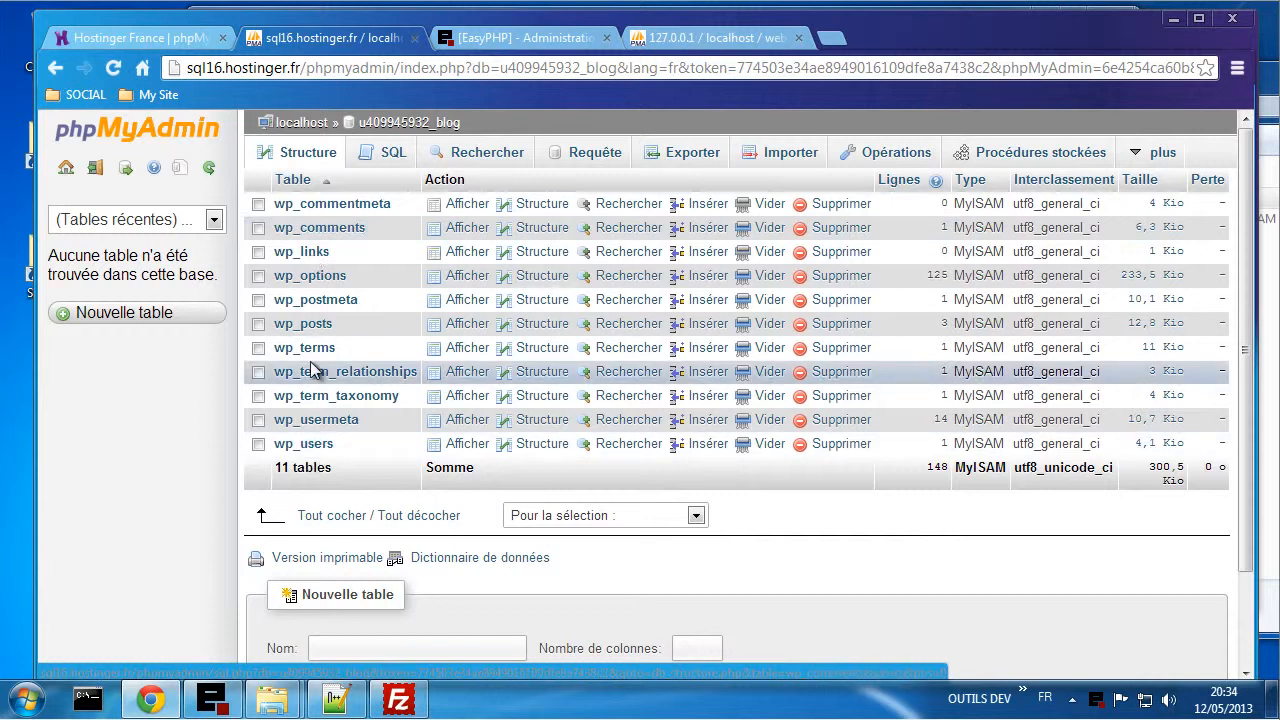
# - Export all tables of the webuser3 database from the local phpMyAdmin as SQL, using the custom export method with its default options
pyautogui.click(681, 40)
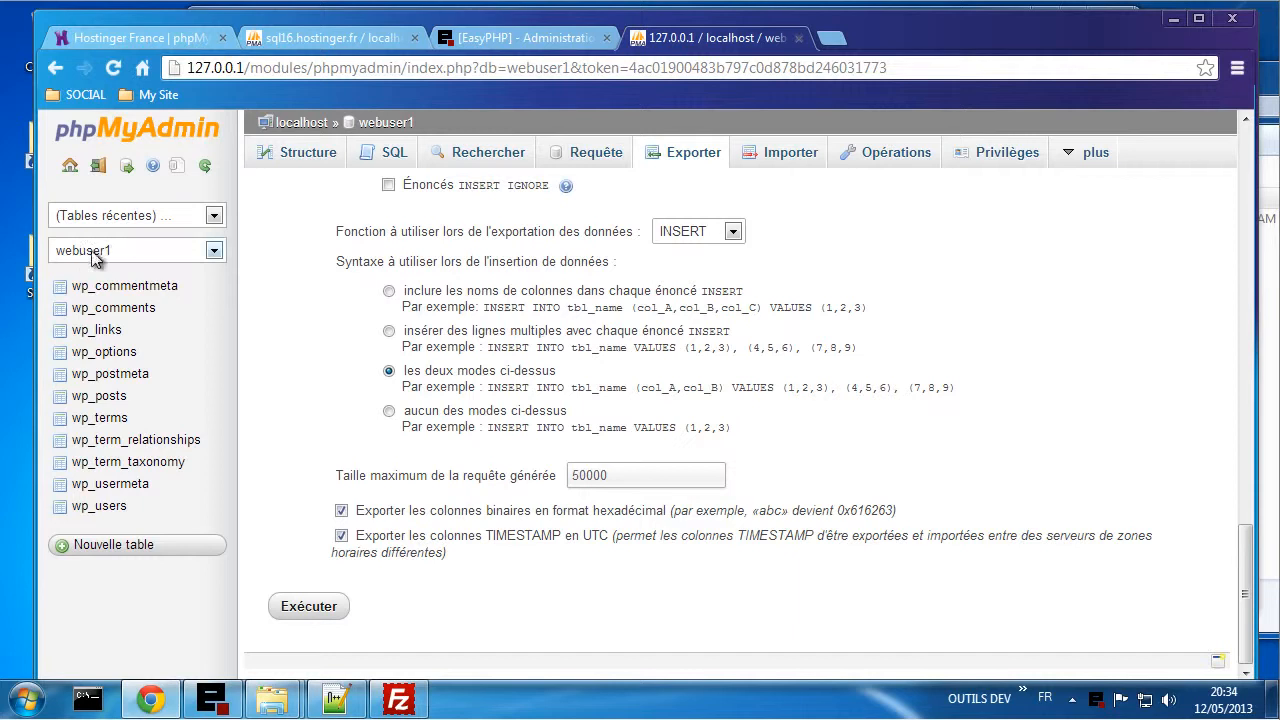
pyautogui.click(95, 252)
pyautogui.click(106, 371)
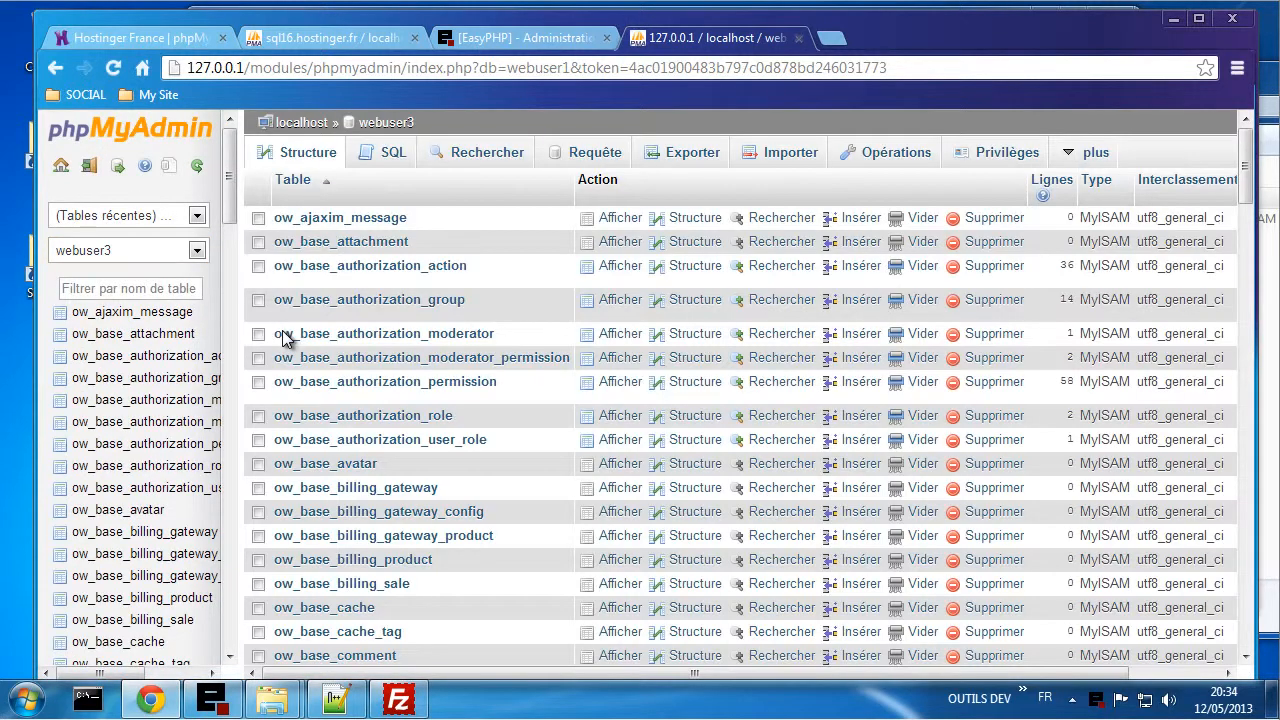
pyautogui.click(385, 163)
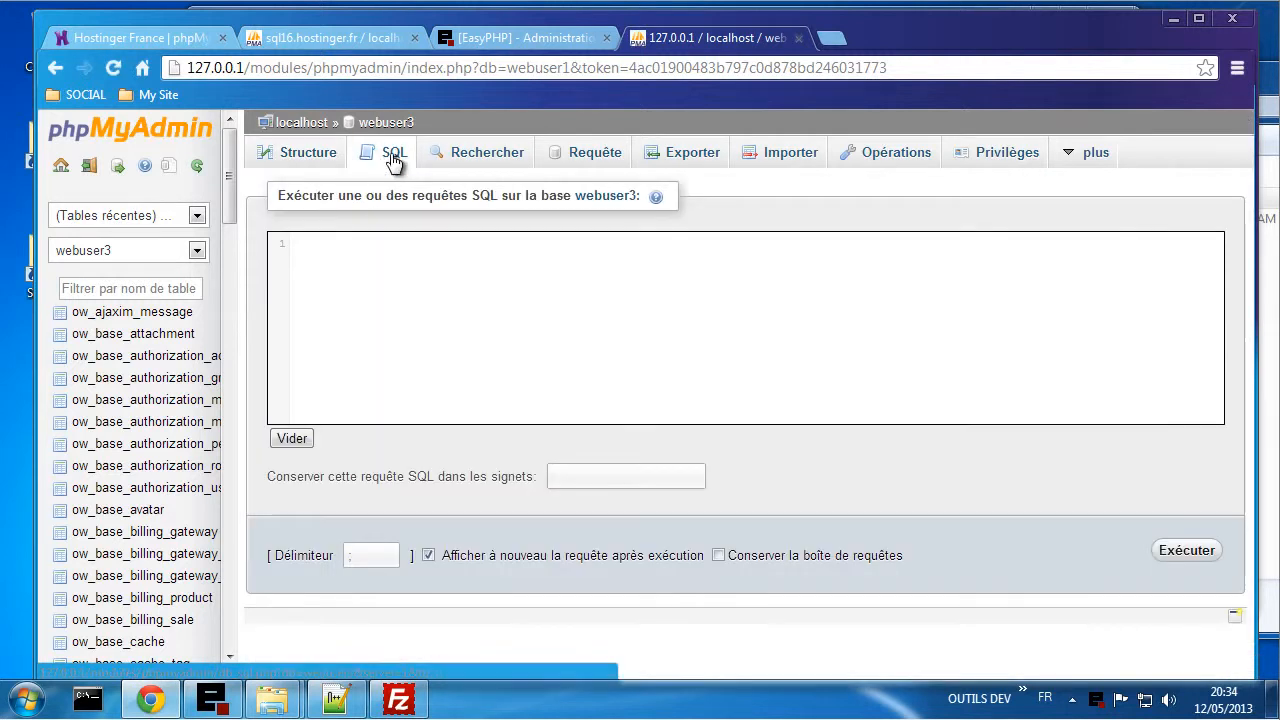
pyautogui.click(675, 162)
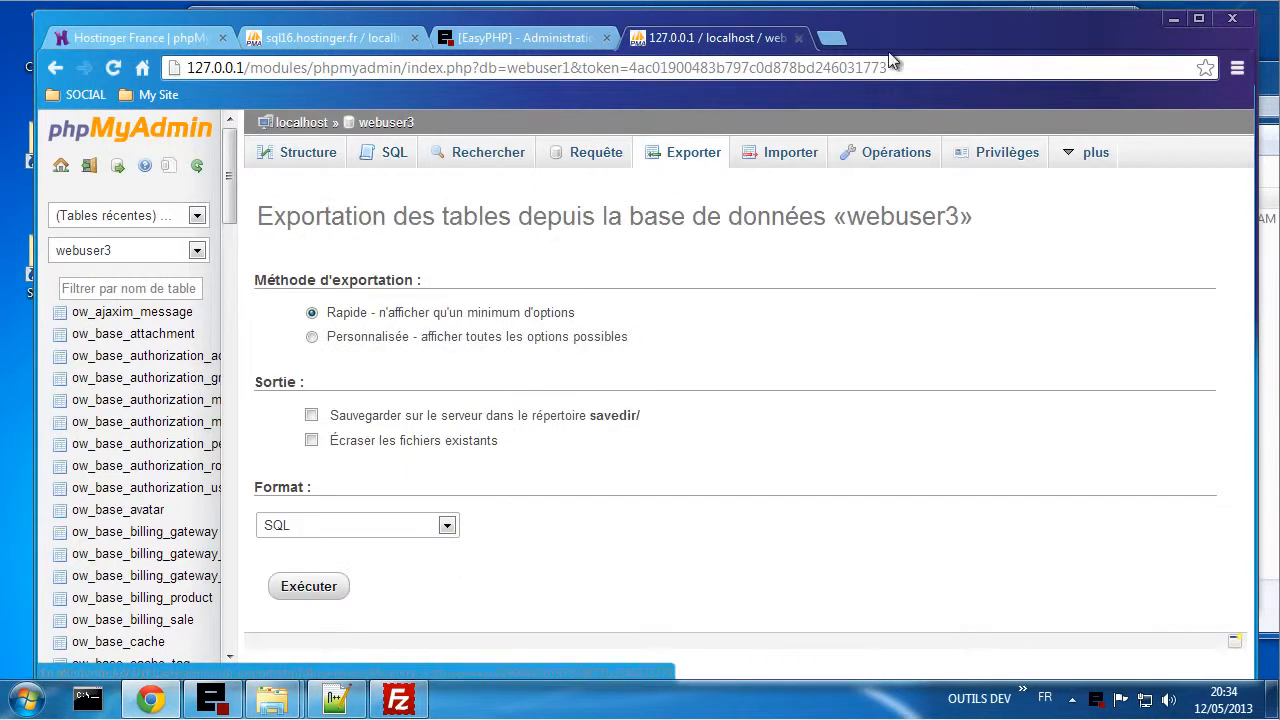
pyautogui.moveTo(839, 14); pyautogui.dragTo(899, 23)
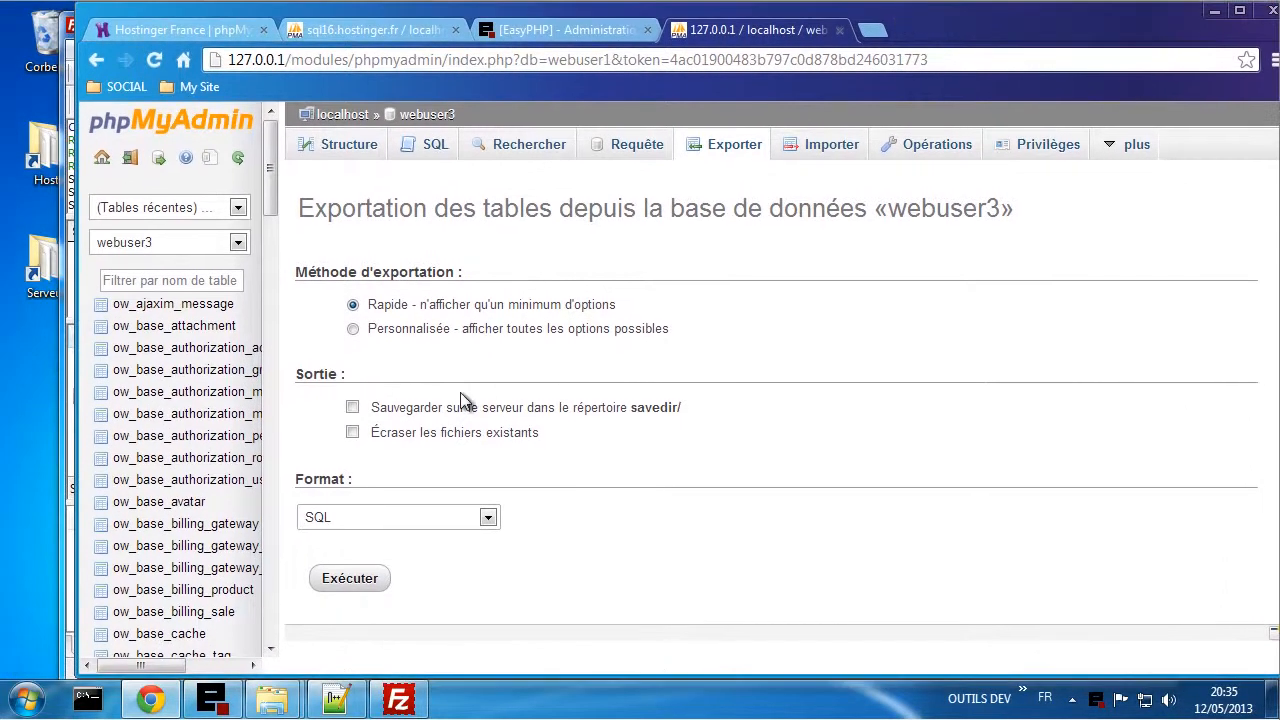
pyautogui.click(386, 333)
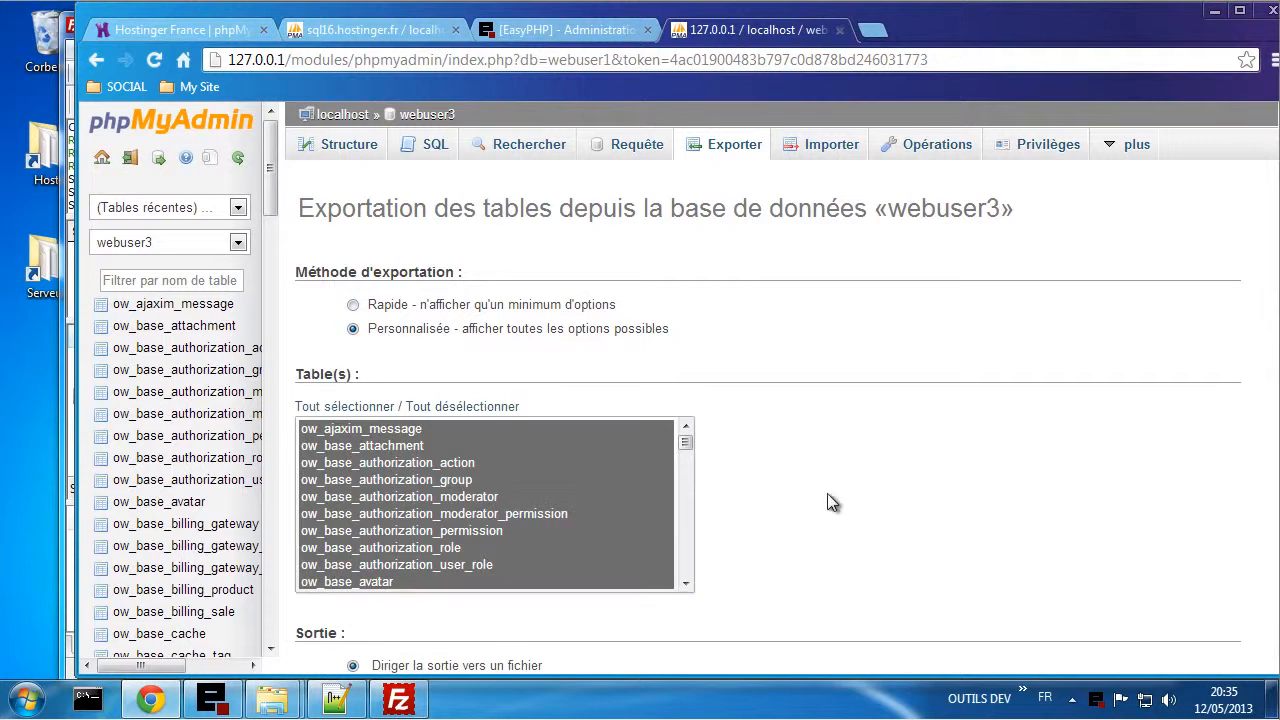
pyautogui.scroll(-15, 837, 461)
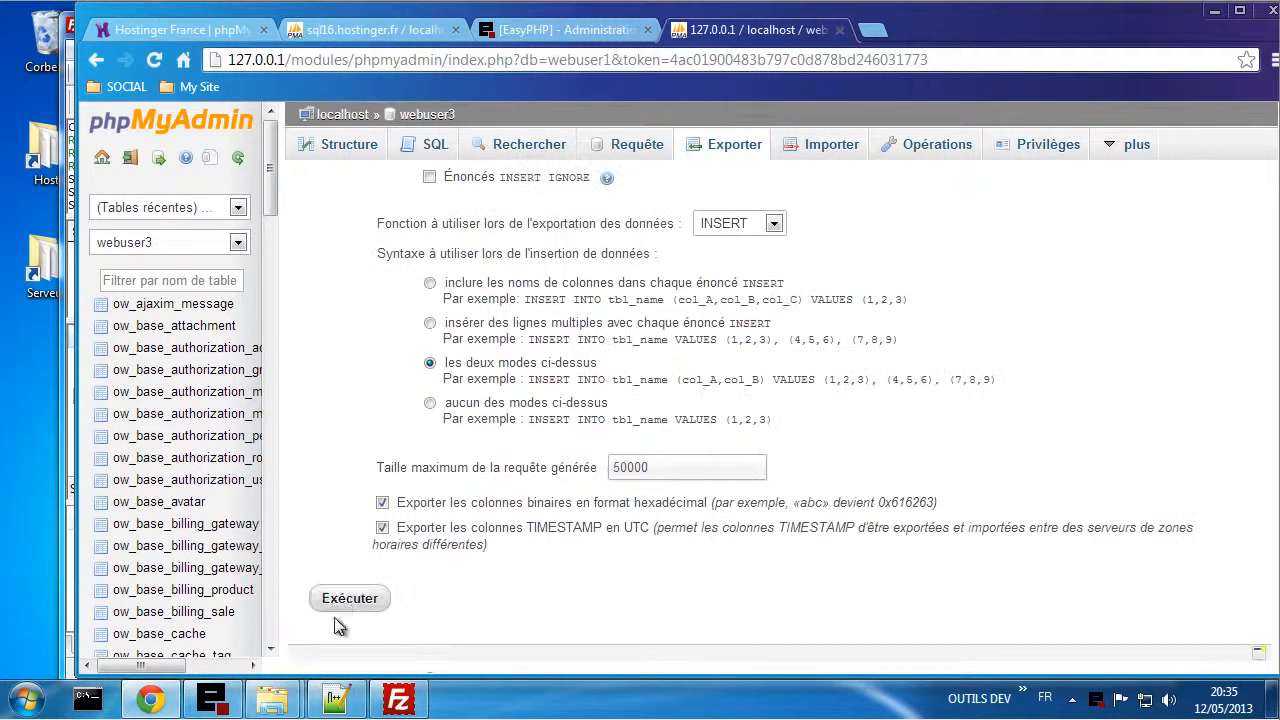
pyautogui.click(340, 600)
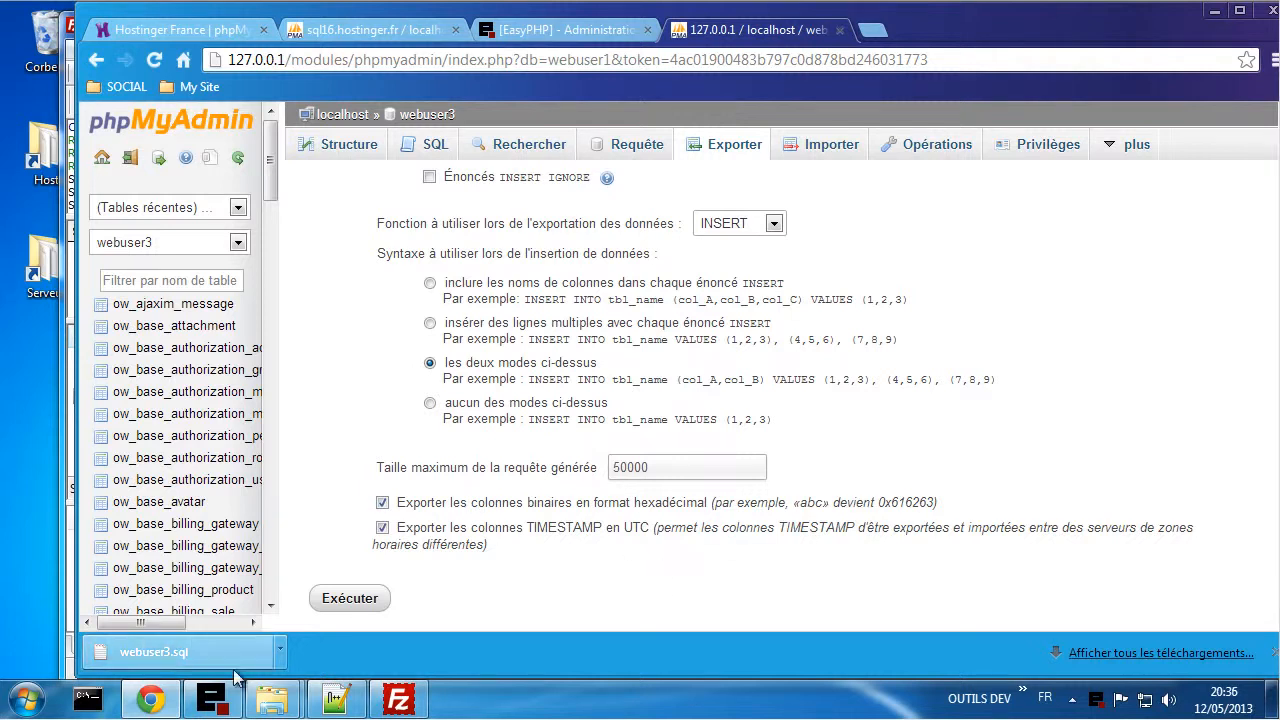
# - Open the downloaded webuser3.sql in Notepad++ and locate the first table's CREATE TABLE statement
pyautogui.click(172, 651)
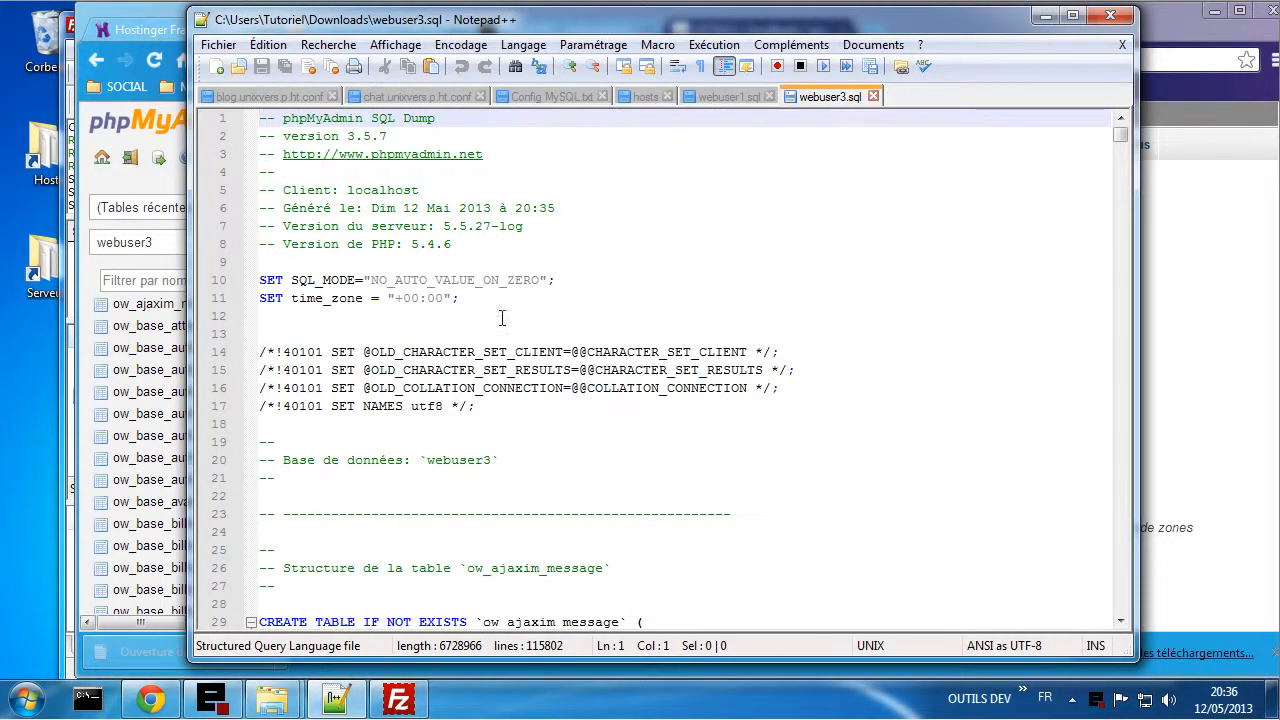
pyautogui.scroll(-2, 503, 317)
pyautogui.scroll(-1, 346, 420)
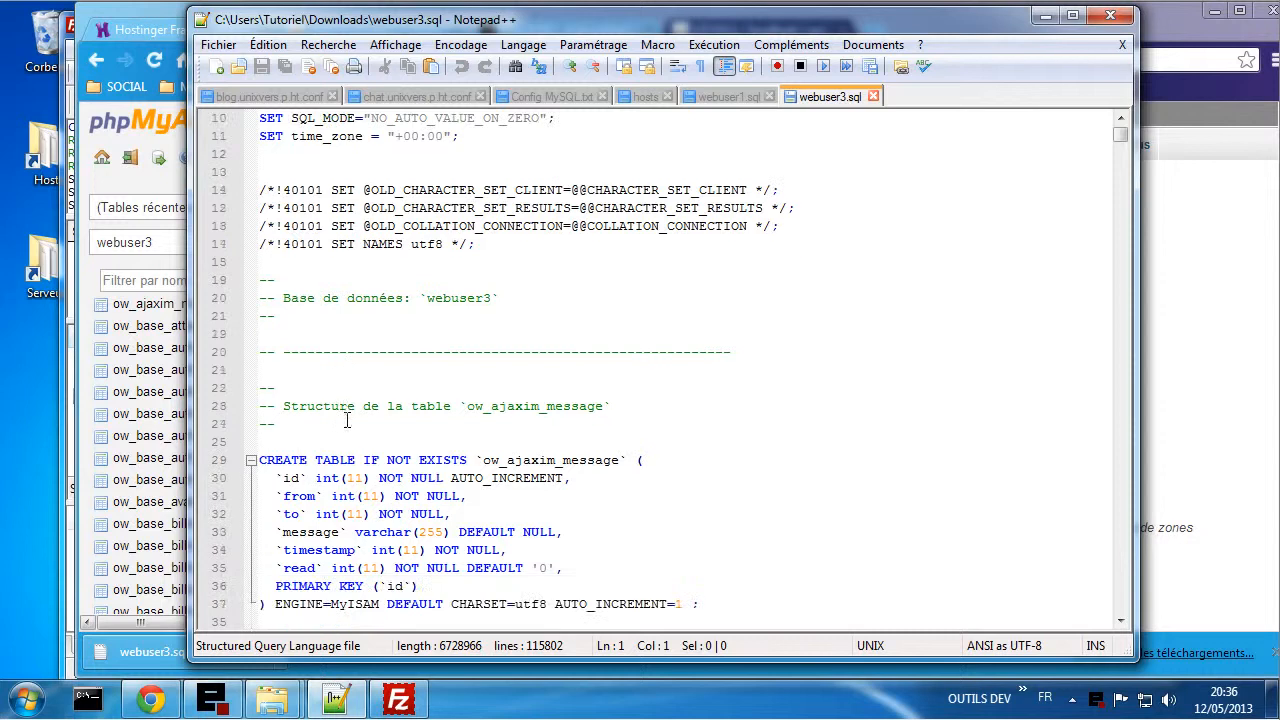
pyautogui.moveTo(263, 440); pyautogui.dragTo(438, 353)
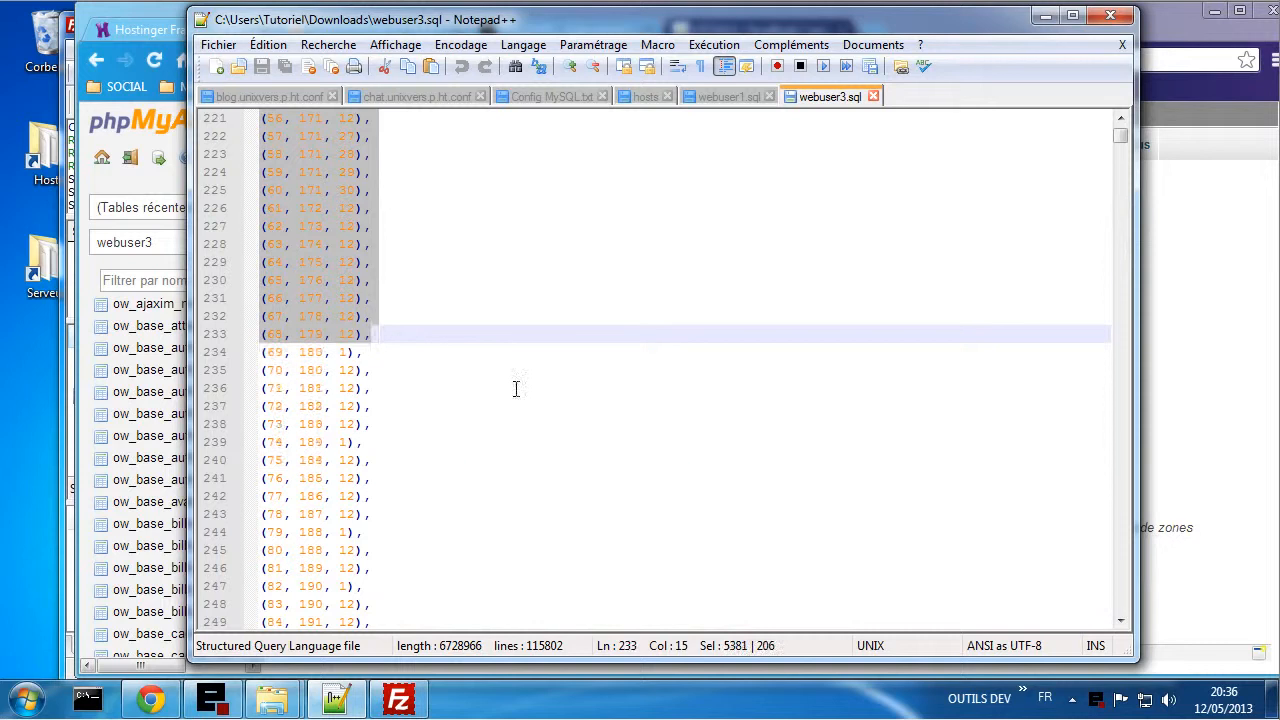
pyautogui.click(780, 340)
pyautogui.scroll(4, 520, 383)
pyautogui.scroll(20, 520, 383)
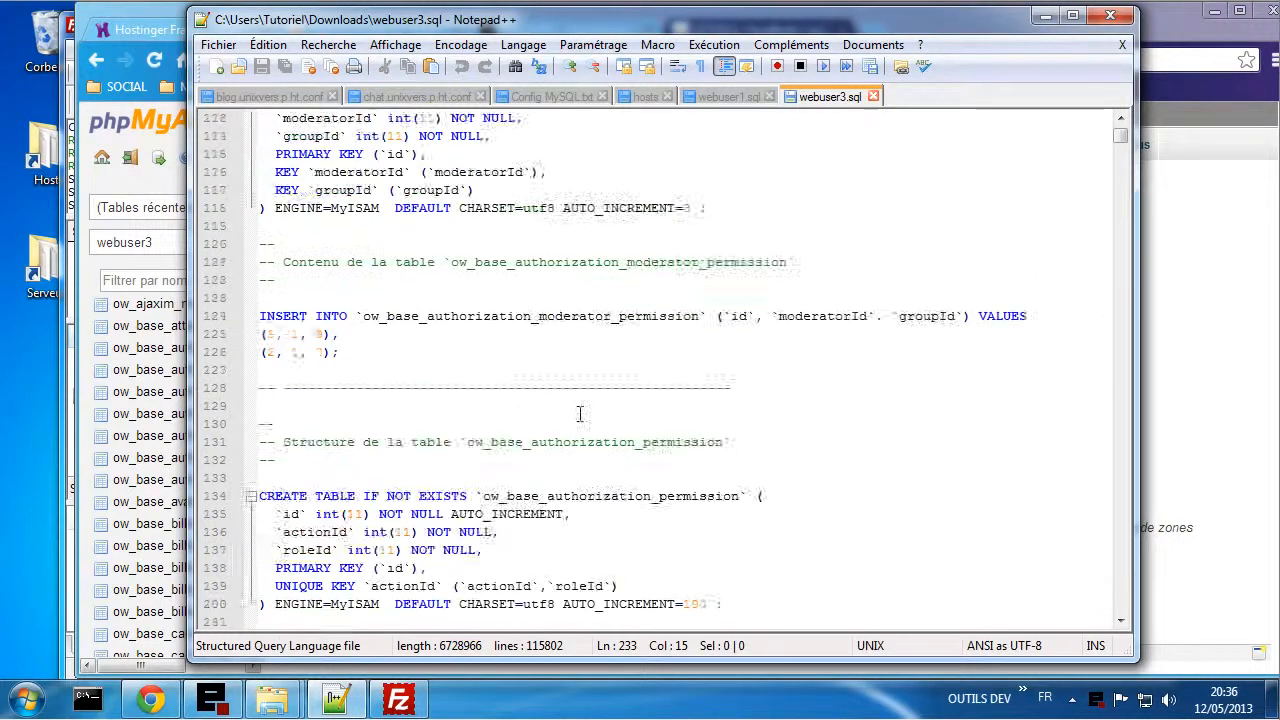
pyautogui.scroll(20, 563, 406)
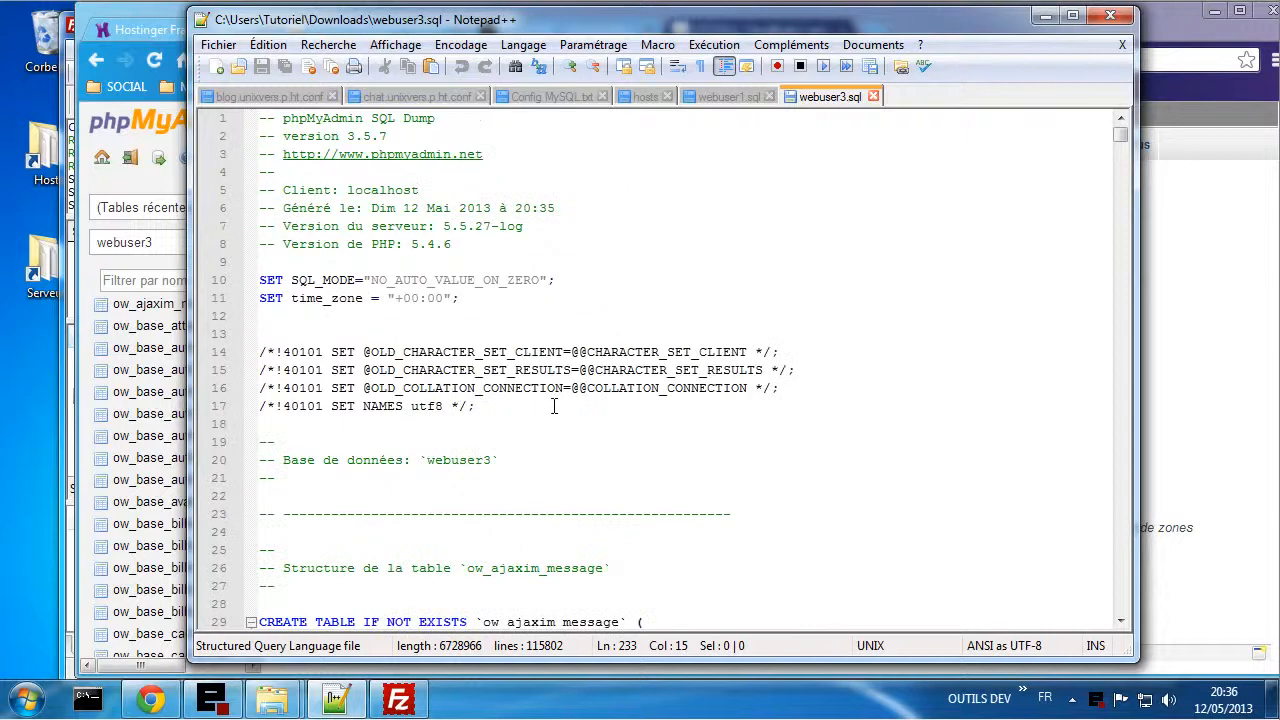
# - Copy the webuser3.sql statements from line 28, above the ow_ajaxim_message table creation, through the end of the ow_video_clip_featured table creation
pyautogui.scroll(-6, 555, 404)
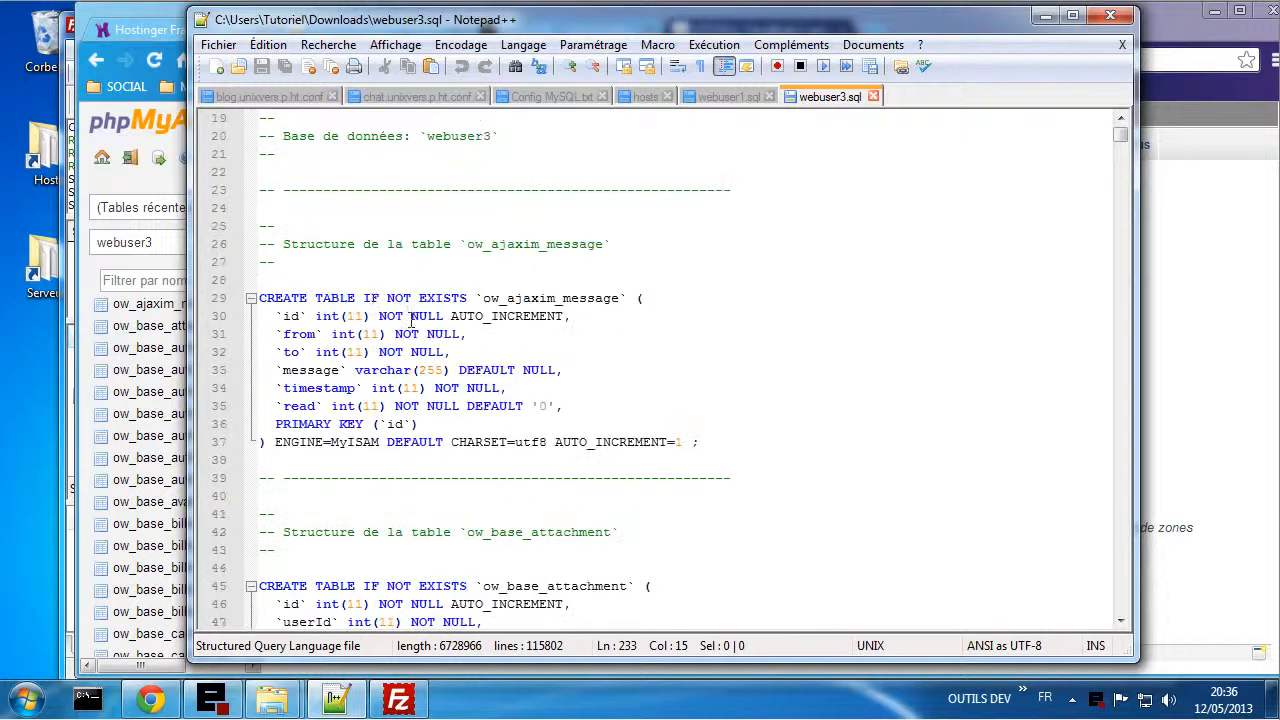
pyautogui.click(262, 280)
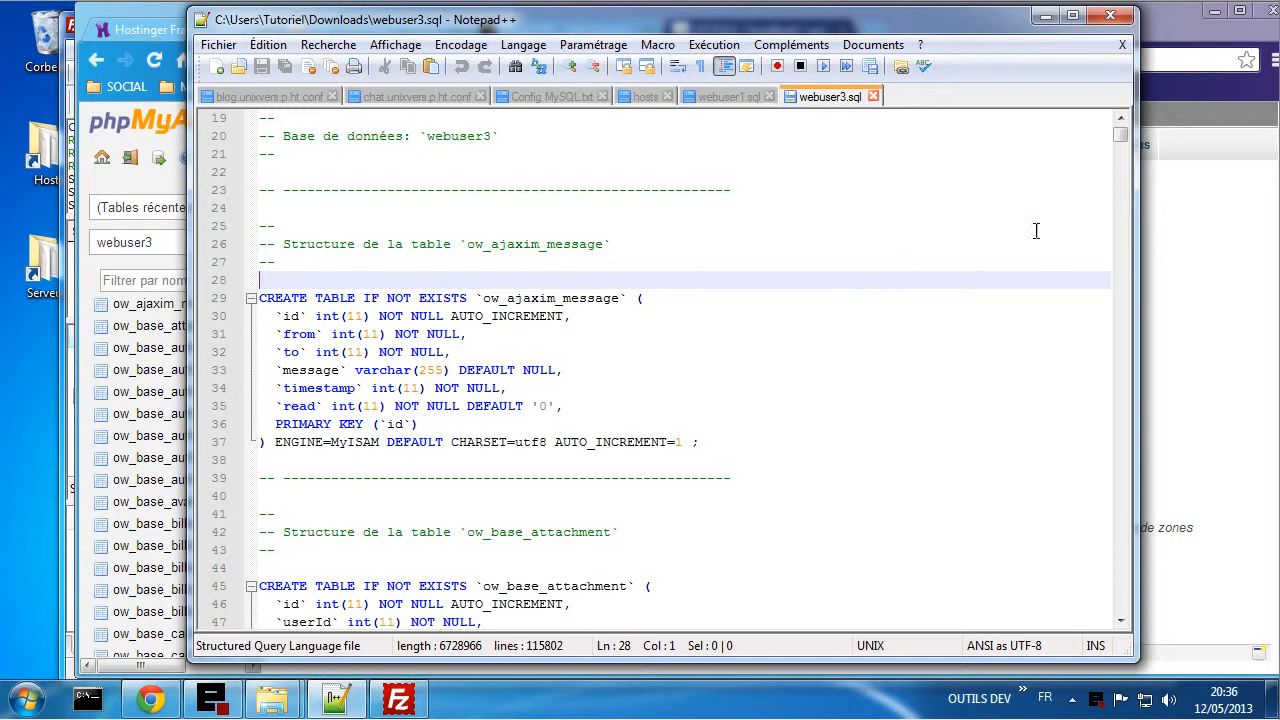
pyautogui.moveTo(1119, 143); pyautogui.dragTo(1133, 598)
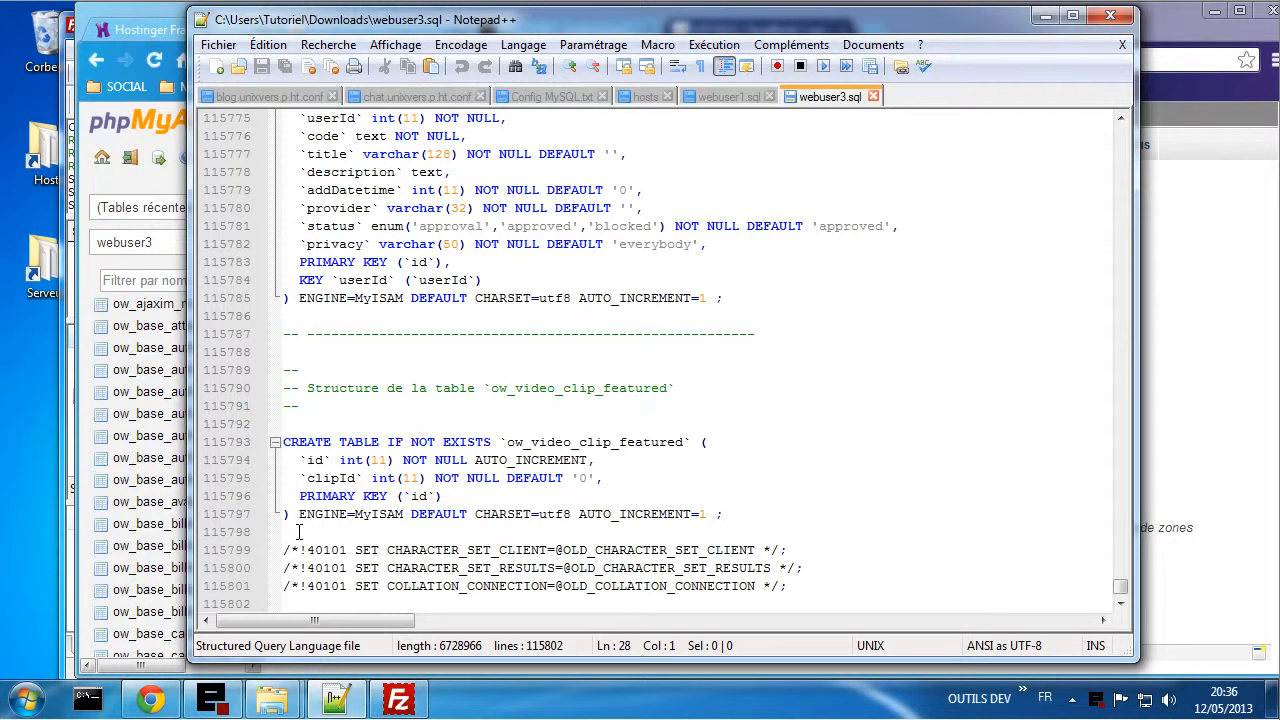
pyautogui.keyDown('shift'); pyautogui.click(290, 532); pyautogui.keyUp('shift')
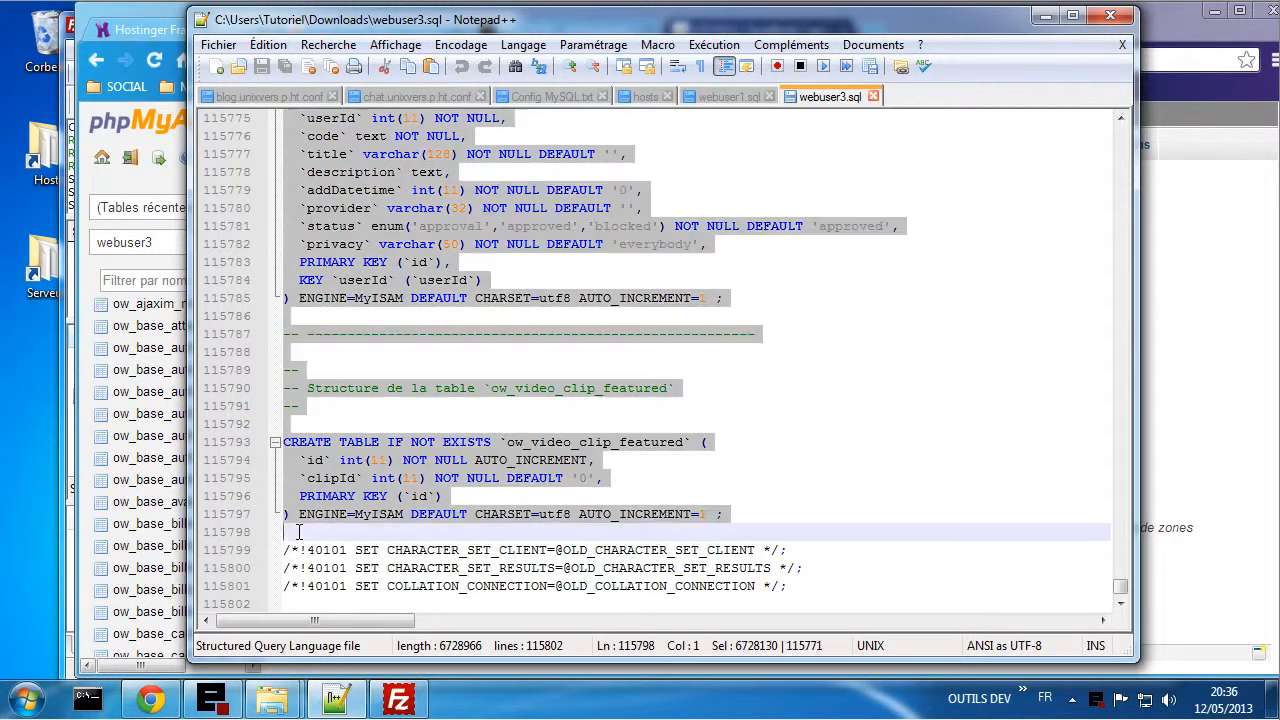
pyautogui.rightClick(349, 471)
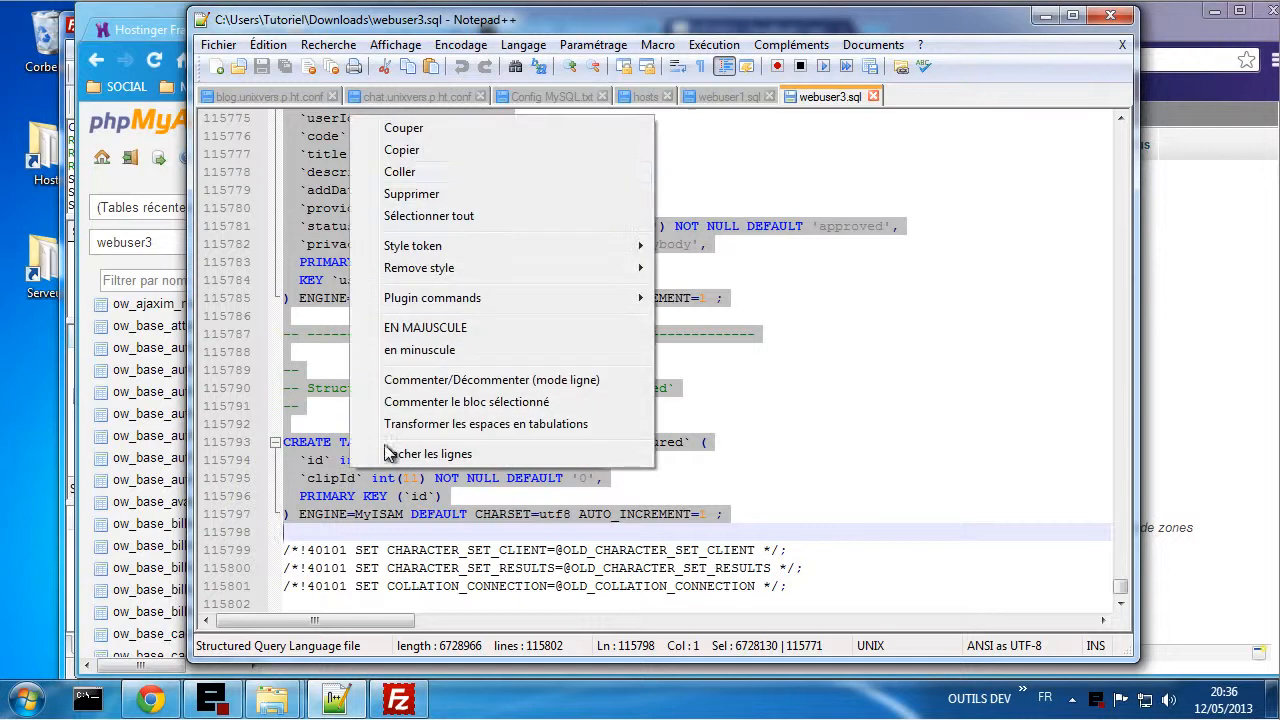
pyautogui.click(401, 149)
# - Enter phpMyAdmin for the chat database from Hostinger's database list and paste the copied webuser3.sql statements into its SQL query editor
pyautogui.click(1214, 418)
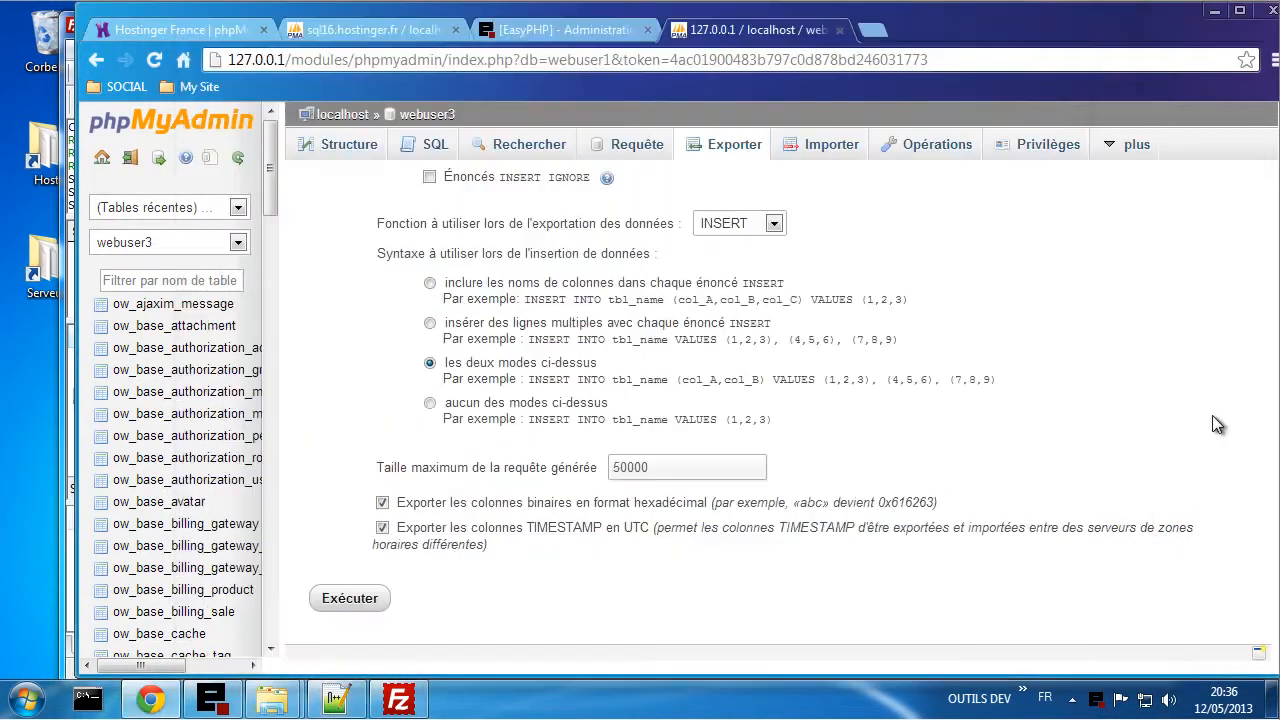
pyautogui.click(162, 32)
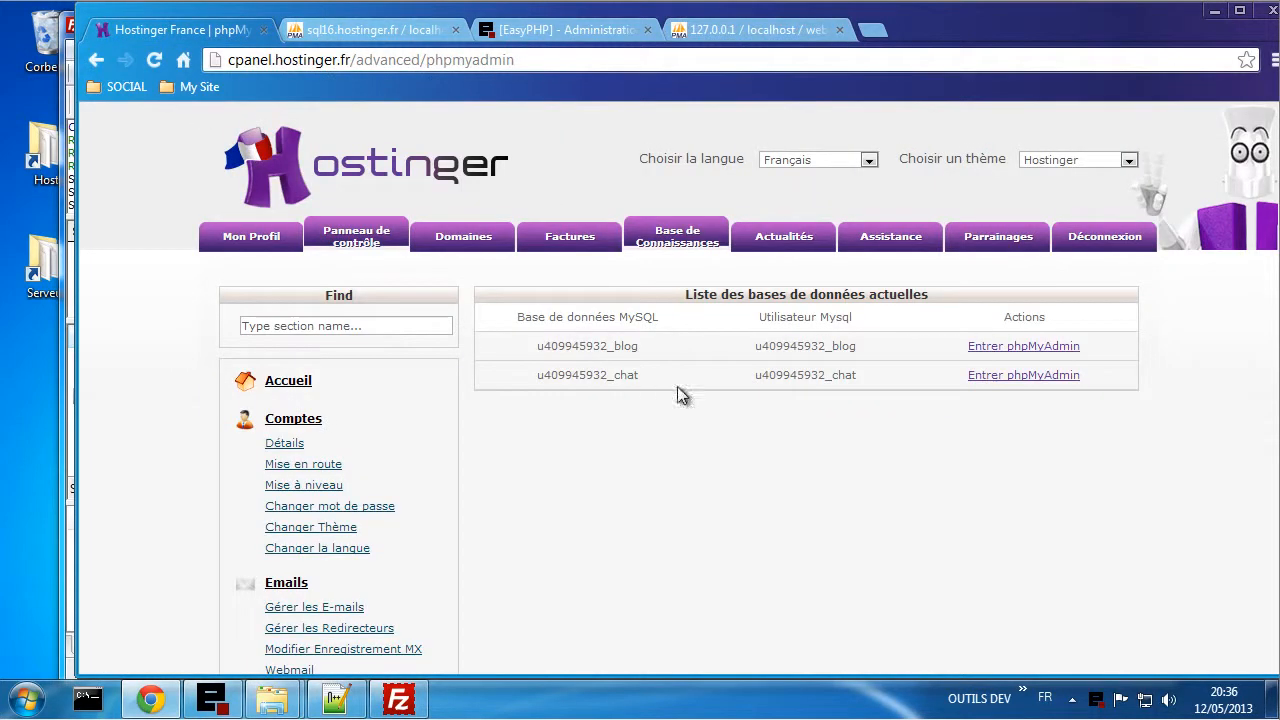
pyautogui.click(1012, 377)
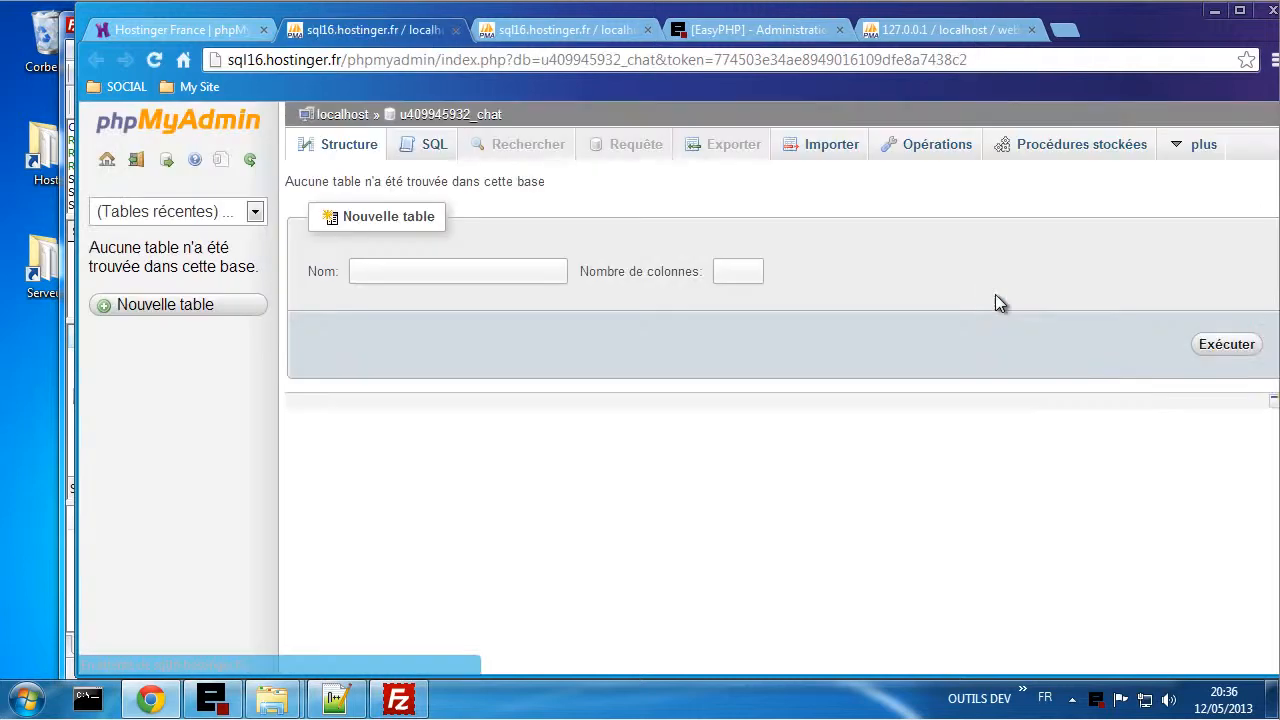
pyautogui.click(424, 146)
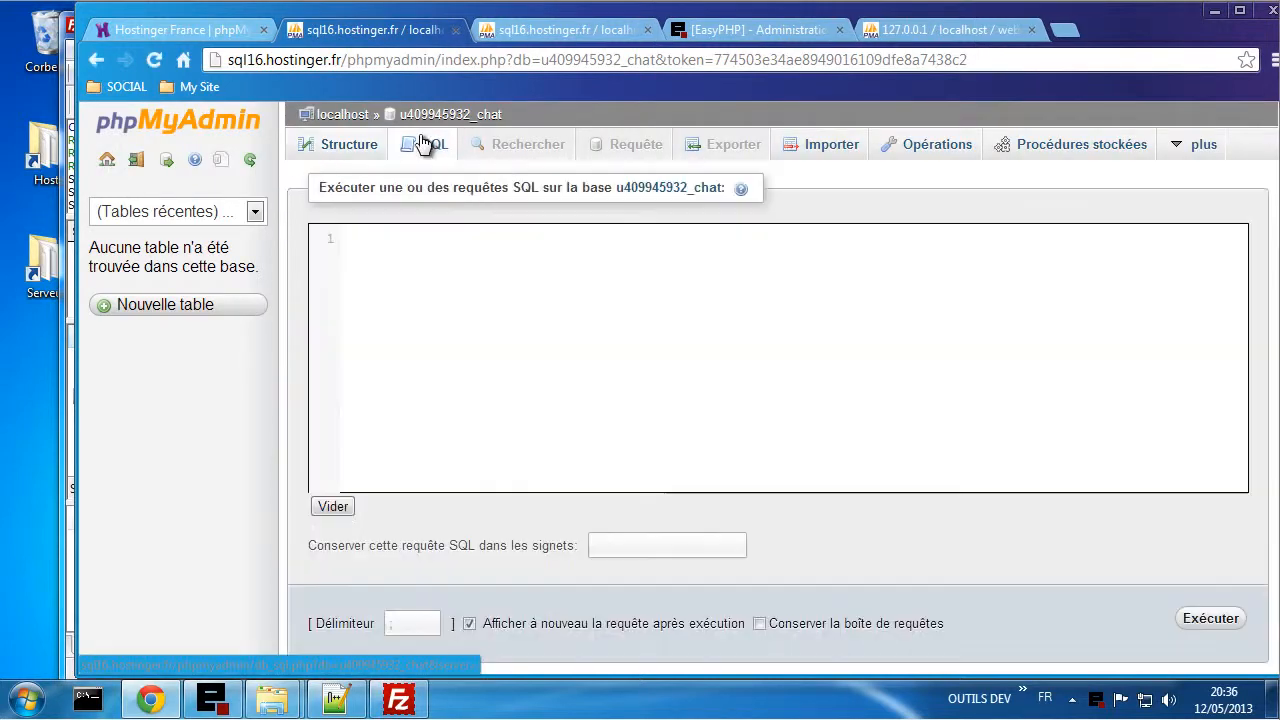
pyautogui.rightClick(458, 265)
pyautogui.click(528, 420)
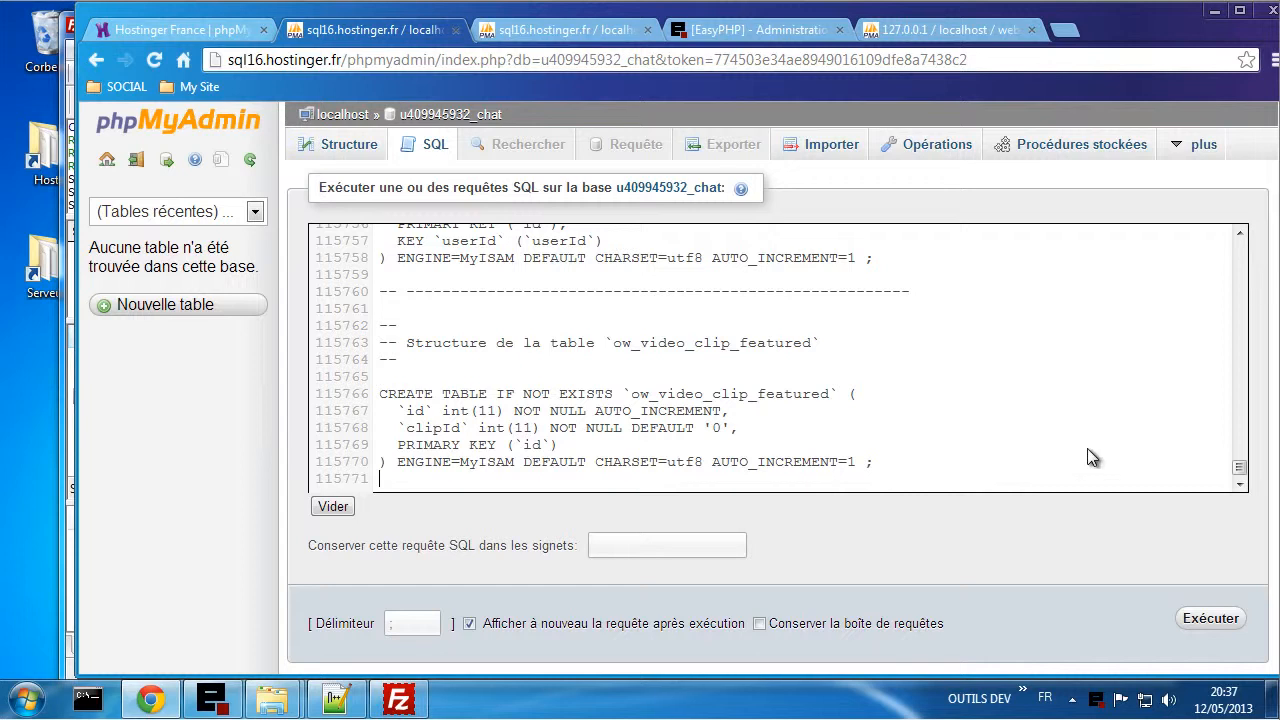
# - Keep waiting for the unresponsive phpMyAdmin page and execute the pasted statements on the chat database
pyautogui.click(550, 31)
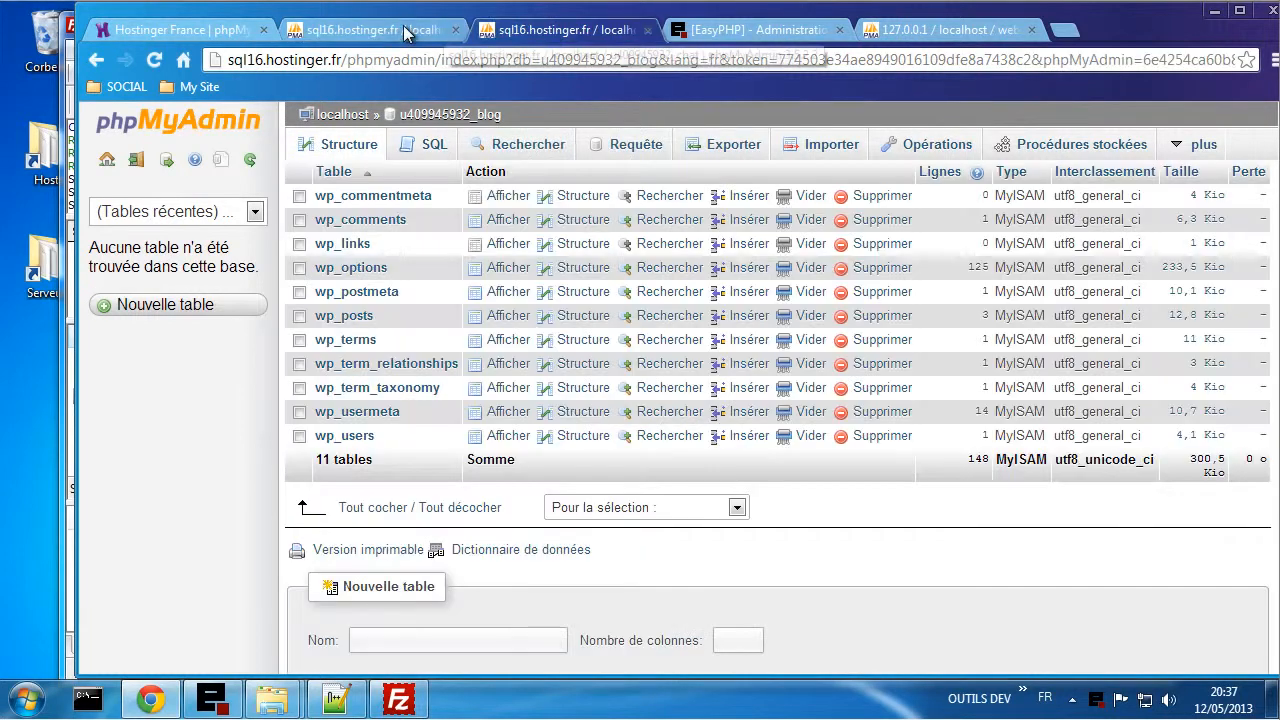
pyautogui.click(365, 30)
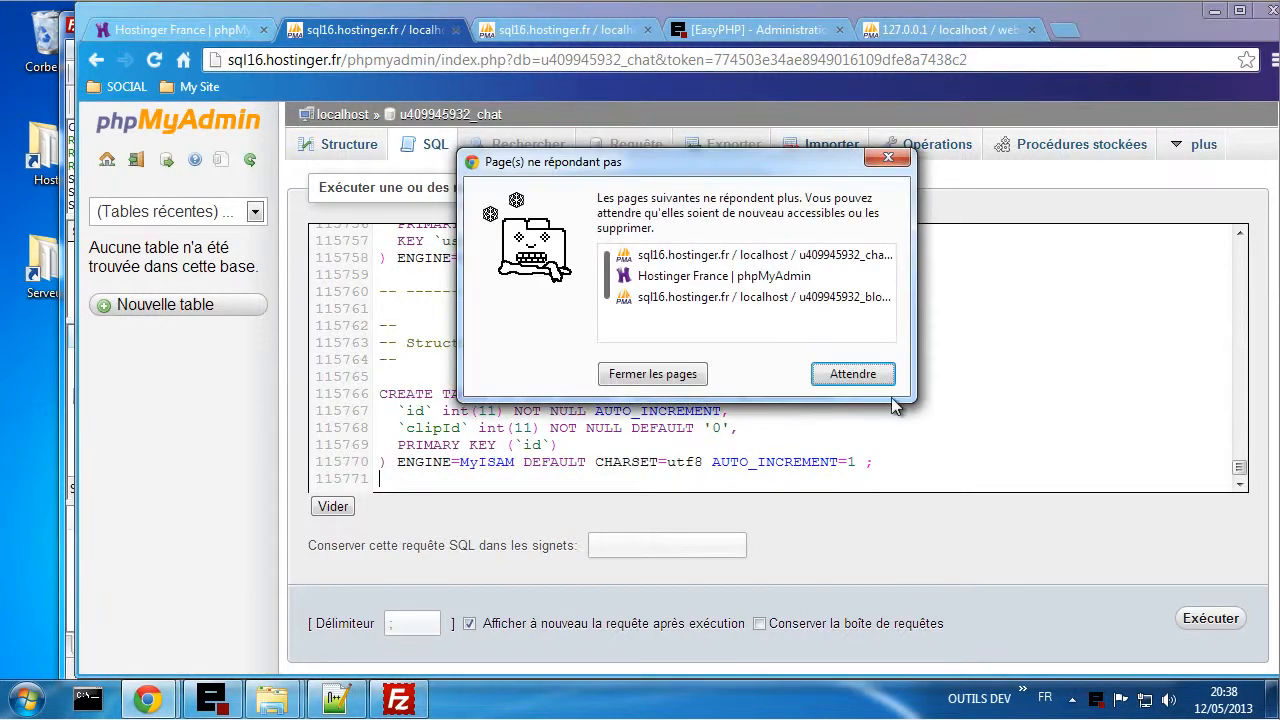
pyautogui.click(852, 374)
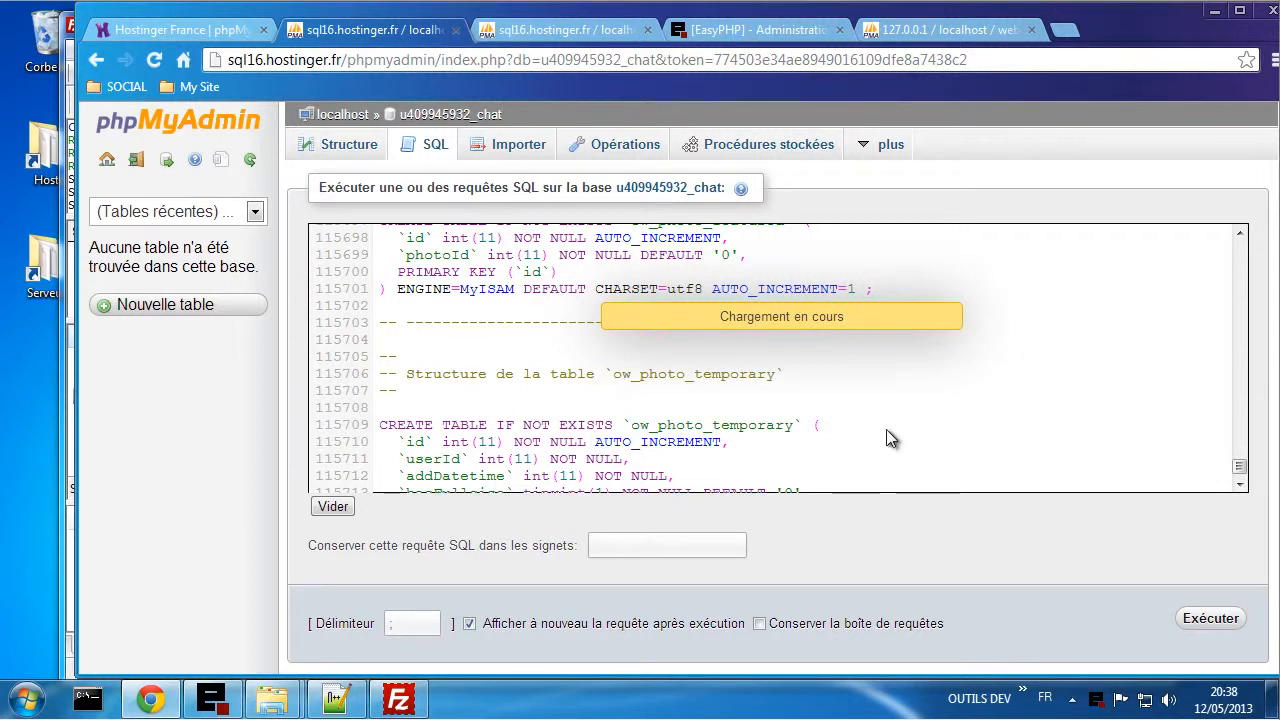
pyautogui.click(1210, 621)
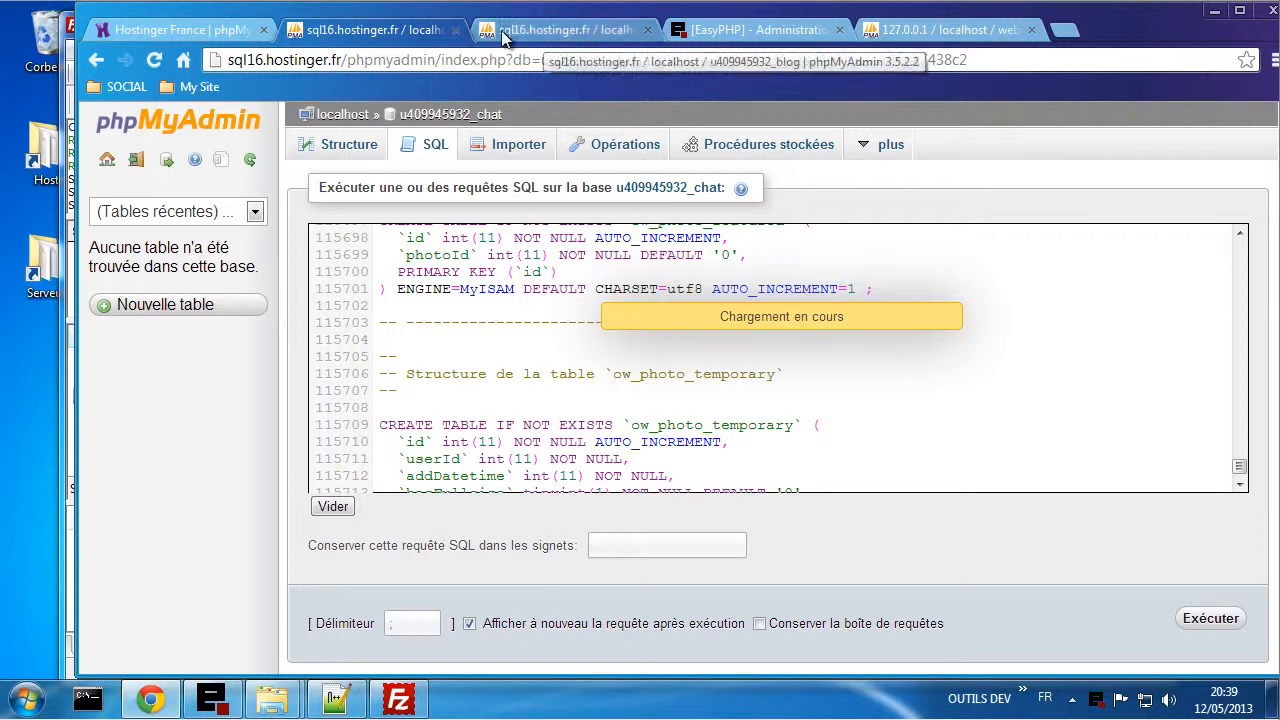
# - Open Hostinger's subdomain list, visit blog.unixvers.p.ht to test the site, and return to the list
pyautogui.click(183, 31)
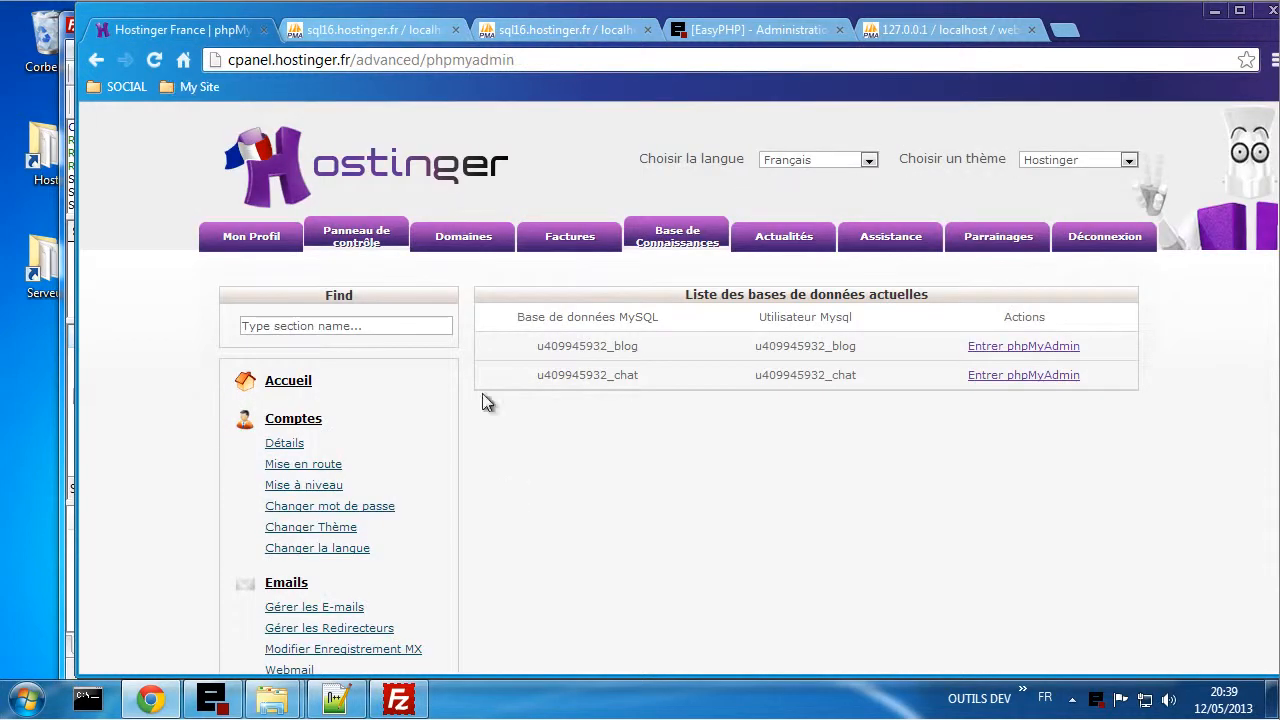
pyautogui.scroll(-6, 209, 480)
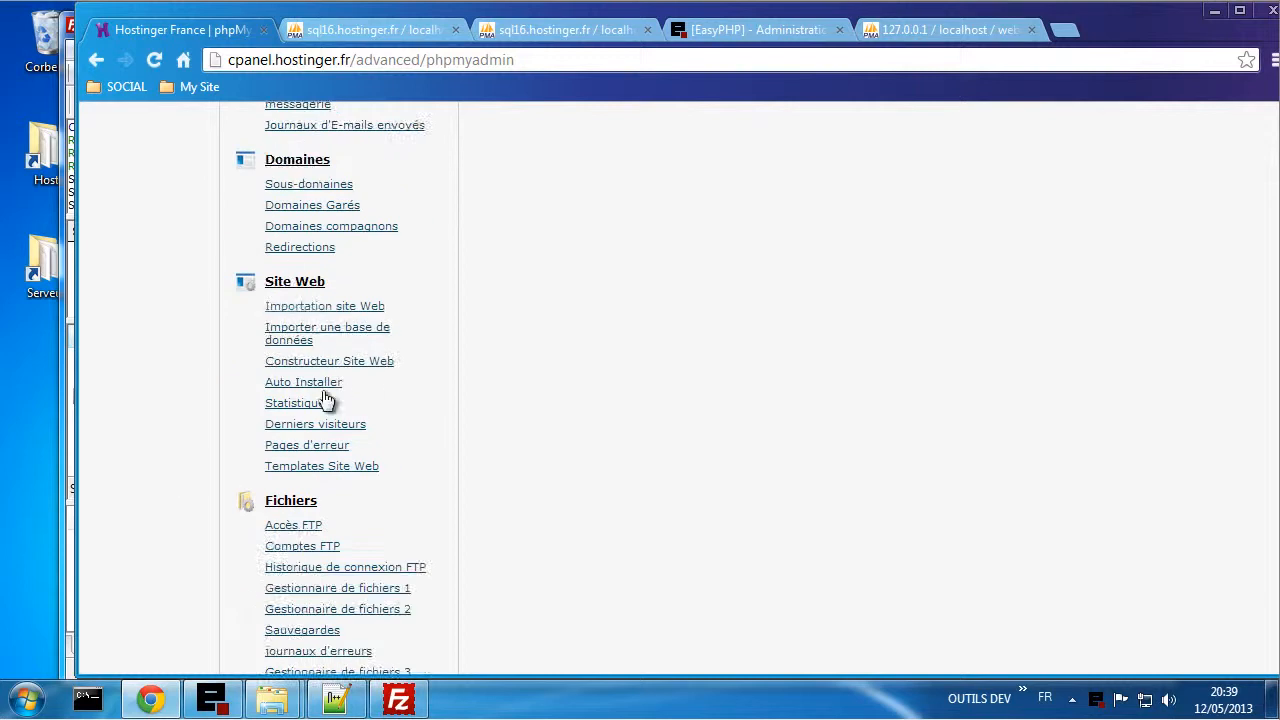
pyautogui.scroll(1, 407, 415)
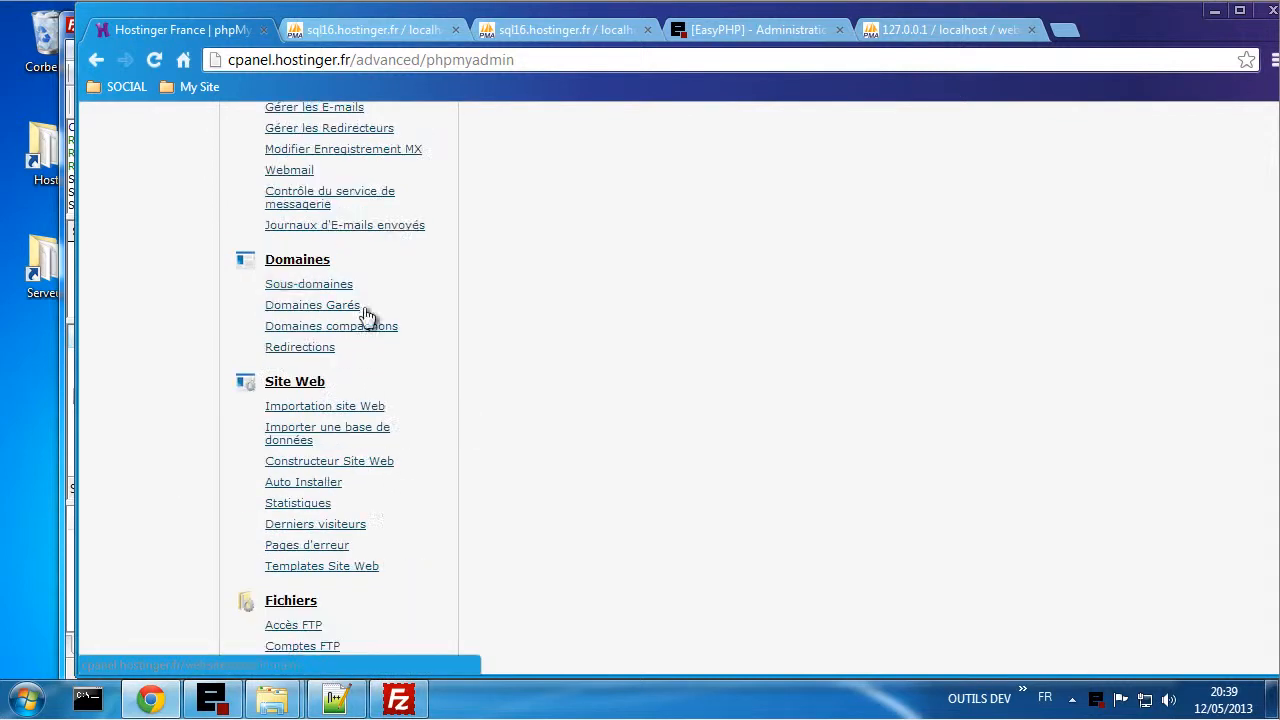
pyautogui.click(333, 287)
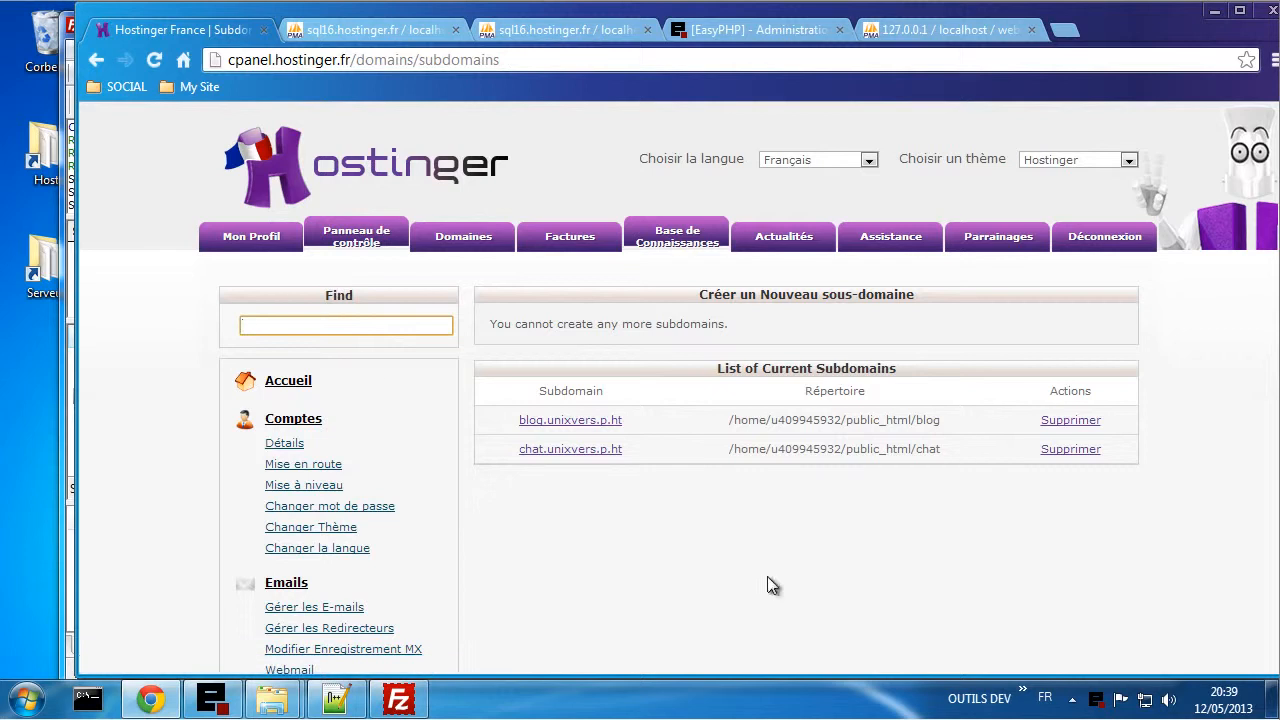
pyautogui.click(563, 421)
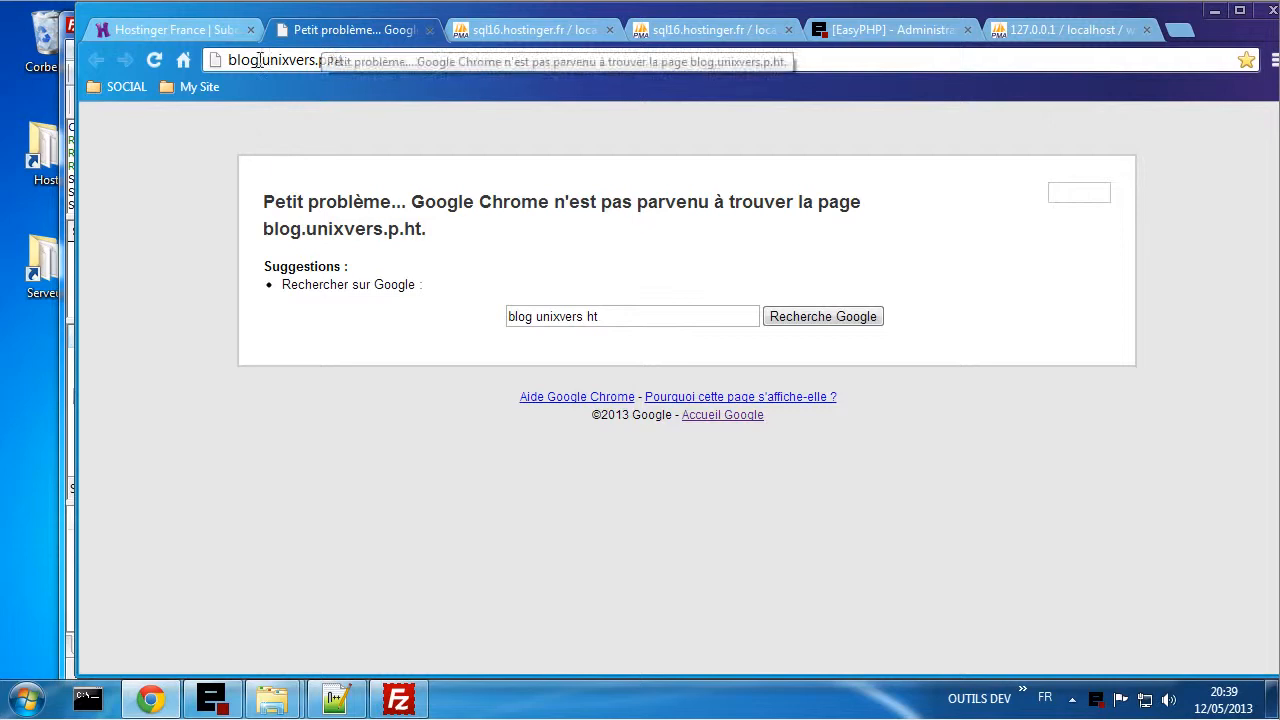
pyautogui.click(177, 38)
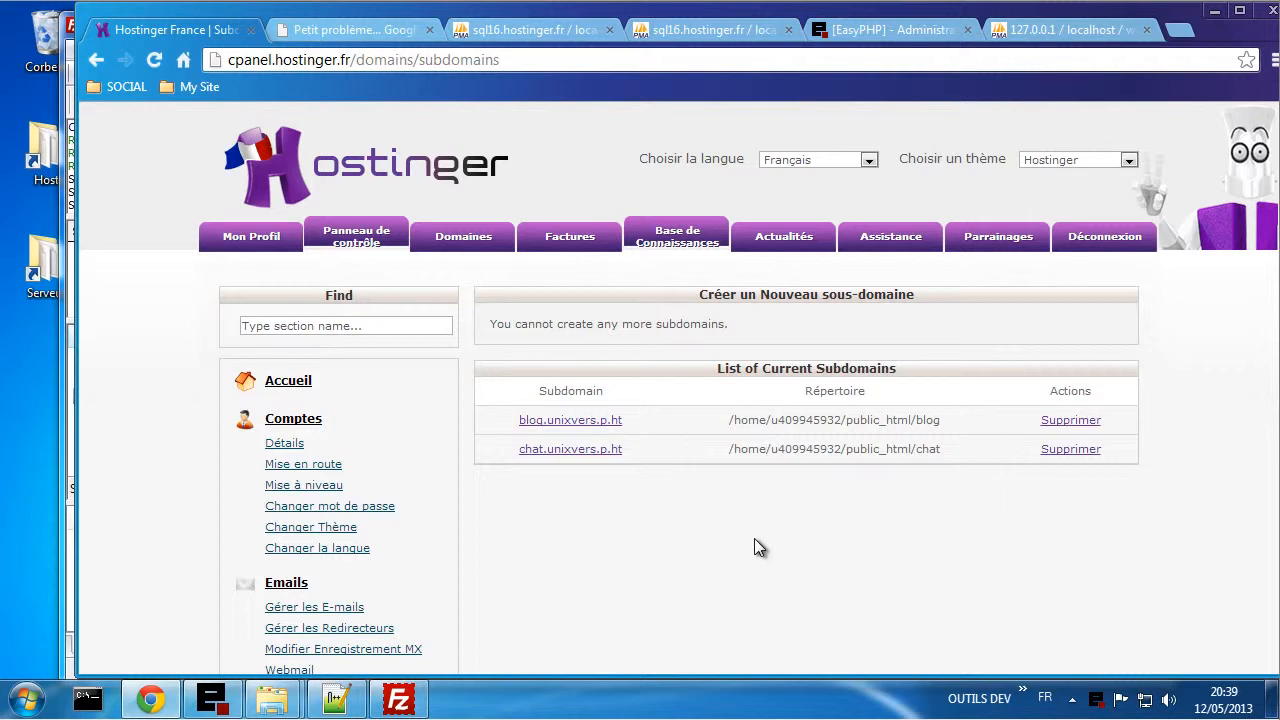
# - Switch to FileZilla, select the remote blog folder and resize the panes to enlarge the file lists and folder trees
pyautogui.scroll(-1, 746, 532)
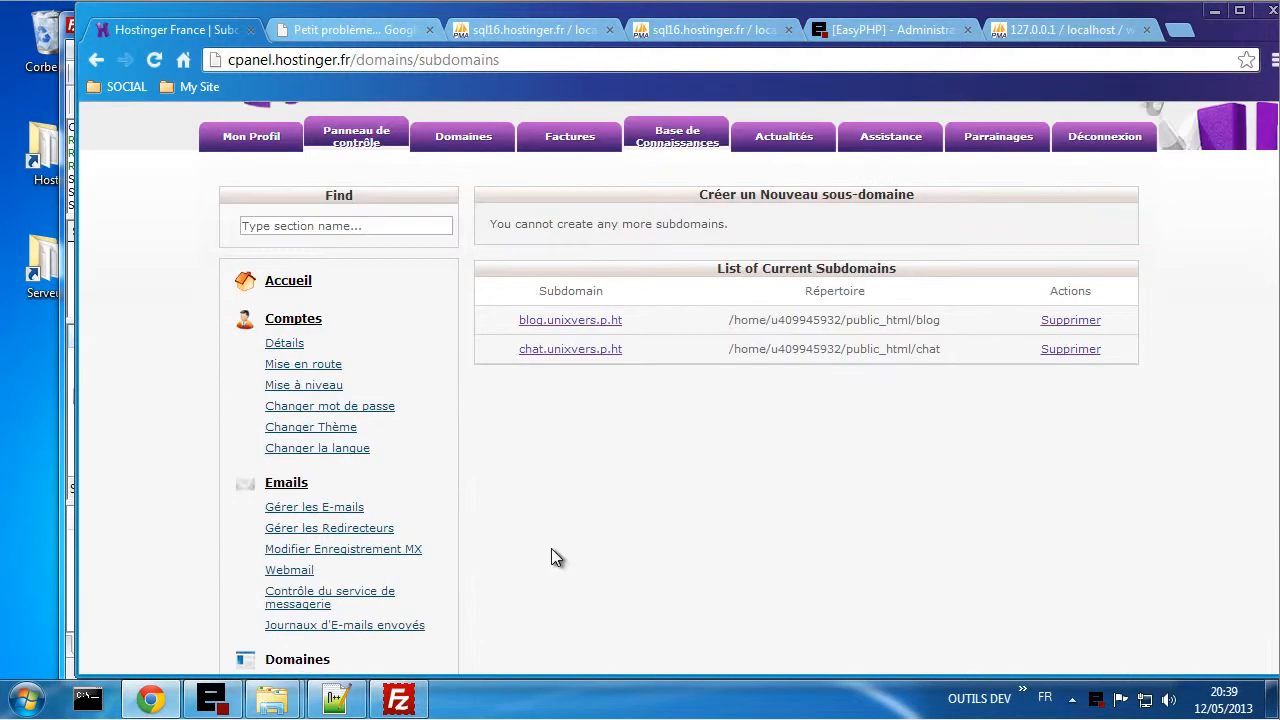
pyautogui.click(400, 698)
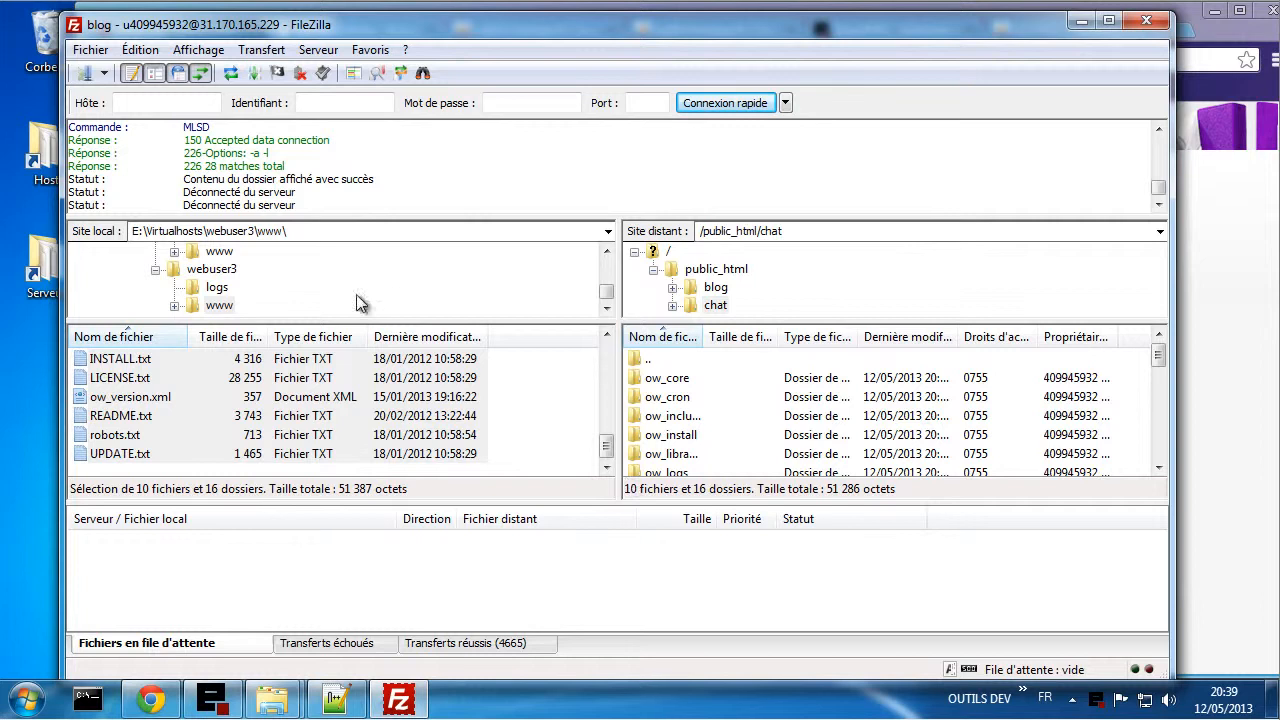
pyautogui.click(718, 290)
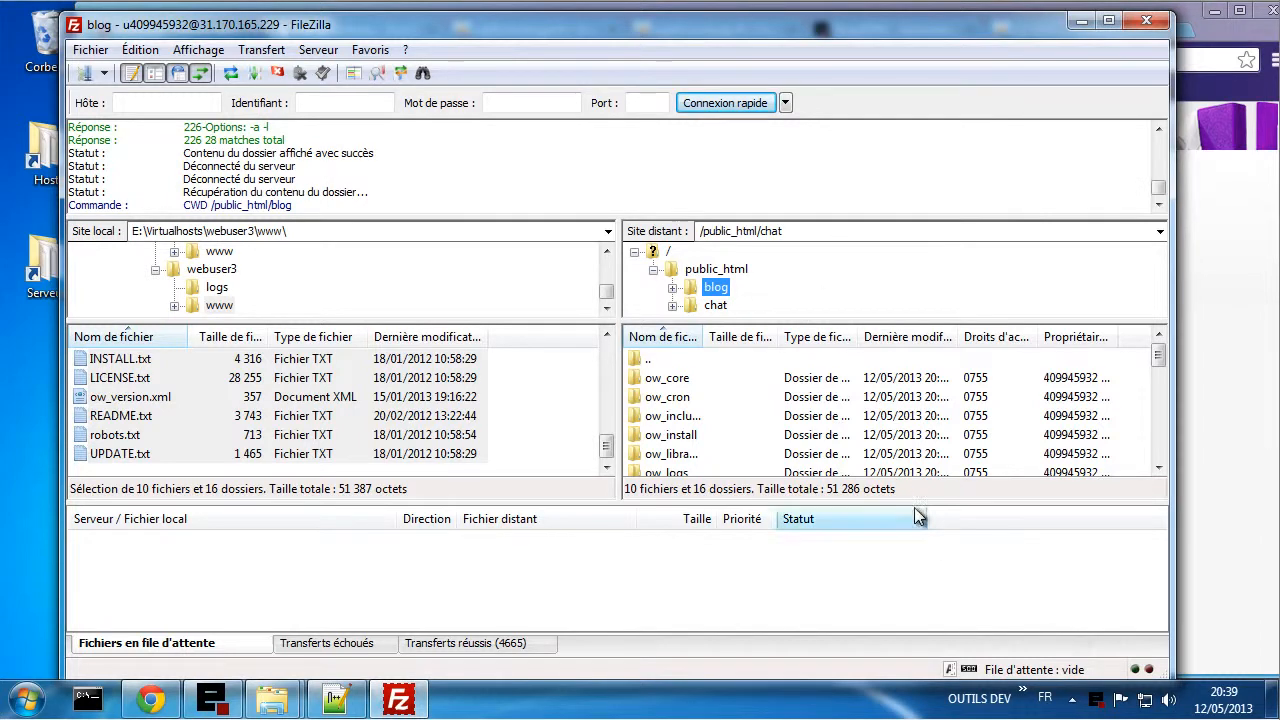
pyautogui.moveTo(912, 503); pyautogui.dragTo(919, 555)
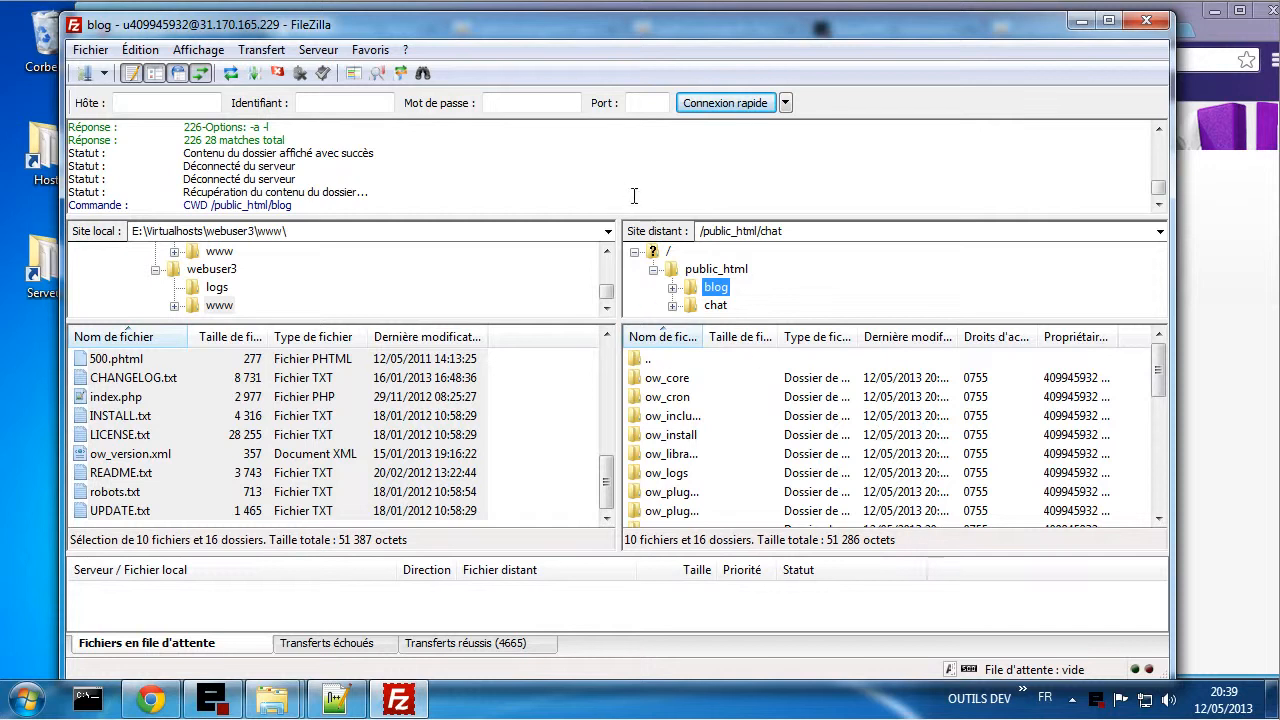
pyautogui.moveTo(621, 217); pyautogui.dragTo(622, 177)
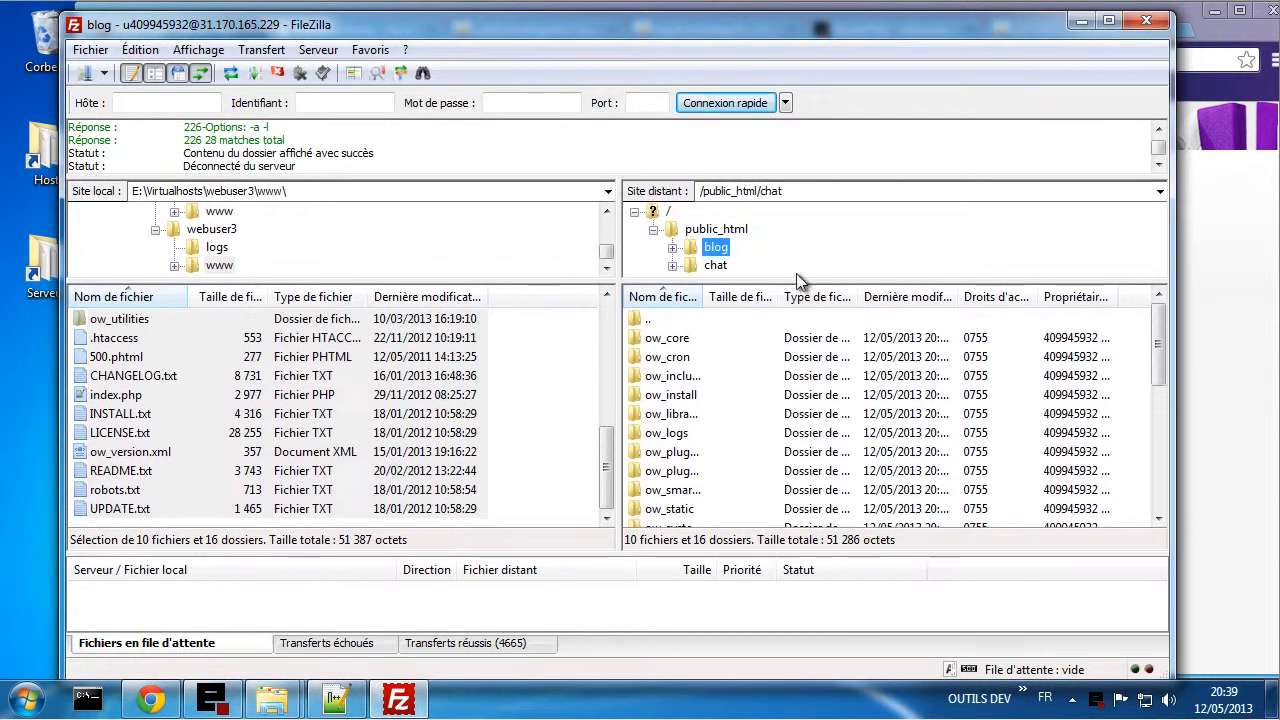
pyautogui.moveTo(781, 280); pyautogui.dragTo(760, 316)
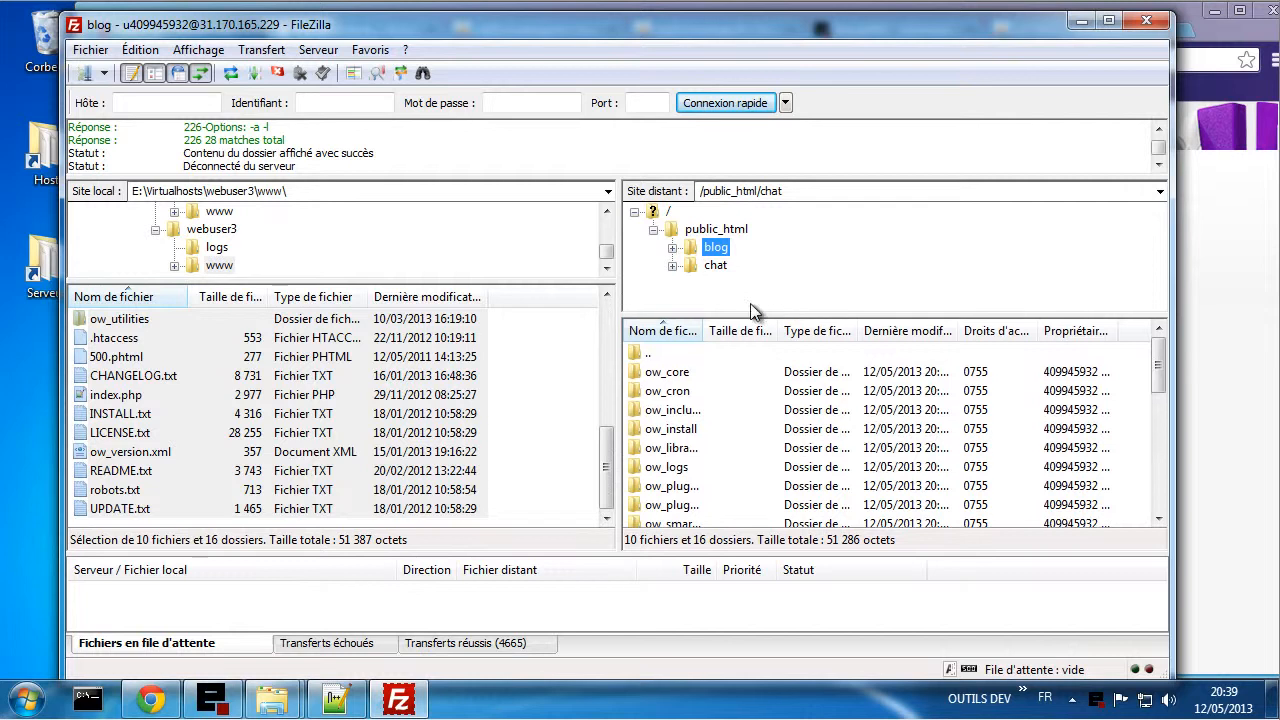
pyautogui.moveTo(519, 288); pyautogui.dragTo(530, 317)
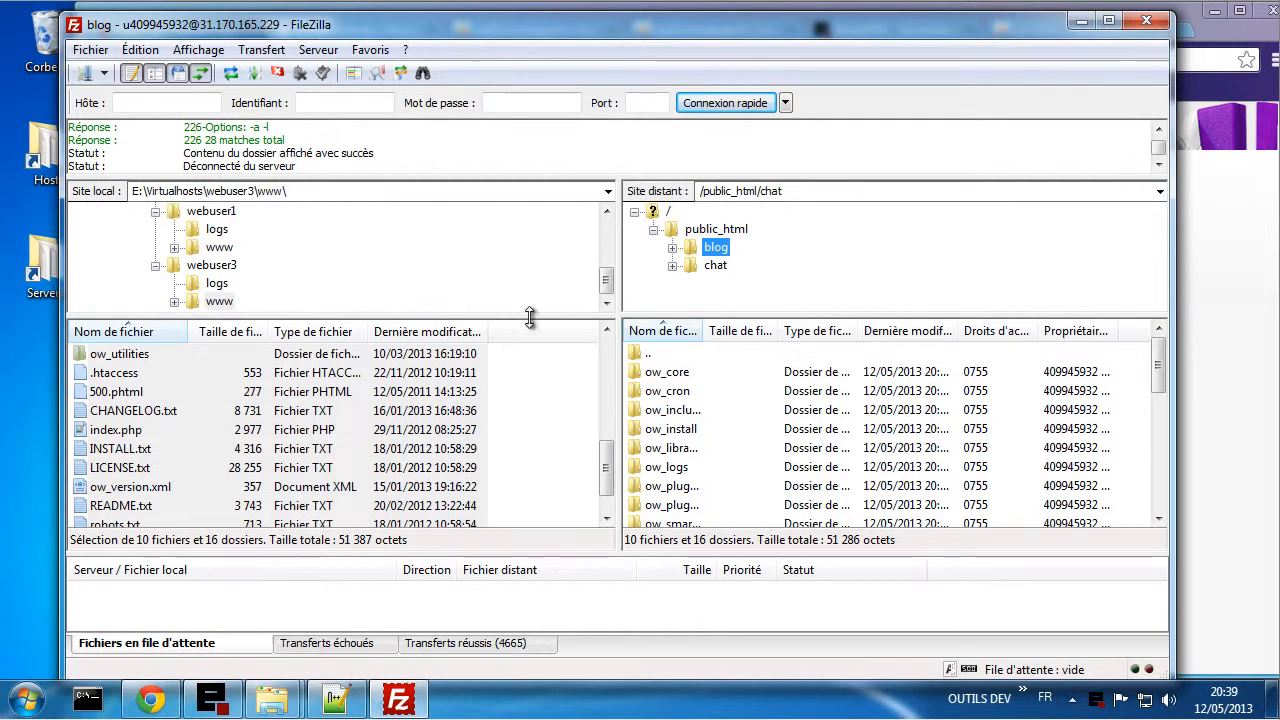
# - Reconnect to the FTP server and load the contents of /public_html/blog
pyautogui.click(716, 250)
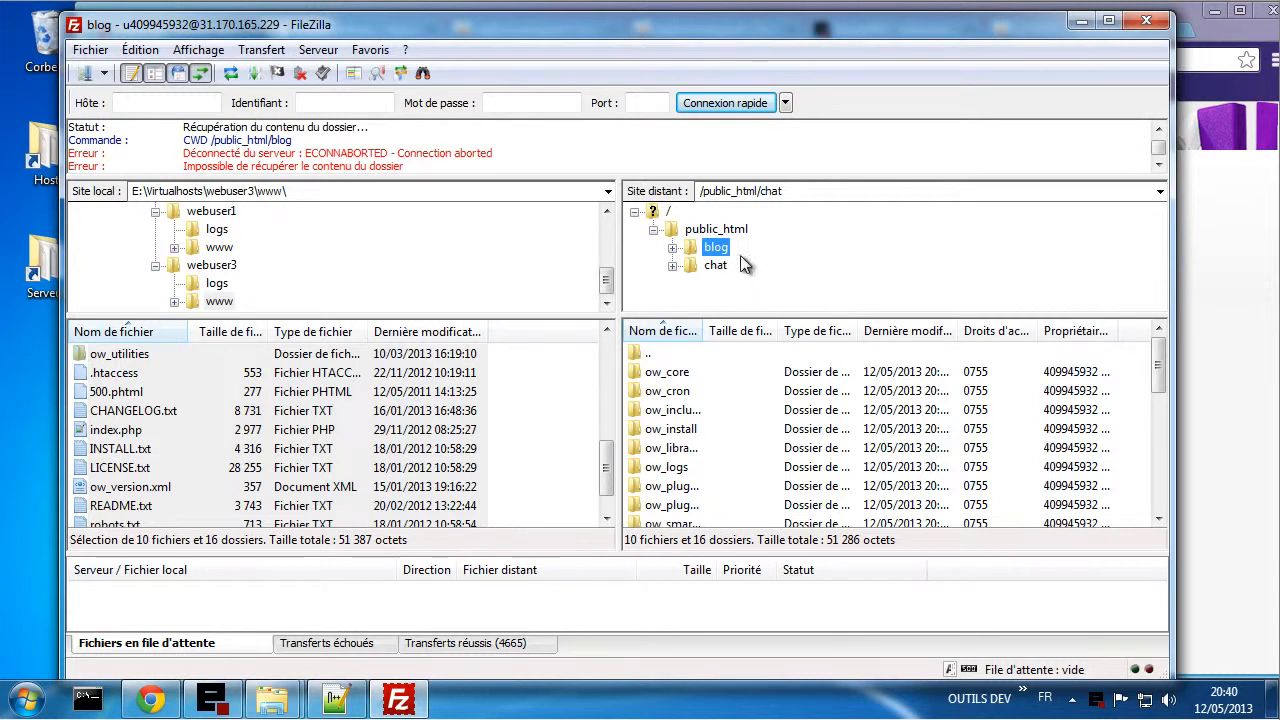
pyautogui.click(300, 73)
pyautogui.click(325, 74)
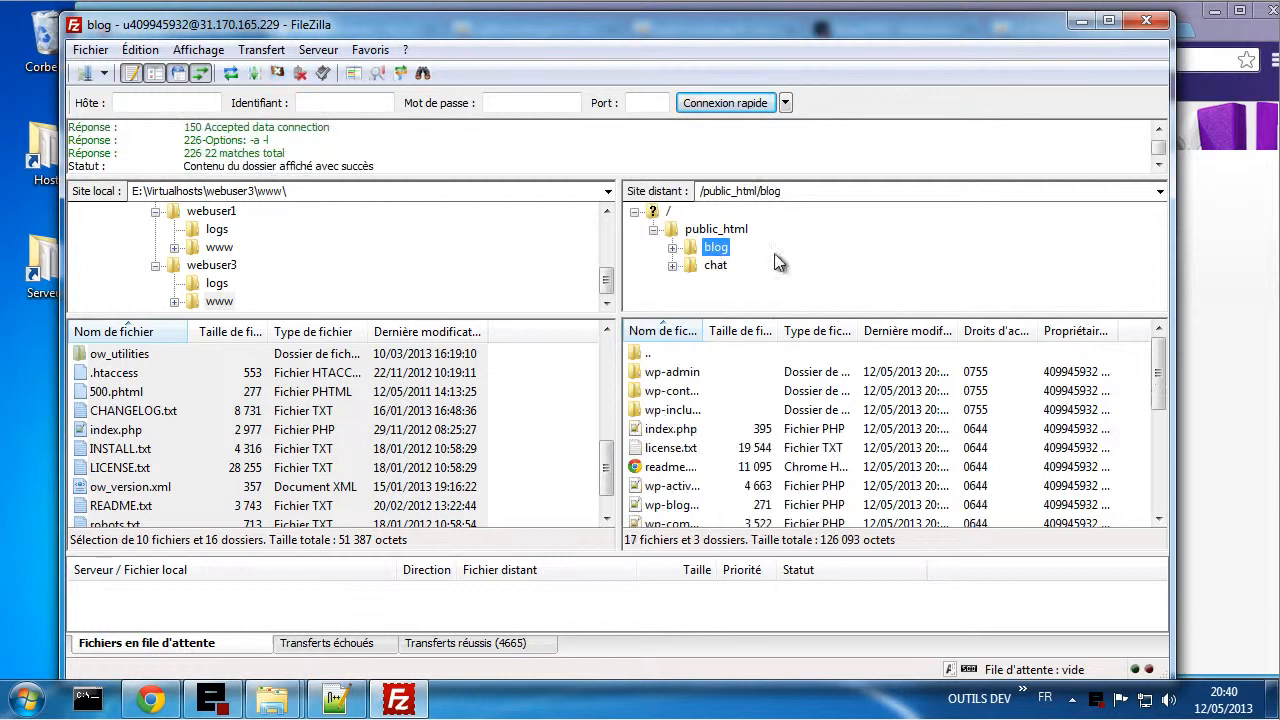
# - Compare the WordPress files in the remote blog folder with those in the local webuser1 www folder
pyautogui.click(735, 446)
pyautogui.scroll(-1, 735, 450)
pyautogui.scroll(-2, 735, 450)
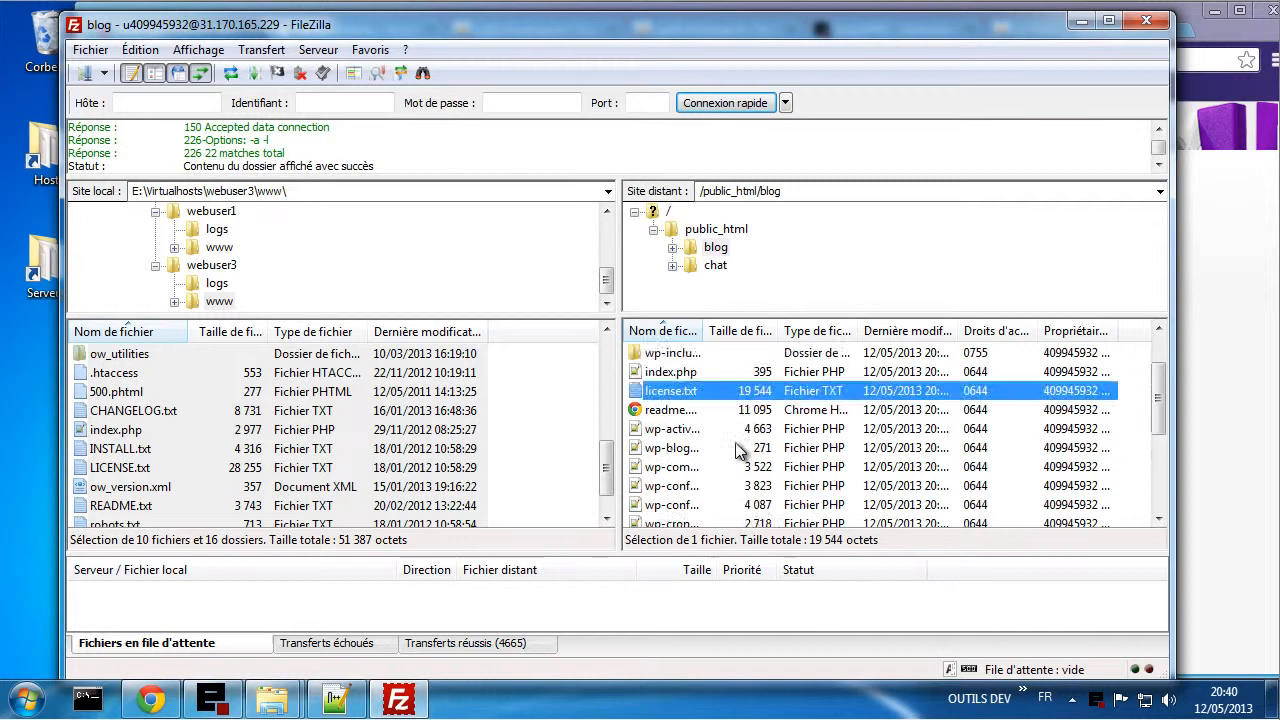
pyautogui.scroll(1, 737, 448)
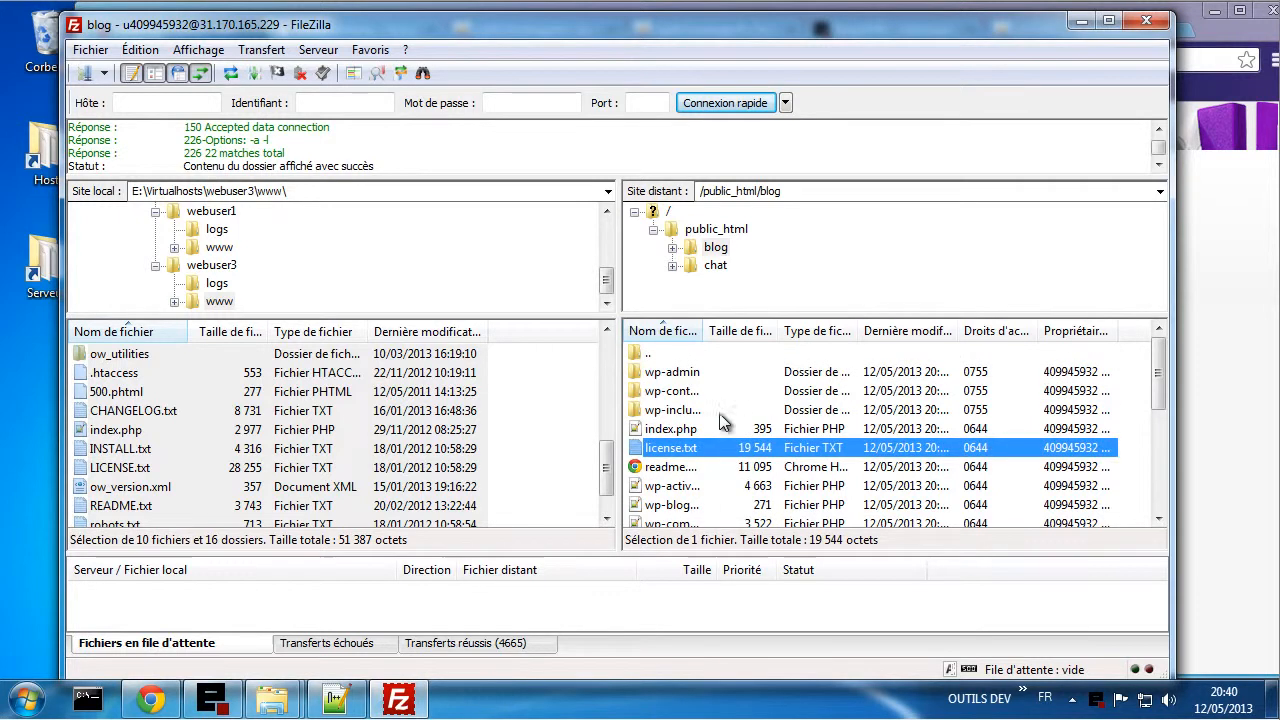
pyautogui.click(234, 249)
pyautogui.click(284, 450)
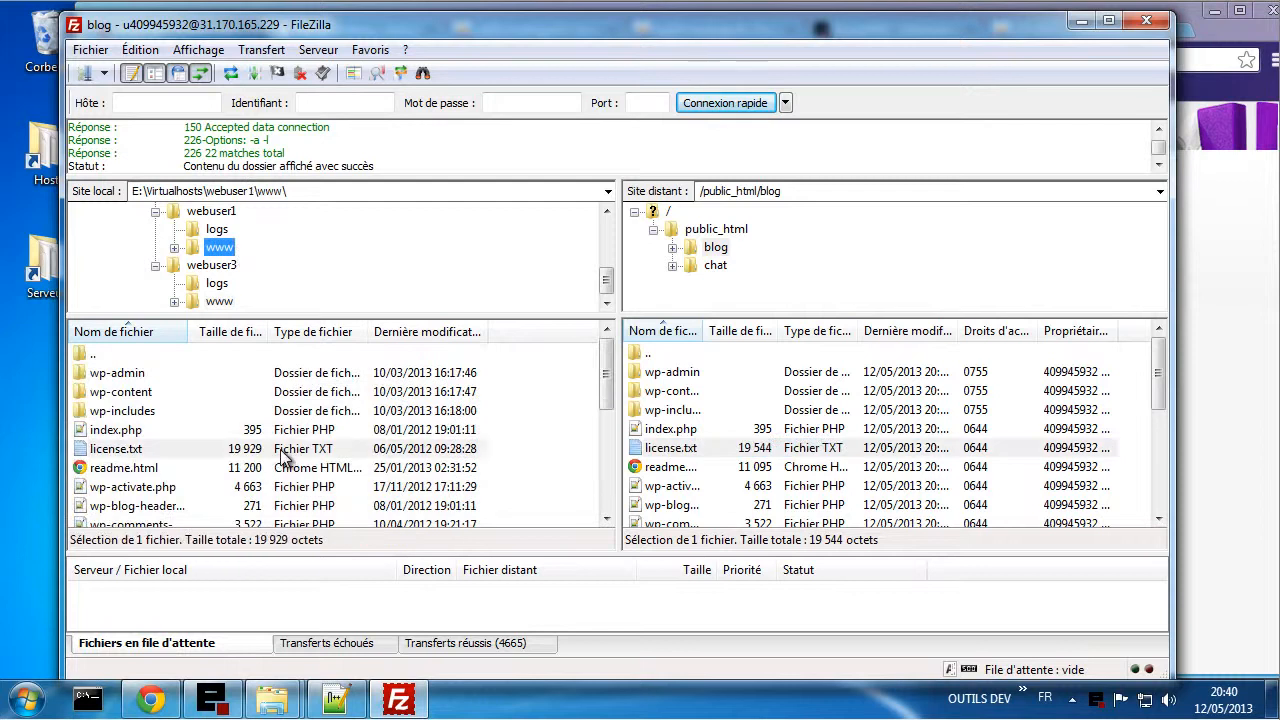
pyautogui.scroll(-2, 283, 455)
pyautogui.scroll(-2, 283, 456)
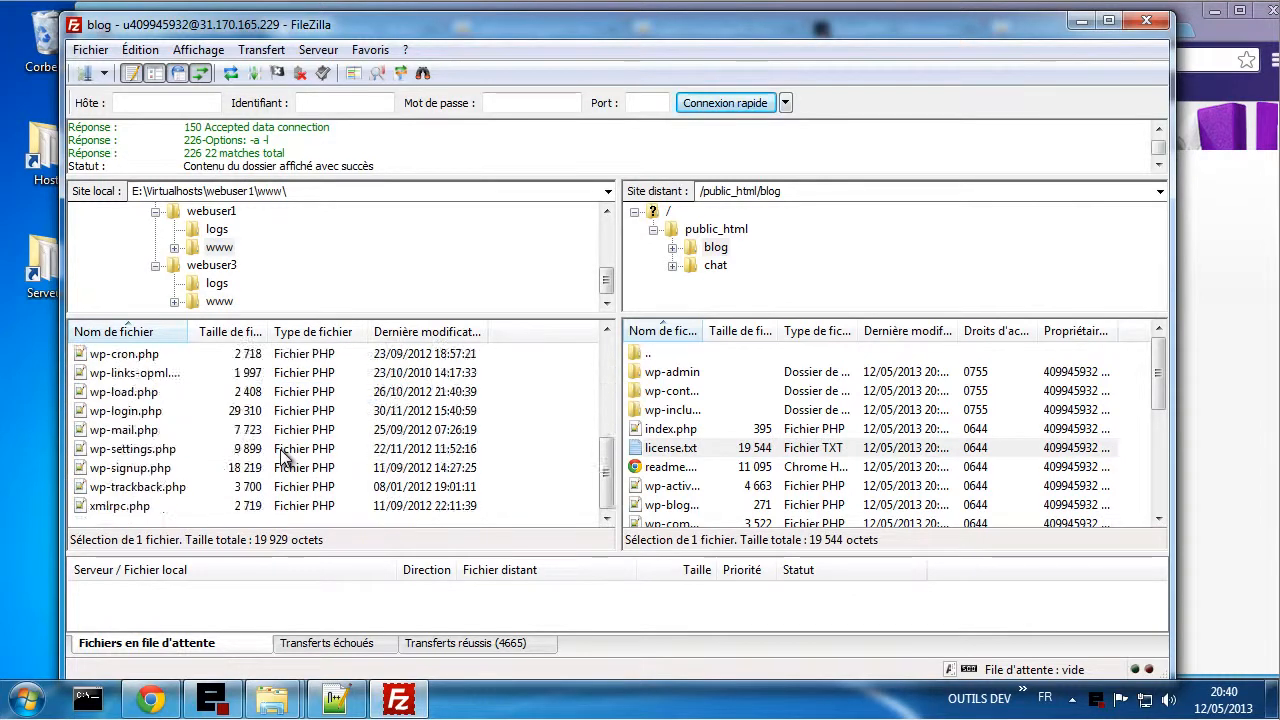
pyautogui.scroll(4, 280, 449)
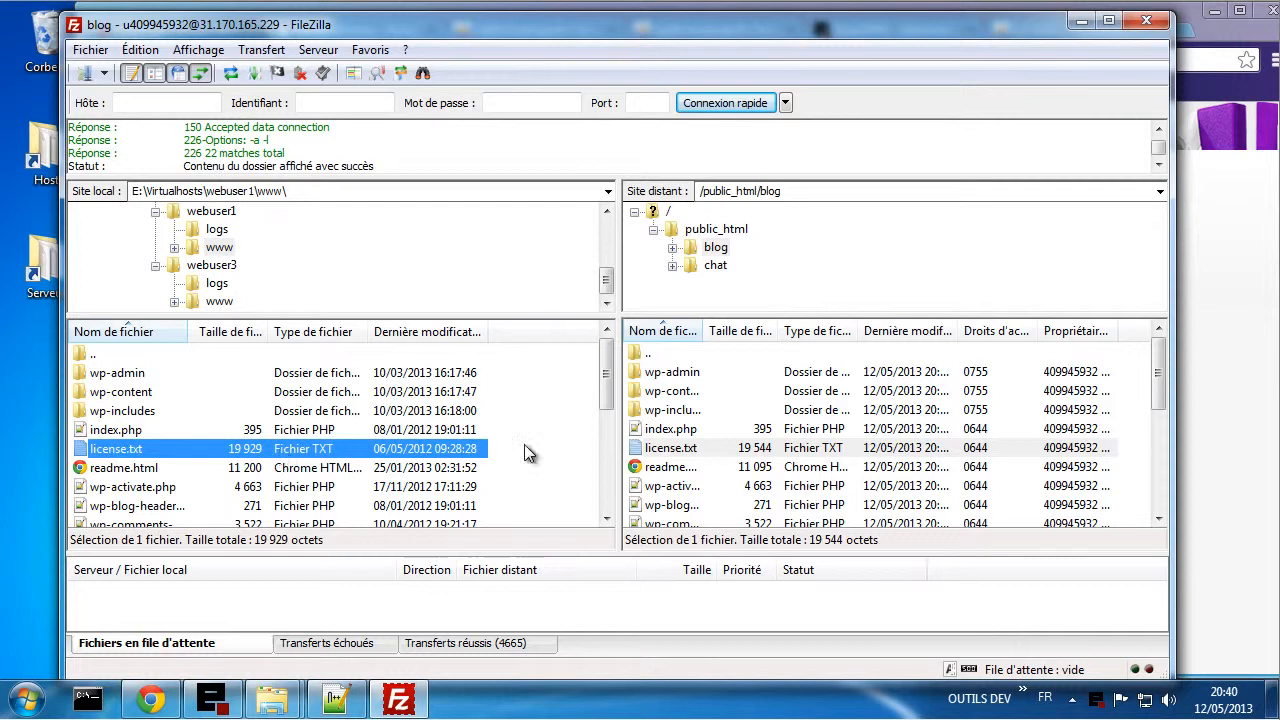
# - Widen the remote file name column and set webuser1\logs as the local folder
pyautogui.click(745, 486)
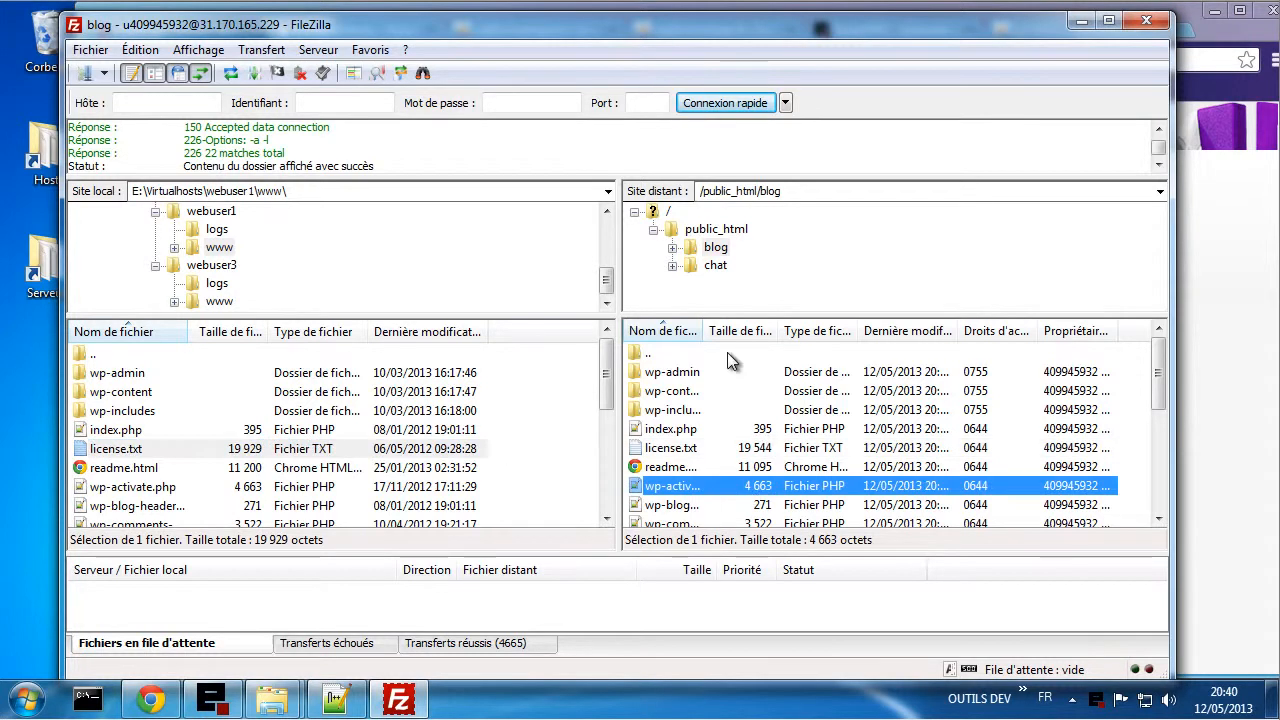
pyautogui.moveTo(705, 331); pyautogui.dragTo(767, 336)
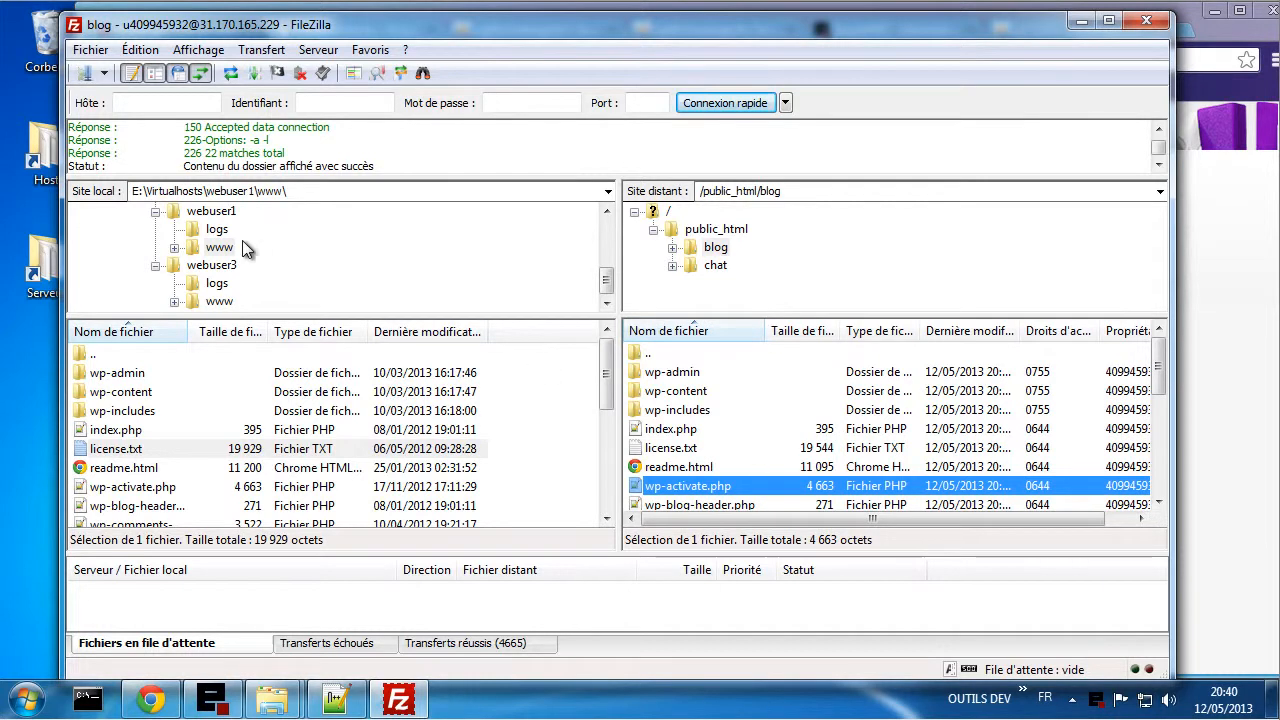
pyautogui.click(217, 230)
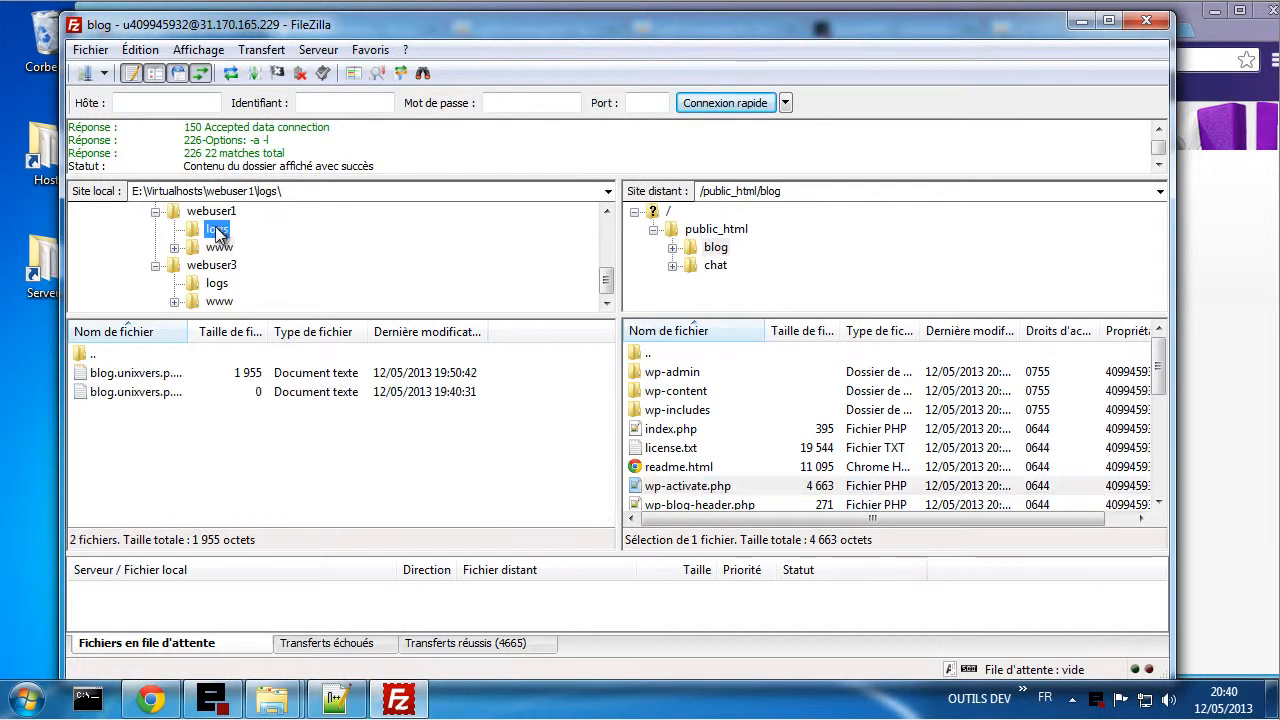
# - Look through the files in the remote wp-includes folder and return to the blog folder
pyautogui.doubleClick(692, 410)
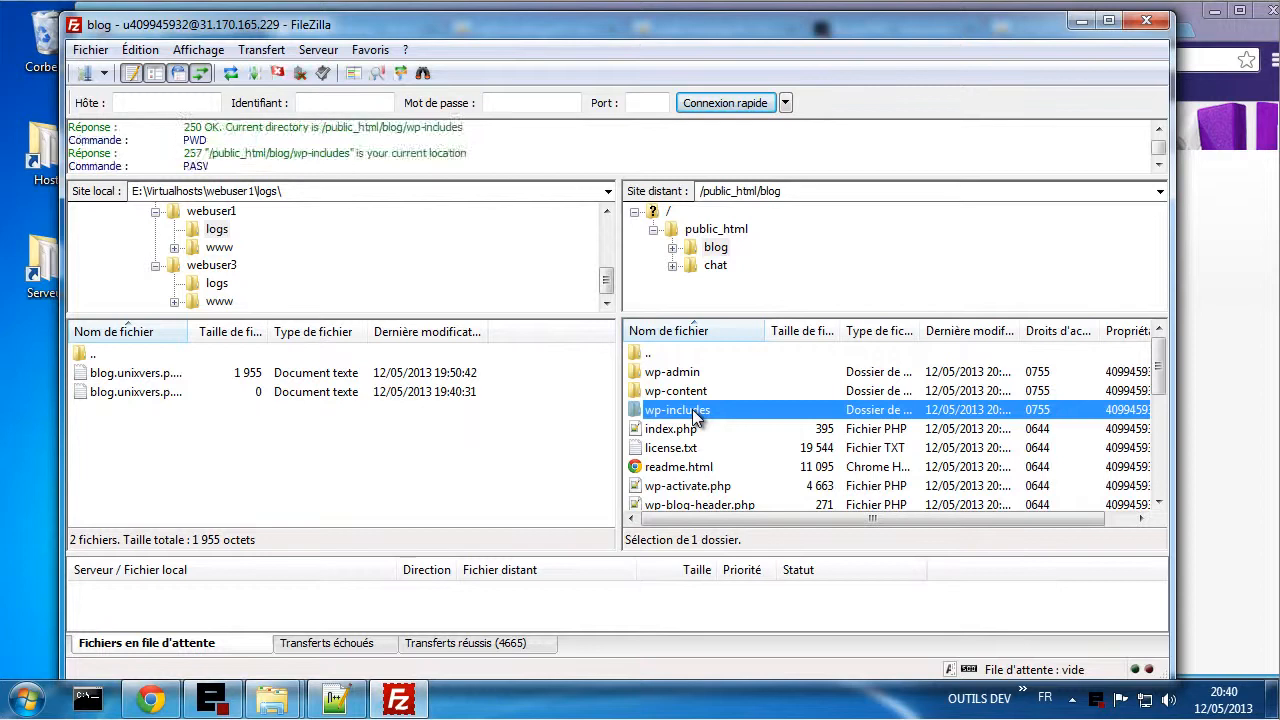
pyautogui.scroll(-4, 755, 428)
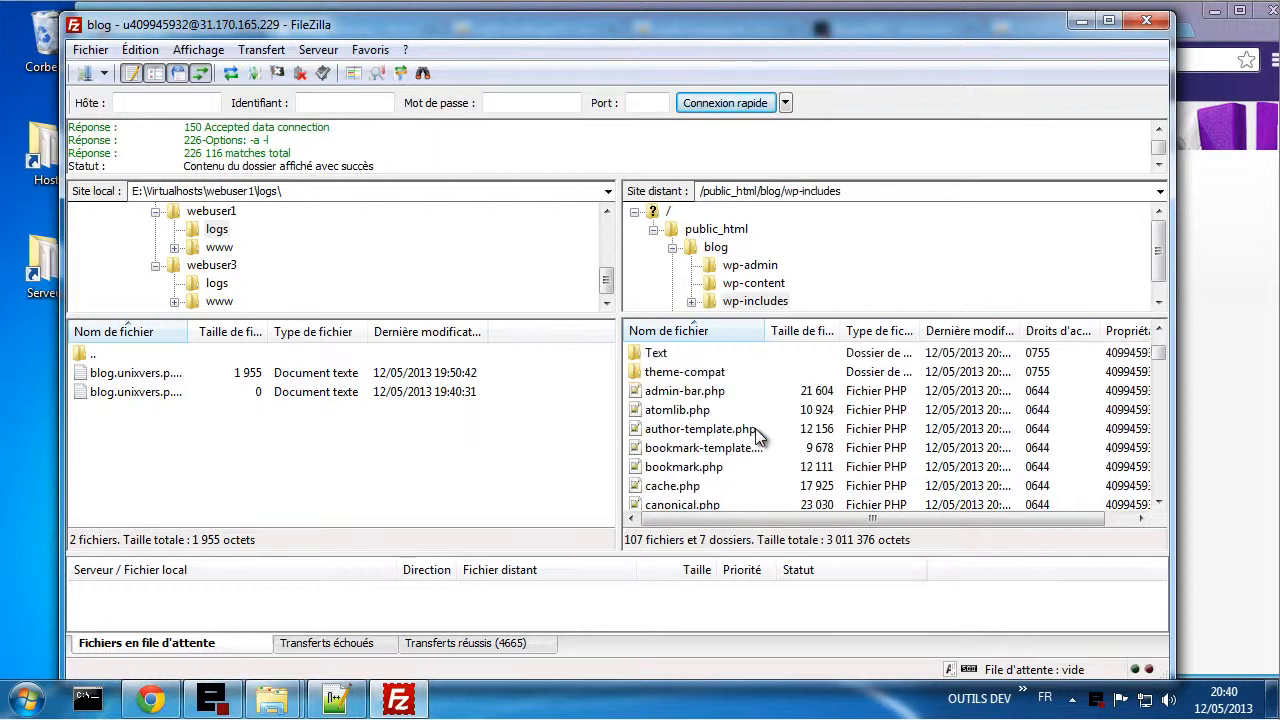
pyautogui.scroll(-6, 755, 427)
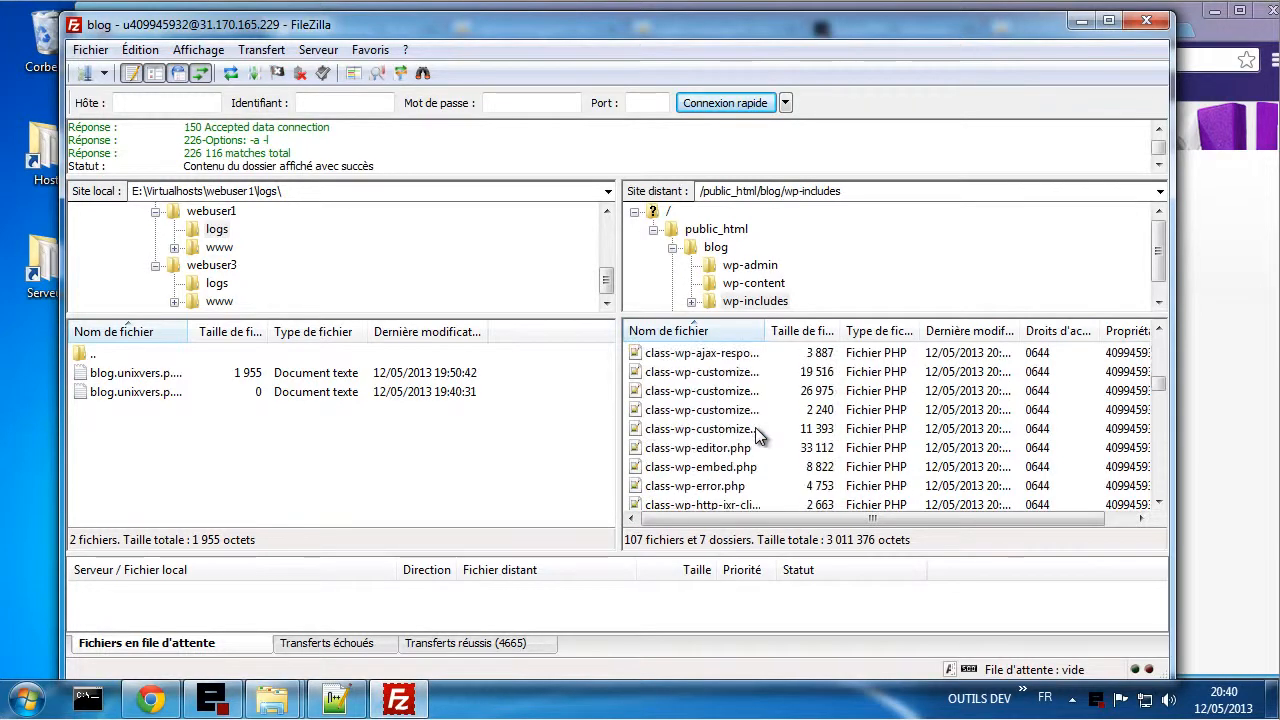
pyautogui.scroll(-7, 755, 428)
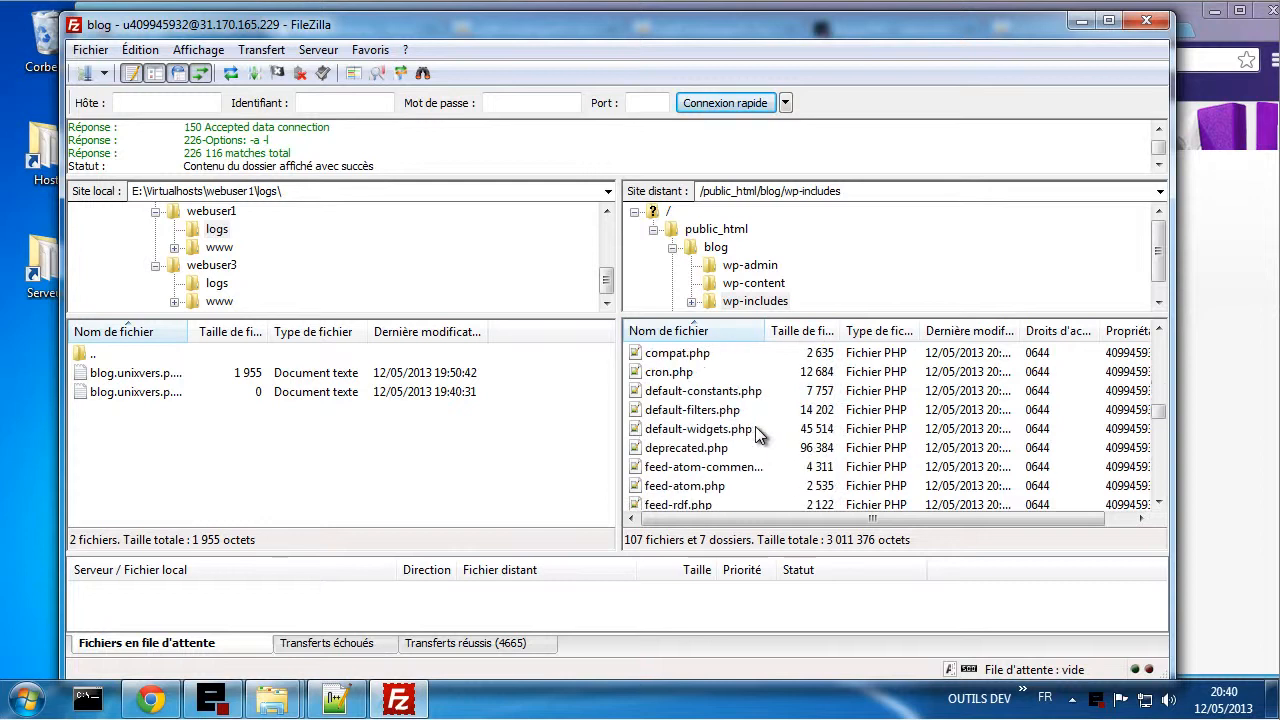
pyautogui.scroll(15, 755, 428)
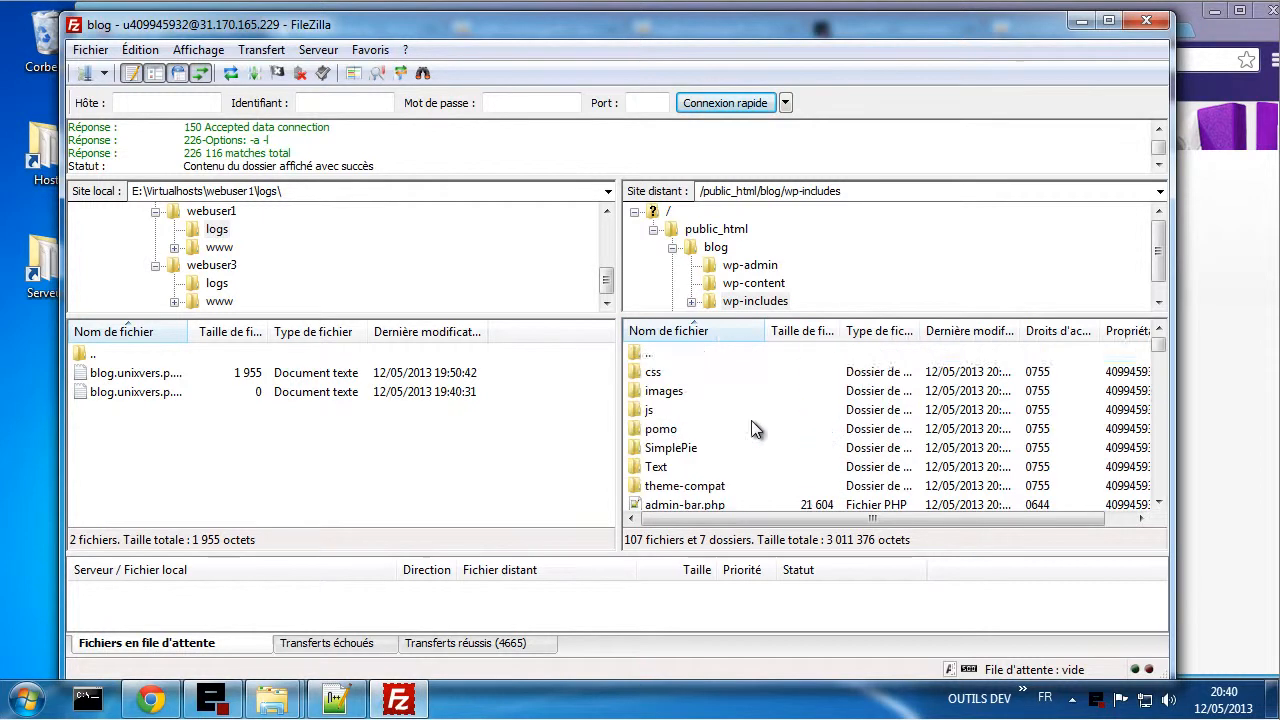
pyautogui.doubleClick(671, 356)
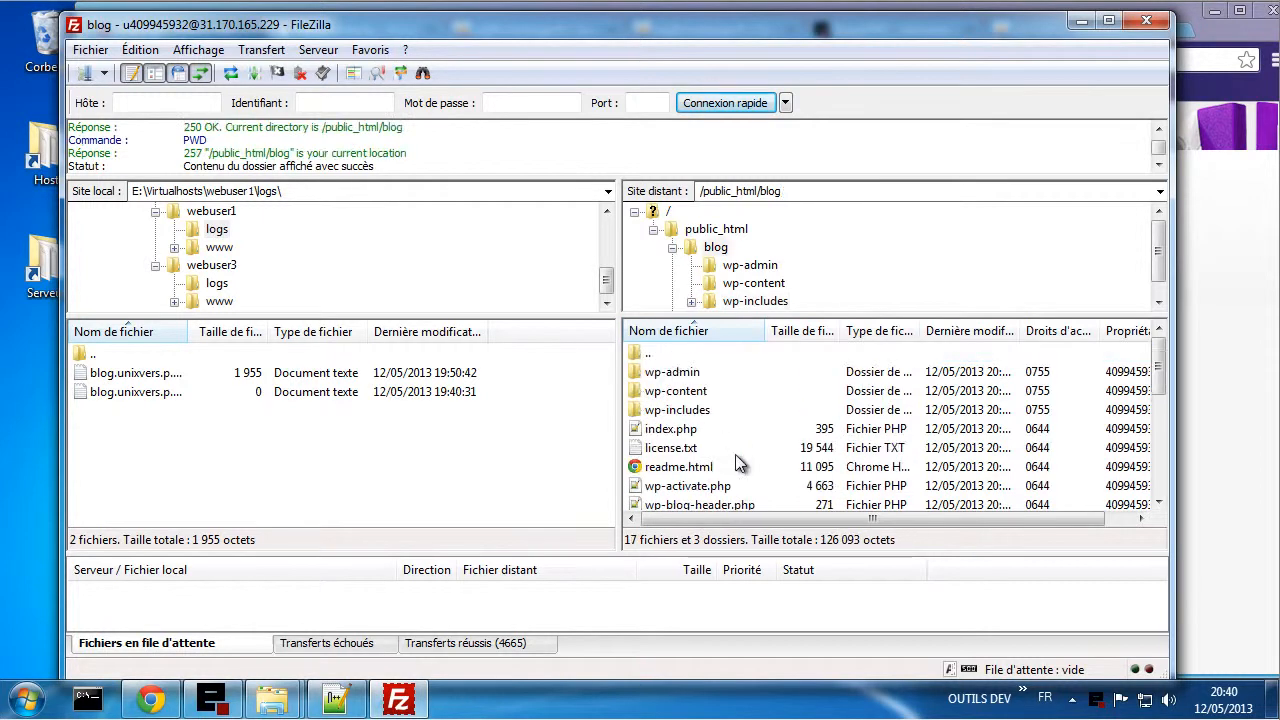
# - Download wp-config.php from the remote blog folder to the local webuser1\logs folder
pyautogui.scroll(-1, 770, 445)
pyautogui.scroll(-1, 770, 450)
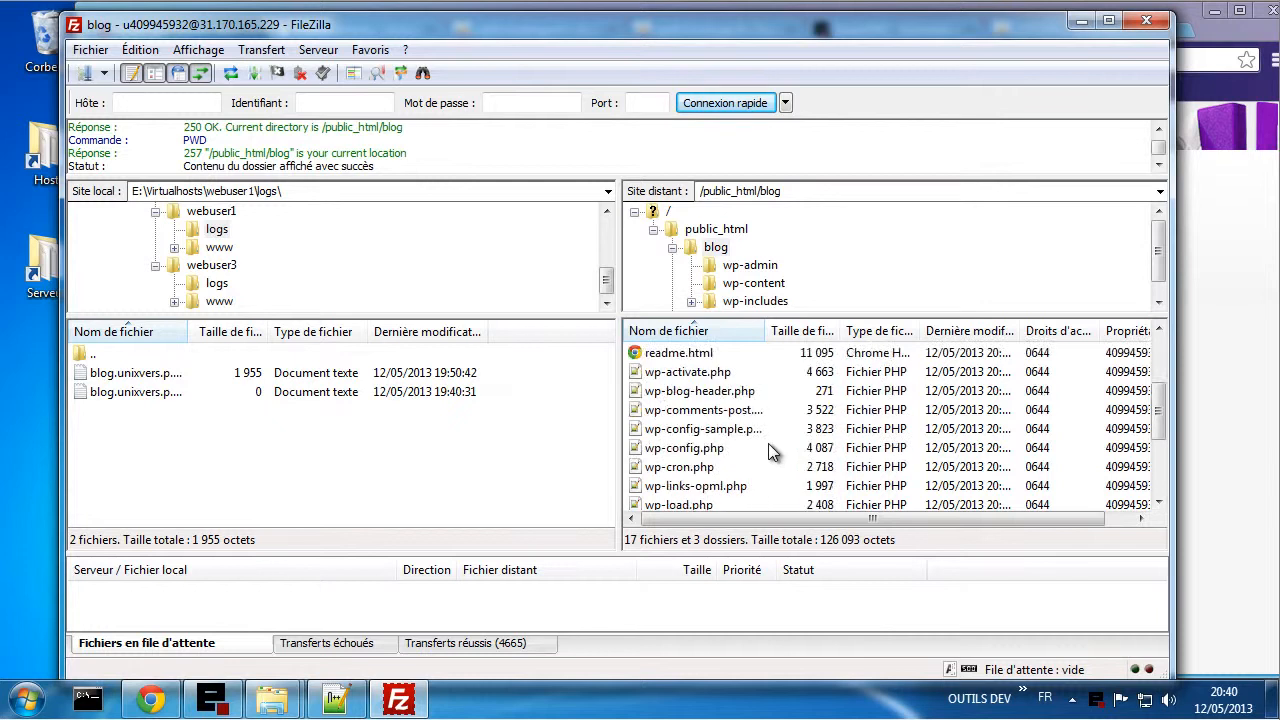
pyautogui.rightClick(691, 447)
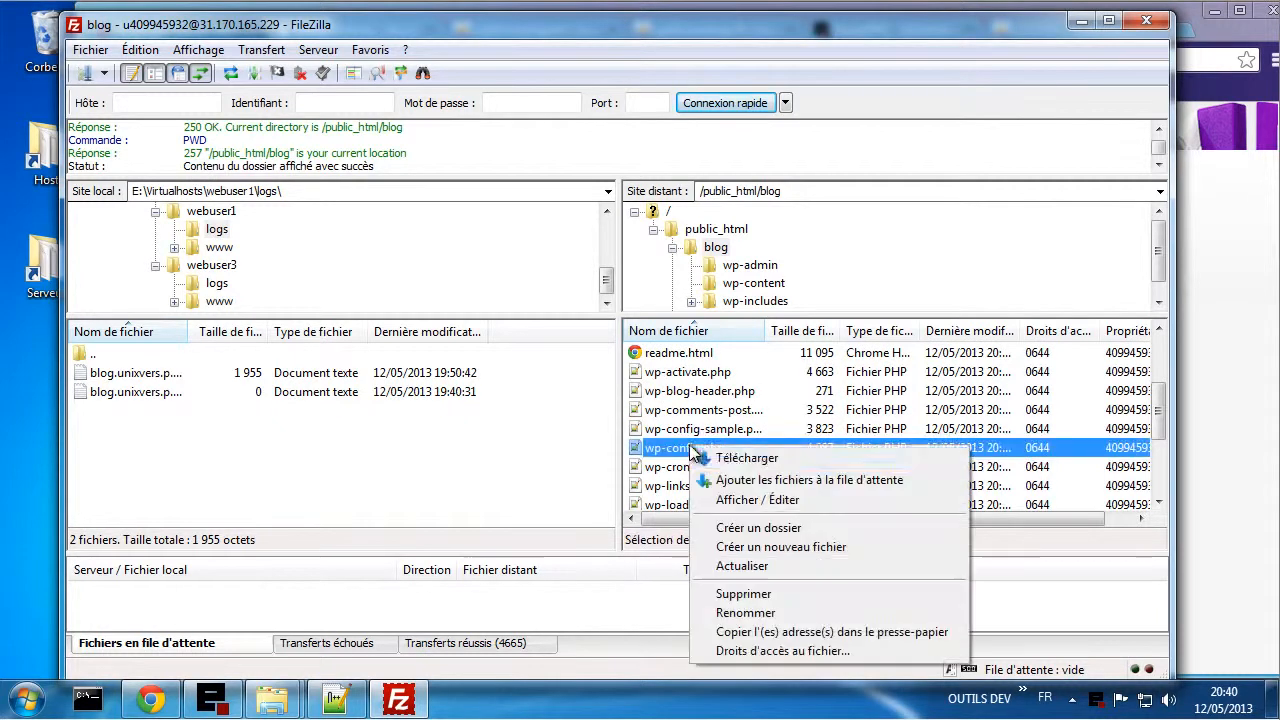
pyautogui.click(757, 459)
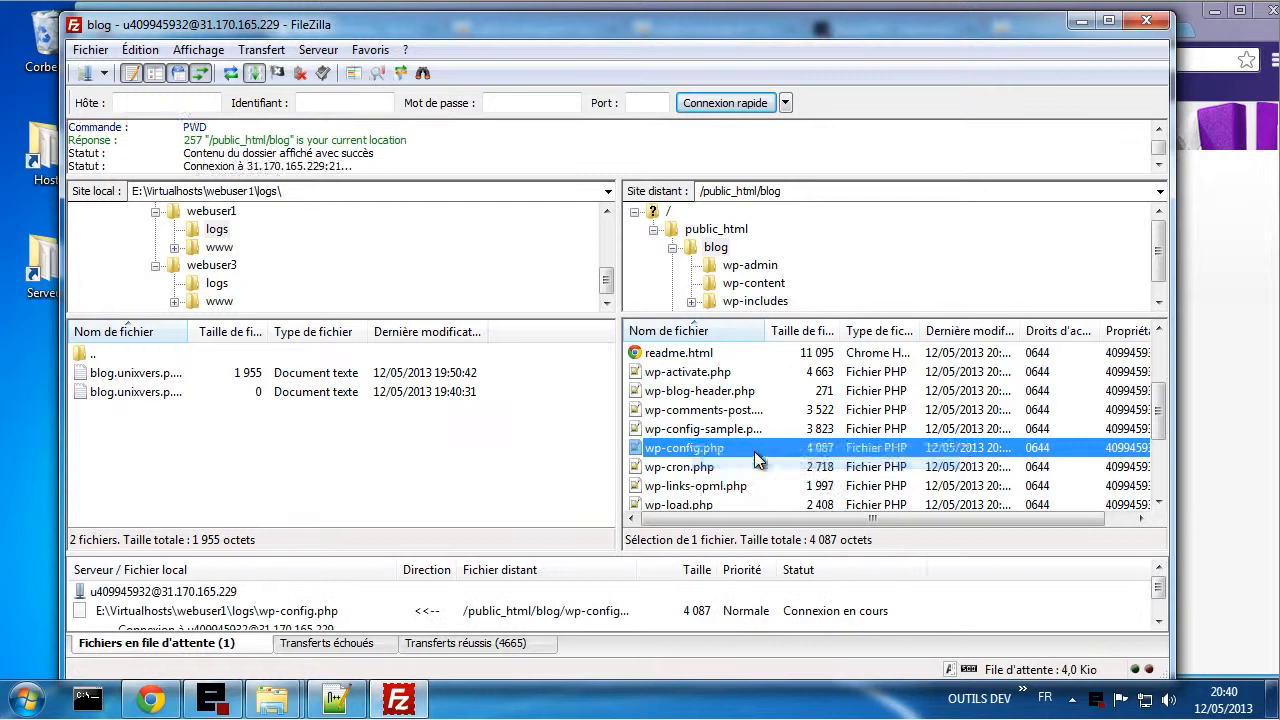
# - Download wp-settings.php from the remote blog folder to the local webuser1\logs folder
pyautogui.scroll(-1, 745, 456)
pyautogui.scroll(-1, 745, 456)
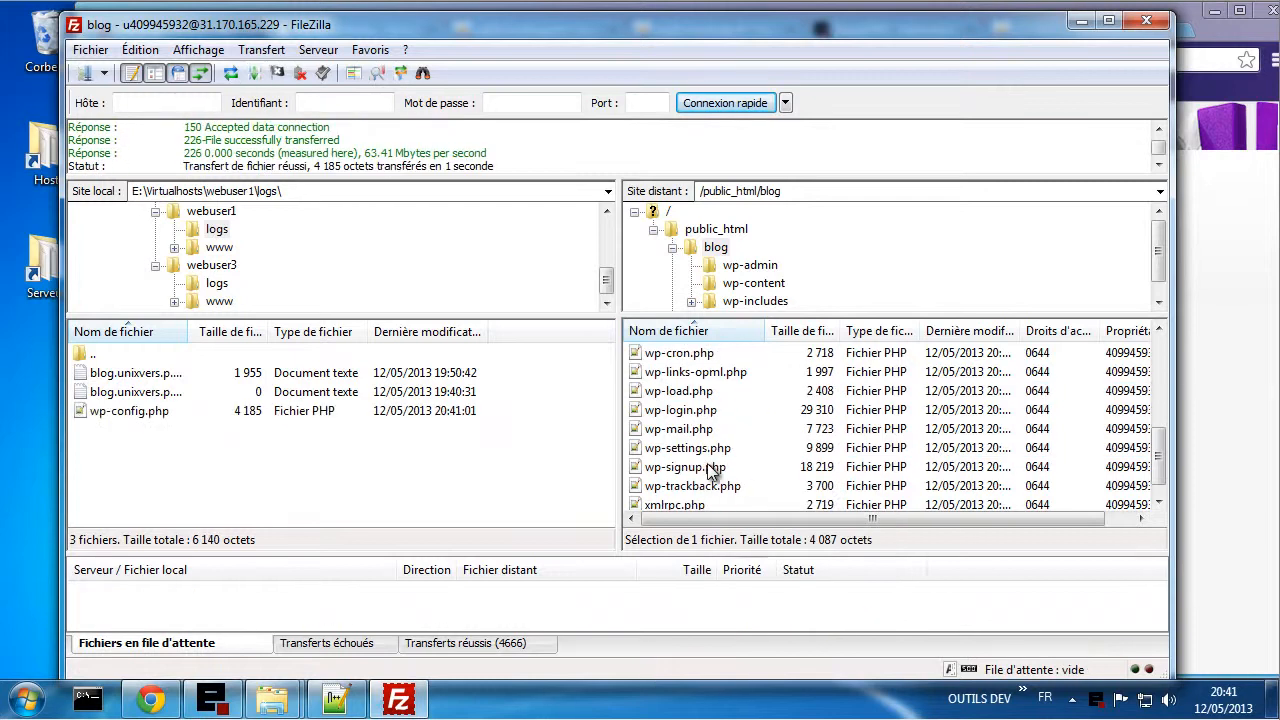
pyautogui.rightClick(720, 452)
pyautogui.click(739, 458)
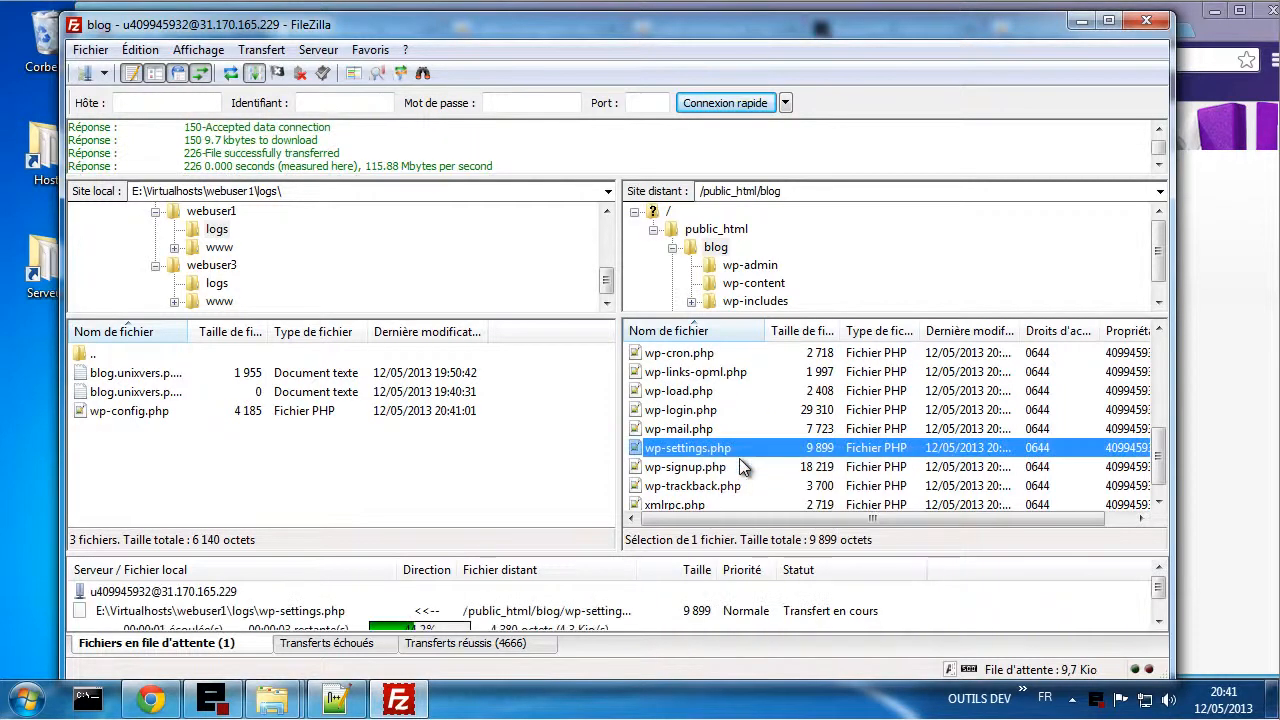
# - Open the downloaded wp-config.php from Virtualhosts\webuser1\logs in Notepad++ using Windows Explorer
pyautogui.click(272, 699)
pyautogui.click(366, 598)
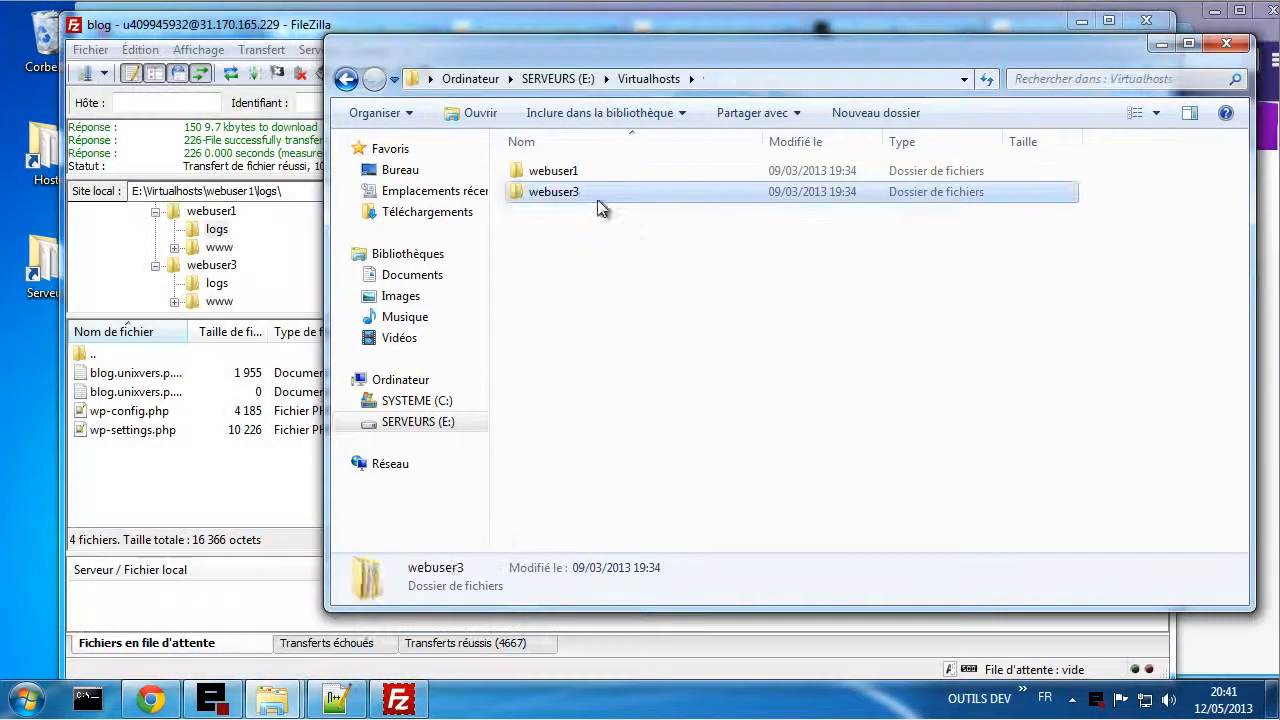
pyautogui.doubleClick(569, 171)
pyautogui.doubleClick(569, 174)
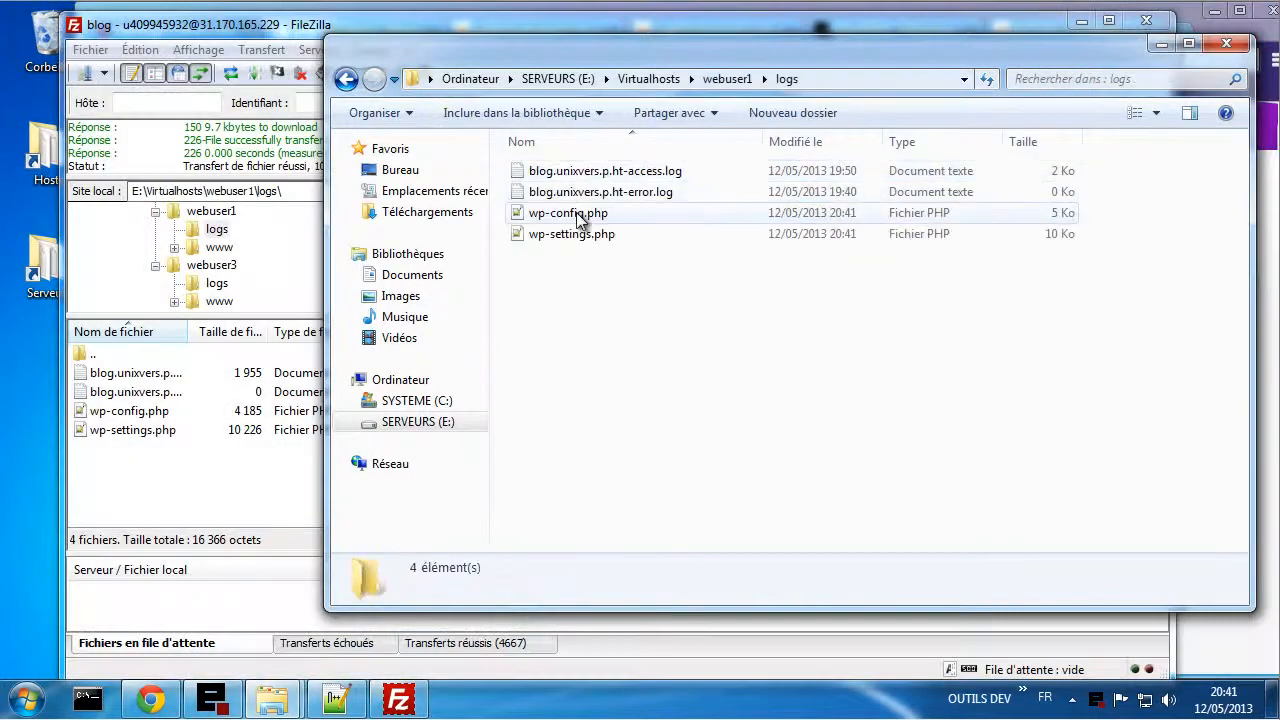
pyautogui.doubleClick(566, 213)
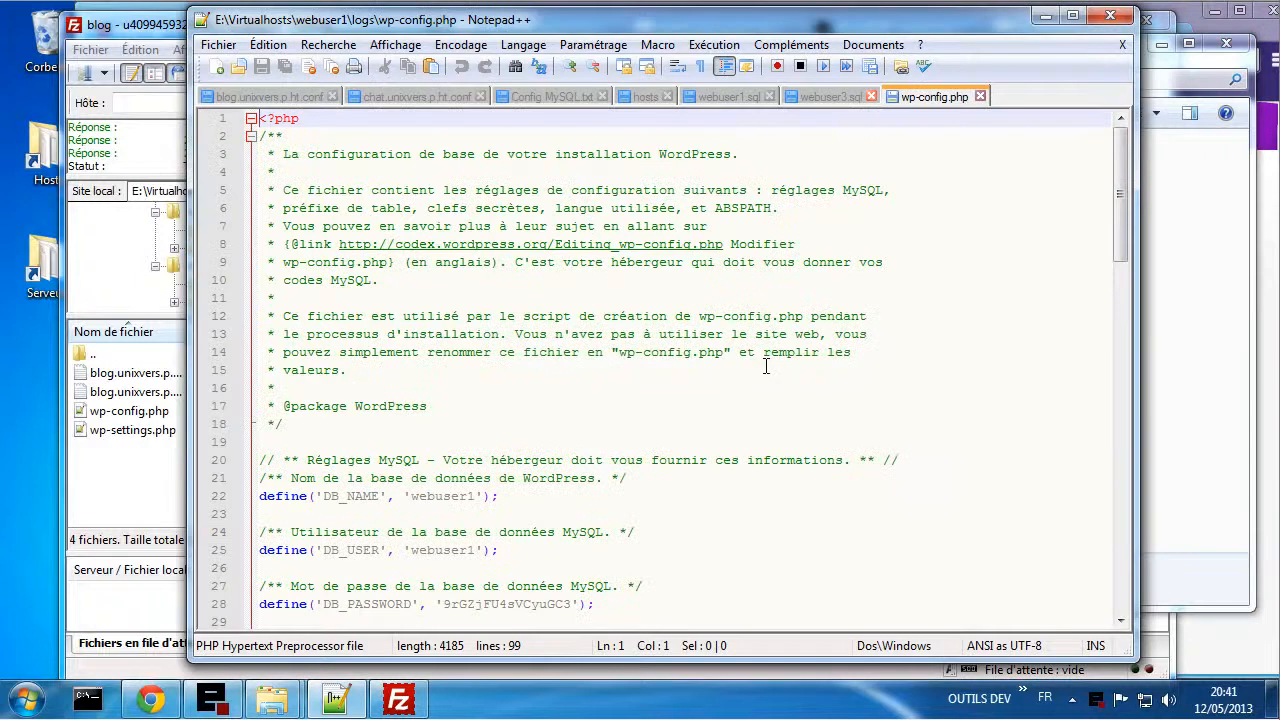
# - Examine the MySQL database name, user, password and host settings in wp-config.php, and return to Hostinger's subdomain list in Chrome
pyautogui.scroll(-2, 766, 366)
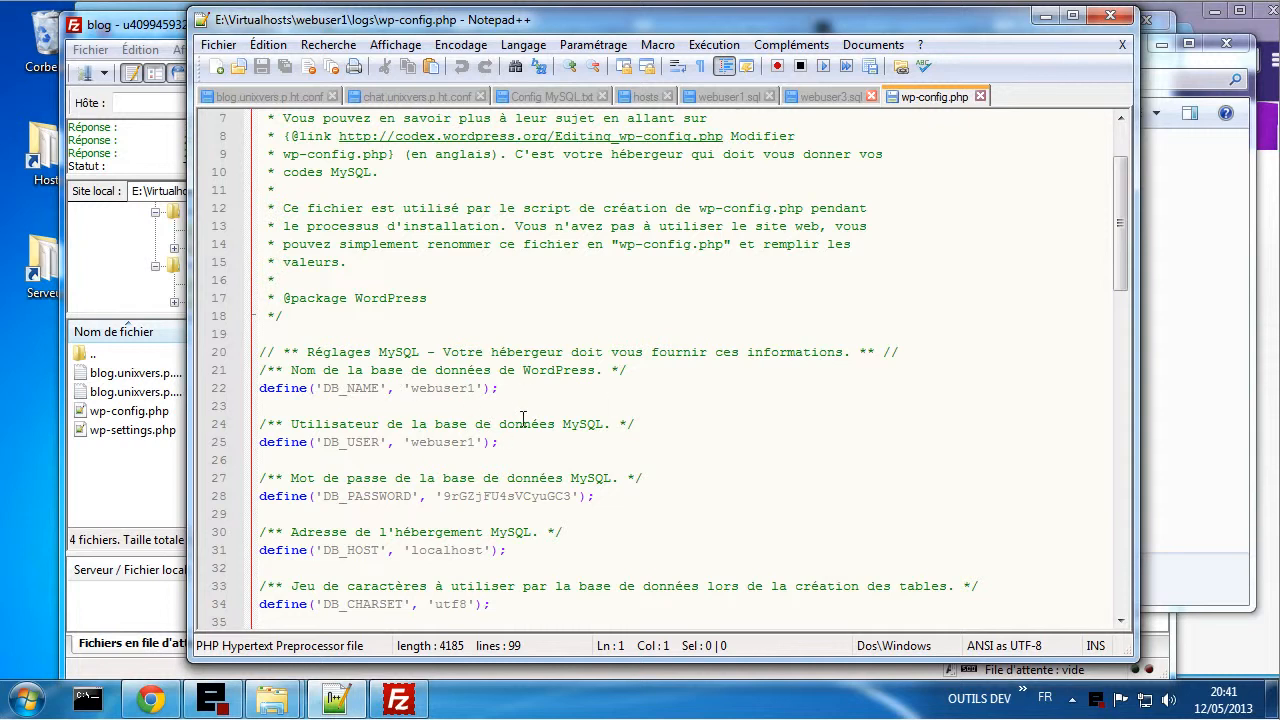
pyautogui.scroll(-2, 697, 455)
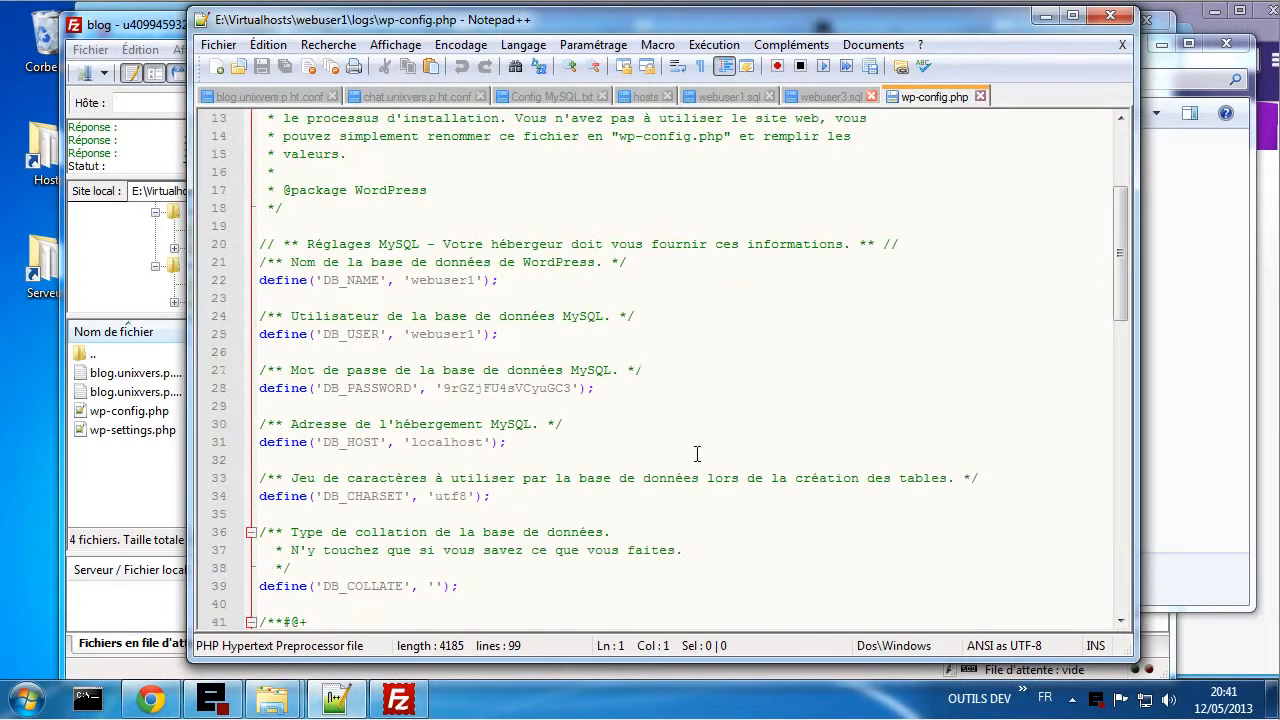
pyautogui.scroll(-2, 722, 358)
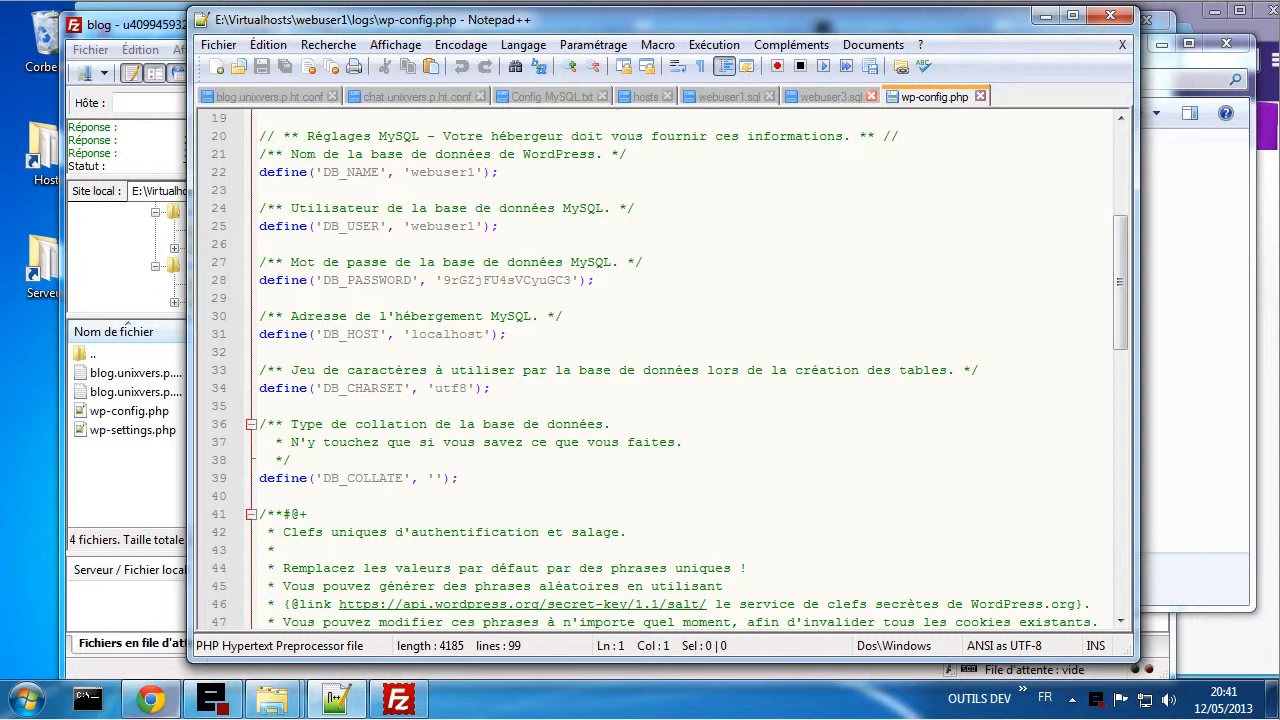
pyautogui.click(150, 700)
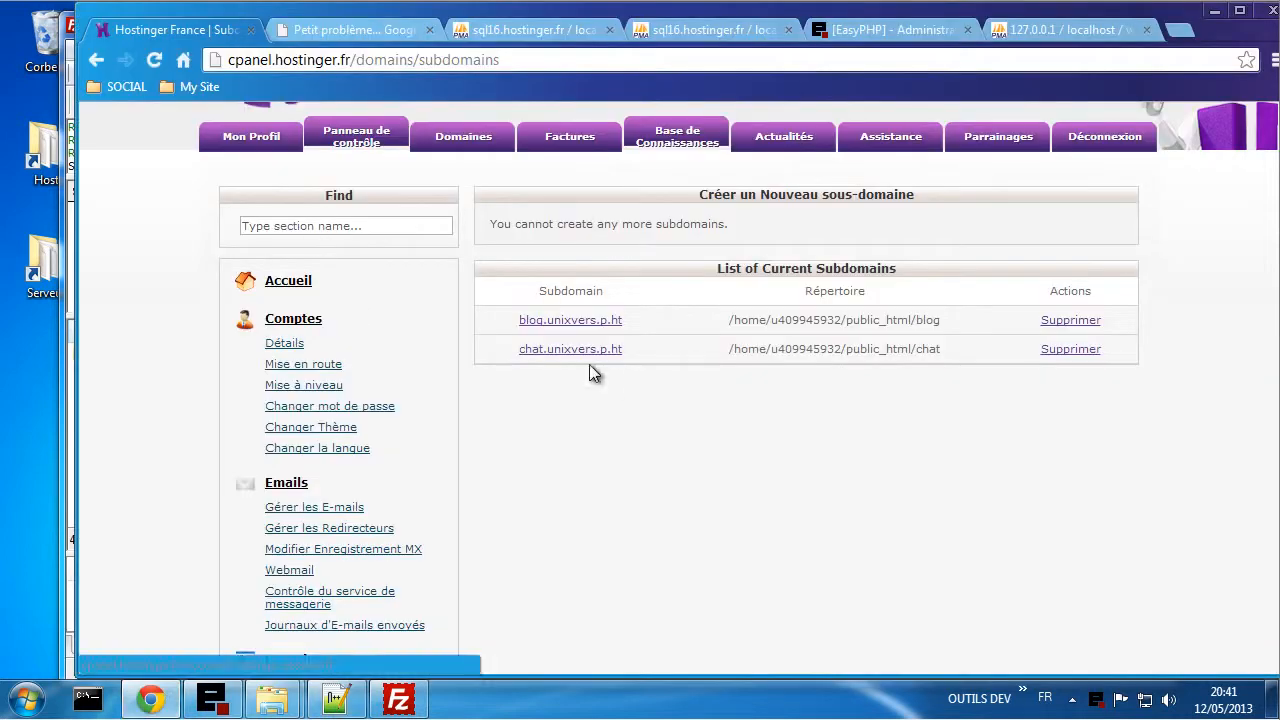
# - Open the MySQL databases page in Hostinger's advanced settings
pyautogui.scroll(-5, 155, 378)
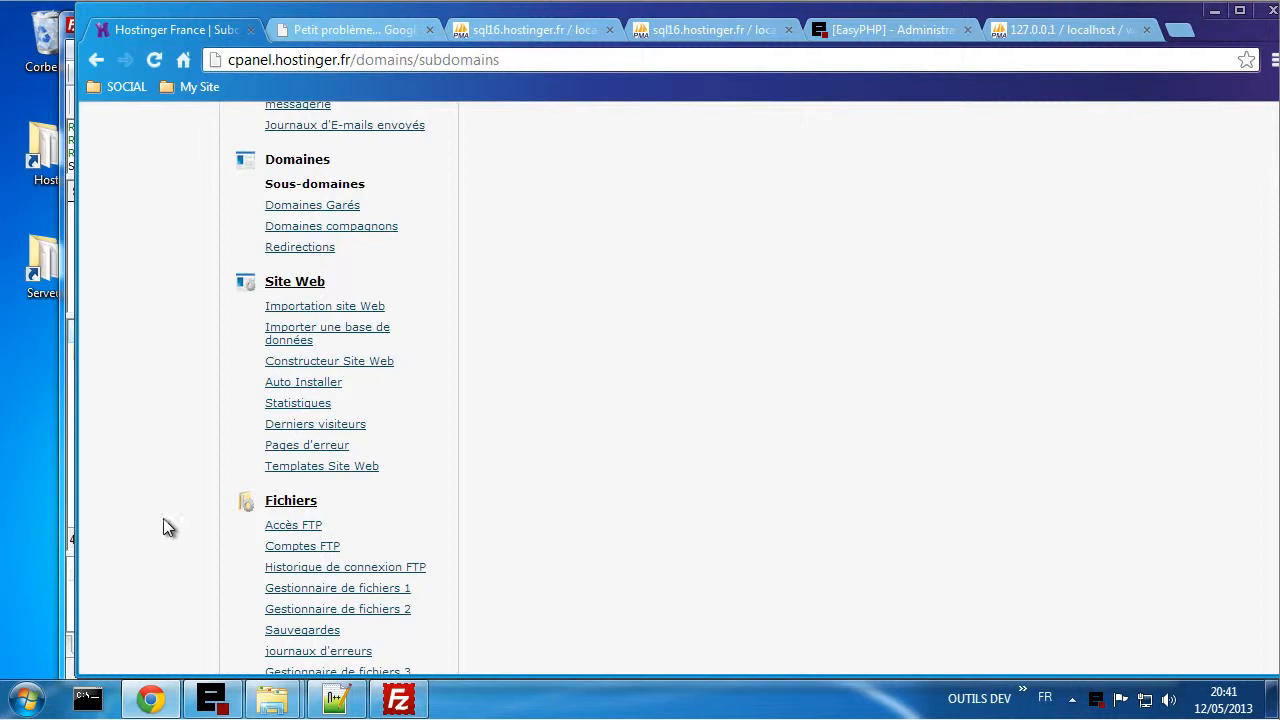
pyautogui.scroll(-1, 175, 437)
pyautogui.scroll(-3, 175, 437)
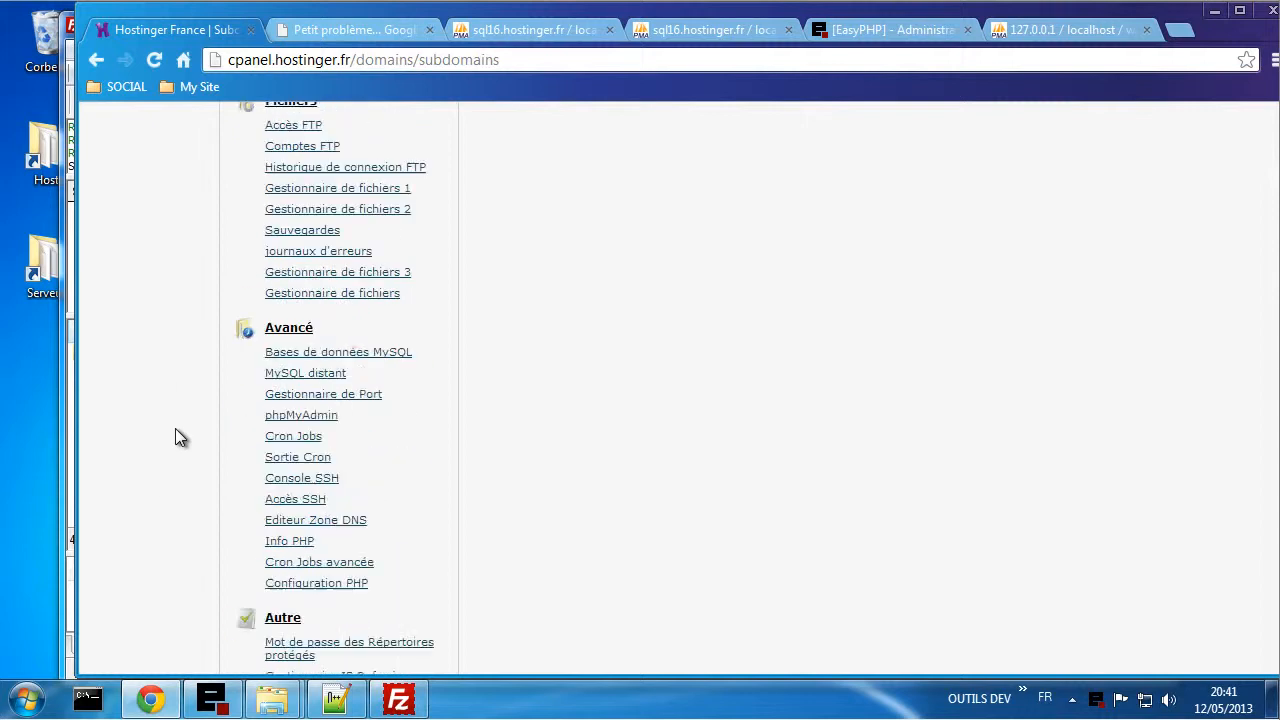
pyautogui.click(344, 360)
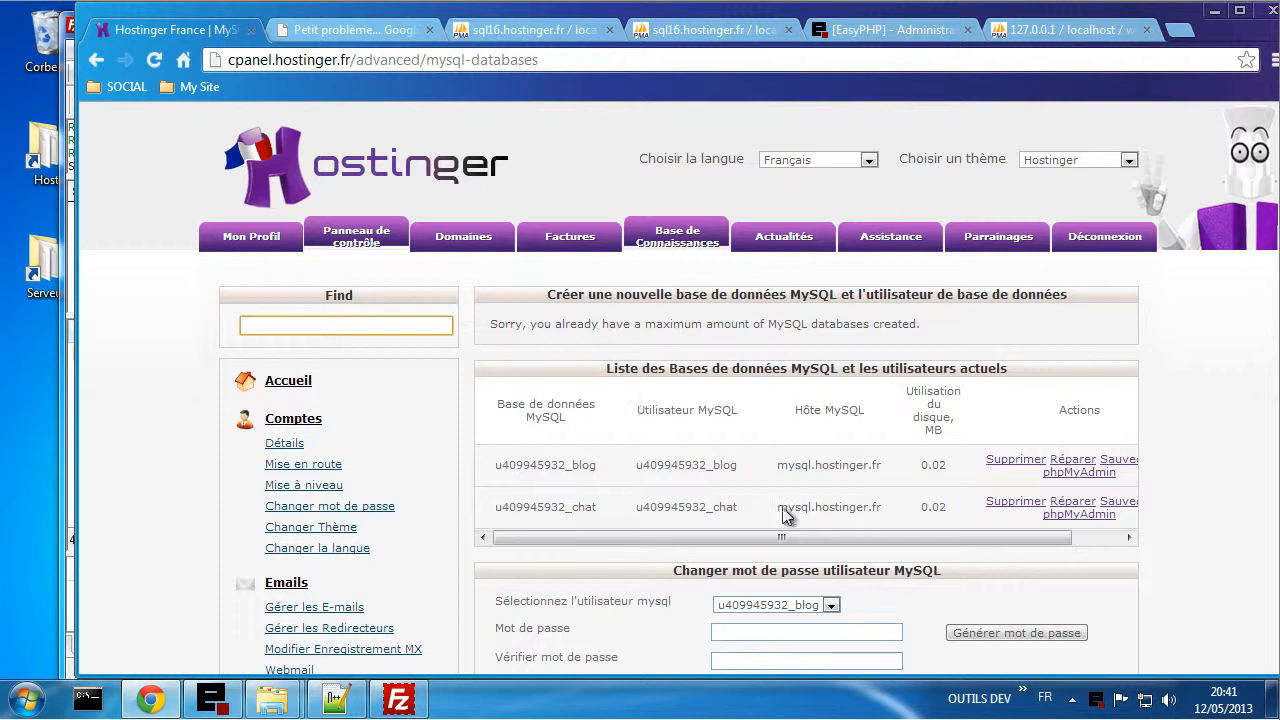
# - Copy the blog database name from Hostinger's MySQL list and paste it as the DB_NAME value in wp-config.php in Notepad++
pyautogui.moveTo(598, 466); pyautogui.dragTo(501, 464)
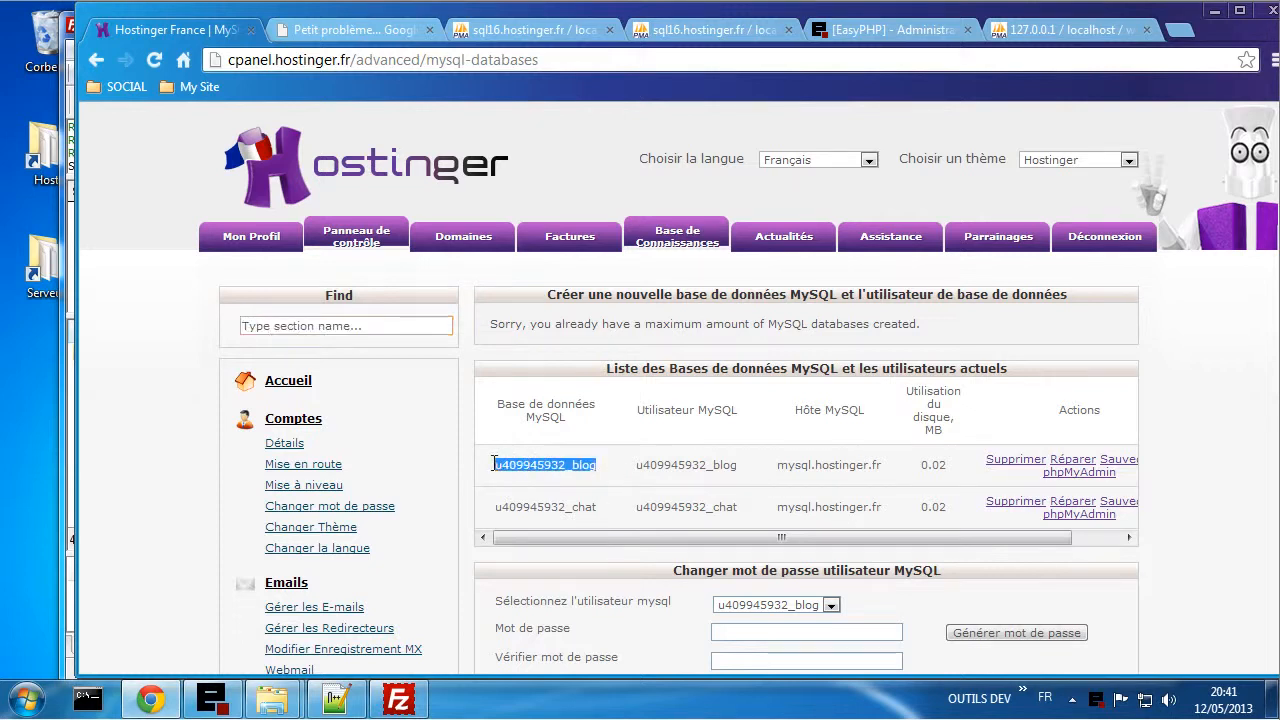
pyautogui.rightClick(521, 467)
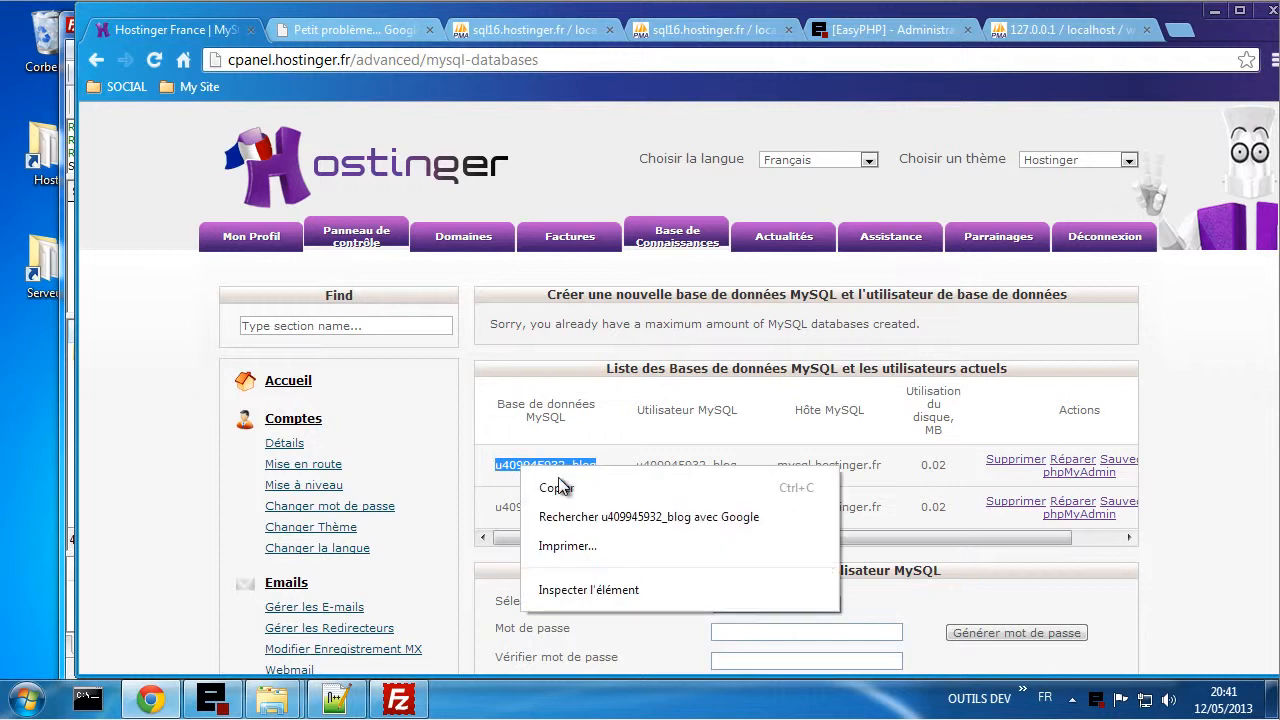
pyautogui.click(564, 490)
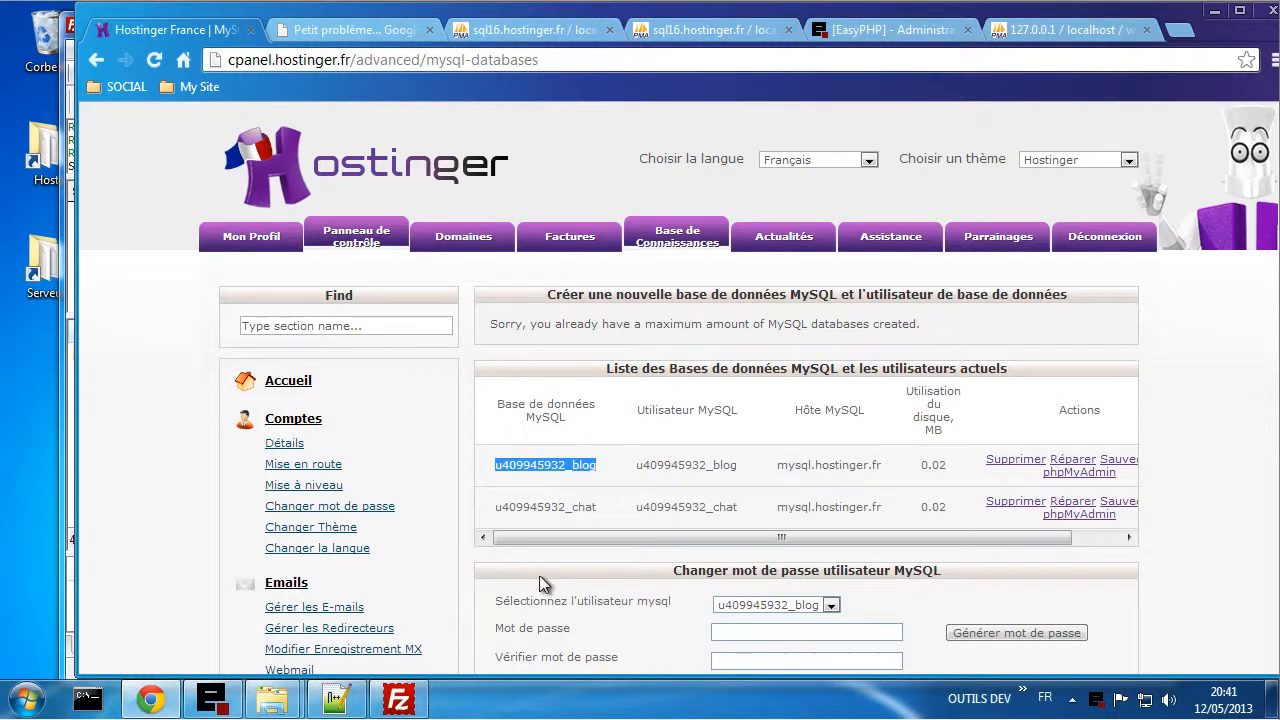
pyautogui.click(338, 700)
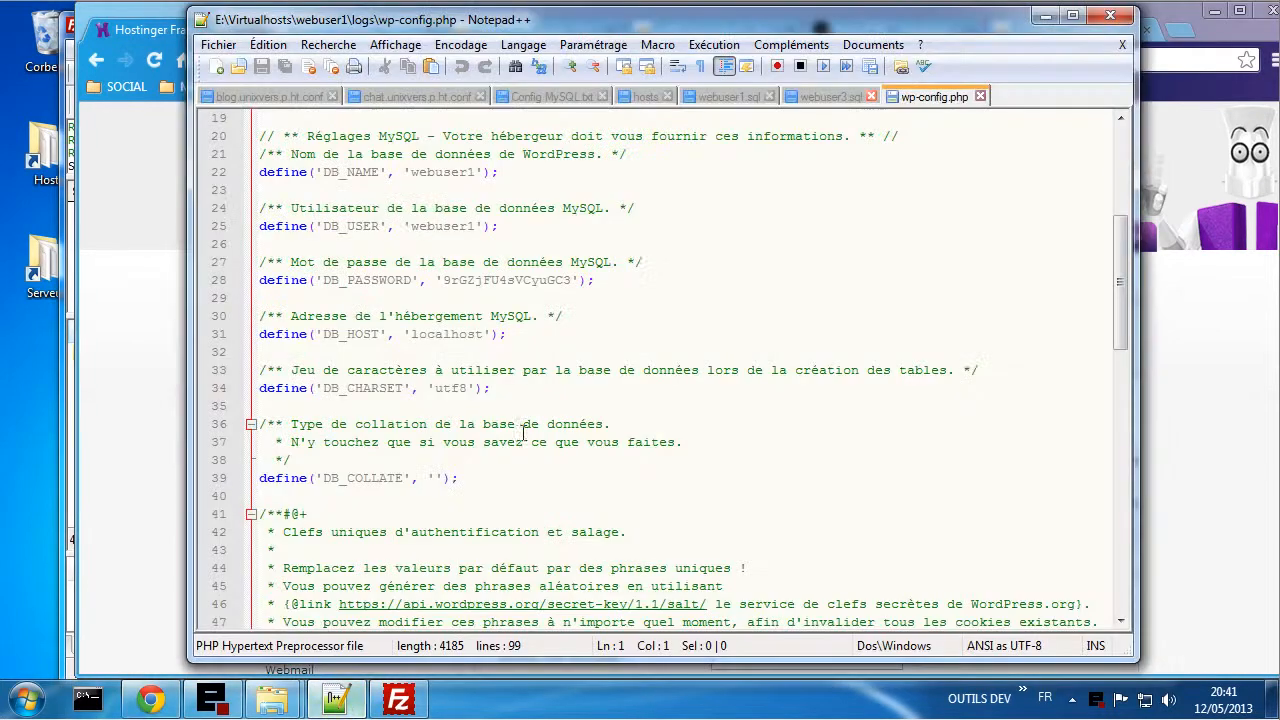
pyautogui.doubleClick(438, 172)
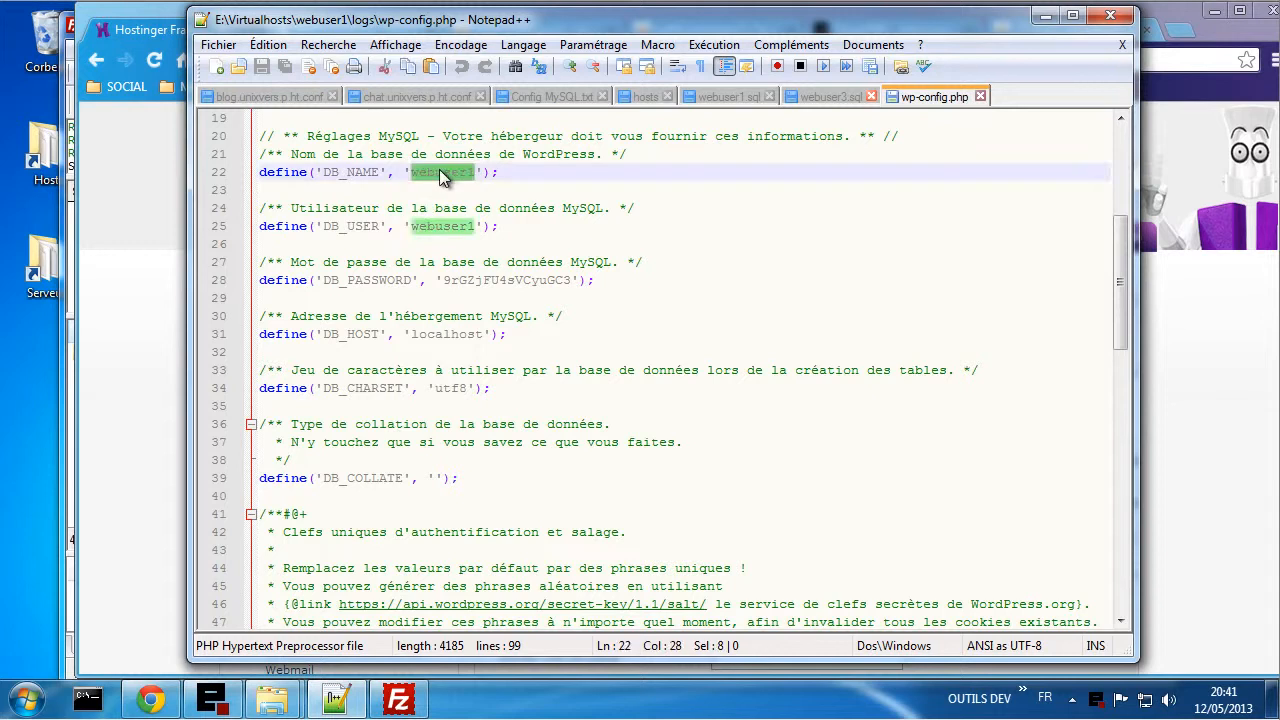
pyautogui.hotkey('ctrl', 'v')
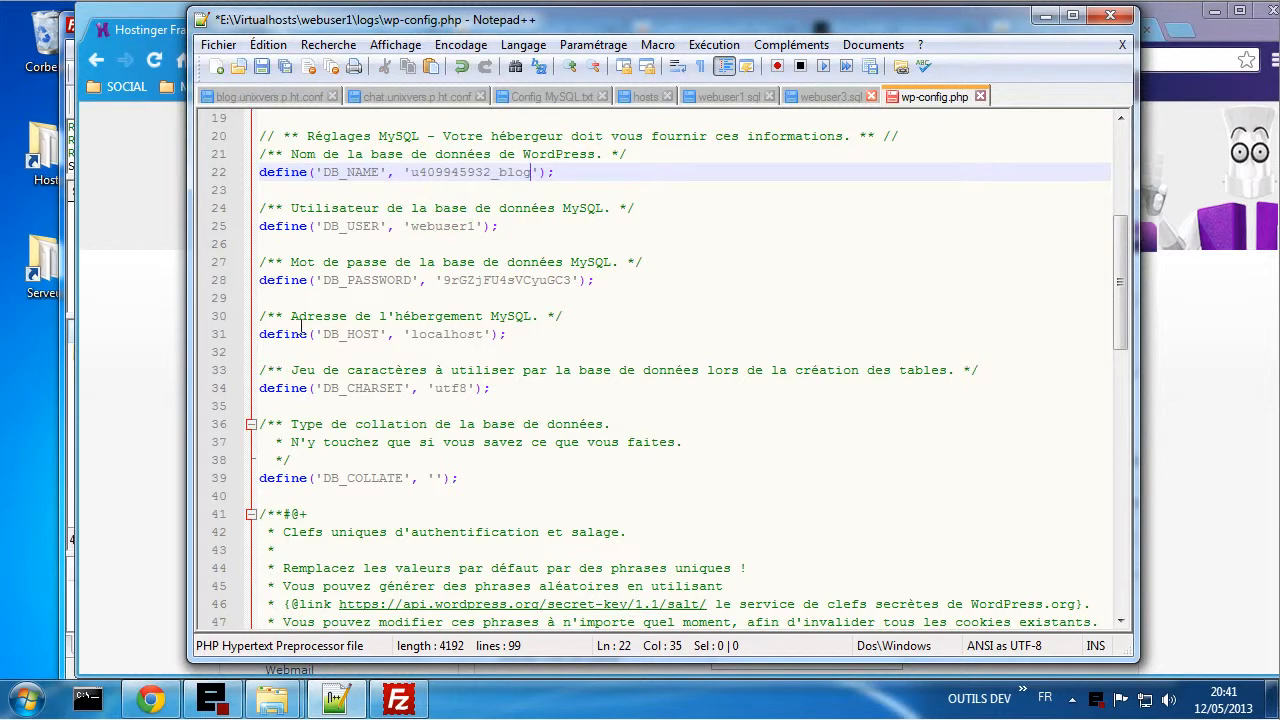
# - Replace the DB_USER value in wp-config.php with the blog database's MySQL user copied from Hostinger in Chrome
pyautogui.click(129, 403)
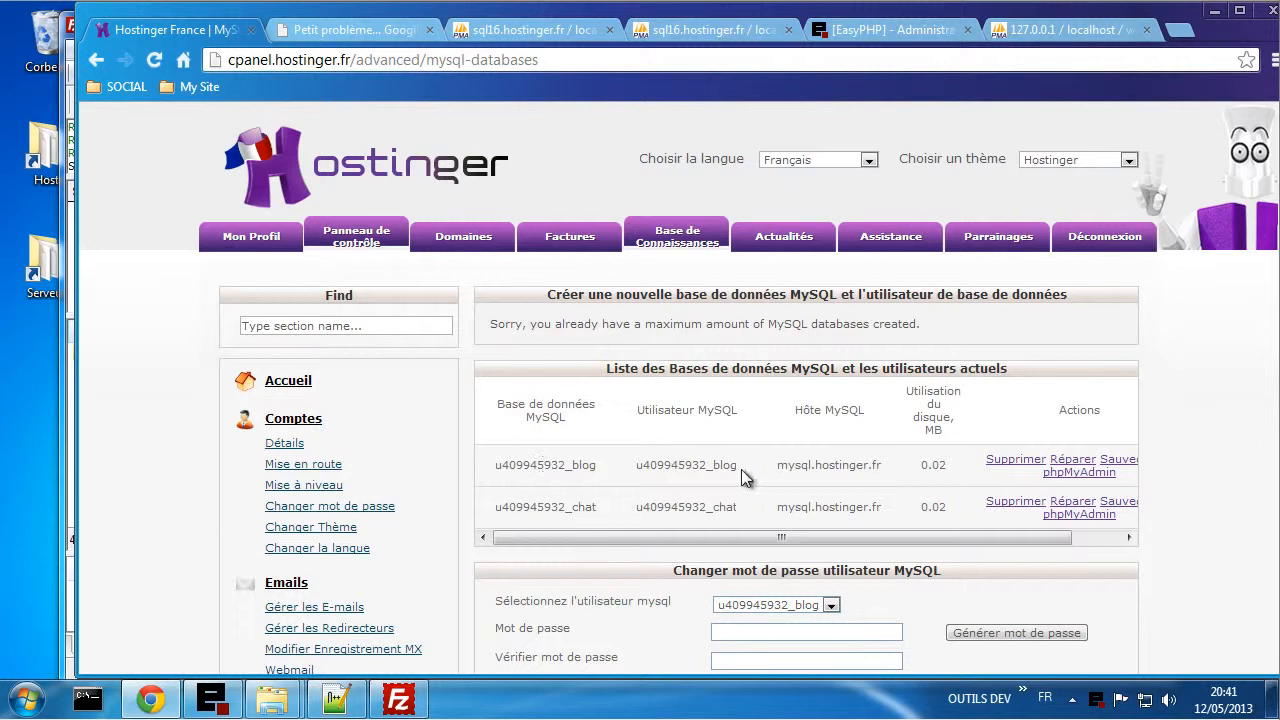
pyautogui.moveTo(738, 466); pyautogui.dragTo(627, 465)
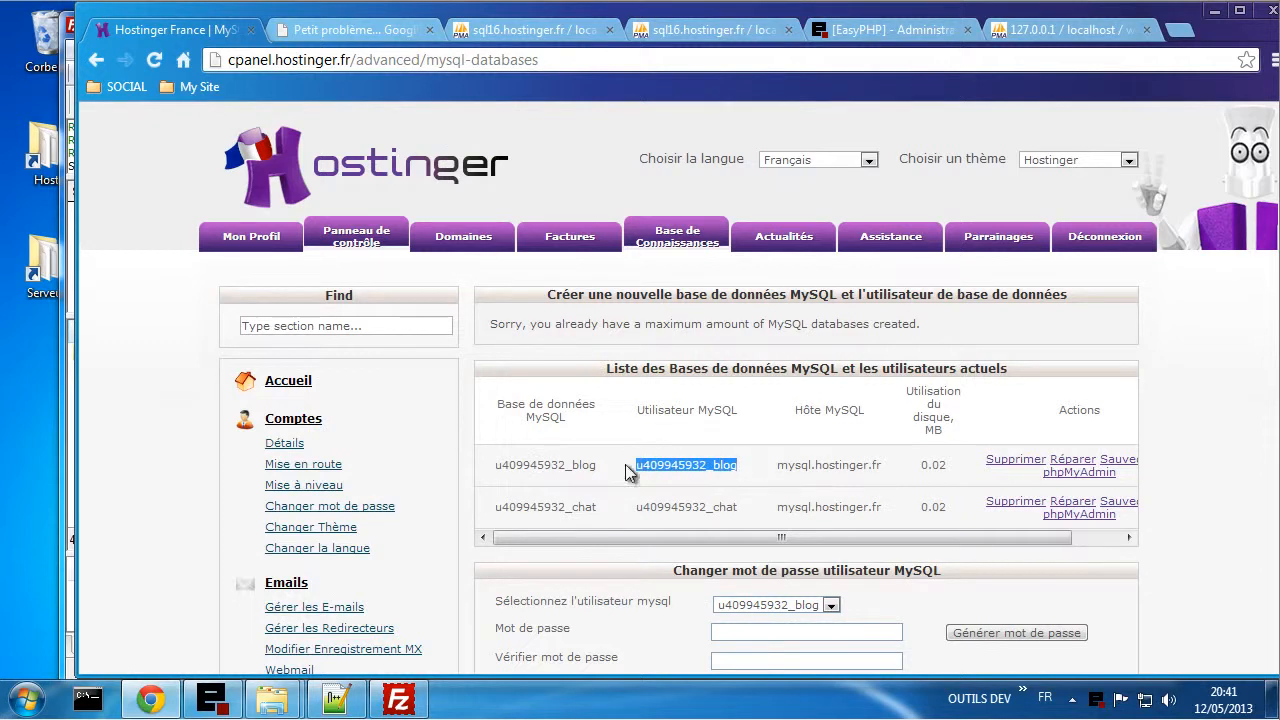
pyautogui.click(336, 698)
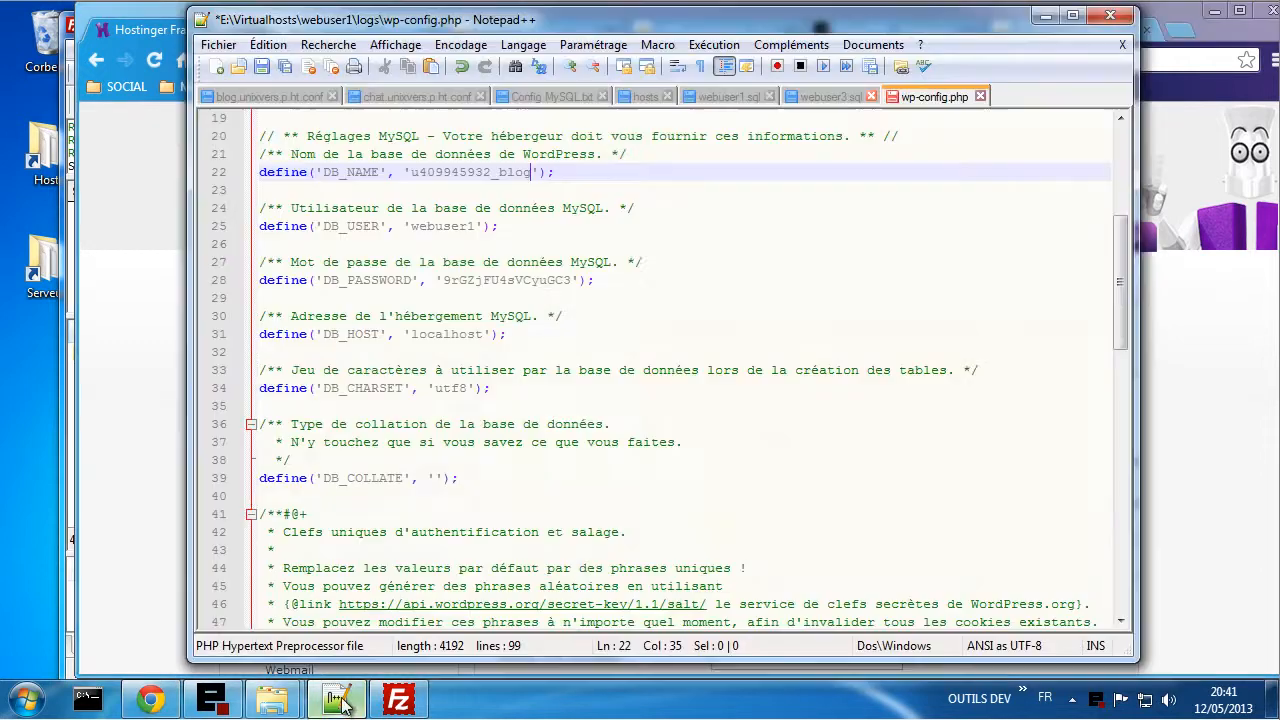
pyautogui.doubleClick(432, 226)
pyautogui.hotkey('ctrl', 'v')
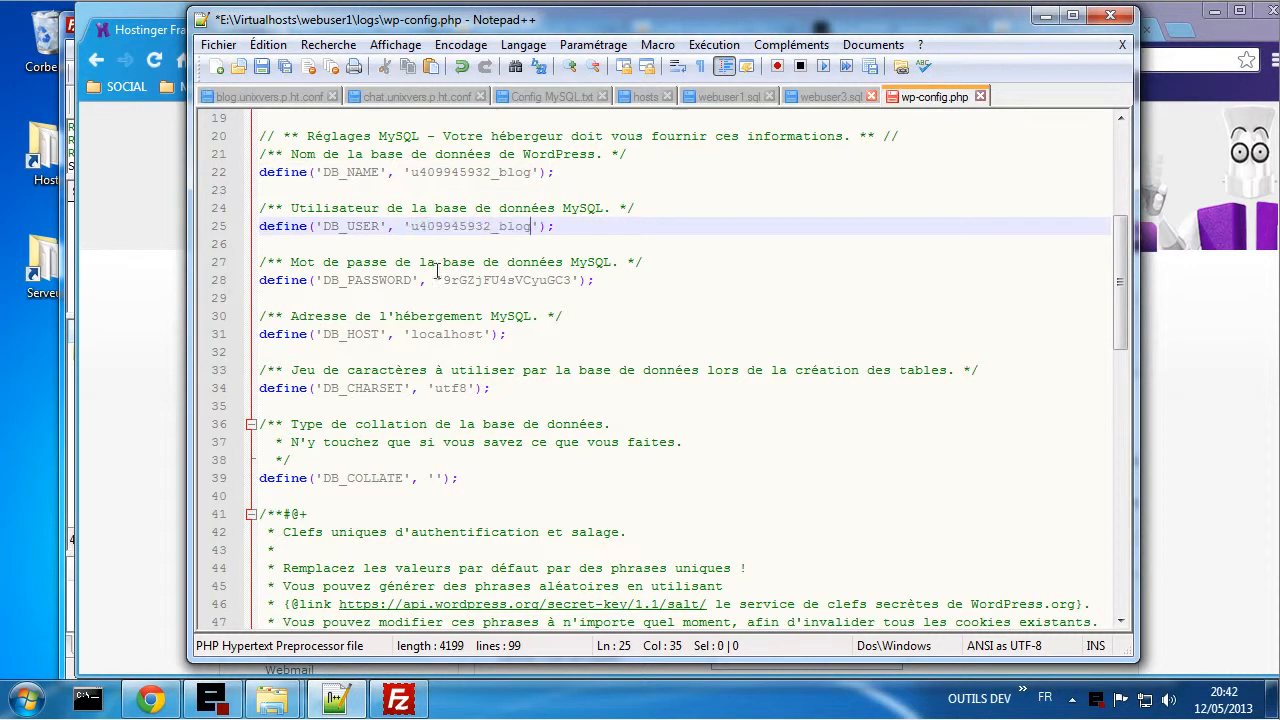
# - Set DB_HOST in wp-config.php to mysql.hostinger.fr, copied from the blog database's row in Hostinger
pyautogui.click(121, 383)
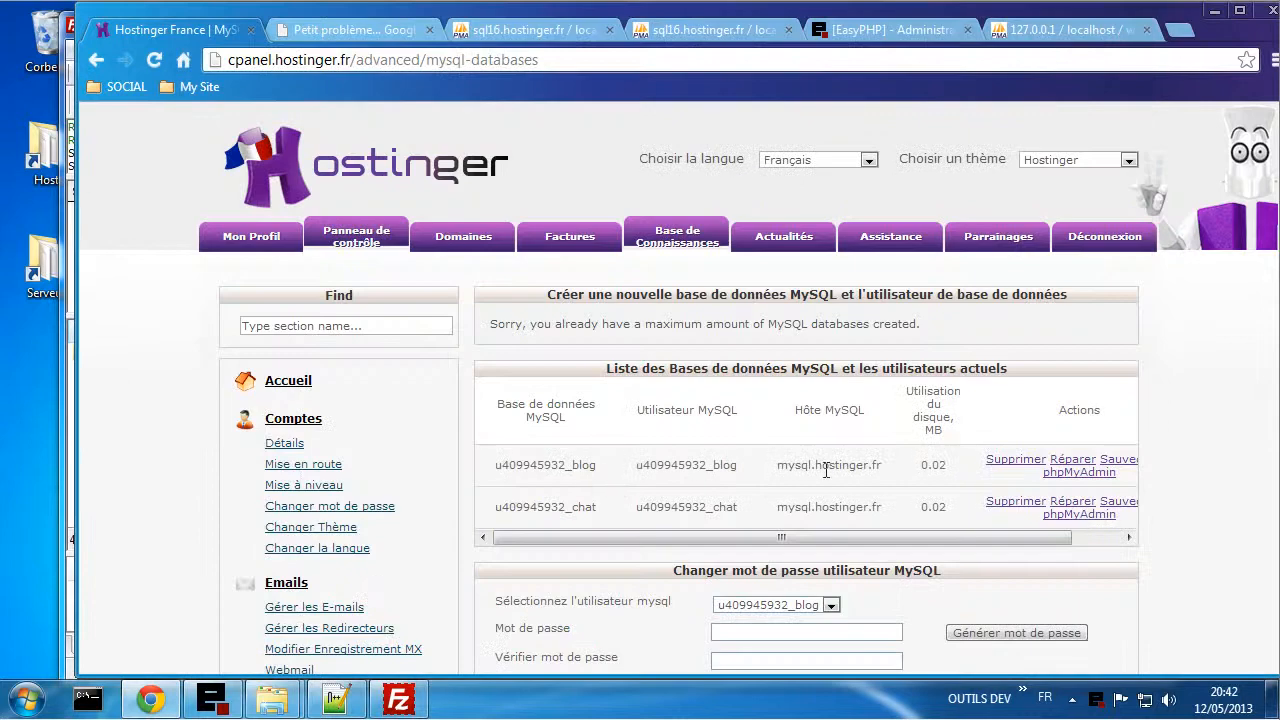
pyautogui.moveTo(888, 467); pyautogui.dragTo(792, 464)
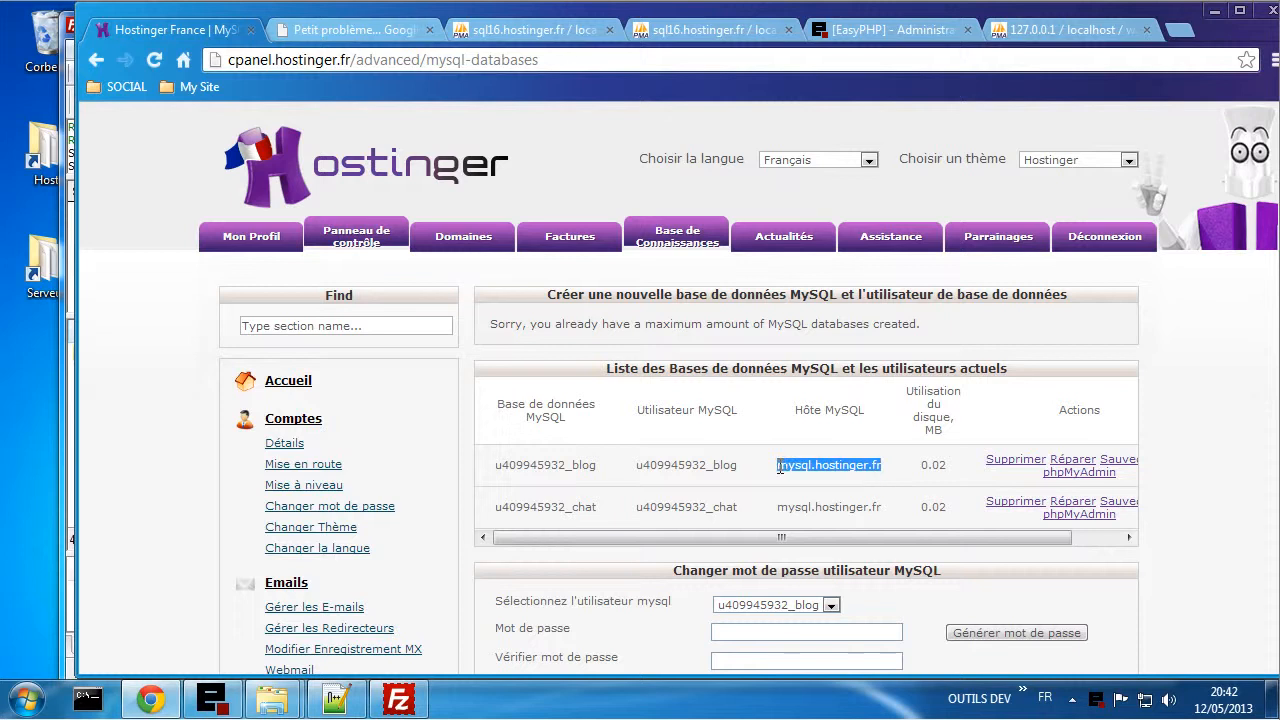
pyautogui.click(333, 700)
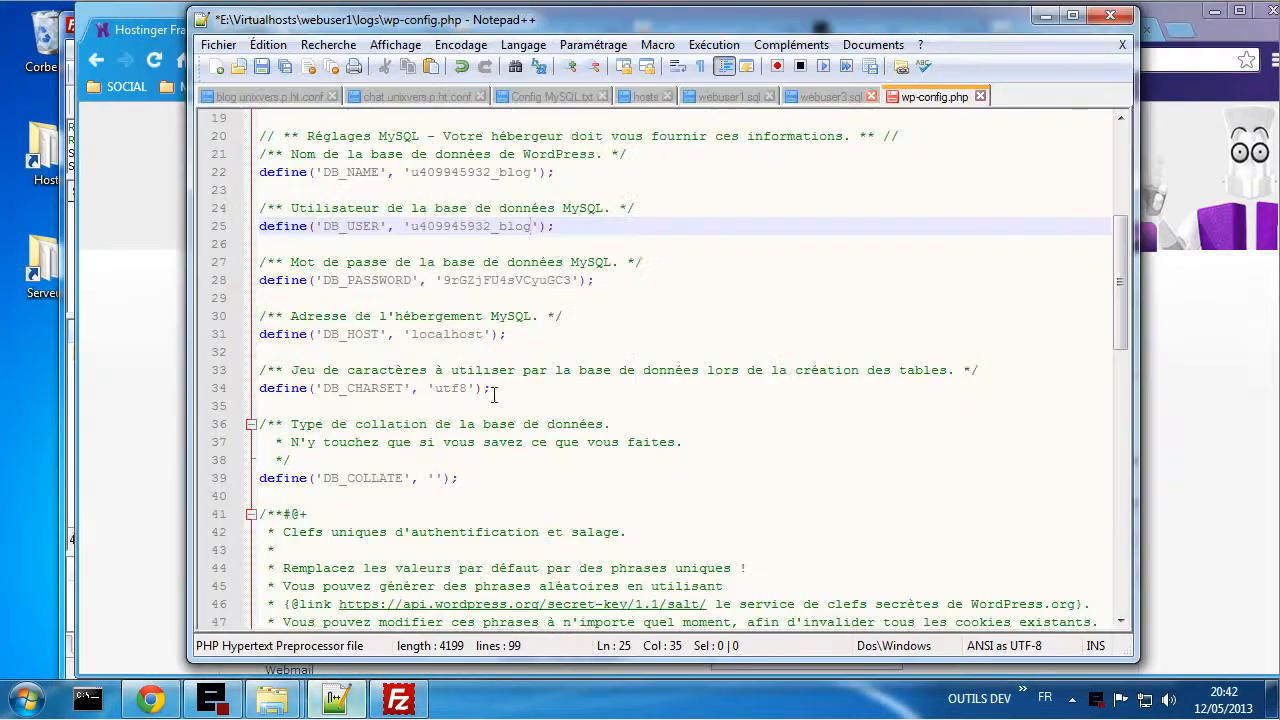
pyautogui.doubleClick(447, 333)
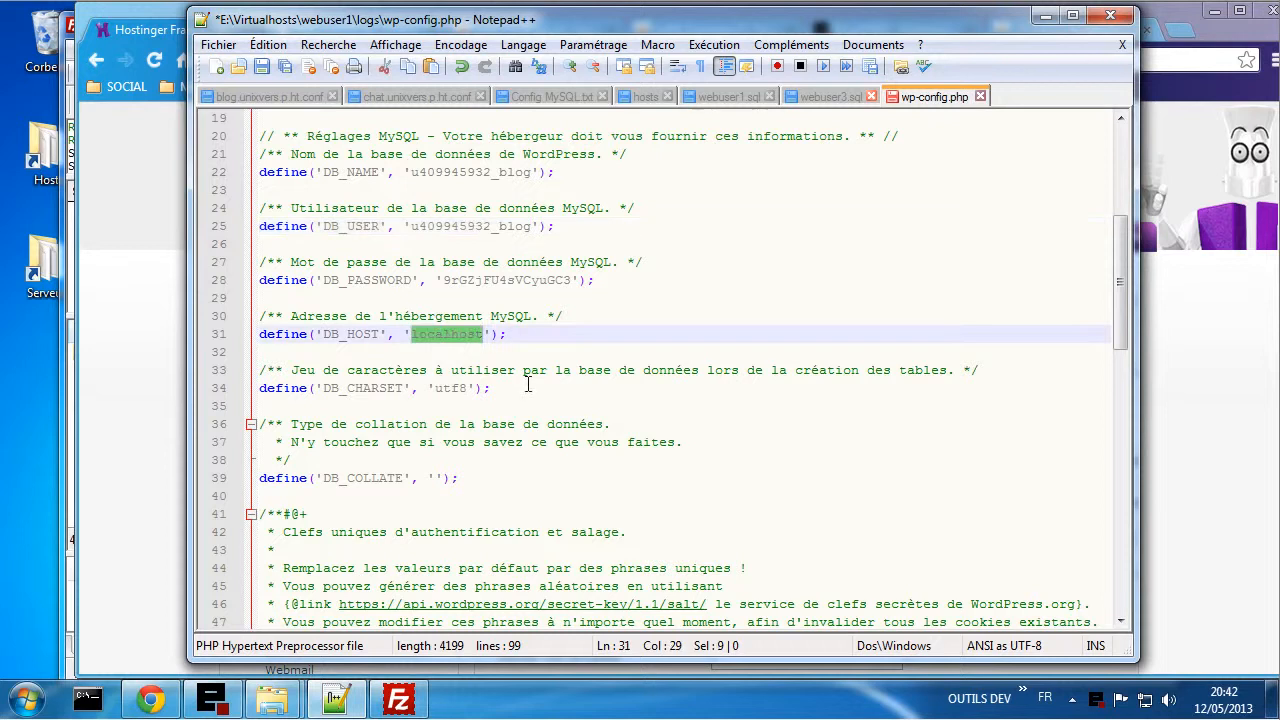
pyautogui.hotkey('ctrl', 'v')
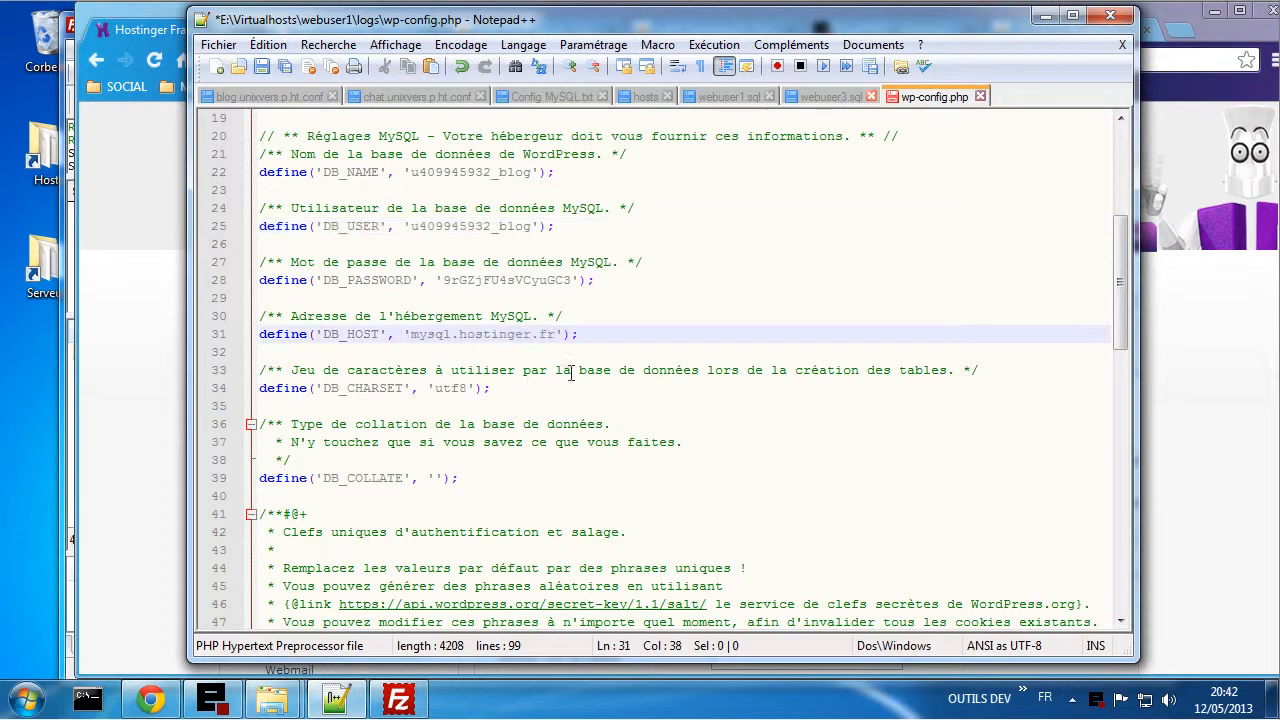
# - Fill in DB_PASSWORD in wp-config.php with the webuser1 password from Config MySQL.txt, and save the file
pyautogui.doubleClick(511, 280)
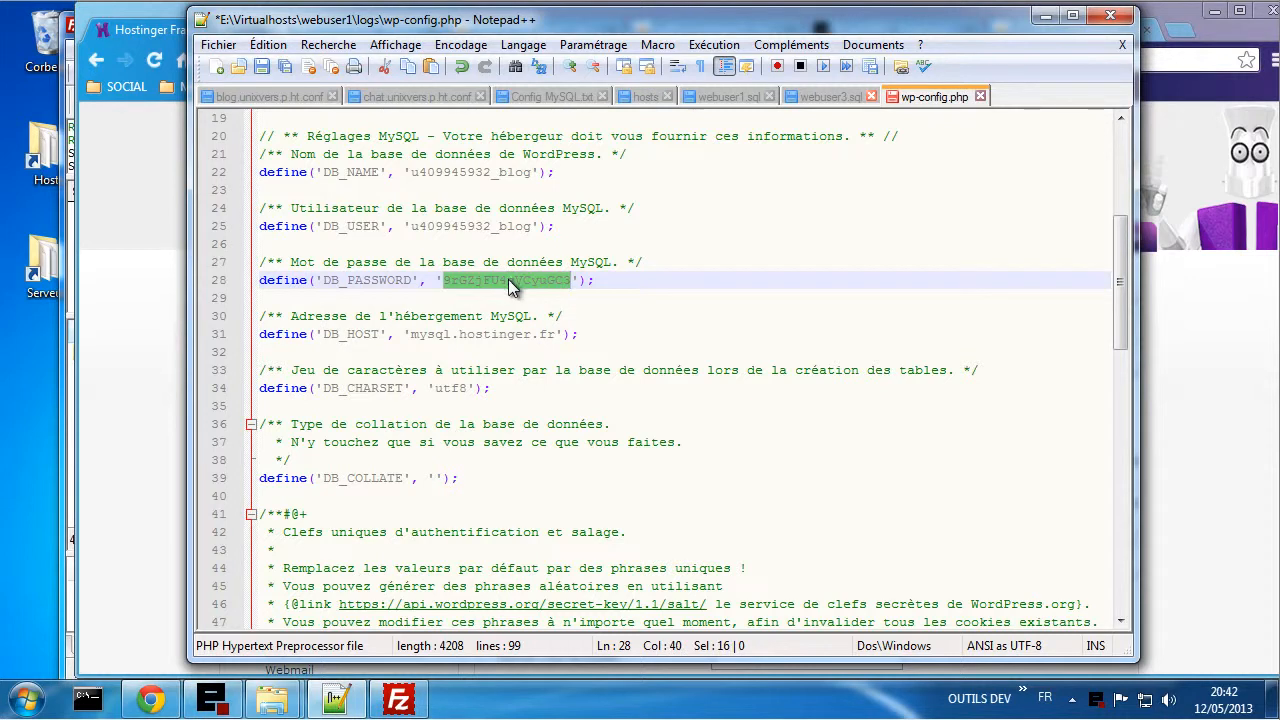
pyautogui.click(556, 97)
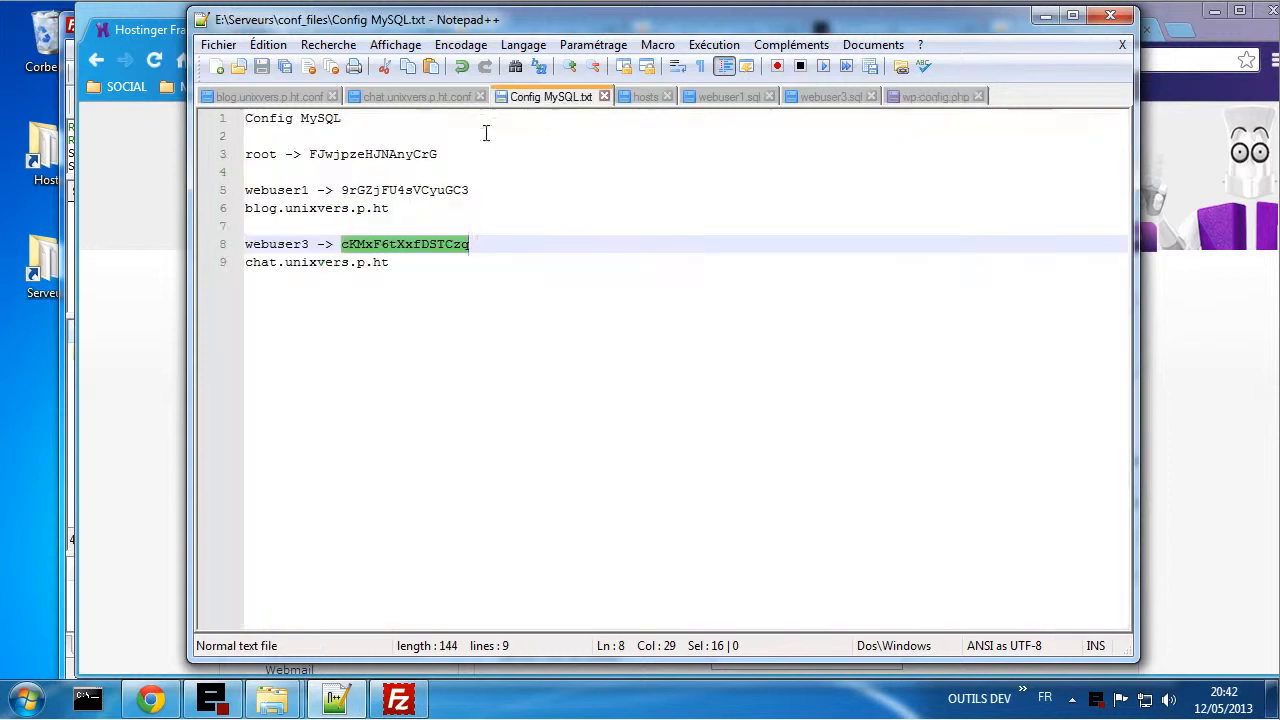
pyautogui.doubleClick(395, 192)
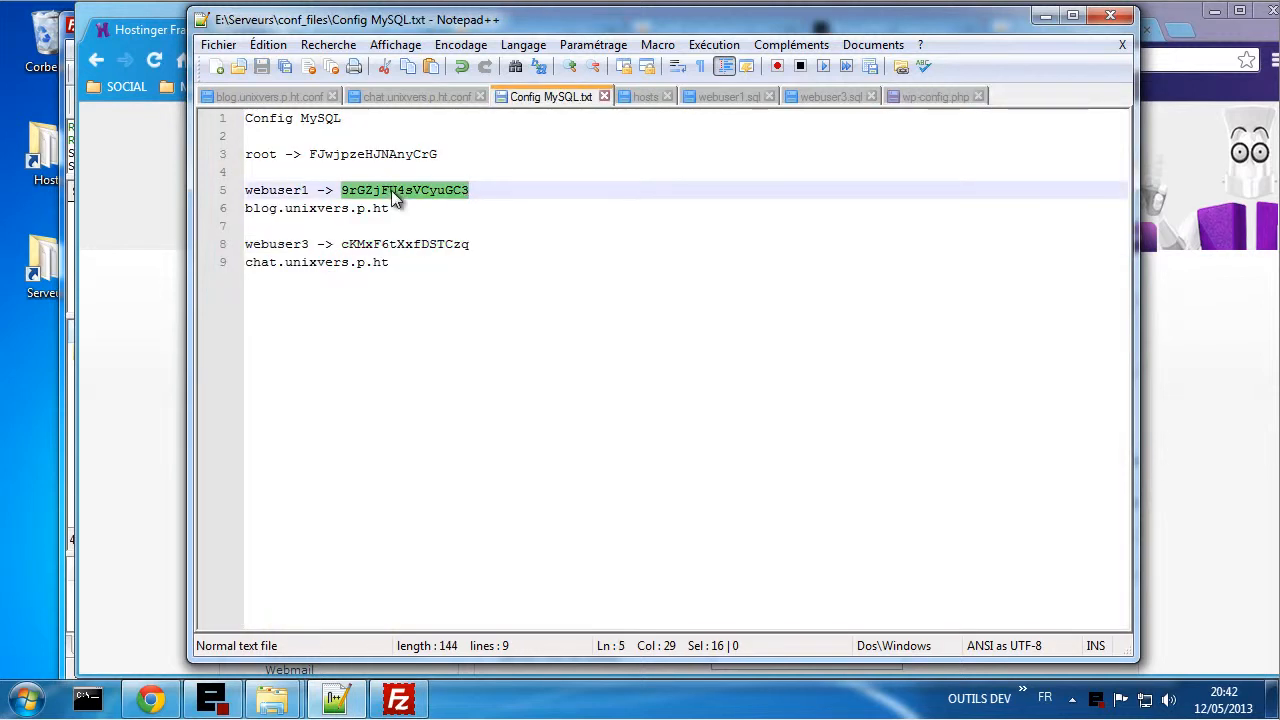
pyautogui.click(934, 97)
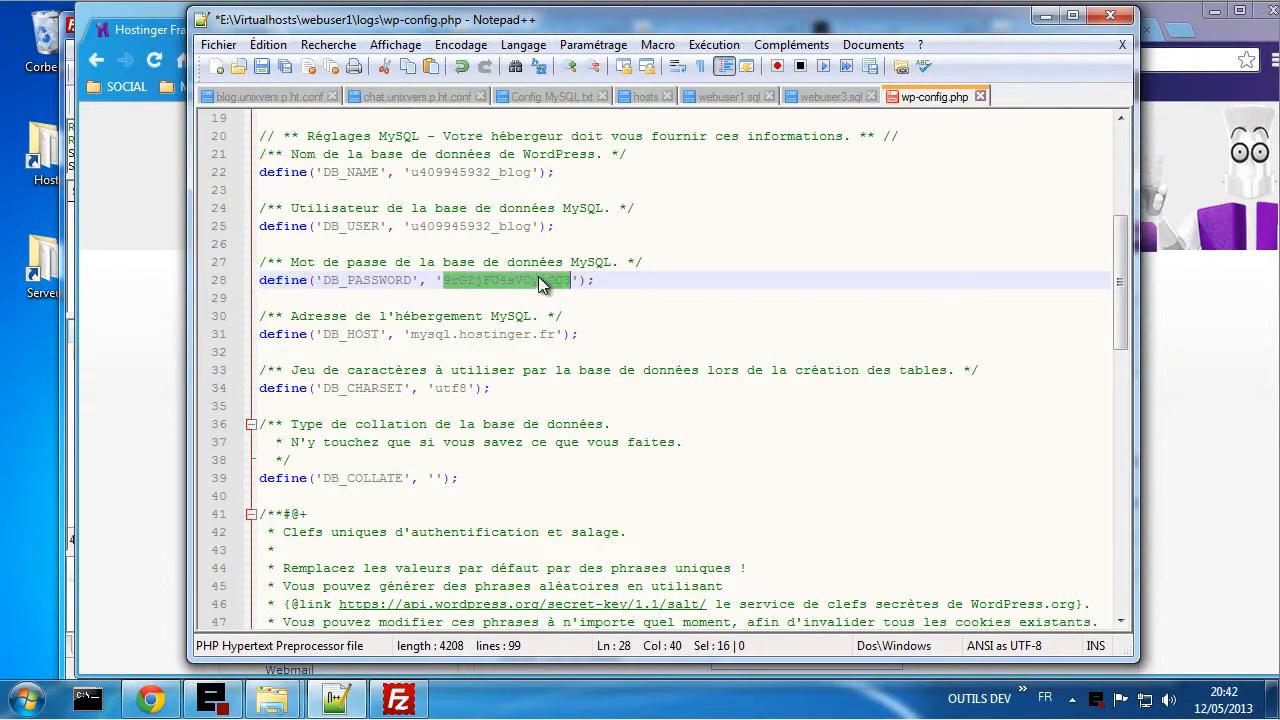
pyautogui.press('Right')
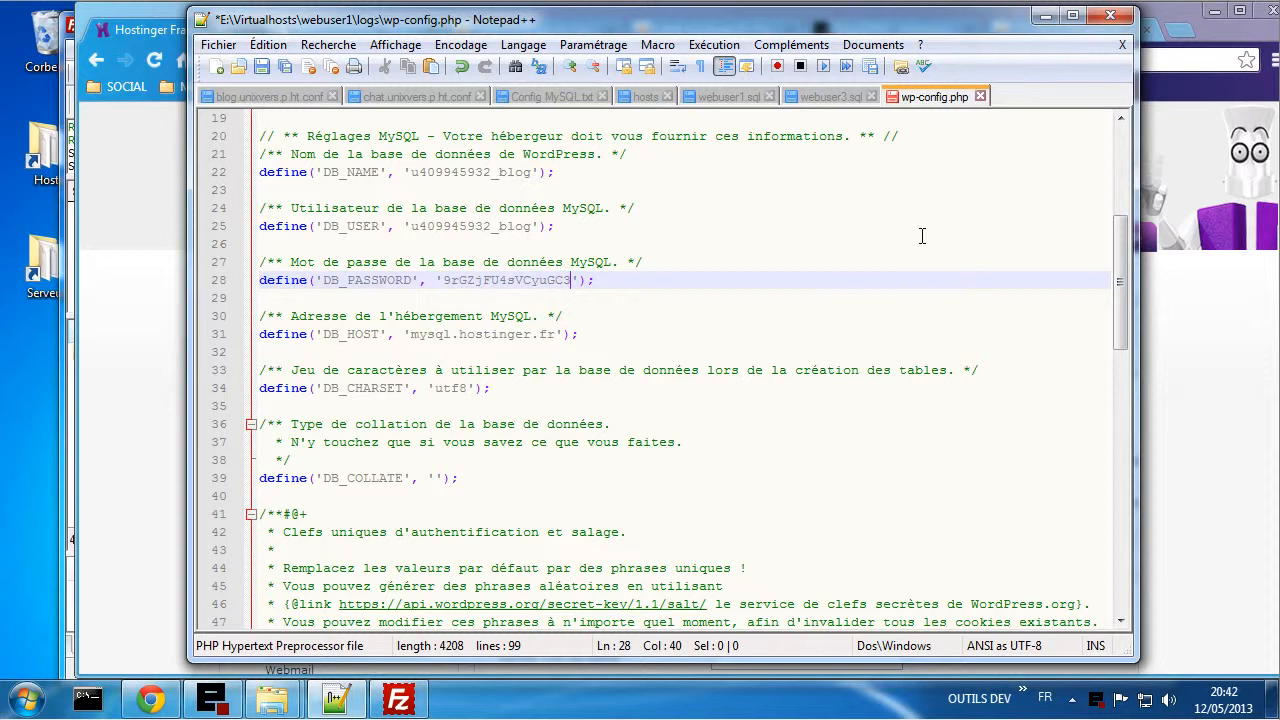
pyautogui.hotkey('ctrl', 's')
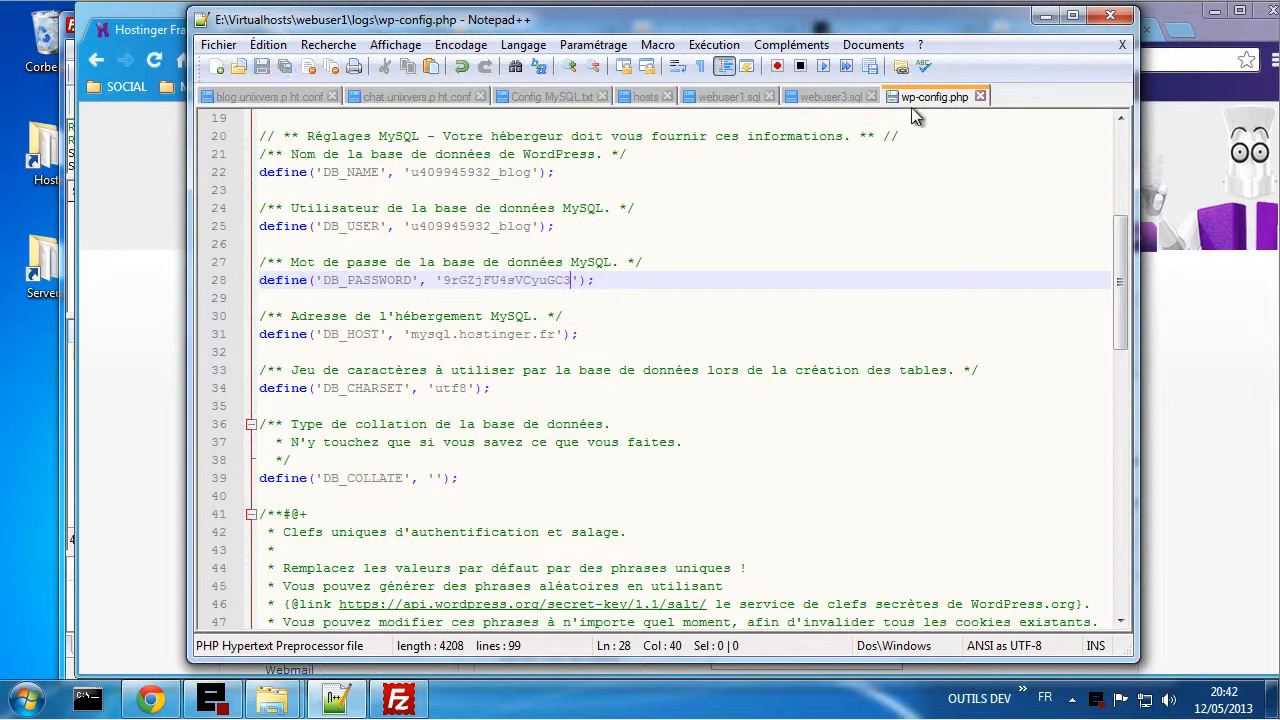
# - In FileZilla, refresh the local webuser1\logs listing and upload wp-config.php to the remote /public_html/blog folder
pyautogui.click(405, 700)
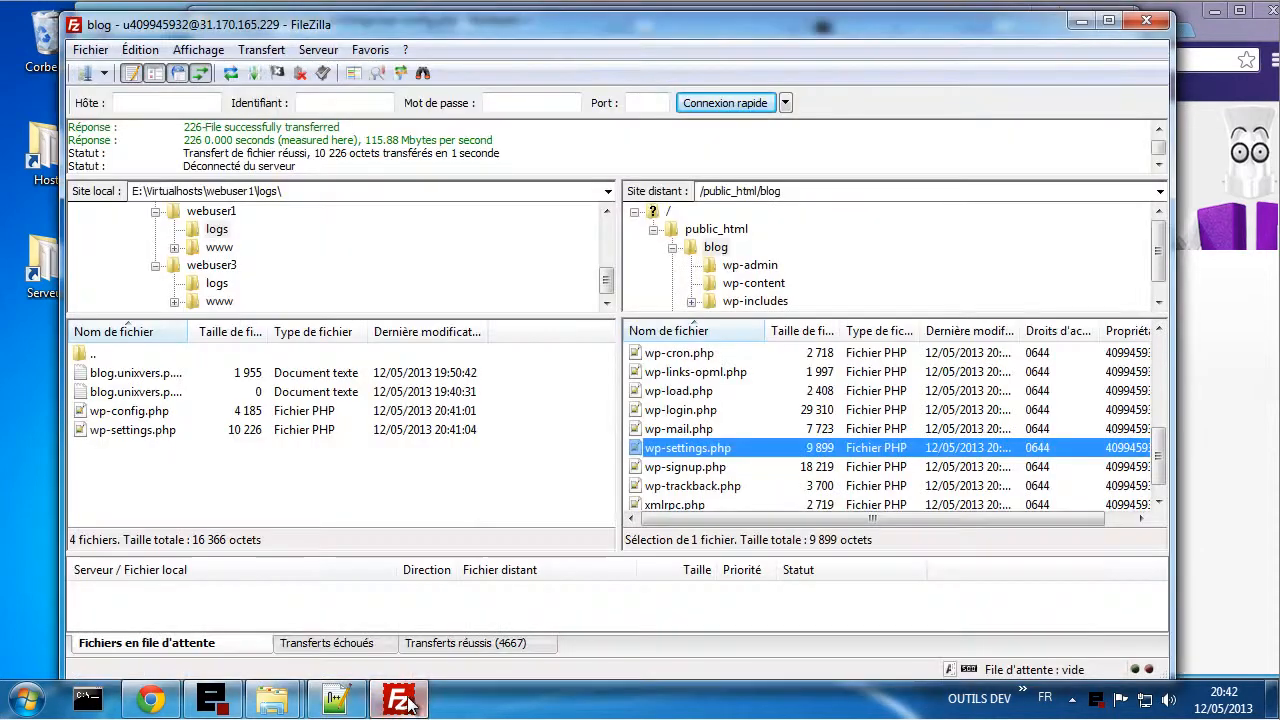
pyautogui.rightClick(269, 452)
pyautogui.click(285, 581)
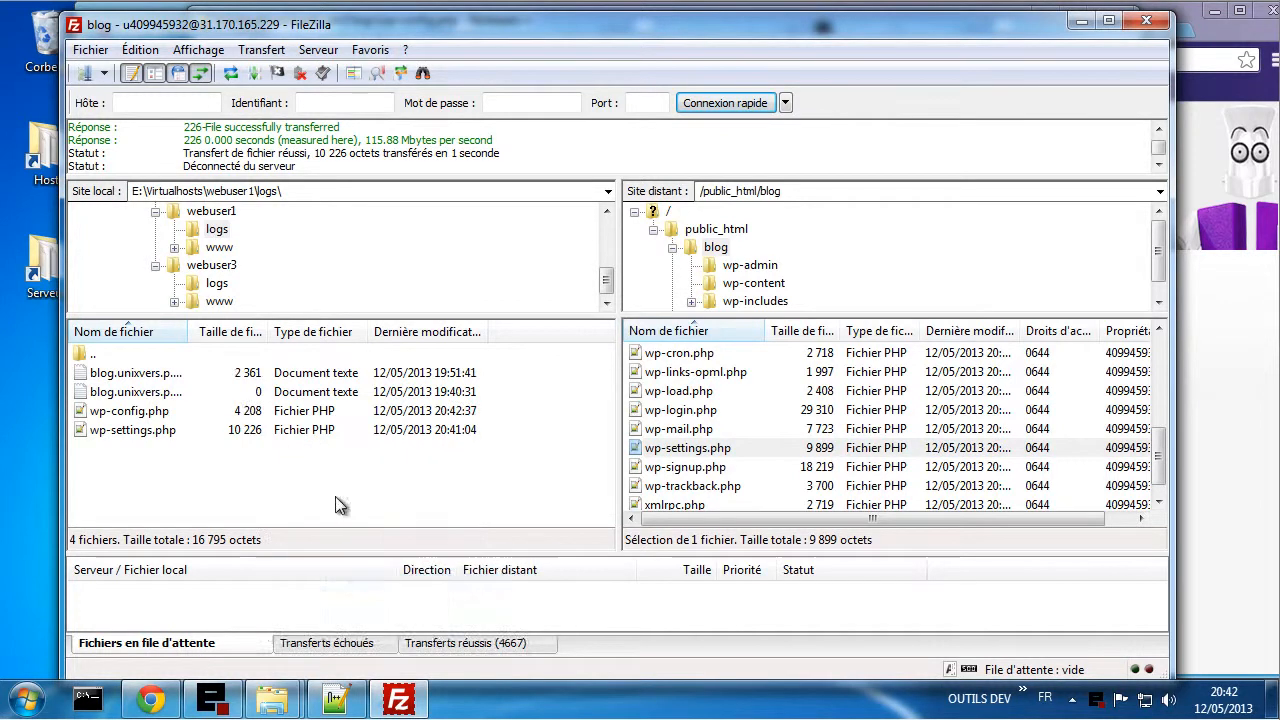
pyautogui.rightClick(278, 410)
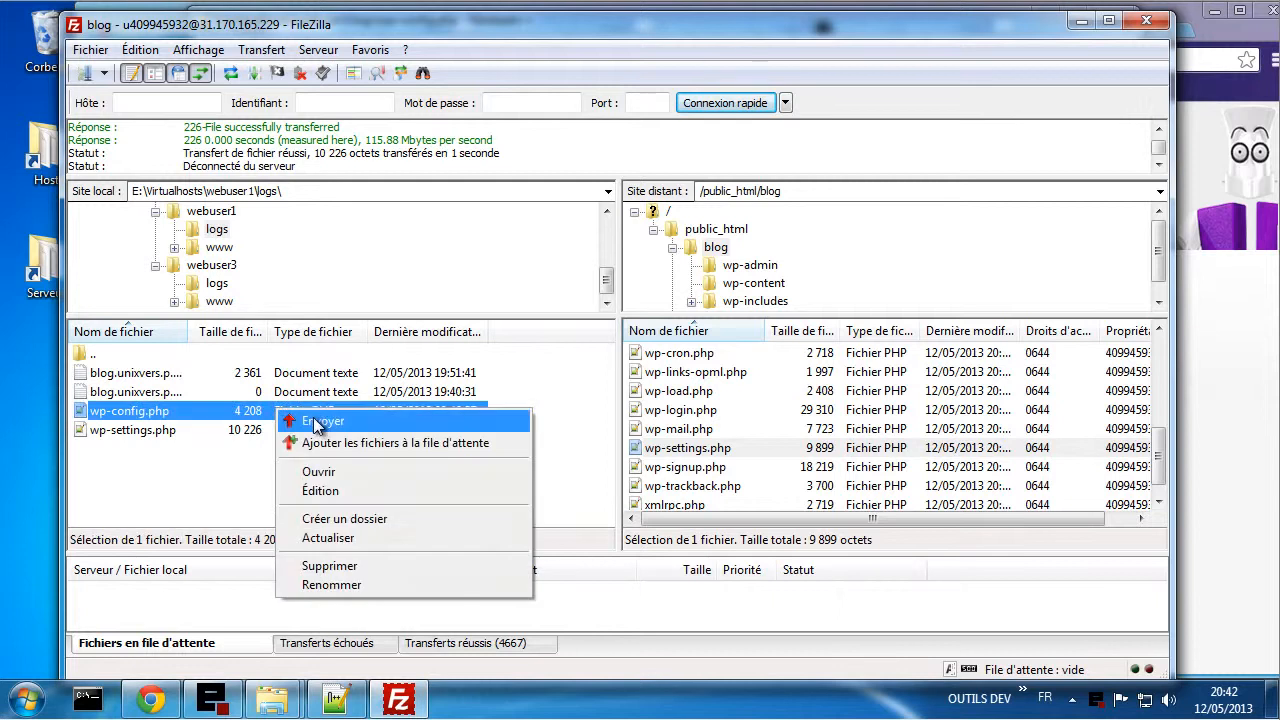
pyautogui.click(320, 421)
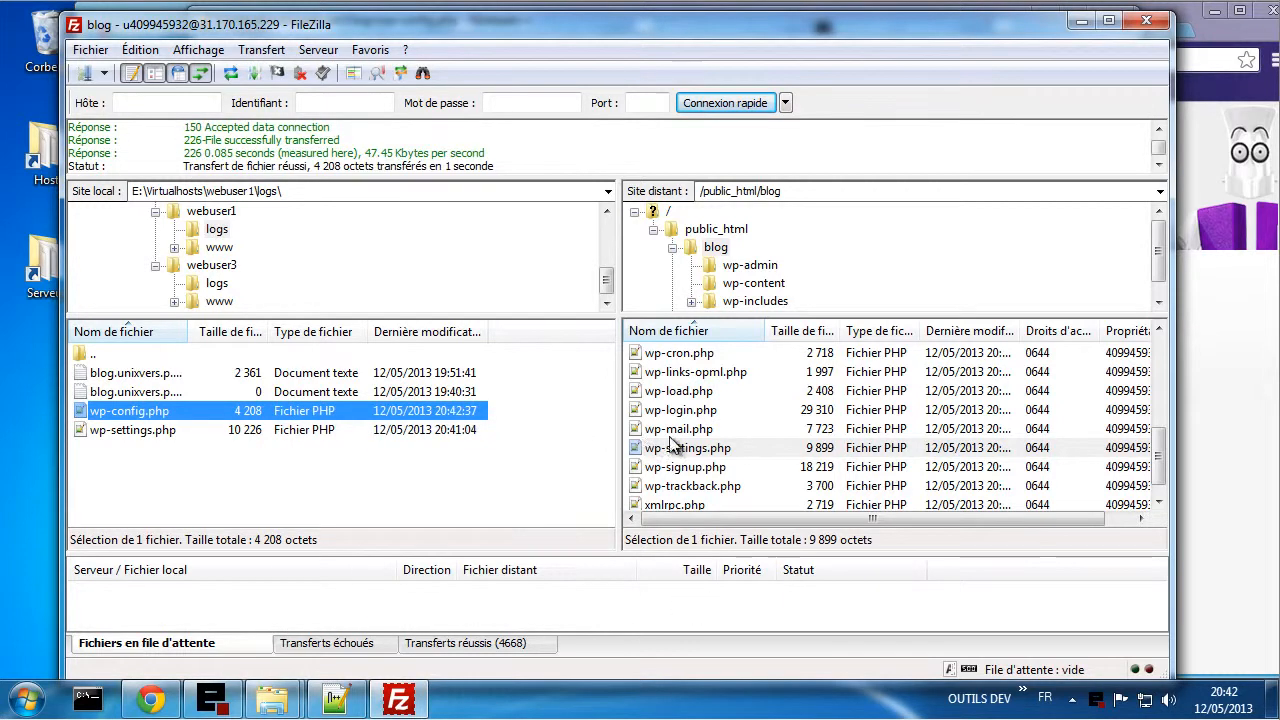
# - Switch to Chrome and reload blog.unixvers.p.ht to test the blog subdomain
pyautogui.click(165, 705)
pyautogui.click(355, 32)
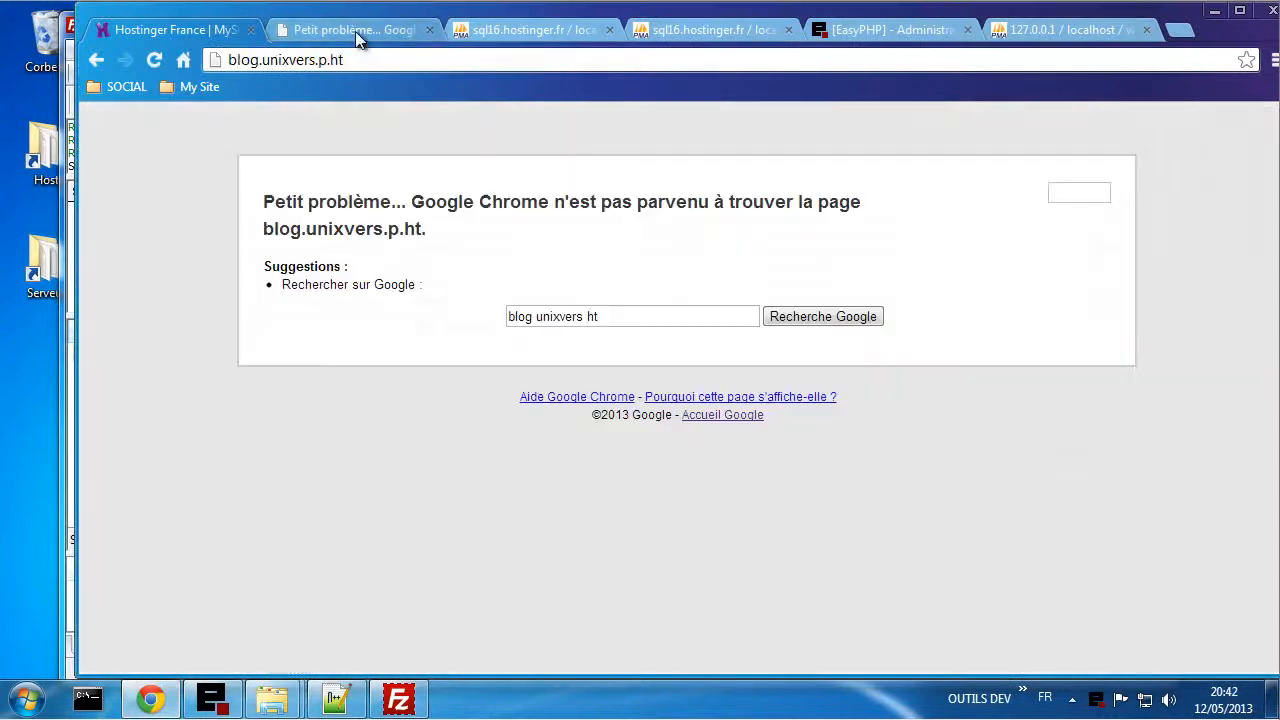
pyautogui.click(157, 60)
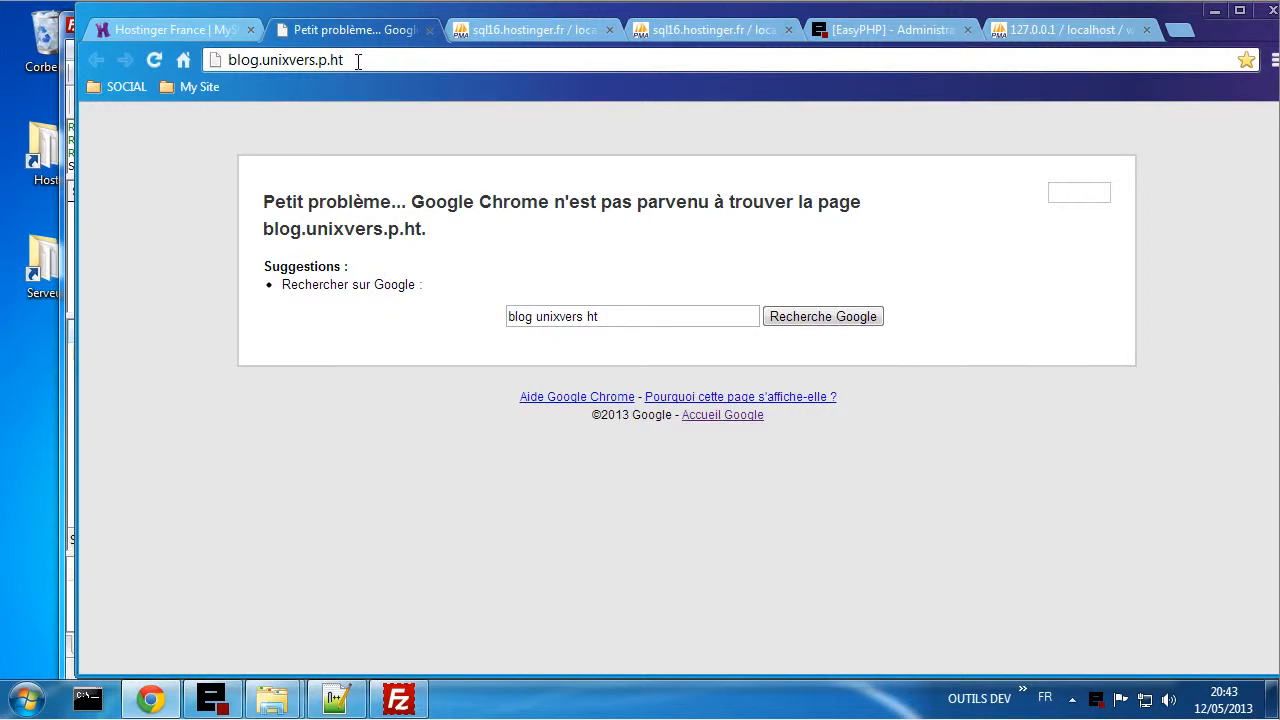
# - Review Hostinger's MySQL database list, and examine the imported tables in the chat database's structure in phpMyAdmin
pyautogui.click(165, 30)
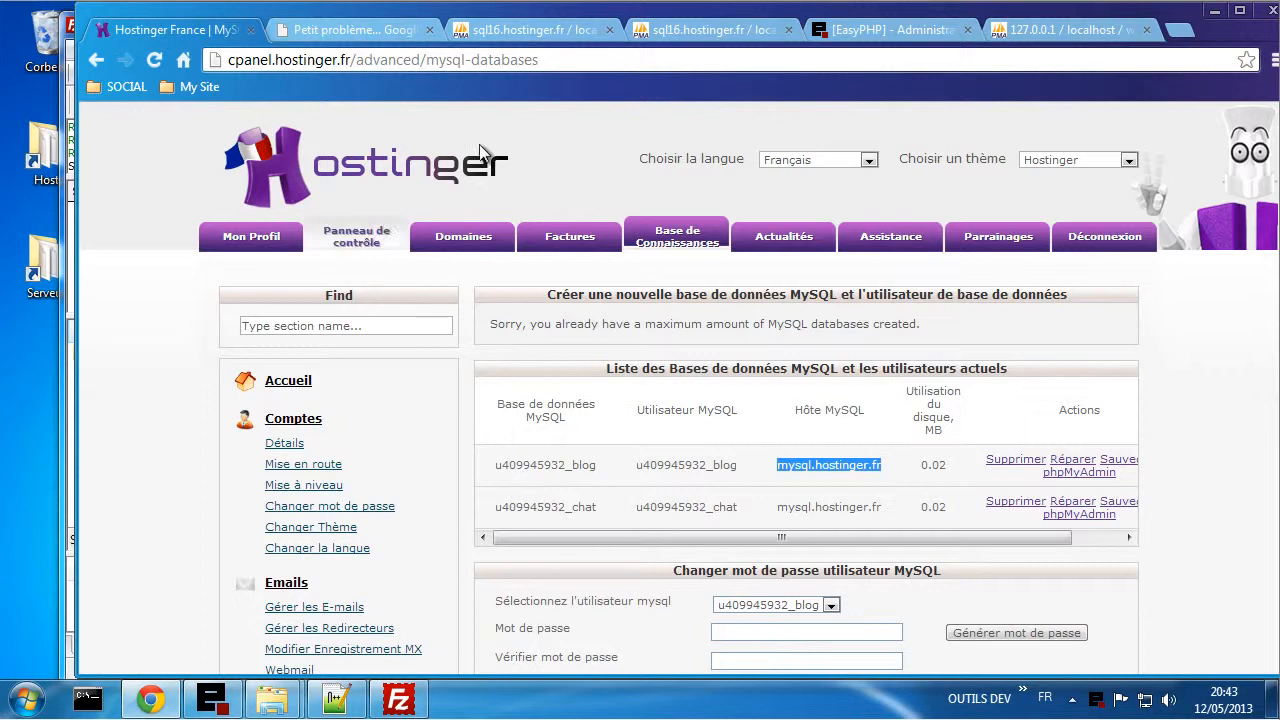
pyautogui.scroll(-1, 175, 474)
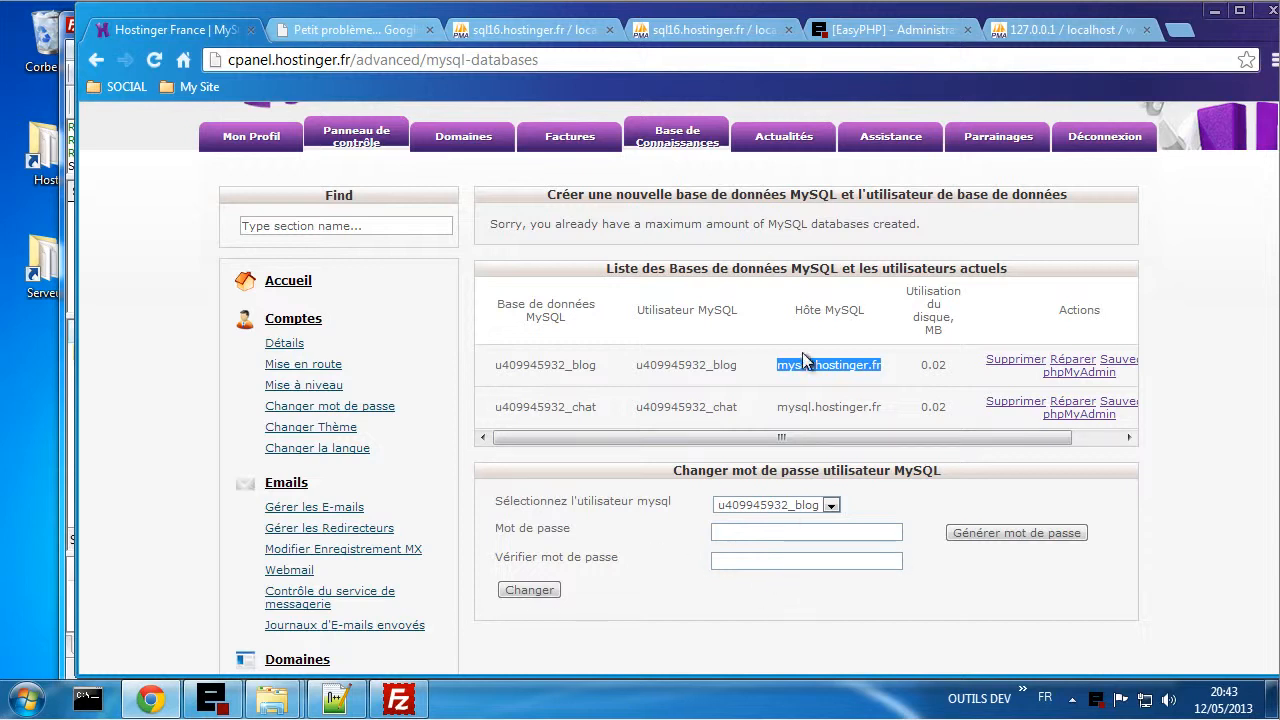
pyautogui.click(540, 35)
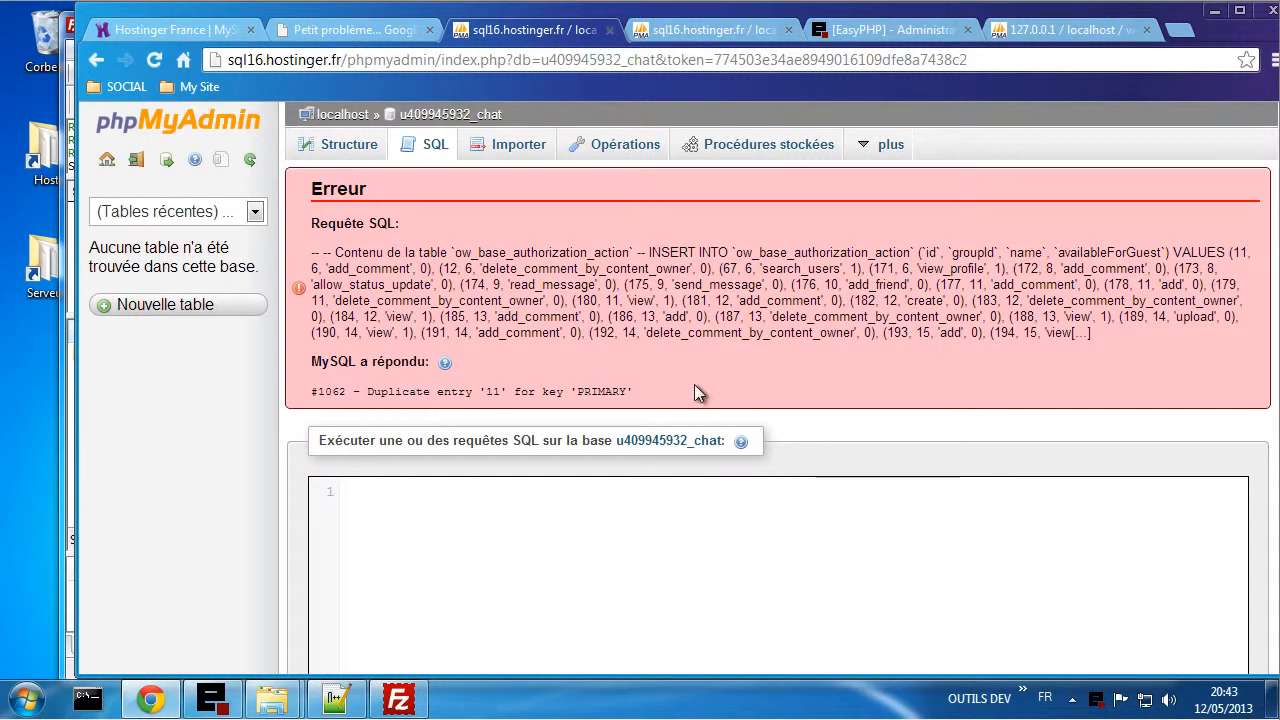
pyautogui.click(362, 150)
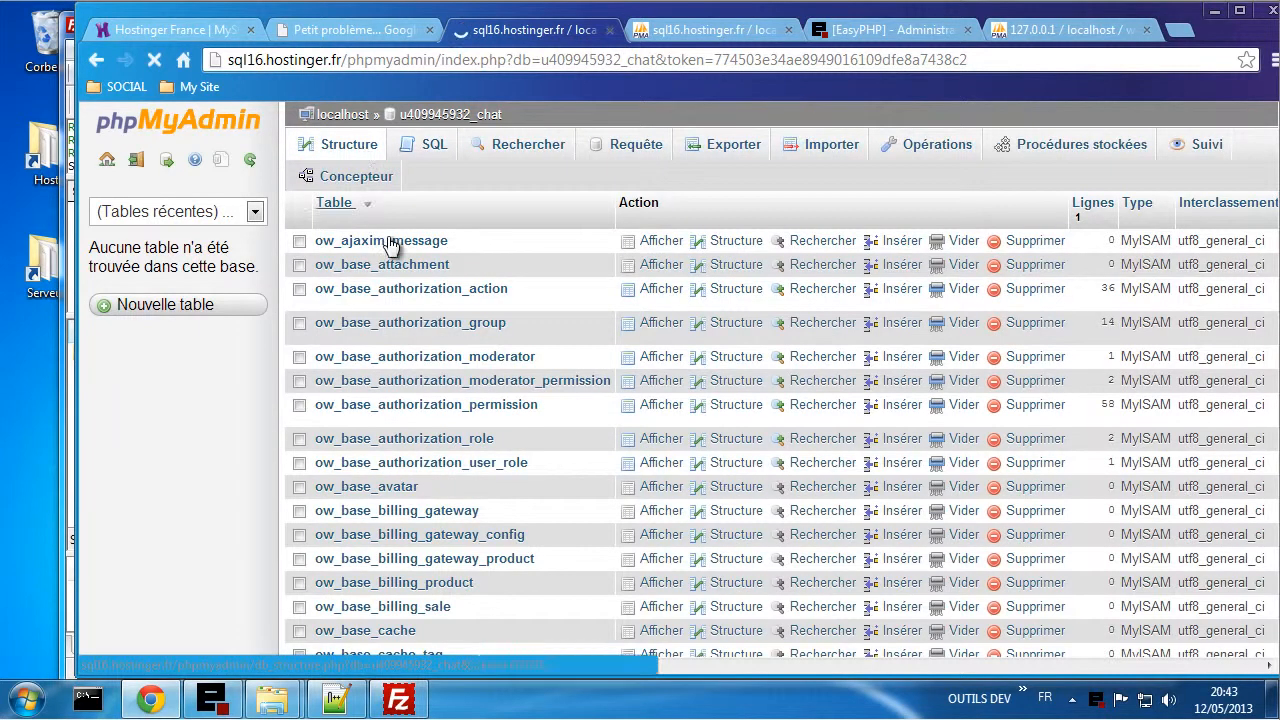
pyautogui.scroll(-5, 540, 355)
pyautogui.scroll(-15, 534, 351)
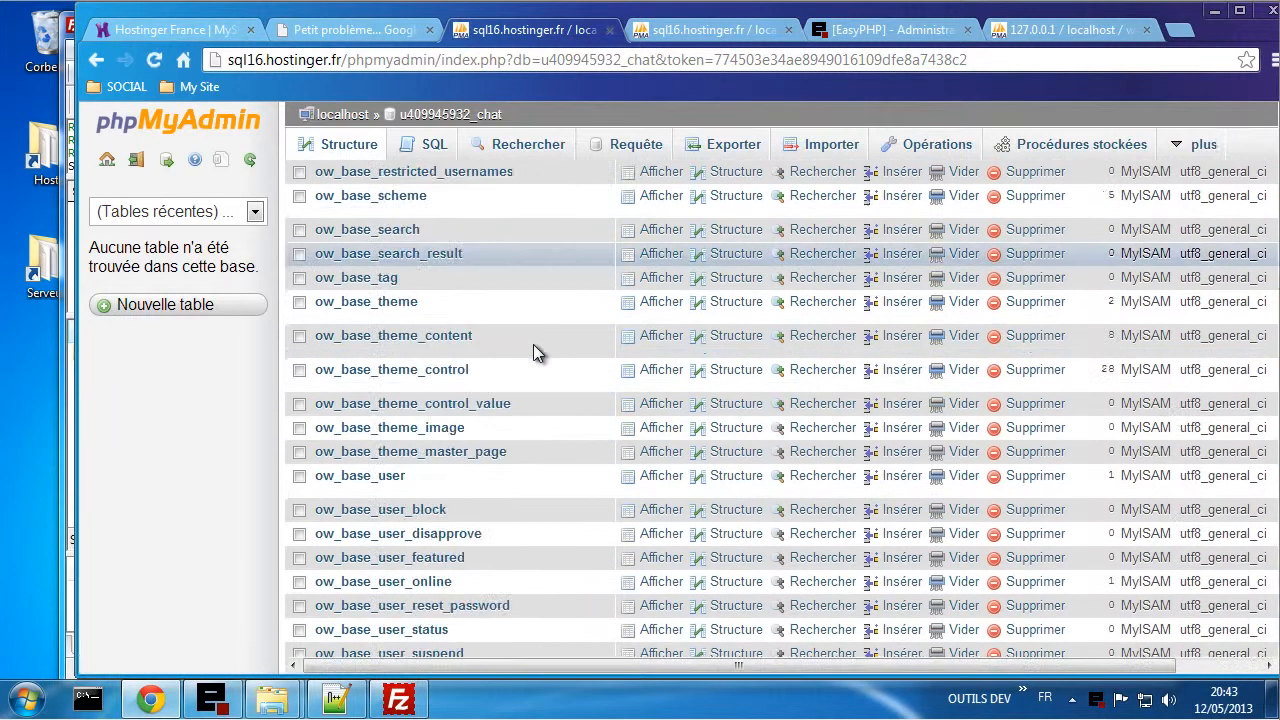
# - Load chat.unixvers.p.ht in place of the blog address to test the chat subdomain
pyautogui.scroll(20, 529, 331)
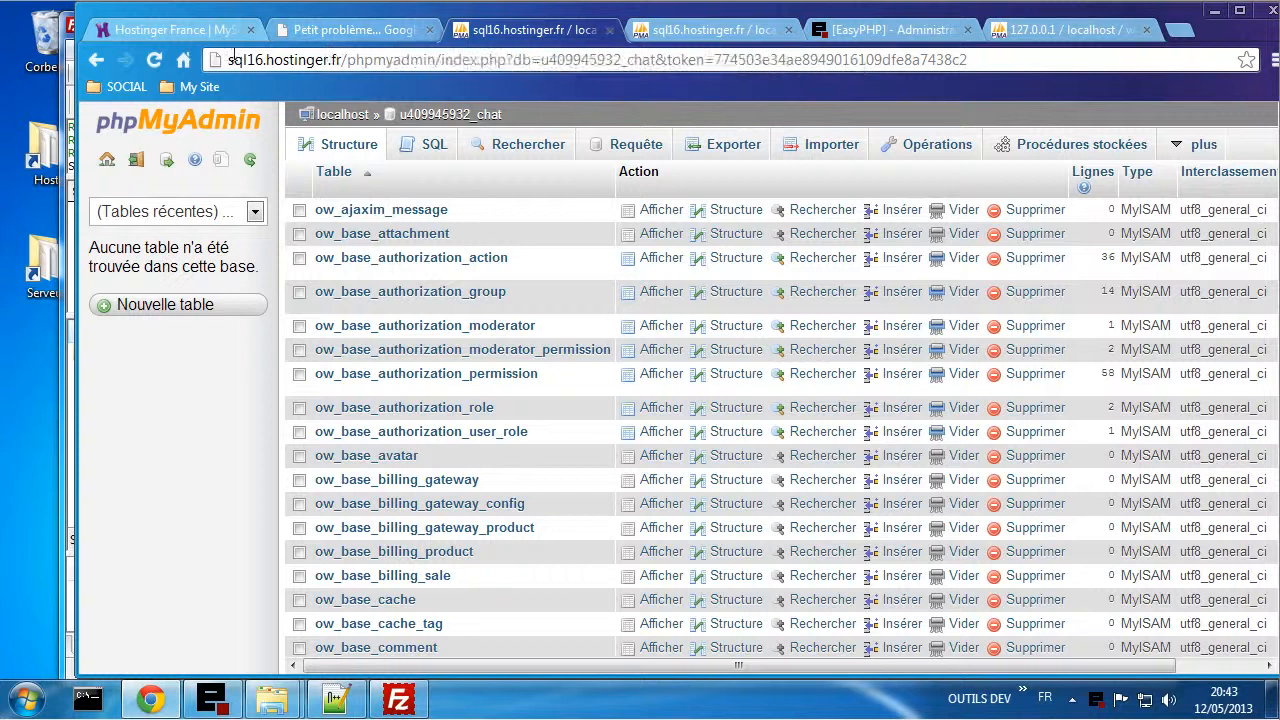
pyautogui.click(307, 38)
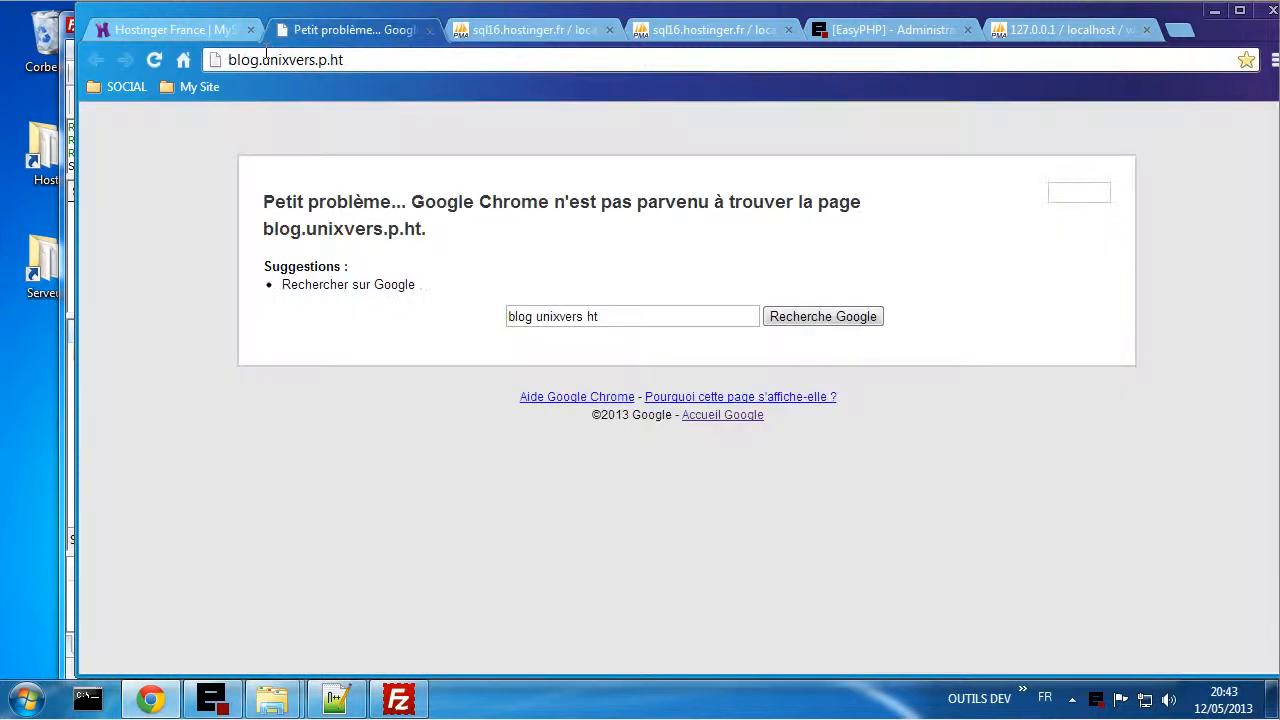
pyautogui.moveTo(258, 62); pyautogui.dragTo(216, 61)
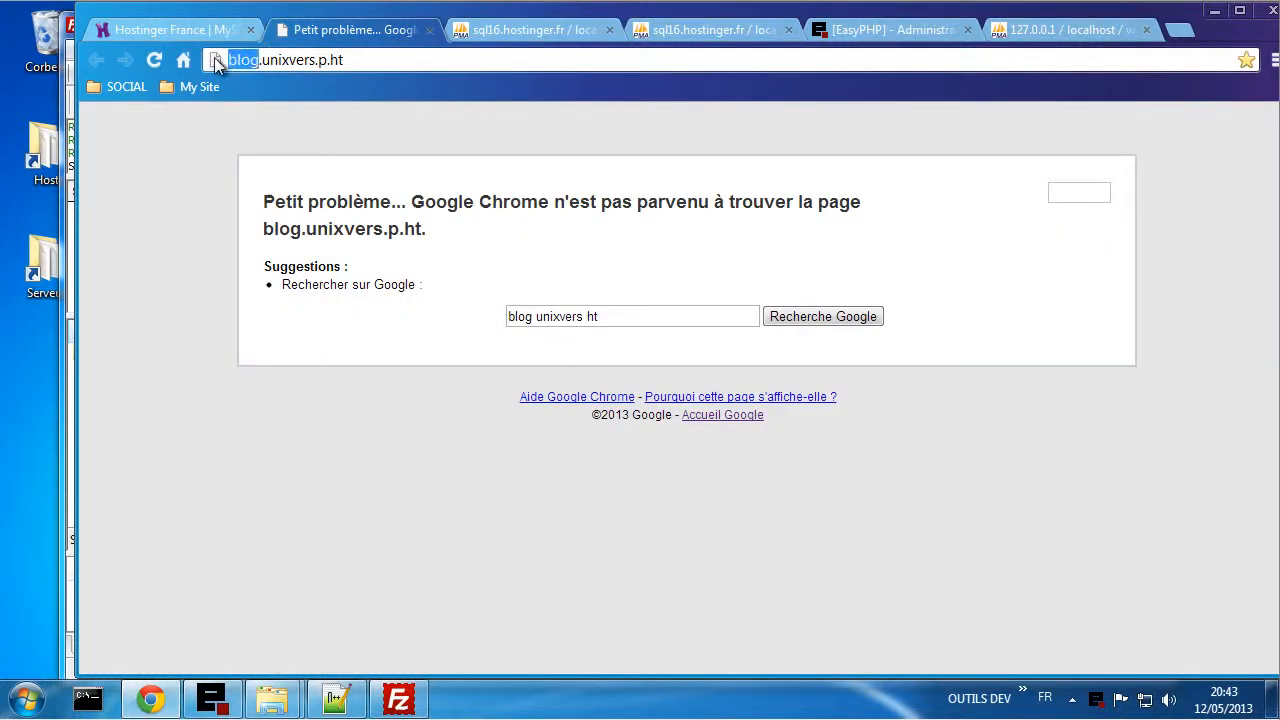
pyautogui.write('cha')
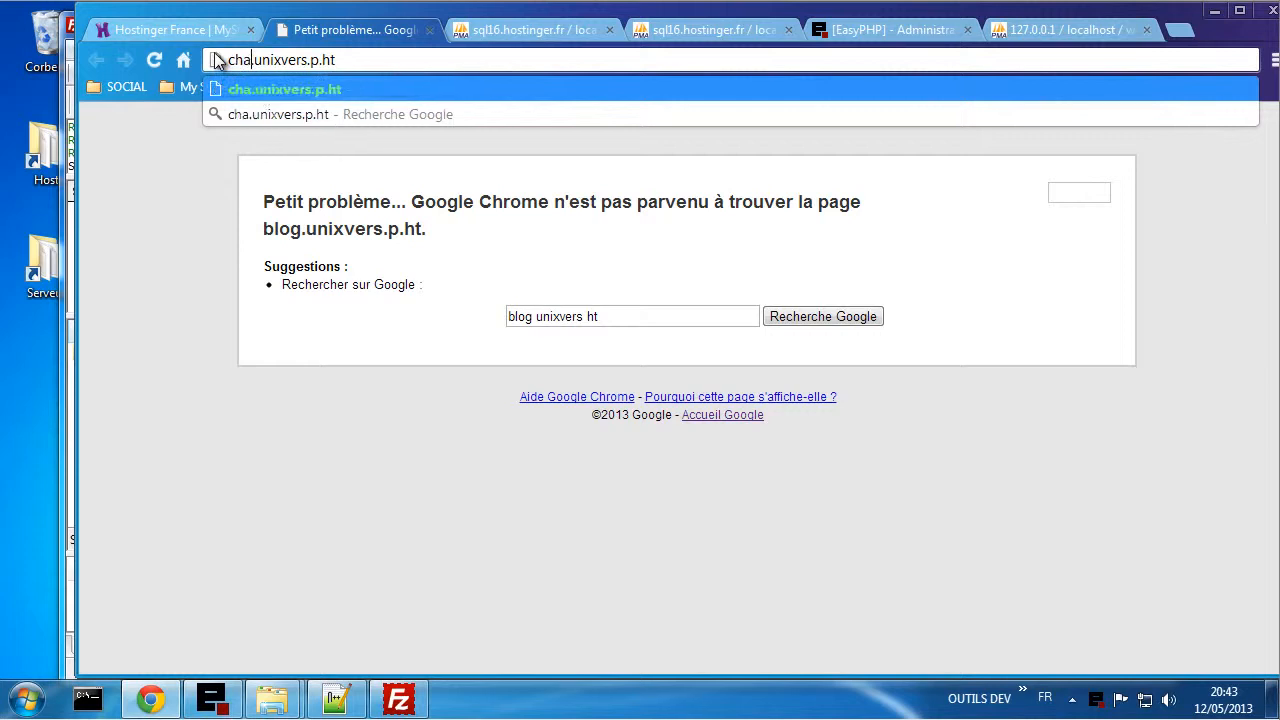
pyautogui.write('t')
pyautogui.press('Return')
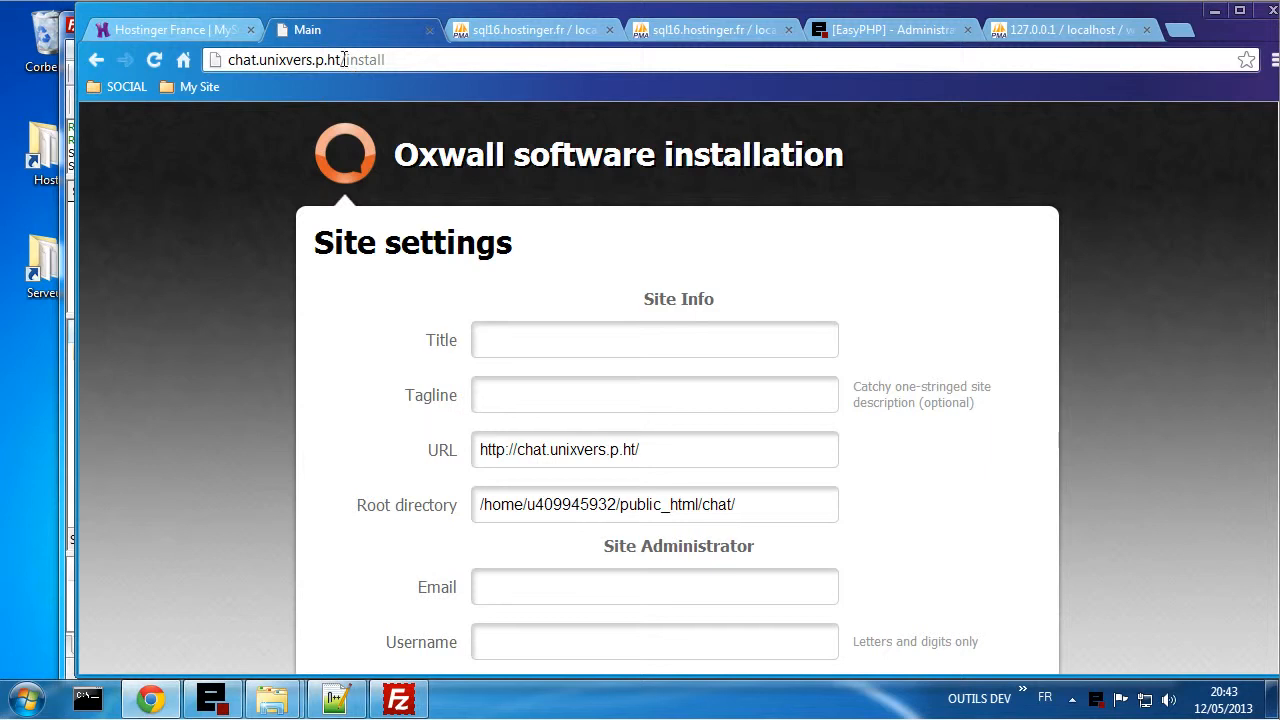
# - Switch to FileZilla, open the remote /public_html/chat folder, and delete wp-settings.php from the local webuser1\logs folder
pyautogui.click(403, 699)
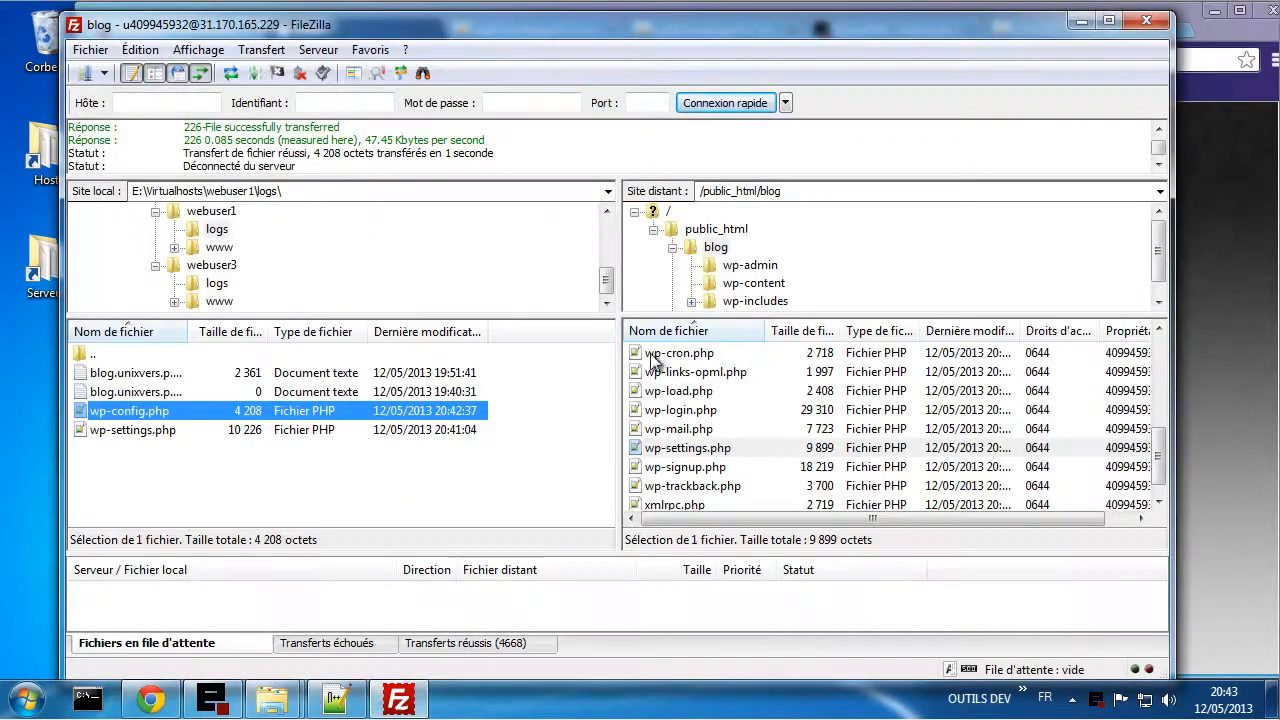
pyautogui.click(673, 248)
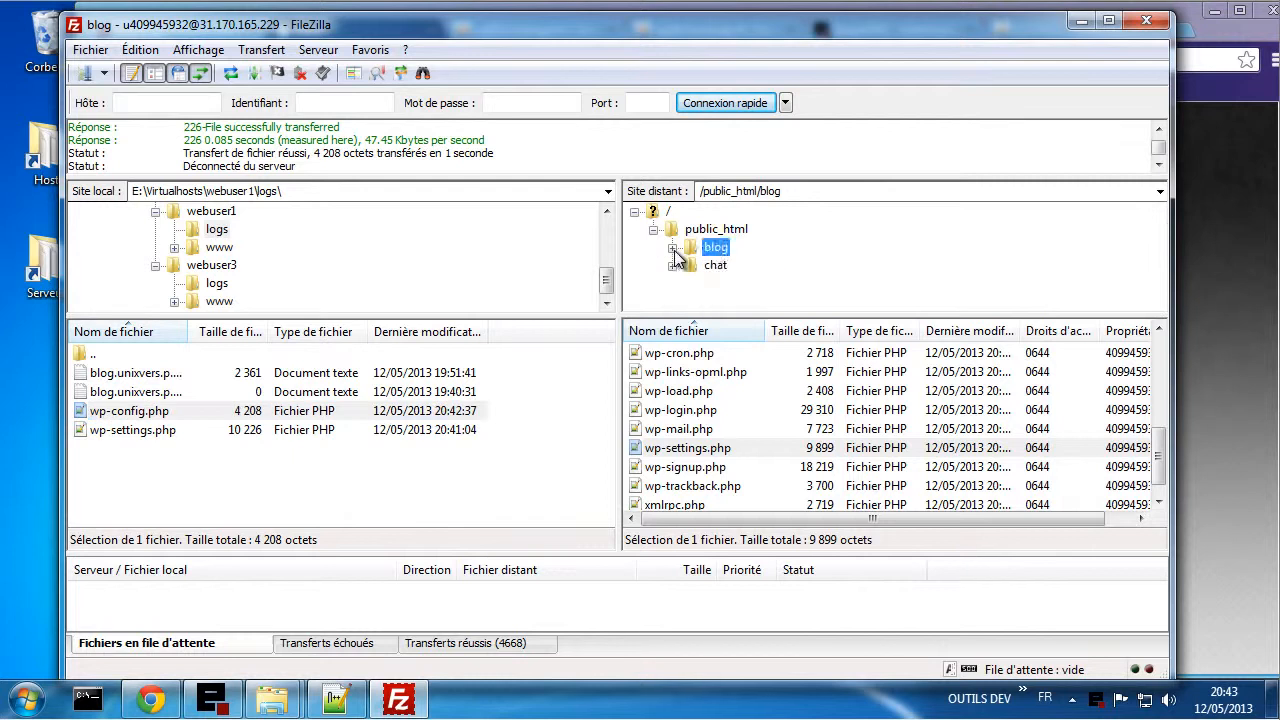
pyautogui.click(712, 266)
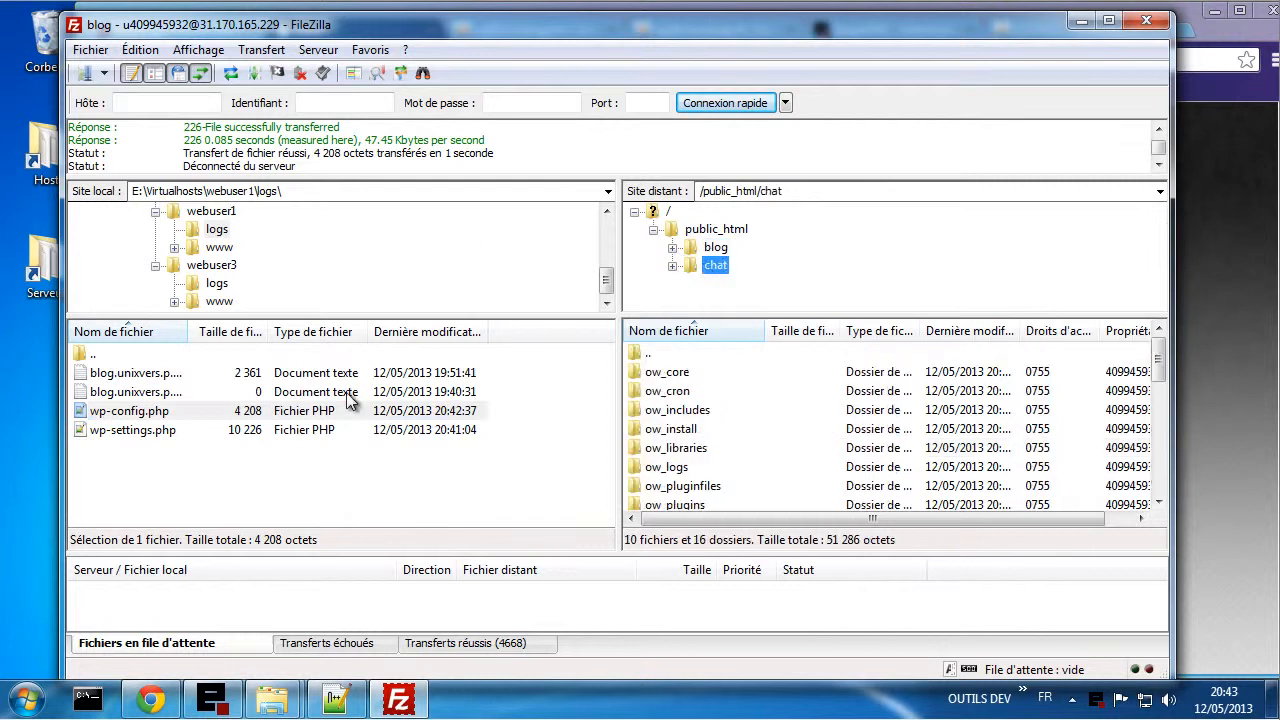
pyautogui.rightClick(131, 437)
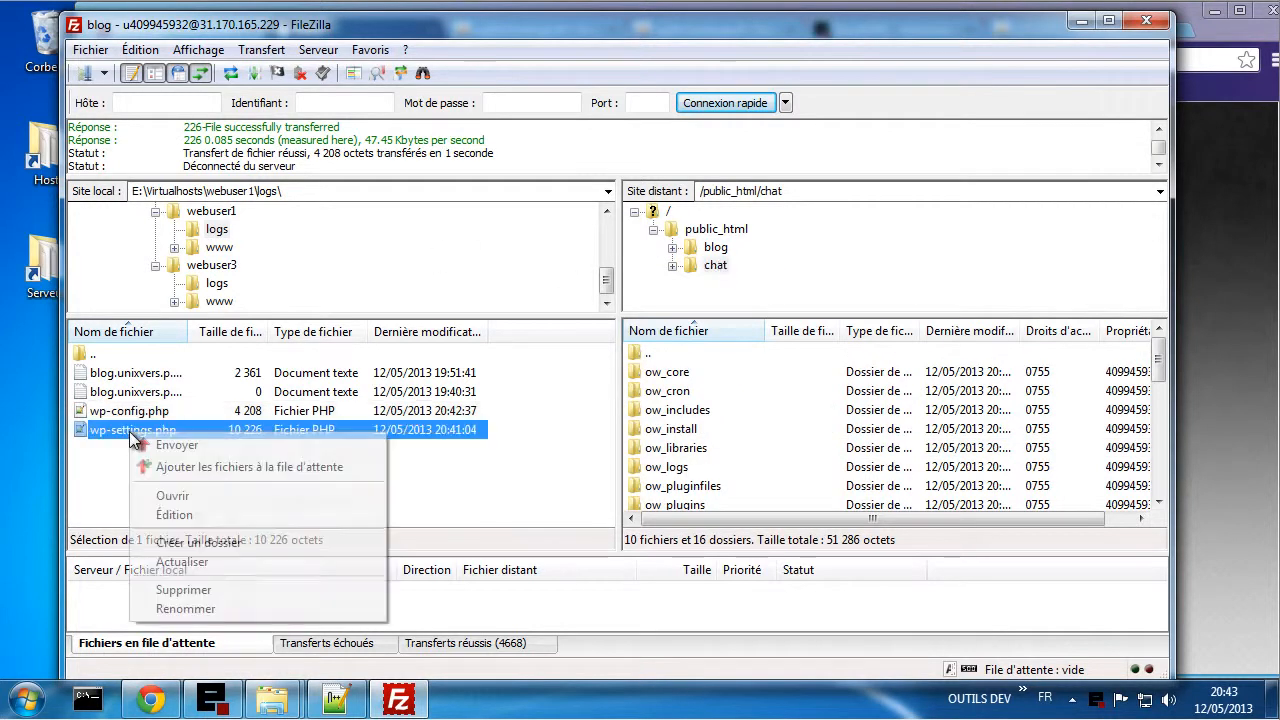
pyautogui.click(190, 590)
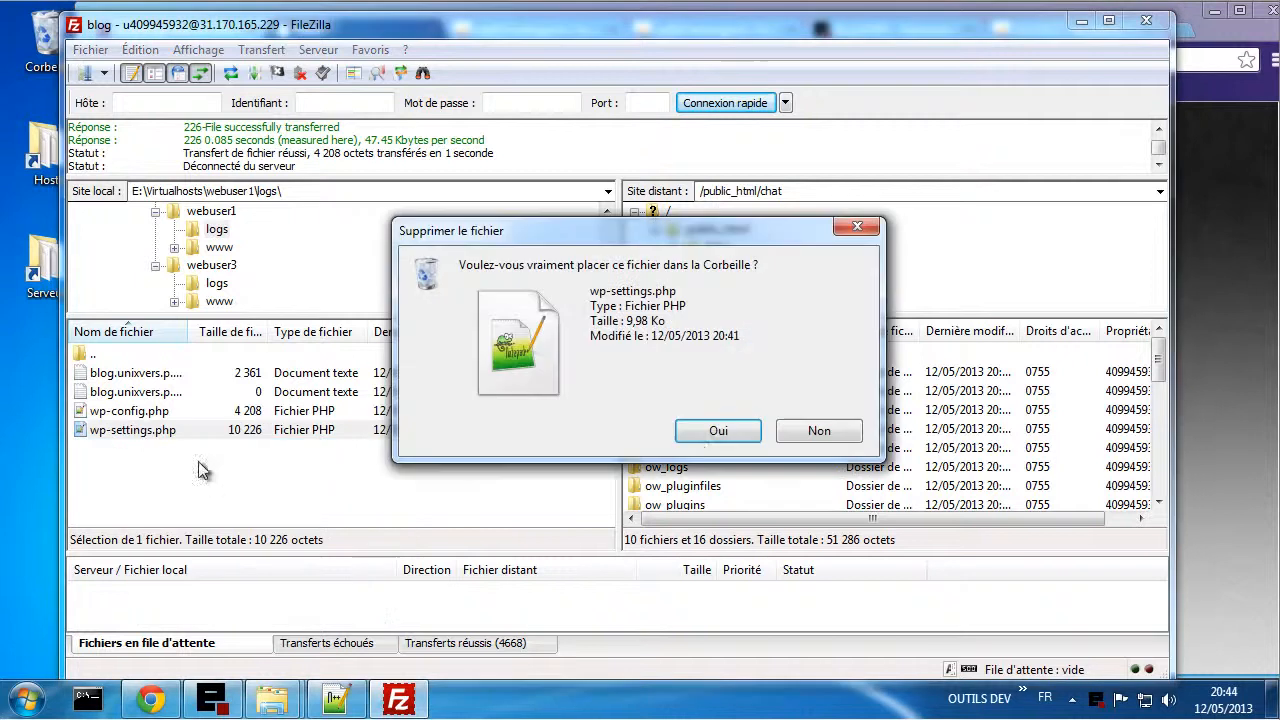
pyautogui.click(700, 434)
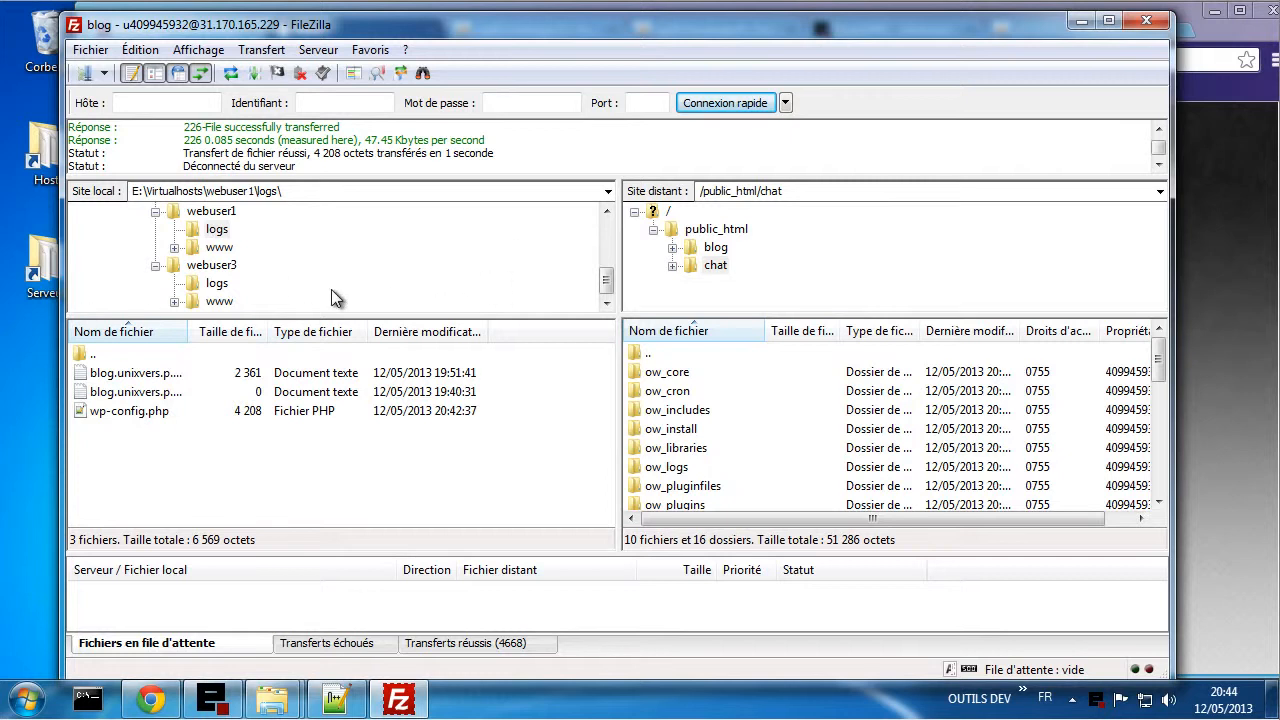
# - Open the local webuser3\logs folder and try to open the ow_includes folder inside the remote chat folder
pyautogui.click(218, 302)
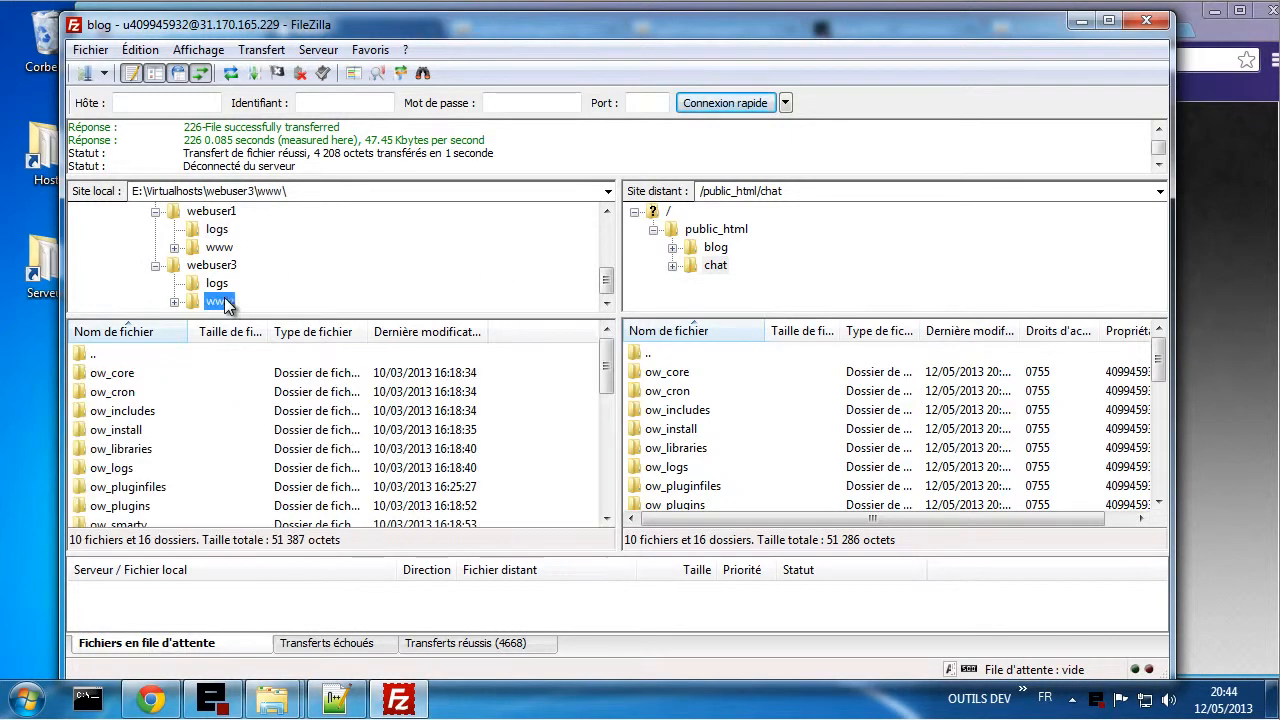
pyautogui.click(218, 284)
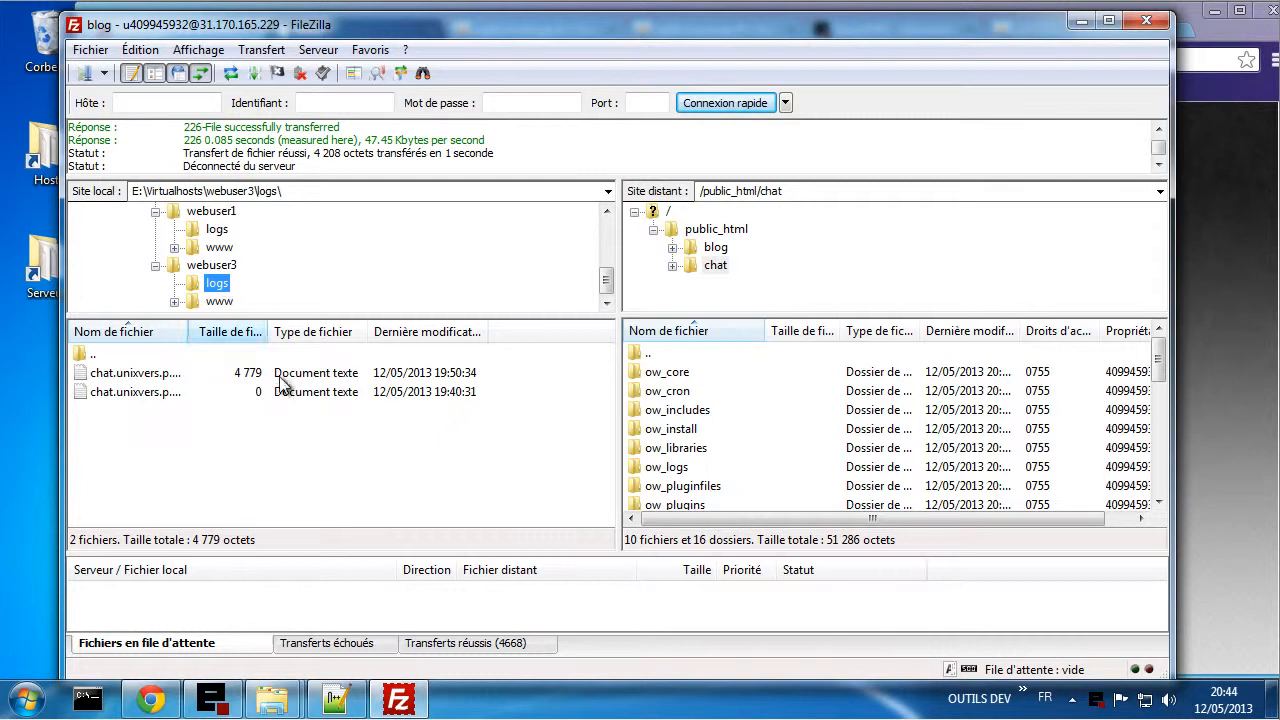
pyautogui.doubleClick(705, 407)
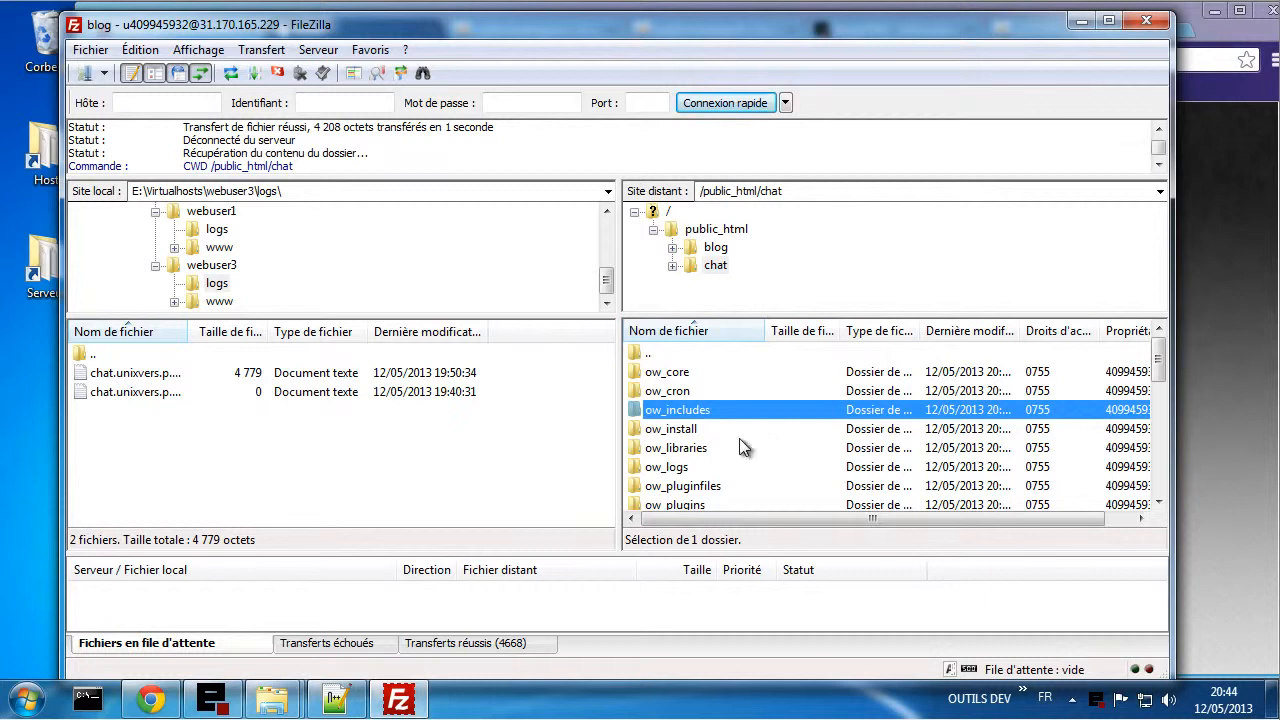
pyautogui.click(739, 445)
pyautogui.click(704, 410)
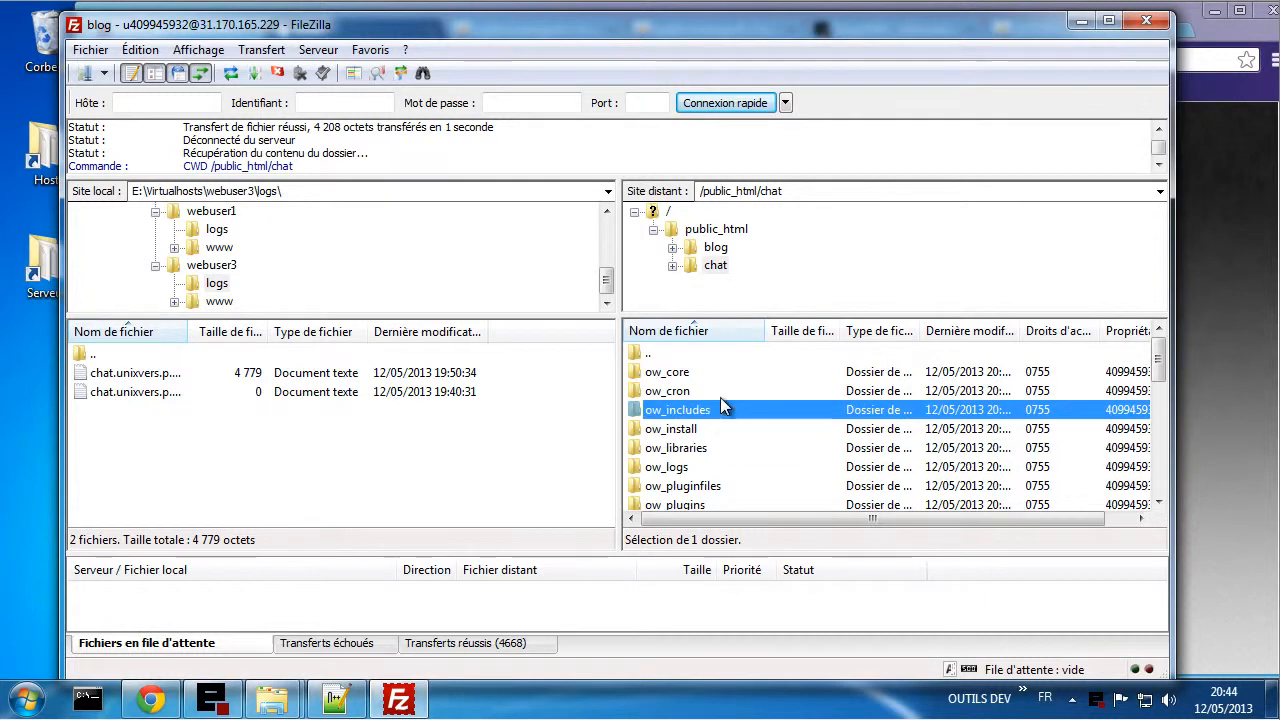
pyautogui.scroll(-2, 732, 420)
pyautogui.scroll(2, 729, 417)
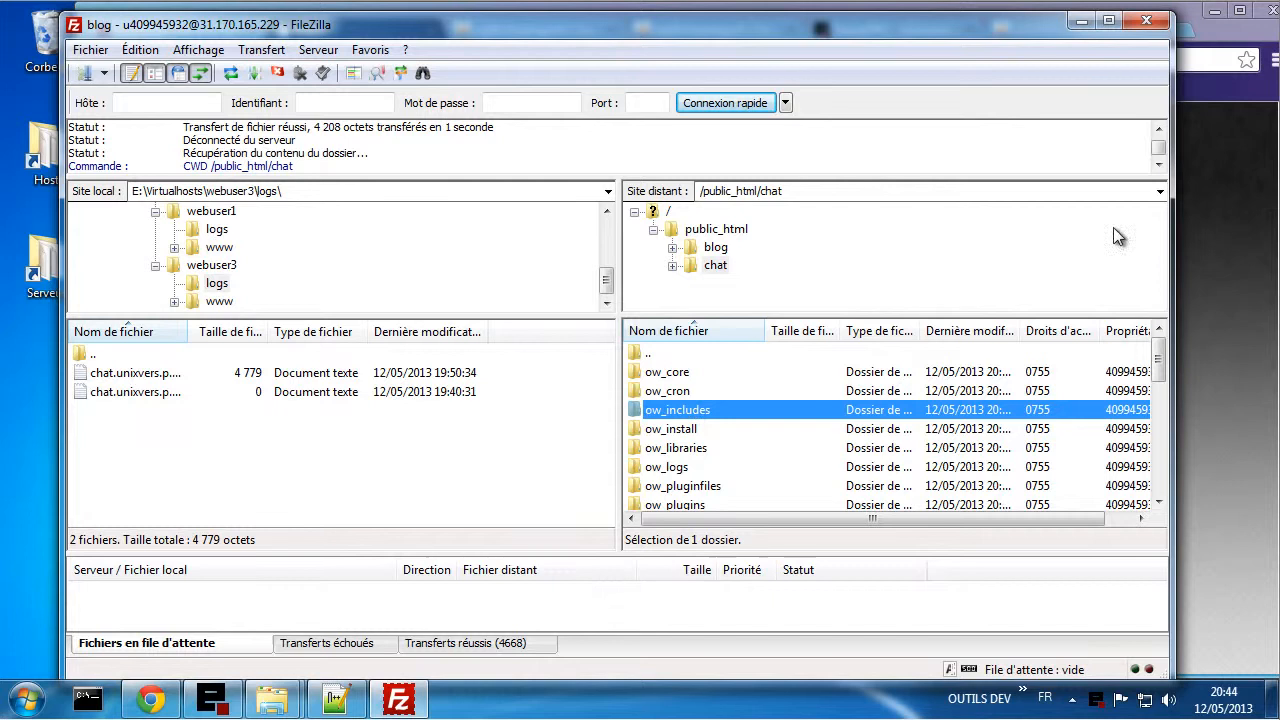
pyautogui.click(752, 467)
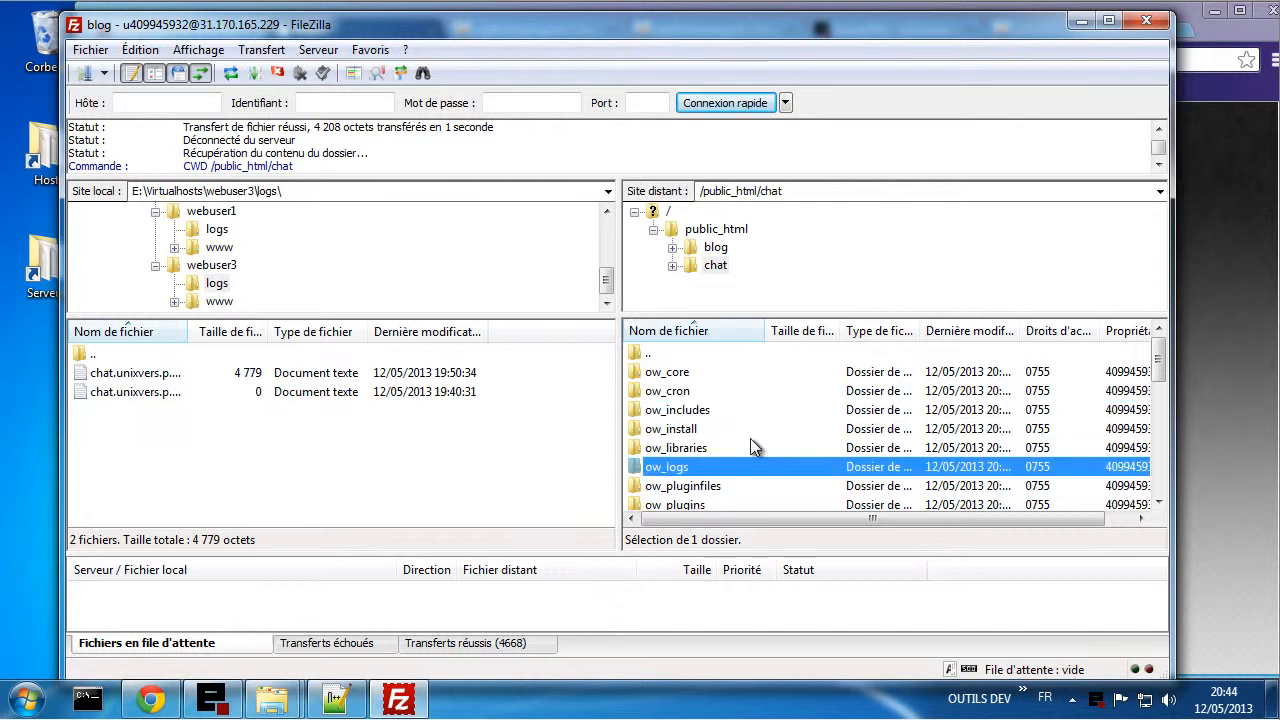
pyautogui.click(736, 430)
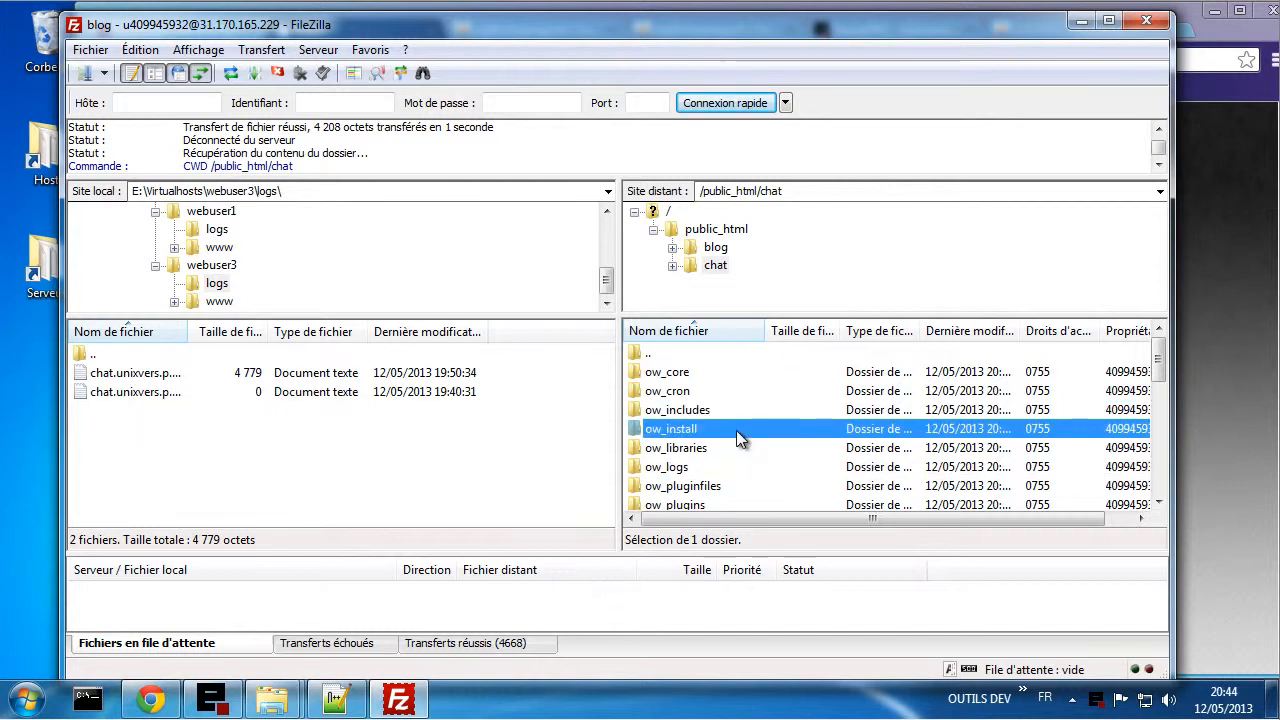
pyautogui.click(720, 409)
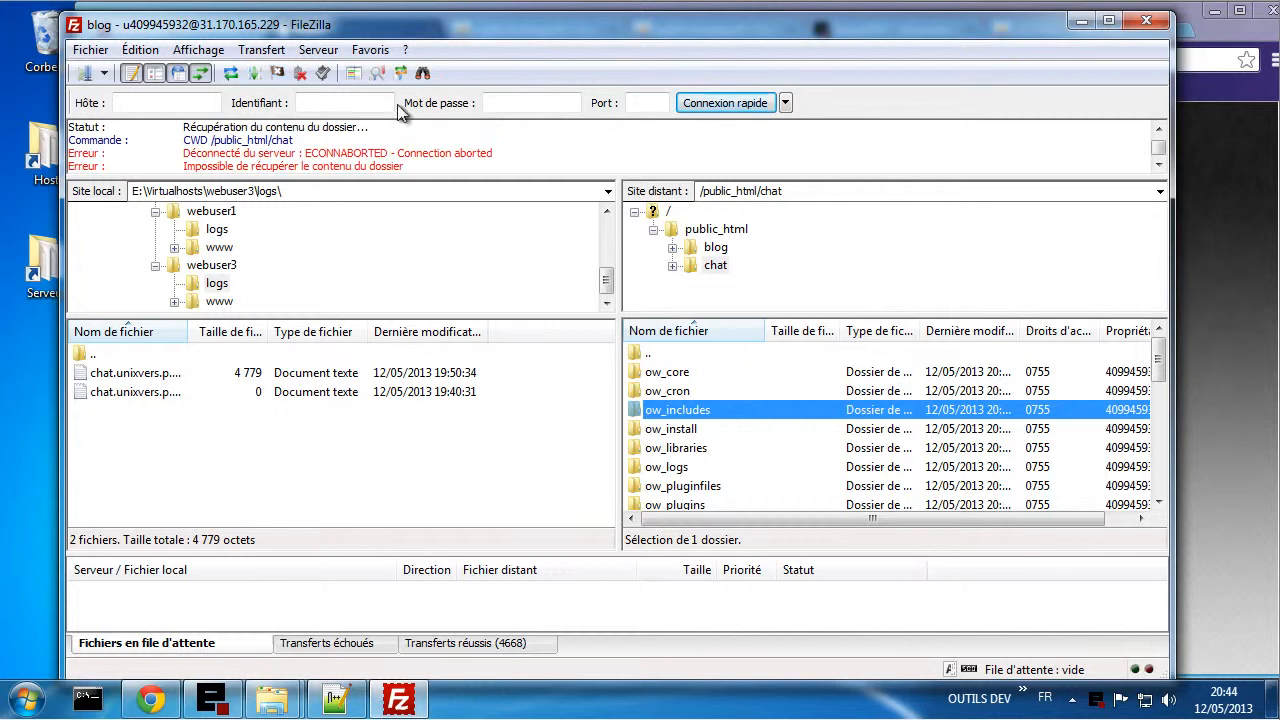
# - Reconnect to the FTP server and download config.php from /public_html/chat/ow_includes into the local webuser3\logs folder
pyautogui.click(300, 73)
pyautogui.click(322, 73)
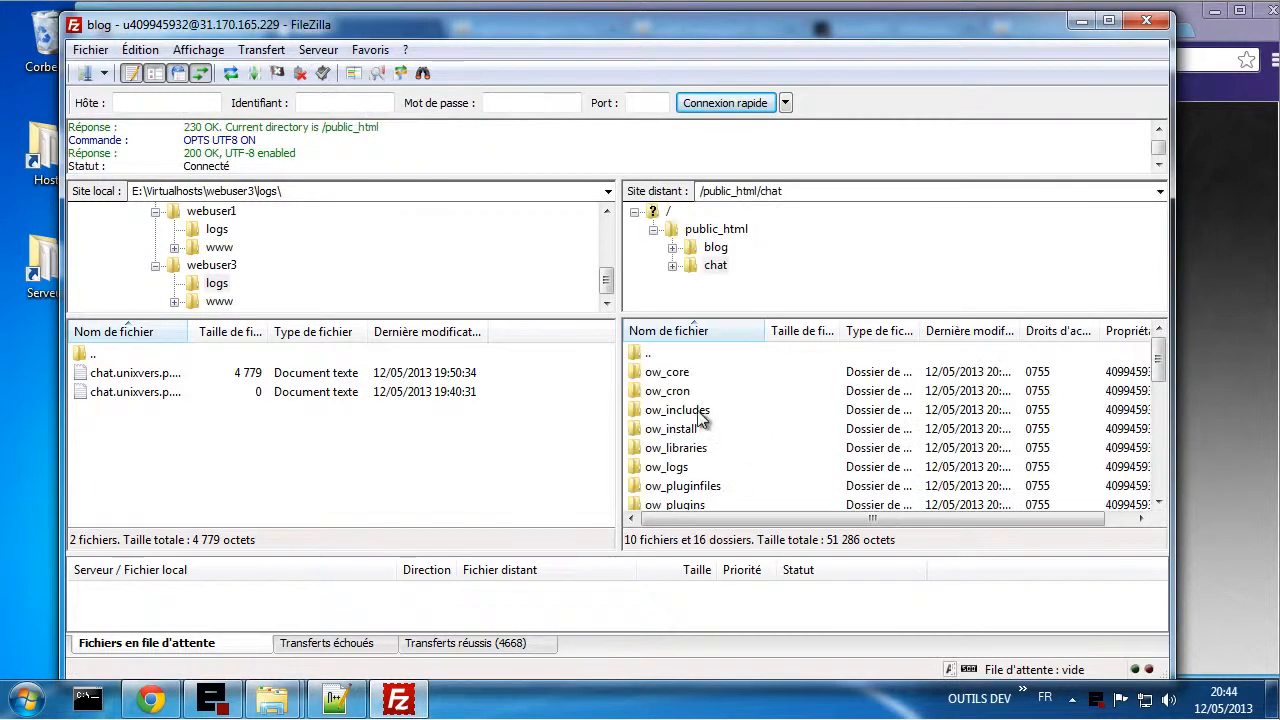
pyautogui.click(696, 409)
pyautogui.doubleClick(696, 409)
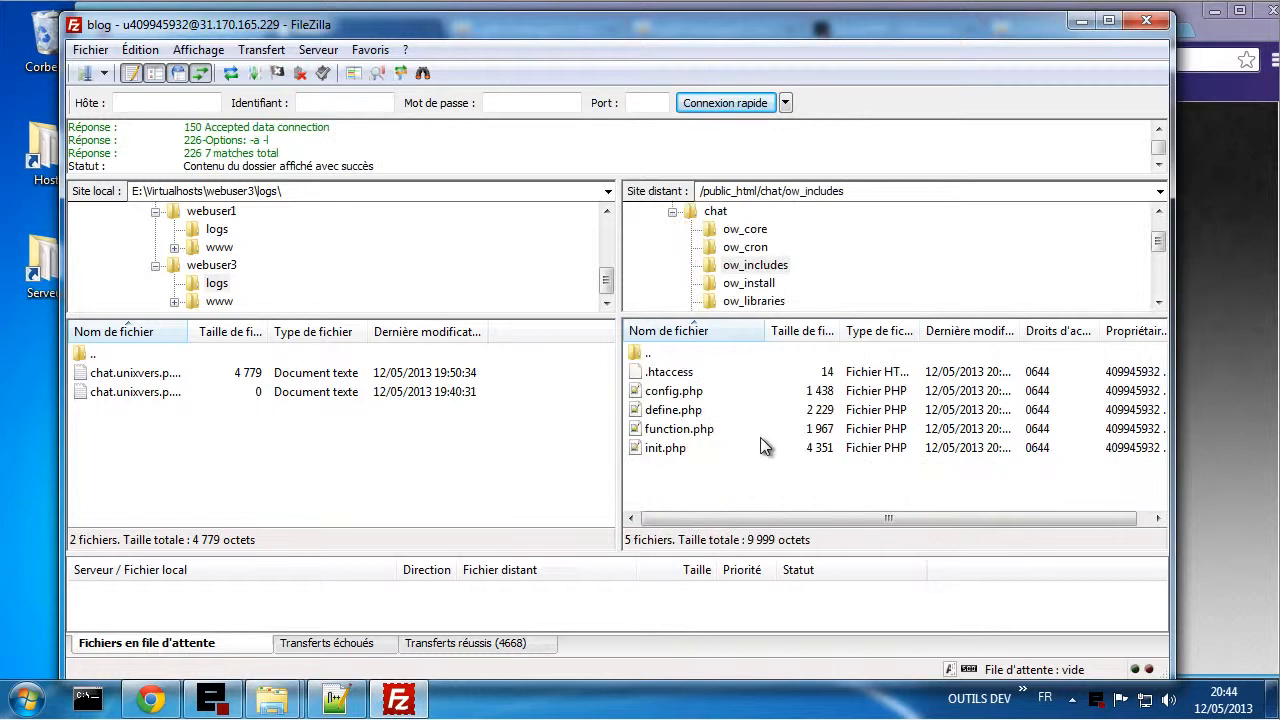
pyautogui.rightClick(688, 397)
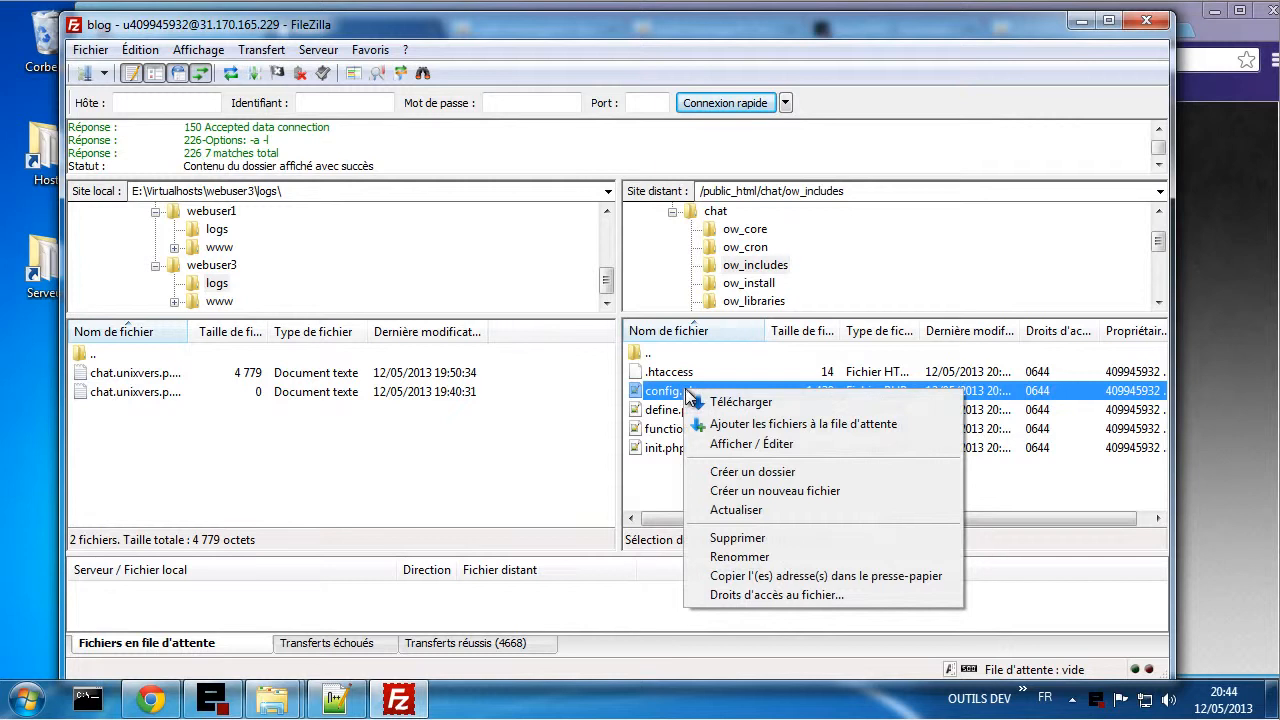
pyautogui.click(750, 404)
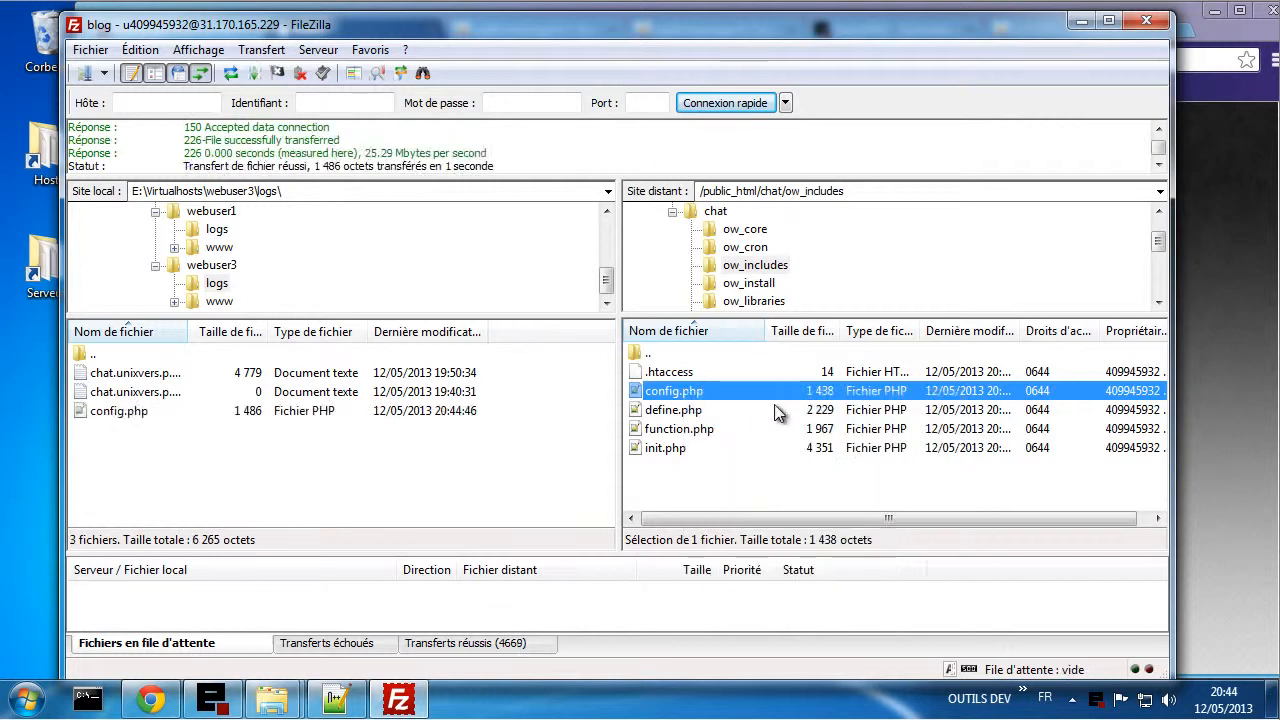
# - In Windows Explorer, go to E:\Virtualhosts\webuser3\logs and open config.php in Notepad++
pyautogui.moveTo(262, 700)
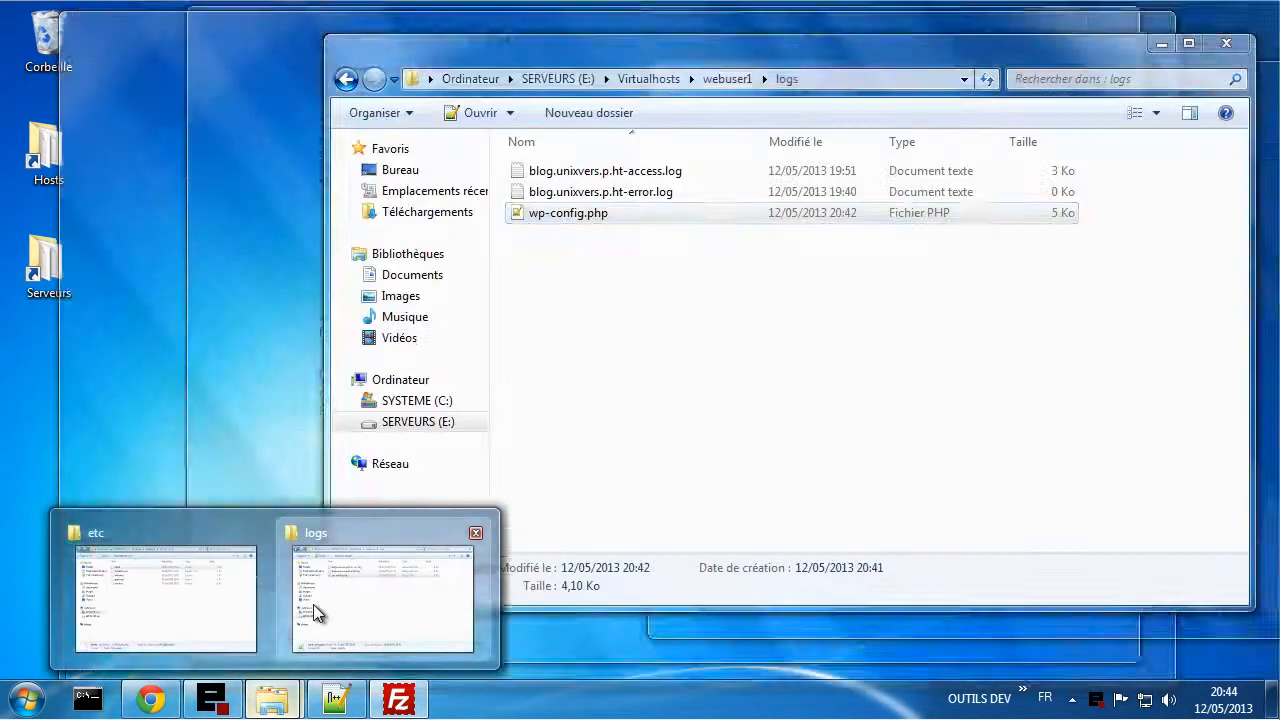
pyautogui.click(313, 604)
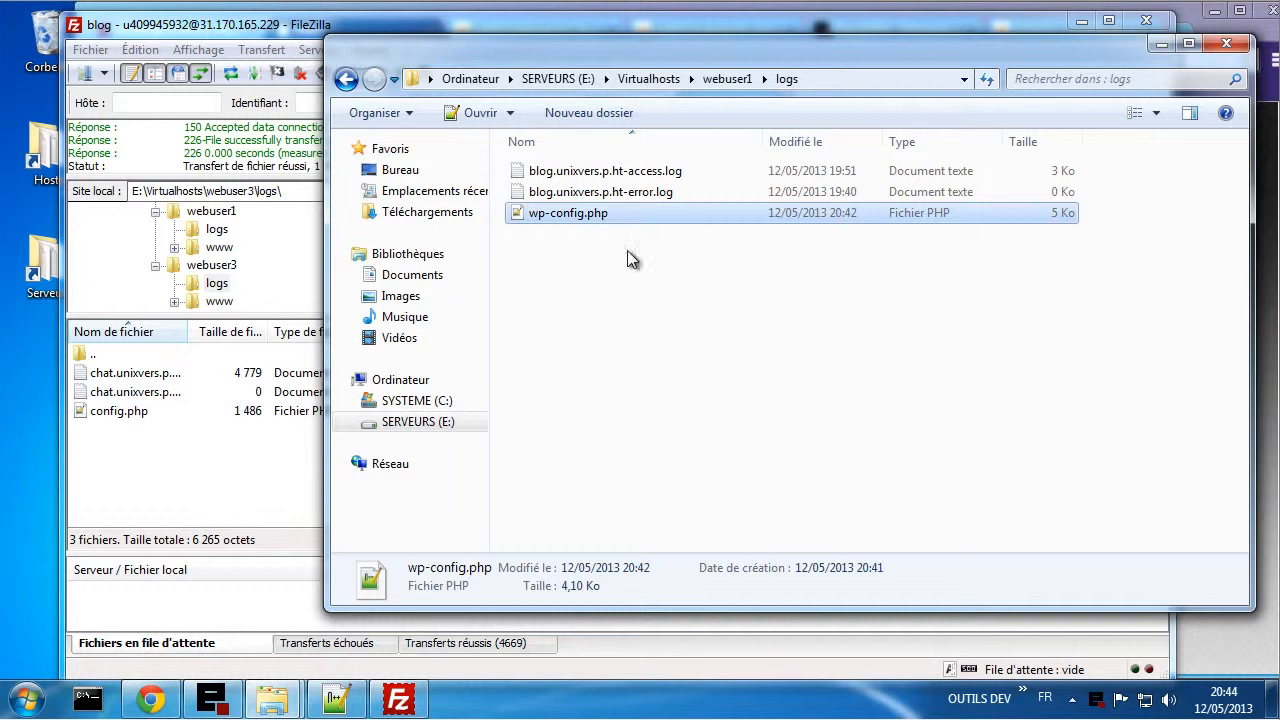
pyautogui.click(655, 80)
pyautogui.click(554, 191)
pyautogui.doubleClick(554, 190)
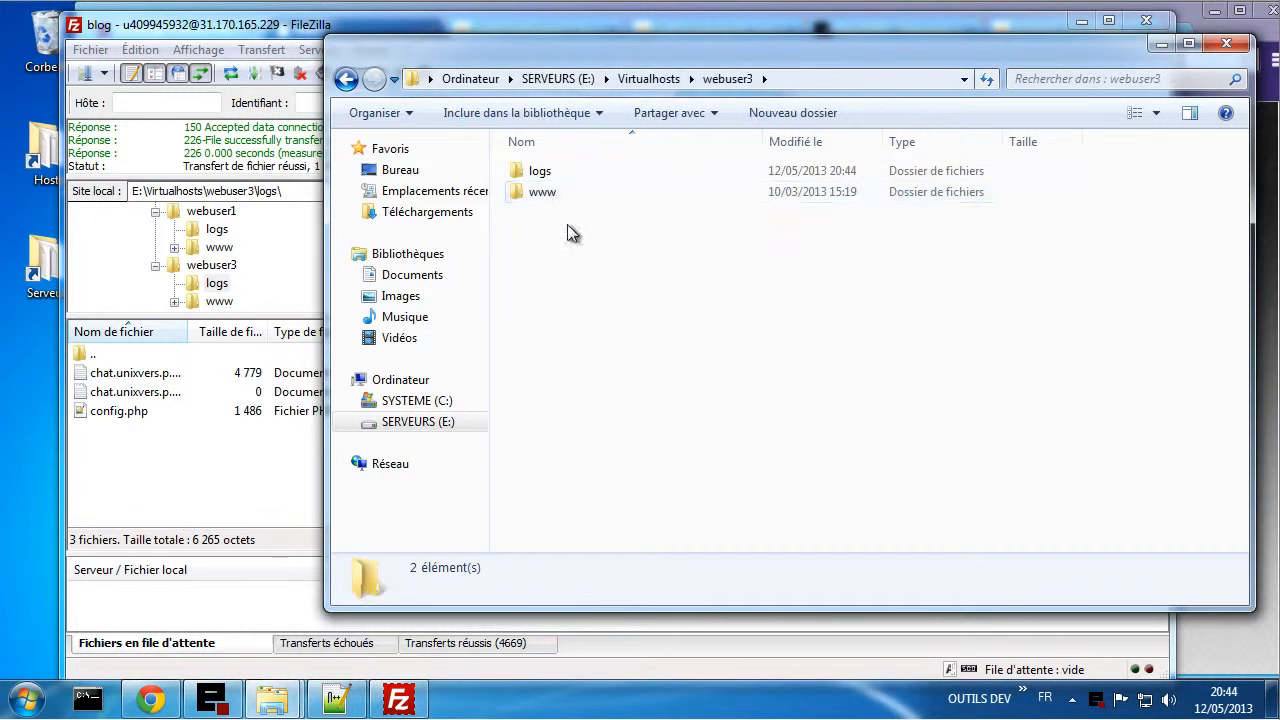
pyautogui.click(546, 180)
pyautogui.doubleClick(546, 182)
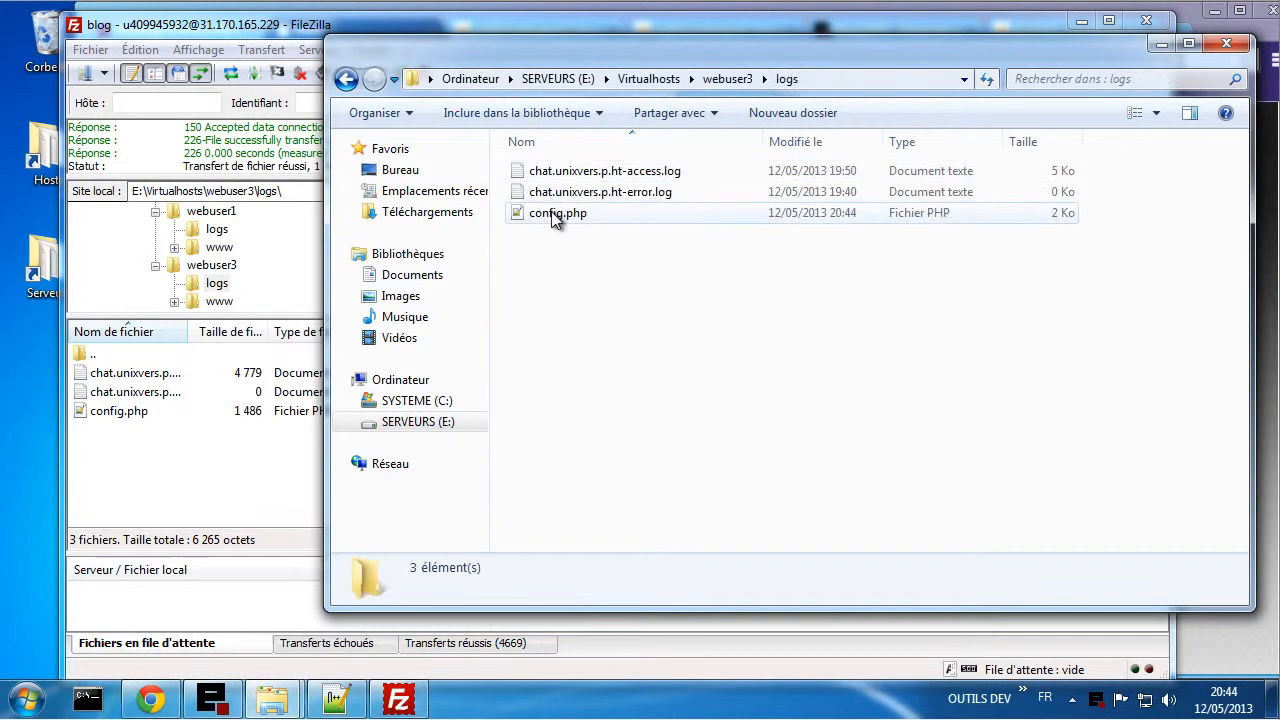
pyautogui.doubleClick(551, 212)
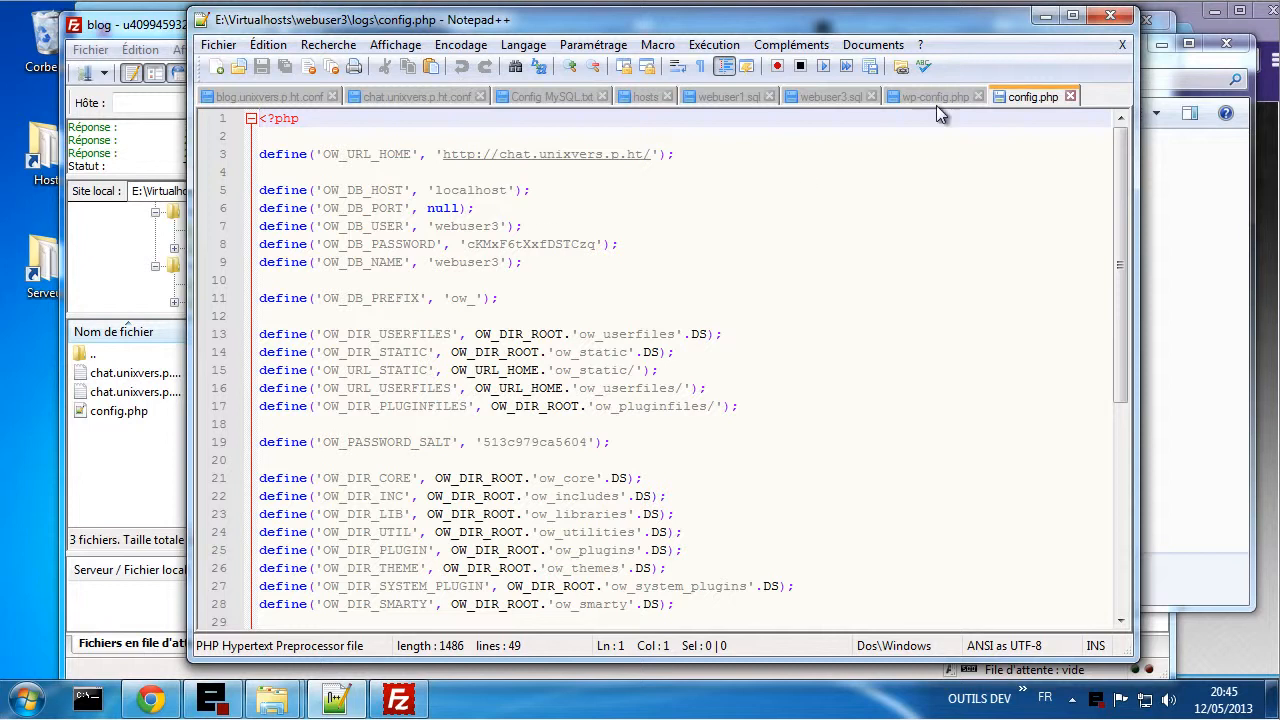
# - Copy the chat database's name from Hostinger's MySQL database list and set it as OW_DB_NAME in config.php
pyautogui.click(150, 699)
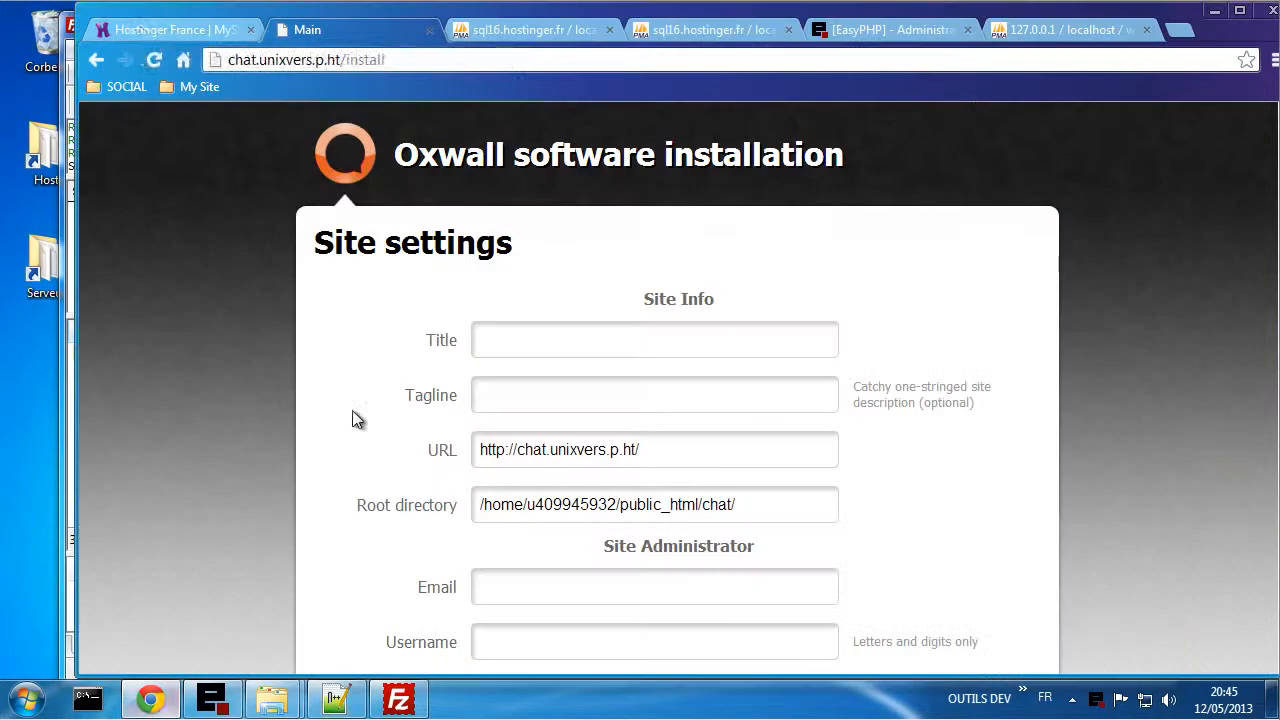
pyautogui.click(141, 26)
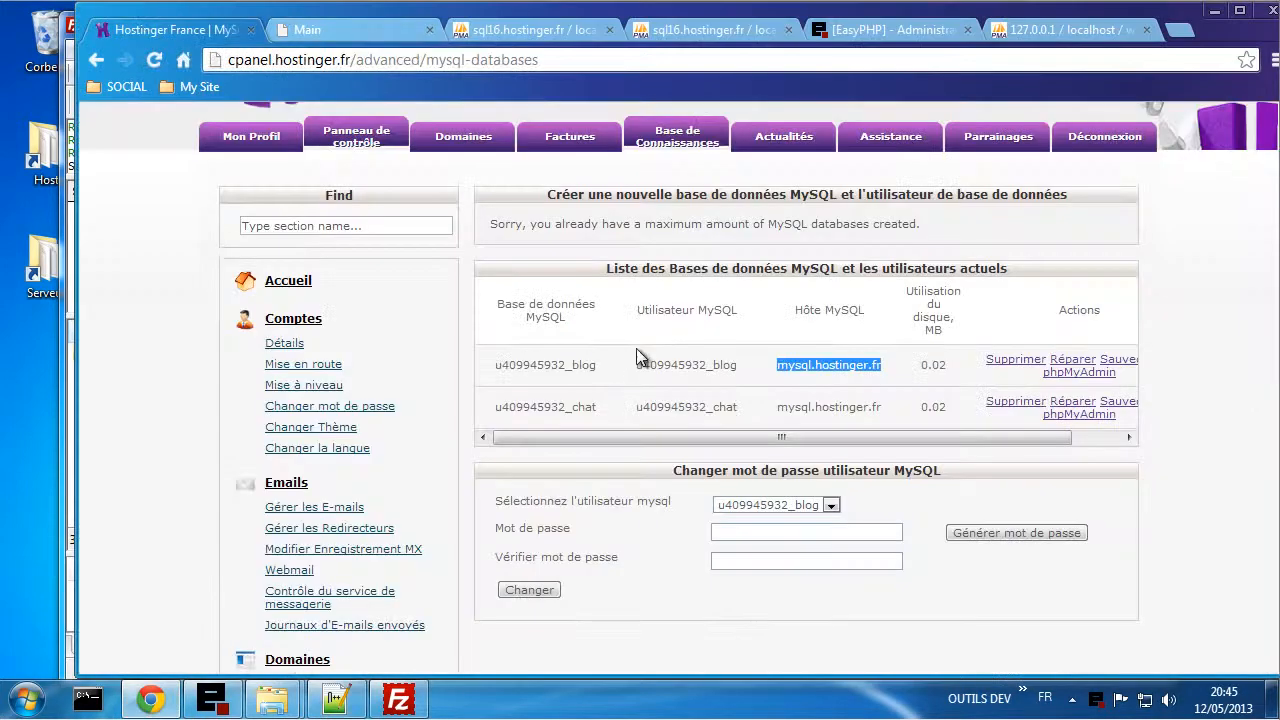
pyautogui.moveTo(599, 408); pyautogui.dragTo(489, 413)
pyautogui.hotkey('ctrl', 'c')
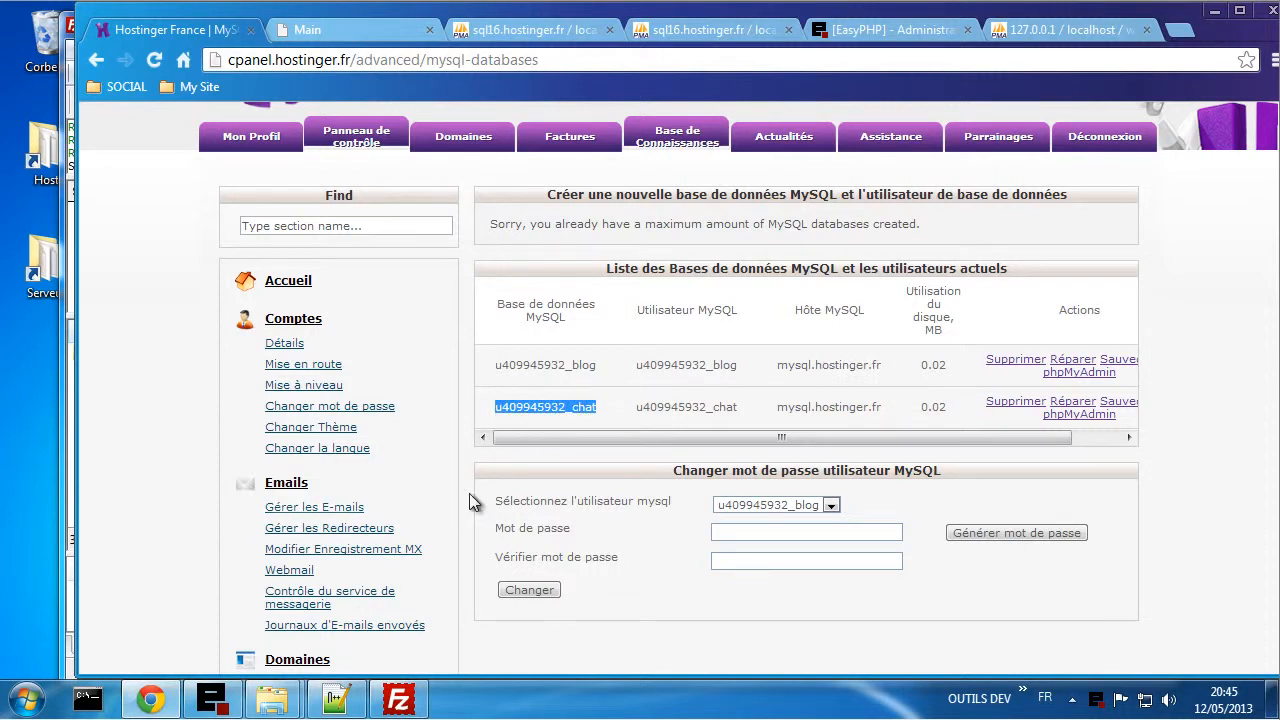
pyautogui.click(336, 699)
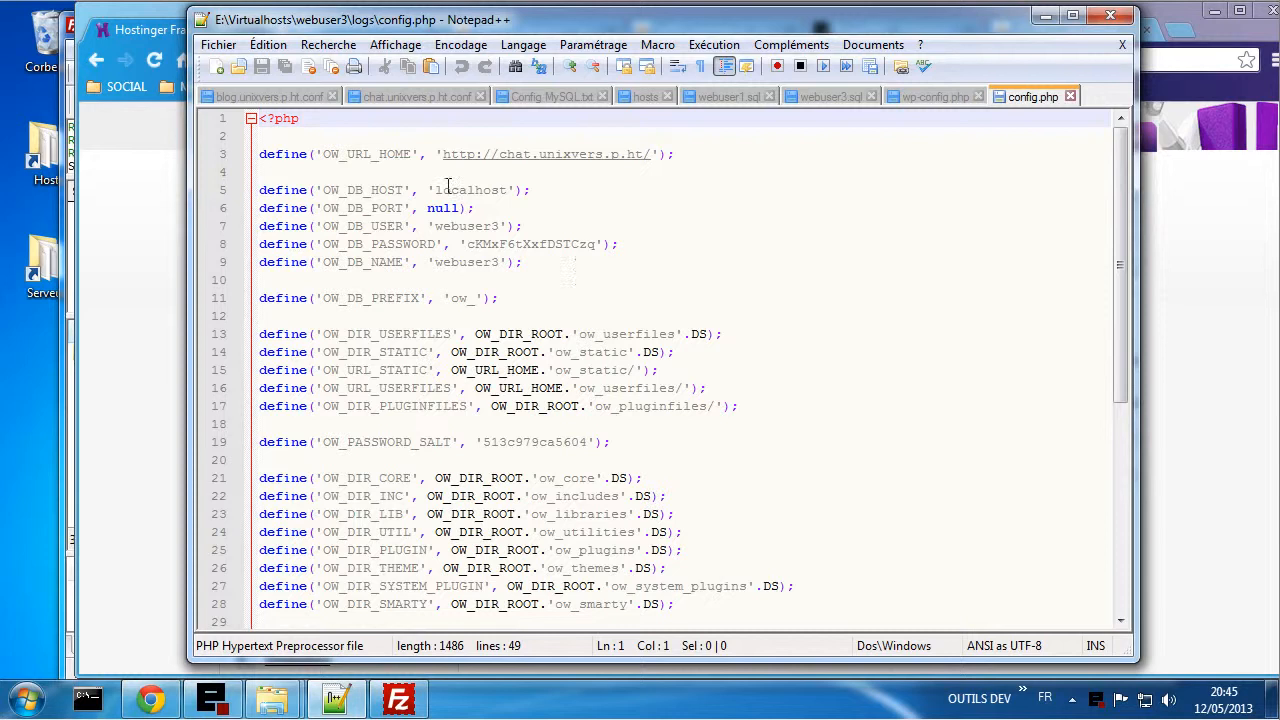
pyautogui.doubleClick(465, 262)
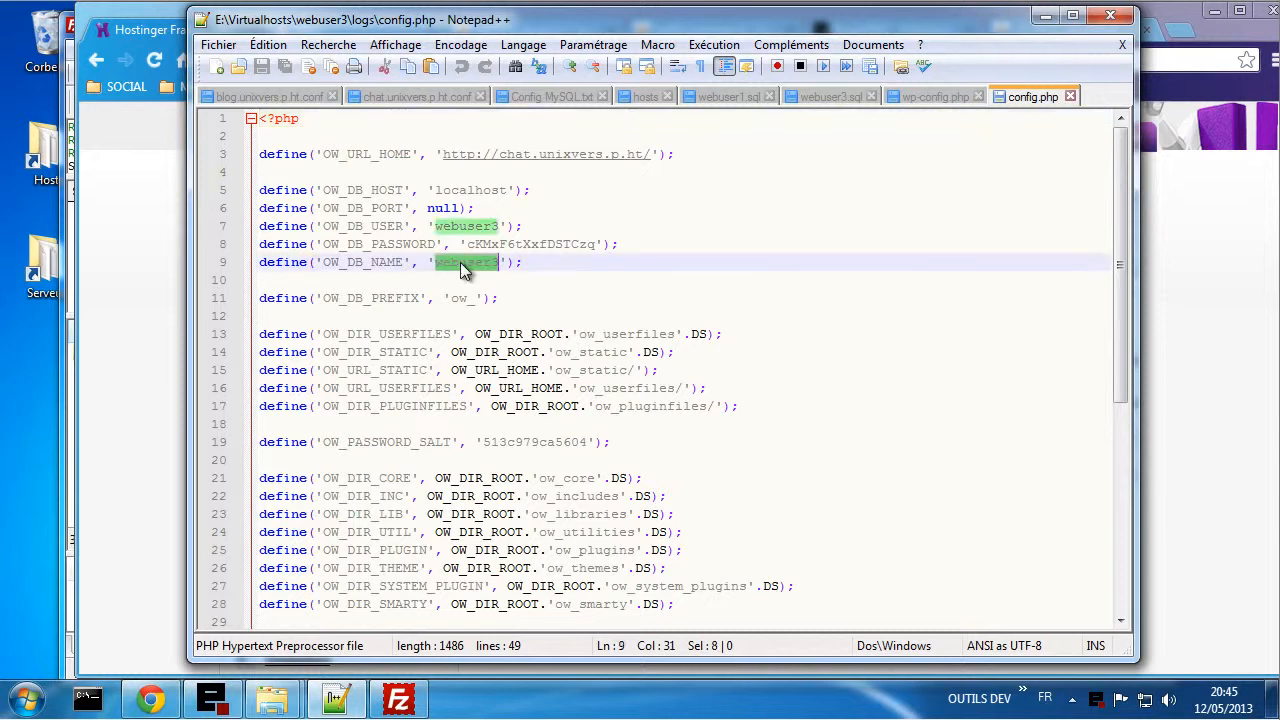
pyautogui.hotkey('ctrl', 'v')
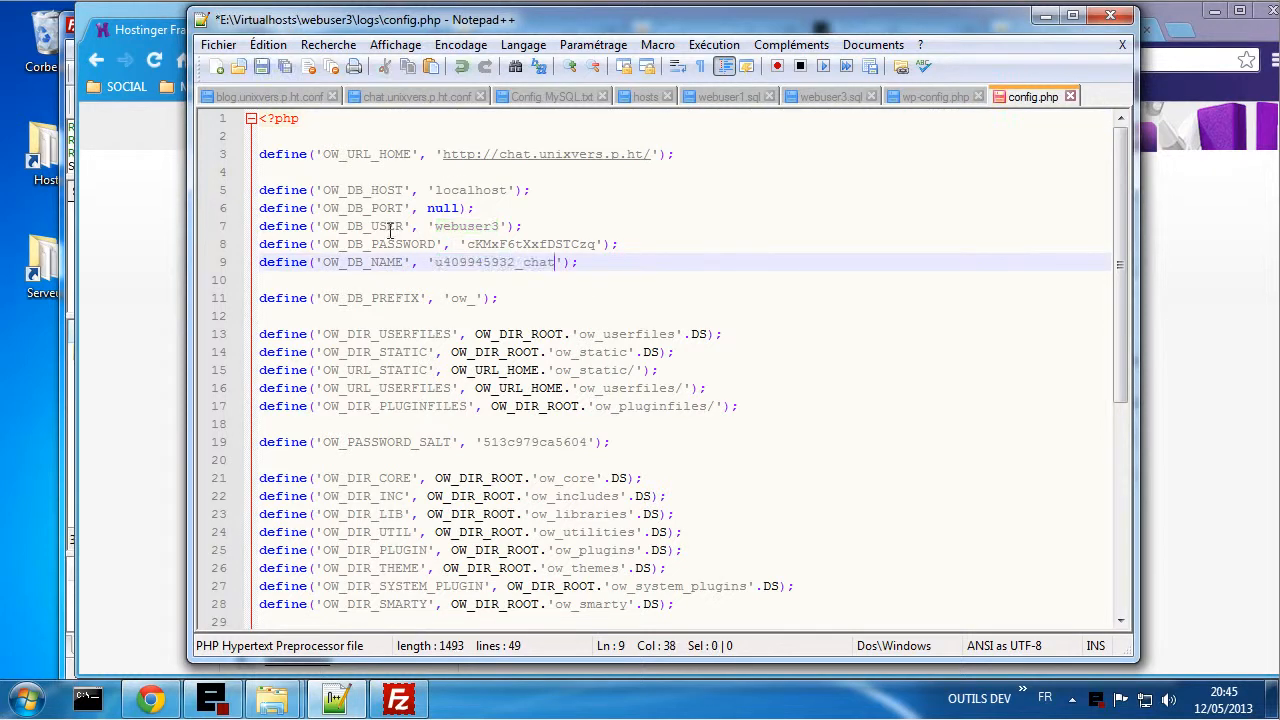
# - Copy the chat database's MySQL user name from Hostinger's database list and set it as OW_DB_USER in config.php
pyautogui.click(151, 699)
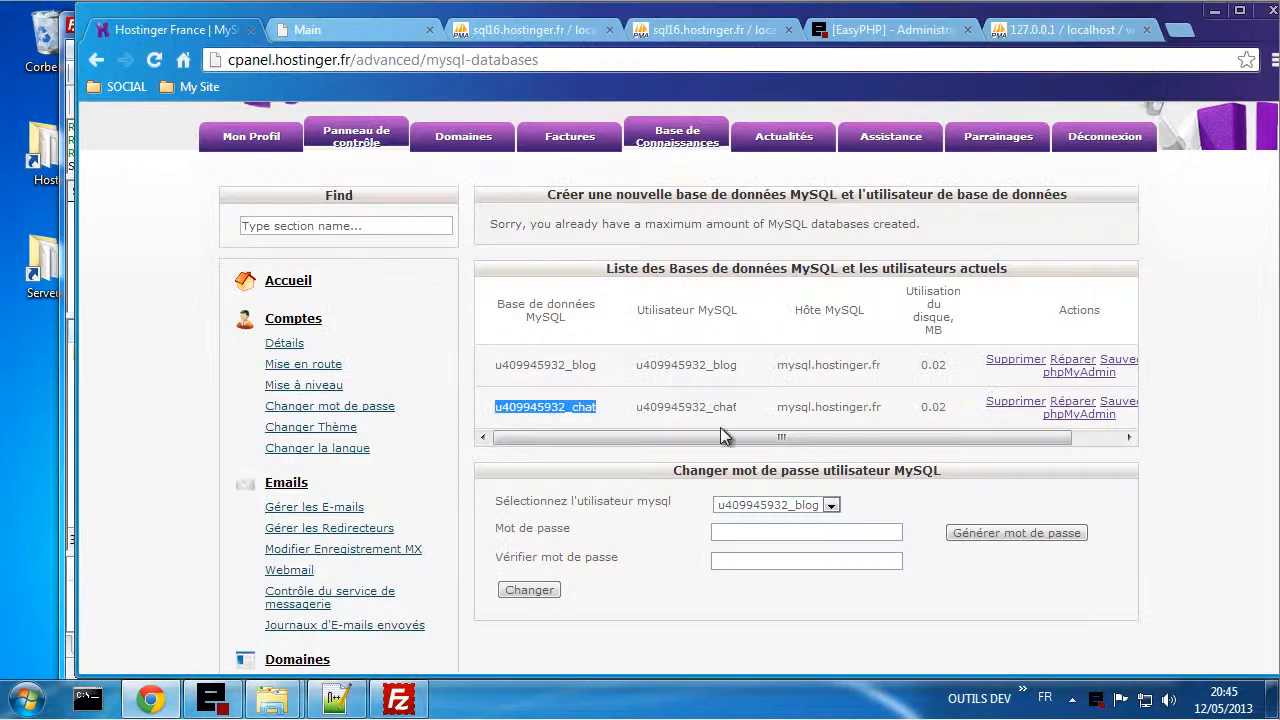
pyautogui.moveTo(741, 407); pyautogui.dragTo(628, 412)
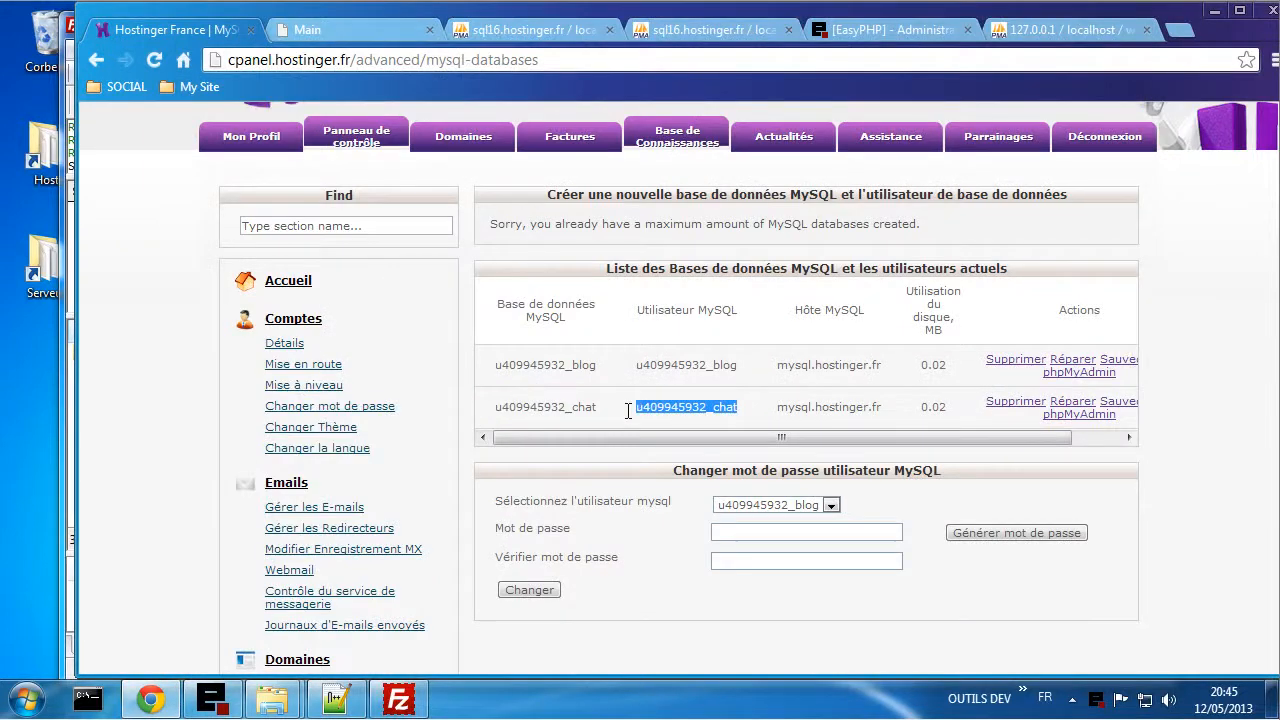
pyautogui.click(336, 699)
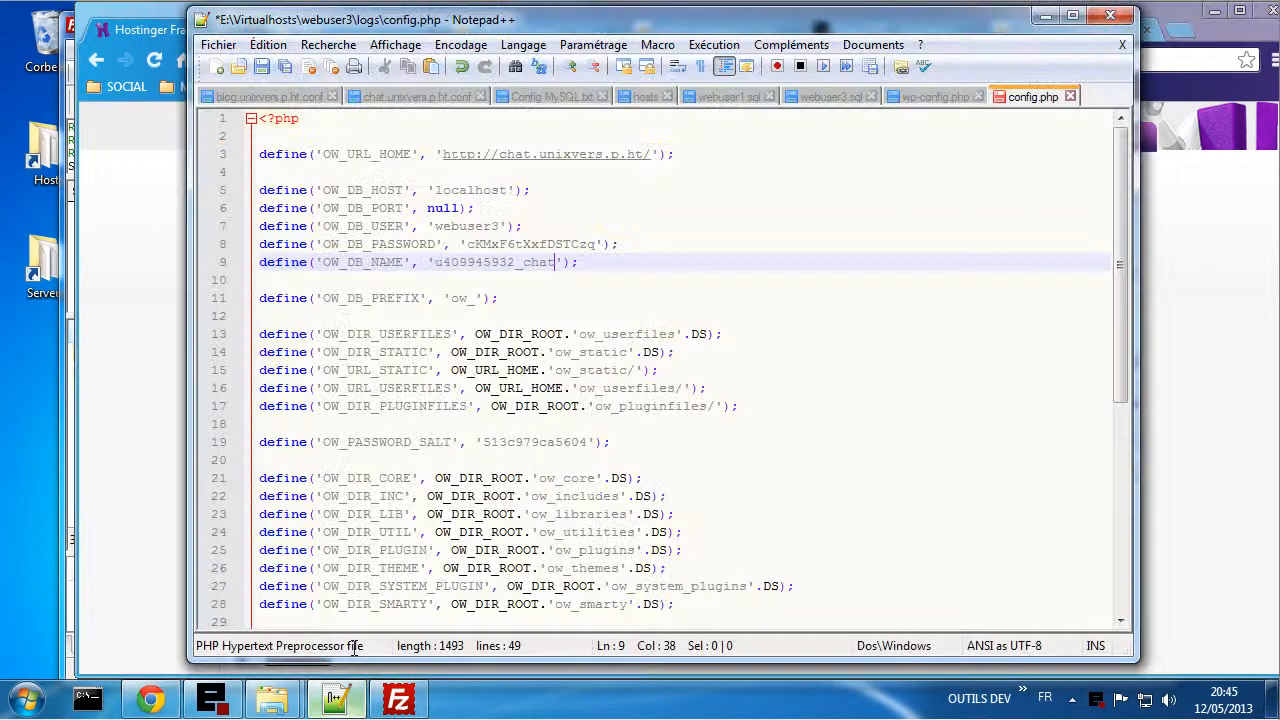
pyautogui.doubleClick(452, 225)
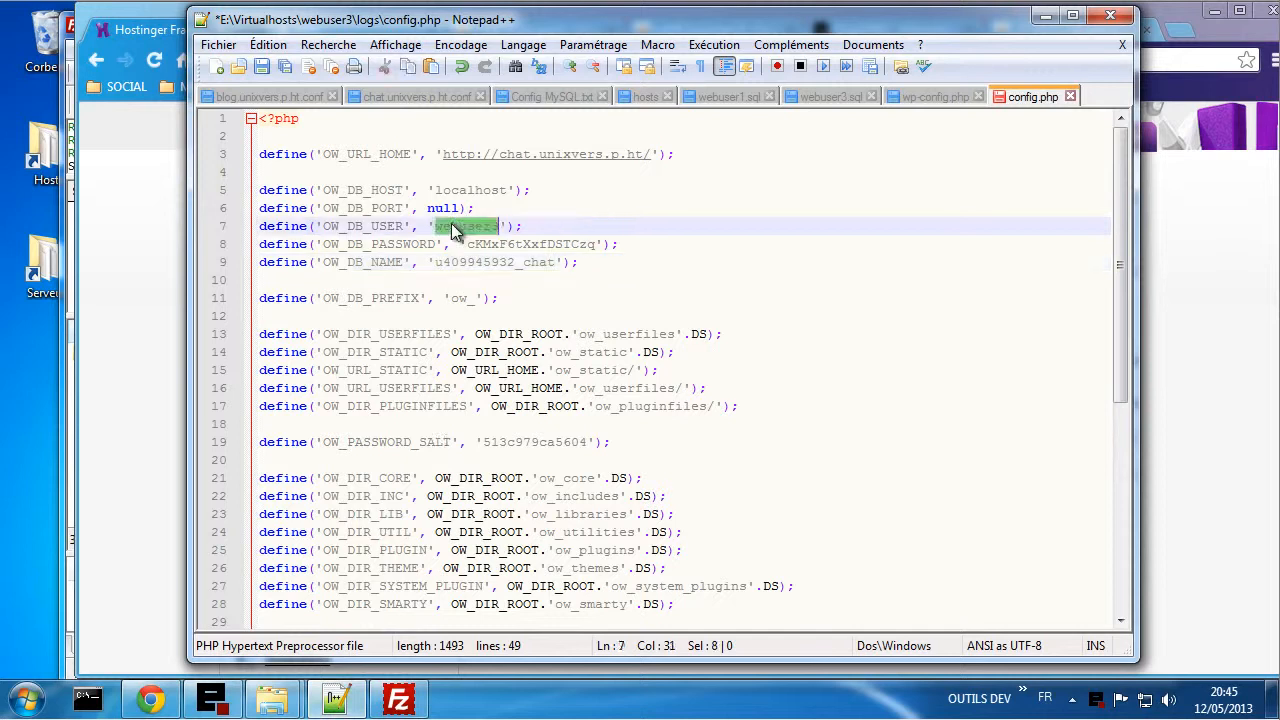
pyautogui.hotkey('ctrl', 'v')
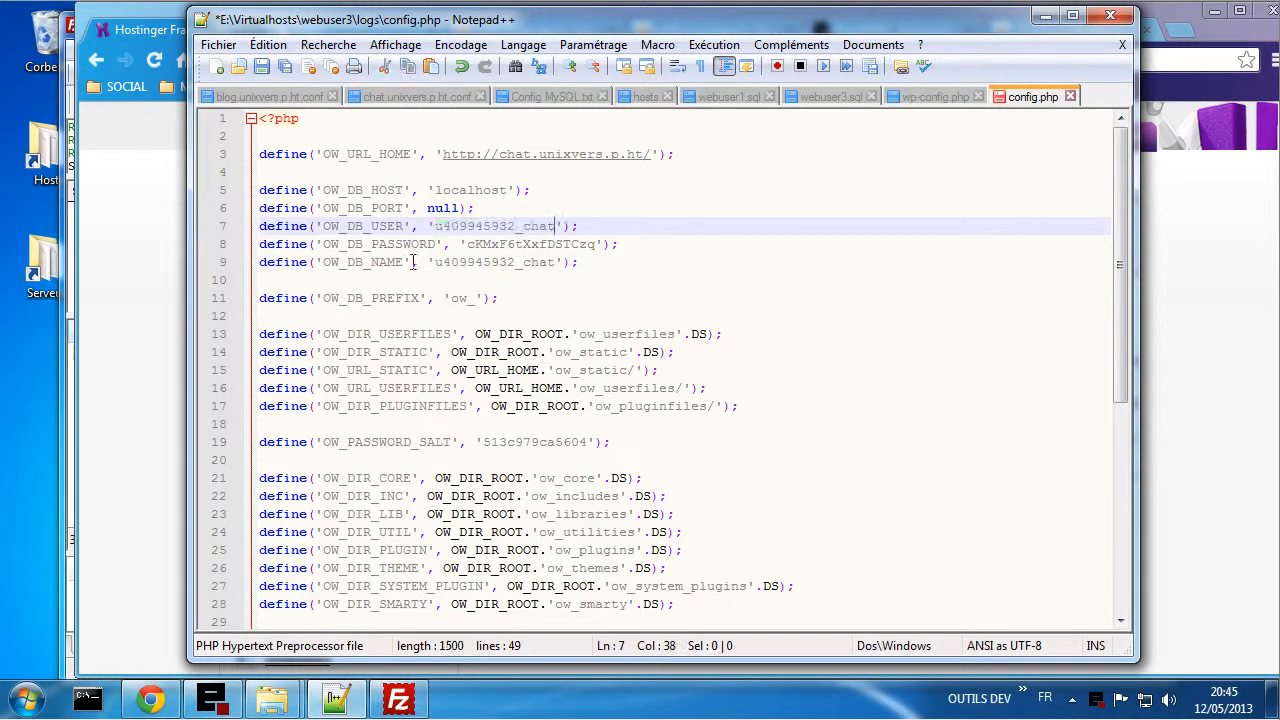
# - Copy the chat database's MySQL host, set OW_DB_HOST to mysql.hostinger.fr in config.php, and save the file
pyautogui.click(143, 378)
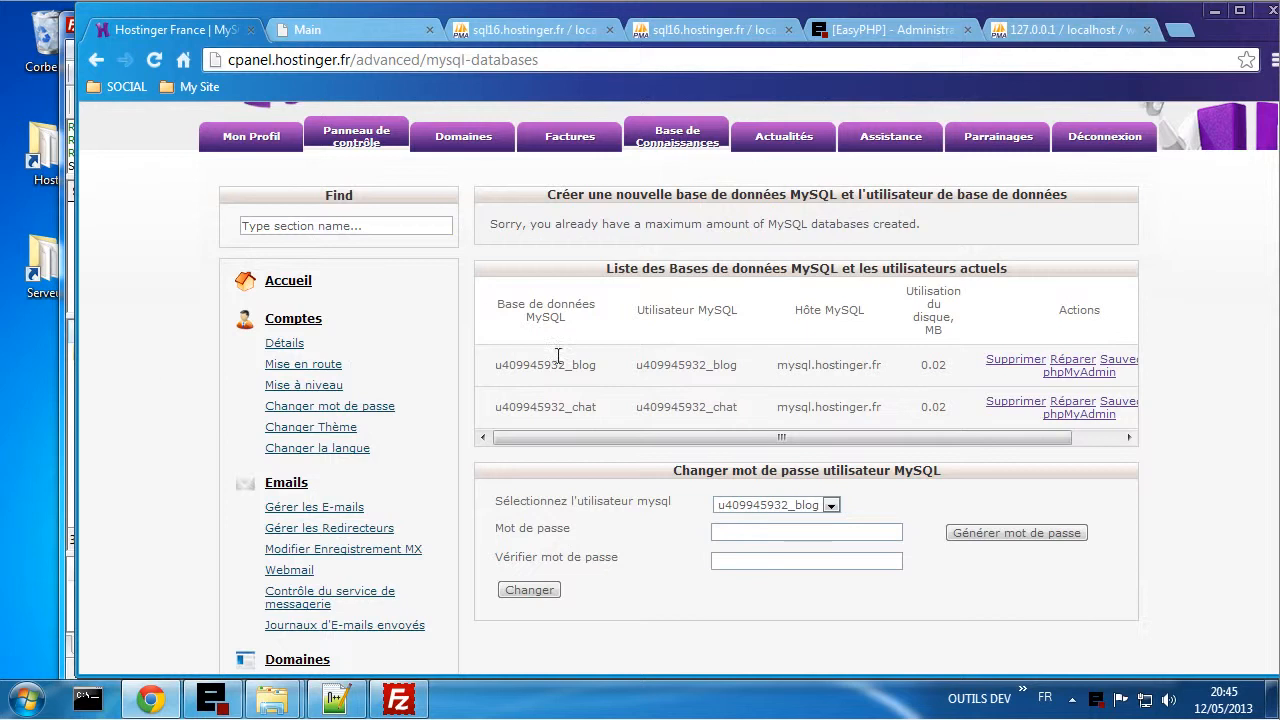
pyautogui.moveTo(900, 407); pyautogui.dragTo(775, 409)
pyautogui.hotkey('ctrl', 'c')
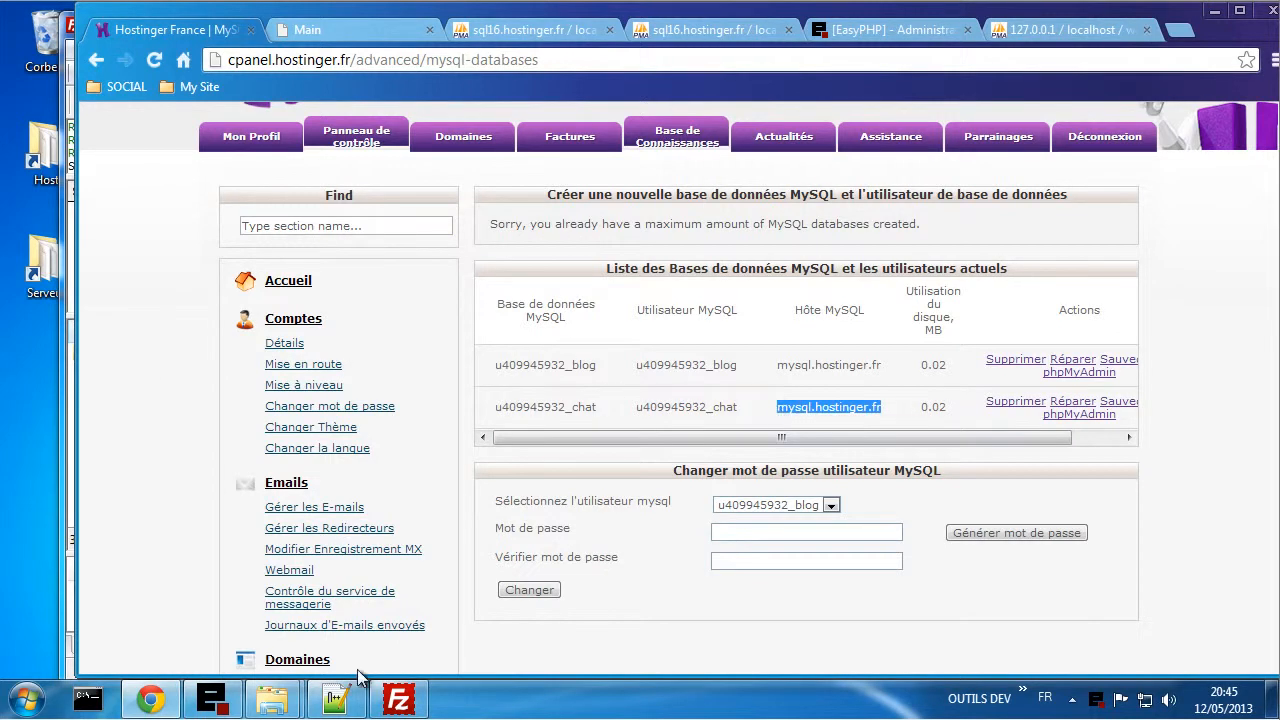
pyautogui.click(340, 700)
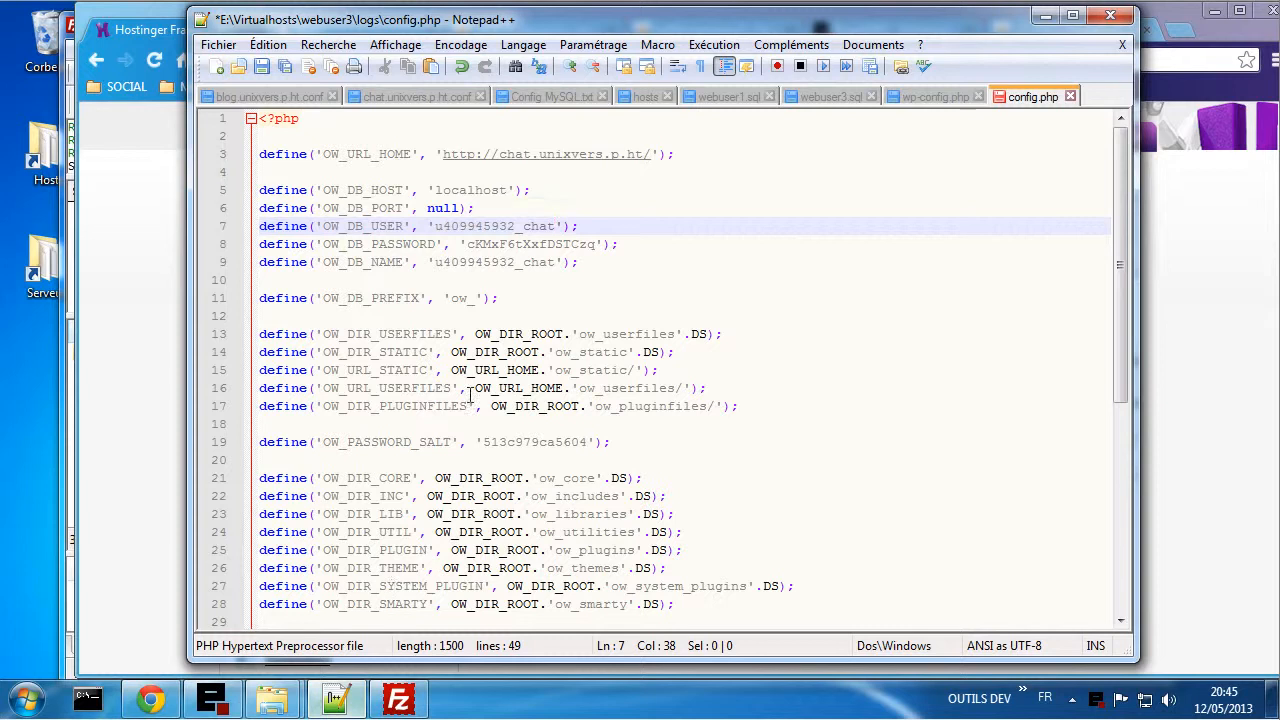
pyautogui.doubleClick(474, 192)
pyautogui.hotkey('ctrl', 'v')
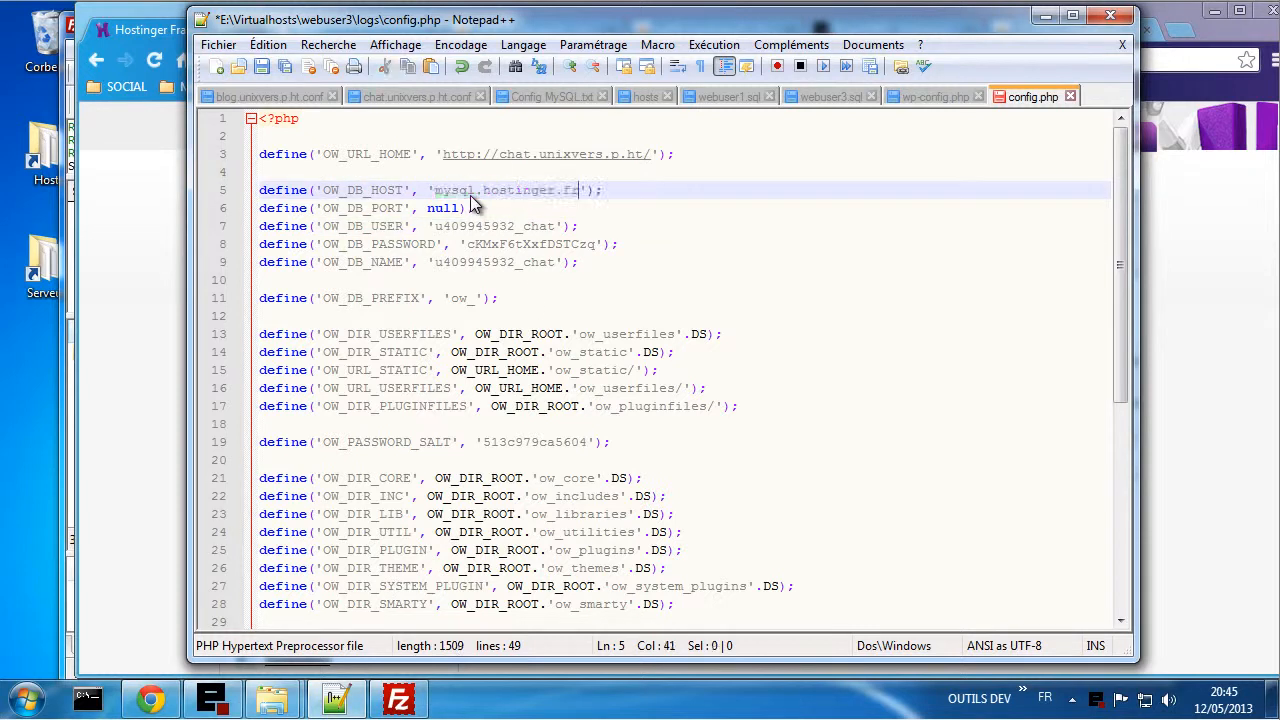
pyautogui.hotkey('ctrl', 's')
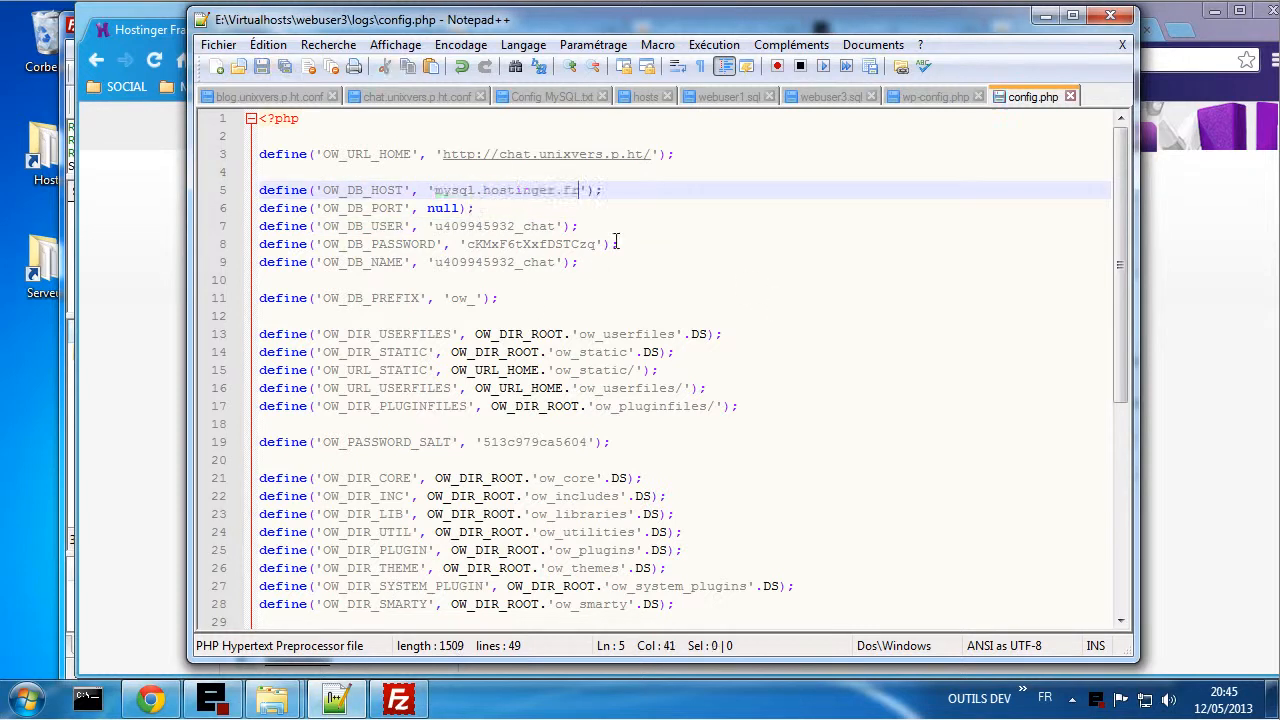
# - In FileZilla, refresh the local webuser3\logs folder and upload the edited config.php to /public_html/chat/ow_includes
pyautogui.click(398, 698)
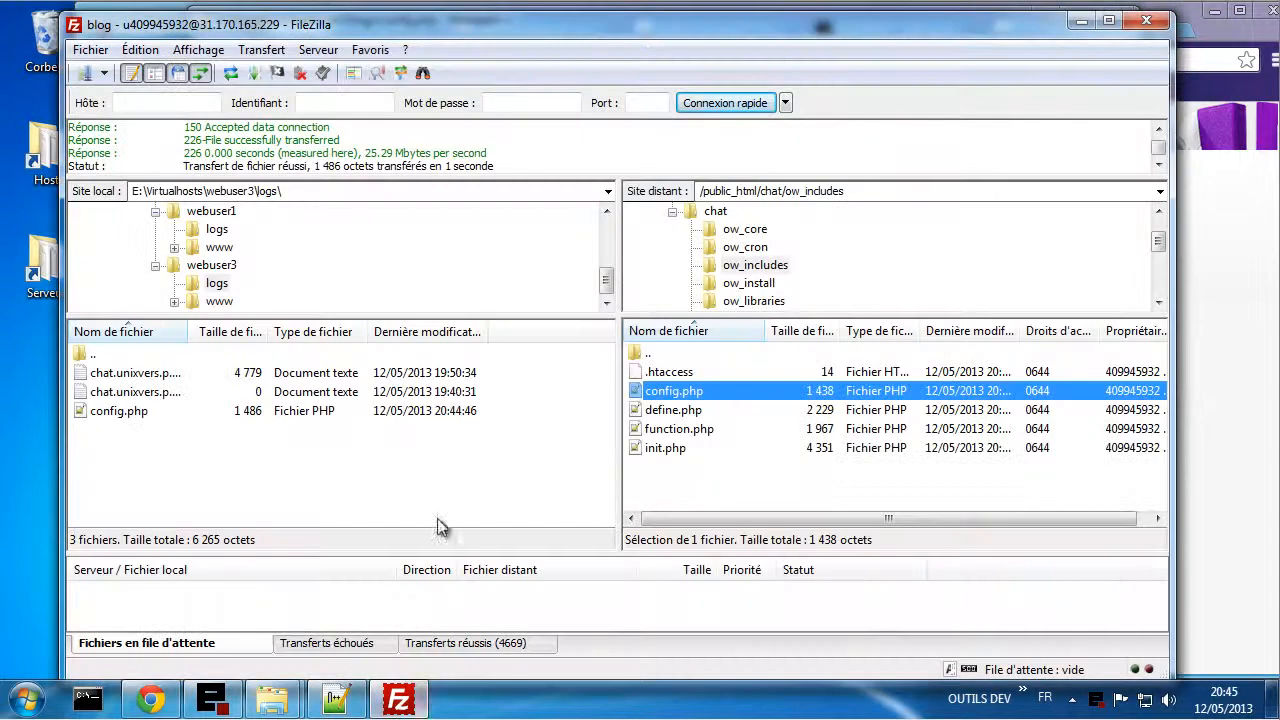
pyautogui.rightClick(315, 440)
pyautogui.click(388, 570)
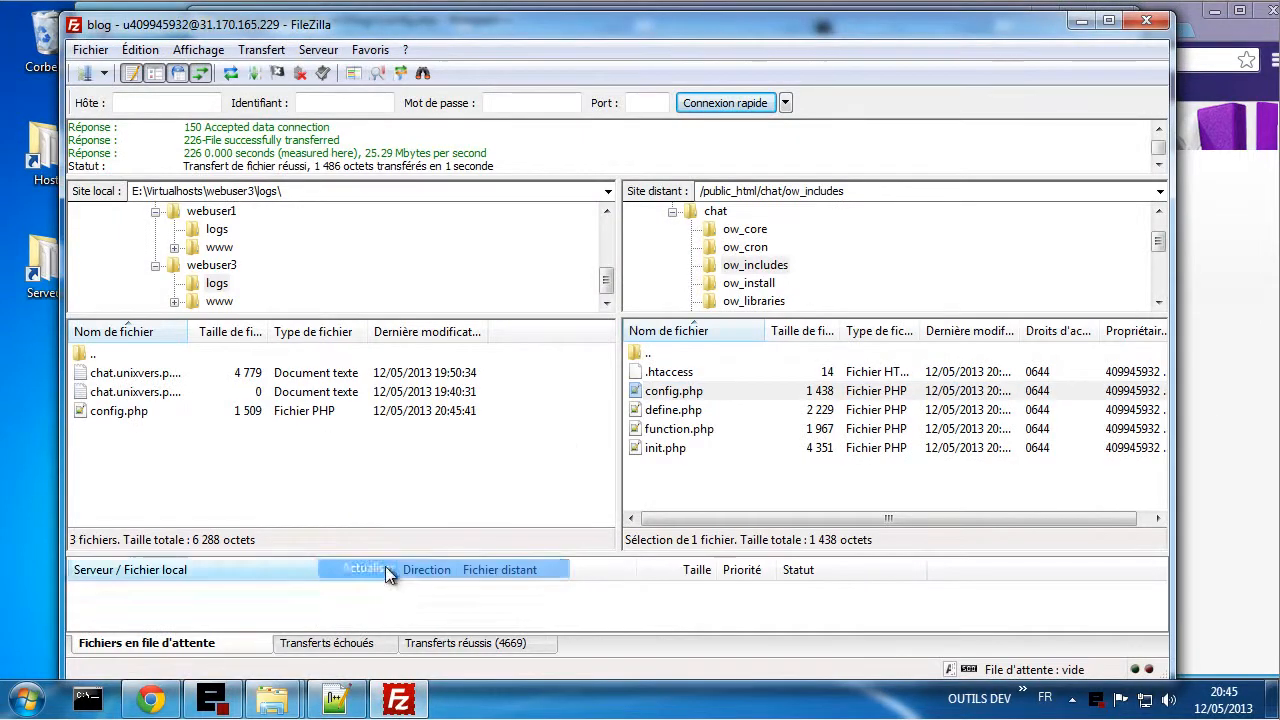
pyautogui.rightClick(298, 411)
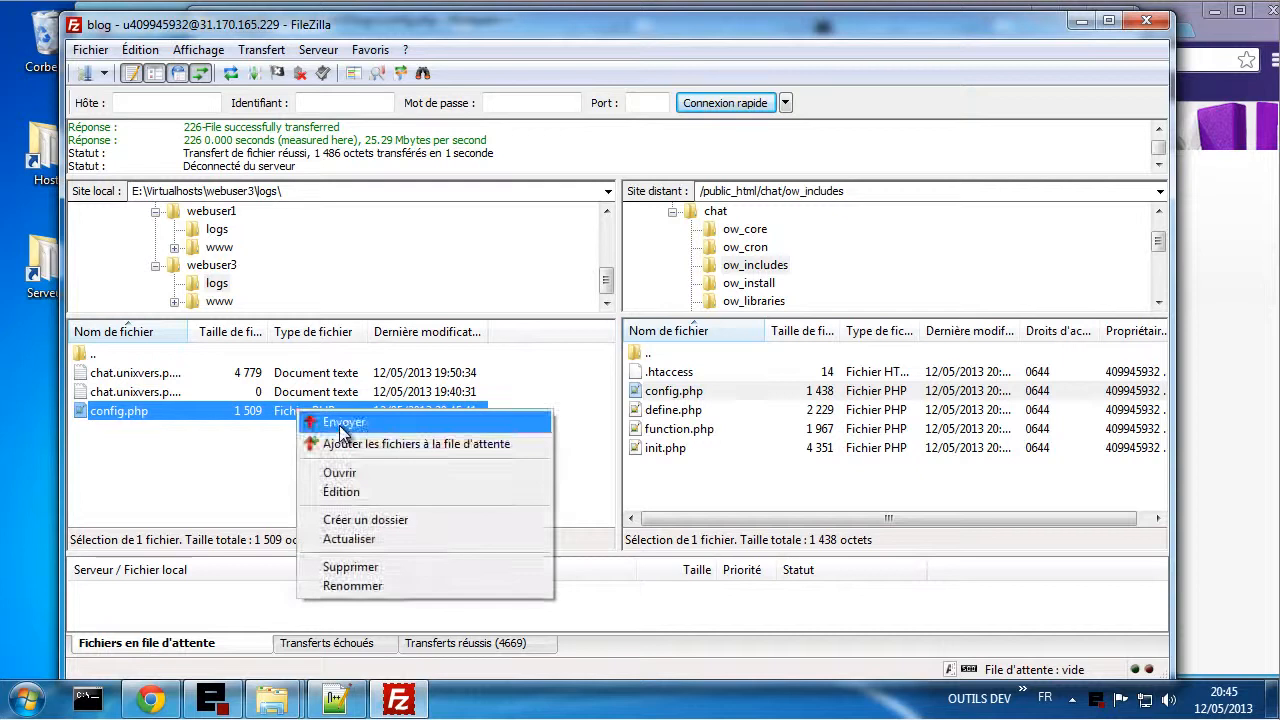
pyautogui.click(339, 422)
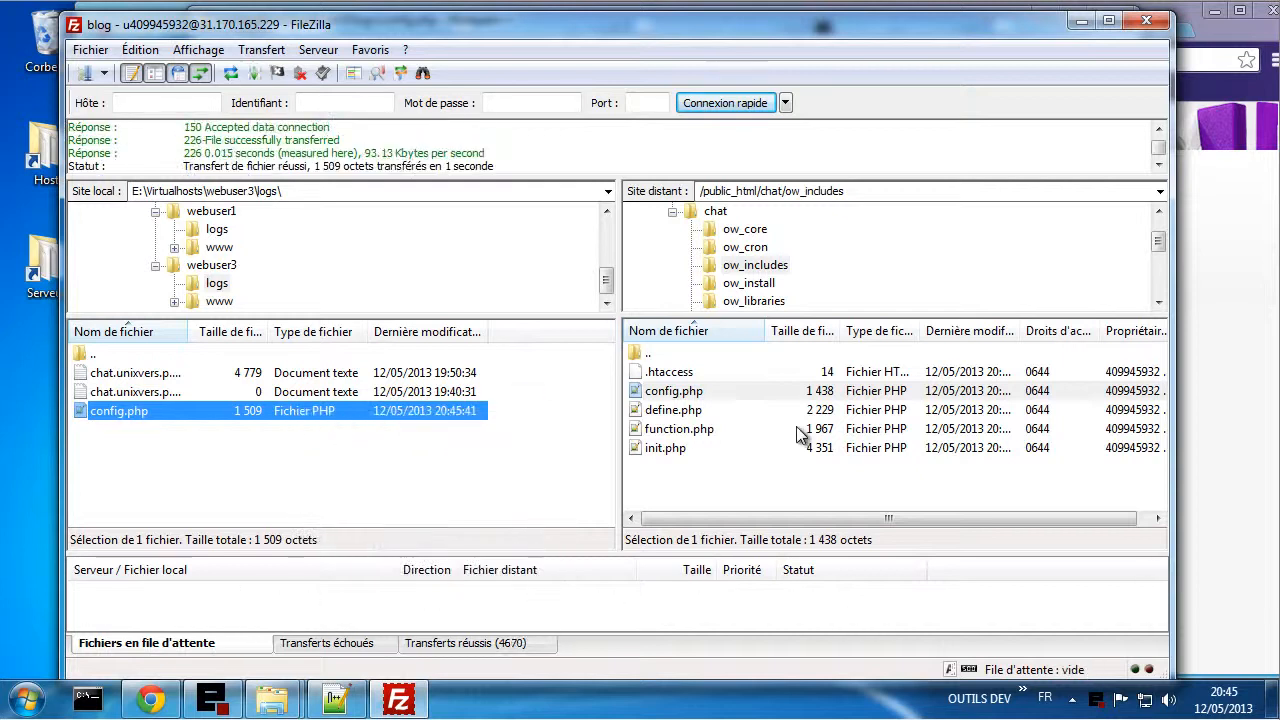
# - Return to Chrome and load chat.unixvers.p.ht without the /install path in the Oxwall site's tab
pyautogui.click(150, 698)
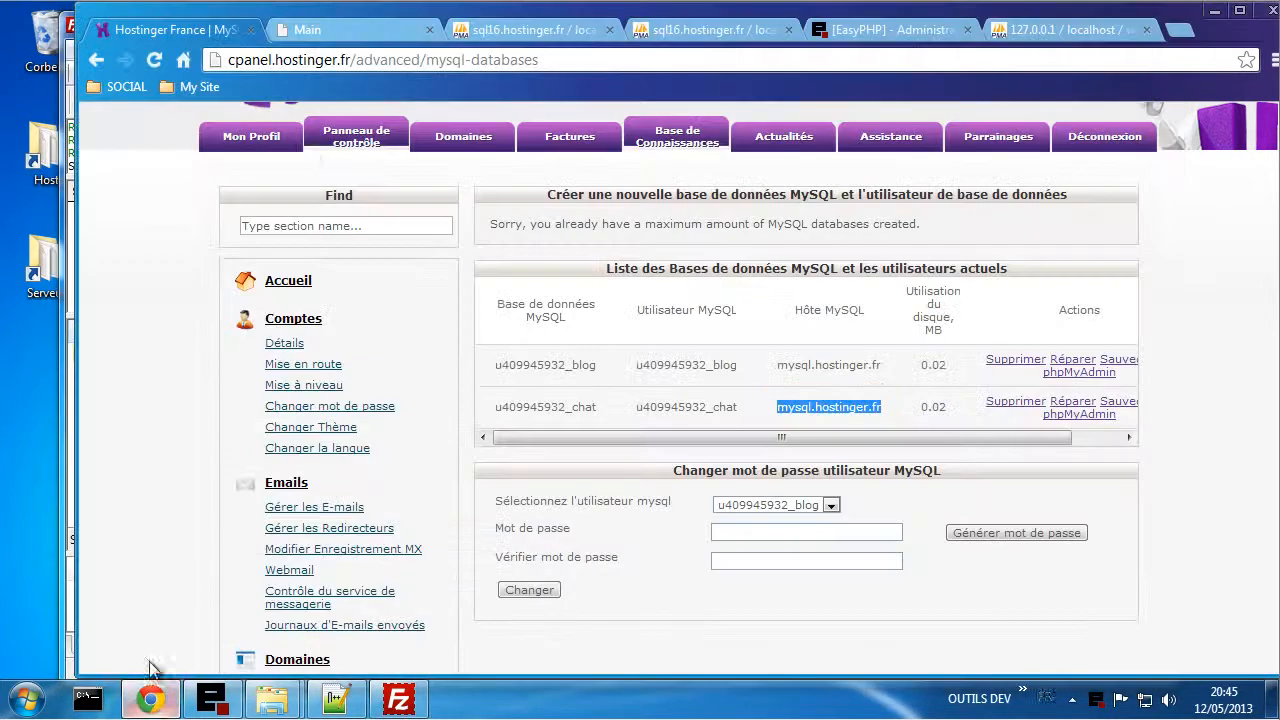
pyautogui.click(362, 30)
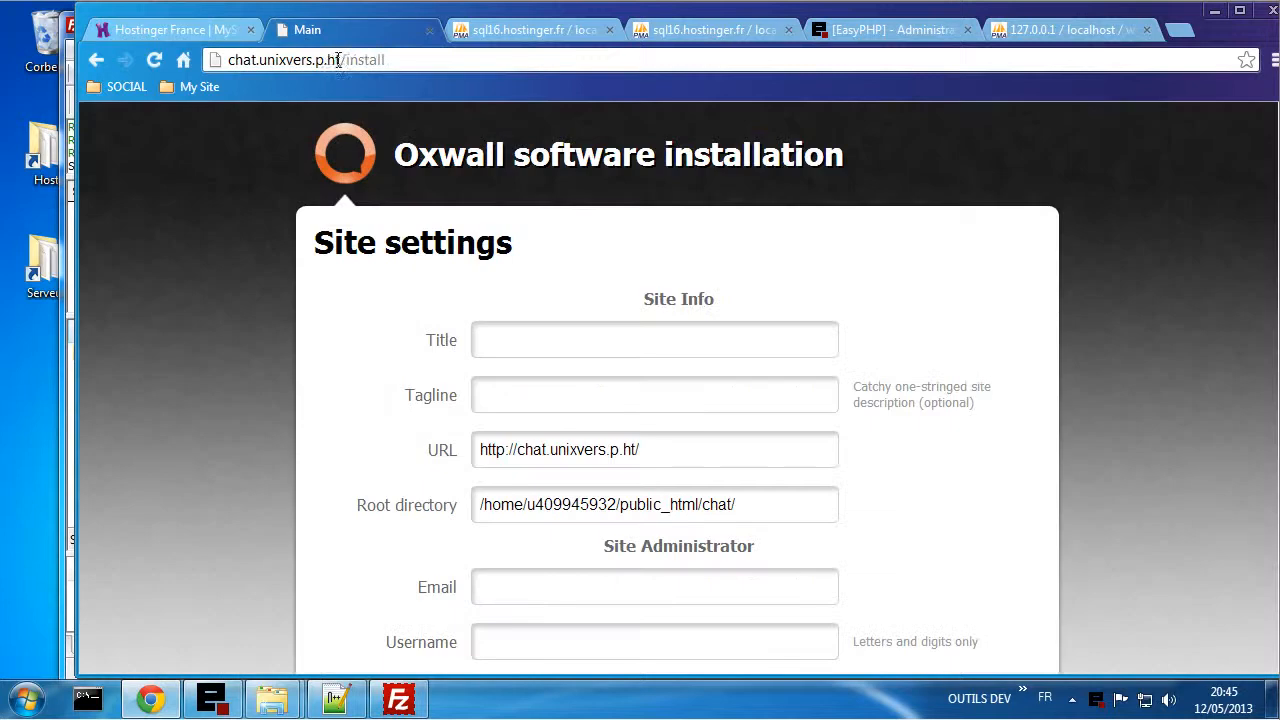
pyautogui.moveTo(338, 60); pyautogui.dragTo(408, 55)
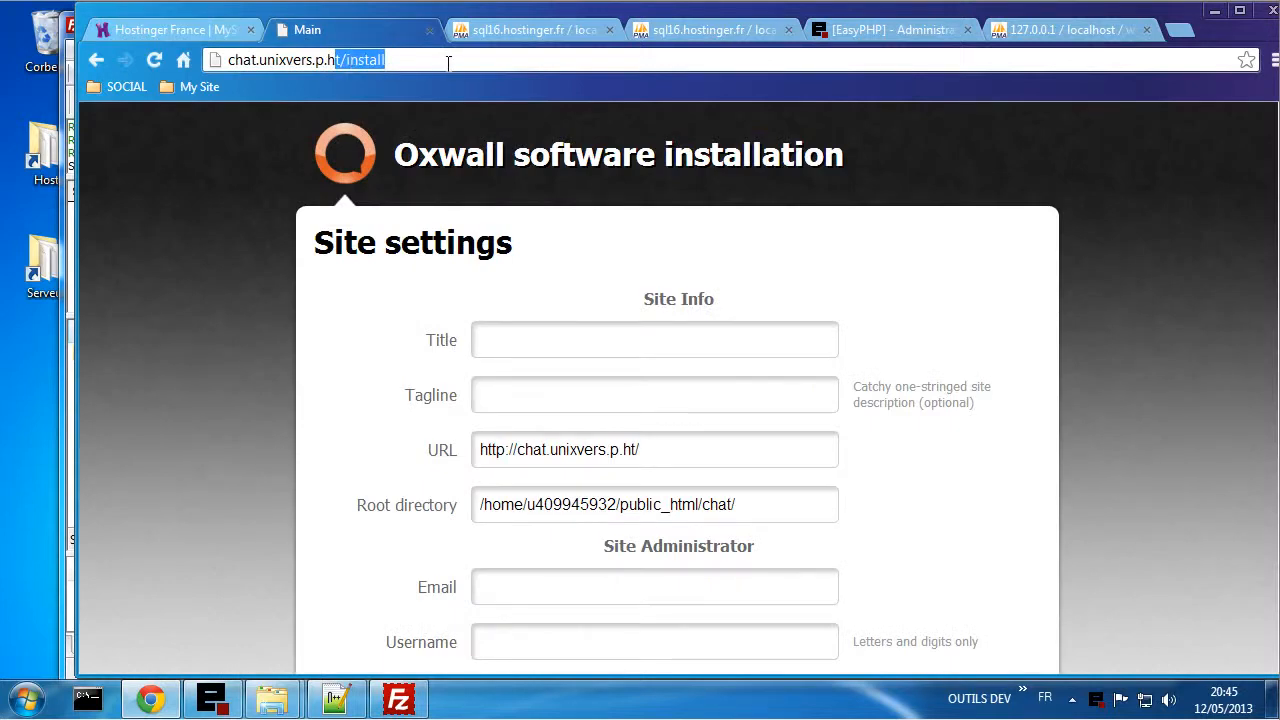
pyautogui.write('t')
pyautogui.press('Return')
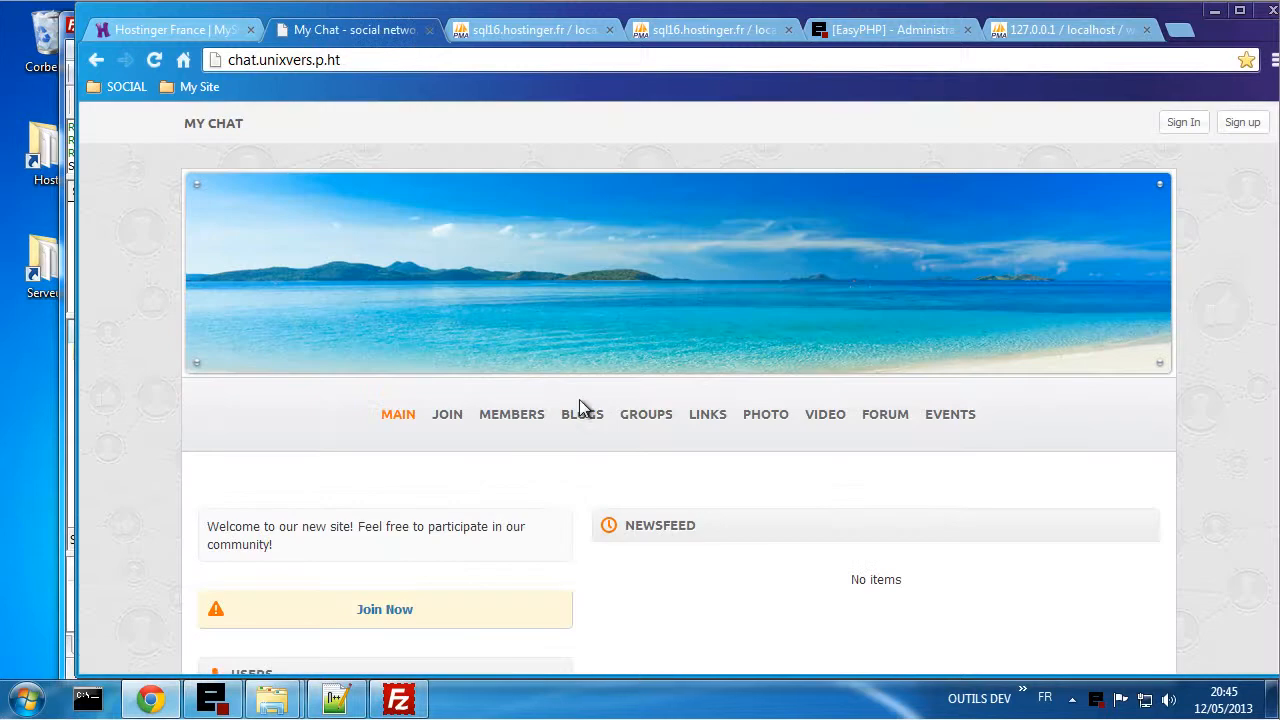
# - Look over the chat site's main page and visit its Blogs, Groups and Members pages
pyautogui.scroll(-4, 588, 409)
pyautogui.scroll(4, 586, 443)
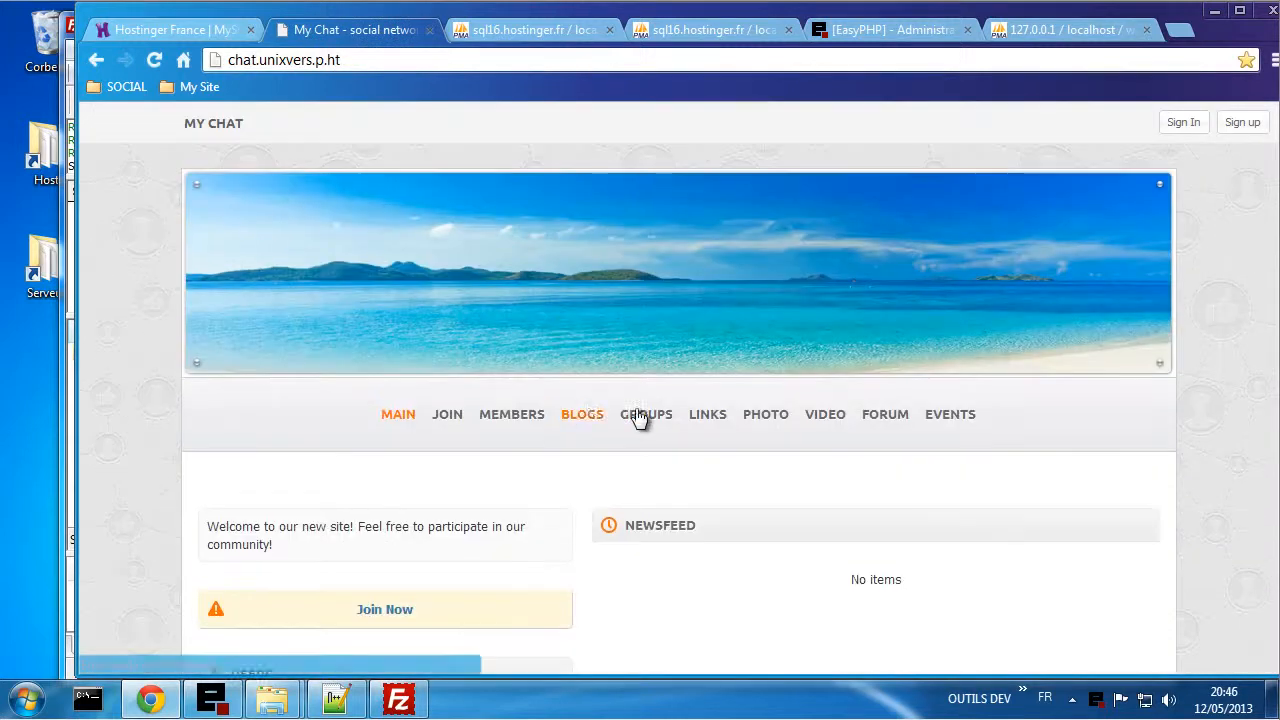
pyautogui.click(594, 416)
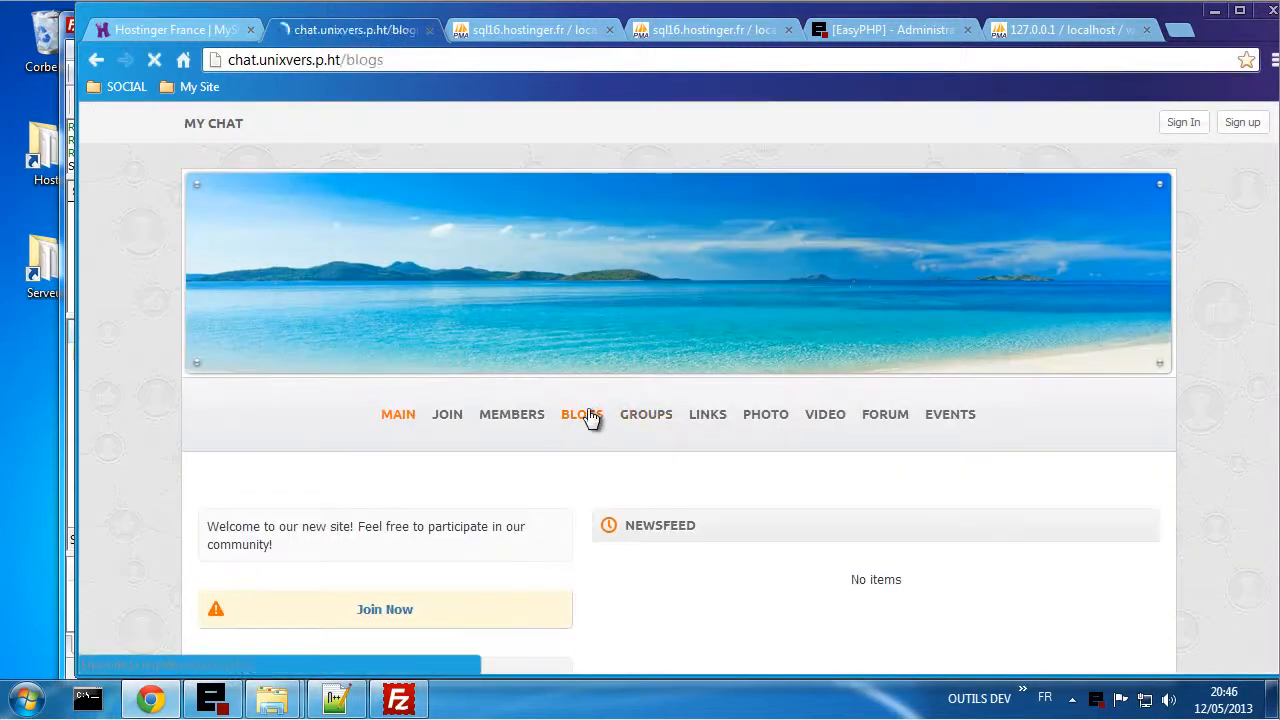
pyautogui.click(650, 422)
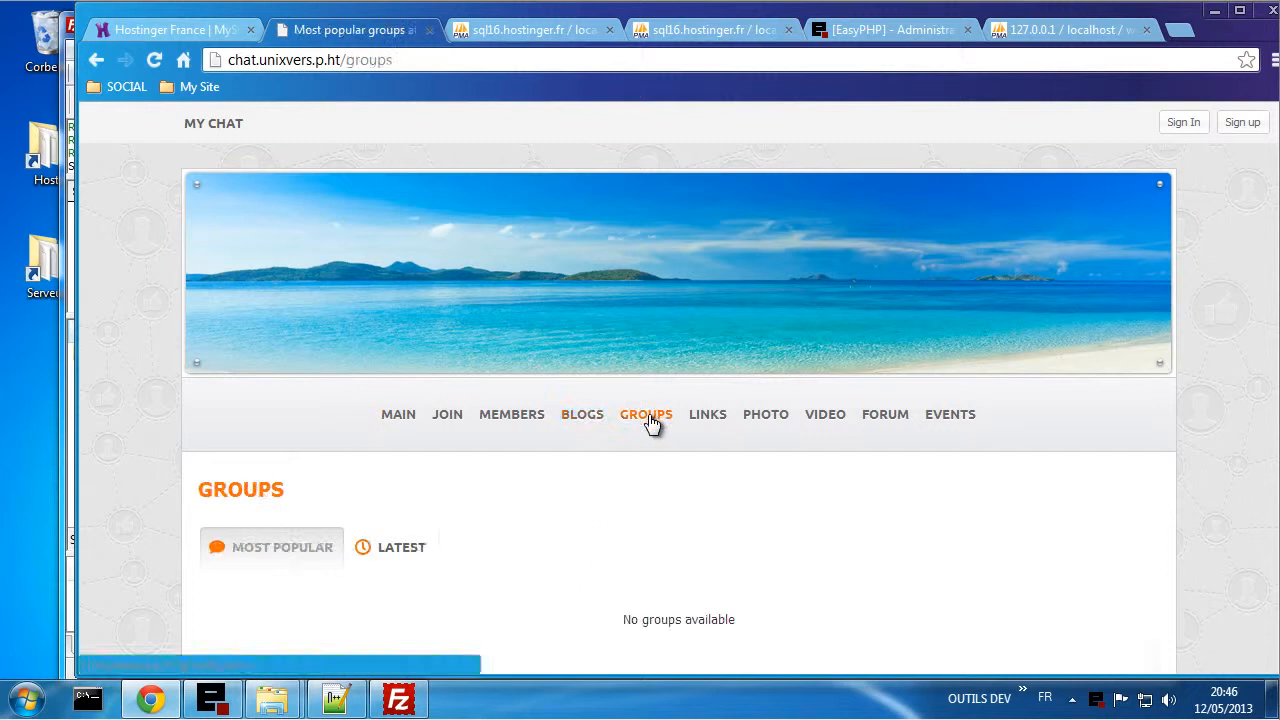
pyautogui.click(523, 423)
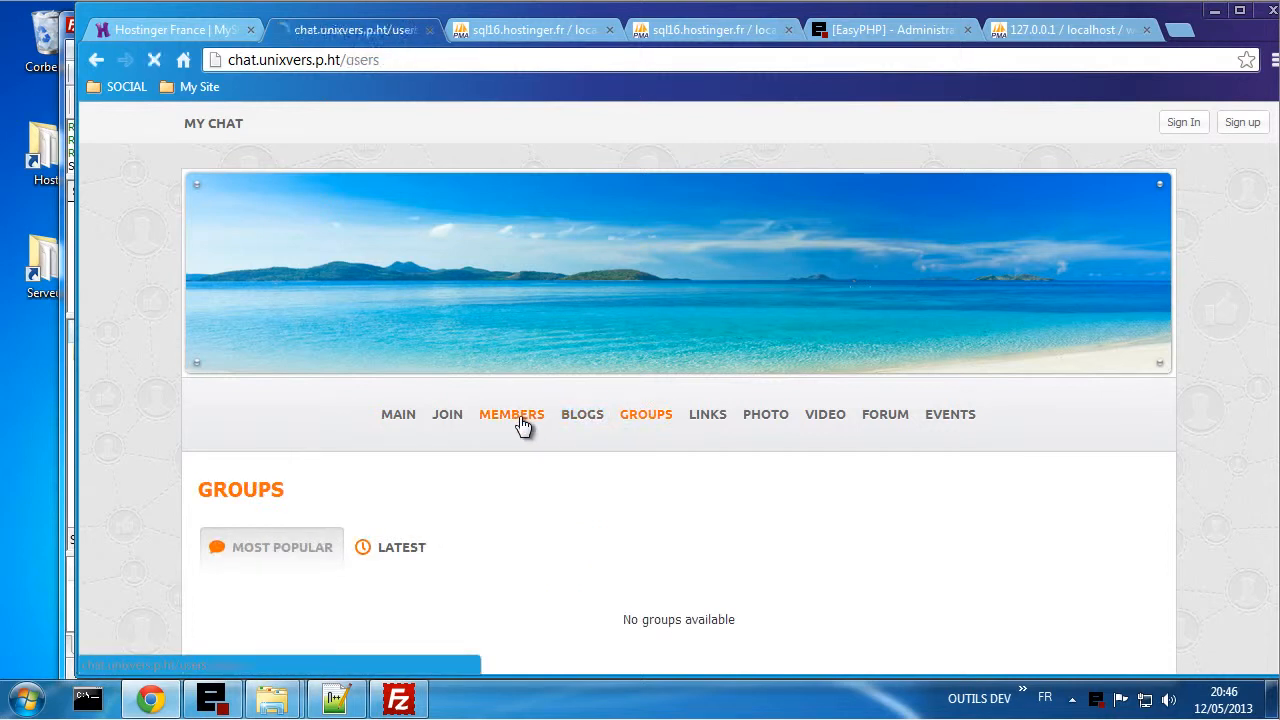
# - From Hostinger's subdomain list, open blog.unixvers.p.ht and view the blog's Page d'exemple
pyautogui.click(188, 30)
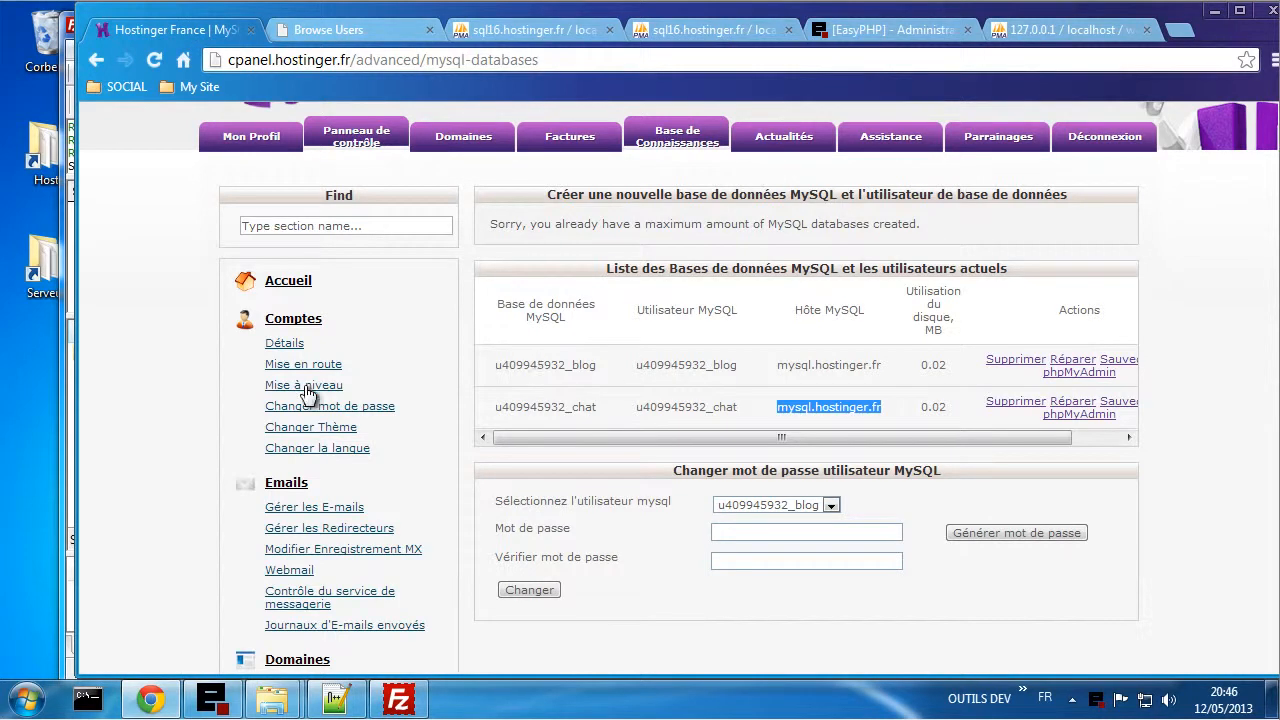
pyautogui.scroll(-3, 225, 378)
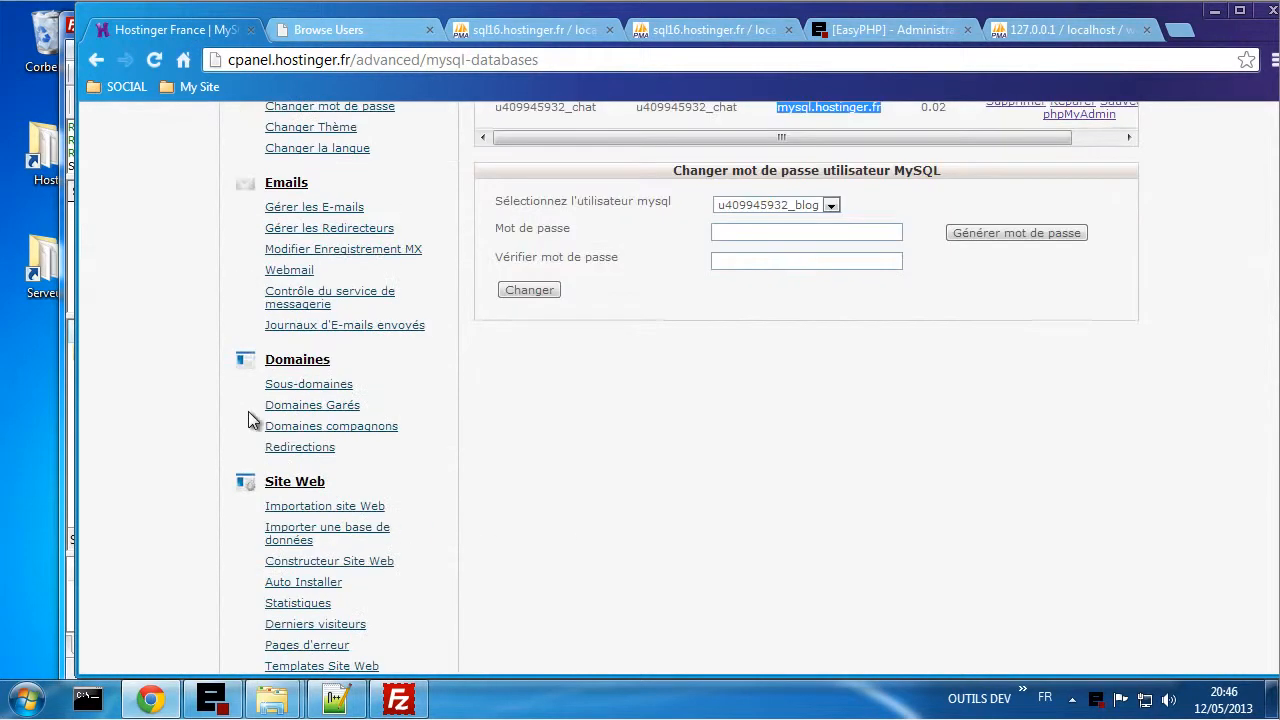
pyautogui.click(298, 384)
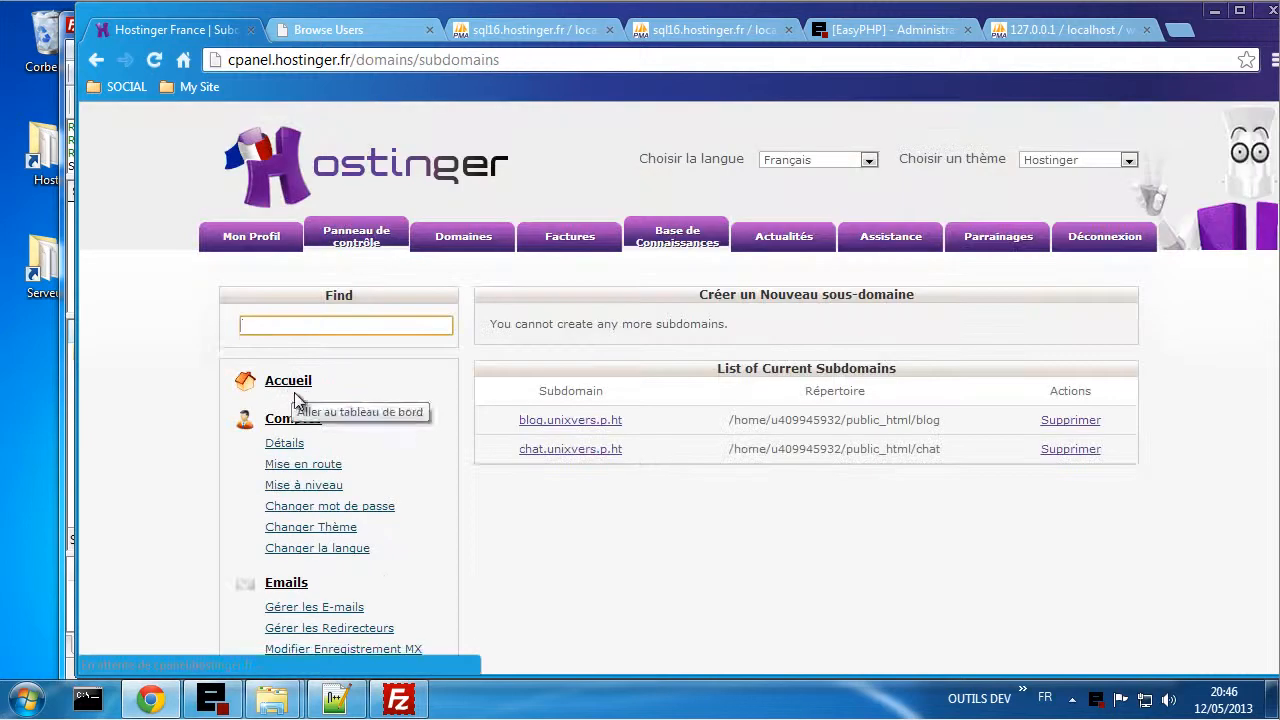
pyautogui.click(584, 421)
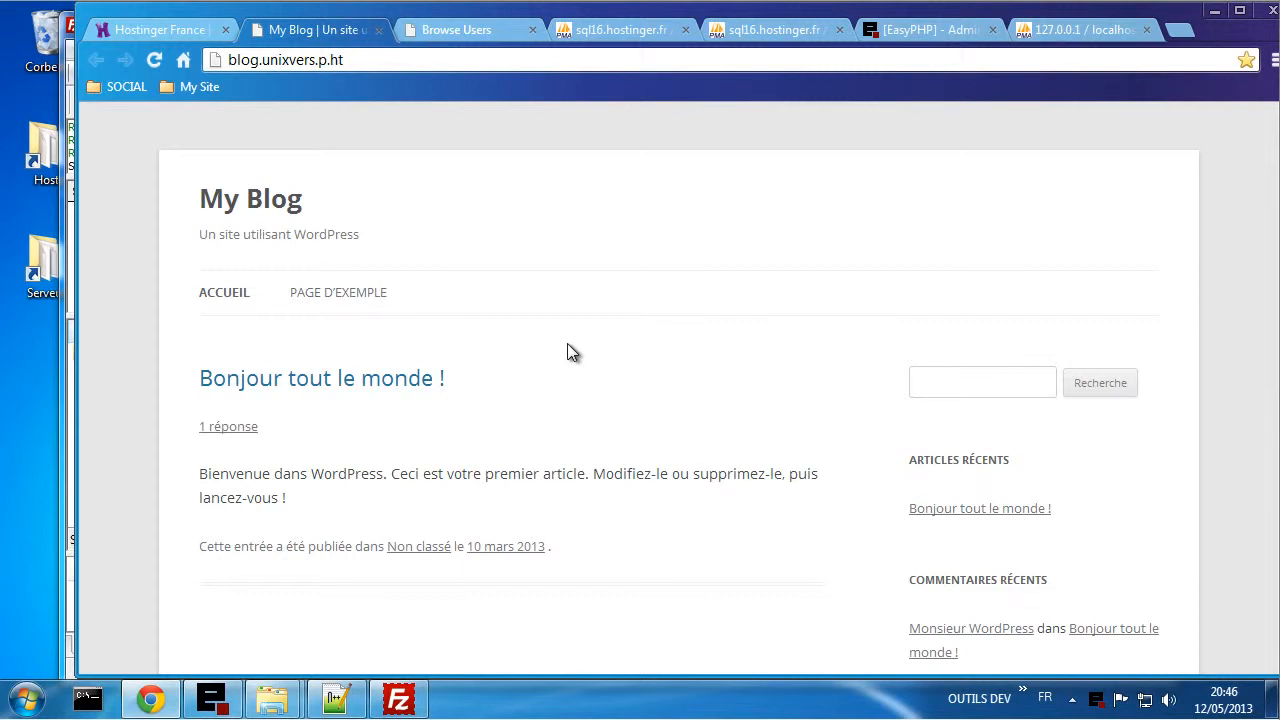
pyautogui.click(369, 304)
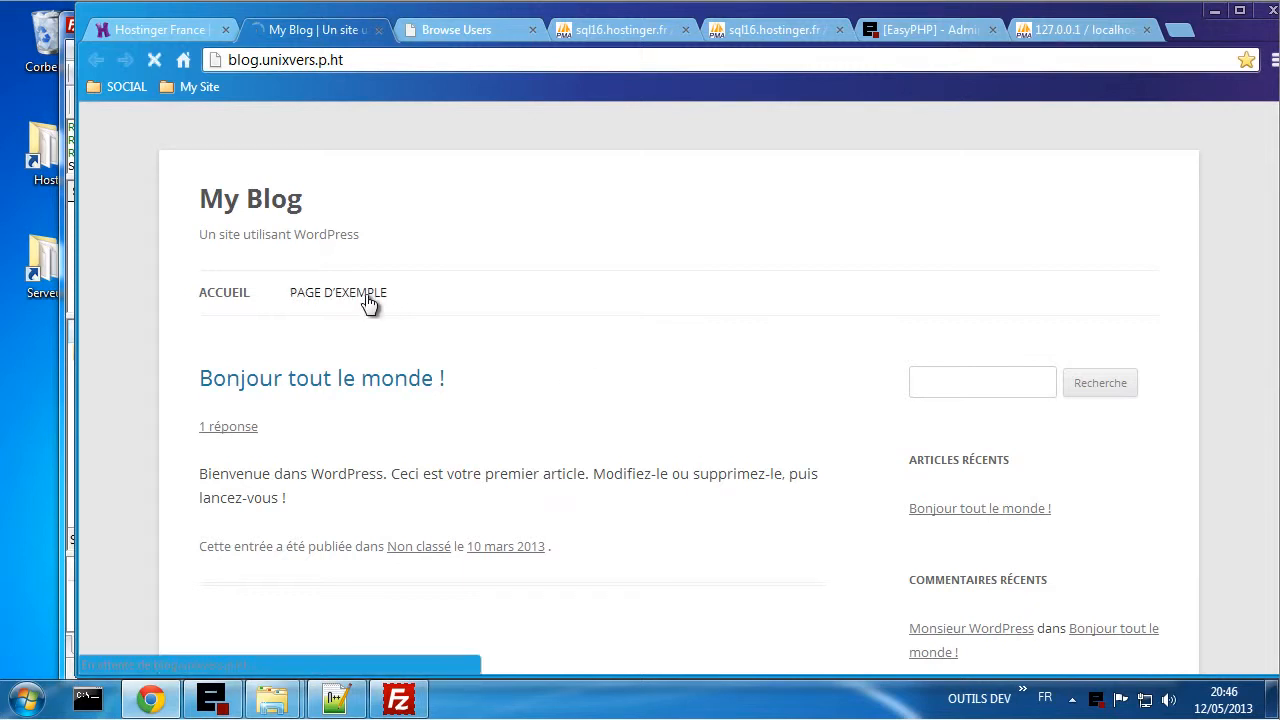
pyautogui.scroll(-1, 396, 310)
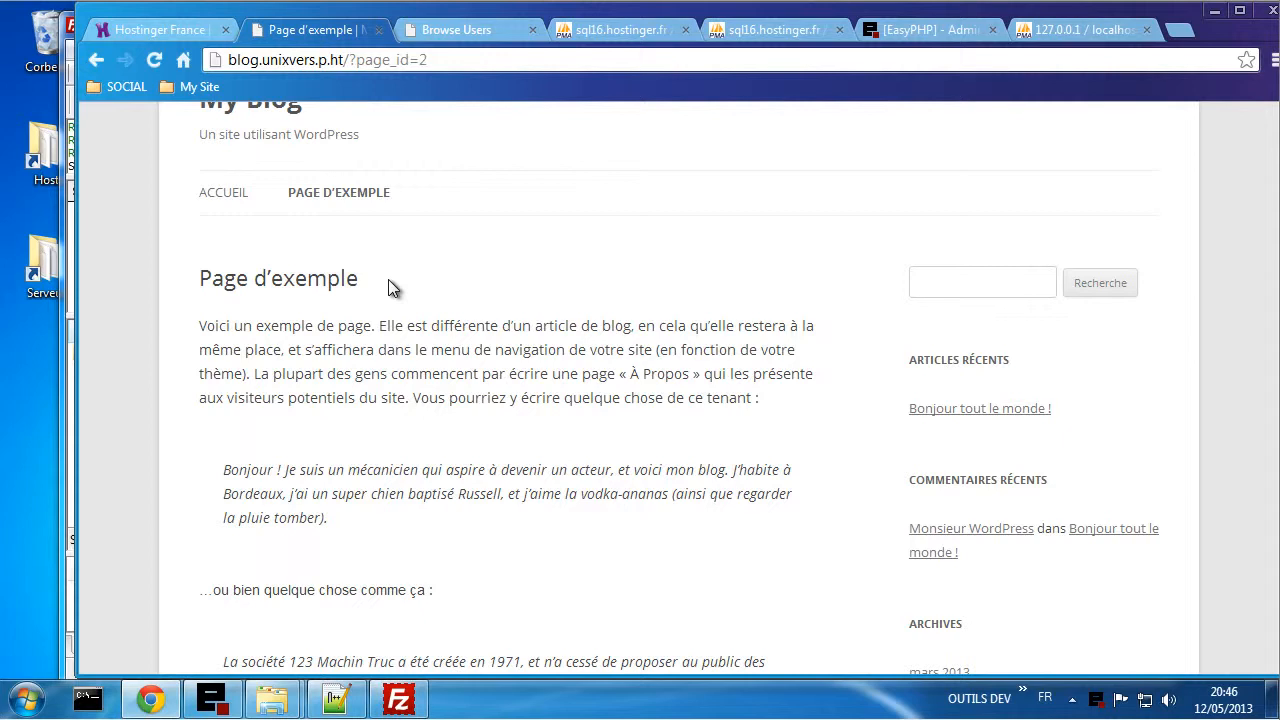
# - Open Hostinger's Auto Installer and look through the applications offered under Blogs and Portals/CMS
pyautogui.click(165, 30)
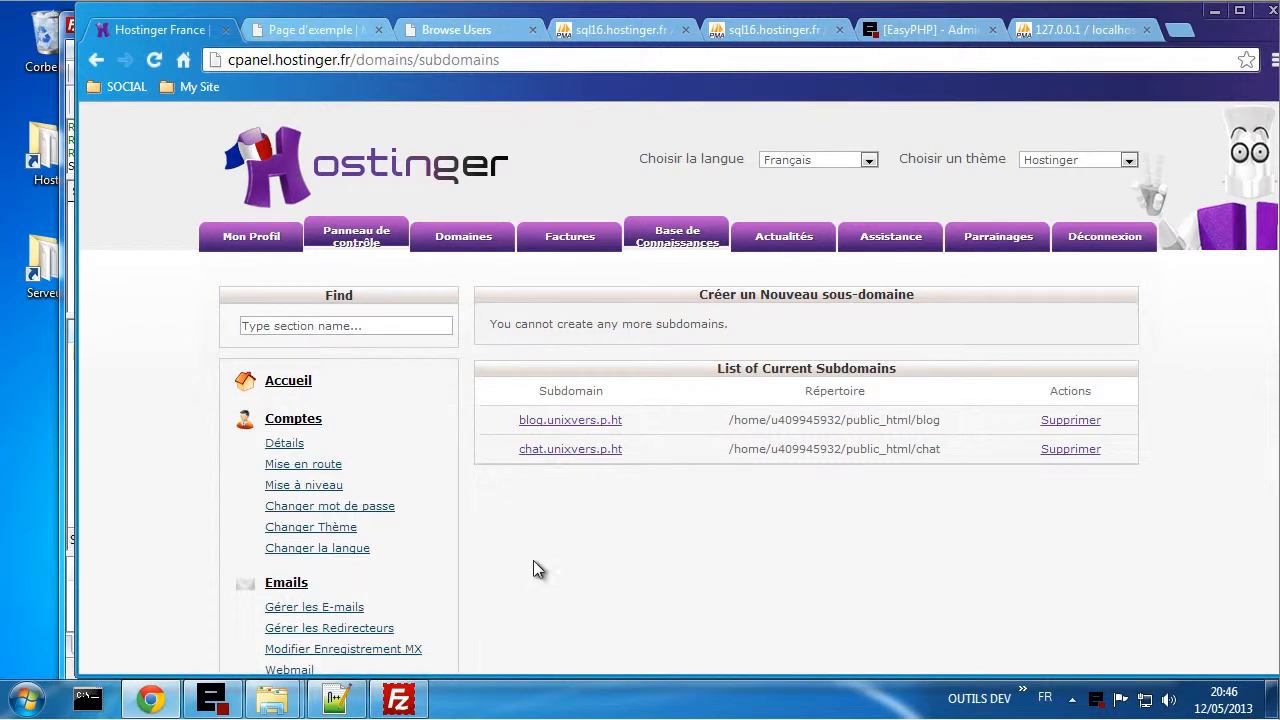
pyautogui.scroll(-4, 635, 516)
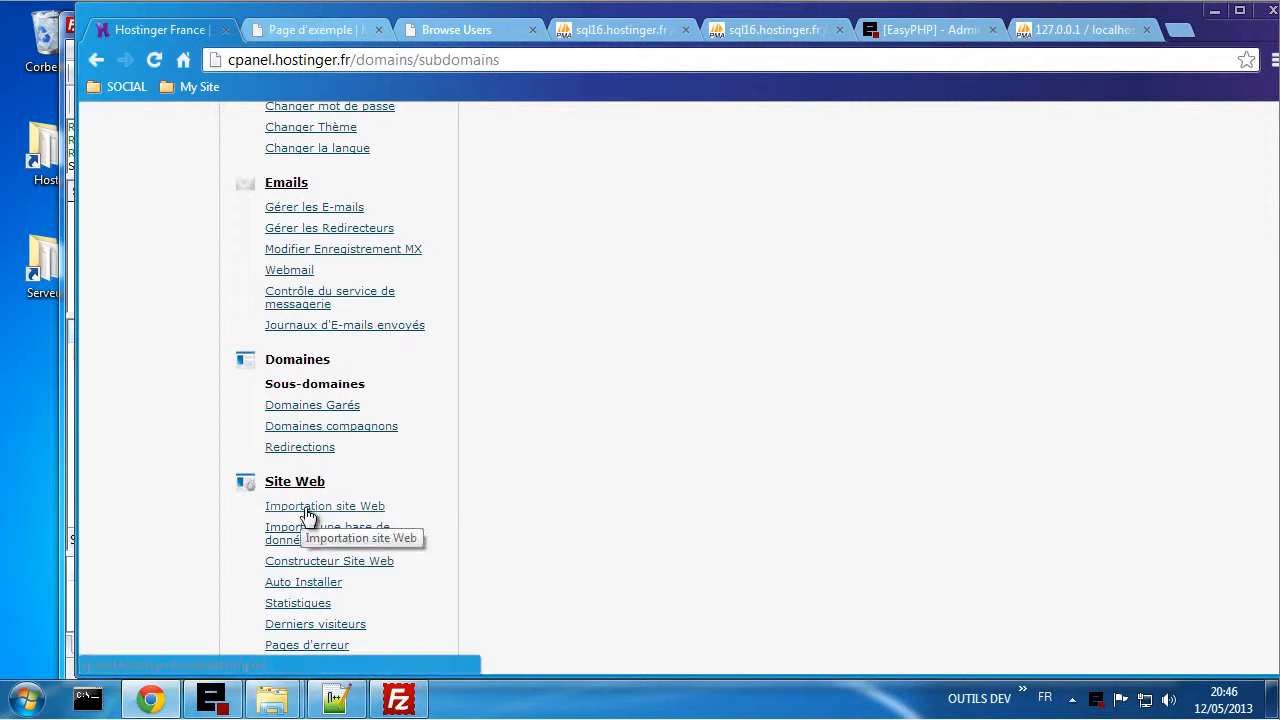
pyautogui.scroll(-1, 576, 497)
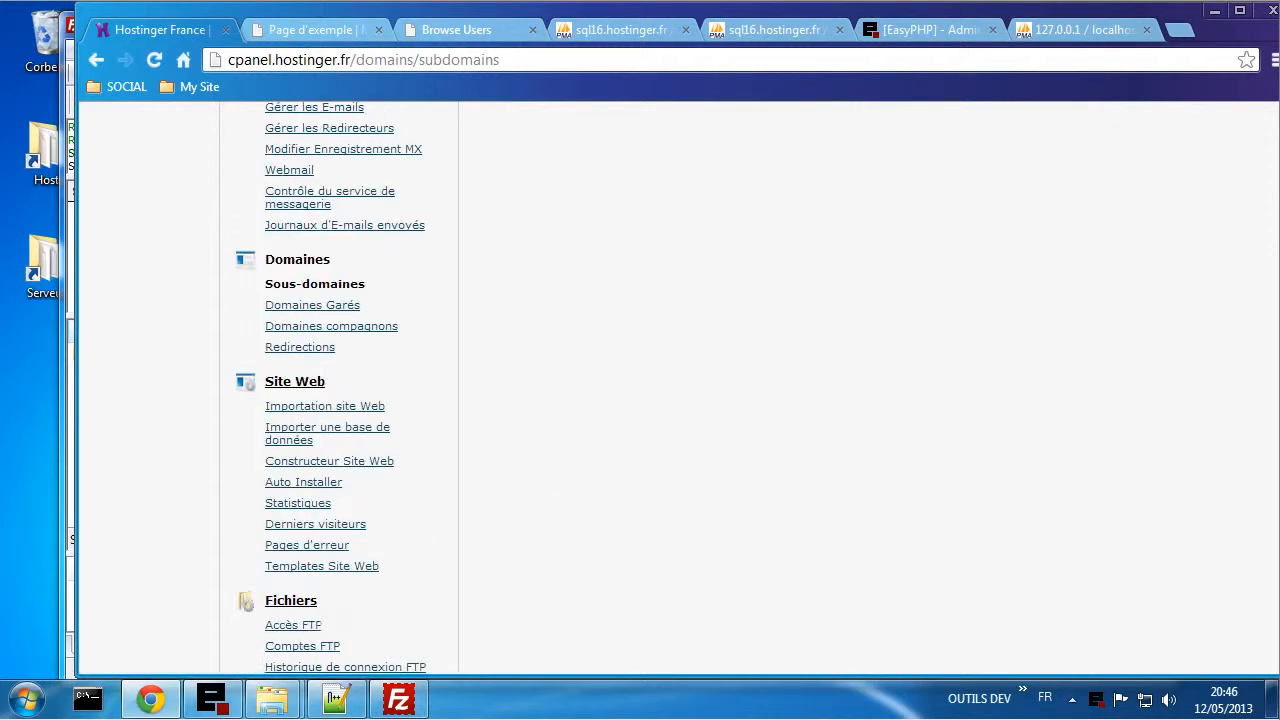
pyautogui.click(308, 484)
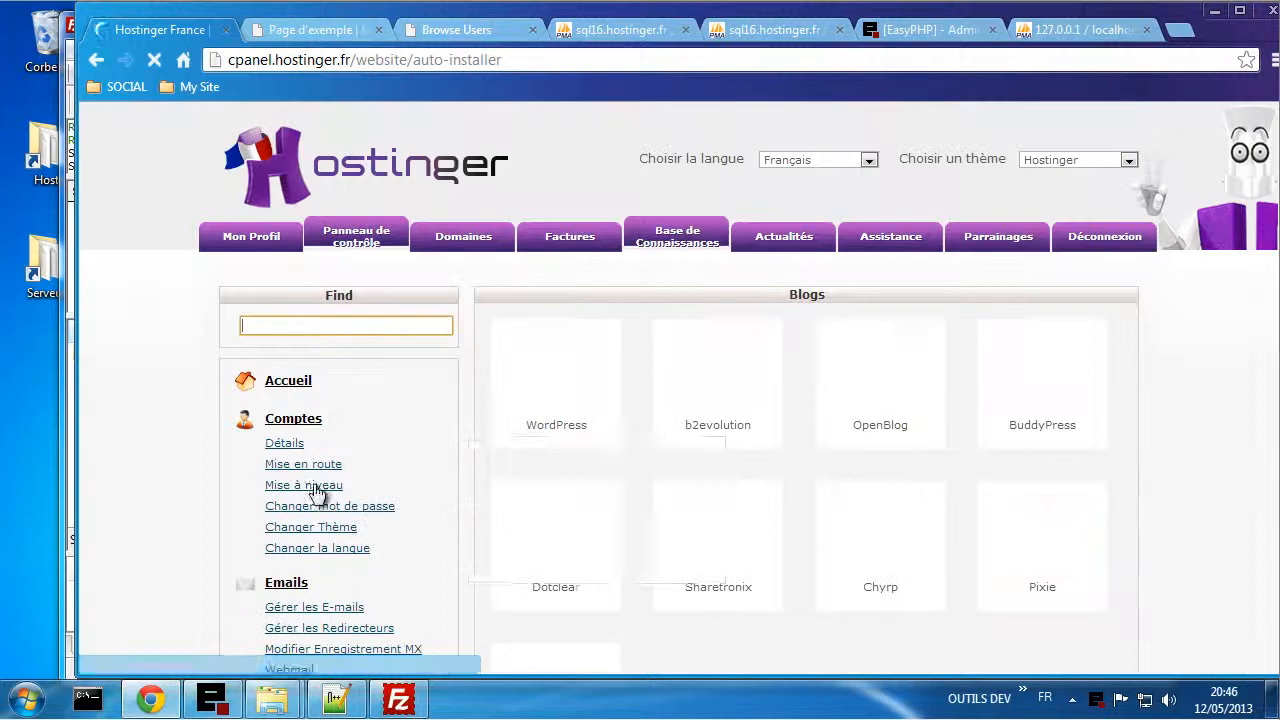
pyautogui.moveTo(558, 384)
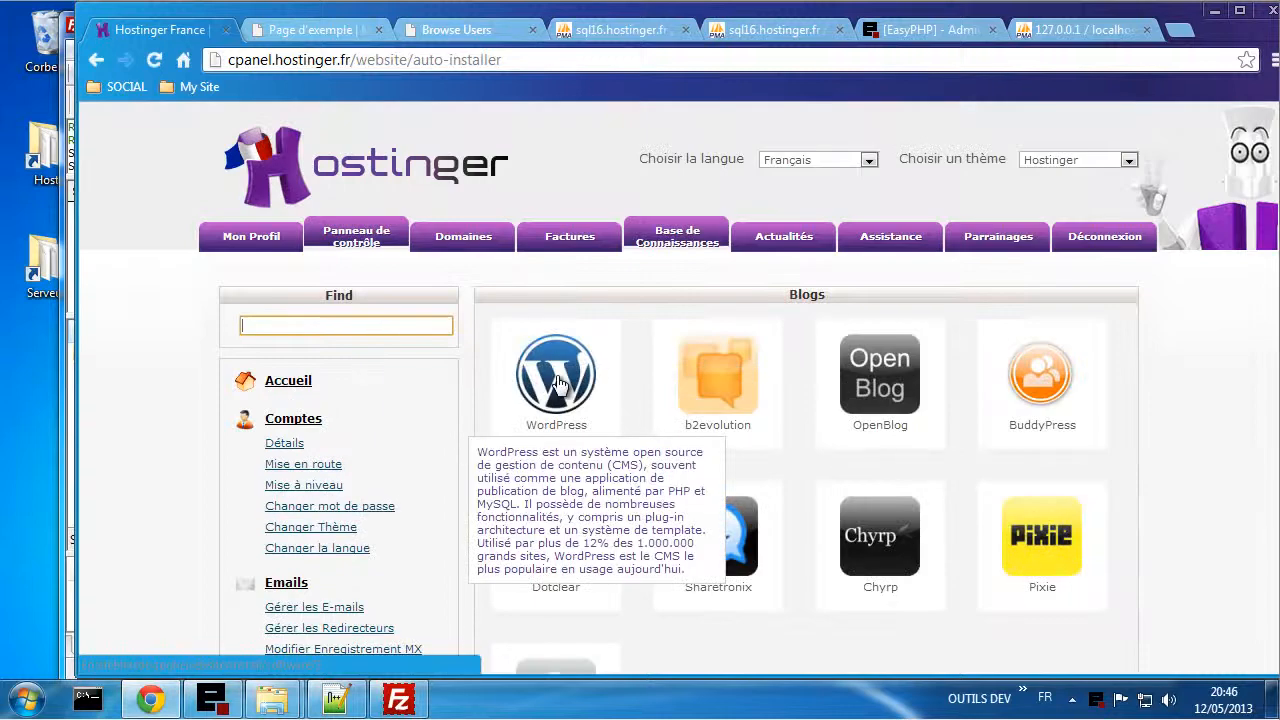
pyautogui.scroll(-3, 820, 480)
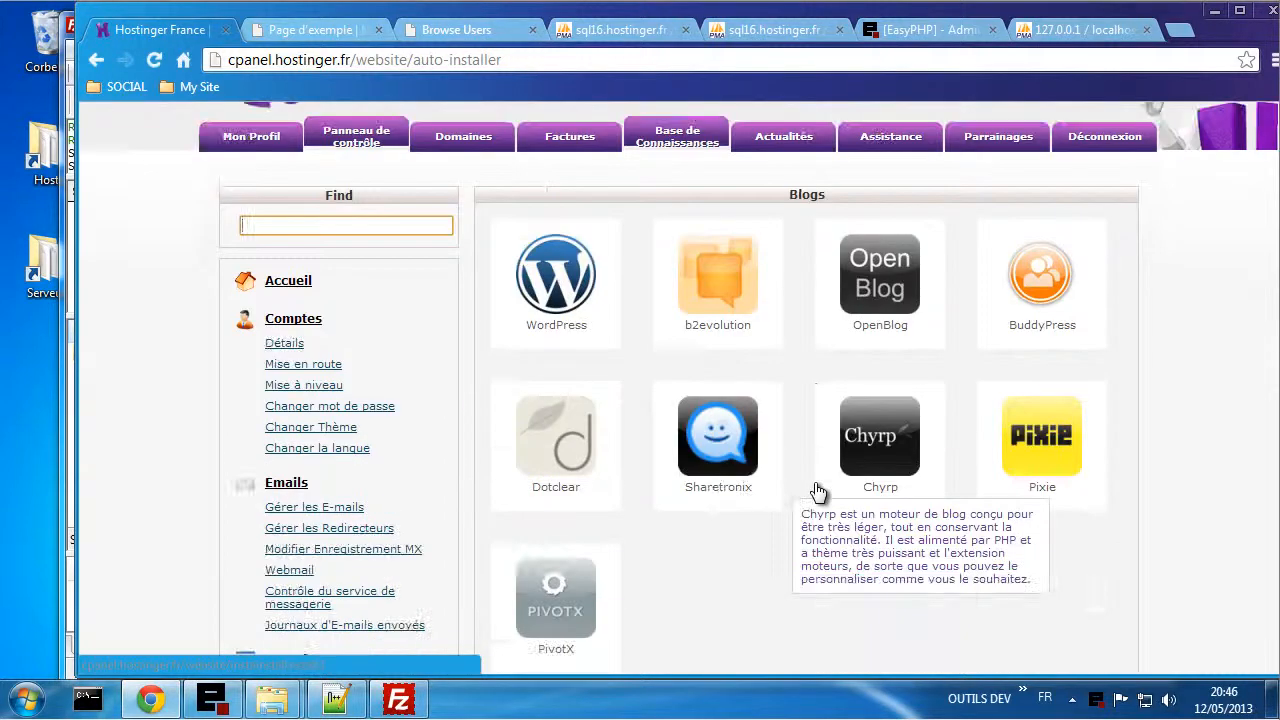
pyautogui.scroll(-1, 790, 400)
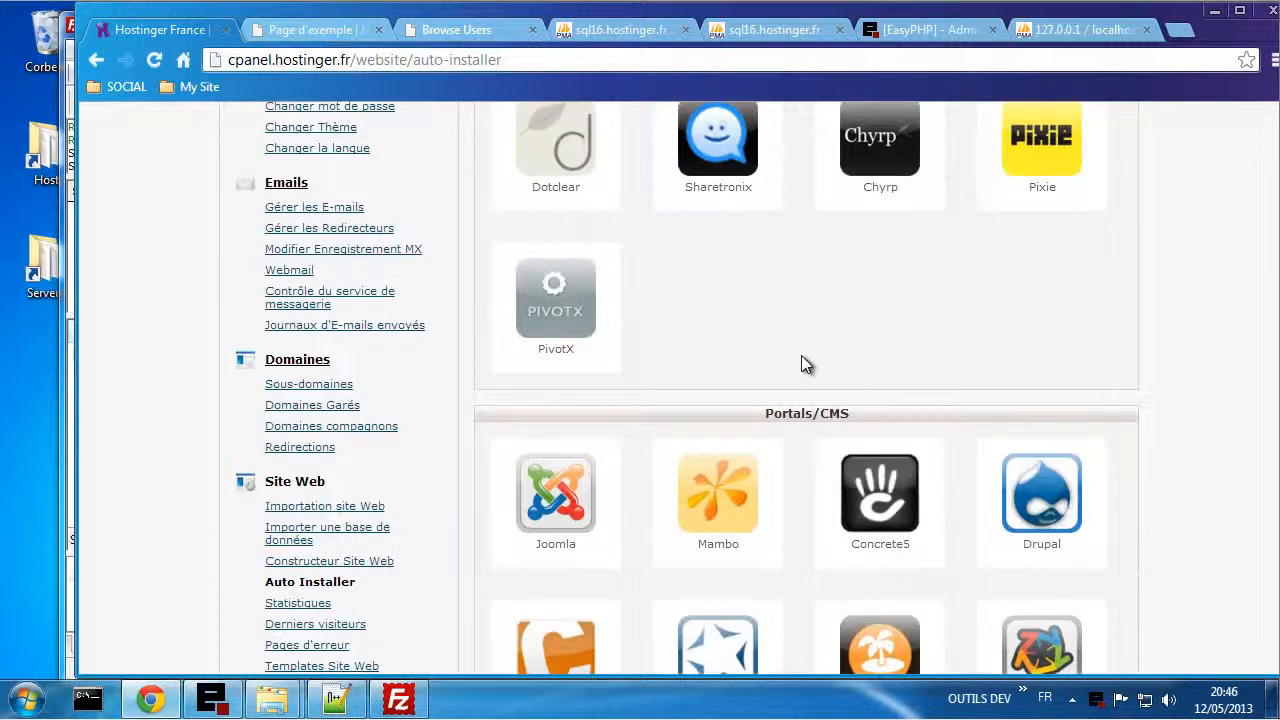
# - Survey the Auto Installer applications from Portals/CMS through Wikis, checking the description of PrestaShop and the Social Networking category
pyautogui.moveTo(809, 553)
pyautogui.scroll(-1, 811, 532)
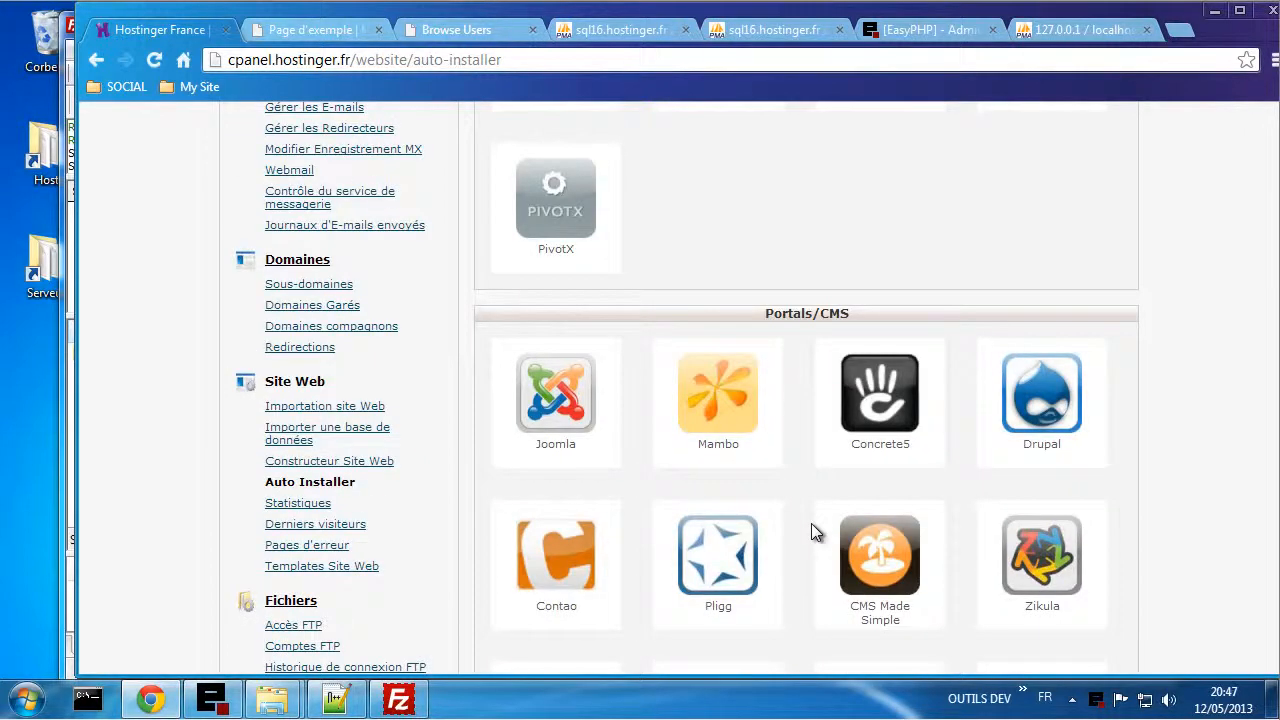
pyautogui.scroll(-5, 811, 523)
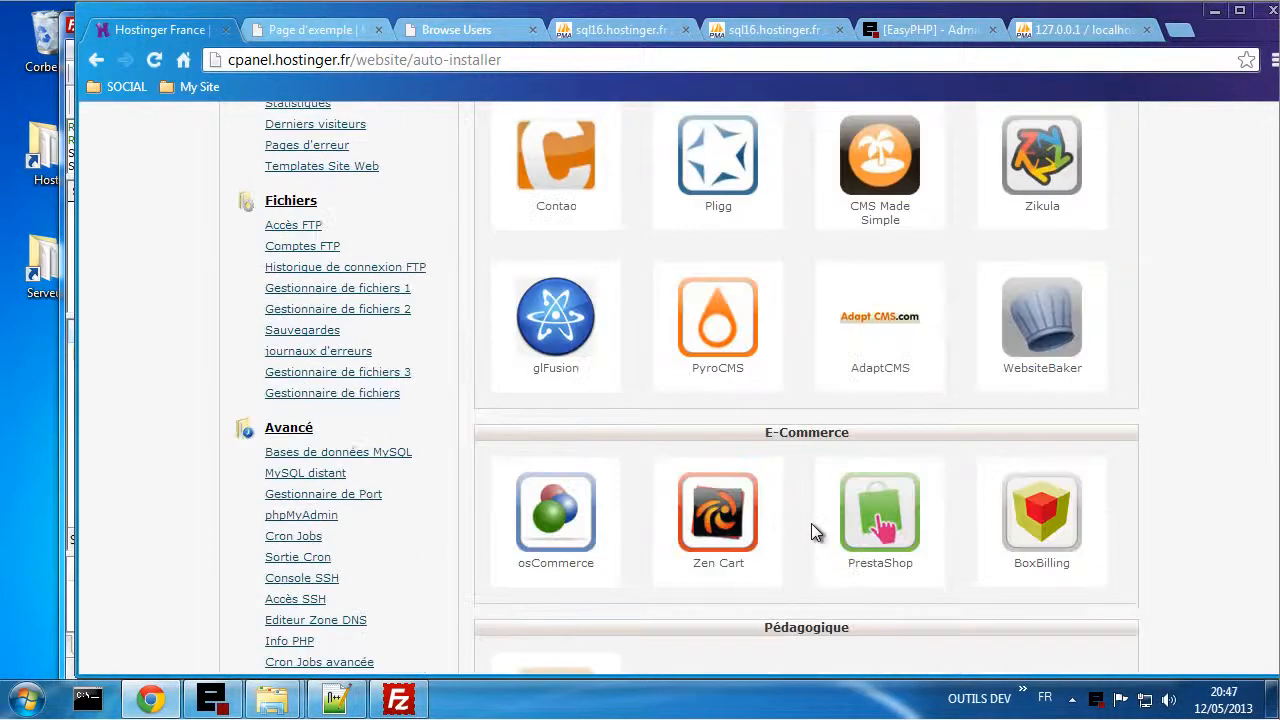
pyautogui.moveTo(865, 425)
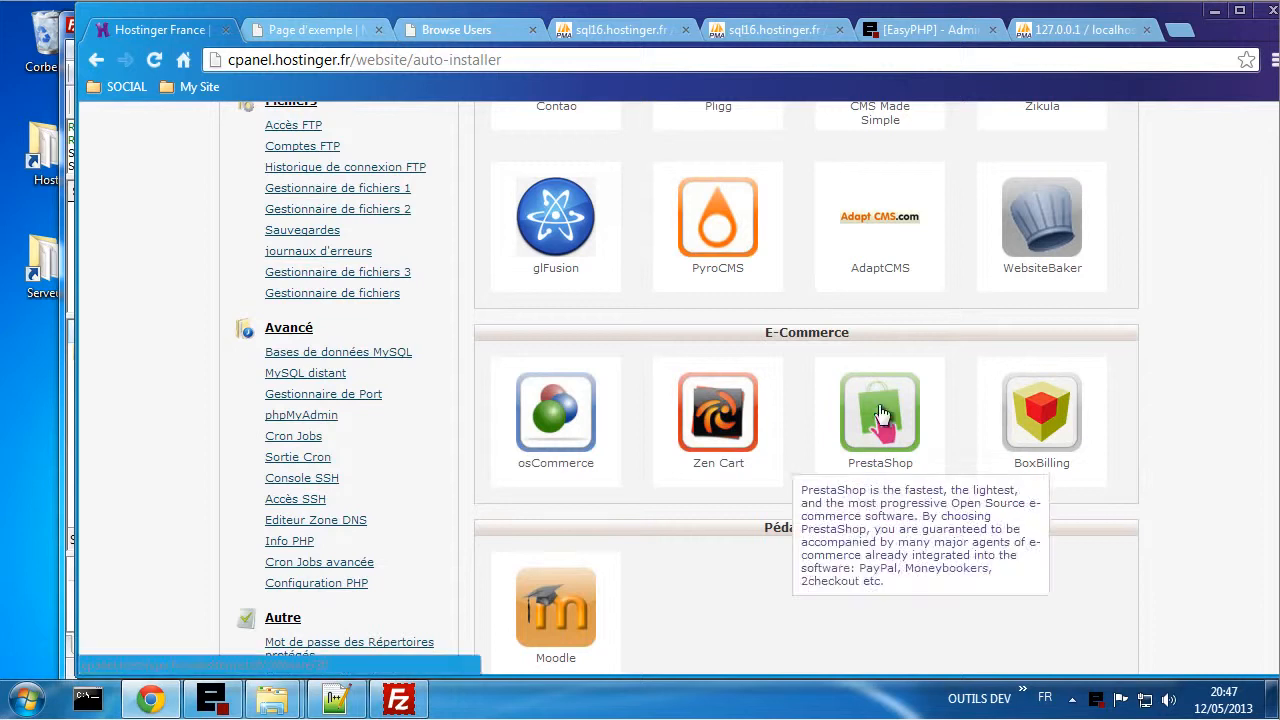
pyautogui.scroll(-2, 775, 590)
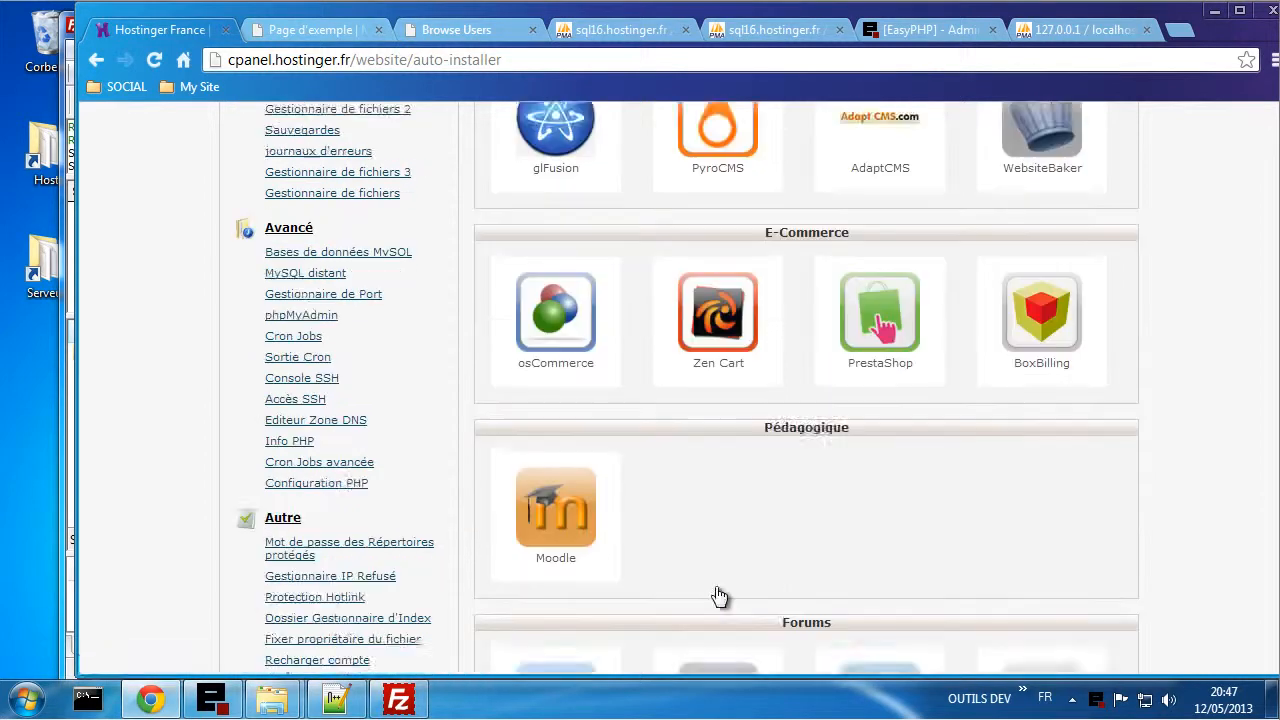
pyautogui.scroll(-2, 762, 509)
pyautogui.scroll(-4, 764, 505)
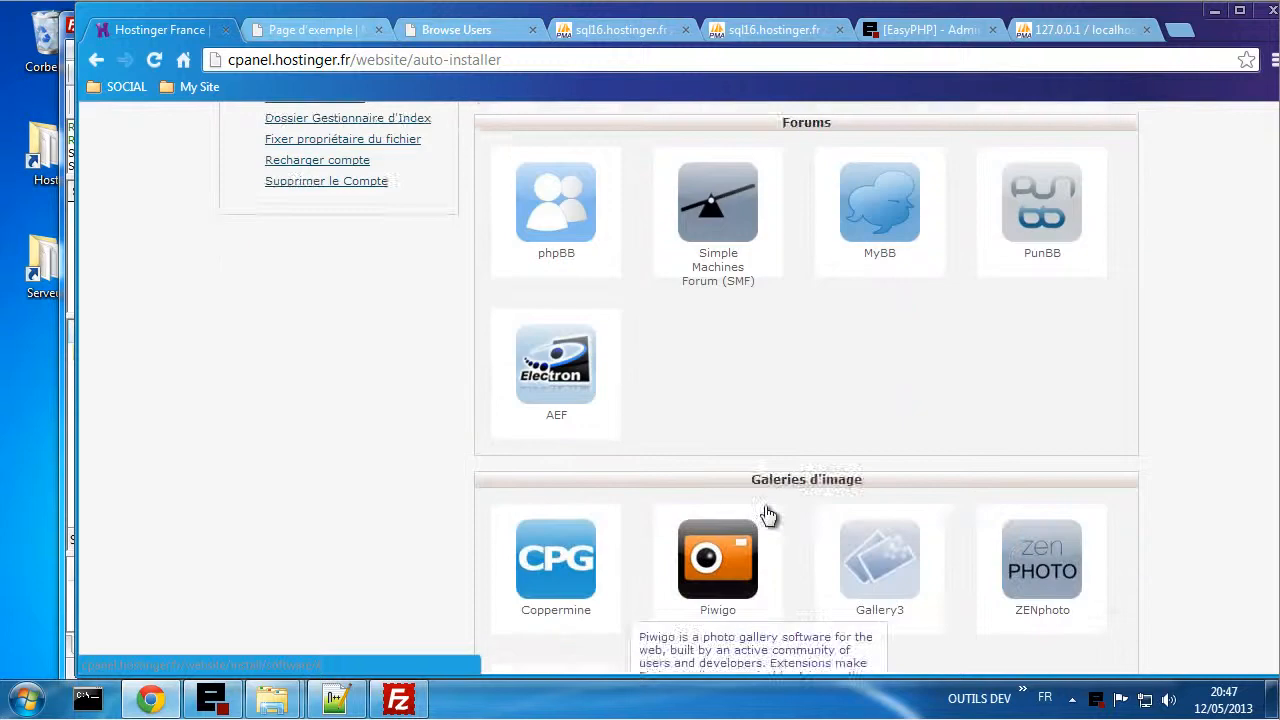
pyautogui.scroll(-5, 764, 505)
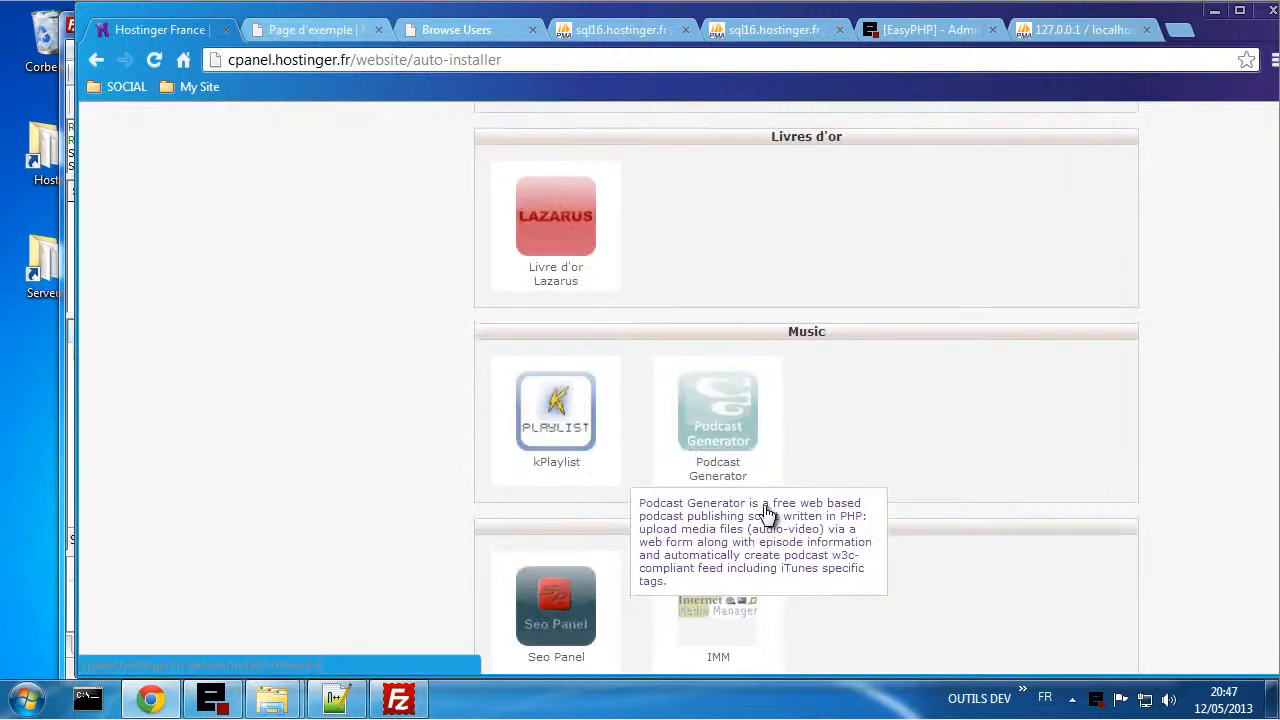
pyautogui.scroll(-8, 913, 560)
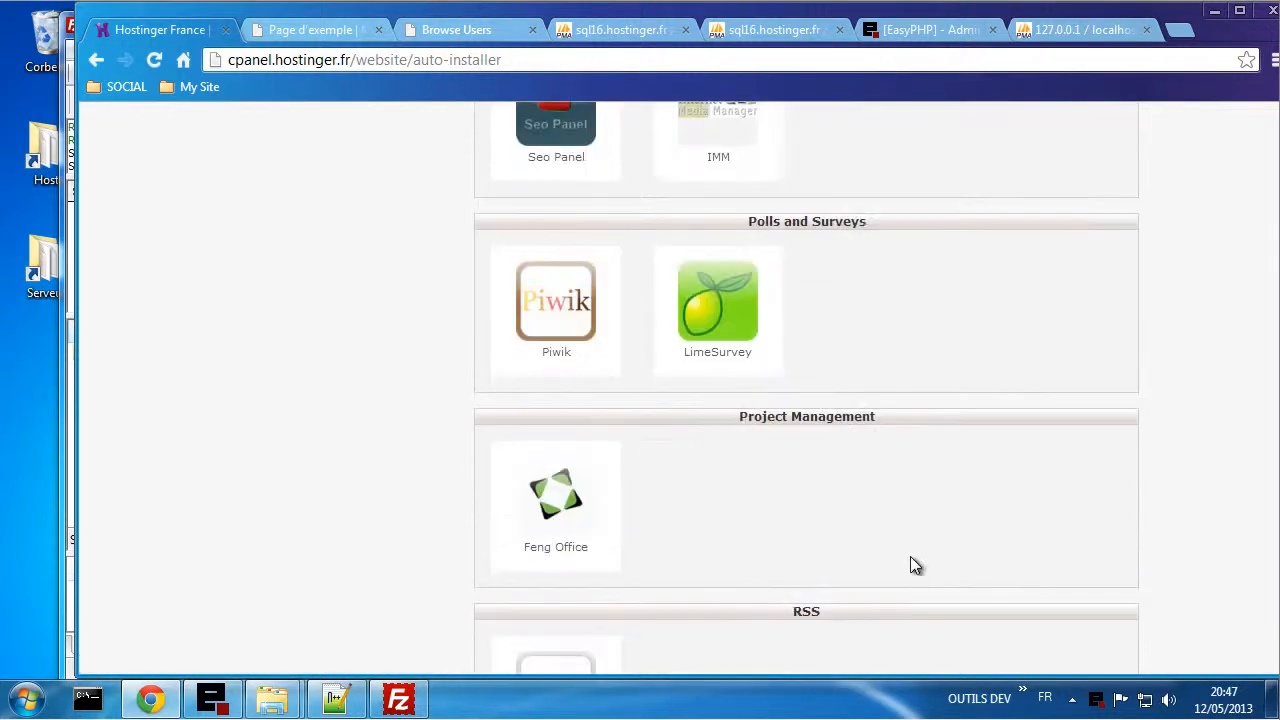
pyautogui.scroll(-4, 911, 558)
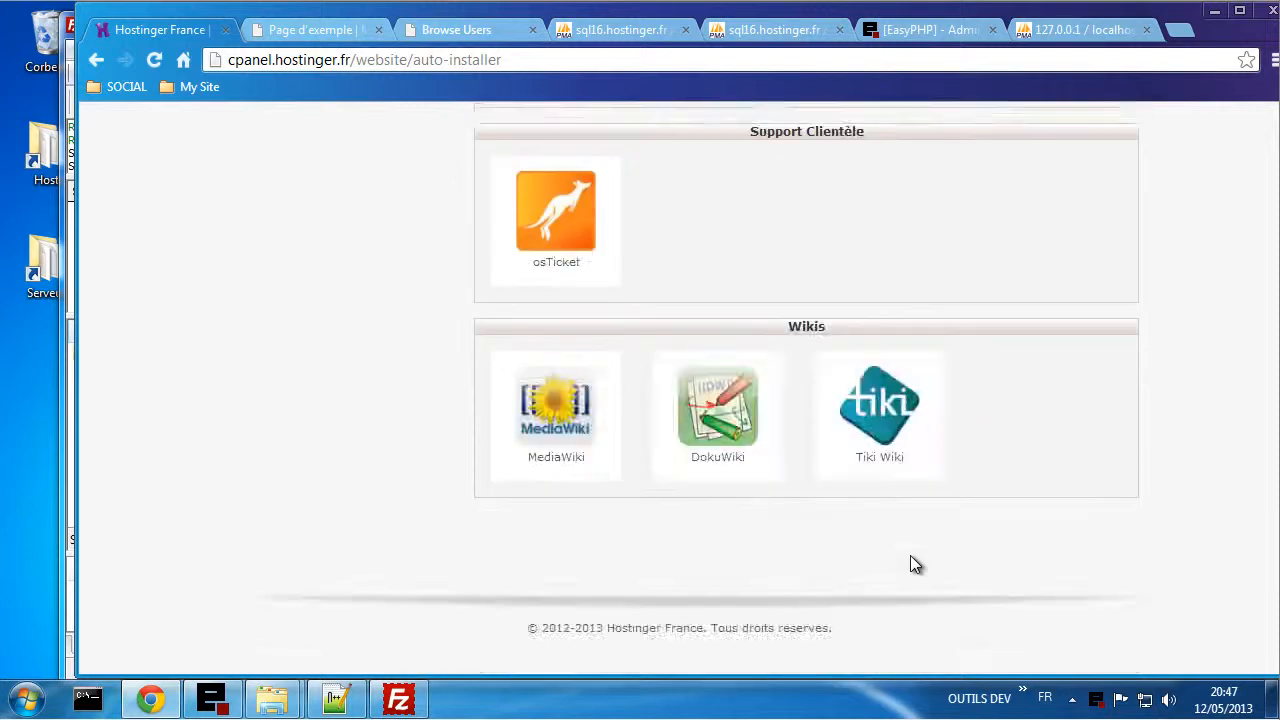
pyautogui.scroll(7, 910, 555)
pyautogui.scroll(-5, 910, 555)
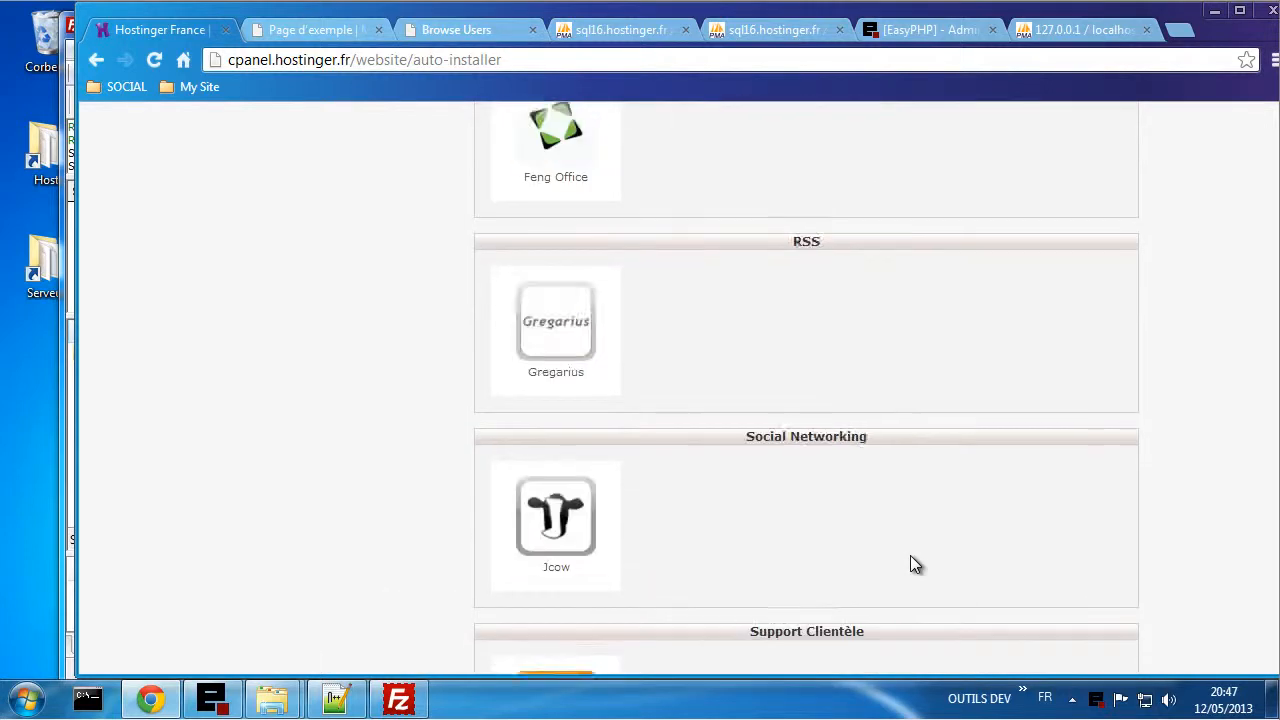
pyautogui.moveTo(520, 440)
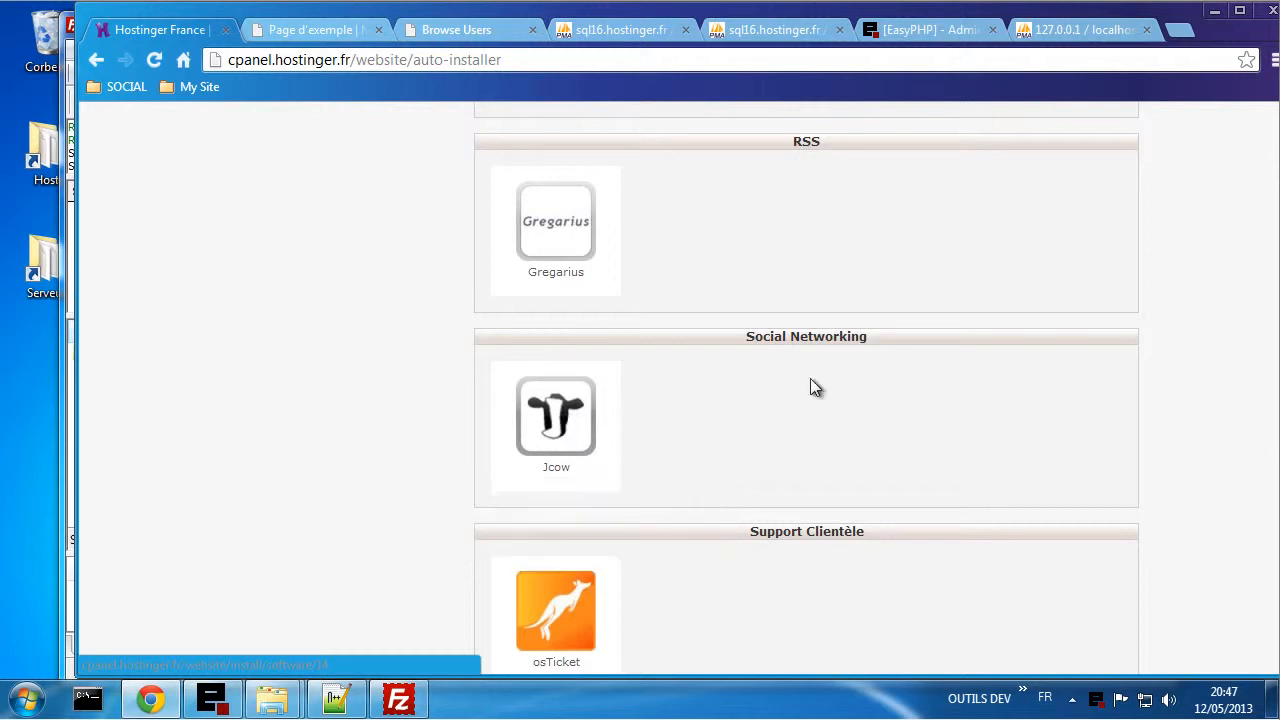
pyautogui.scroll(15, 910, 485)
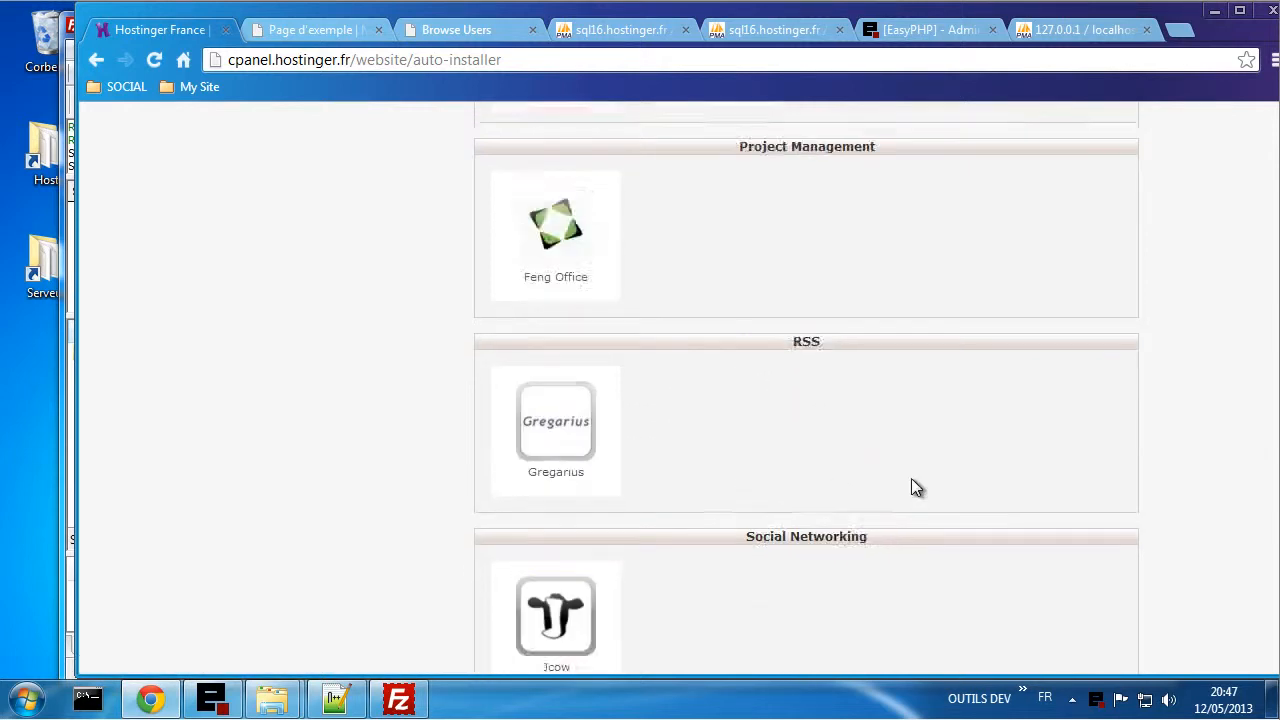
pyautogui.scroll(15, 930, 487)
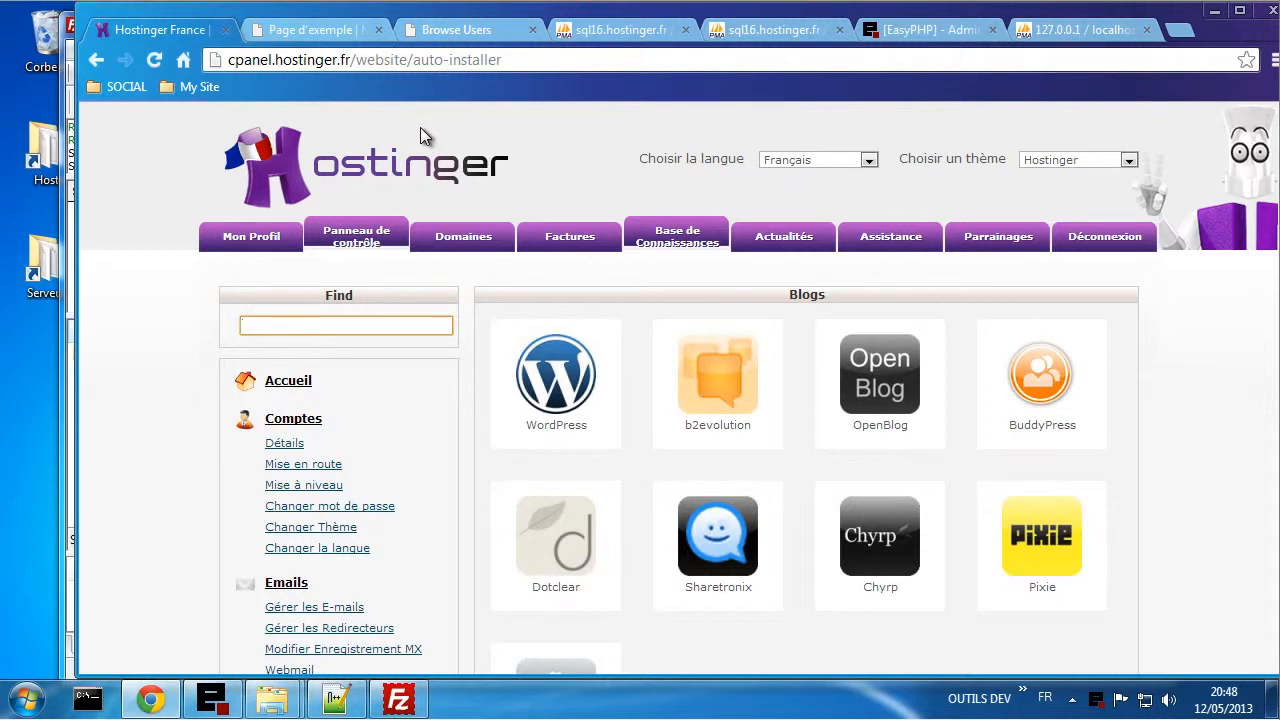
# - Review the Auto Installer applications under Portals/CMS, E-Commerce, Pédagogique, Forums and Galeries d'image
pyautogui.scroll(-4, 920, 395)
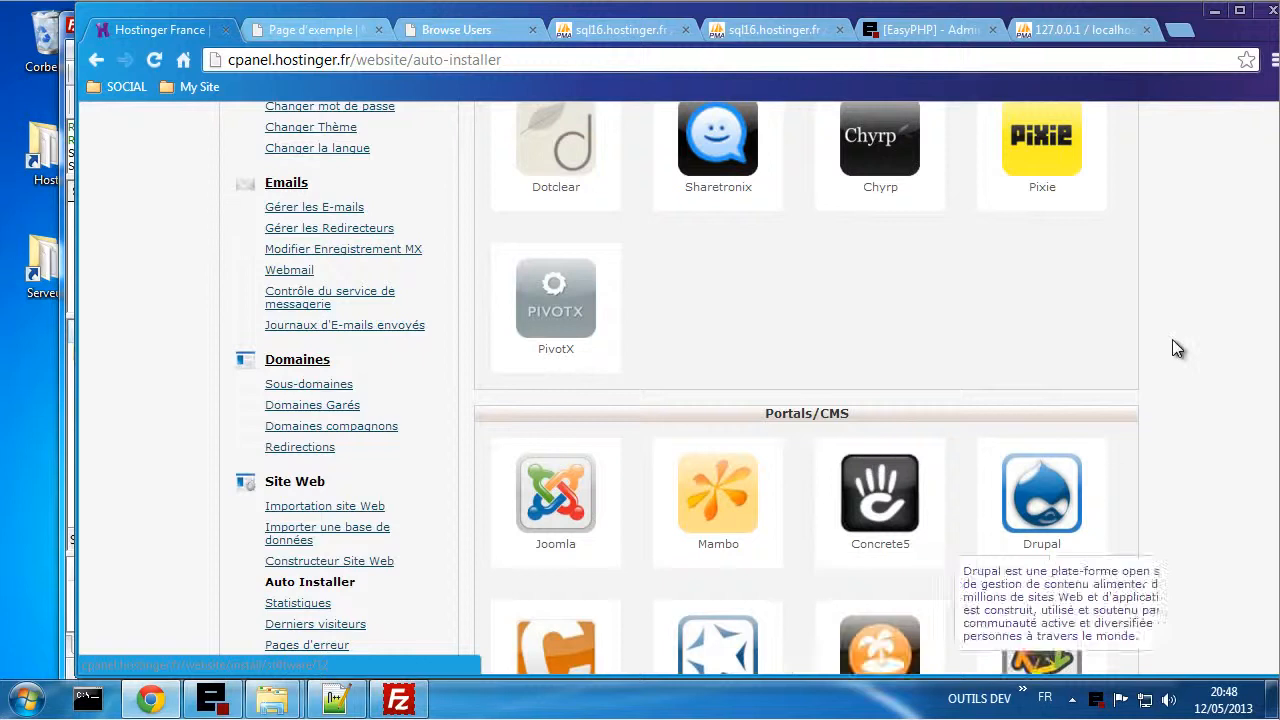
pyautogui.scroll(-2, 1175, 345)
pyautogui.scroll(-1, 1175, 343)
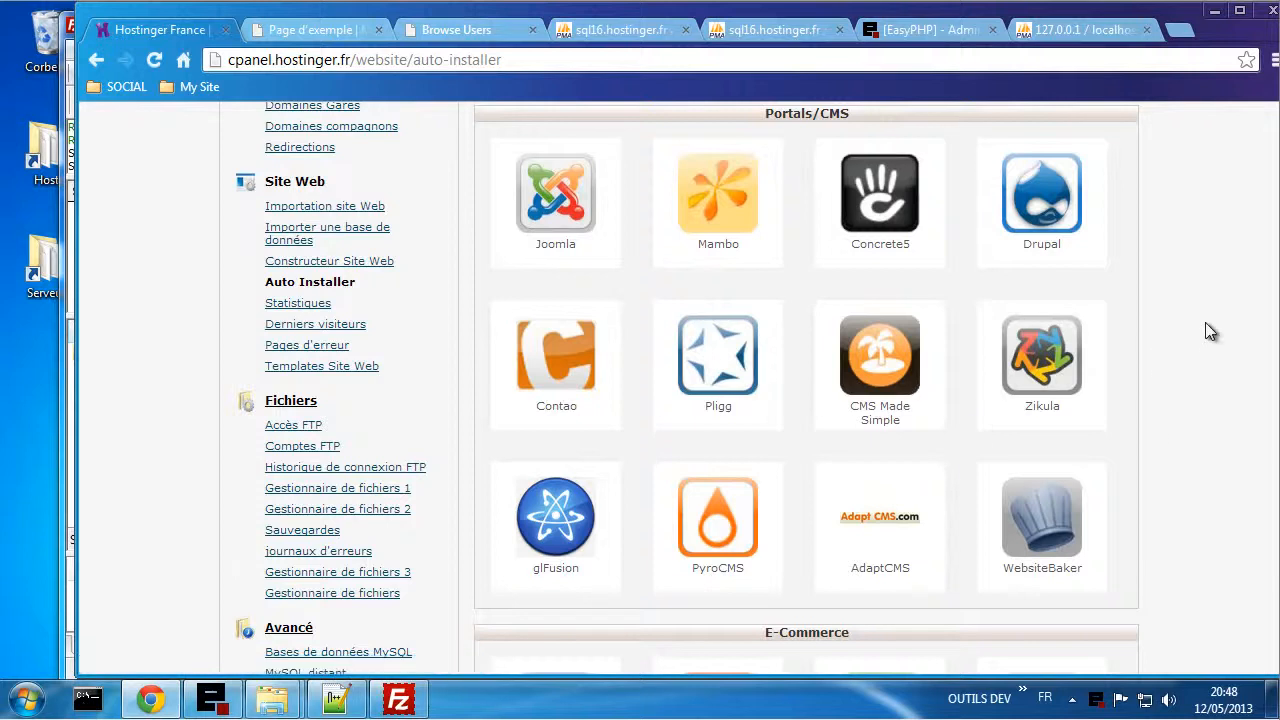
pyautogui.scroll(-1, 1200, 331)
pyautogui.scroll(-2, 1200, 331)
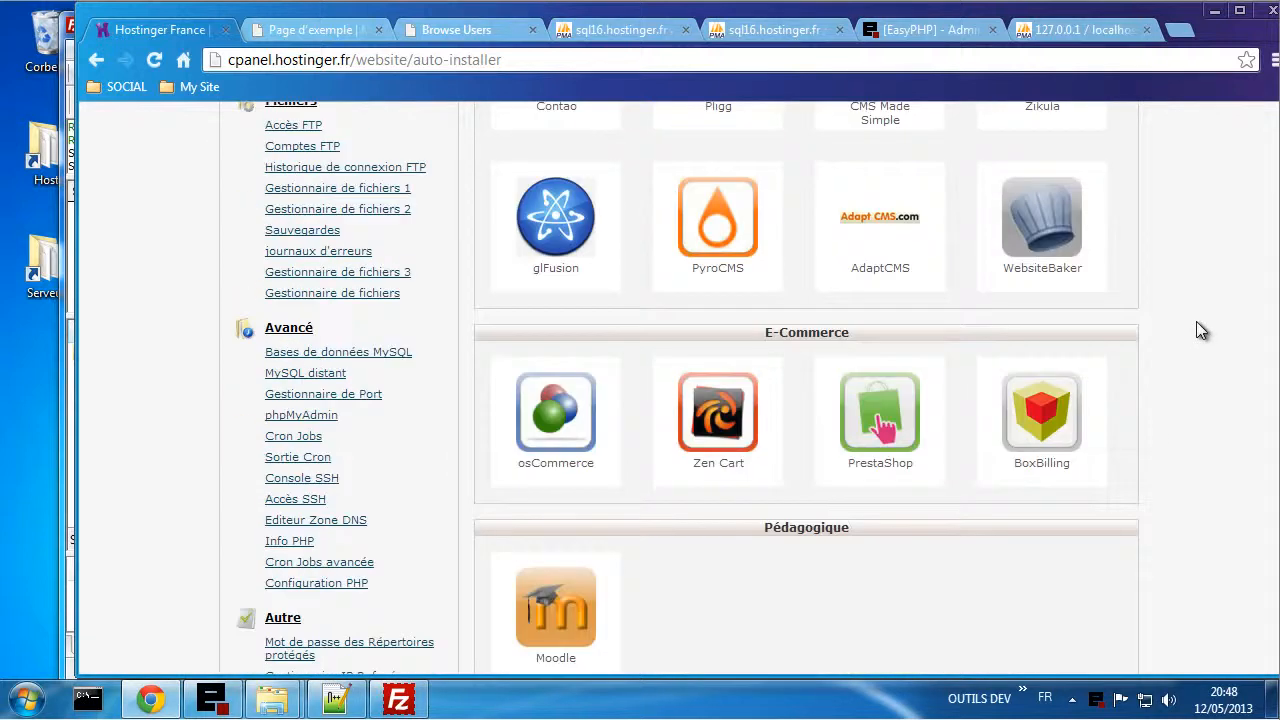
pyautogui.scroll(-2, 1200, 331)
pyautogui.scroll(-2, 1200, 331)
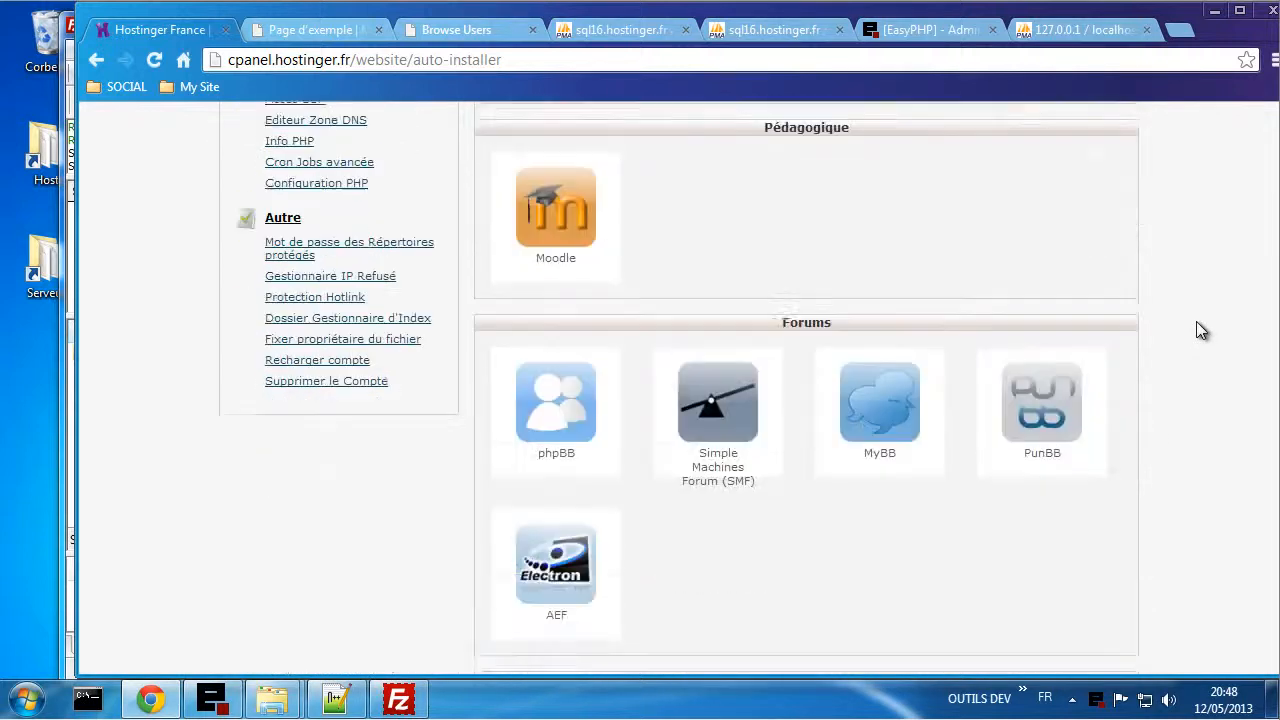
pyautogui.scroll(-2, 1200, 331)
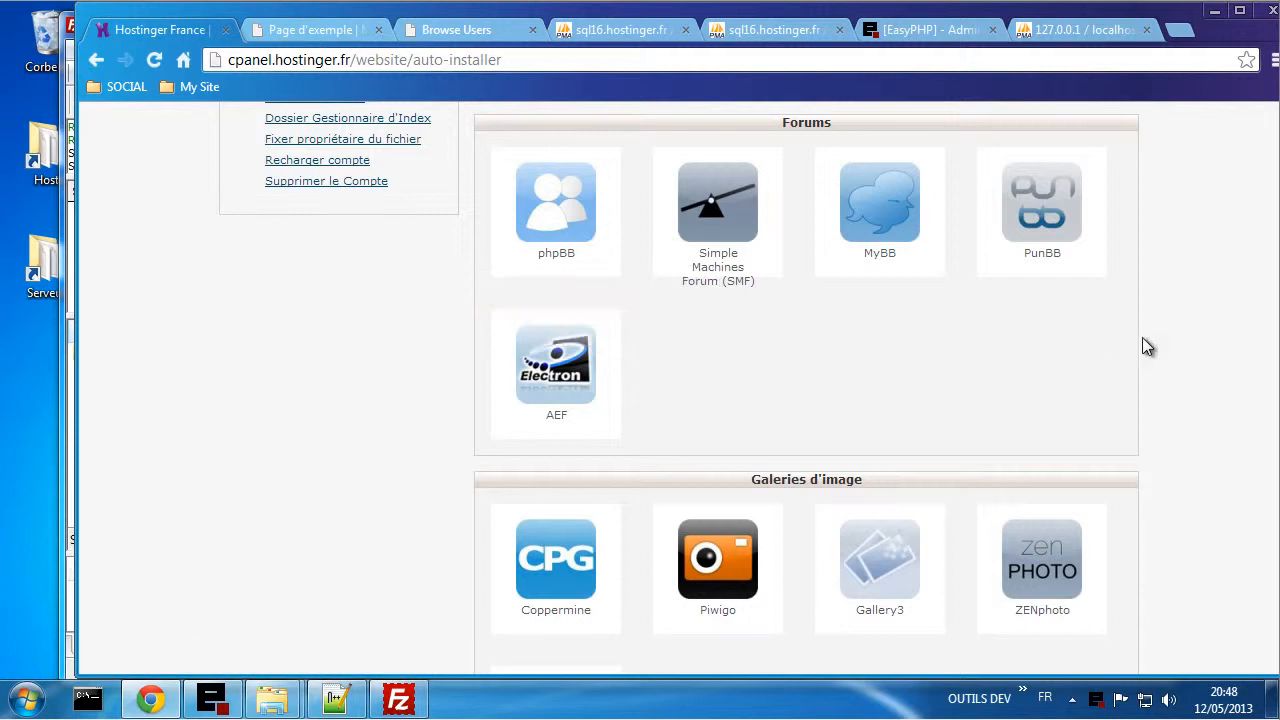
pyautogui.scroll(-2, 1227, 317)
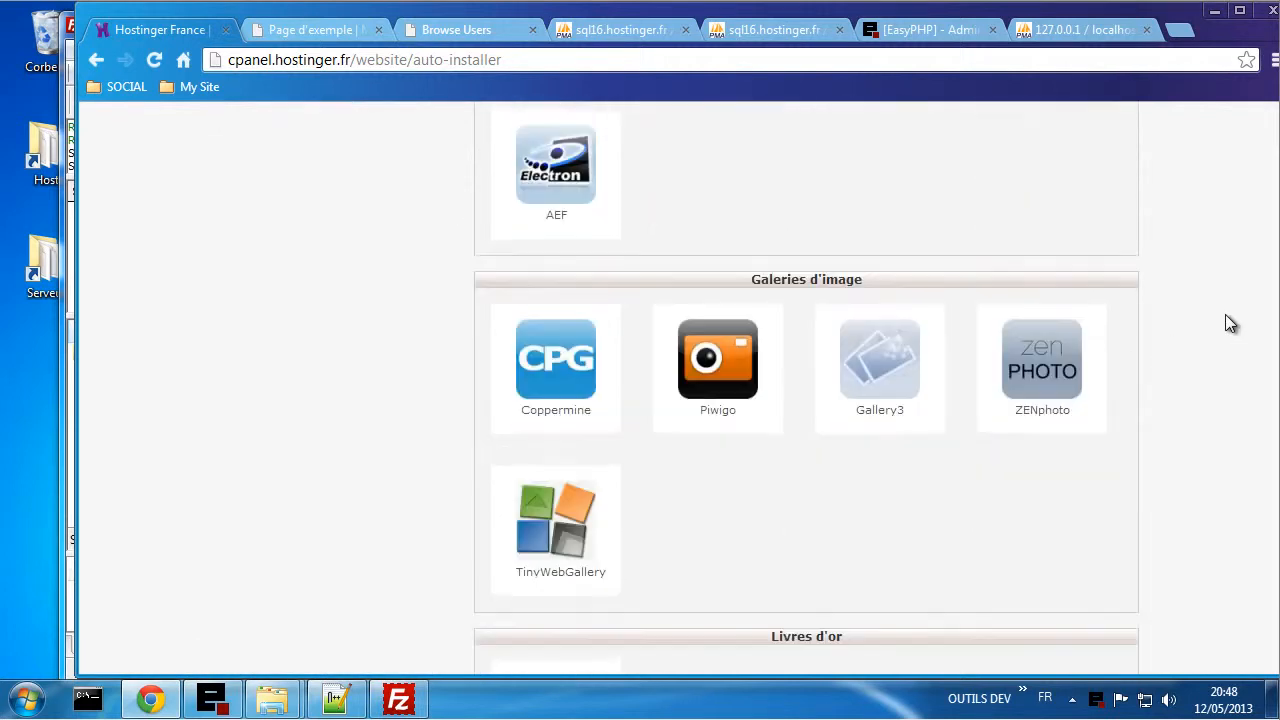
pyautogui.scroll(-1, 1230, 322)
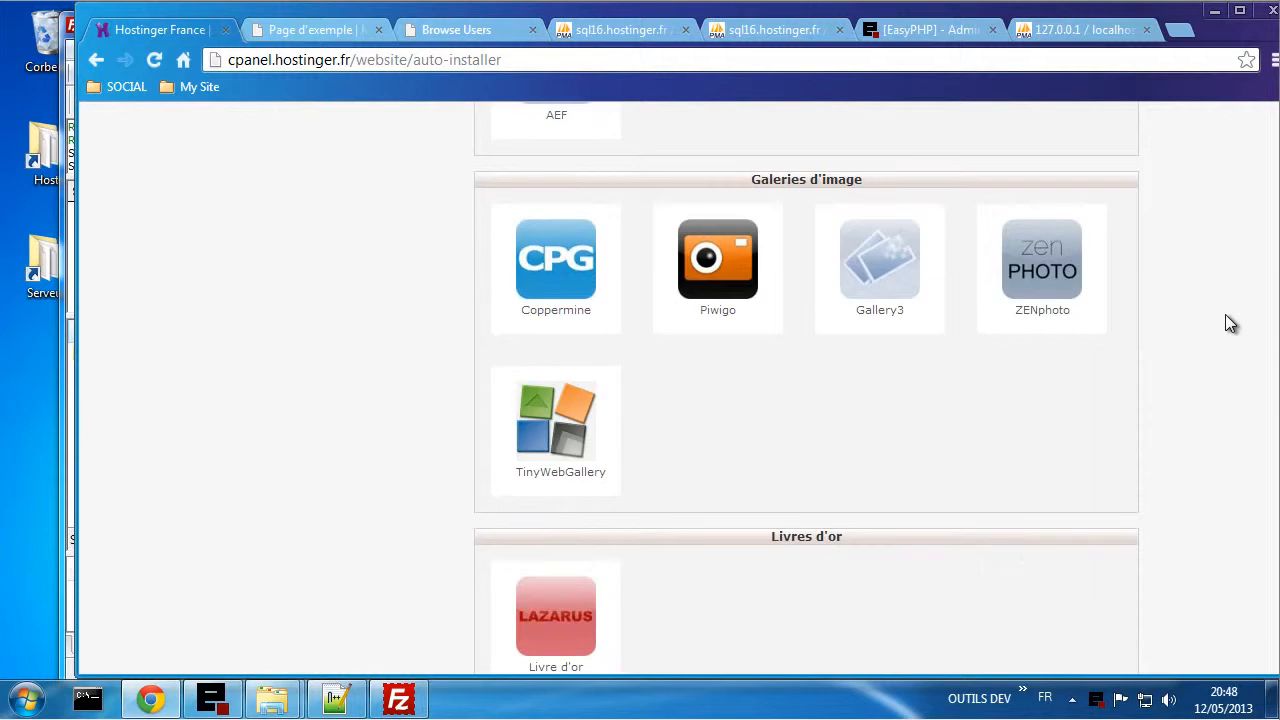
pyautogui.scroll(-1, 1230, 323)
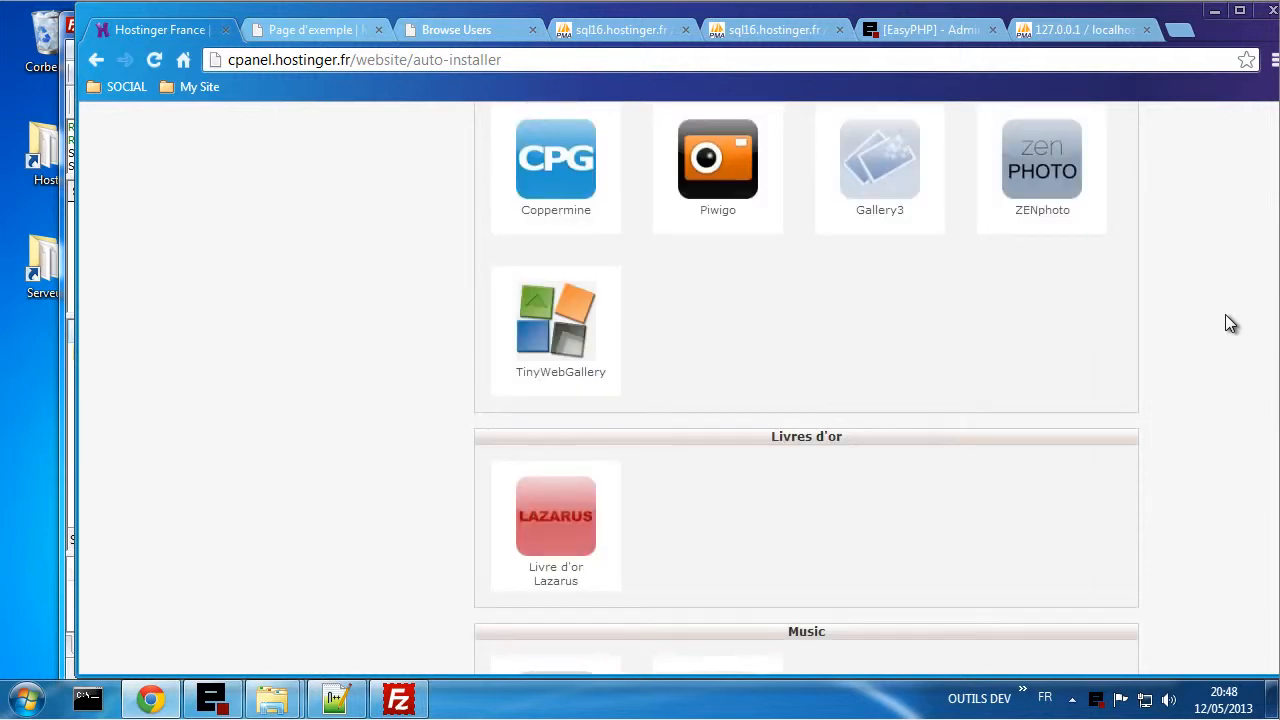
# - Examine the Livres d'or, Music, Others, Polls and Surveys, Project Management, RSS, Social Networking, Support Clientèle and Wikis applications
pyautogui.scroll(-3, 1230, 323)
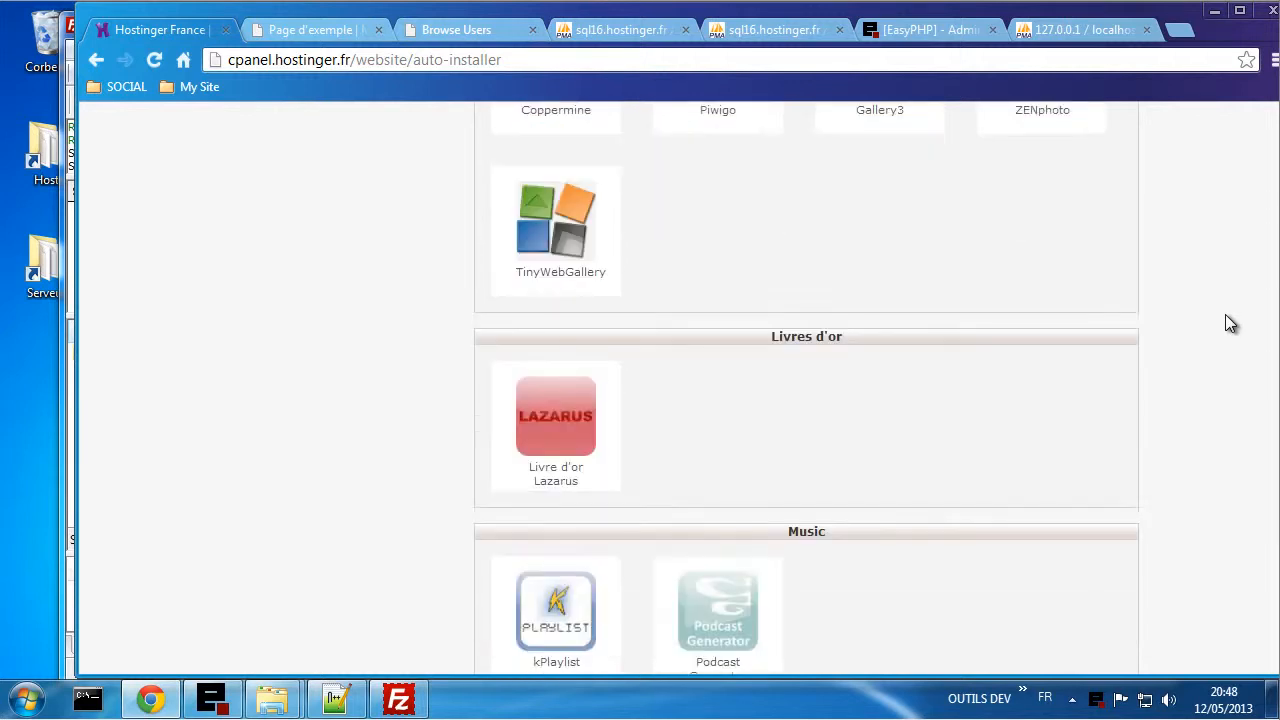
pyautogui.scroll(-1, 1230, 323)
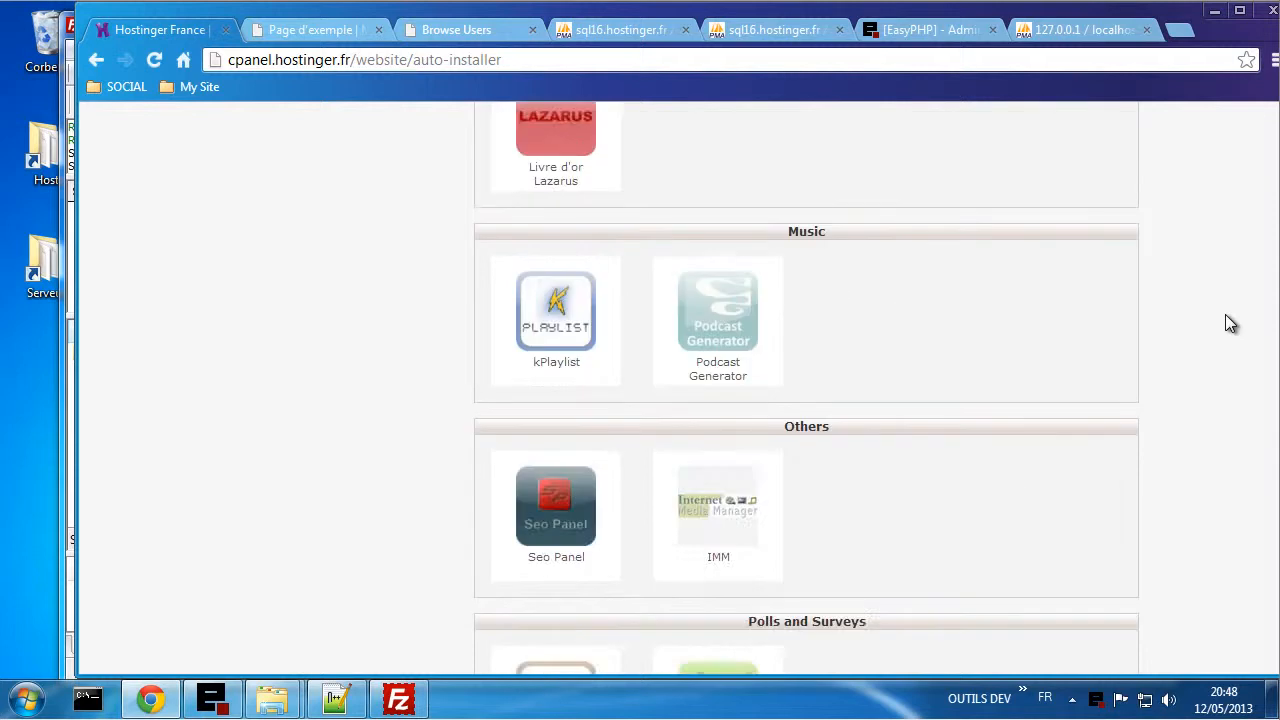
pyautogui.scroll(-2, 1230, 323)
pyautogui.scroll(-1, 1230, 323)
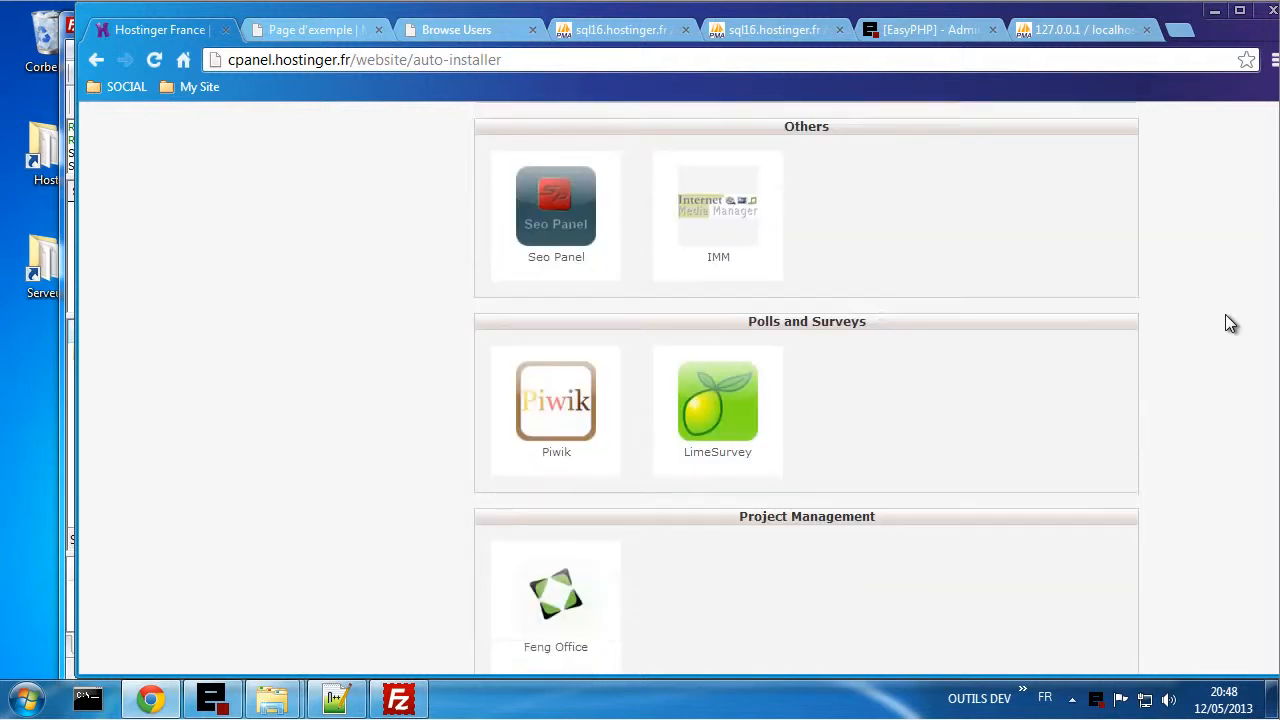
pyautogui.scroll(-1, 1230, 323)
pyautogui.scroll(-1, 1230, 323)
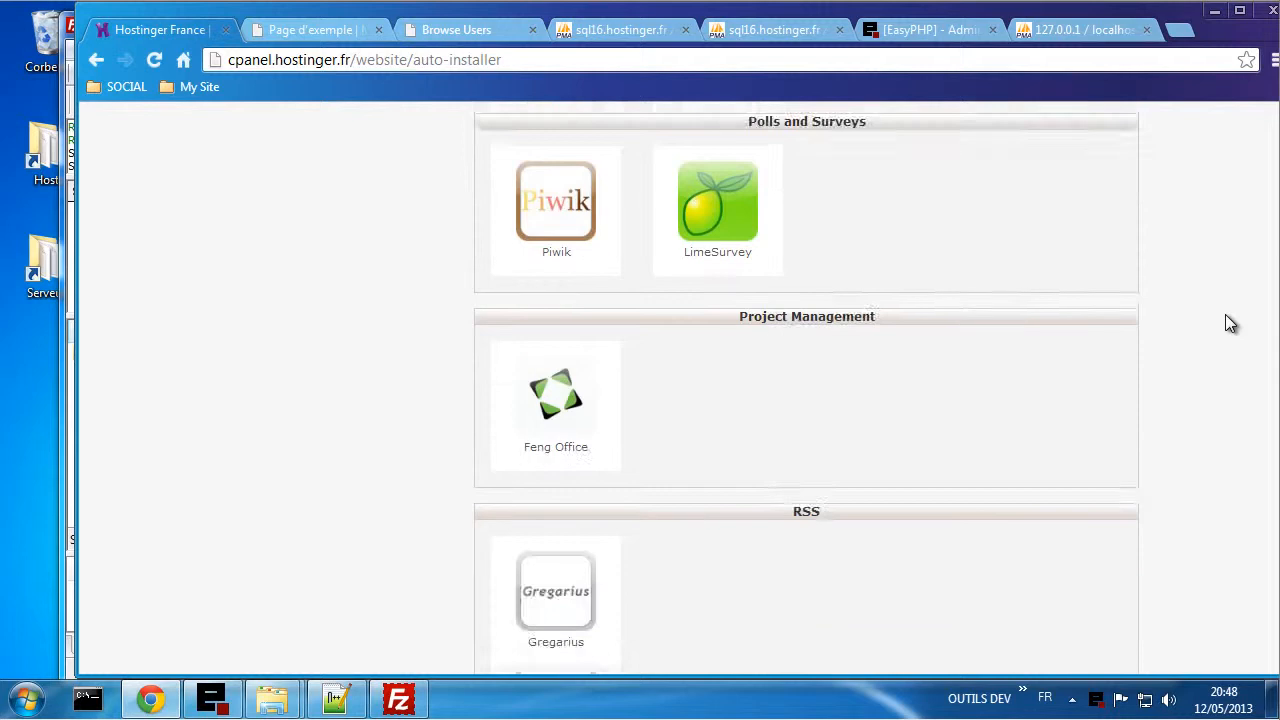
pyautogui.scroll(-1, 1230, 323)
pyautogui.scroll(-1, 1230, 323)
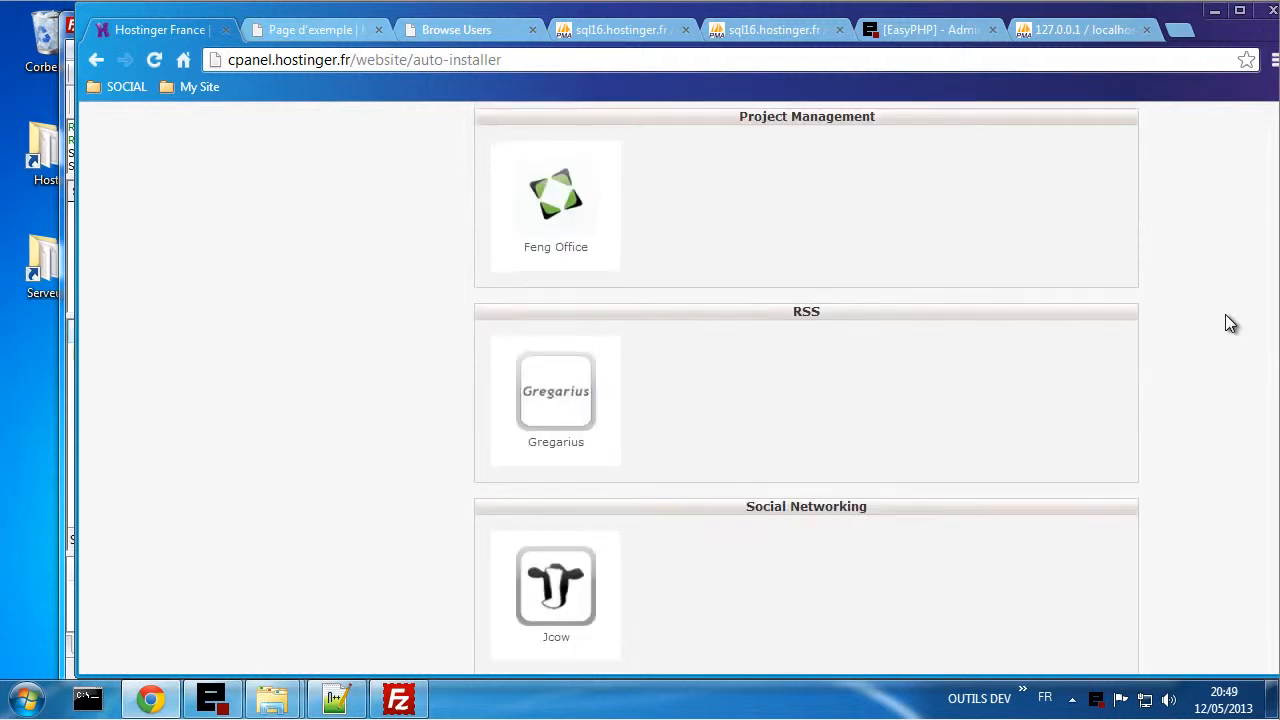
pyautogui.scroll(-2, 1230, 323)
pyautogui.scroll(-1, 1230, 323)
pyautogui.scroll(-1, 1230, 323)
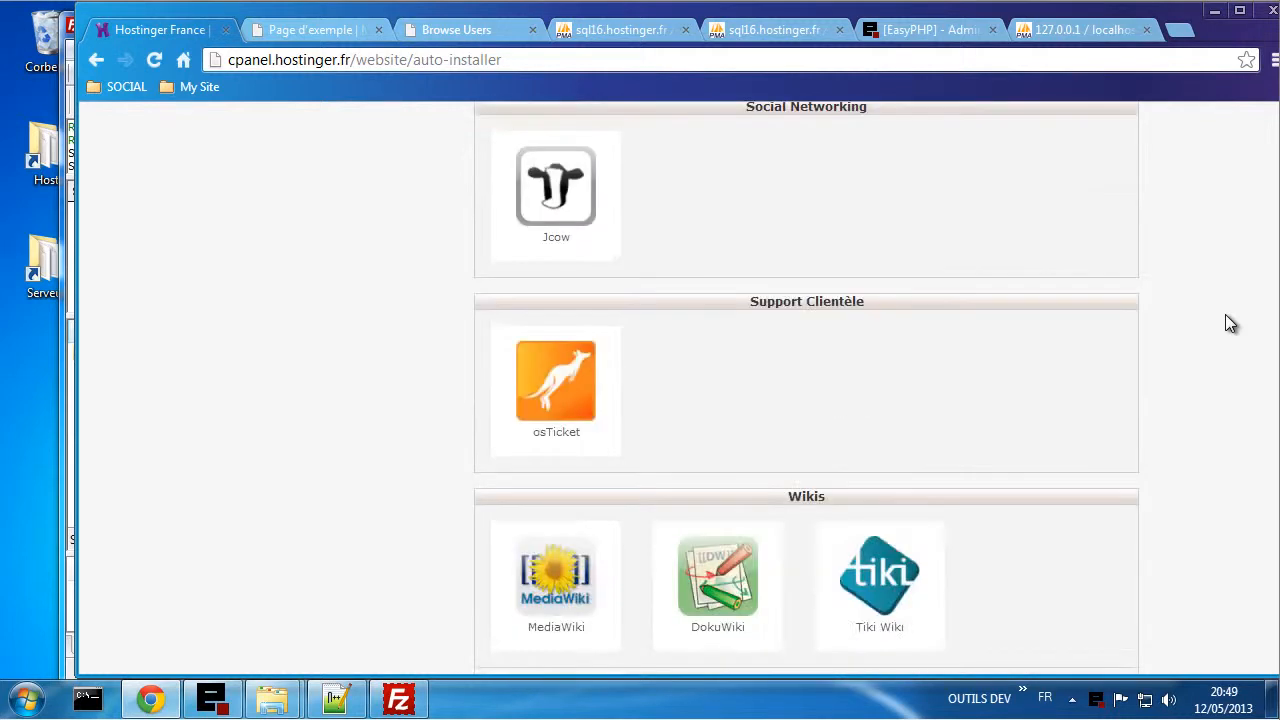
pyautogui.scroll(-1, 1230, 323)
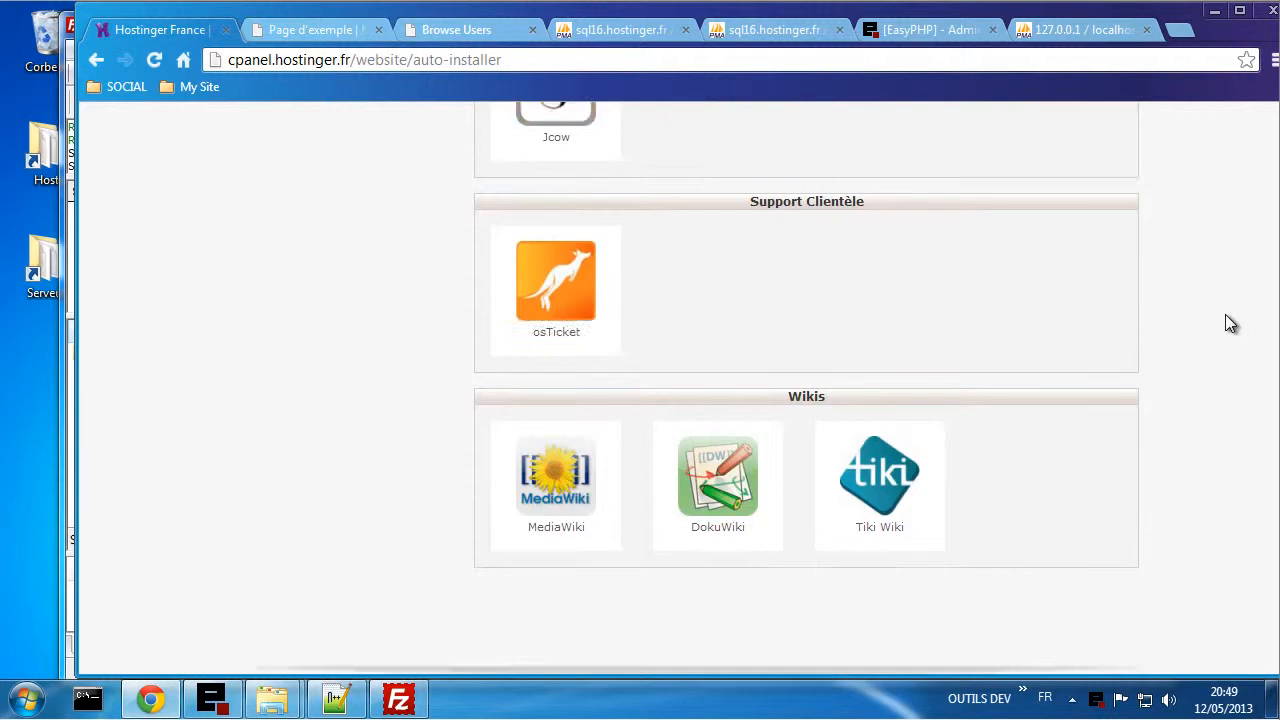
pyautogui.scroll(15, 1225, 318)
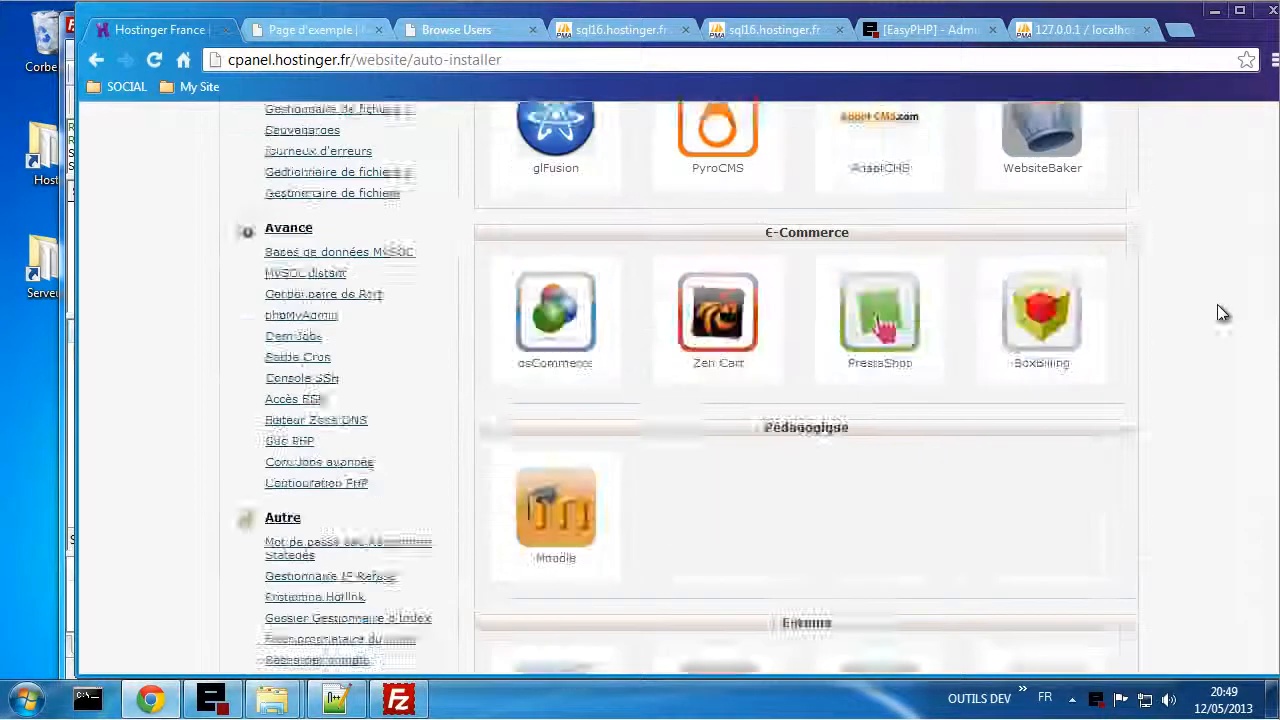
pyautogui.scroll(4, 1217, 313)
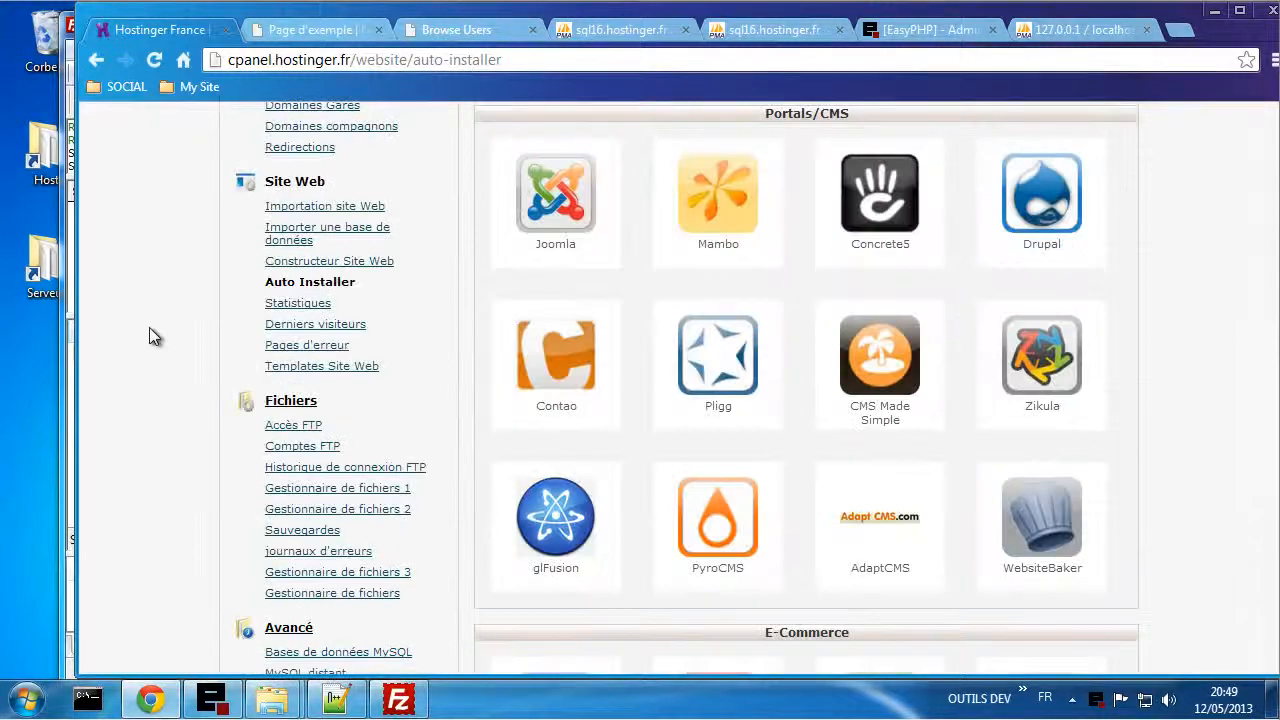
pyautogui.scroll(1, 149, 327)
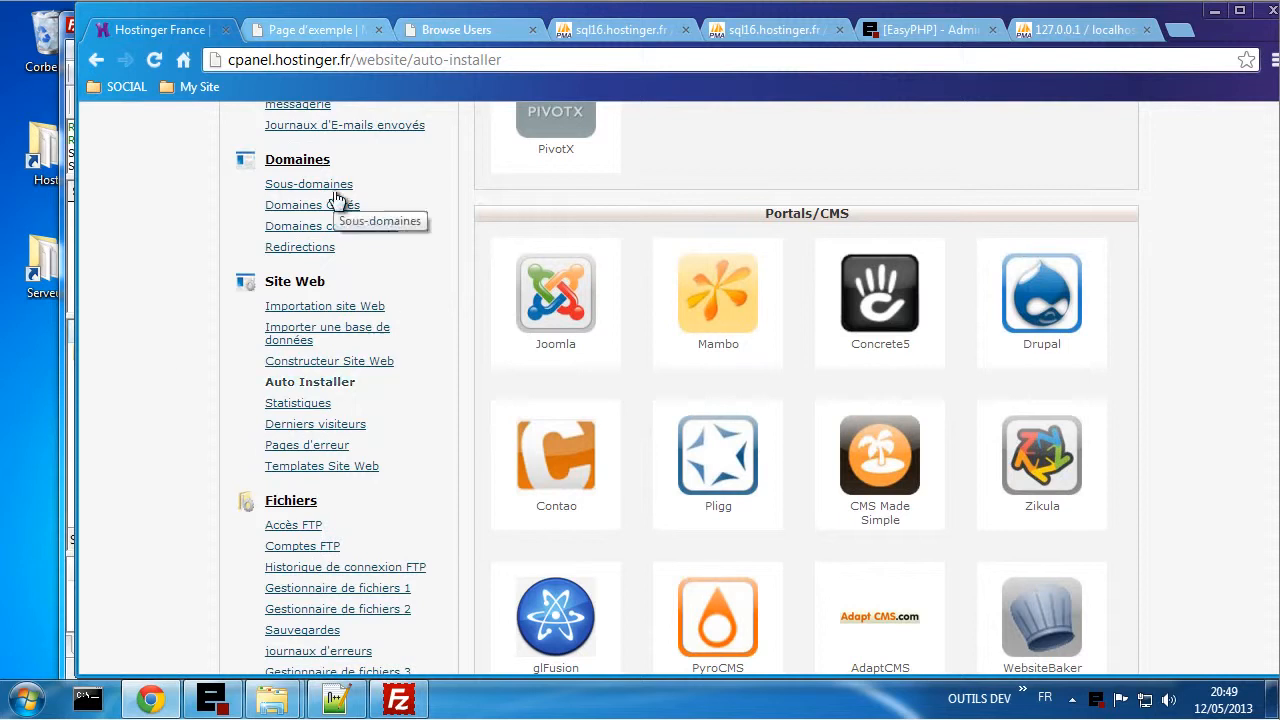